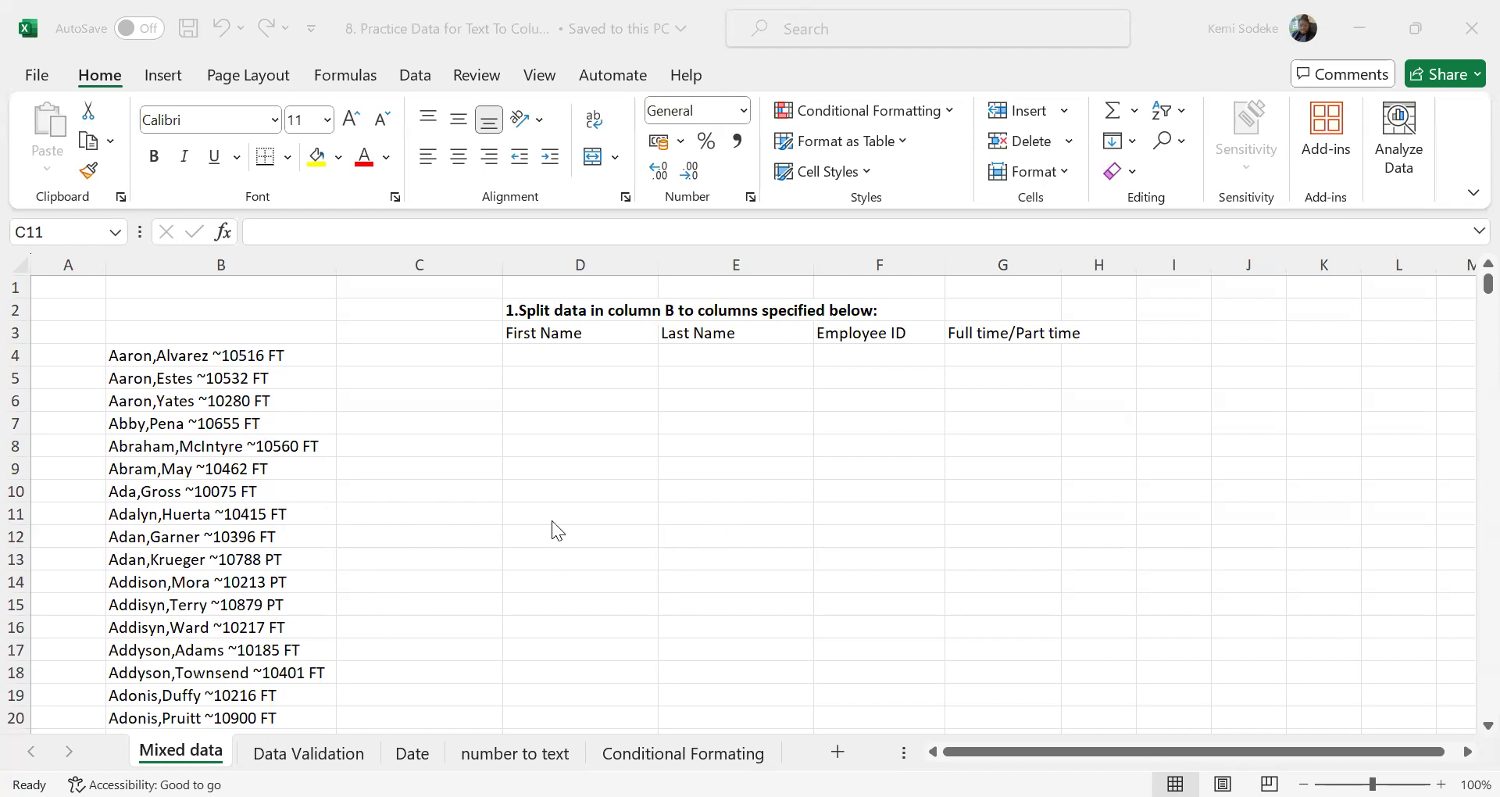
Select all the mixed employee entries in column B, from B4 down to the last filled row
{"action": "left_click", "coordinate": [675, 492]}
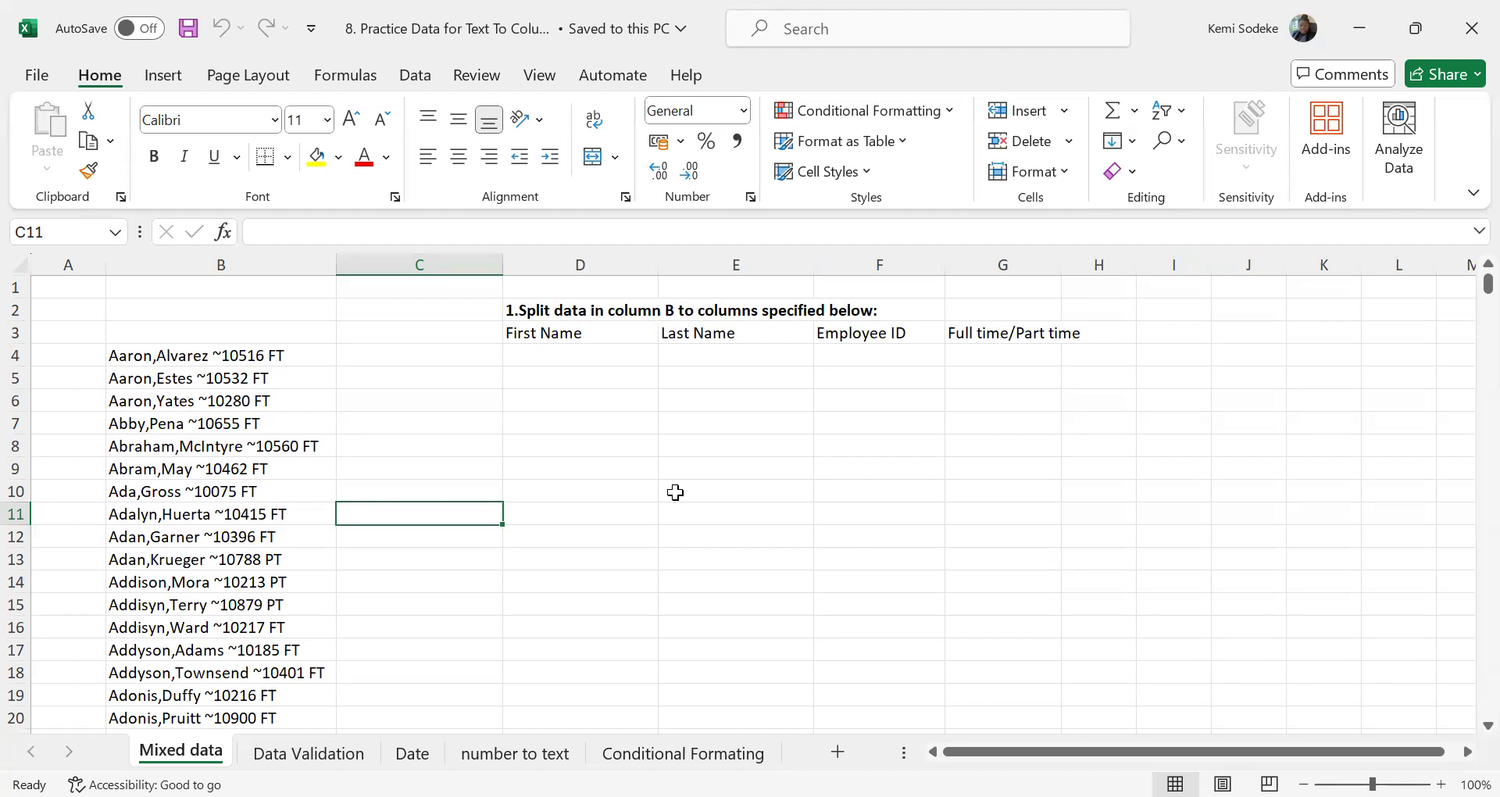
{"action": "left_click", "coordinate": [211, 443]}
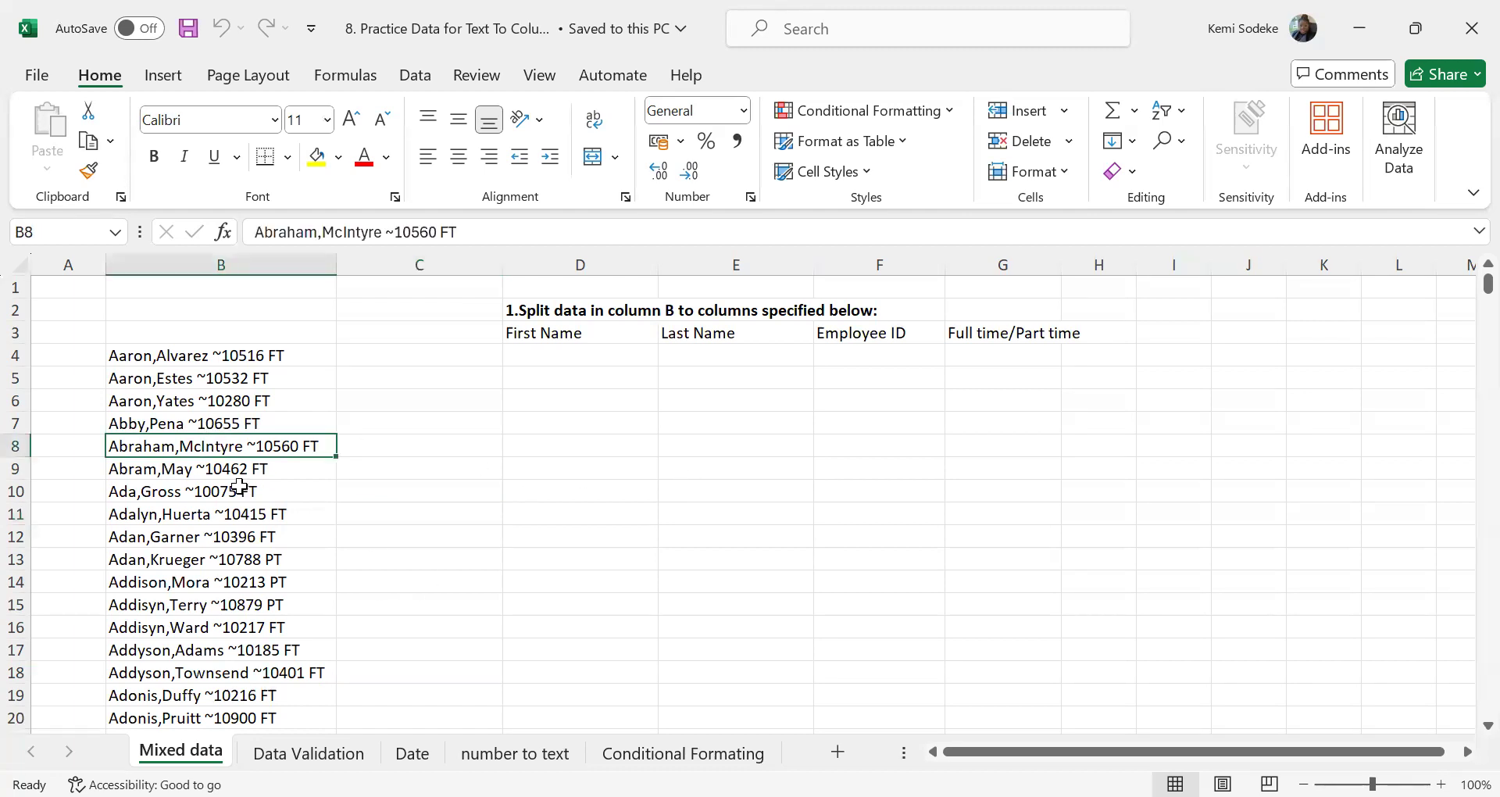
{"action": "left_click", "coordinate": [214, 355]}
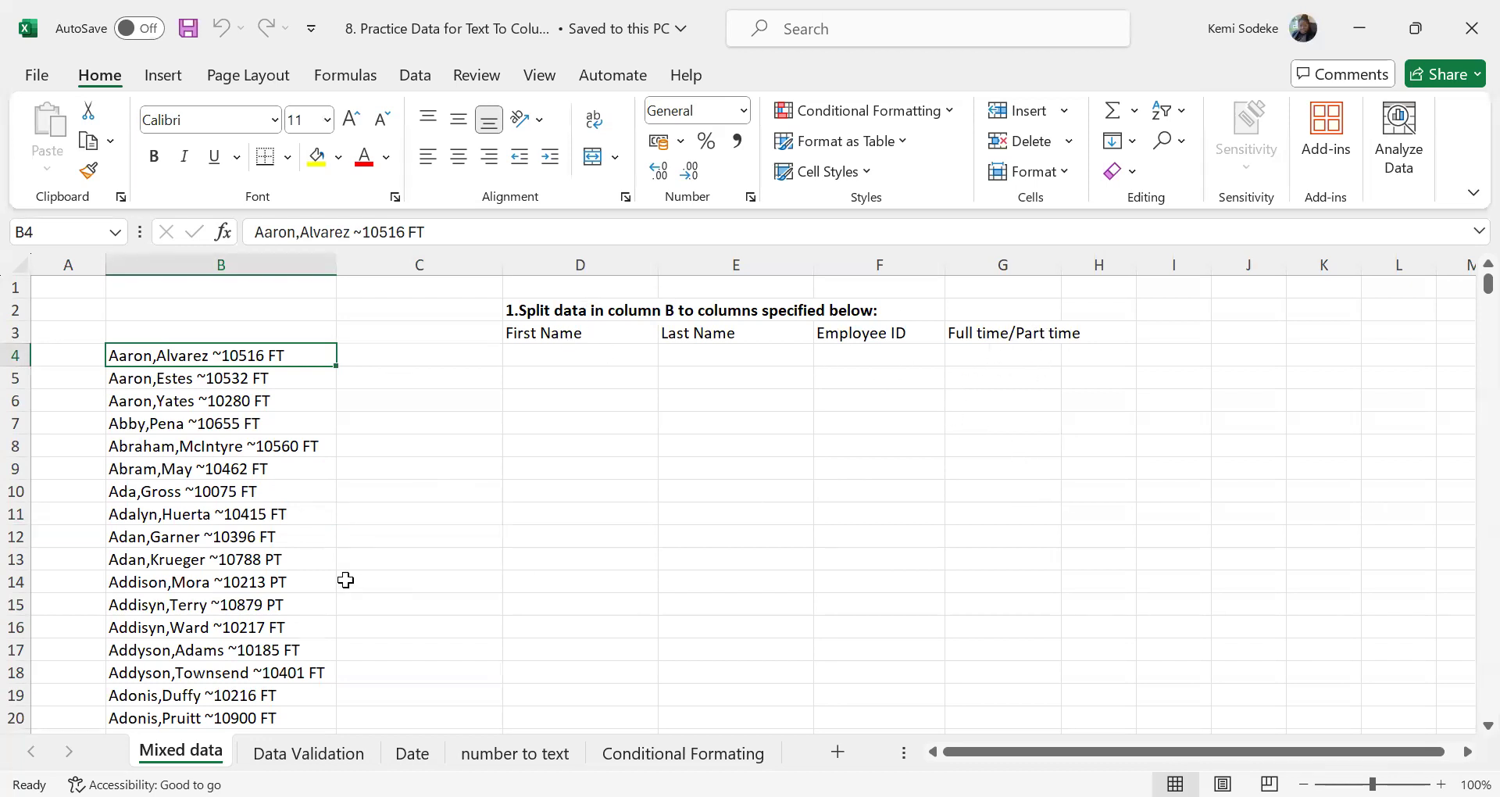
{"action": "left_click_drag", "start_coordinate": [170, 354], "coordinate": [167, 692]}
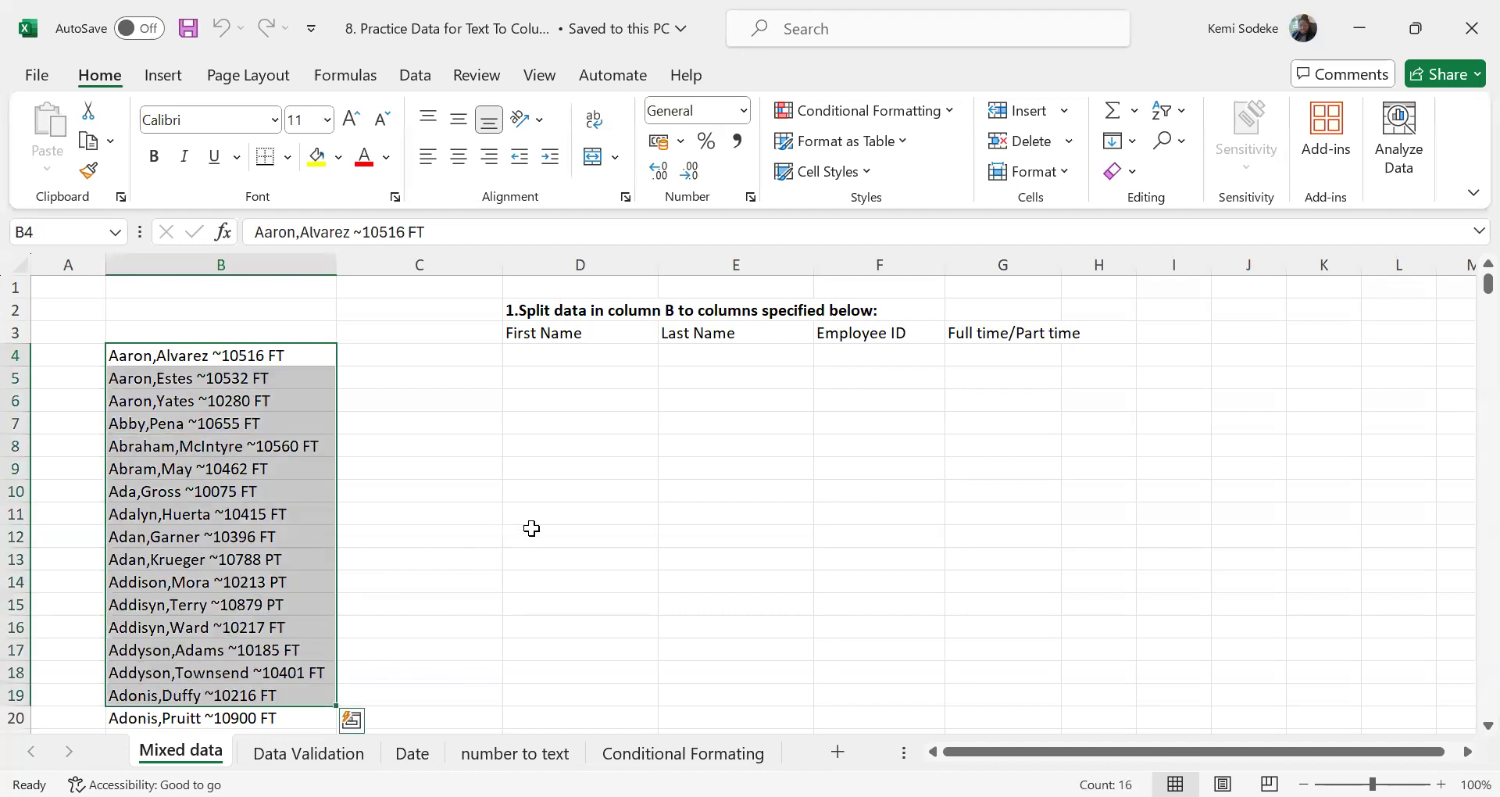
{"action": "left_click_drag", "start_coordinate": [223, 357], "coordinate": [208, 576]}
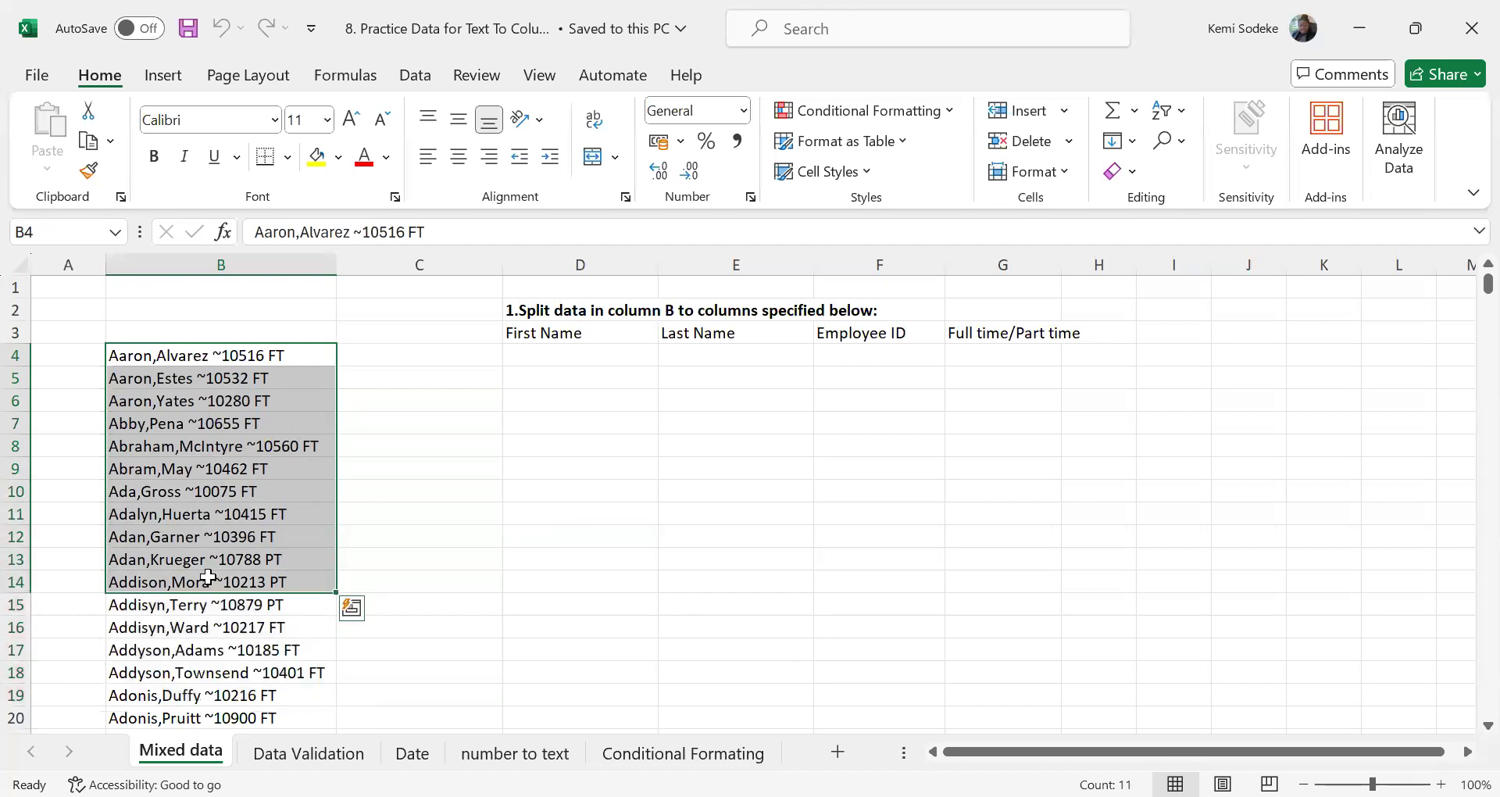
{"action": "key", "text": "ctrl+shift+Down"}
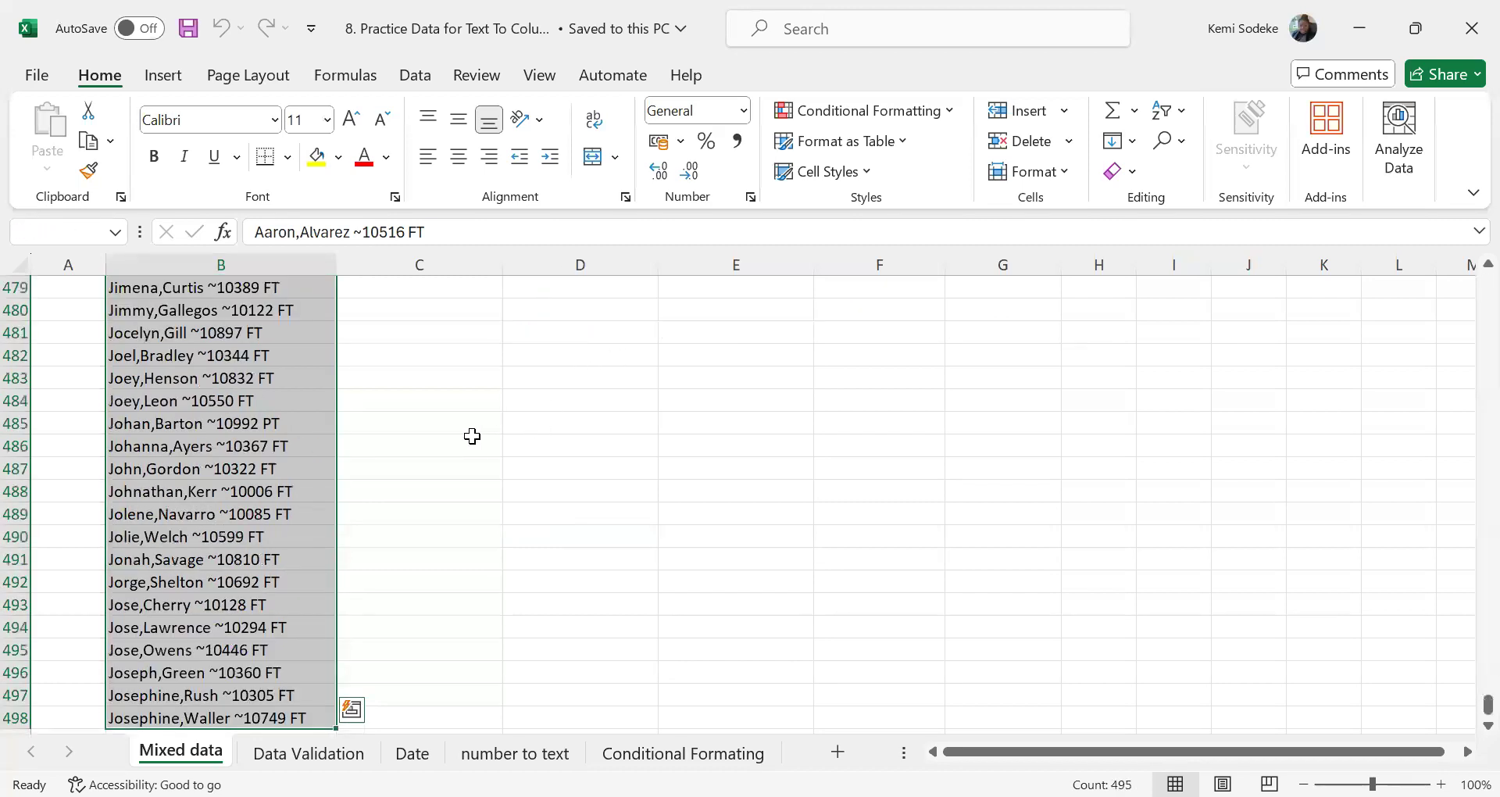
{"action": "scroll", "coordinate": [471, 436], "scroll_direction": "up", "scroll_amount": 20}
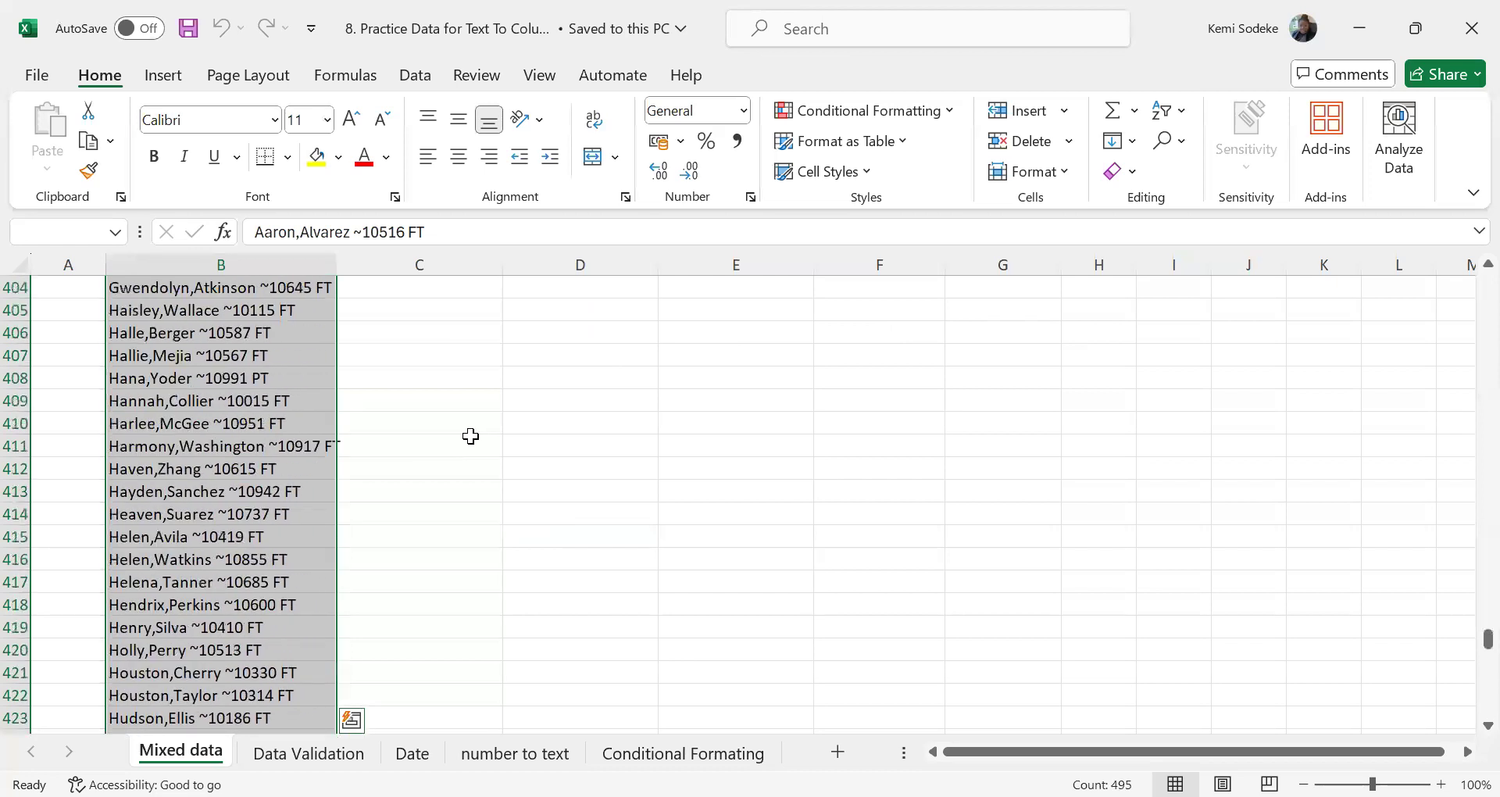
{"action": "scroll", "coordinate": [1462, 435], "scroll_direction": "up", "scroll_amount": 8}
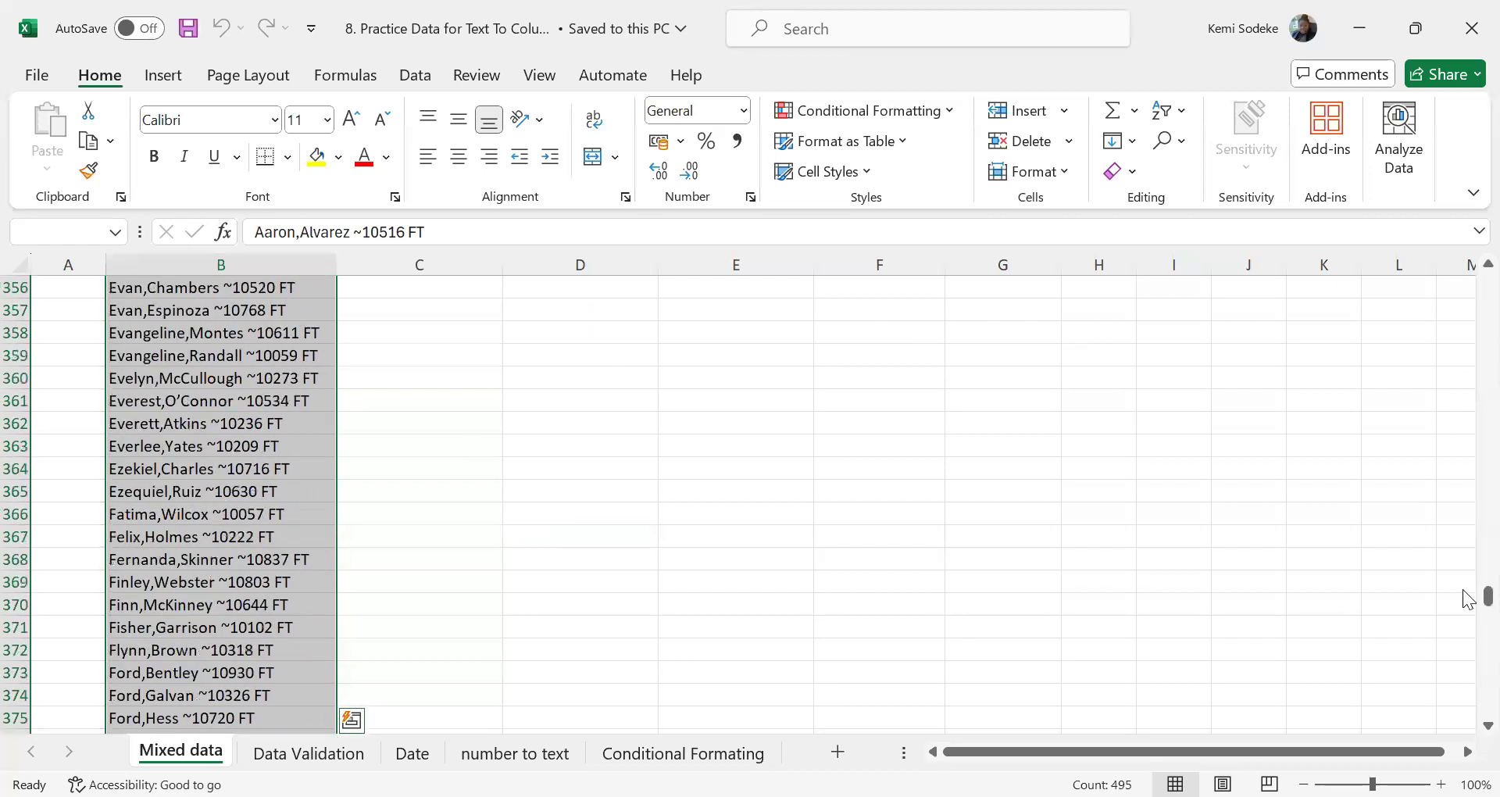
{"action": "left_click_drag", "start_coordinate": [1488, 596], "coordinate": [1453, 263]}
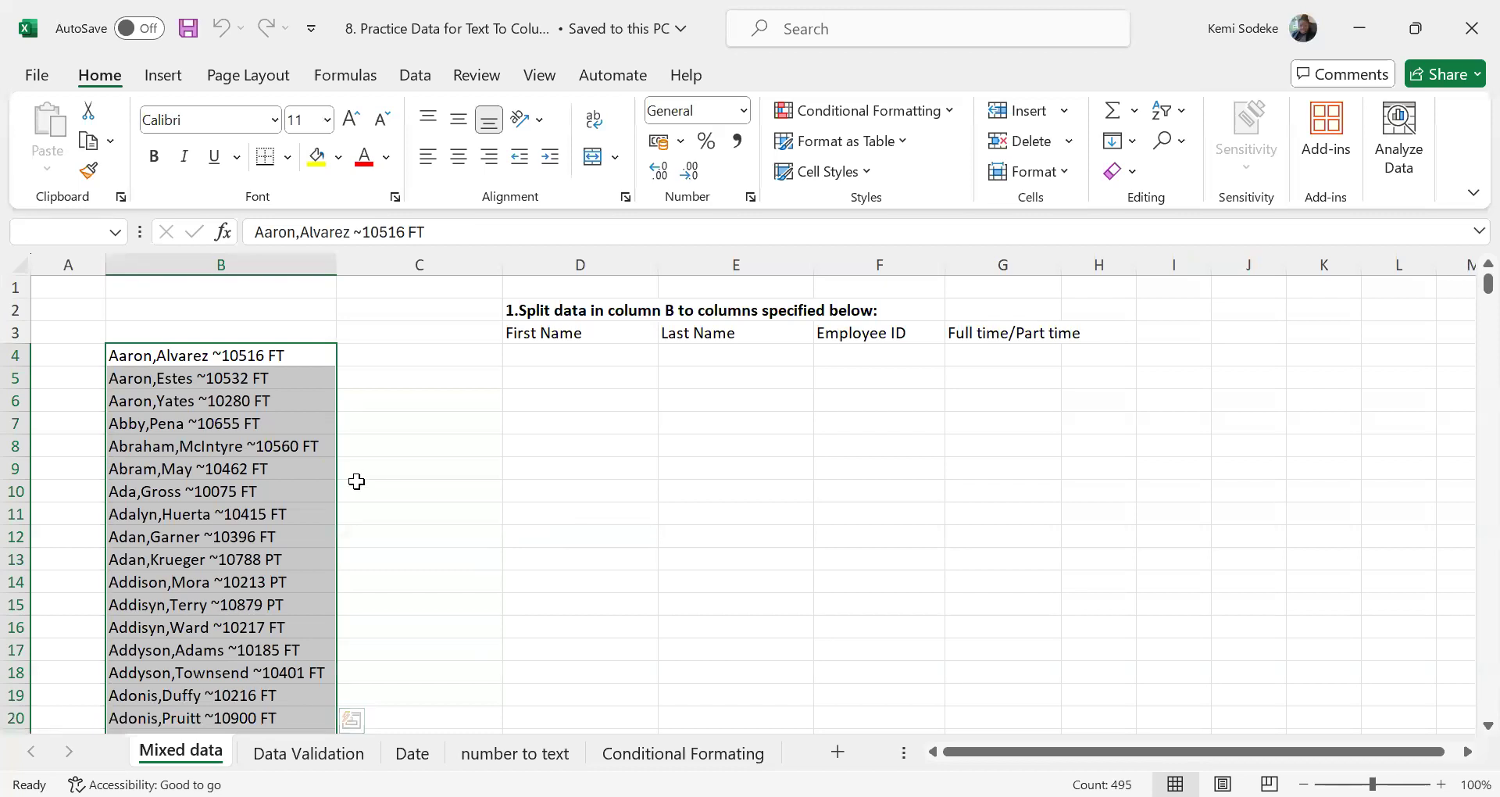
Start Text to Columns on the selection as Delimited data, with Tab, Comma and Space delimiters and consecutive delimiters treated as one
{"action": "left_click", "coordinate": [423, 78]}
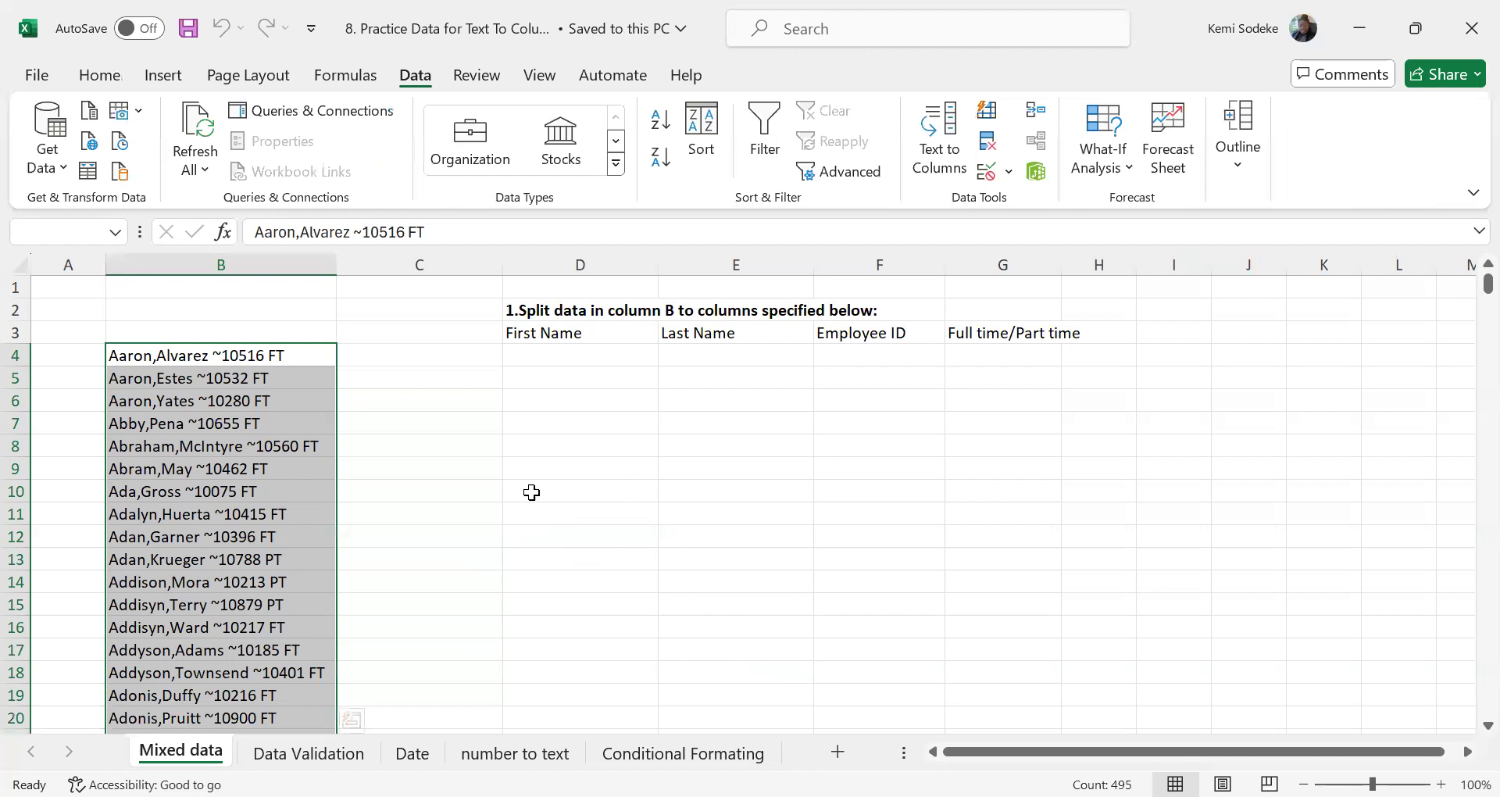
{"action": "left_click", "coordinate": [939, 140]}
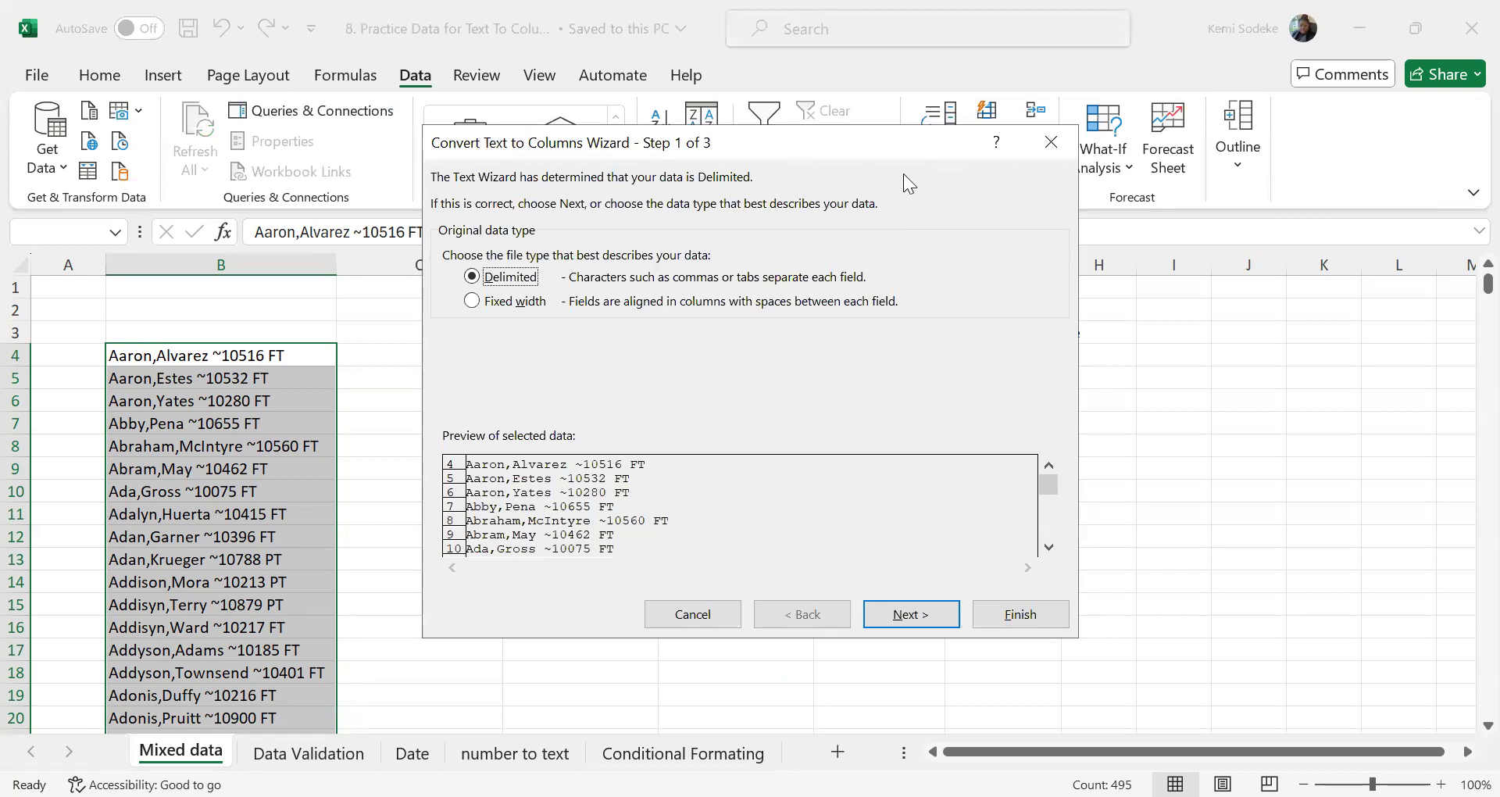
{"action": "left_click_drag", "start_coordinate": [903, 173], "coordinate": [1077, 178]}
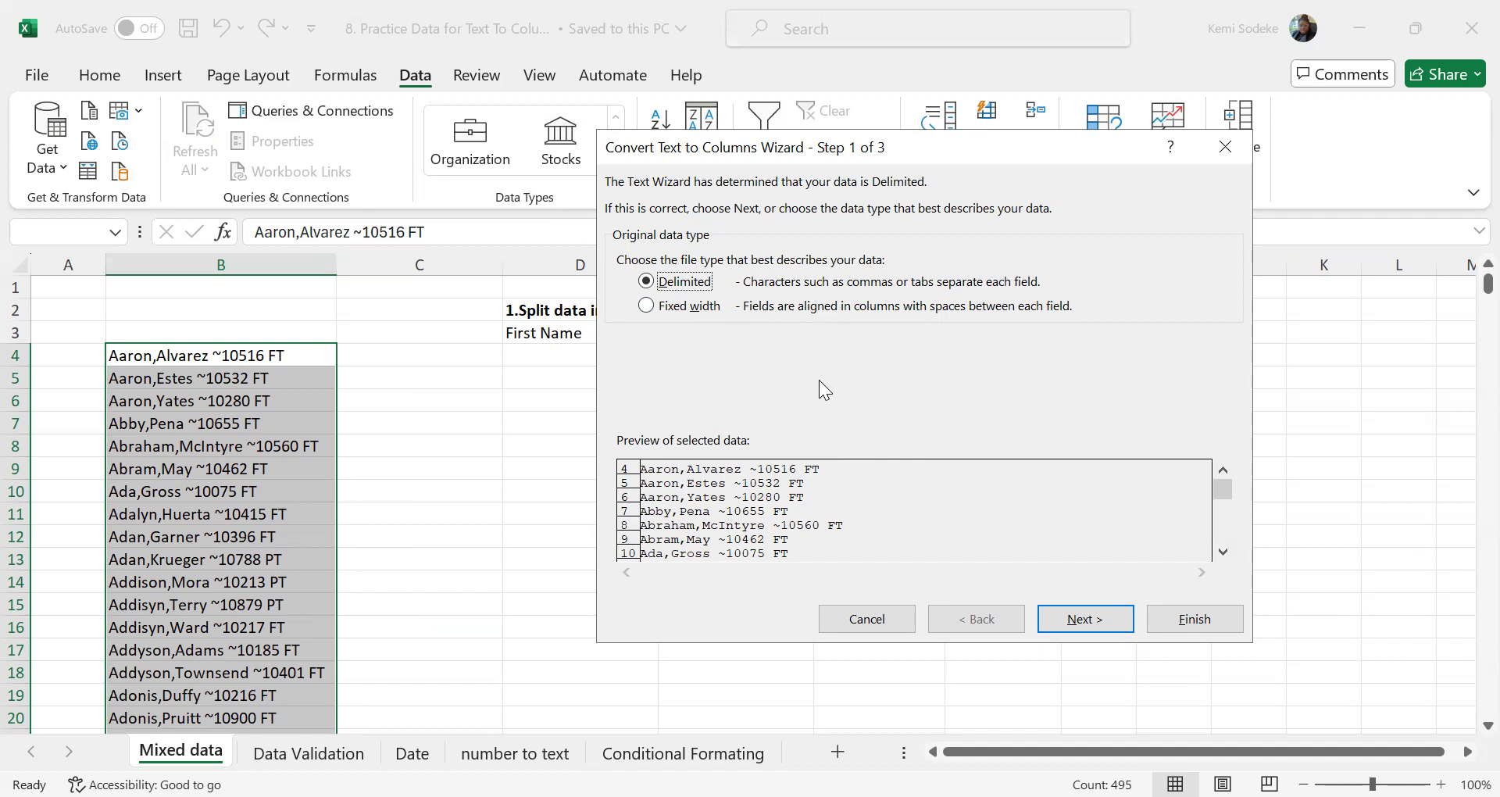
{"action": "left_click", "coordinate": [1069, 620]}
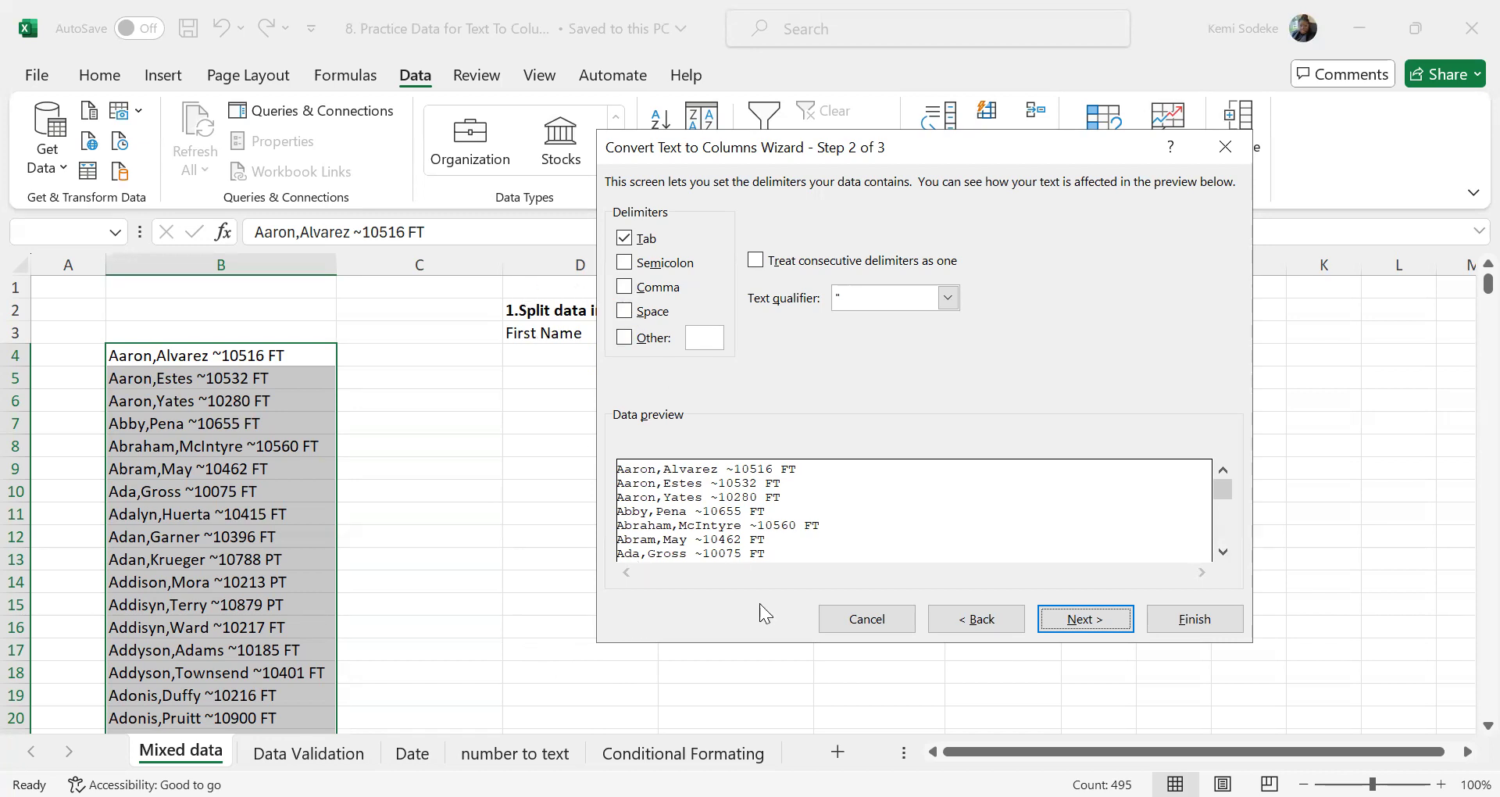
{"action": "left_click", "coordinate": [625, 287]}
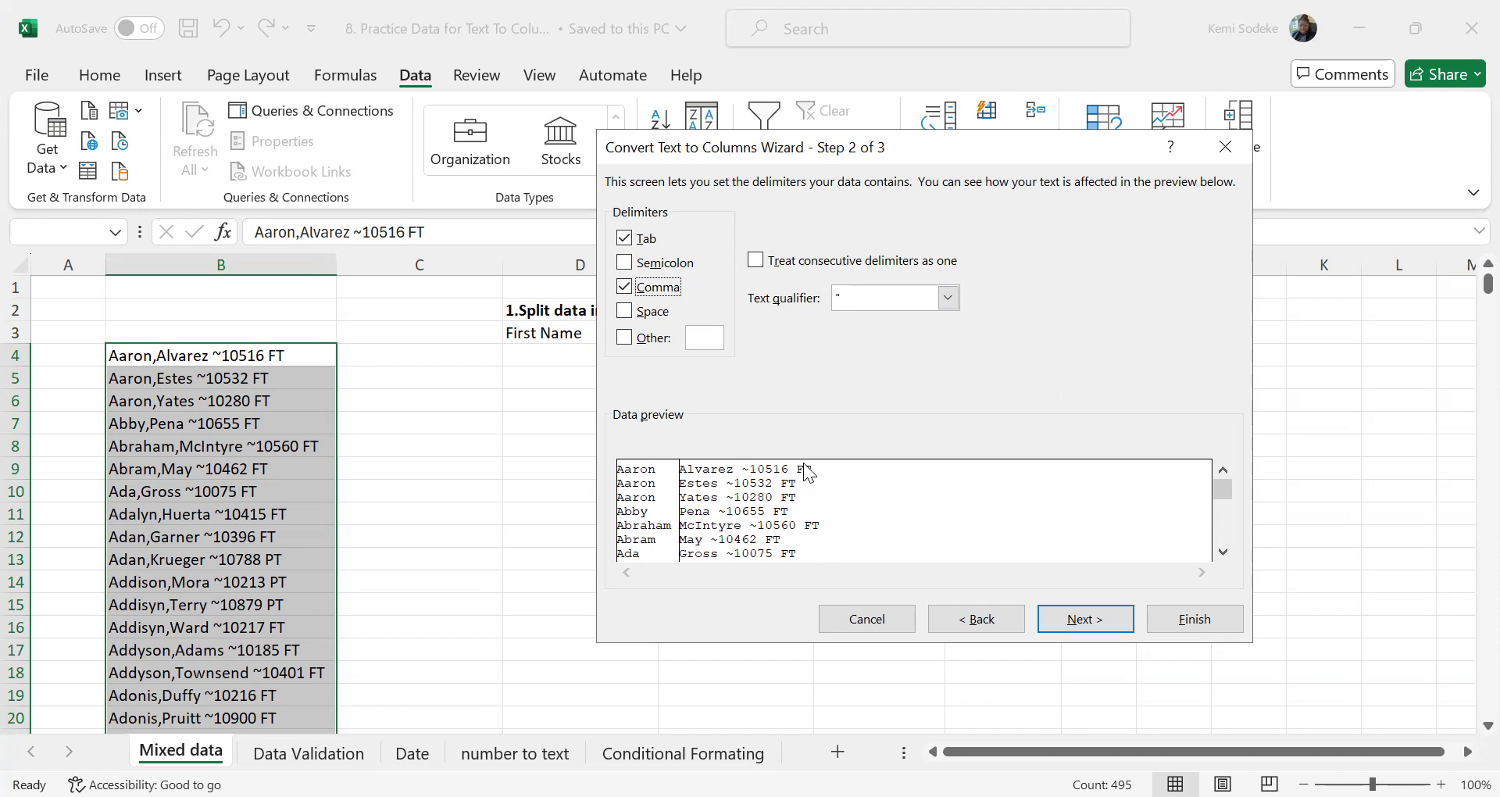
{"action": "left_click", "coordinate": [633, 314]}
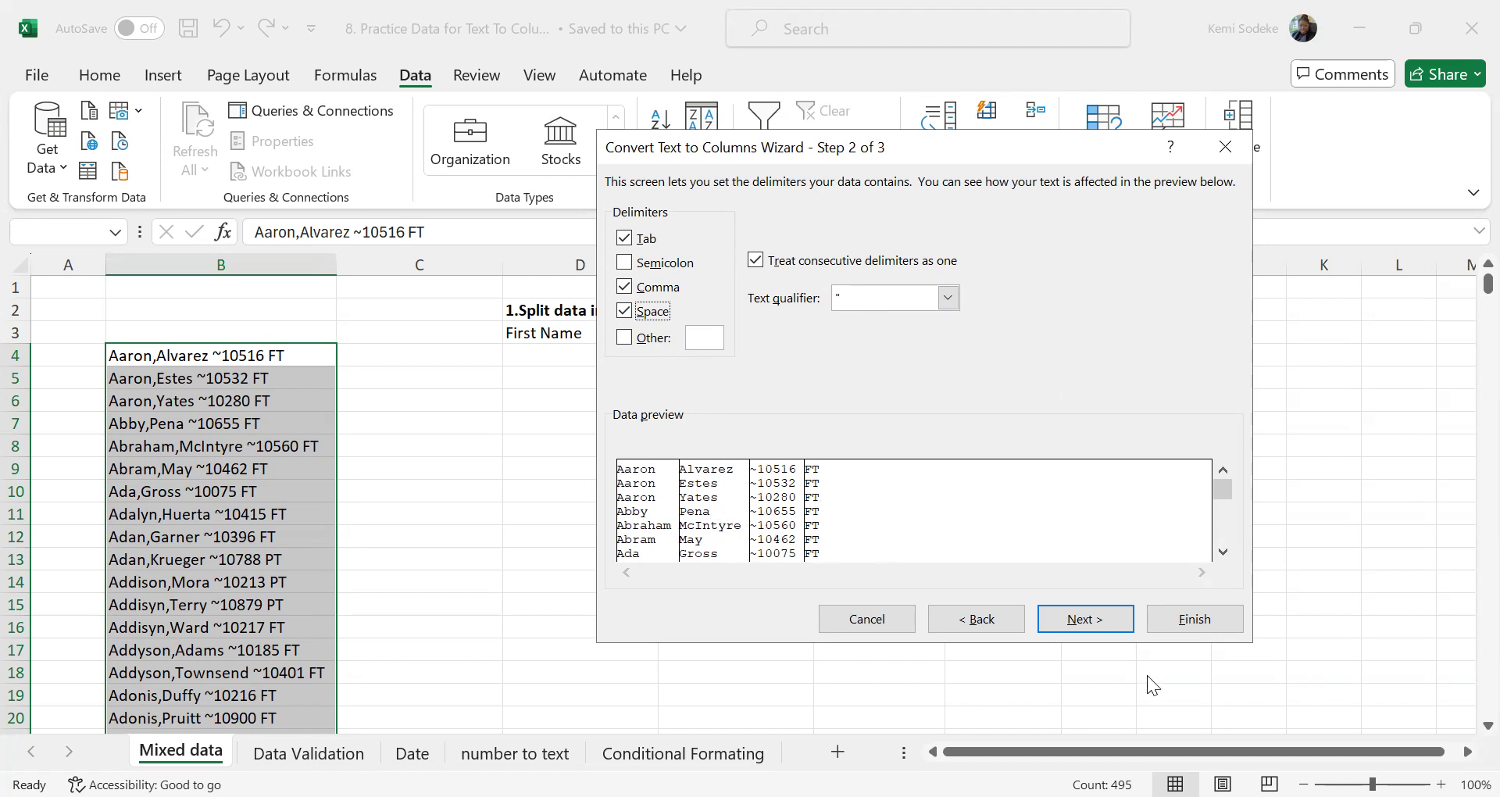
{"action": "left_click", "coordinate": [1091, 629]}
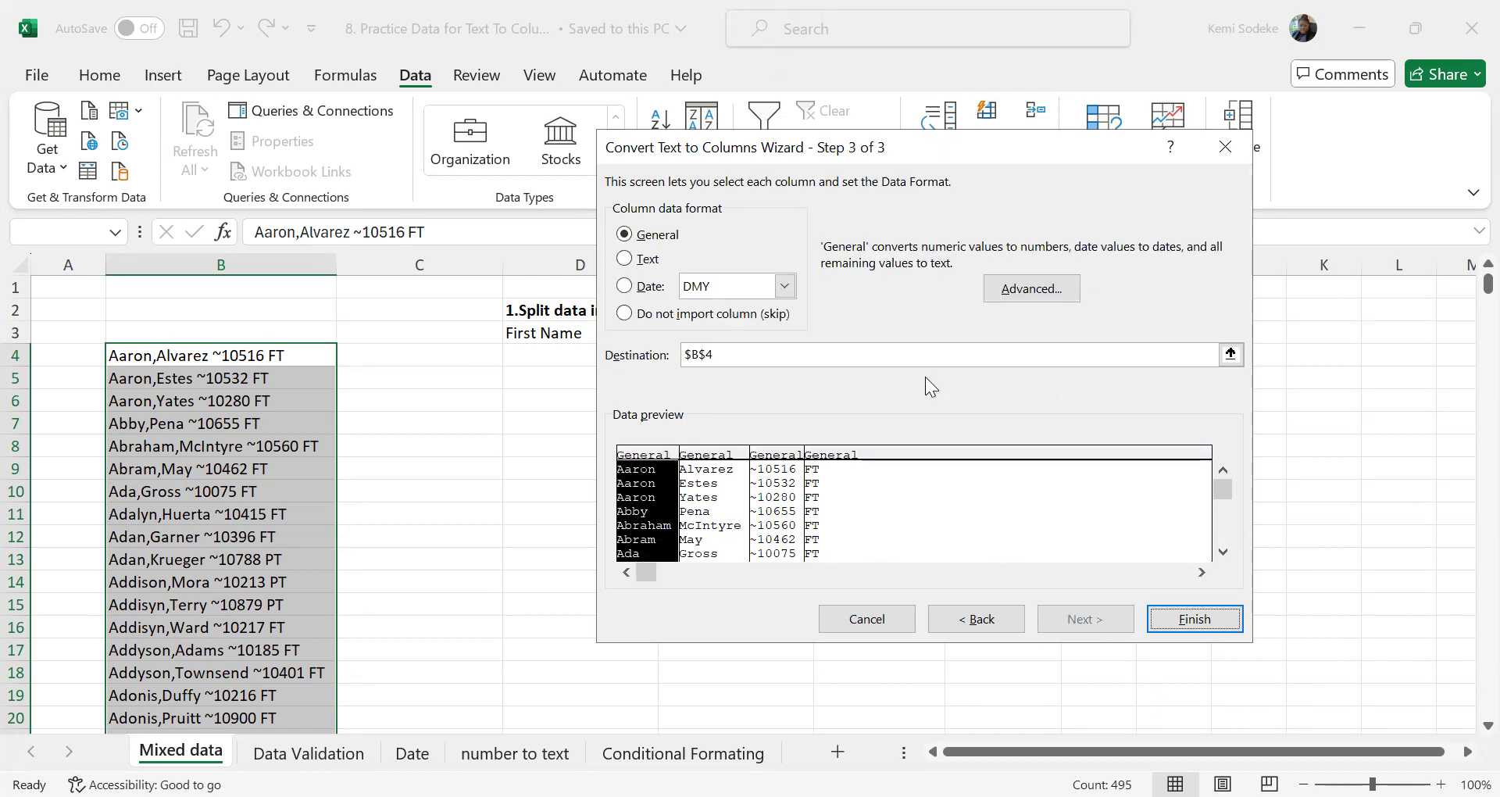
Set the split's destination to $D$4 and finish the Text to Columns conversion
{"action": "left_click_drag", "start_coordinate": [828, 146], "coordinate": [846, 303]}
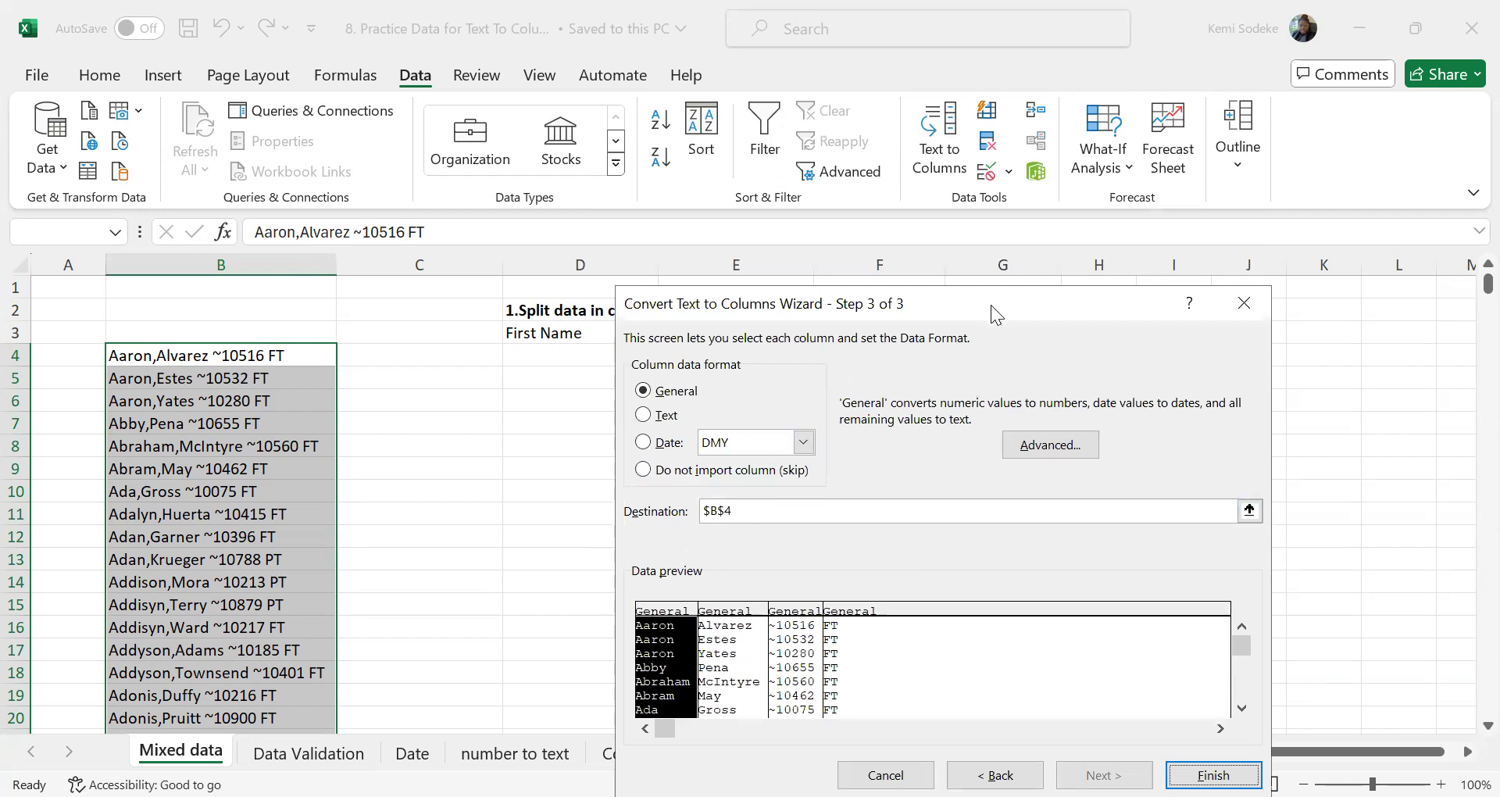
{"action": "left_click_drag", "start_coordinate": [981, 305], "coordinate": [1064, 338]}
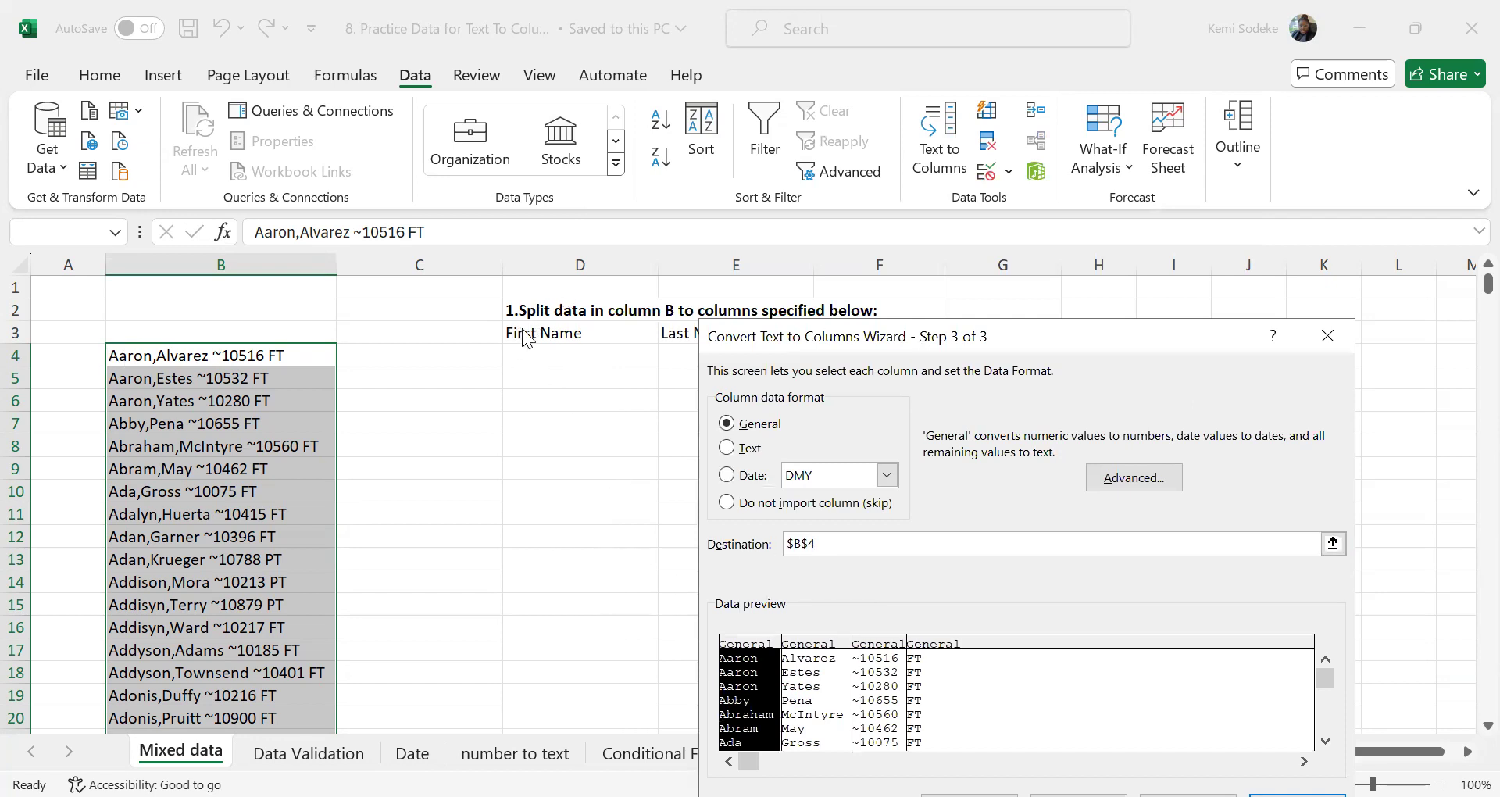
{"action": "left_click", "coordinate": [796, 543]}
{"action": "key", "text": "BackSpace"}
{"action": "type", "text": "D"}
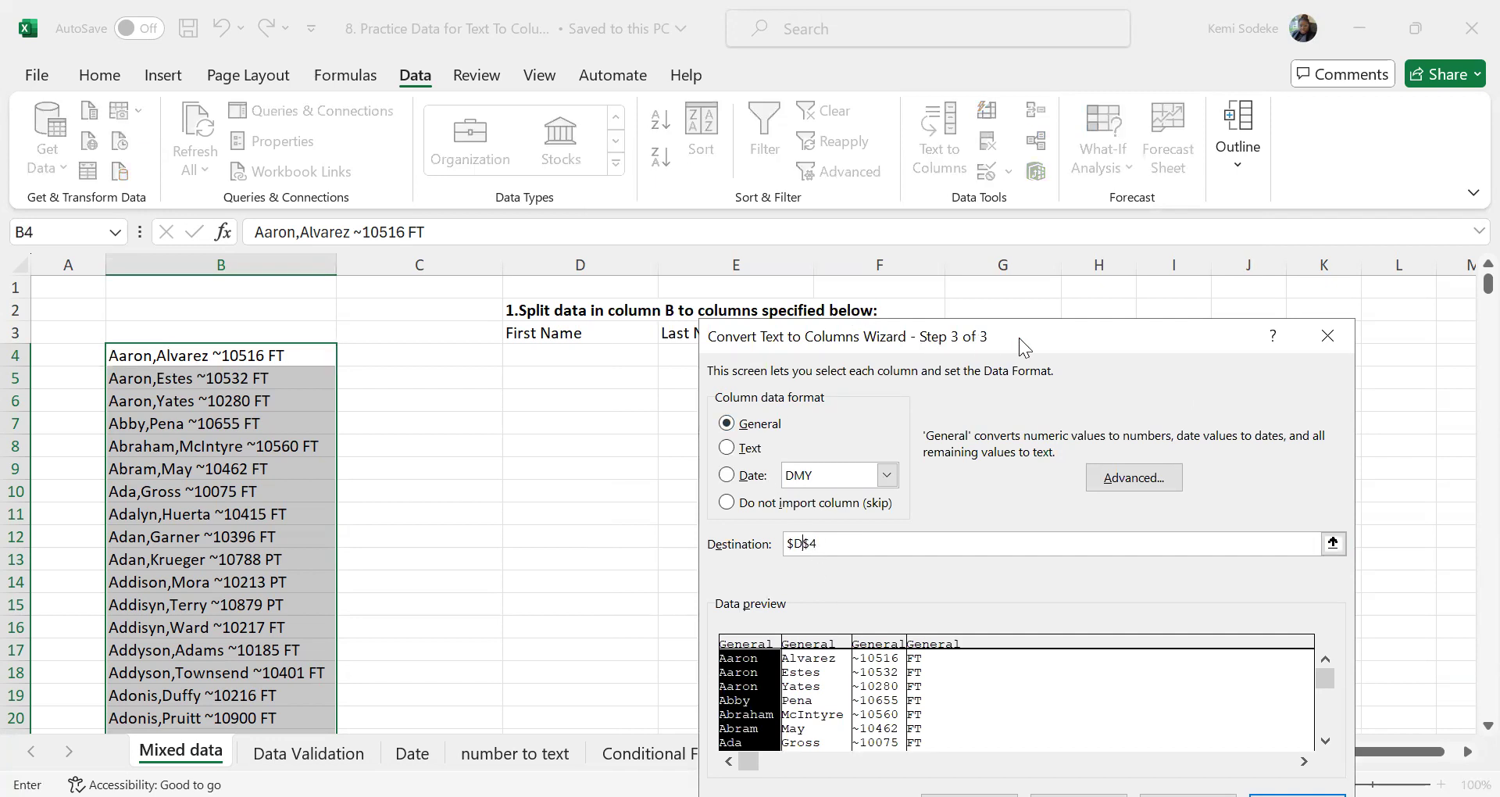
{"action": "left_click_drag", "start_coordinate": [1105, 321], "coordinate": [1158, 222]}
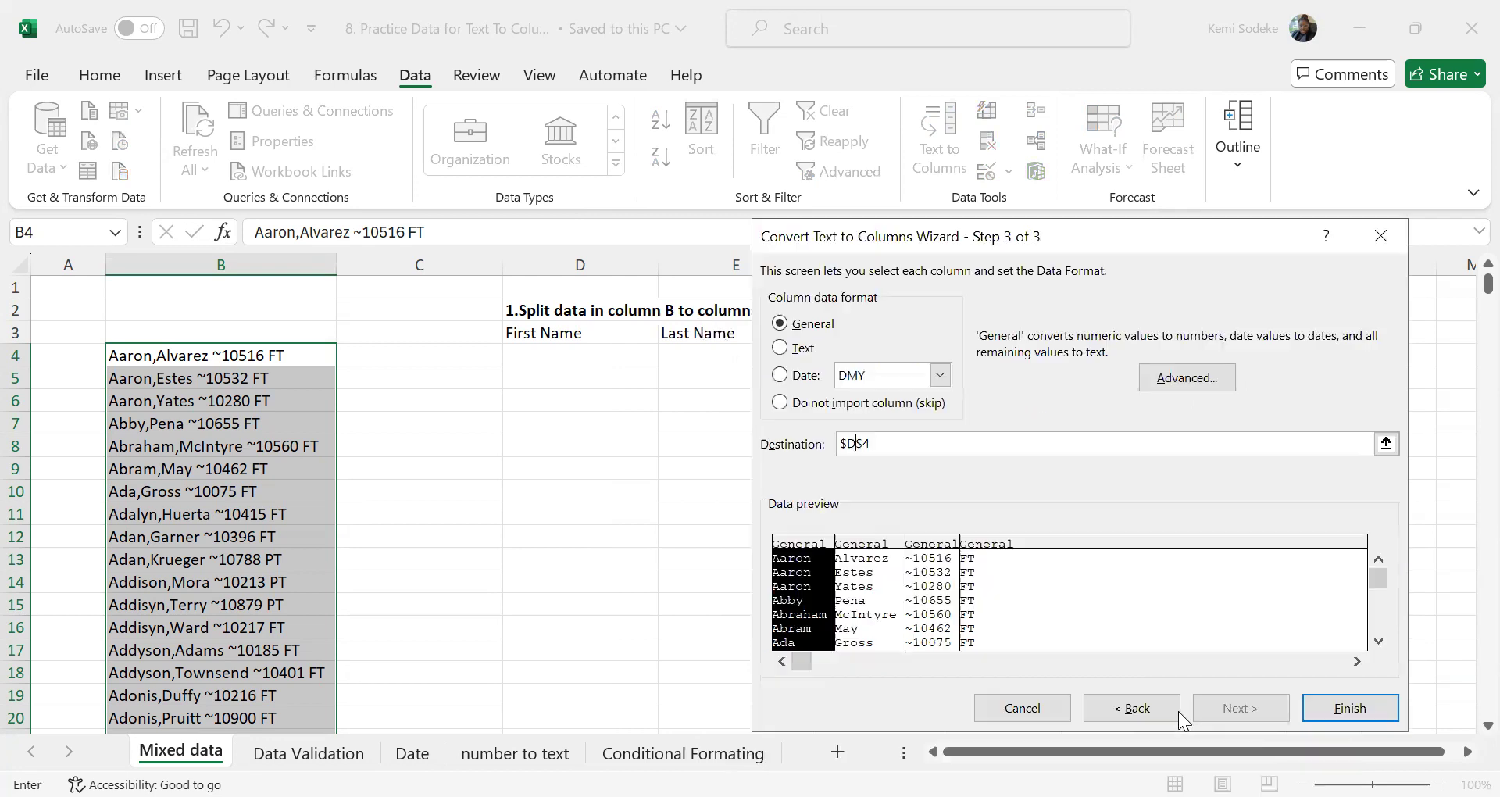
{"action": "left_click", "coordinate": [1352, 713]}
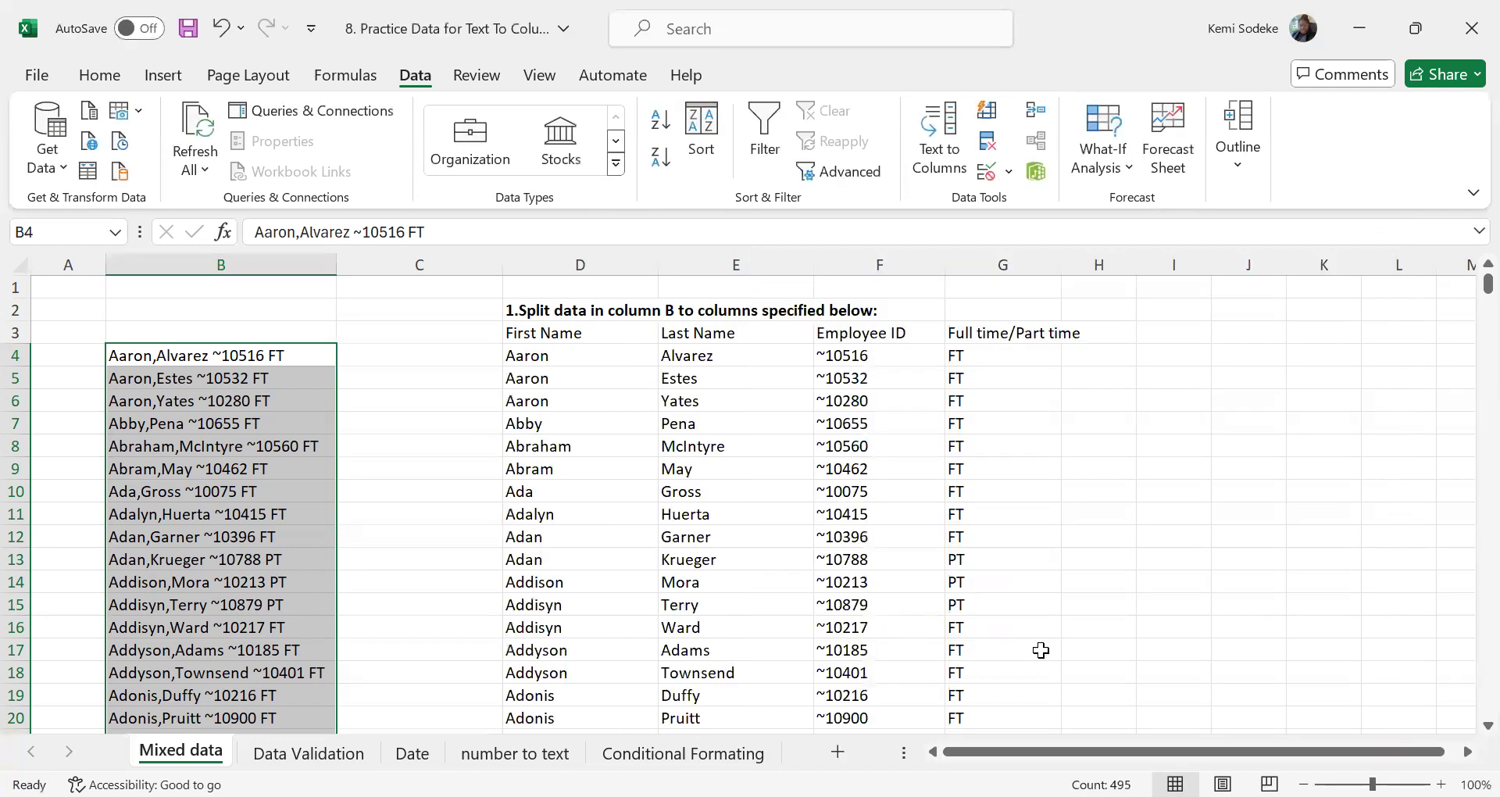
Compare the employee ID in F4 with its source text in B4, and undo the Text to Columns conversion
{"action": "left_click", "coordinate": [858, 357]}
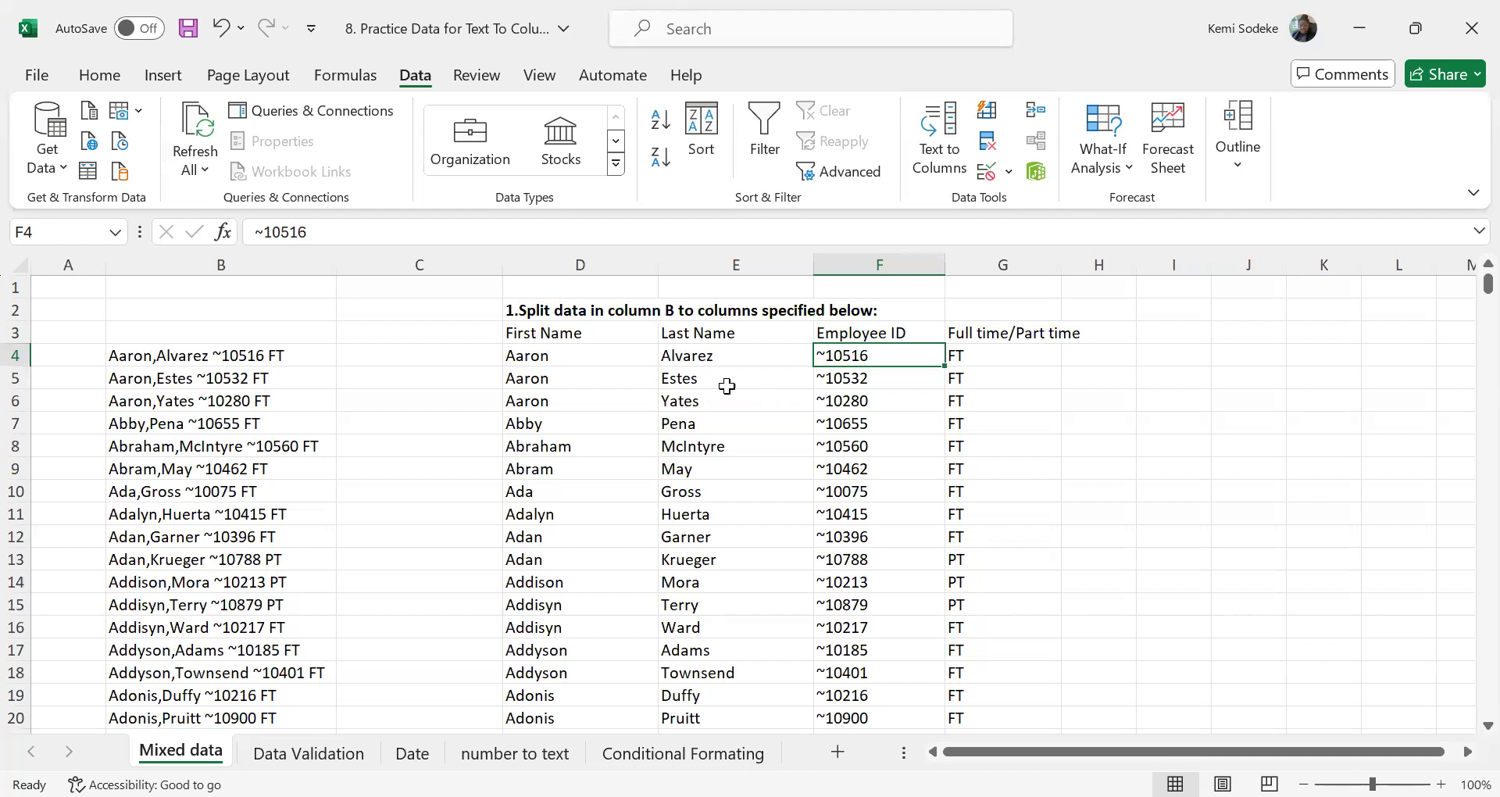
{"action": "left_click", "coordinate": [155, 353]}
{"action": "left_click", "coordinate": [356, 232]}
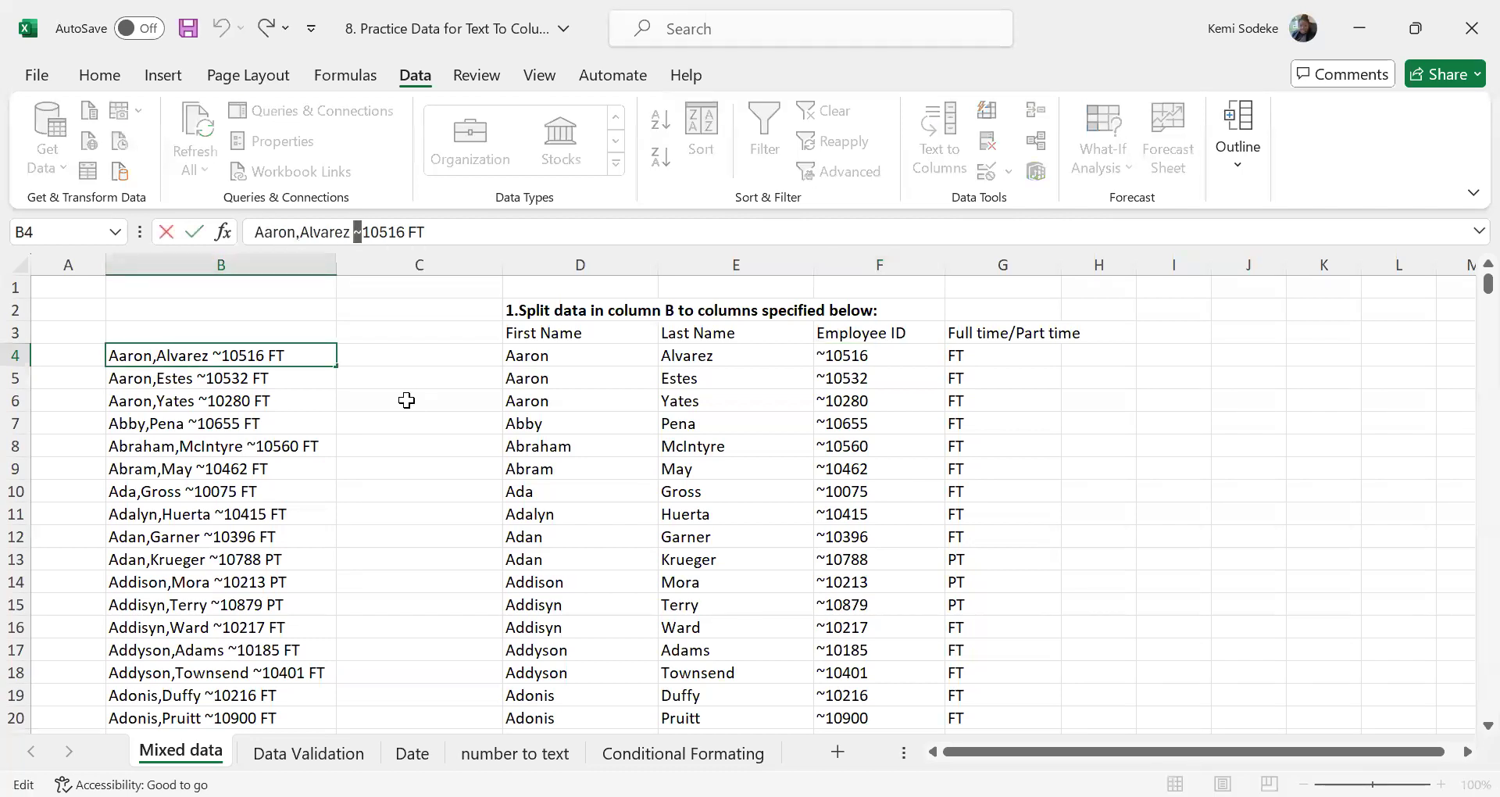
{"action": "left_click", "coordinate": [414, 467]}
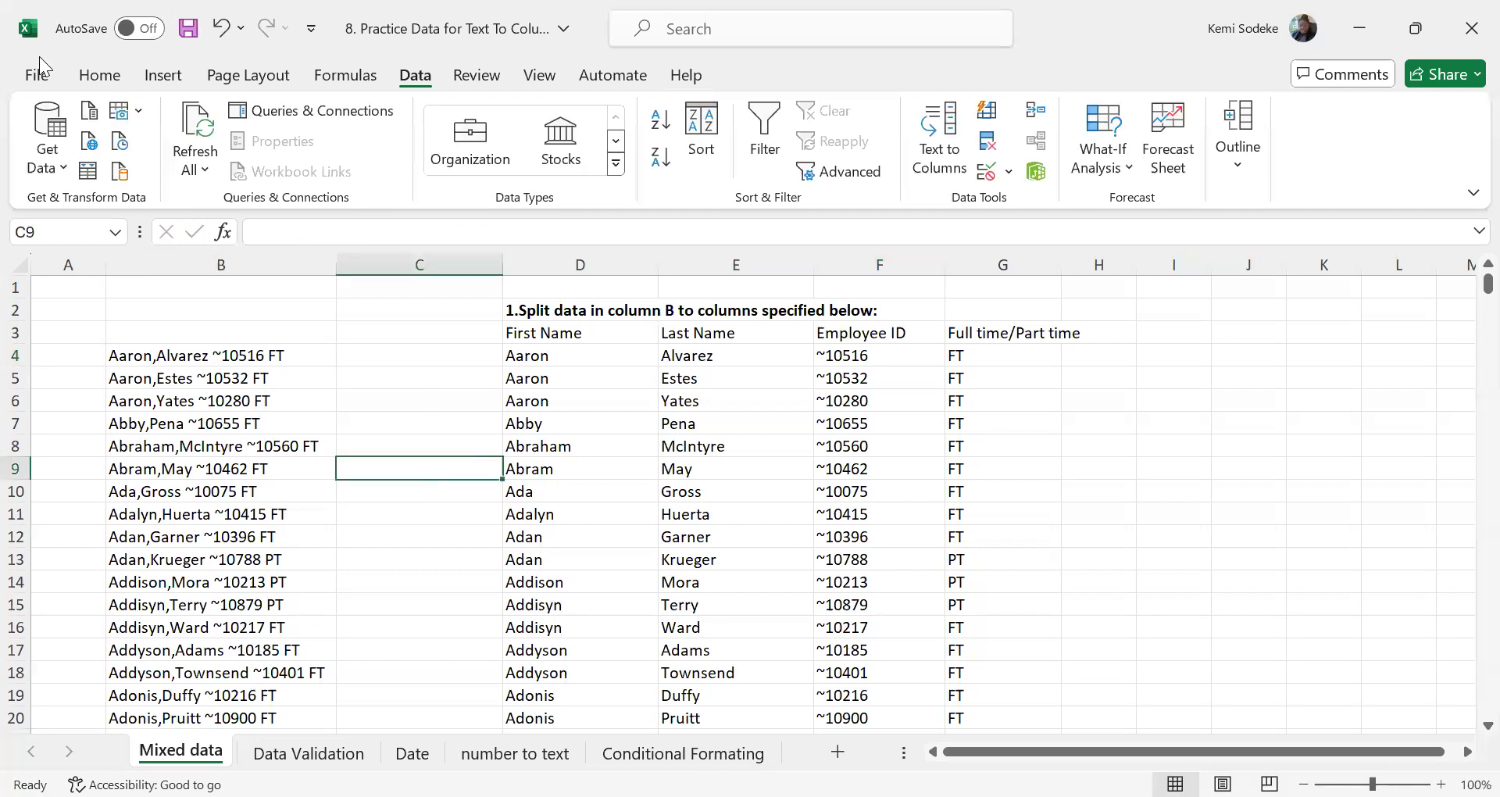
{"action": "left_click", "coordinate": [222, 33]}
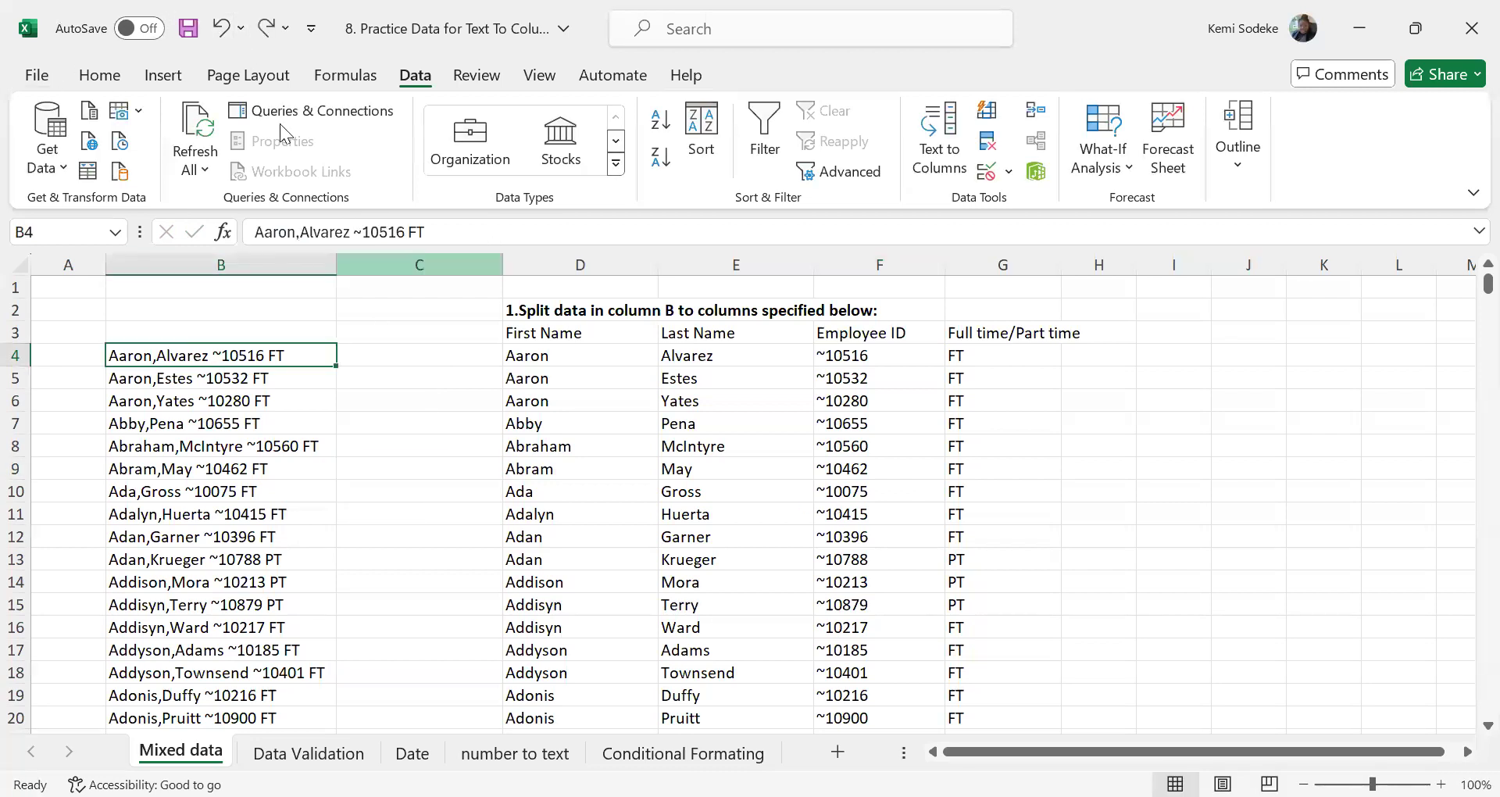
{"action": "left_click", "coordinate": [241, 32]}
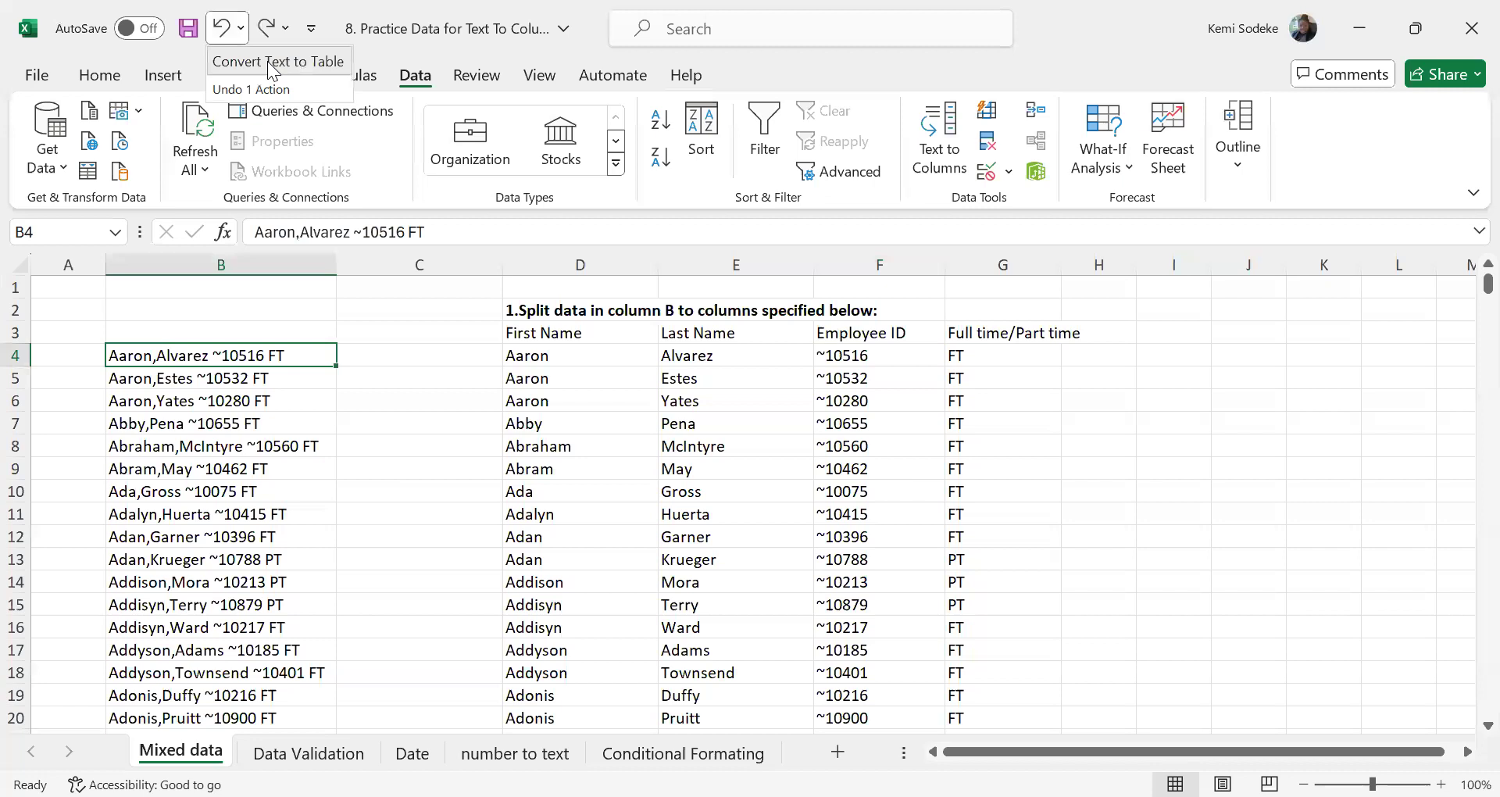
{"action": "left_click", "coordinate": [257, 64]}
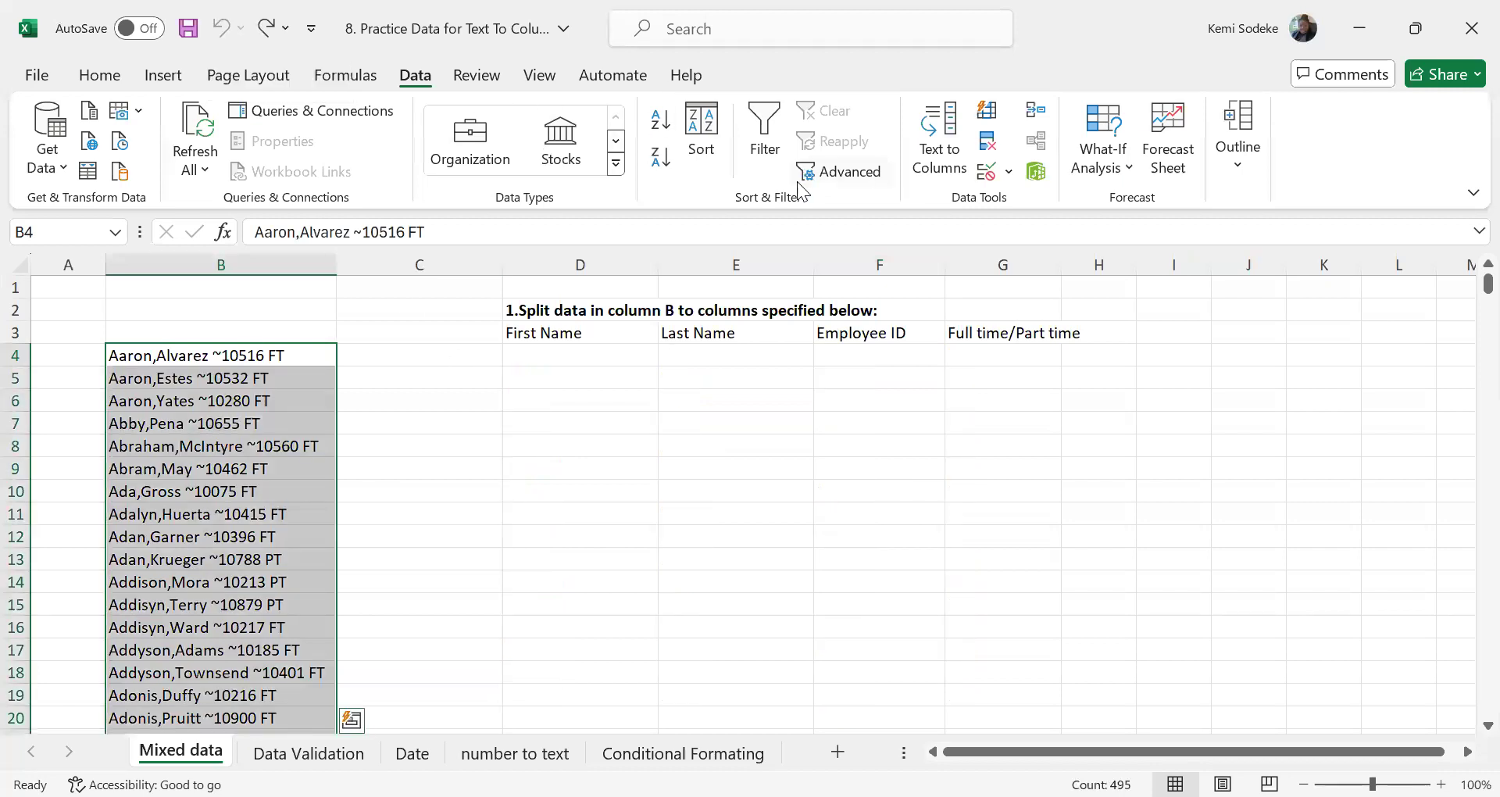
Start Text to Columns again on the column B selection as Delimited data, adding ~ as an Other delimiter
{"action": "left_click", "coordinate": [935, 130]}
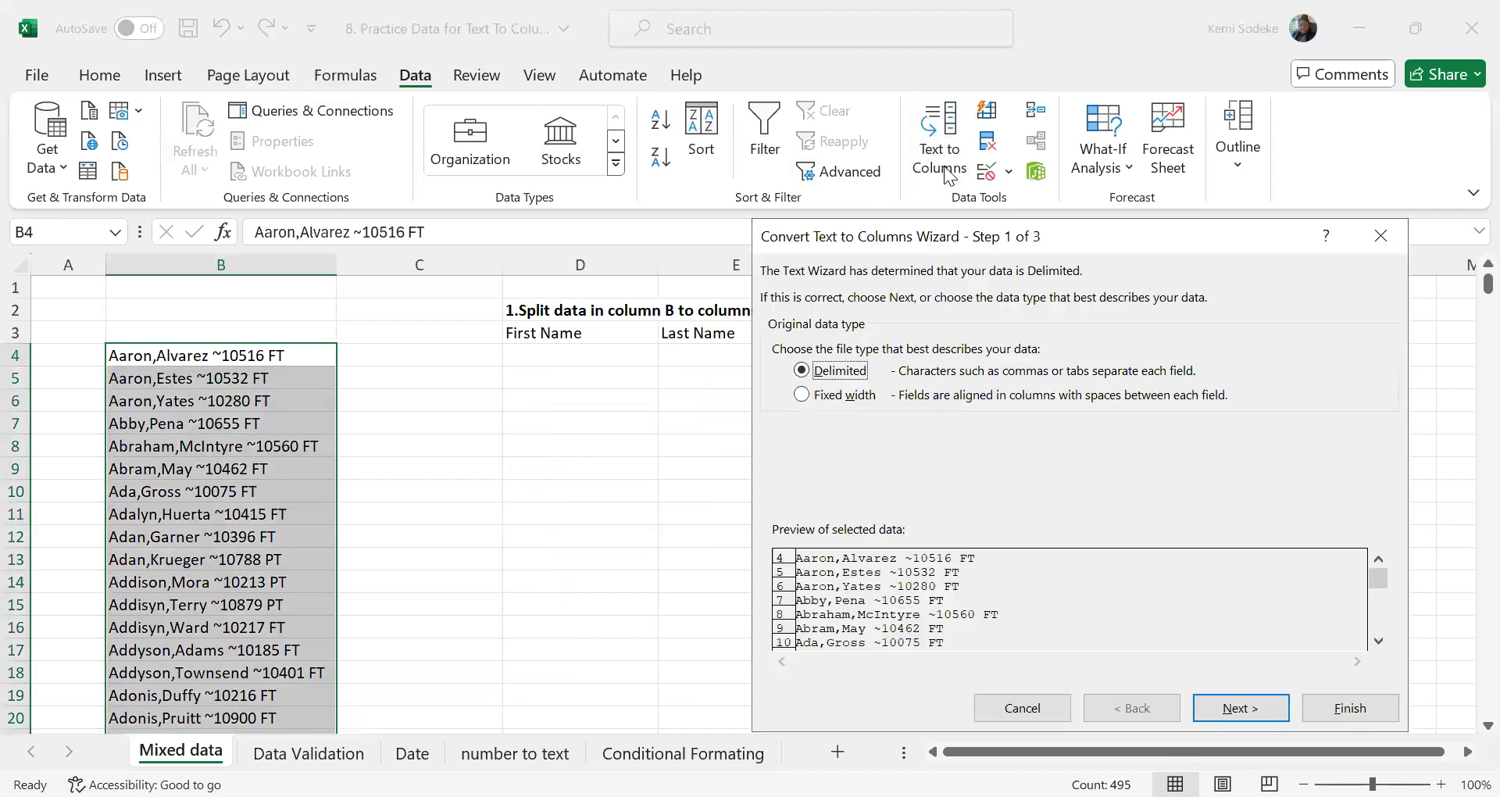
{"action": "left_click", "coordinate": [1250, 711]}
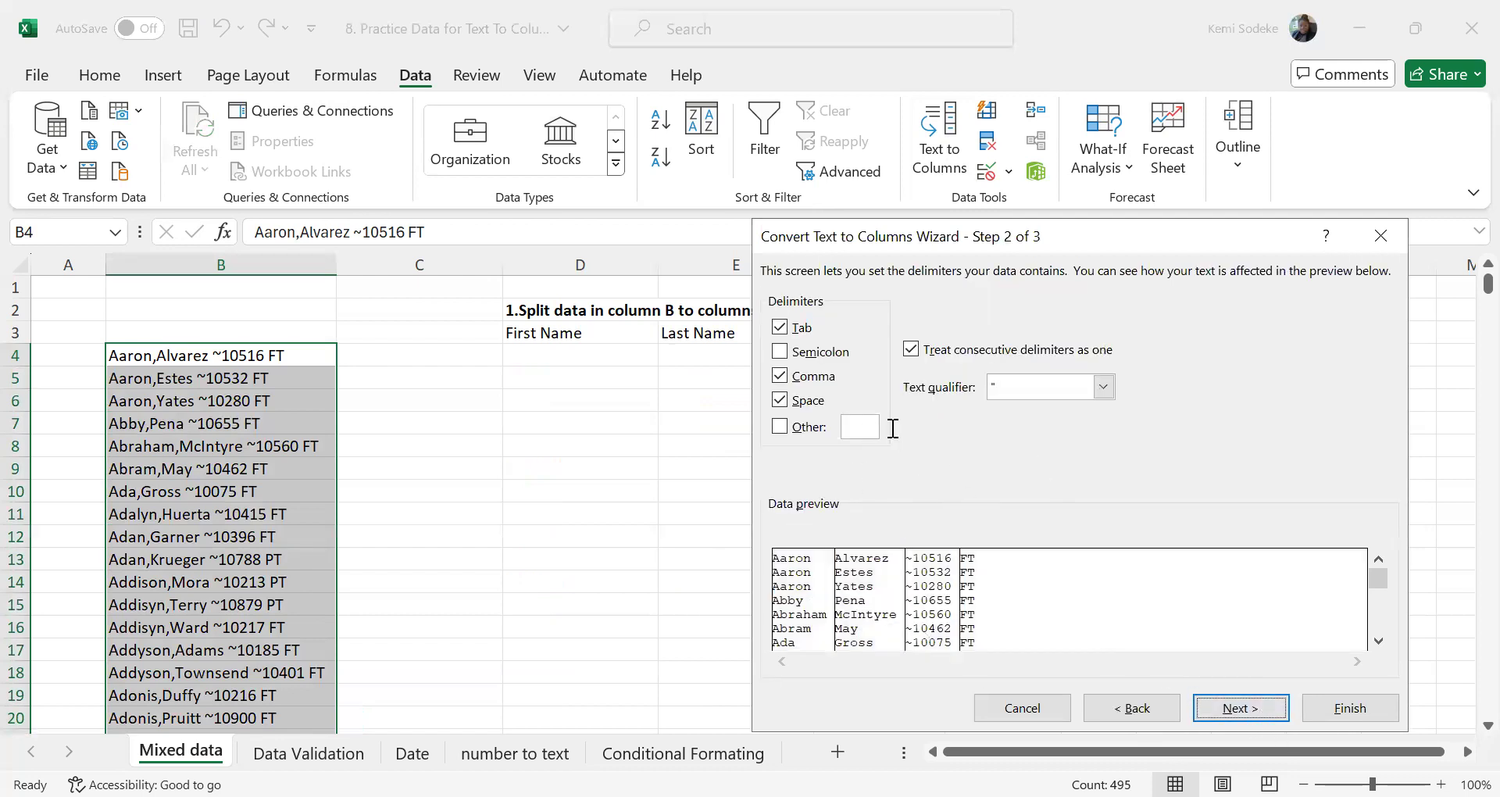
{"action": "left_click", "coordinate": [780, 427]}
{"action": "type", "text": "~"}
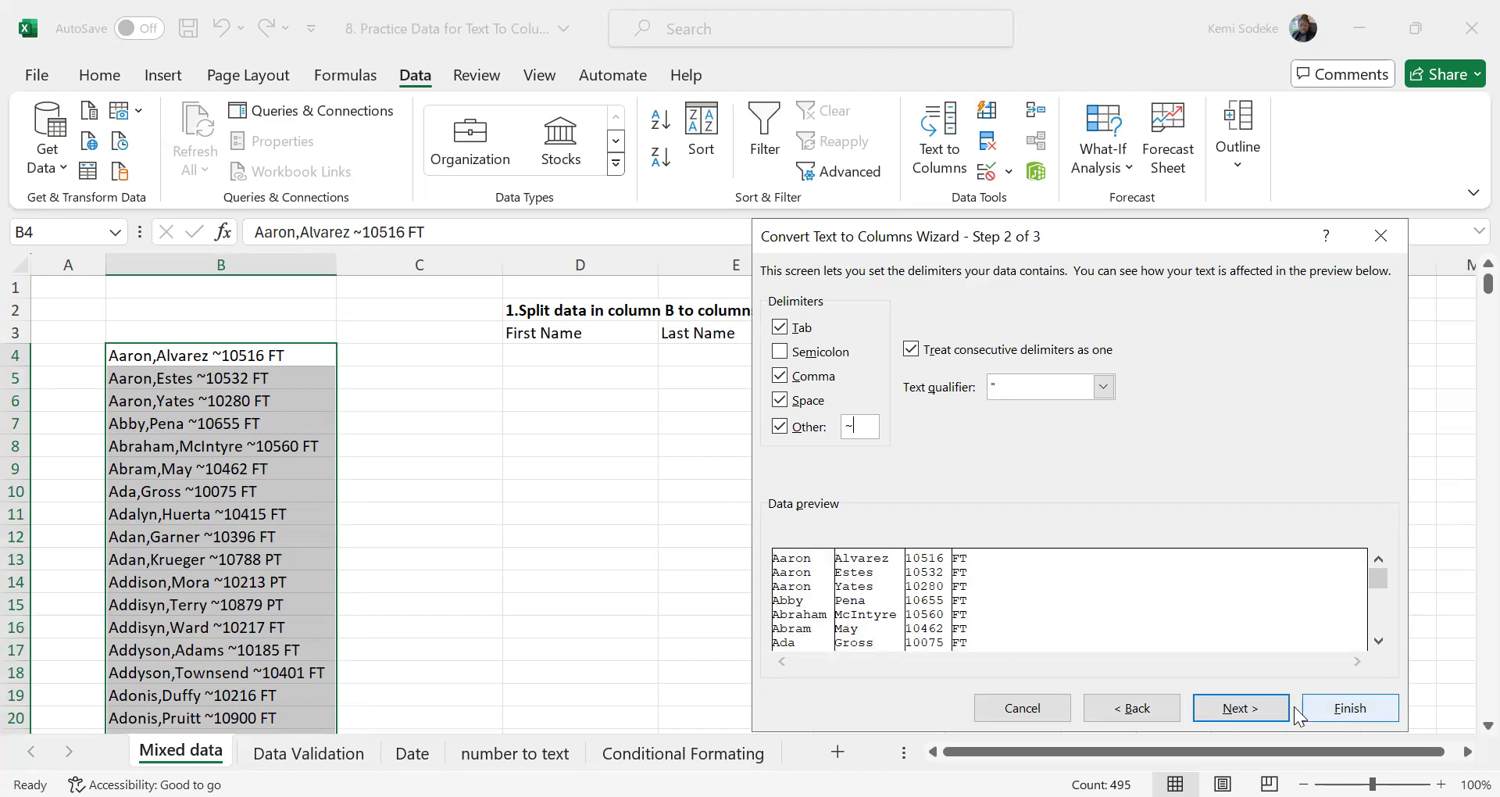
{"action": "left_click", "coordinate": [1223, 703]}
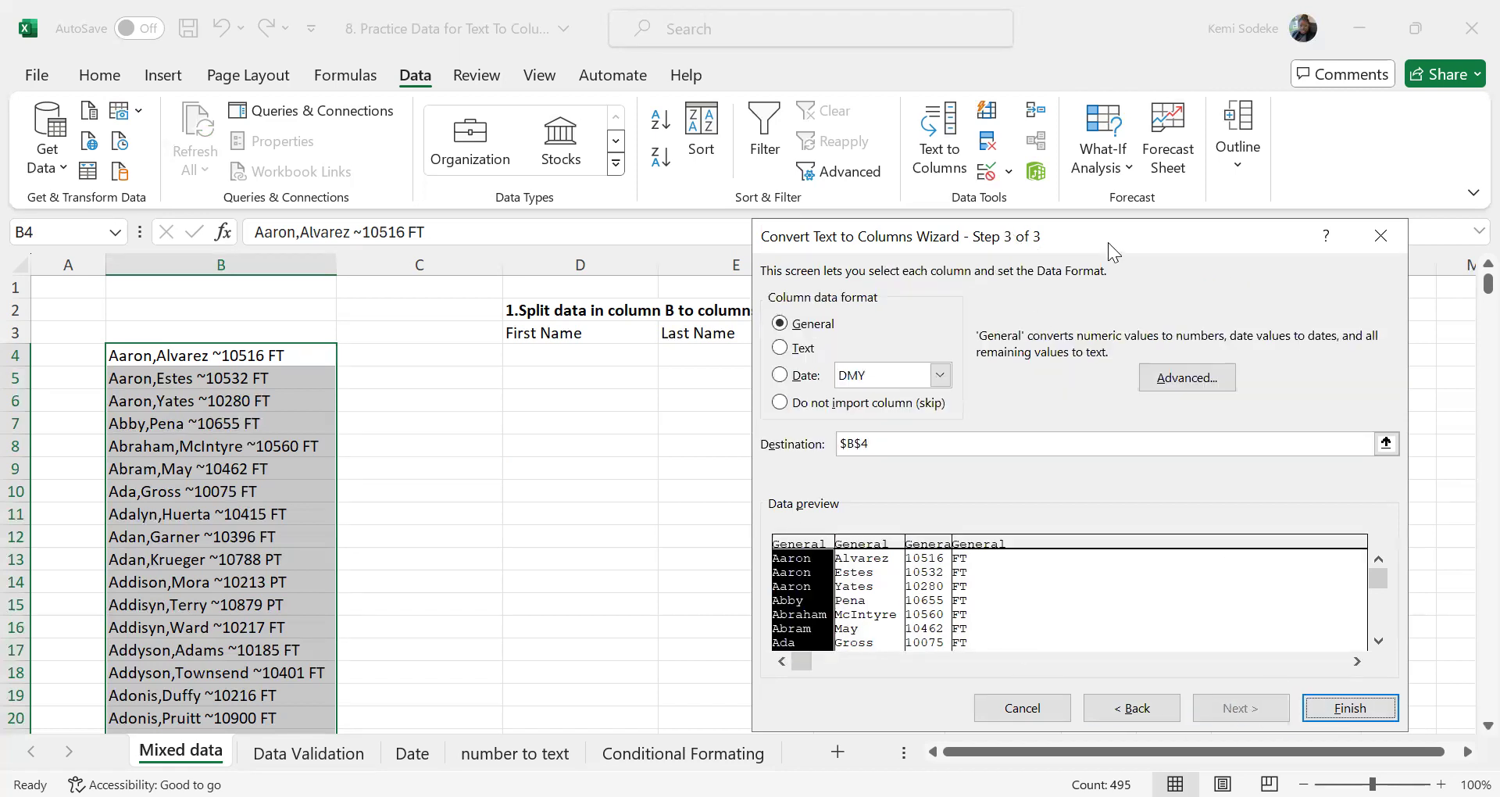
Direct the General-format output to $D$4 and complete the split under the First Name to Full time/Part time headings
{"action": "left_click_drag", "start_coordinate": [1094, 236], "coordinate": [1110, 445]}
{"action": "left_click", "coordinate": [878, 656]}
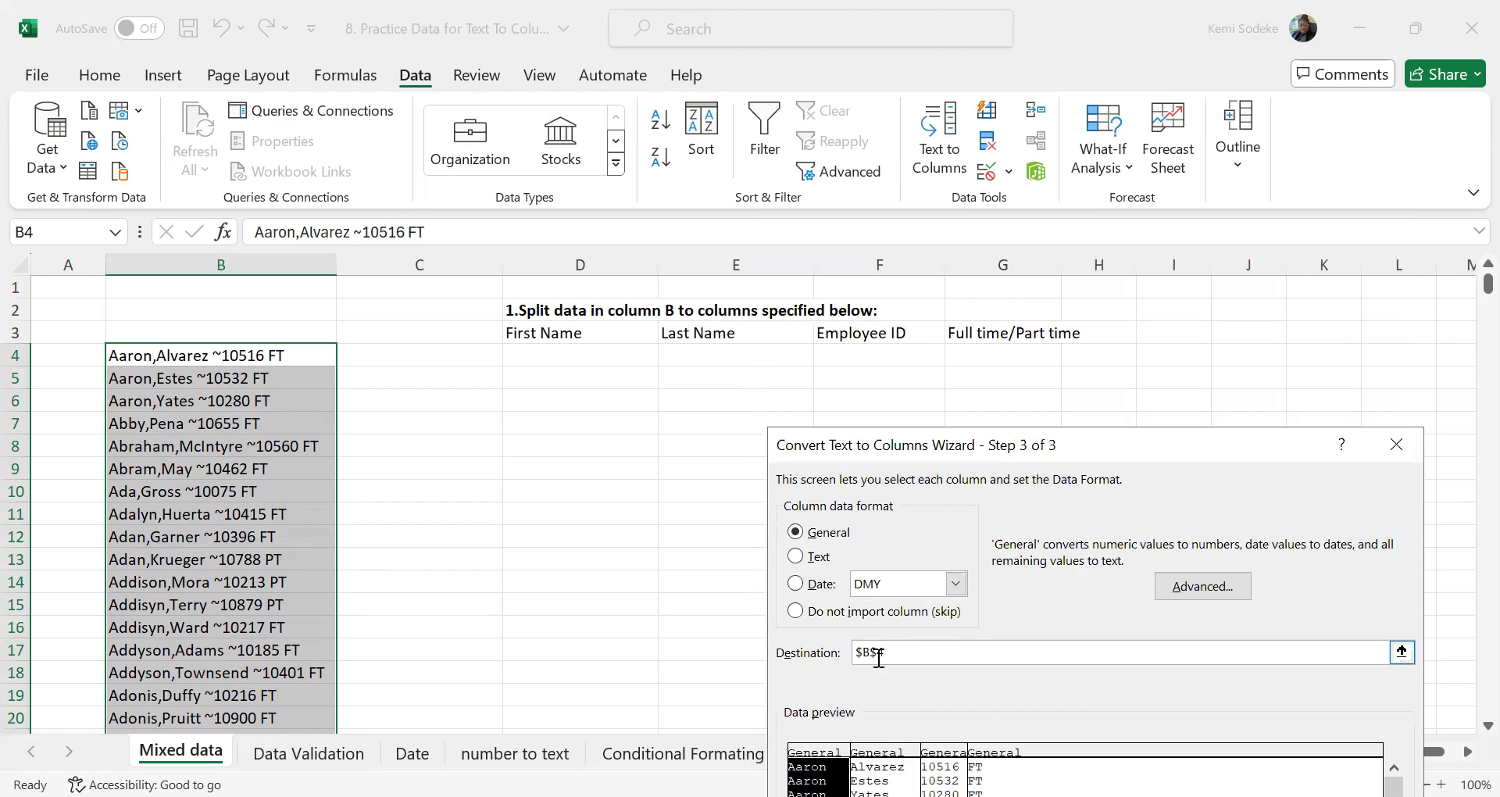
{"action": "left_click", "coordinate": [867, 650]}
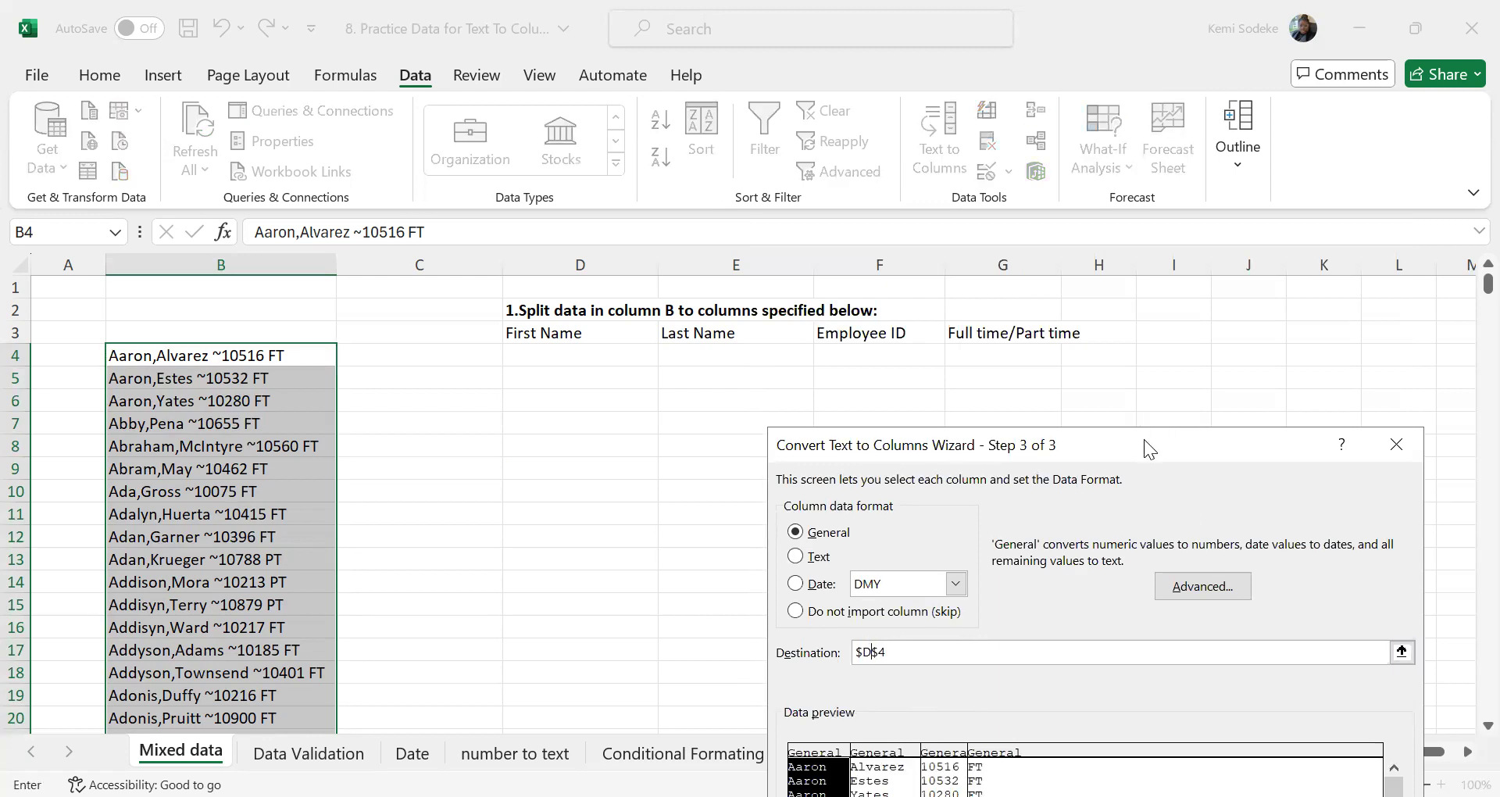
{"action": "left_click_drag", "start_coordinate": [1143, 439], "coordinate": [1114, 288]}
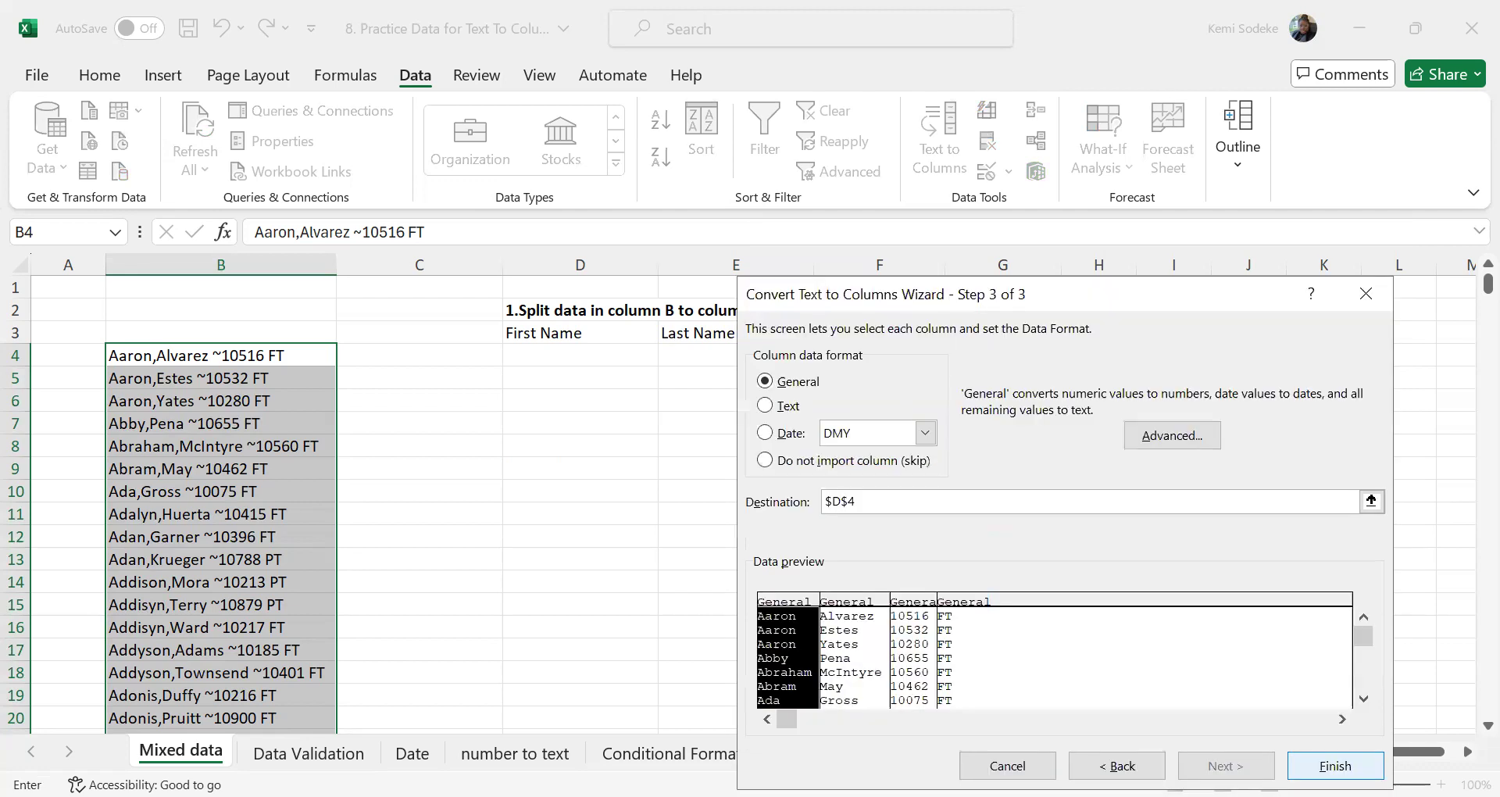
{"action": "left_click", "coordinate": [1335, 765]}
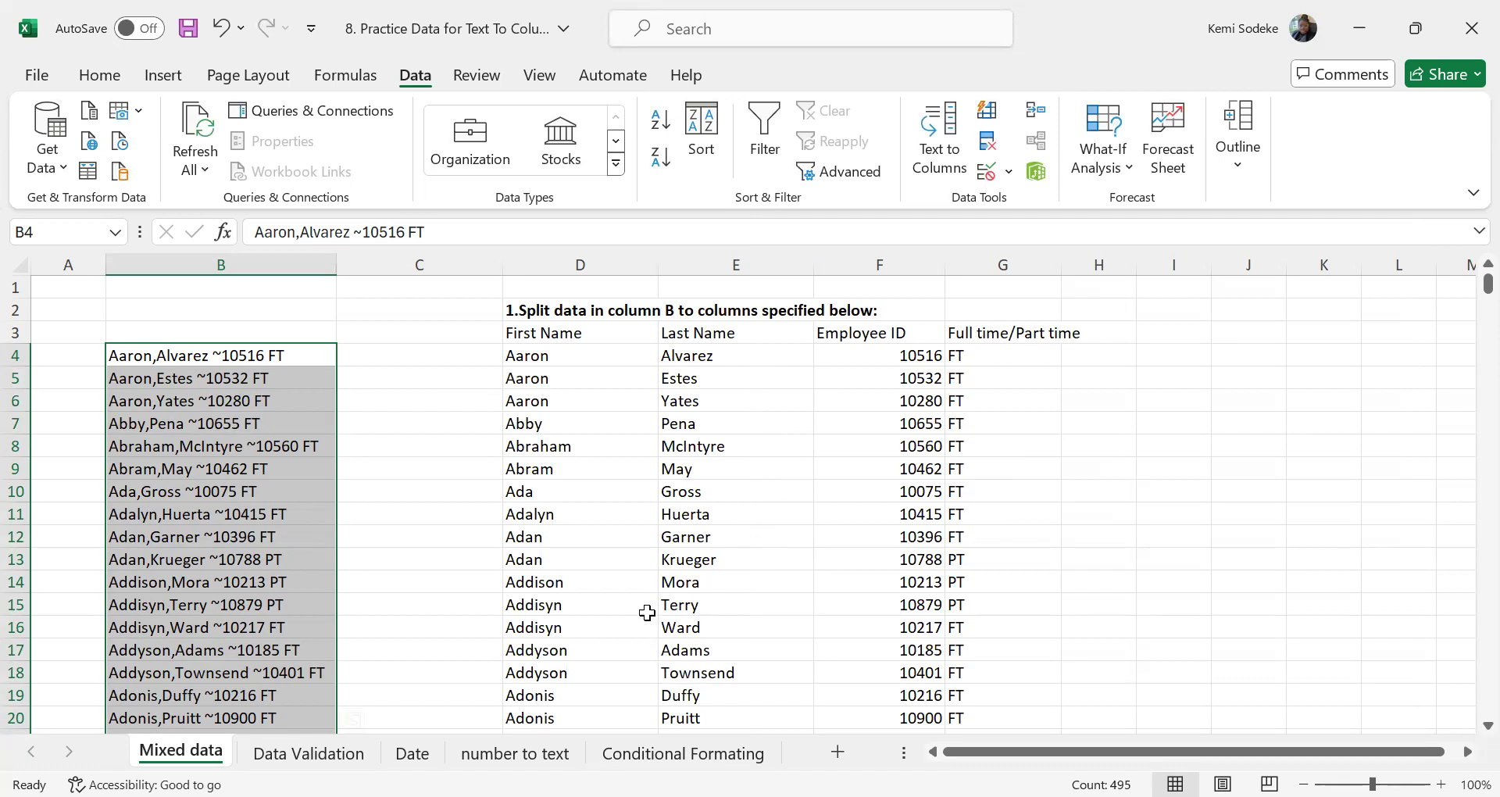
Check the split First Name, Last Name, Employee ID and Full time/Part time columns against the source text in column B
{"action": "scroll", "coordinate": [625, 559], "scroll_direction": "down", "scroll_amount": 2}
{"action": "scroll", "coordinate": [625, 553], "scroll_direction": "up", "scroll_amount": 2}
{"action": "scroll", "coordinate": [1034, 492], "scroll_direction": "down", "scroll_amount": 7}
{"action": "scroll", "coordinate": [1035, 492], "scroll_direction": "up", "scroll_amount": 7}
{"action": "scroll", "coordinate": [750, 631], "scroll_direction": "down", "scroll_amount": 12}
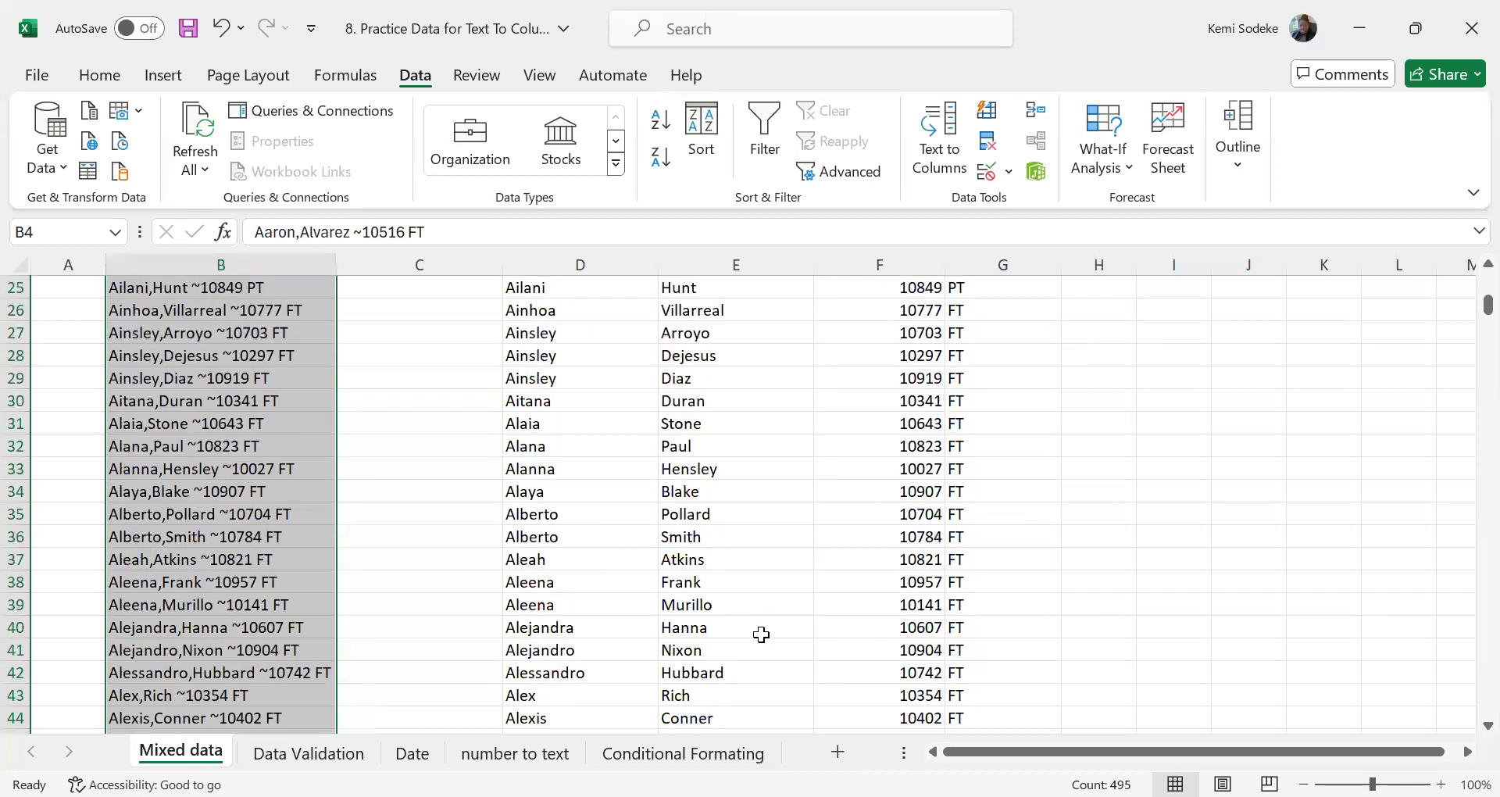
{"action": "scroll", "coordinate": [637, 582], "scroll_direction": "down", "scroll_amount": 2}
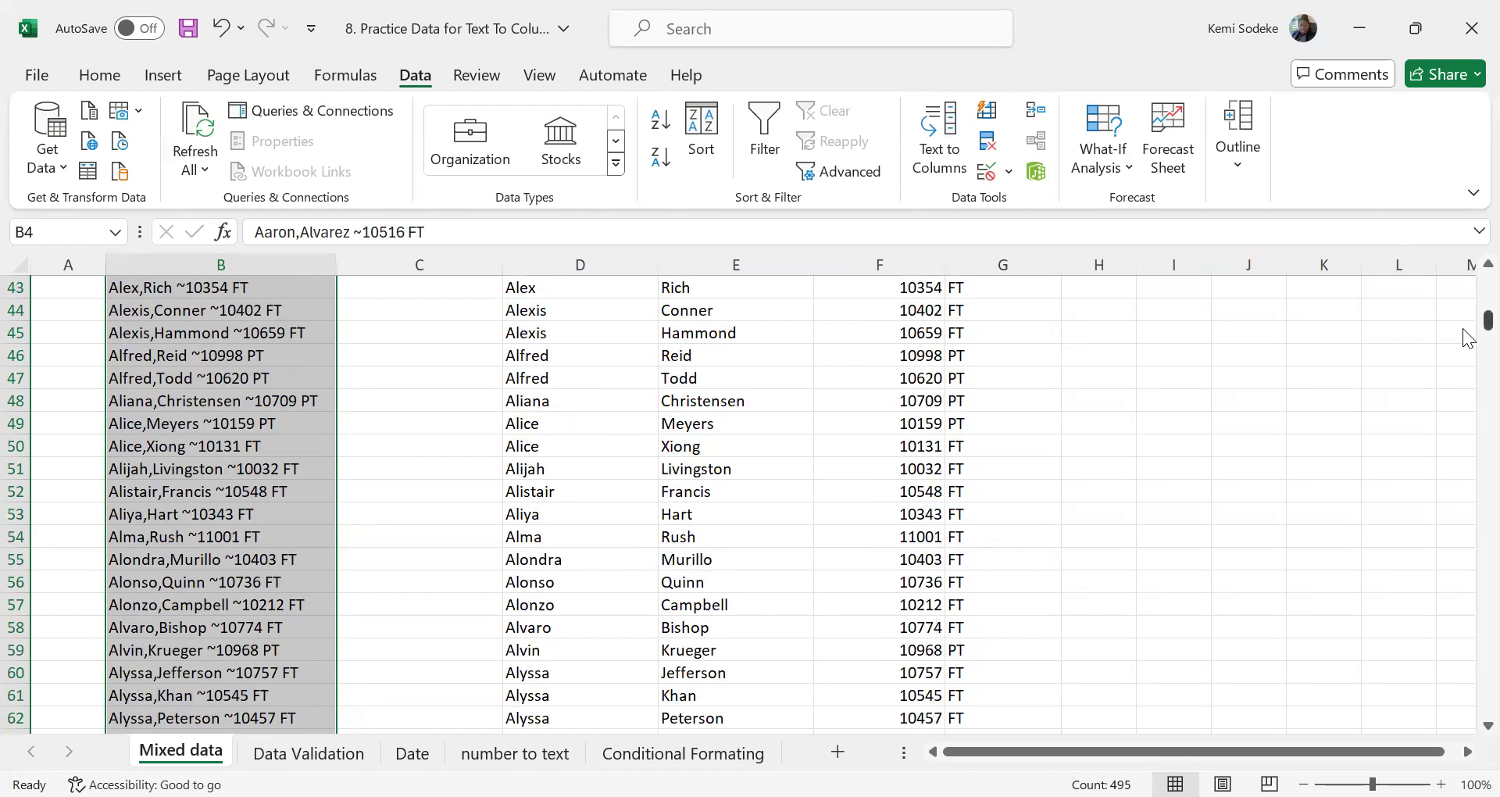
{"action": "left_click_drag", "start_coordinate": [1487, 324], "coordinate": [1469, 283]}
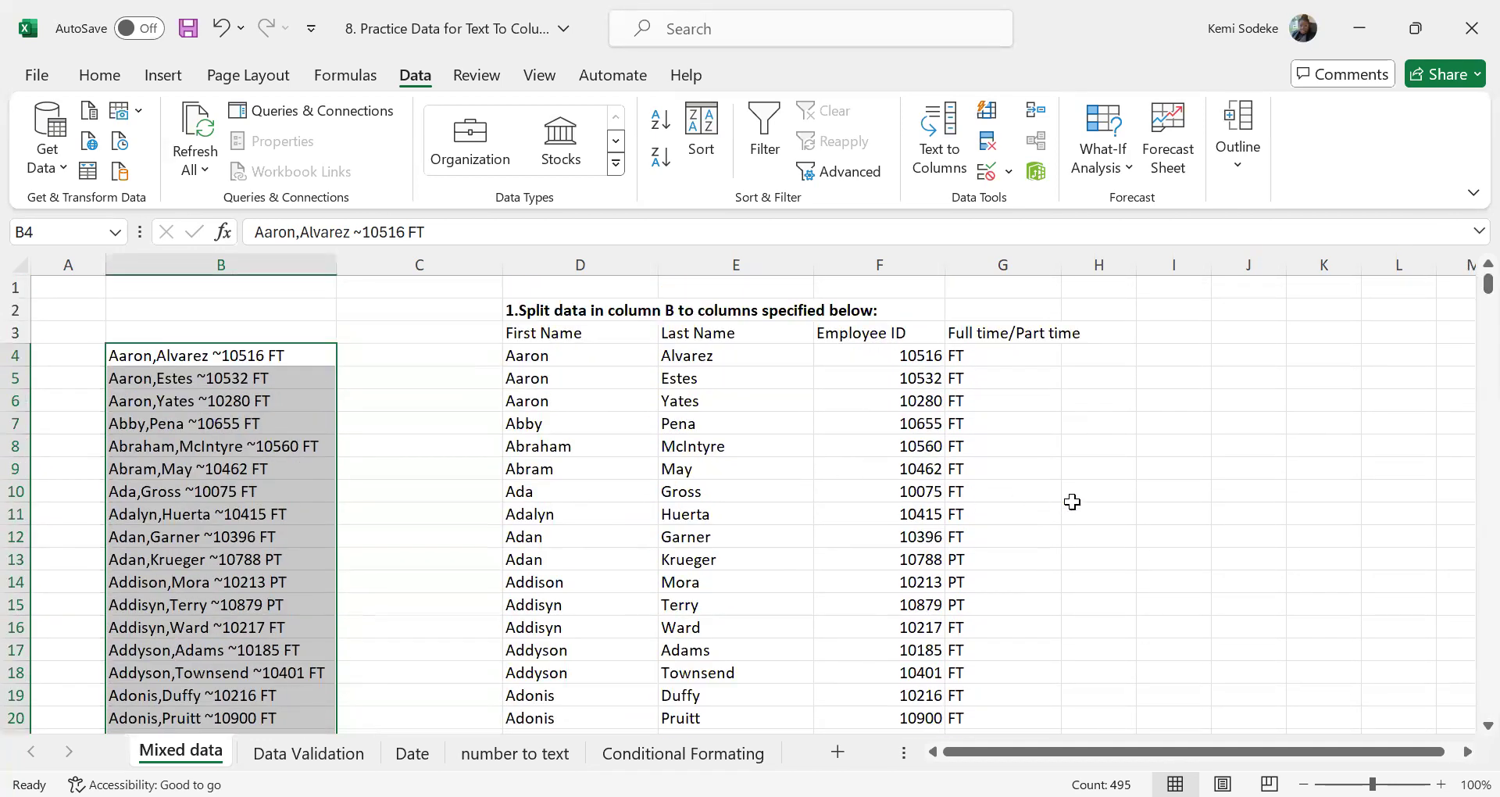
{"action": "left_click", "coordinate": [1071, 503]}
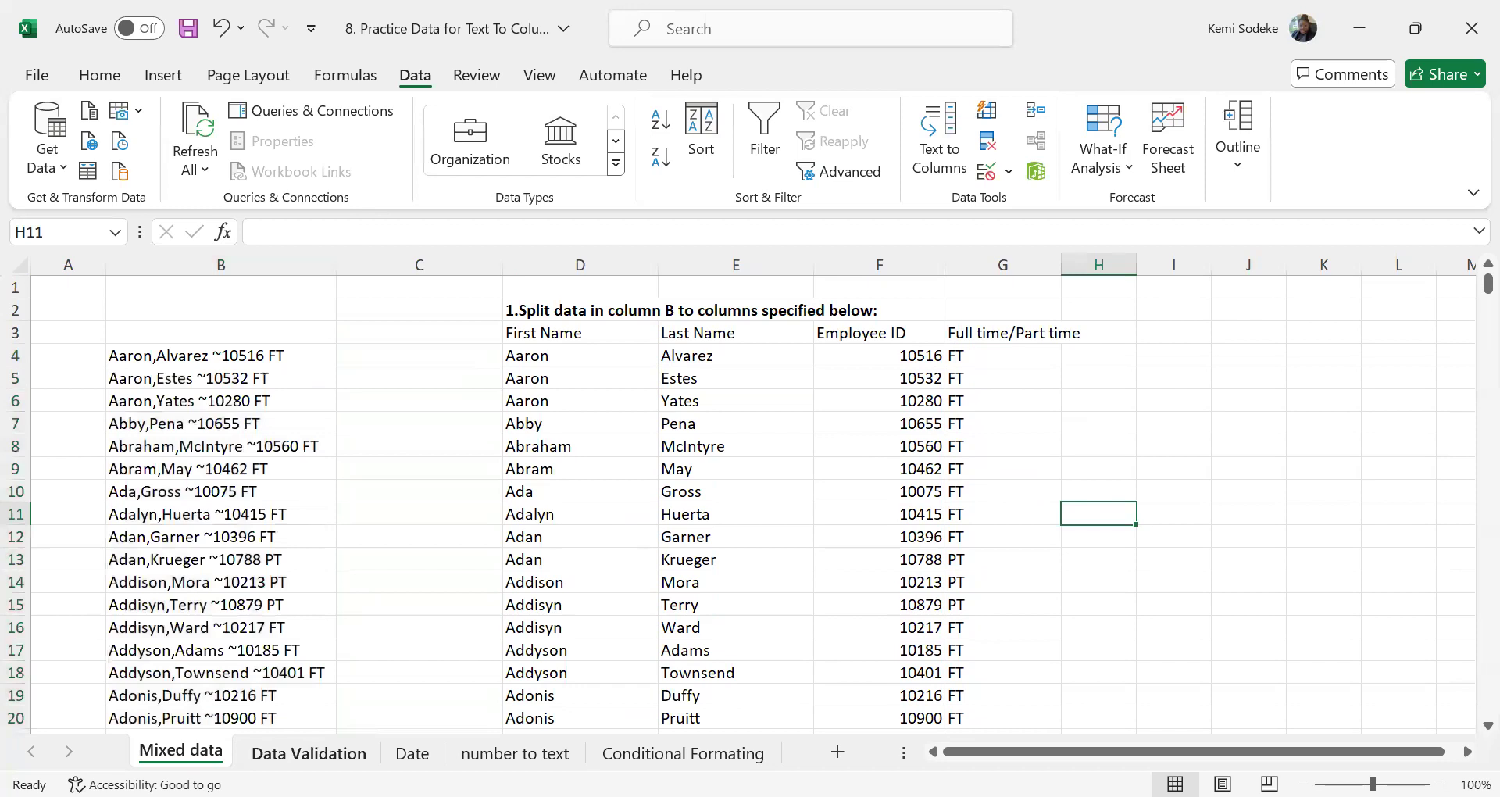
On the Data Validation sheet, set the validation of the Name cells C4:C9 to allow a List
{"action": "left_click", "coordinate": [308, 752]}
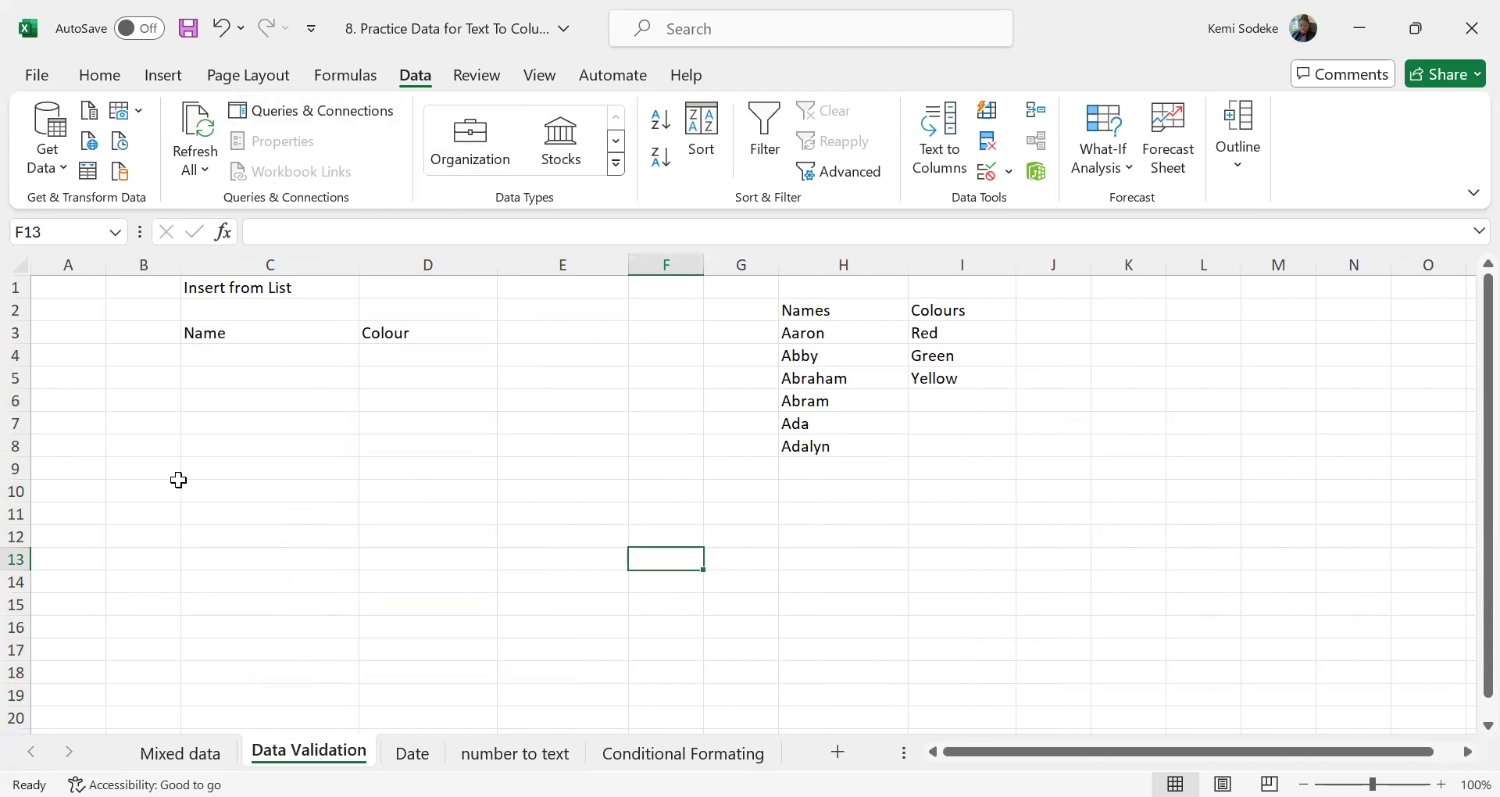
{"action": "left_click", "coordinate": [213, 358]}
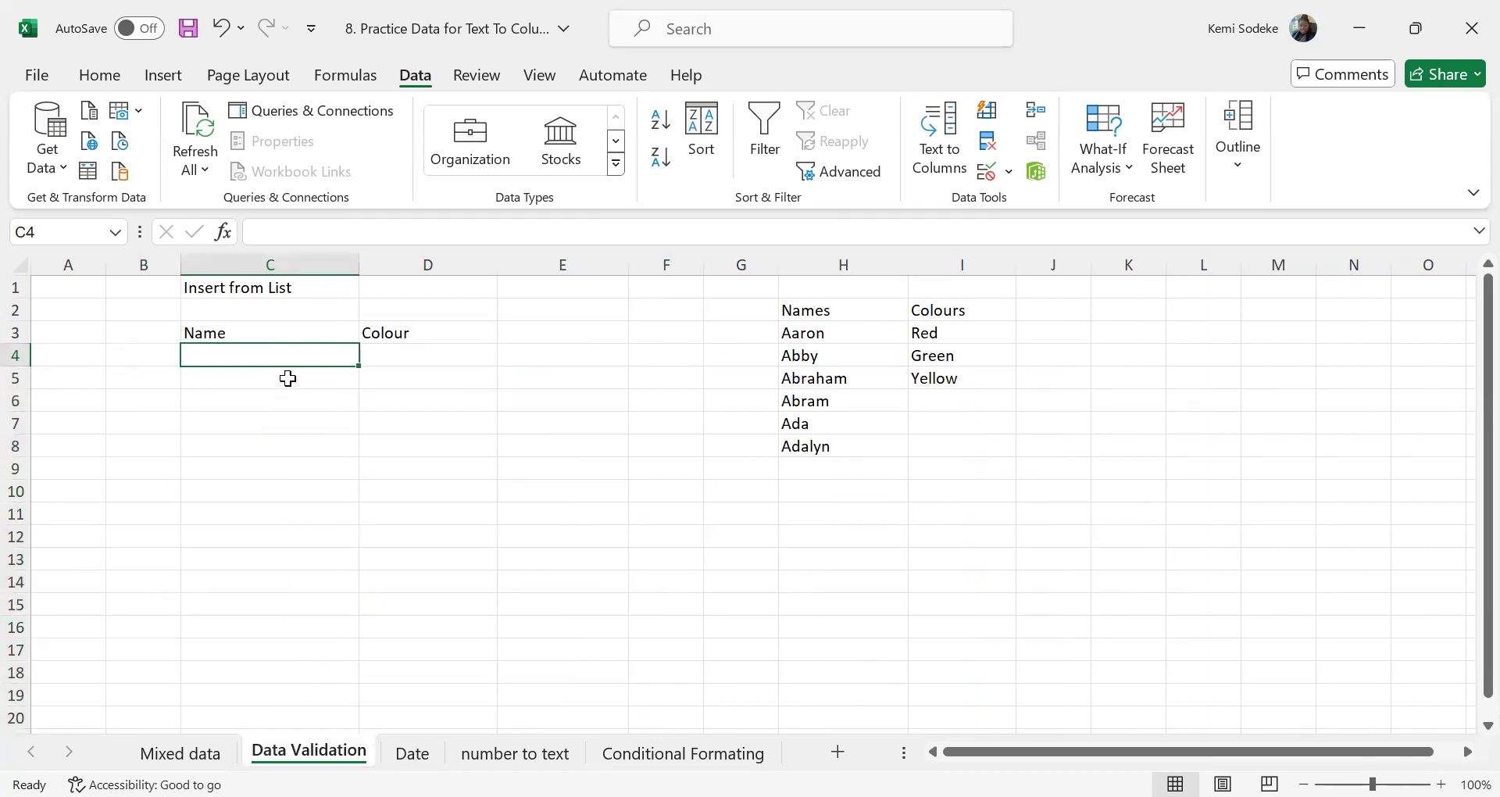
{"action": "left_click", "coordinate": [213, 376]}
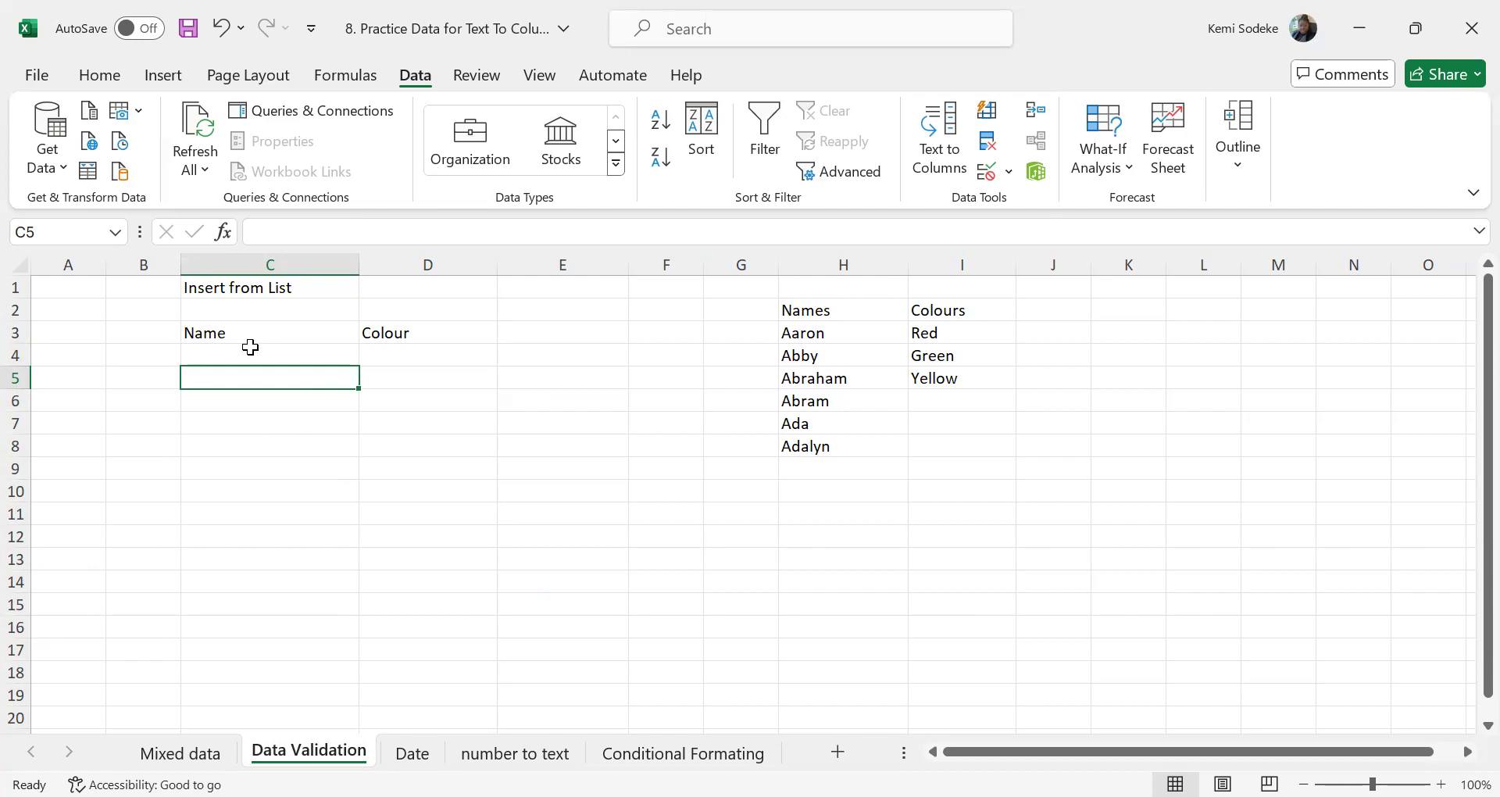
{"action": "left_click_drag", "start_coordinate": [243, 353], "coordinate": [248, 494]}
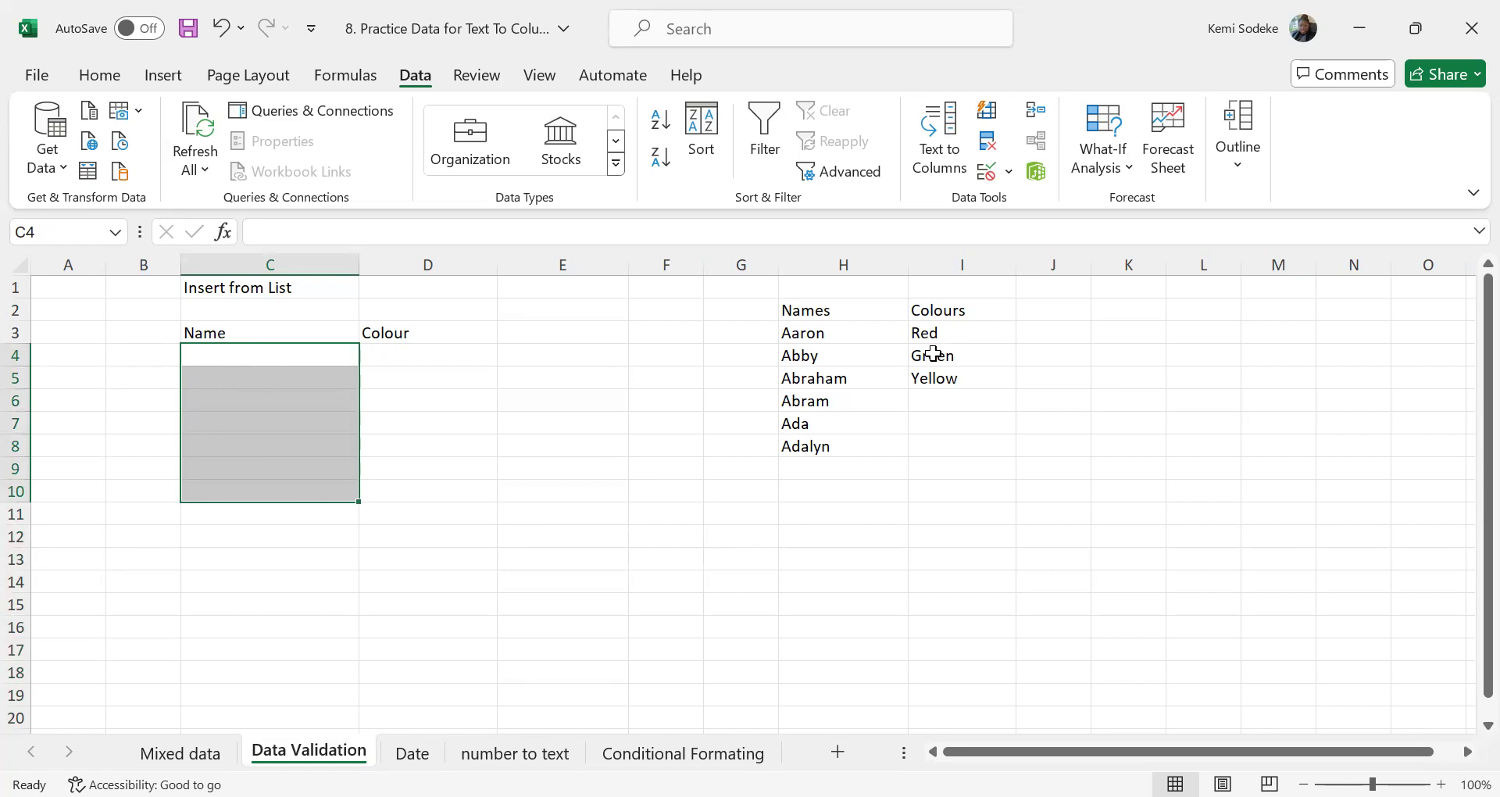
{"action": "left_click_drag", "start_coordinate": [828, 336], "coordinate": [845, 447]}
{"action": "left_click_drag", "start_coordinate": [239, 354], "coordinate": [250, 472]}
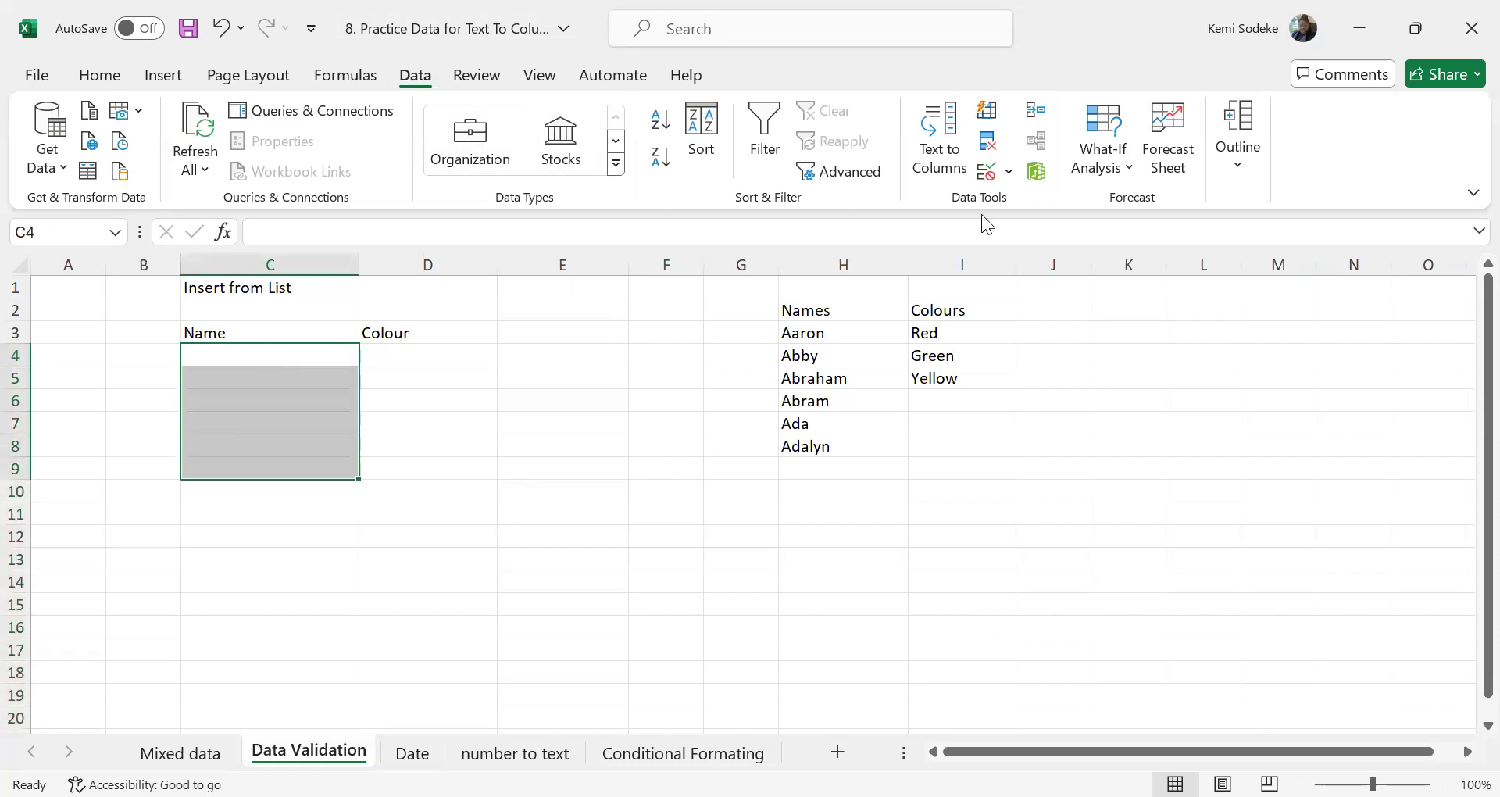
{"action": "left_click", "coordinate": [987, 172]}
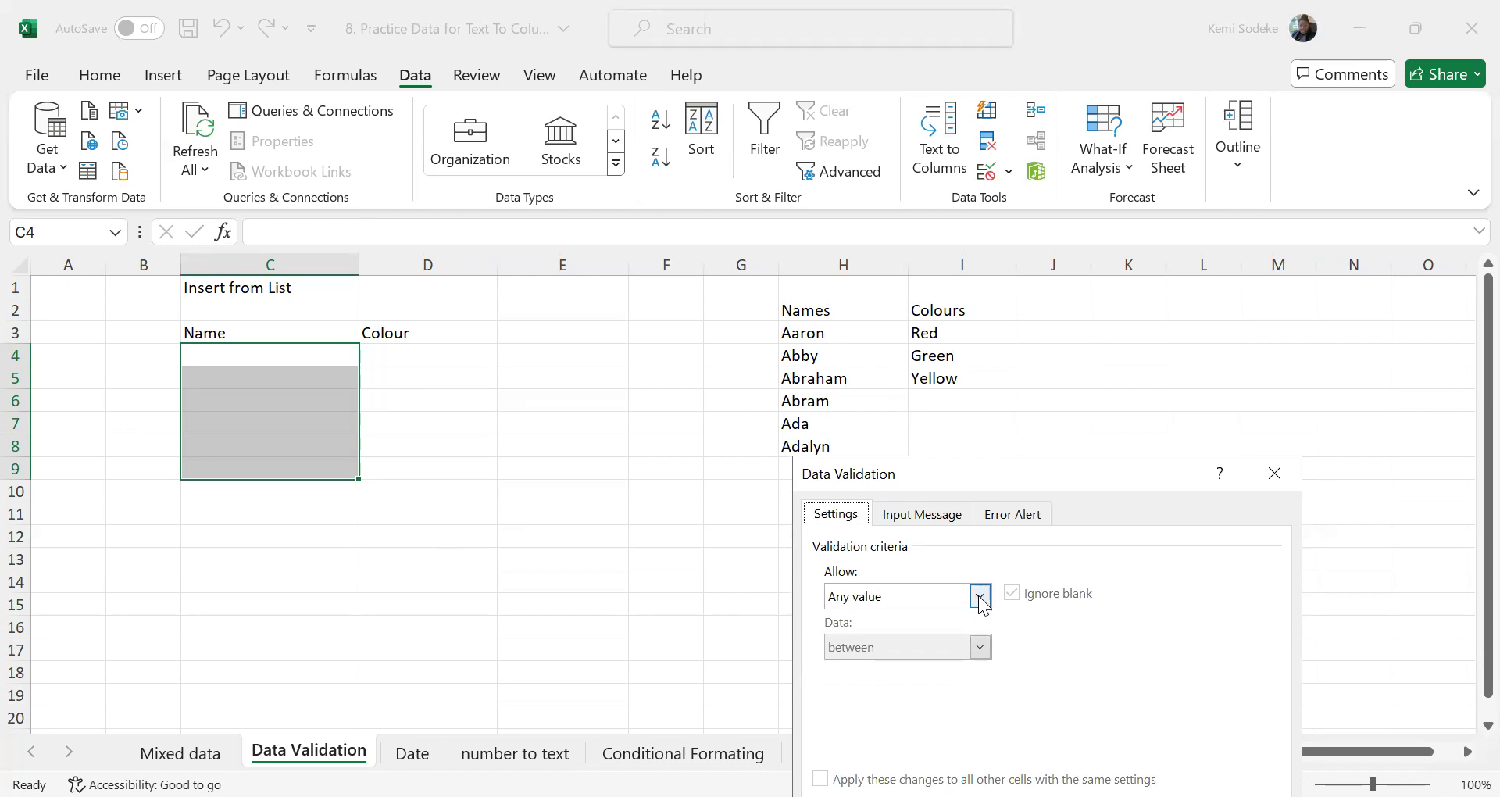
{"action": "left_click", "coordinate": [981, 597]}
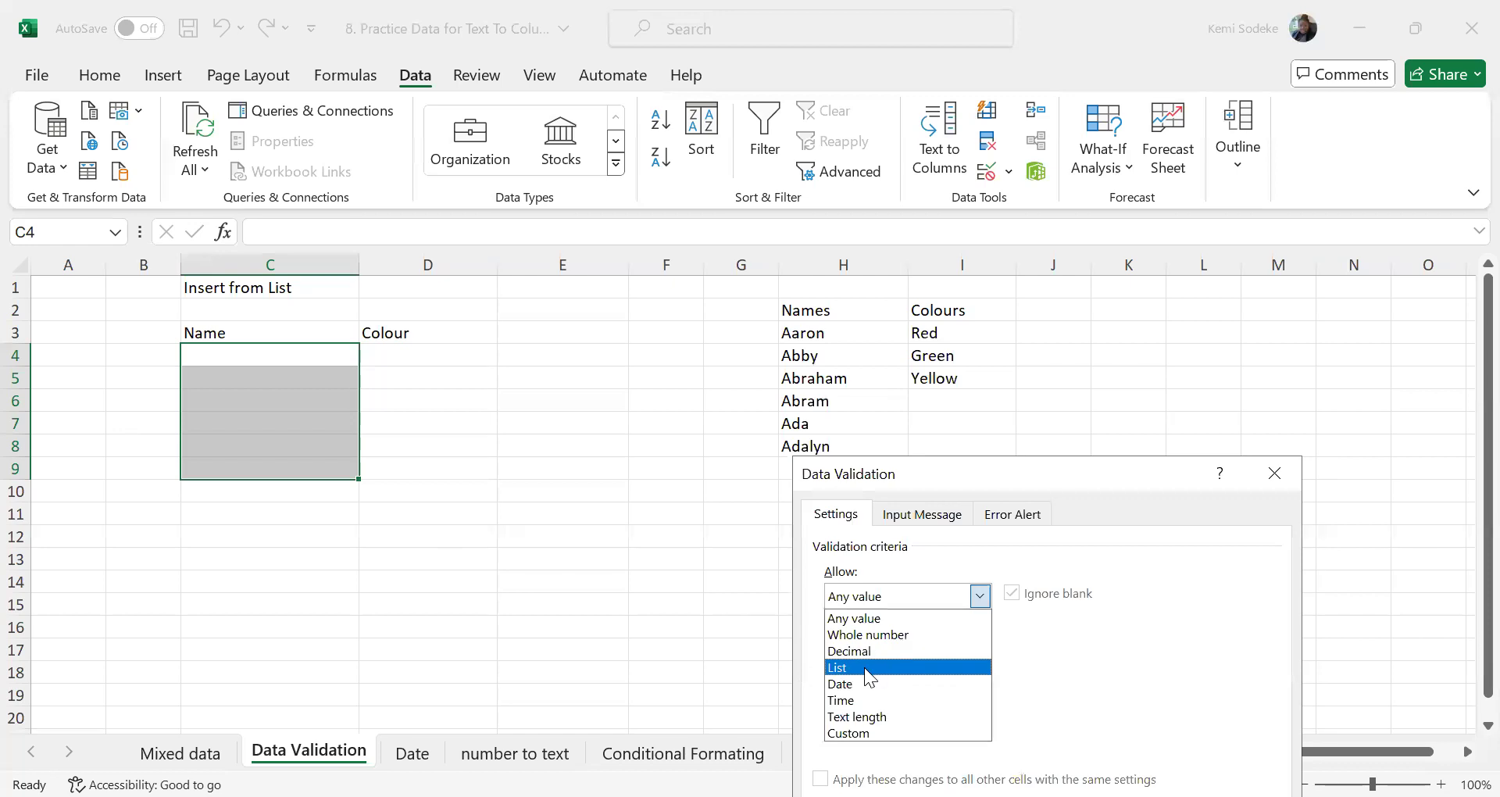
{"action": "left_click", "coordinate": [864, 667]}
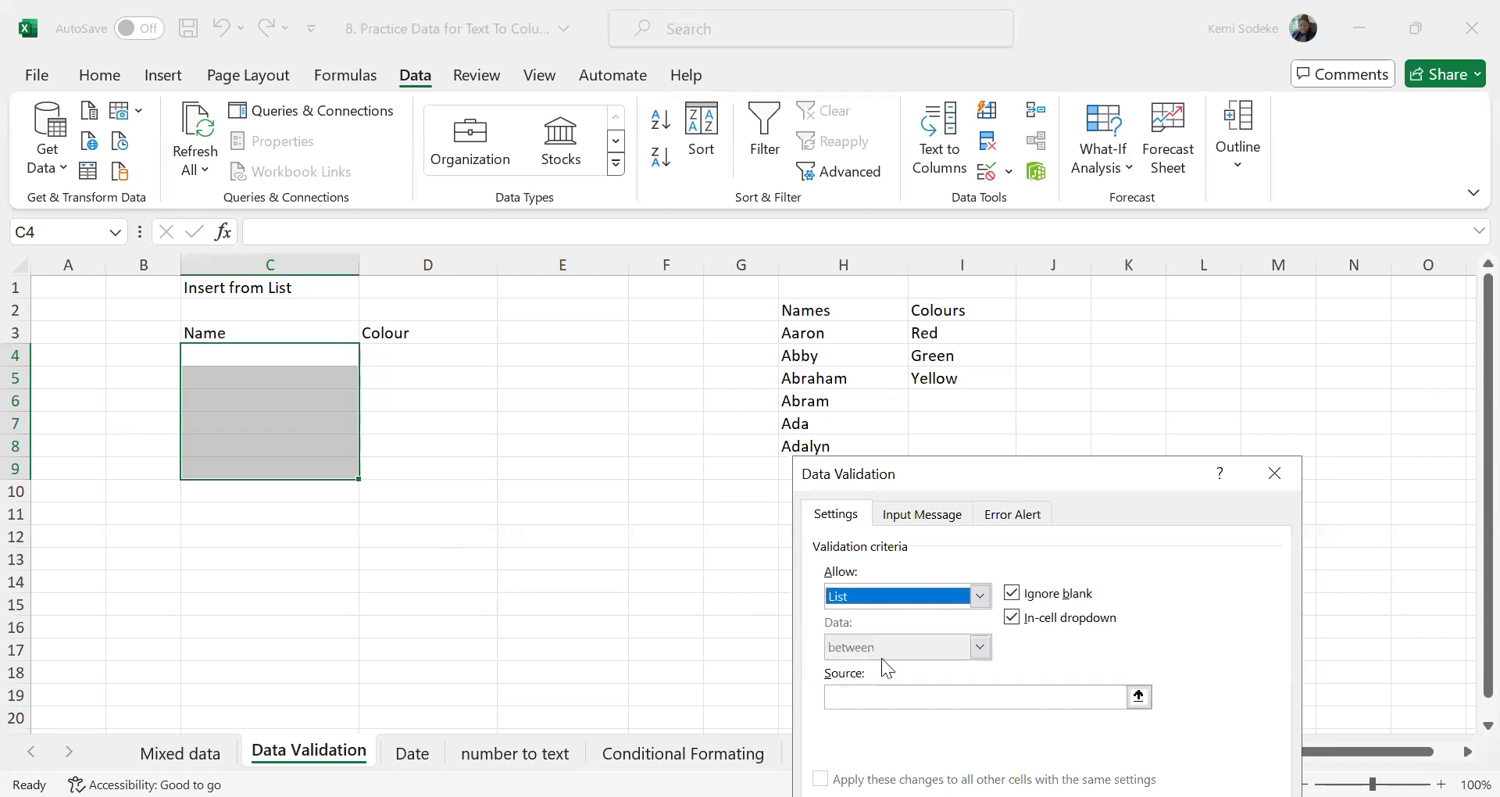
Set the list source to the entries under Names, =$H$3:$H$8
{"action": "left_click", "coordinate": [864, 695]}
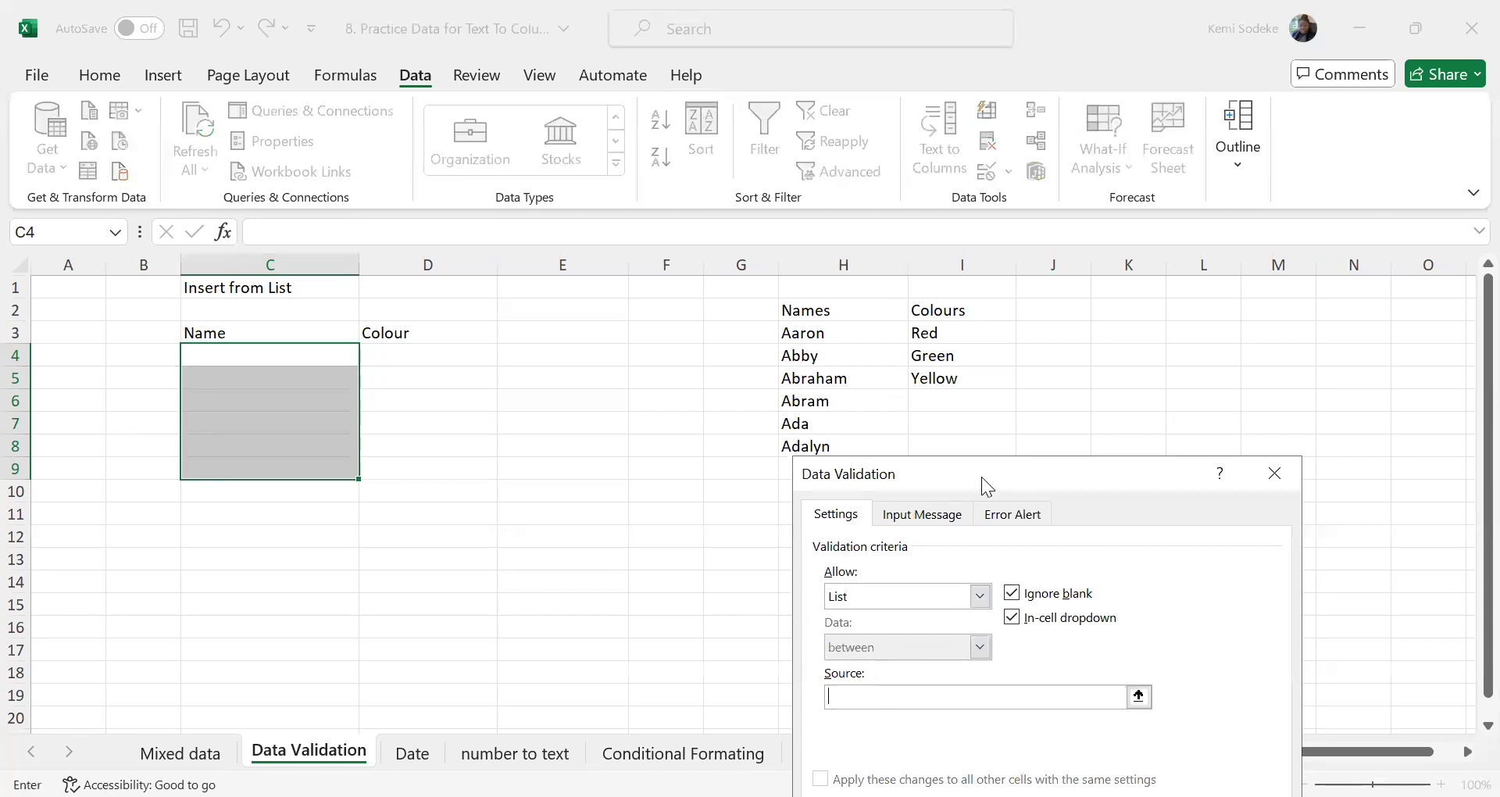
{"action": "left_click", "coordinate": [800, 335]}
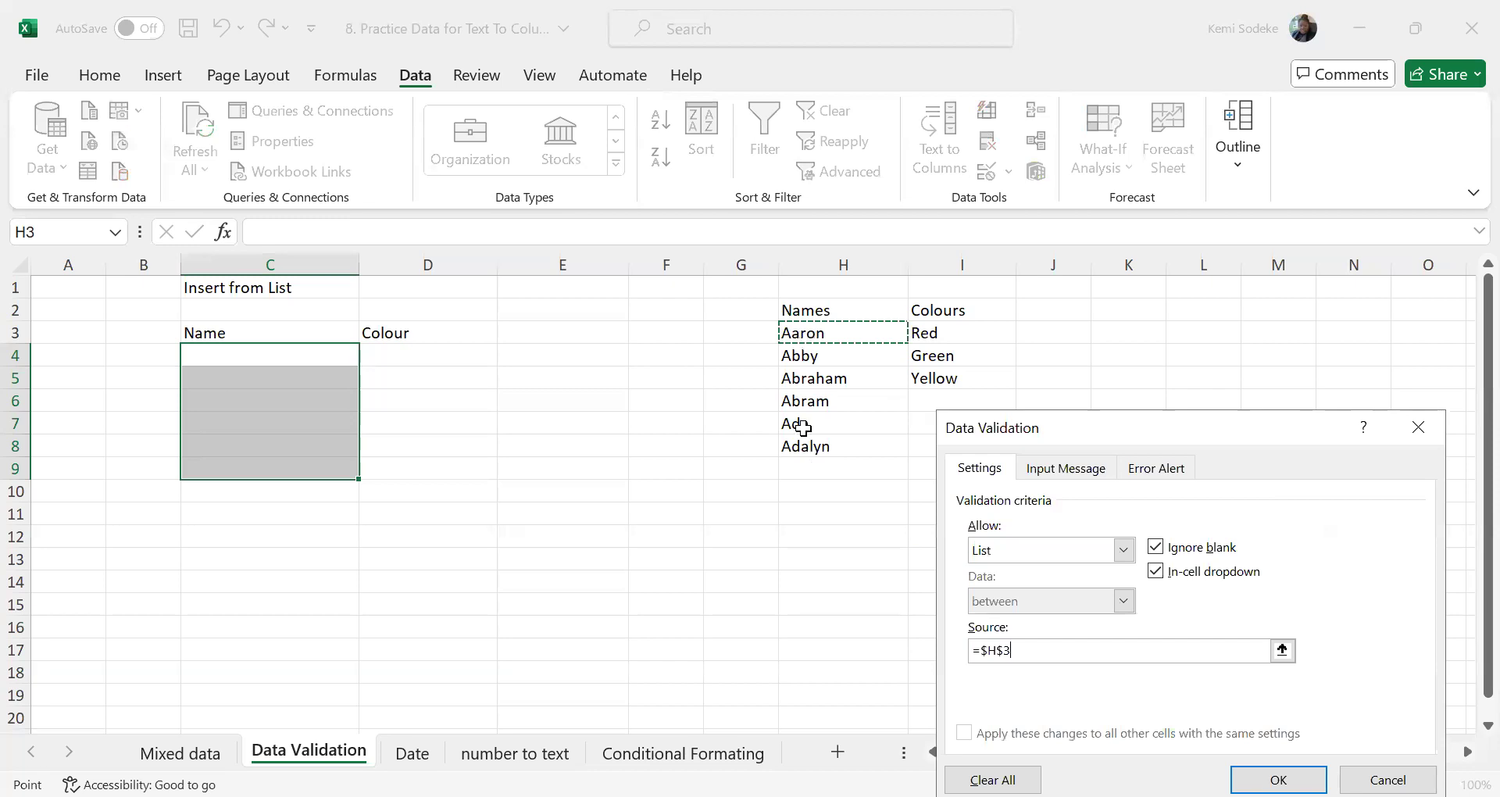
{"action": "left_click_drag", "start_coordinate": [810, 470], "coordinate": [811, 447]}
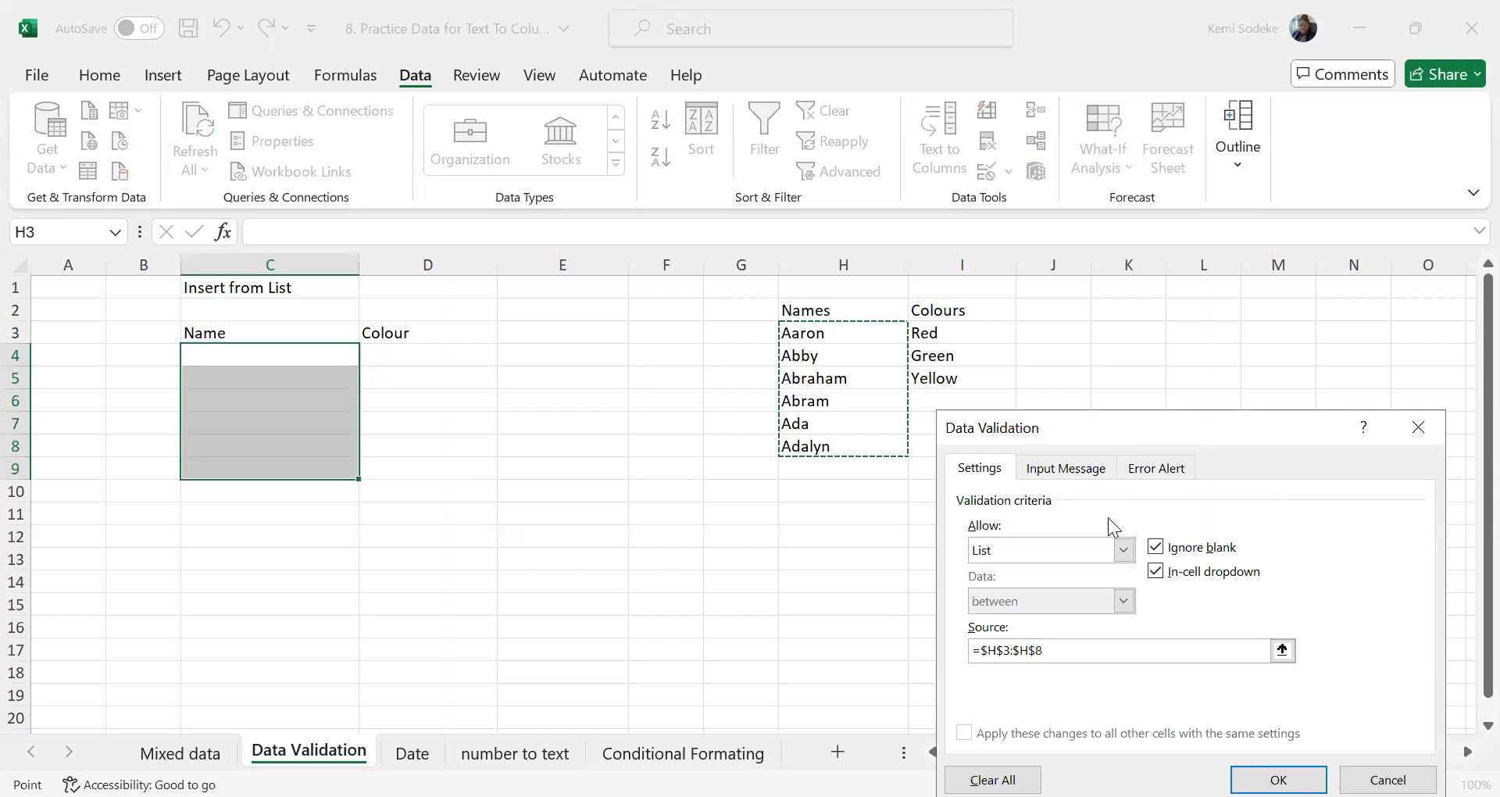
Review the input message and error alert settings, keep the Stop alert style, and apply the validation
{"action": "left_click", "coordinate": [1064, 470]}
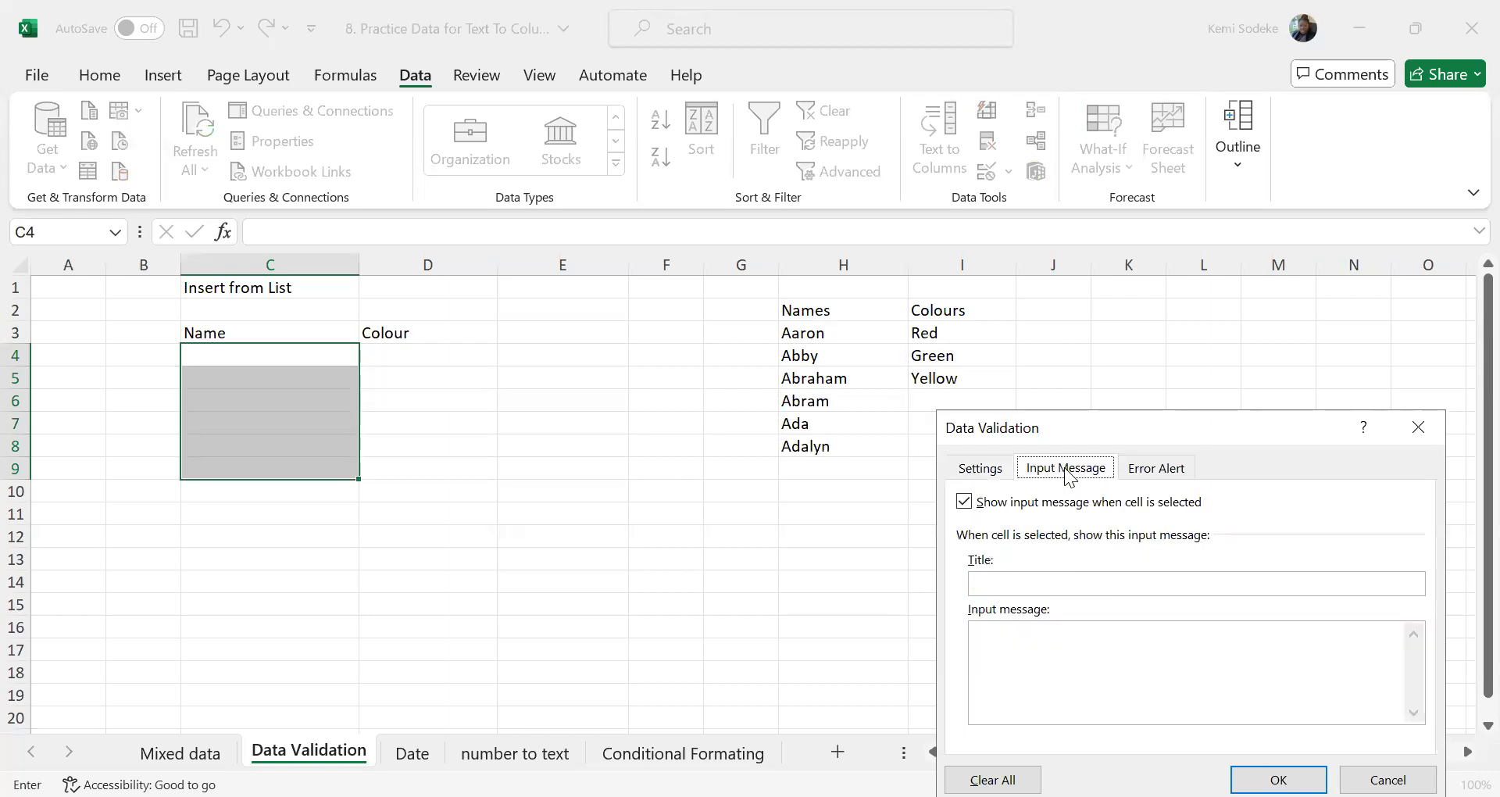
{"action": "left_click", "coordinate": [1153, 471]}
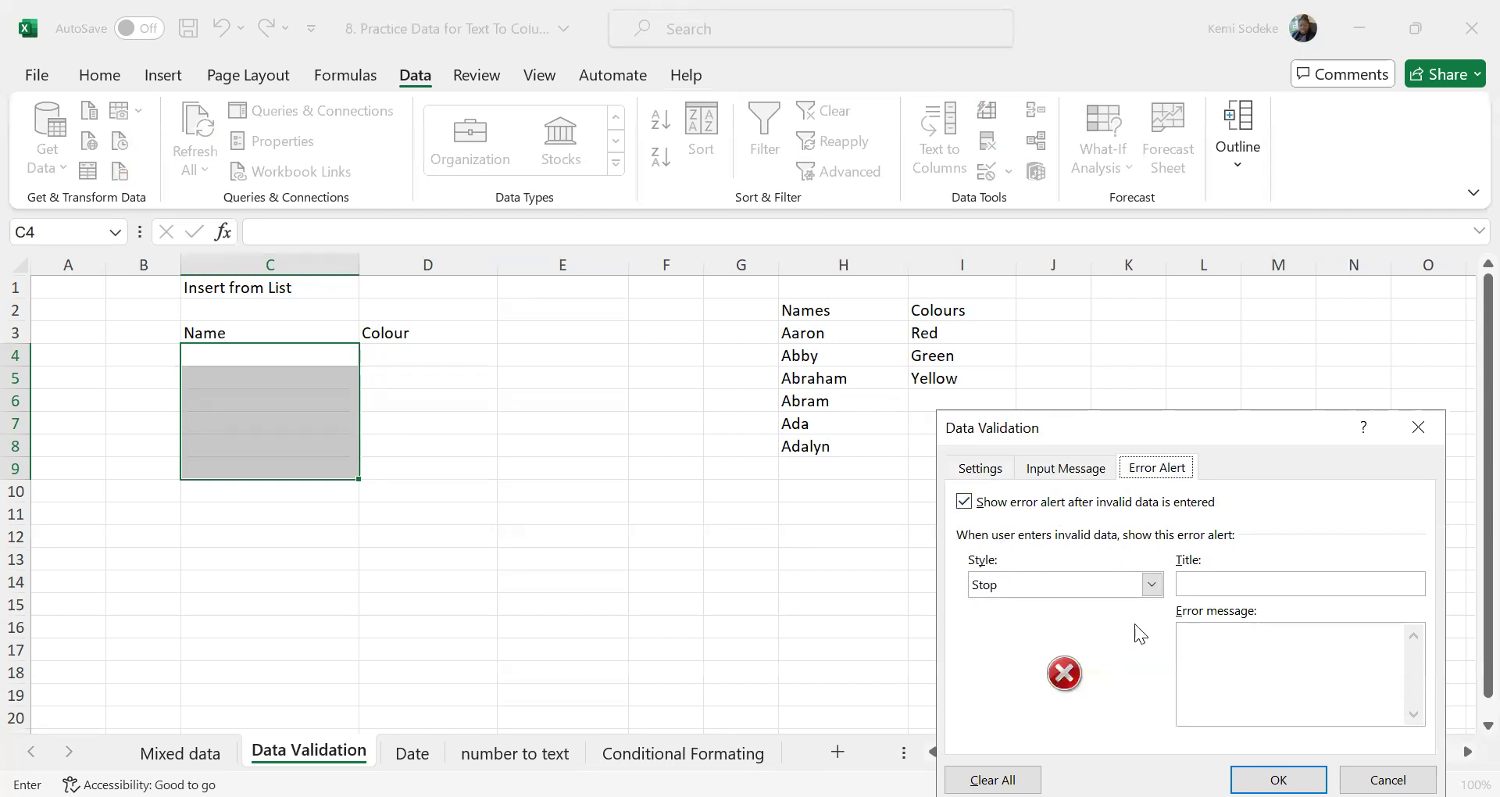
{"action": "left_click", "coordinate": [1151, 585]}
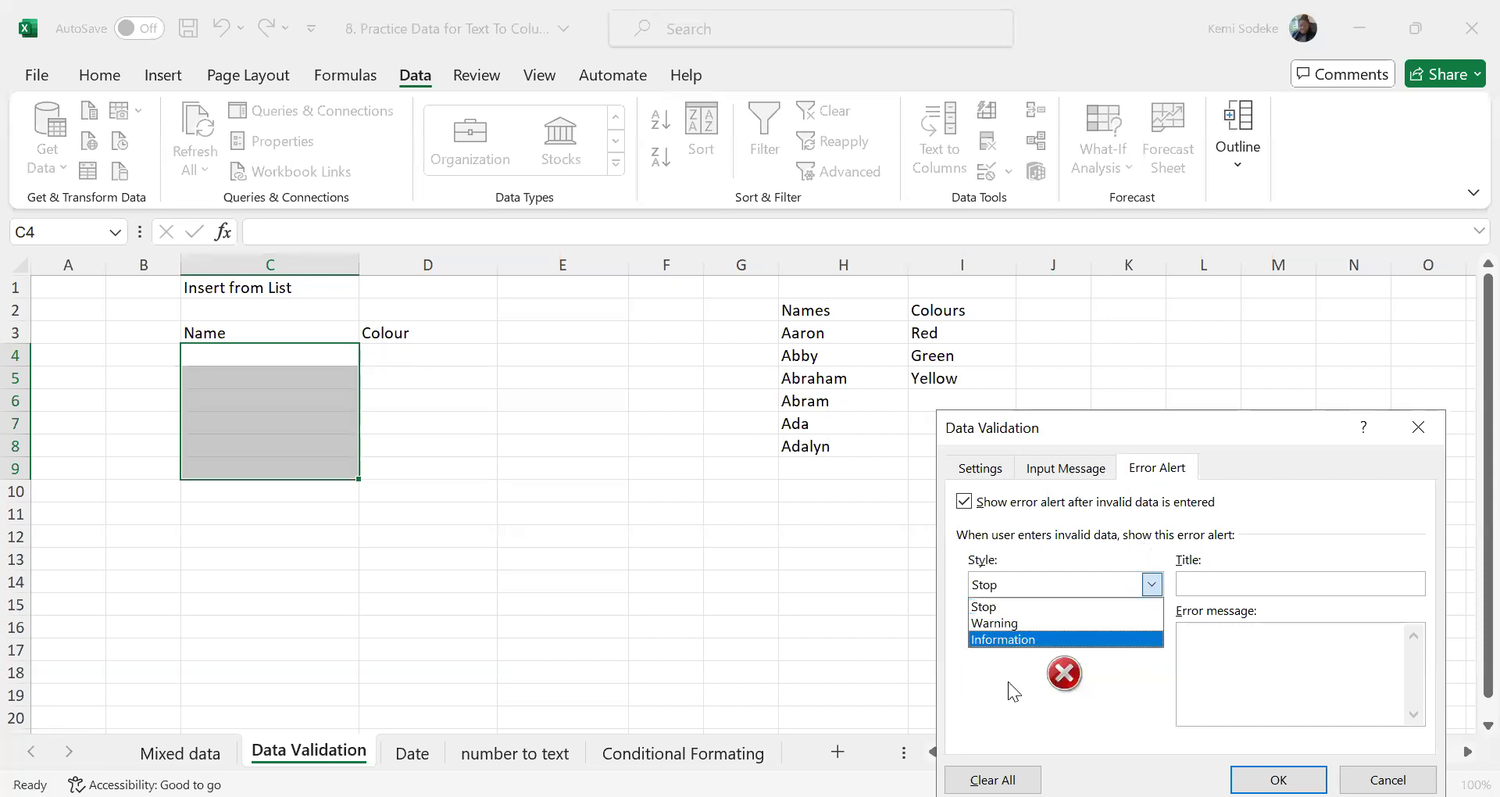
{"action": "left_click", "coordinate": [1093, 504]}
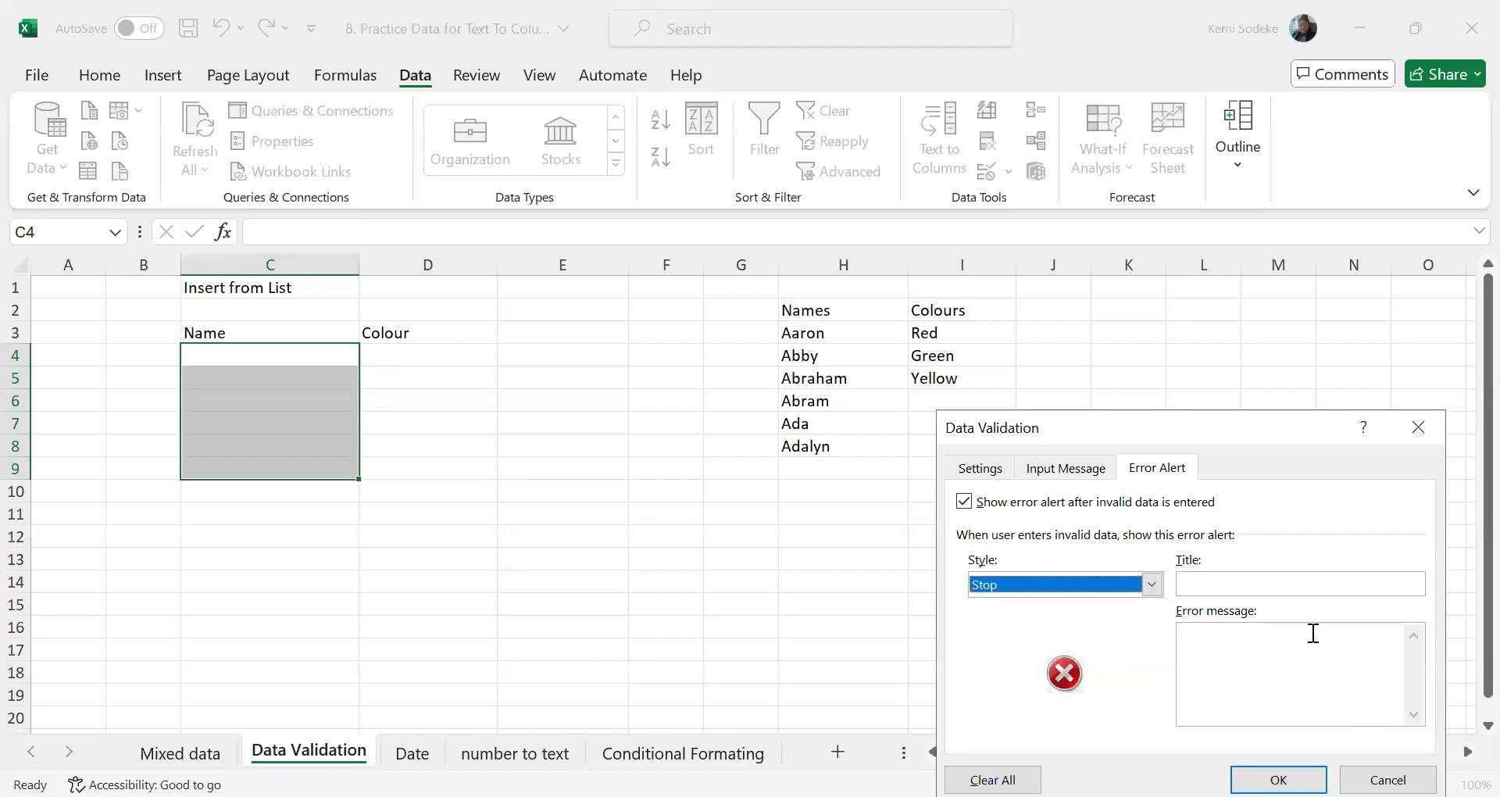
{"action": "key", "text": "Return"}
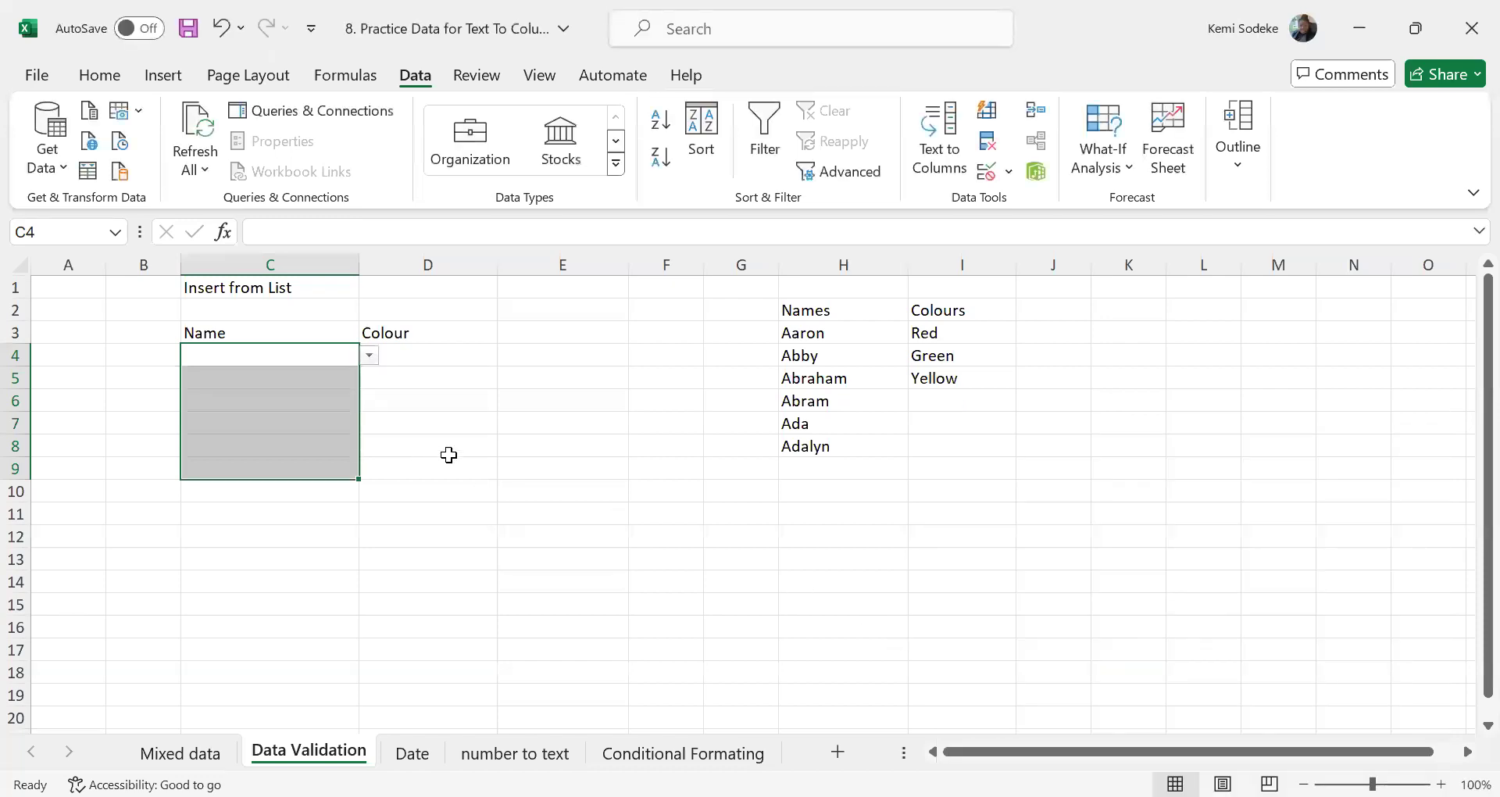
Fill cell C4 with the third name from its in-cell dropdown list
{"action": "left_click", "coordinate": [446, 451]}
{"action": "left_click", "coordinate": [241, 358]}
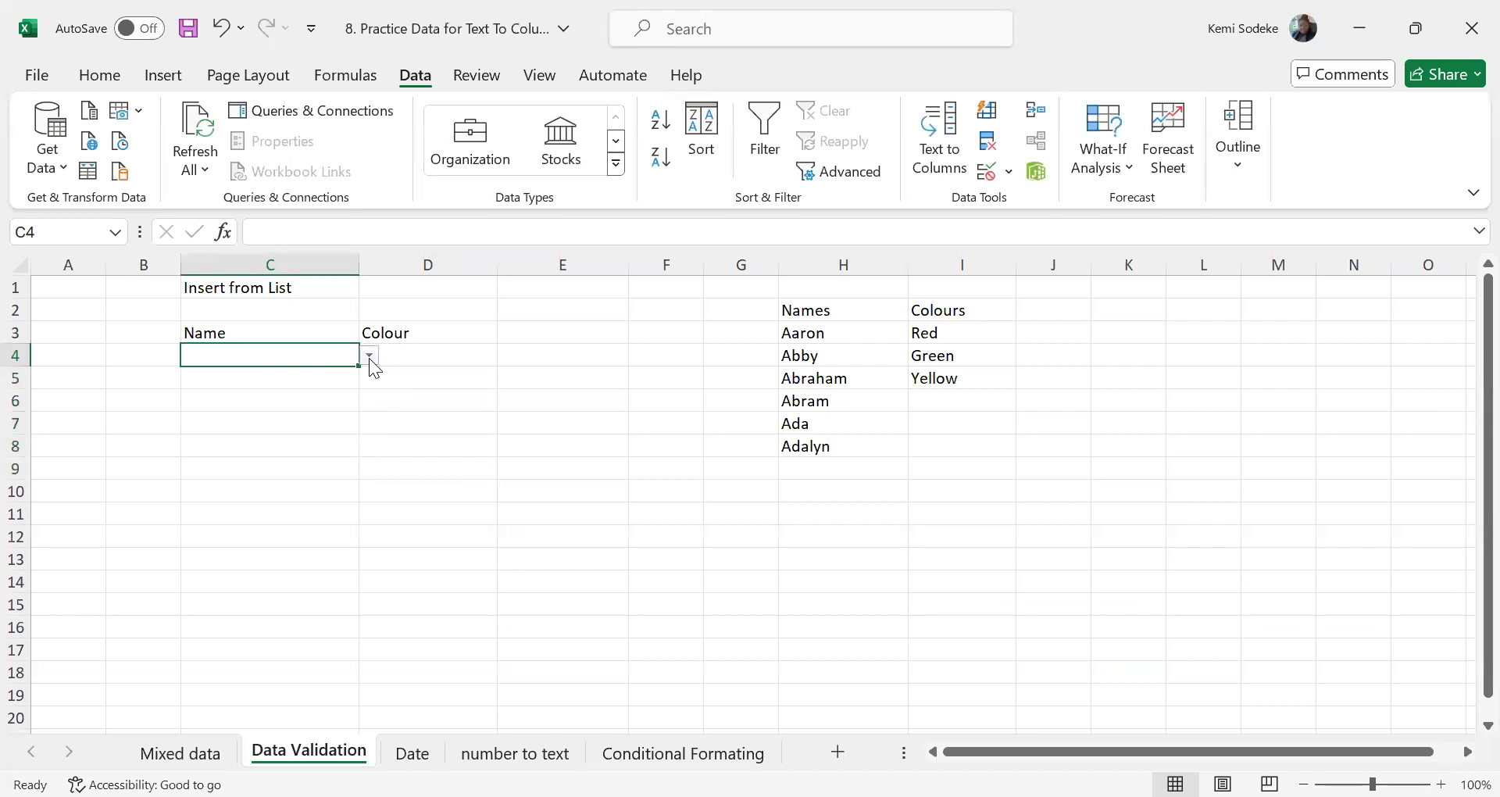
{"action": "left_click", "coordinate": [368, 357]}
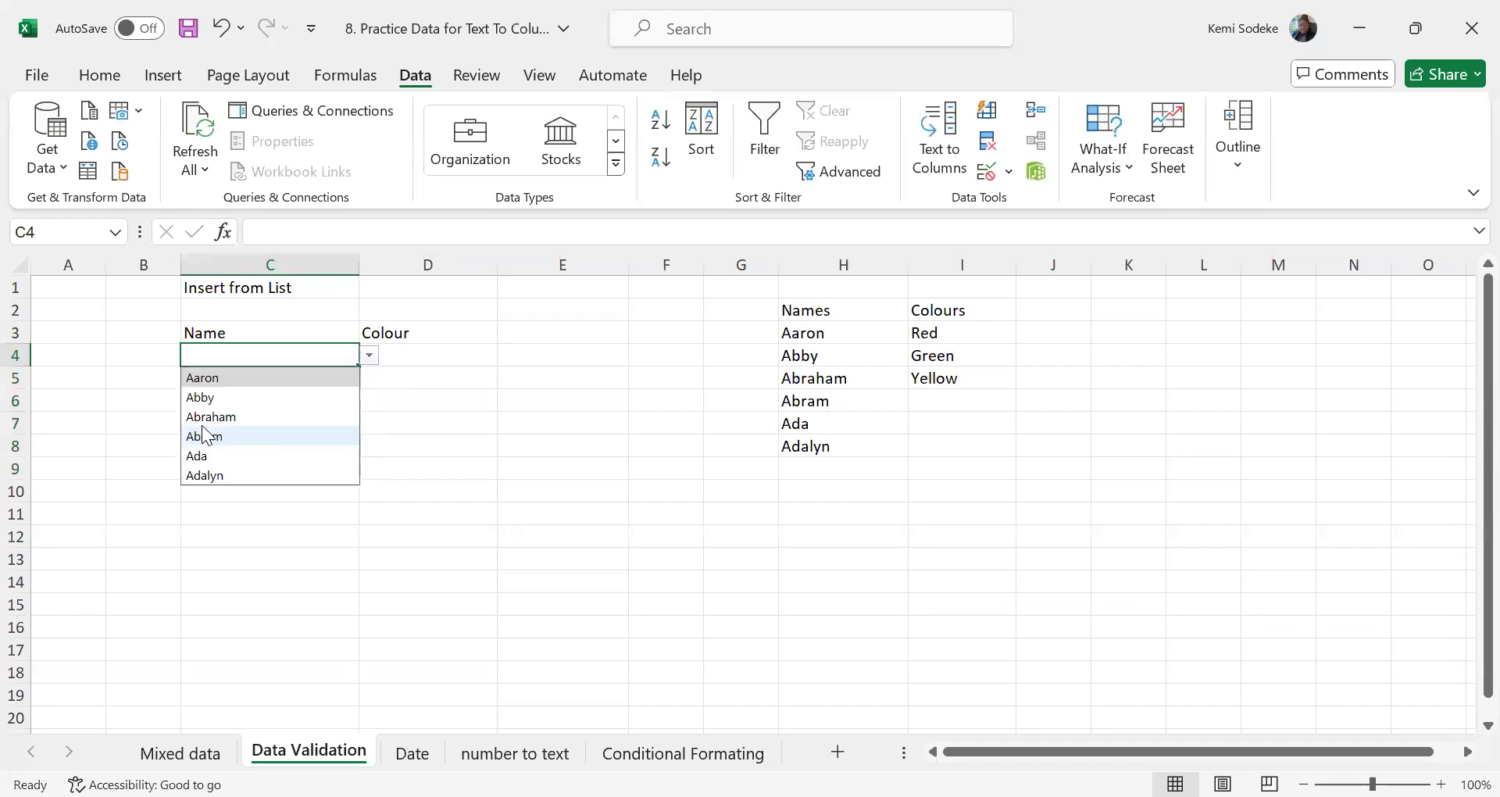
{"action": "left_click", "coordinate": [248, 421]}
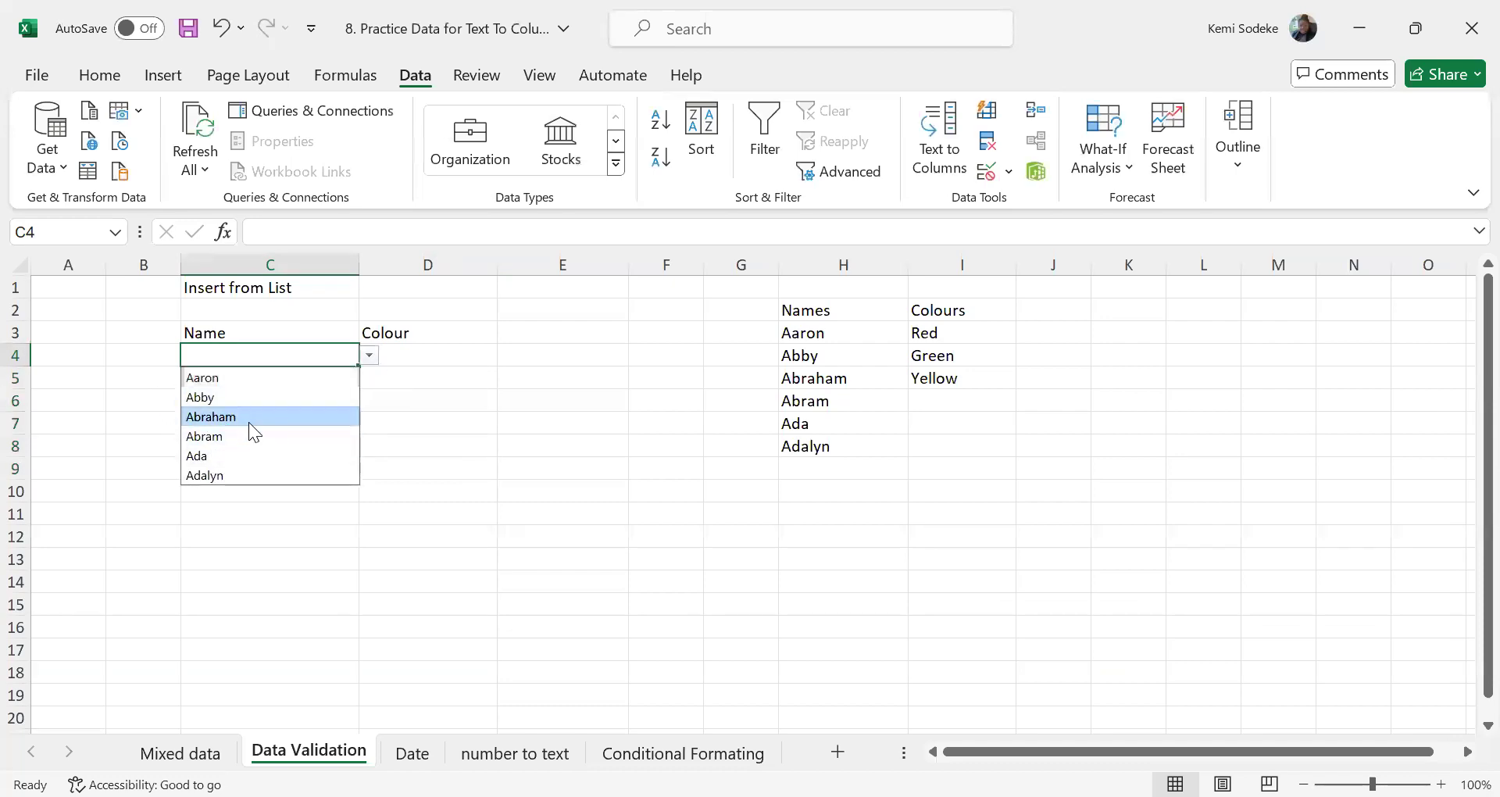
{"action": "left_click", "coordinate": [246, 425]}
{"action": "left_click", "coordinate": [213, 373]}
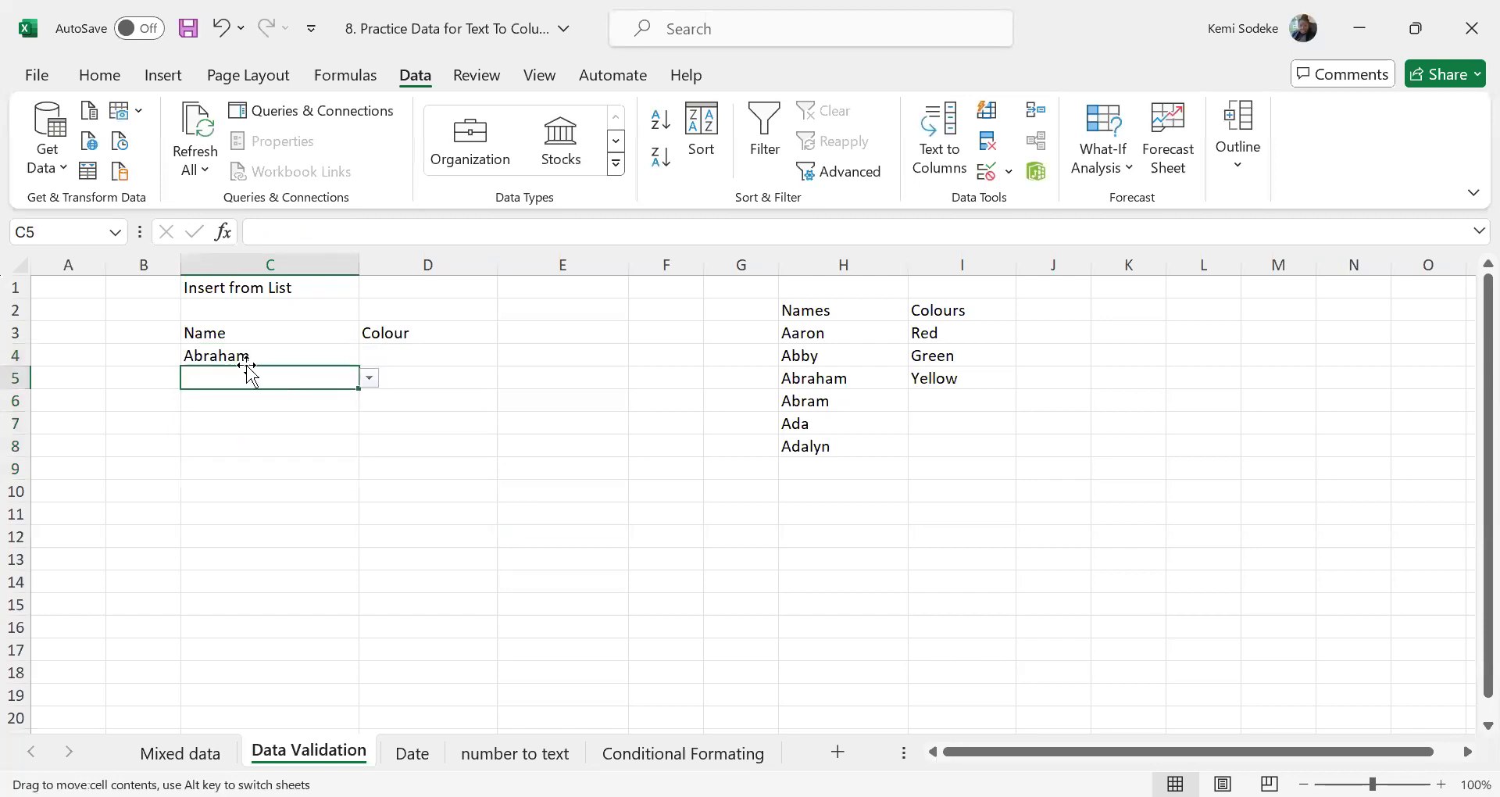
{"action": "left_click", "coordinate": [289, 360]}
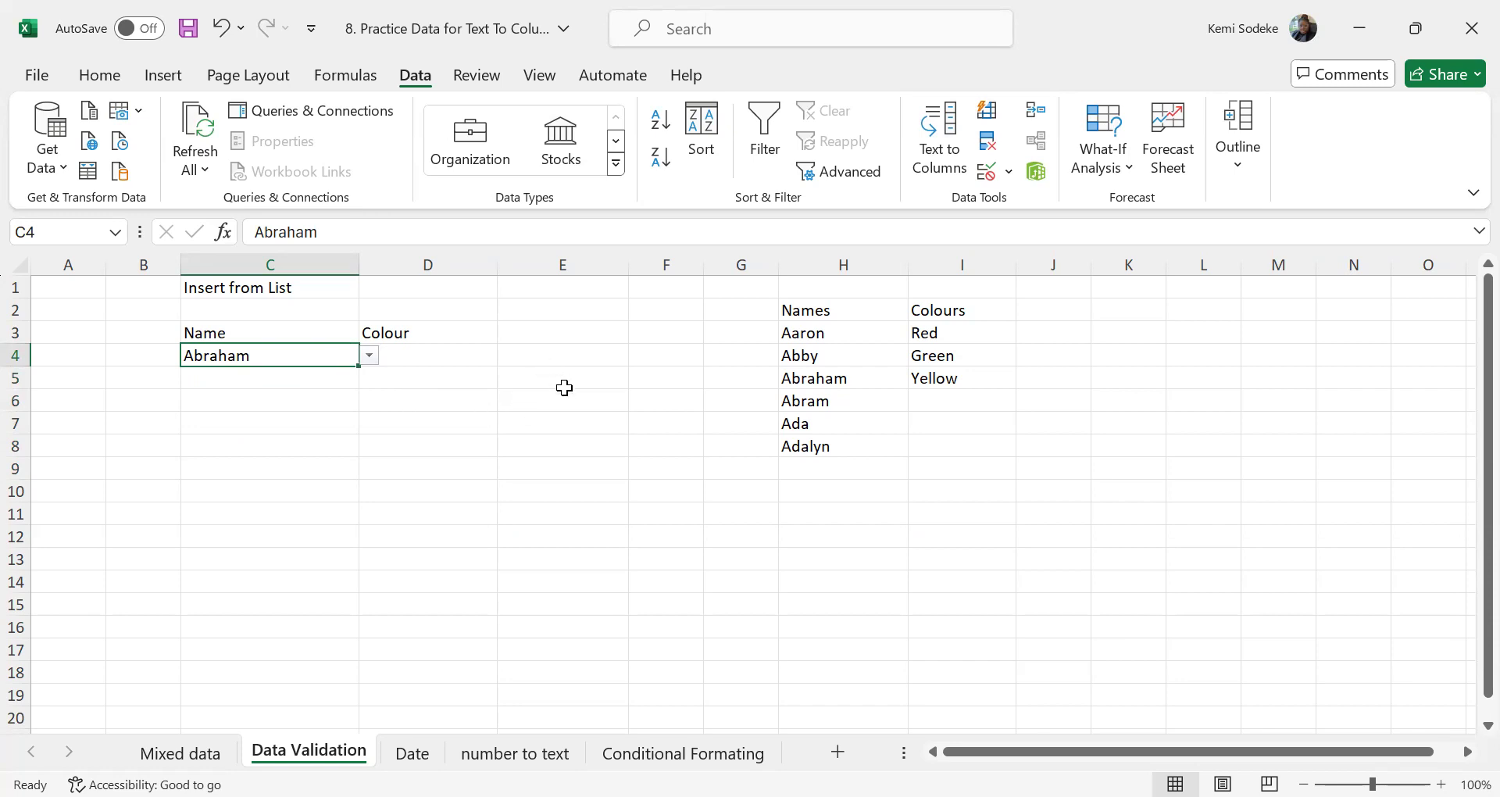
Fill cell C5 with the fourth name from its in-cell dropdown list
{"action": "left_click", "coordinate": [278, 379]}
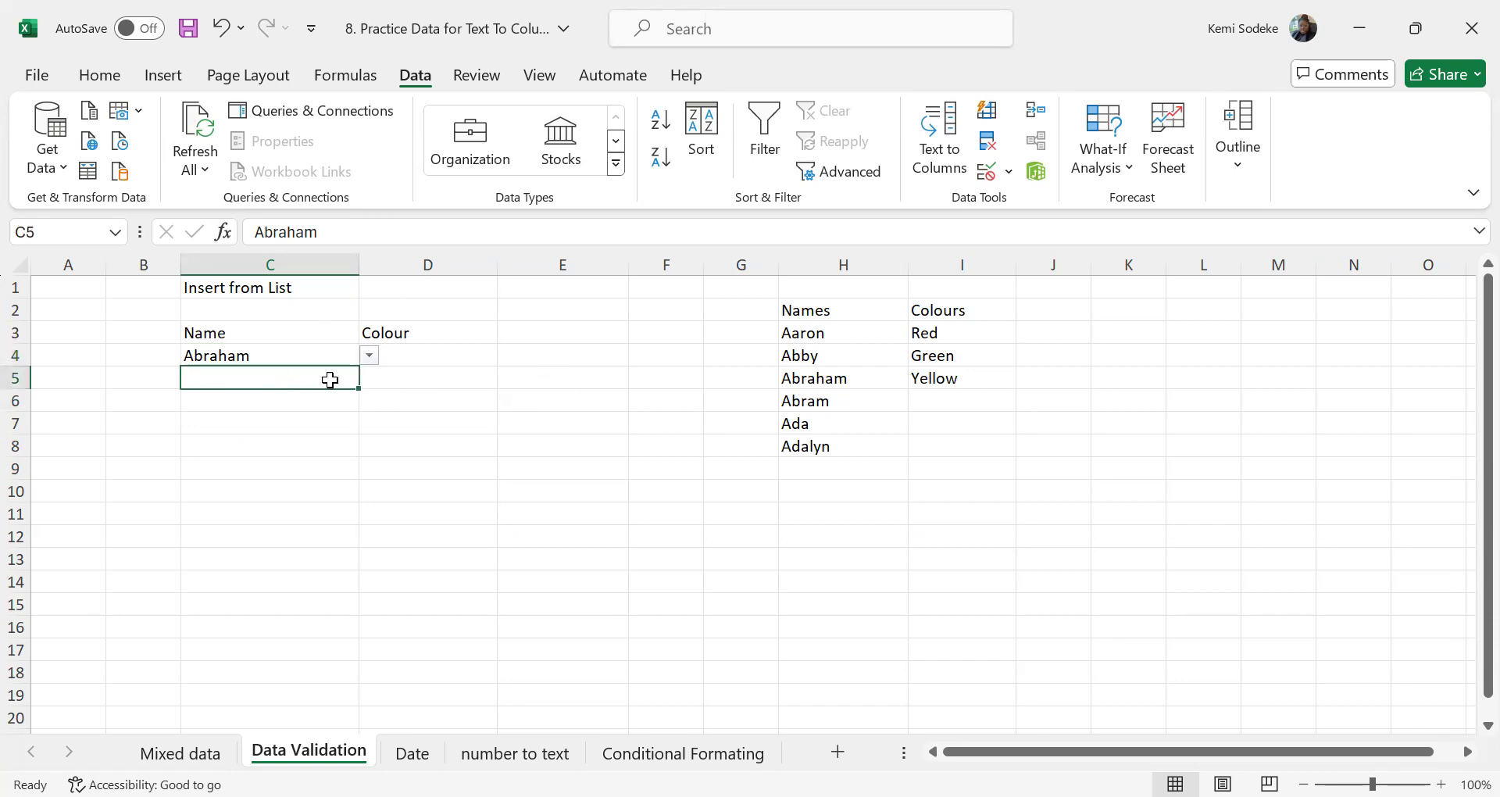
{"action": "left_click", "coordinate": [370, 379]}
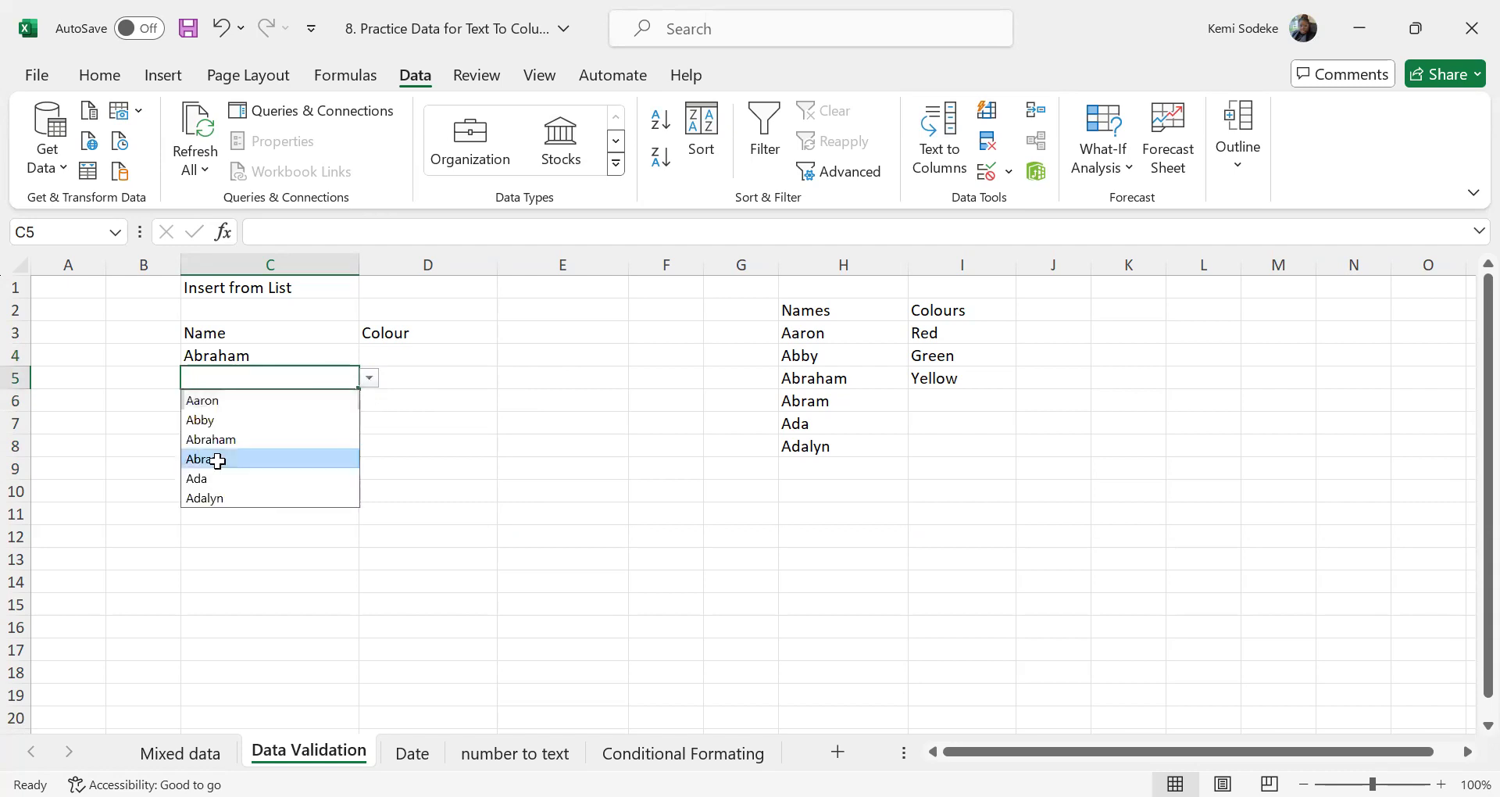
{"action": "left_click", "coordinate": [214, 457]}
Try to enter a first name outside the Names list in C6, retry it once, and cancel the entry
{"action": "left_click", "coordinate": [273, 408]}
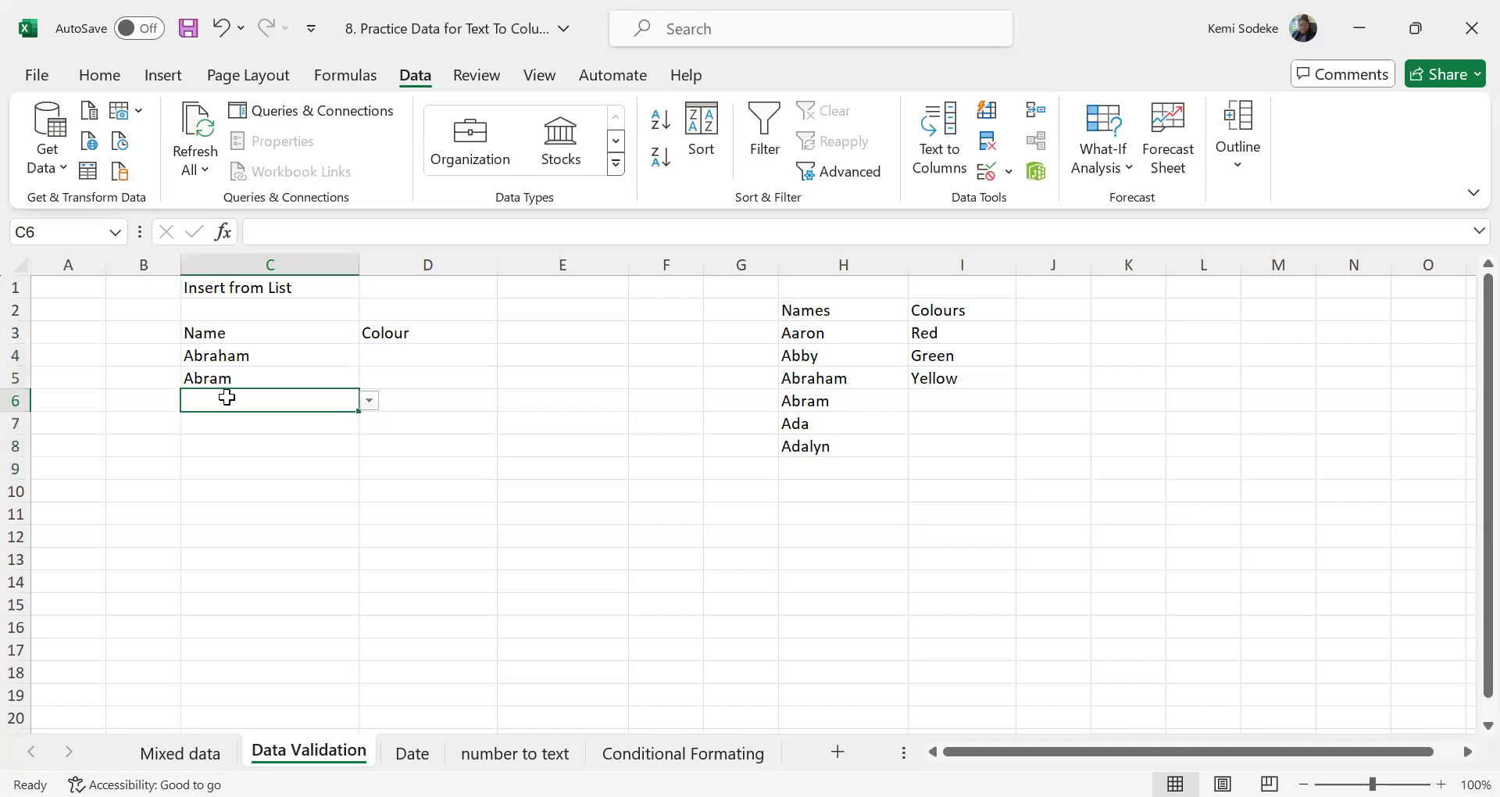
{"action": "type", "text": "Kemi"}
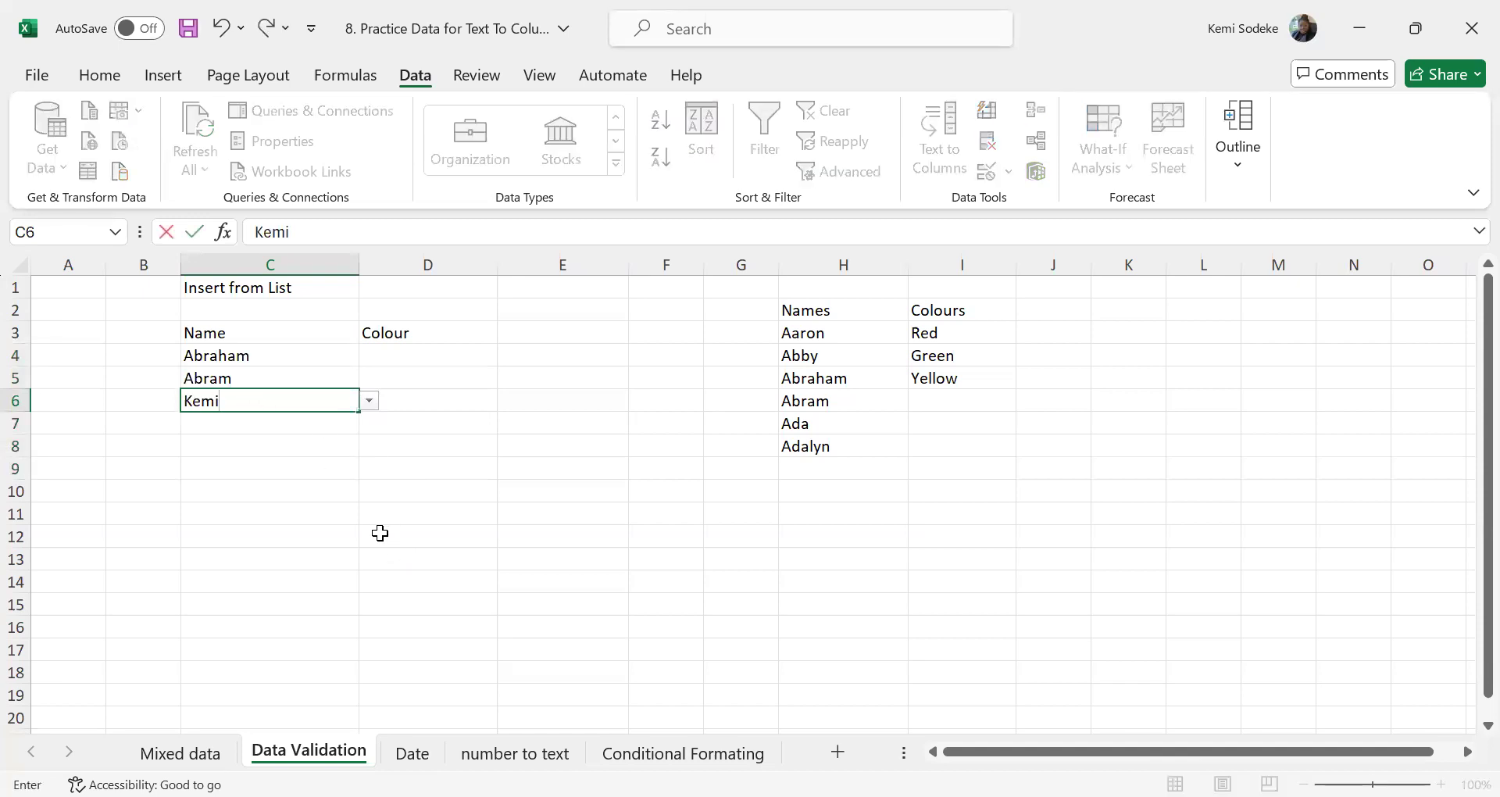
{"action": "key", "text": "Return"}
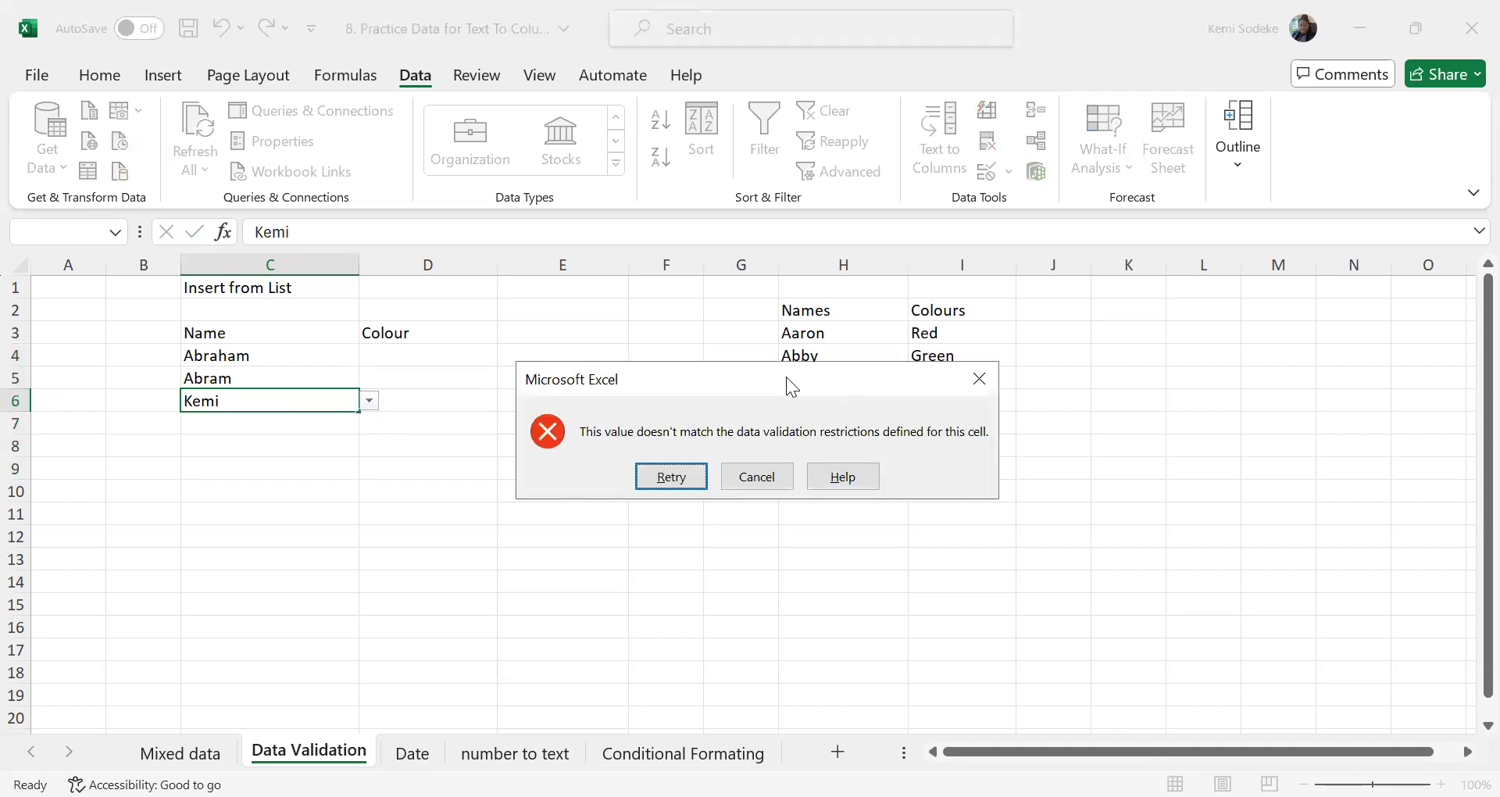
{"action": "left_click_drag", "start_coordinate": [786, 377], "coordinate": [816, 383]}
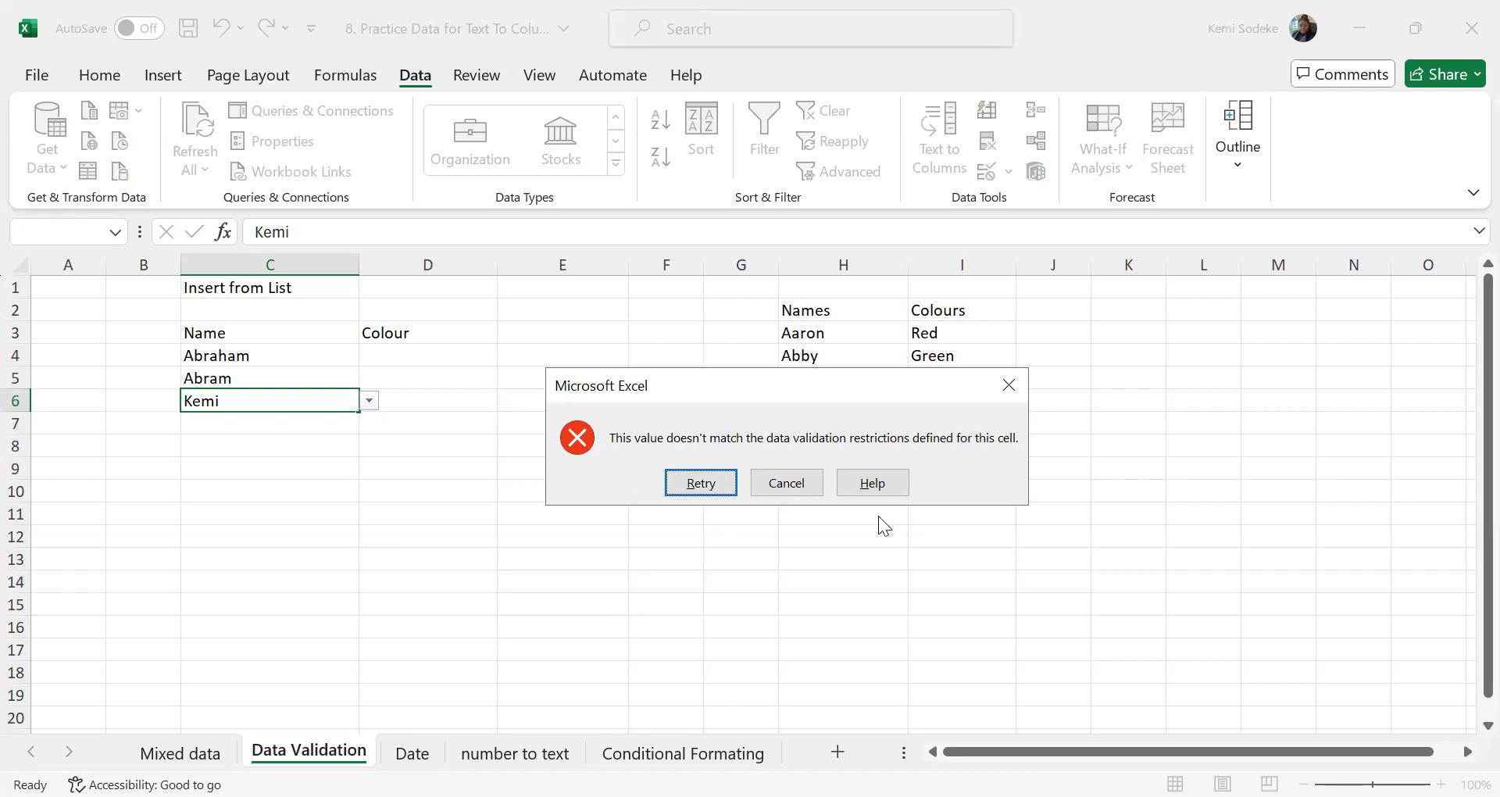
{"action": "left_click", "coordinate": [700, 485]}
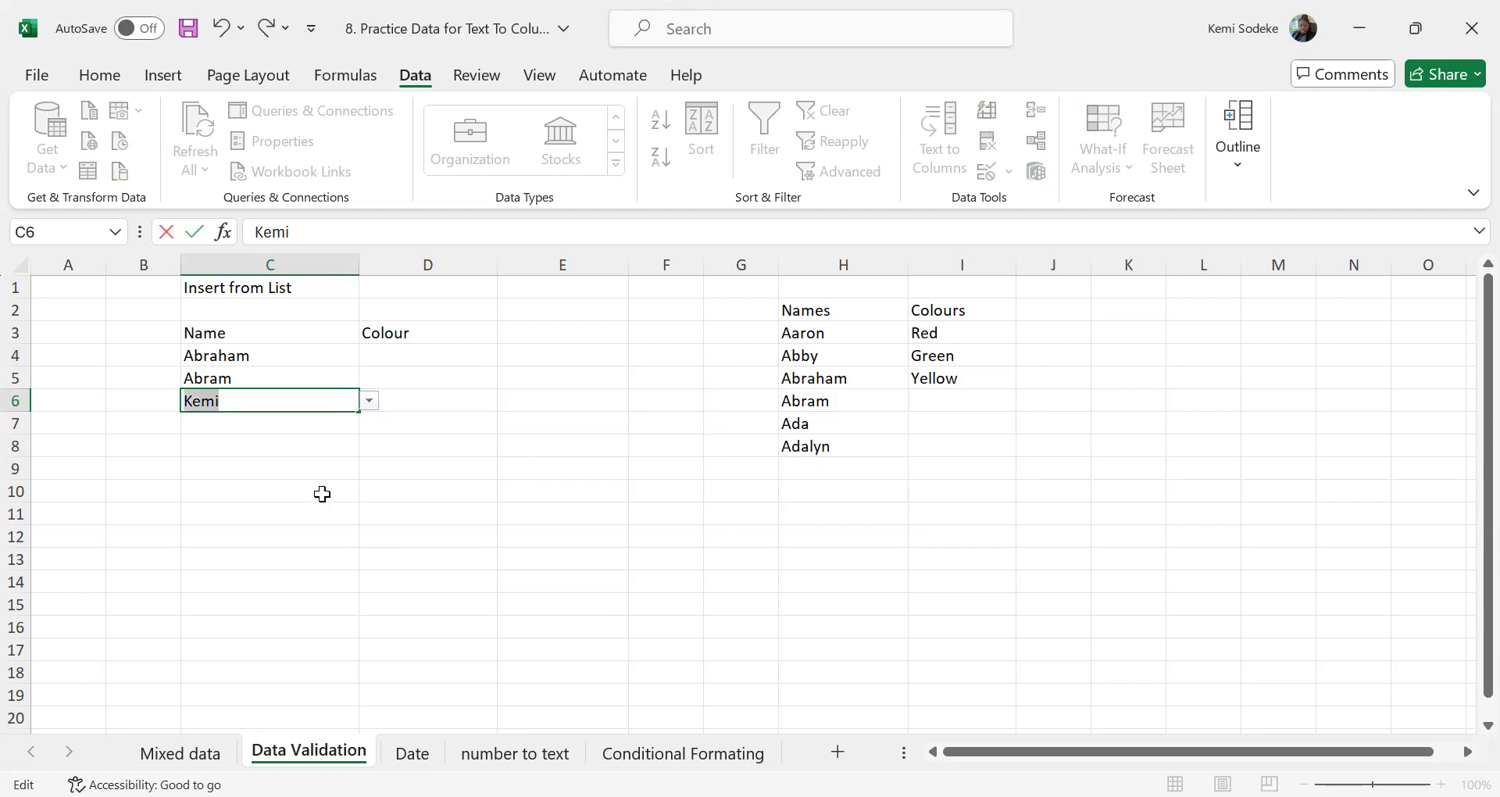
{"action": "key", "text": "Return"}
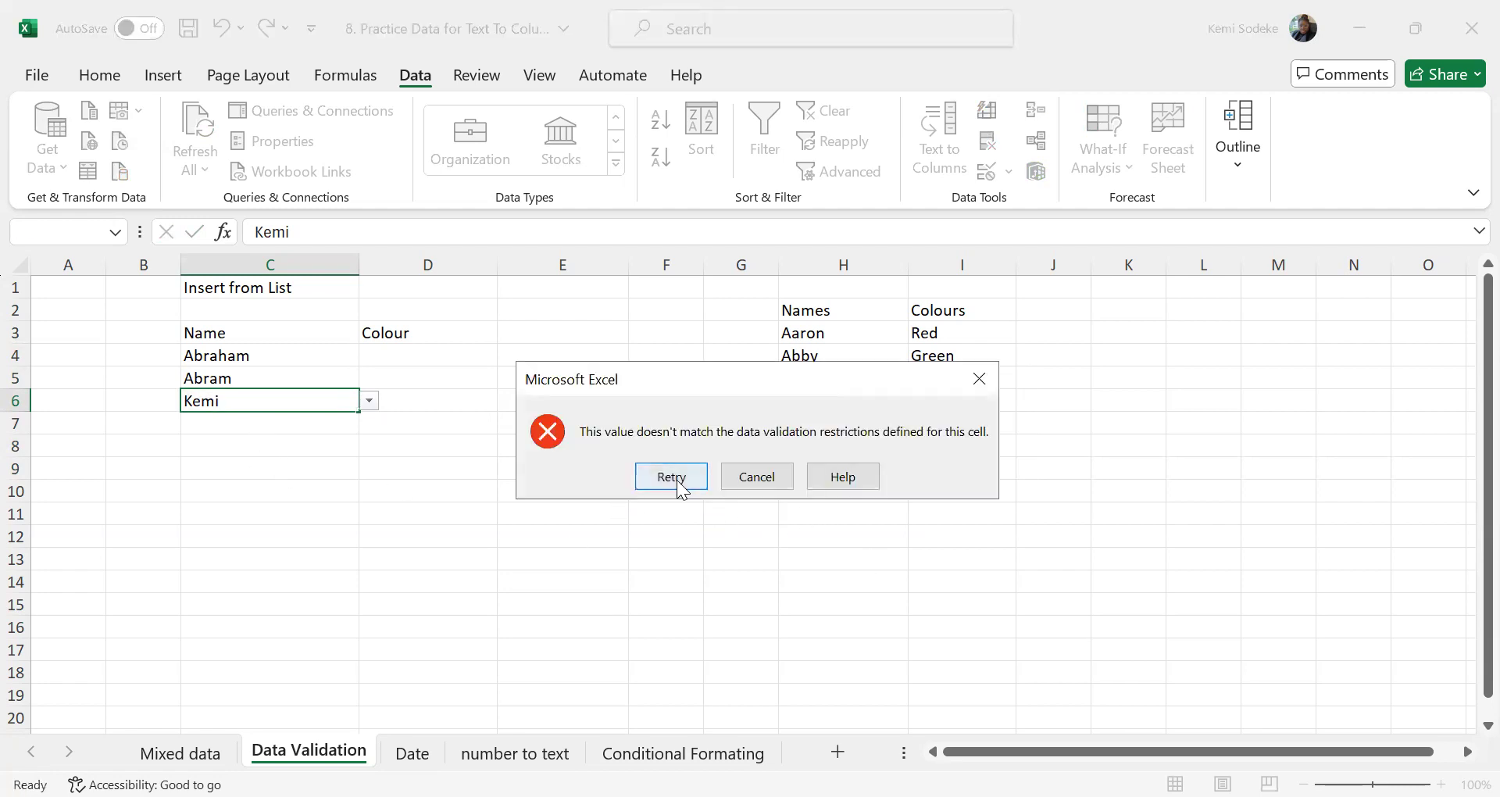
{"action": "left_click", "coordinate": [762, 477]}
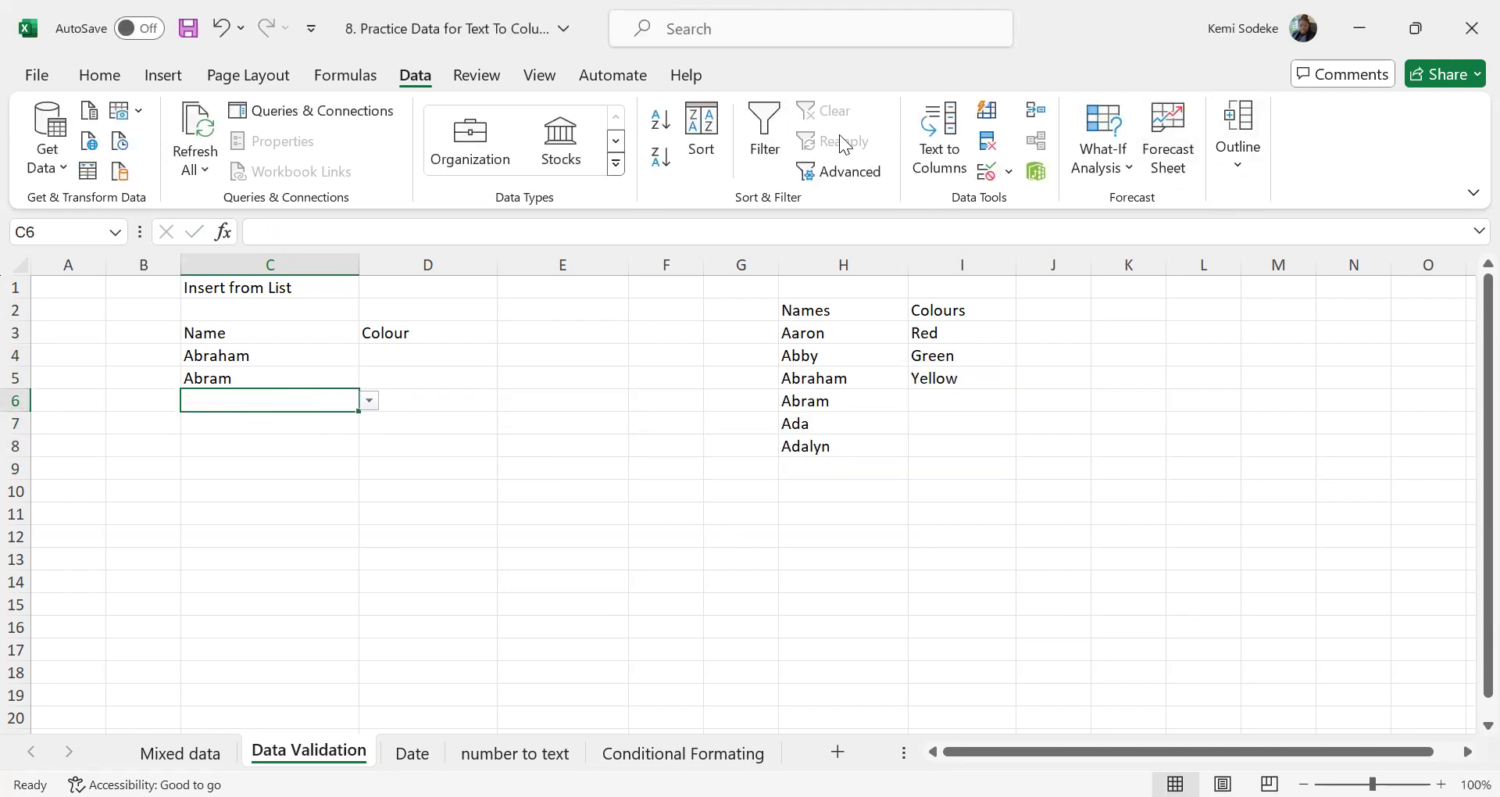
Change the error alert style of cell C6's data validation to Warning
{"action": "left_click", "coordinate": [1009, 172]}
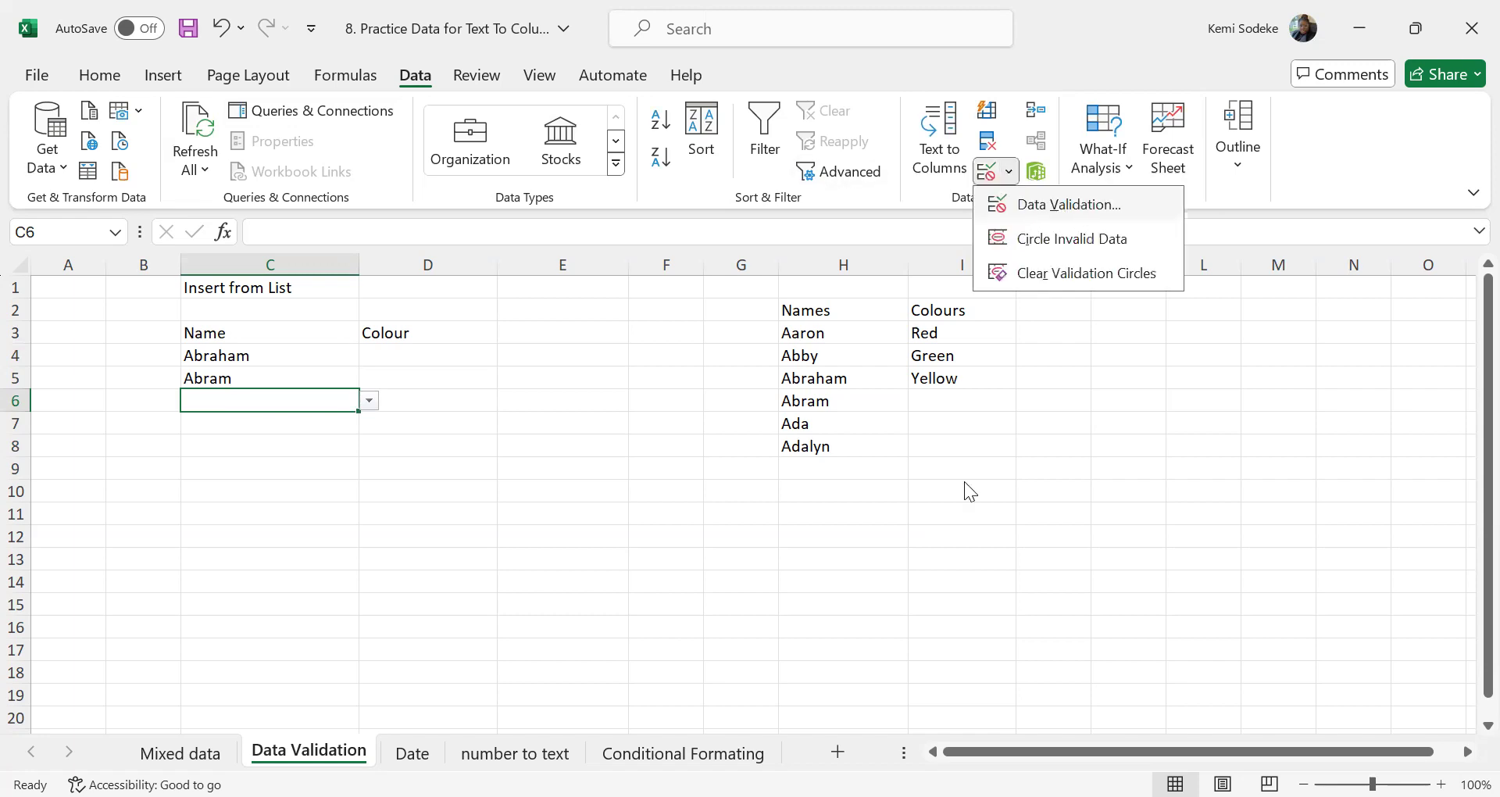
{"action": "left_click", "coordinate": [1069, 205]}
{"action": "left_click", "coordinate": [989, 461]}
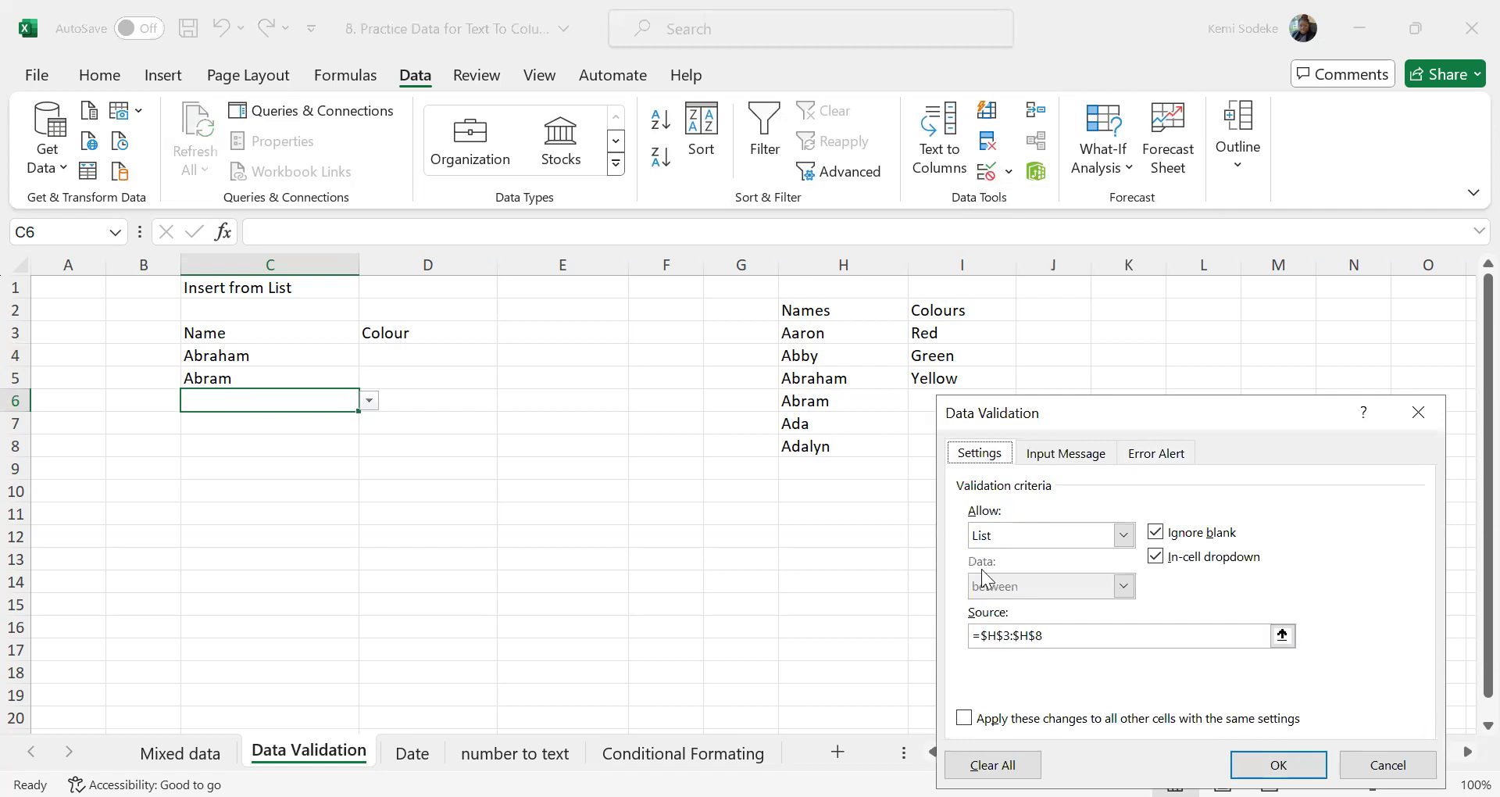
{"action": "left_click", "coordinate": [1151, 457]}
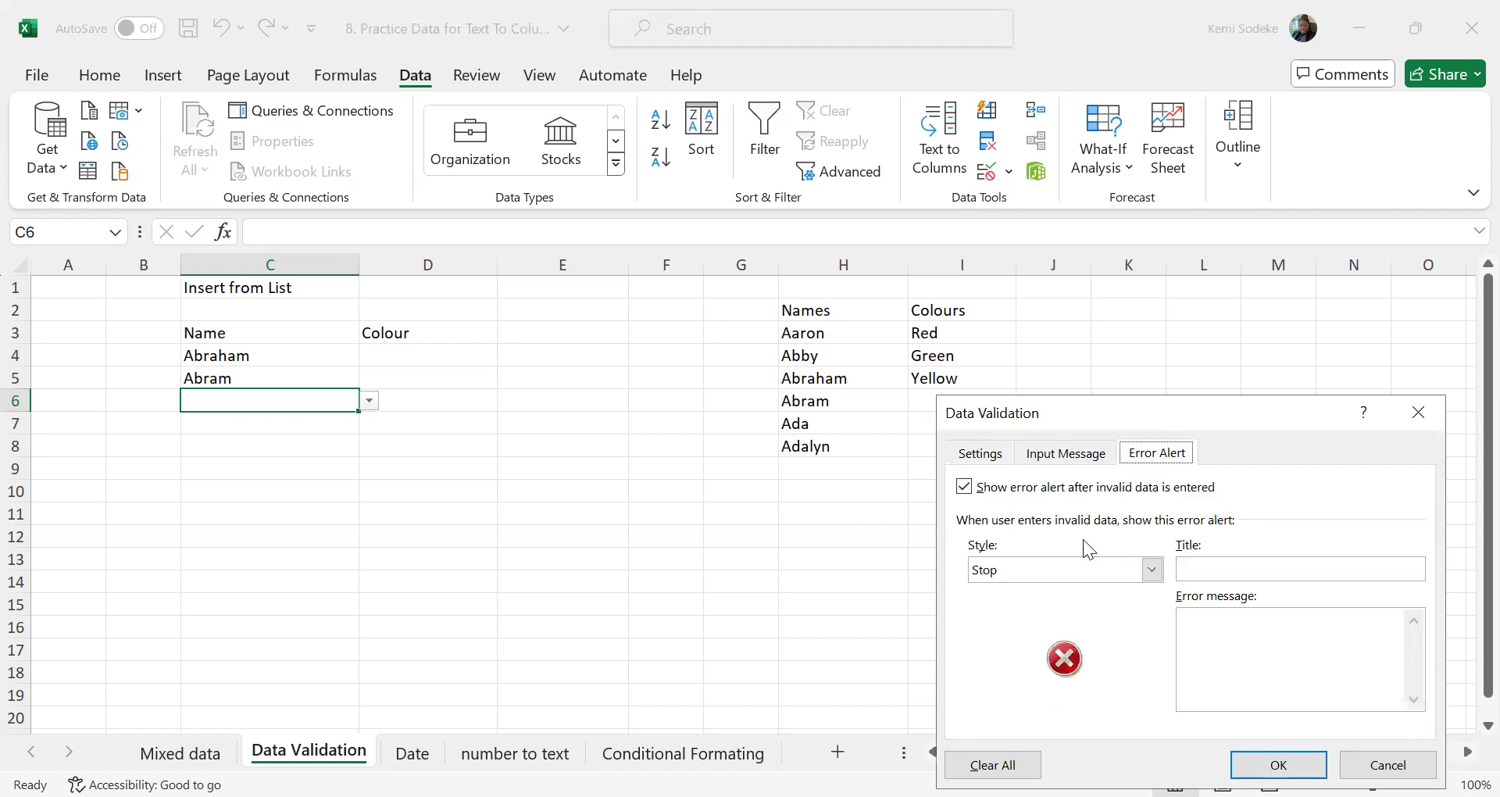
{"action": "left_click", "coordinate": [986, 461]}
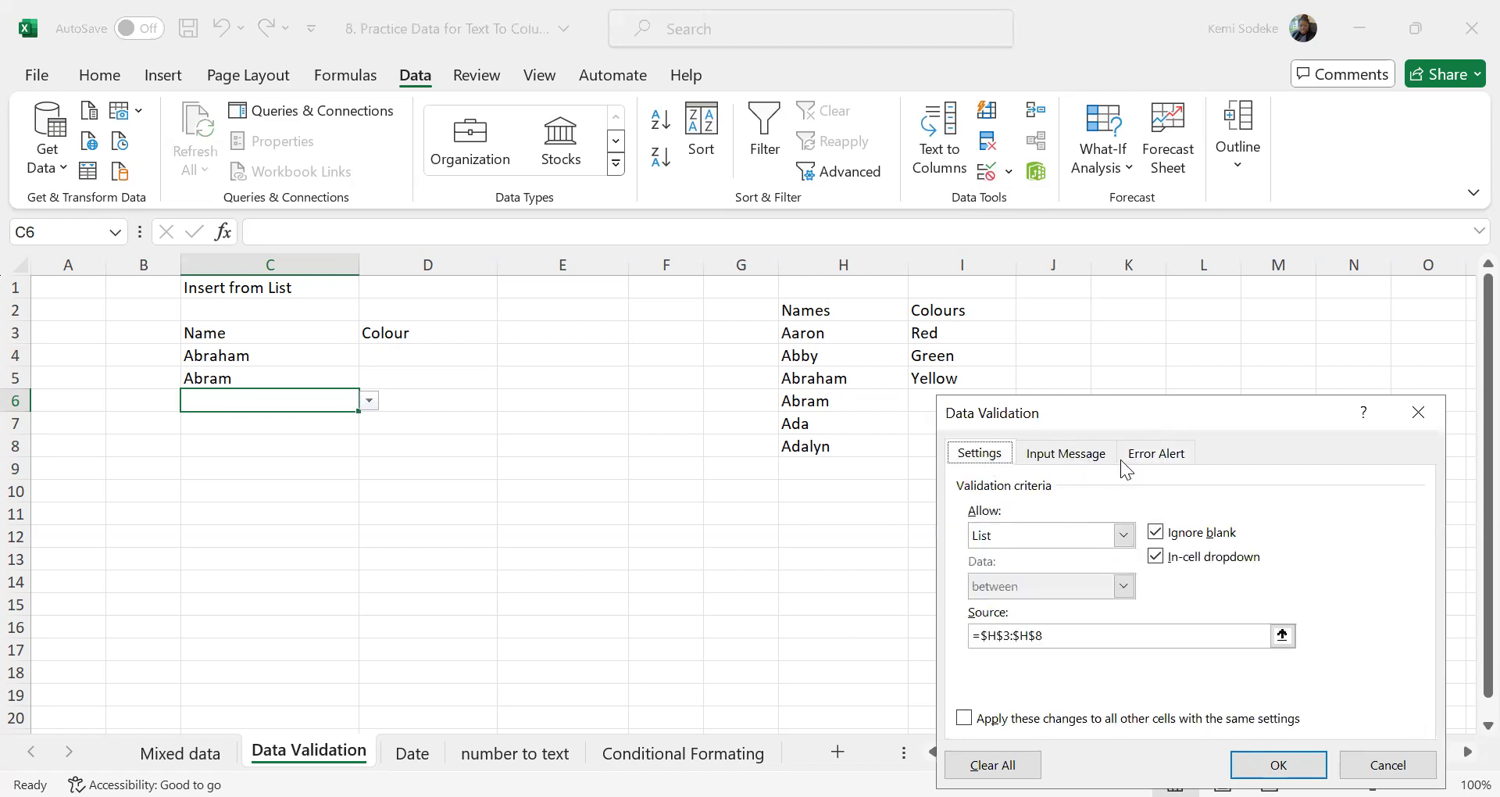
{"action": "left_click", "coordinate": [1155, 456]}
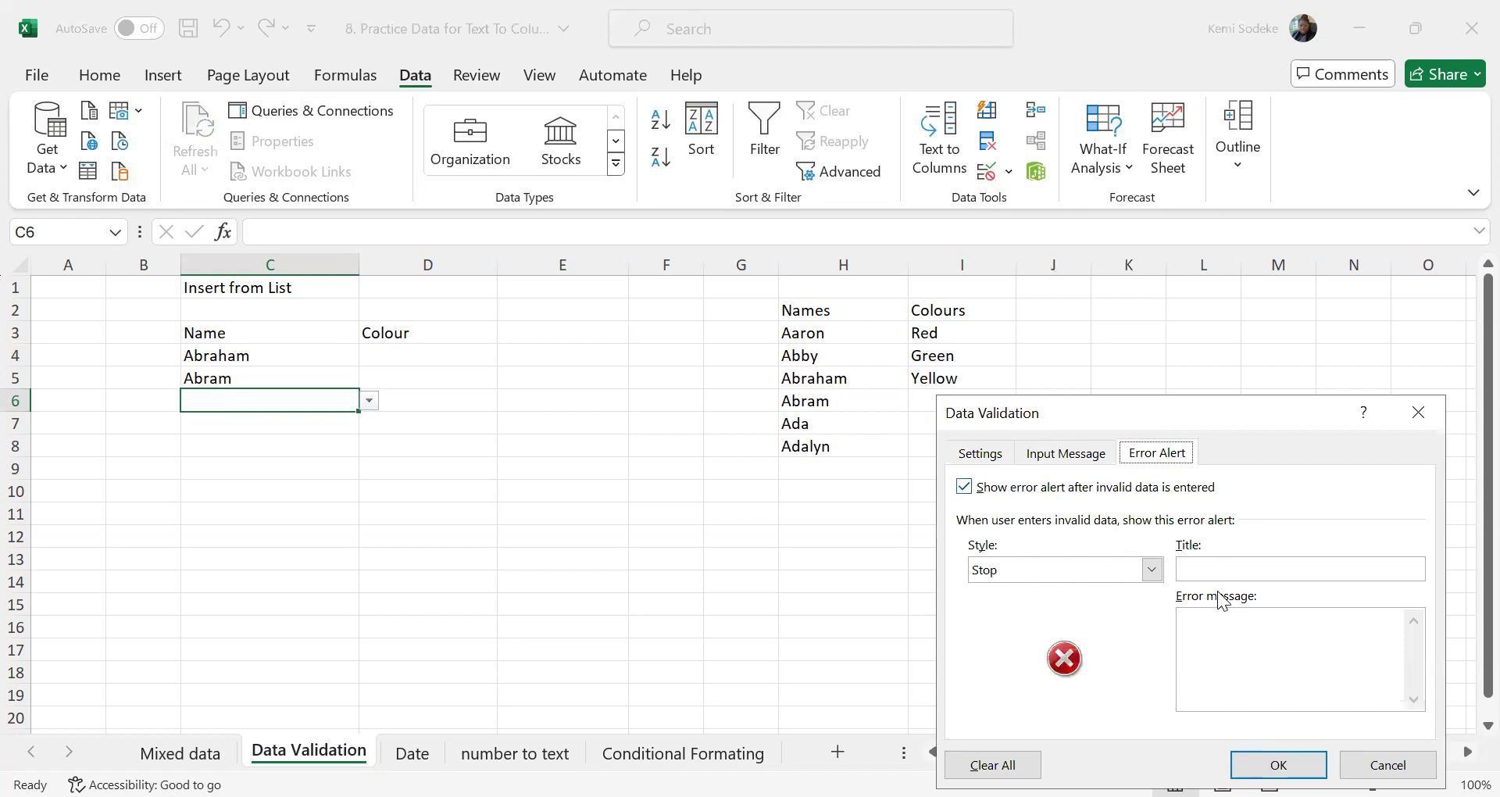
{"action": "left_click", "coordinate": [1152, 570]}
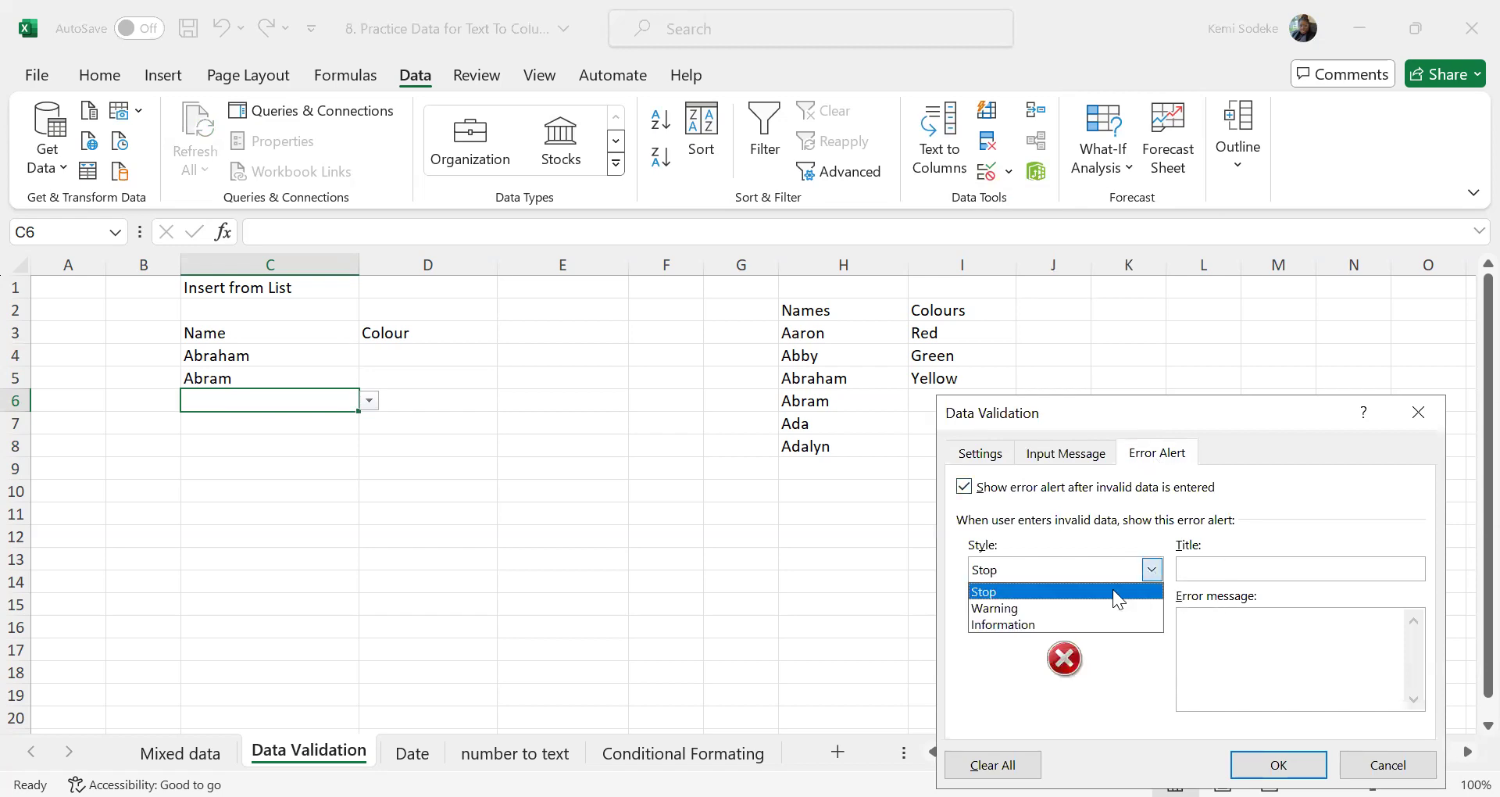
{"action": "left_click", "coordinate": [1080, 608]}
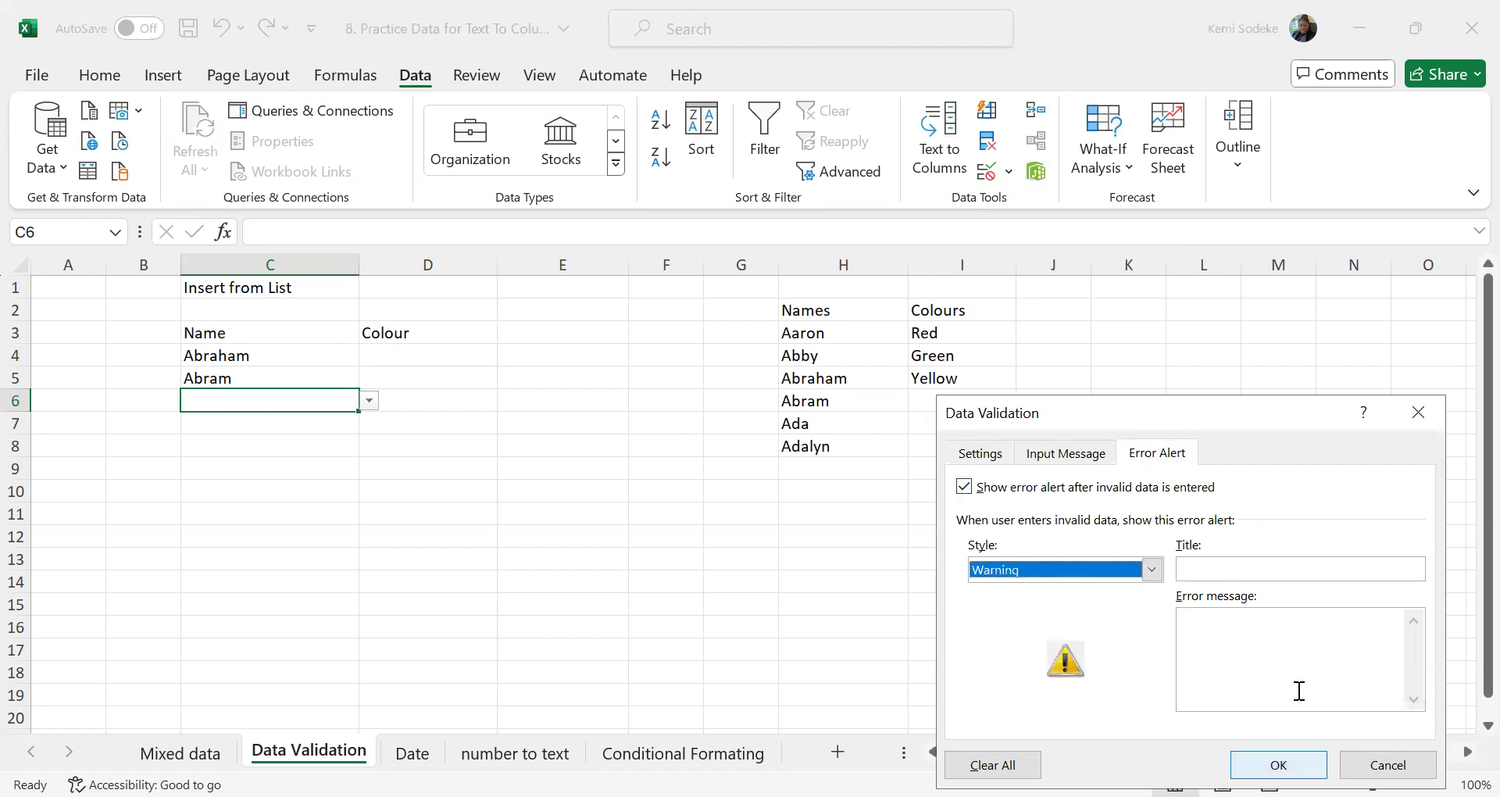
Add the error message "Please check Data" to the Warning alert and apply the validation
{"action": "left_click", "coordinate": [1234, 635]}
{"action": "type", "text": "Pl"}
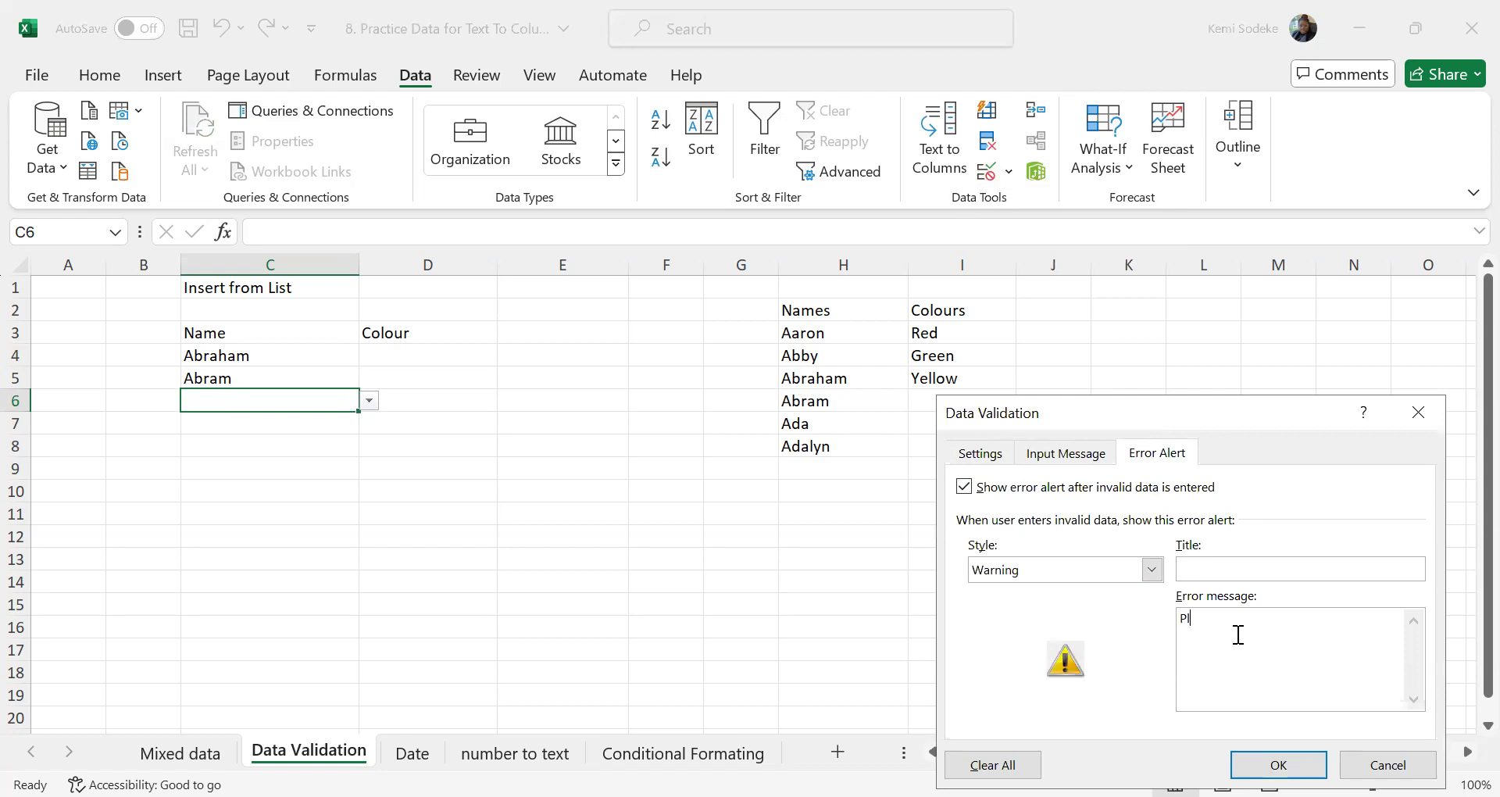
{"action": "type", "text": "ease check Data"}
{"action": "left_click", "coordinate": [1278, 764]}
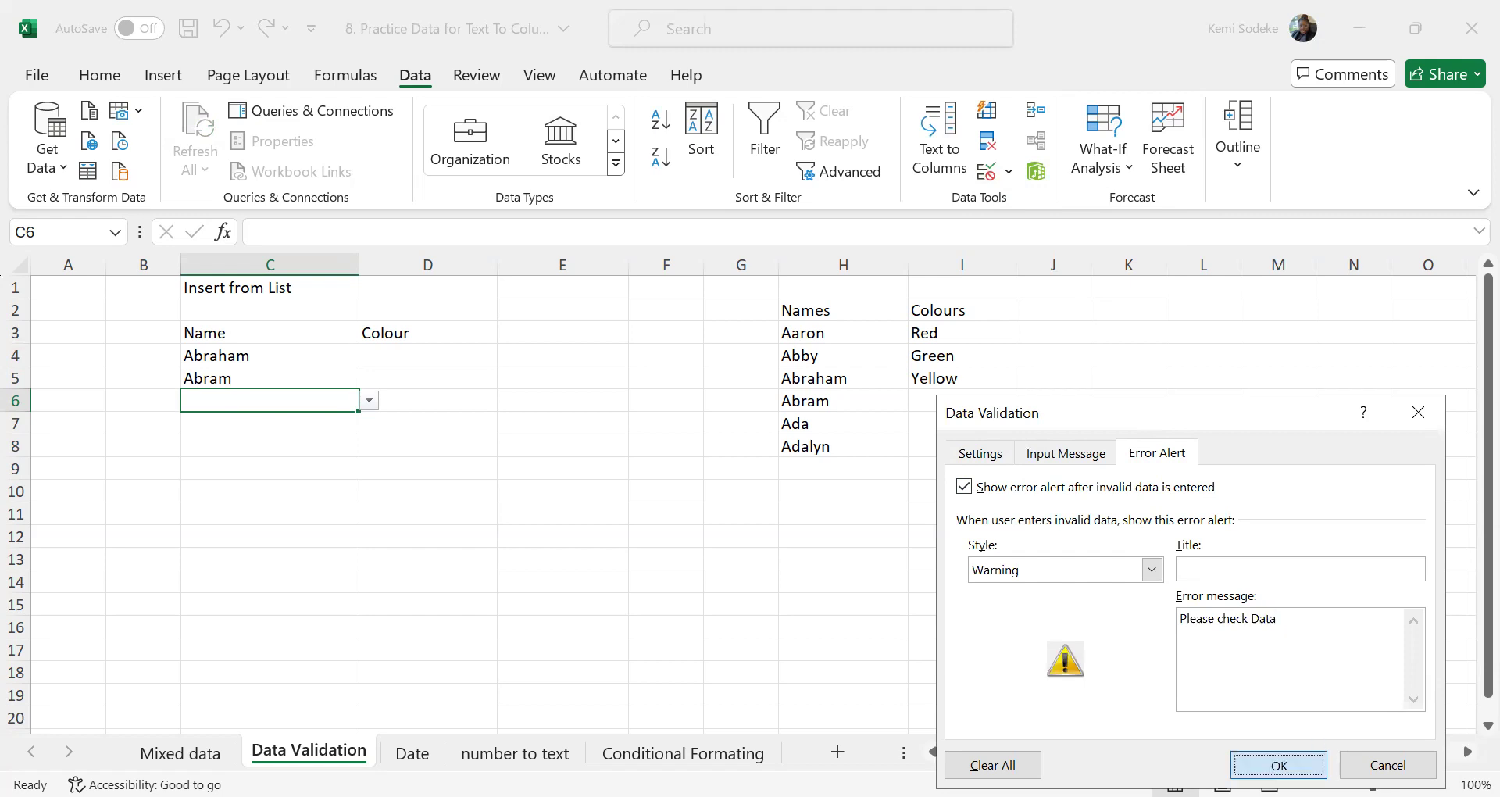
Enter a first name outside the Names list in C6 and accept it despite the validation warning
{"action": "left_click", "coordinate": [258, 539]}
{"action": "left_click", "coordinate": [279, 404]}
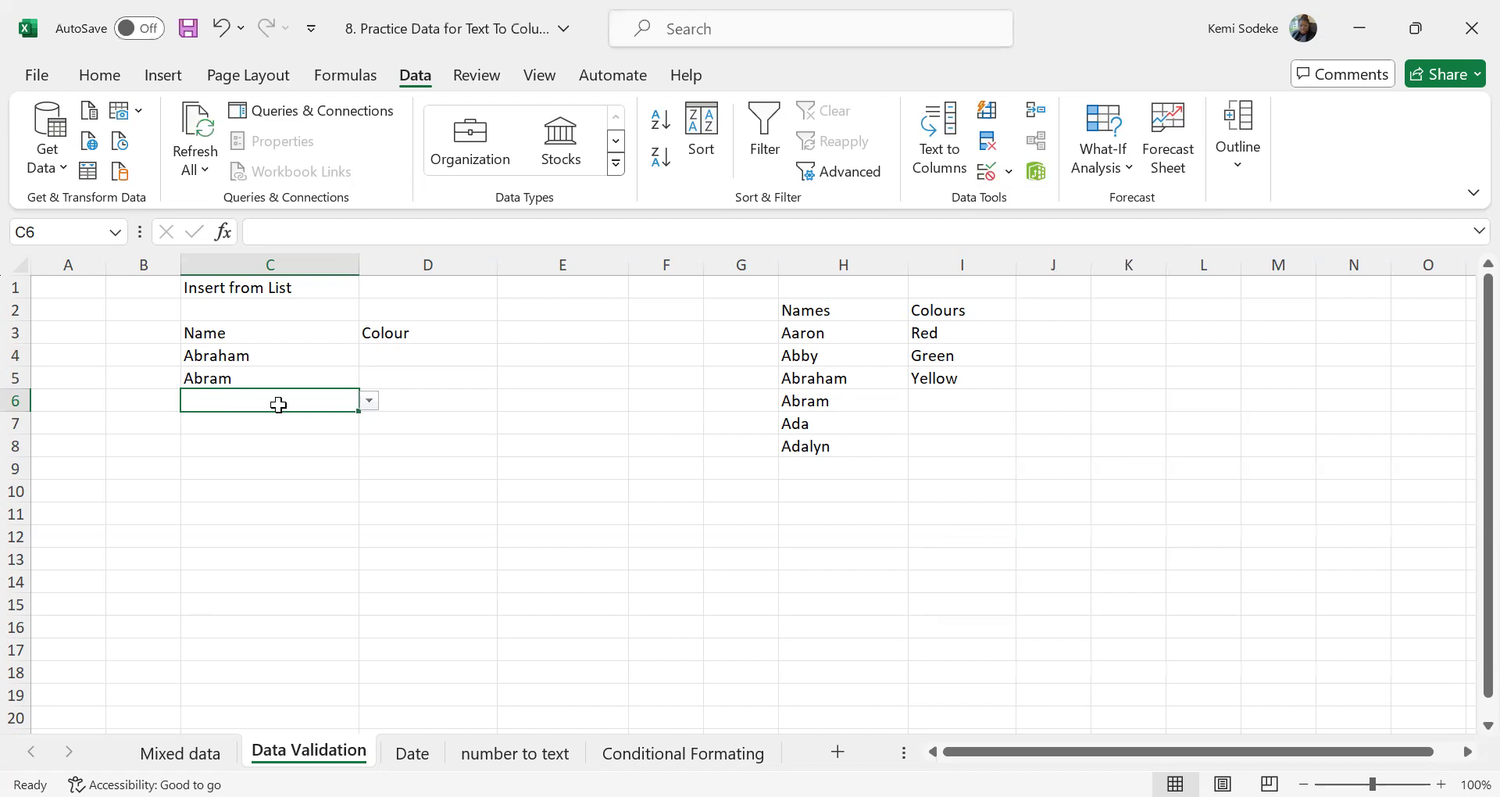
{"action": "type", "text": "Kemi"}
{"action": "key", "text": "Return"}
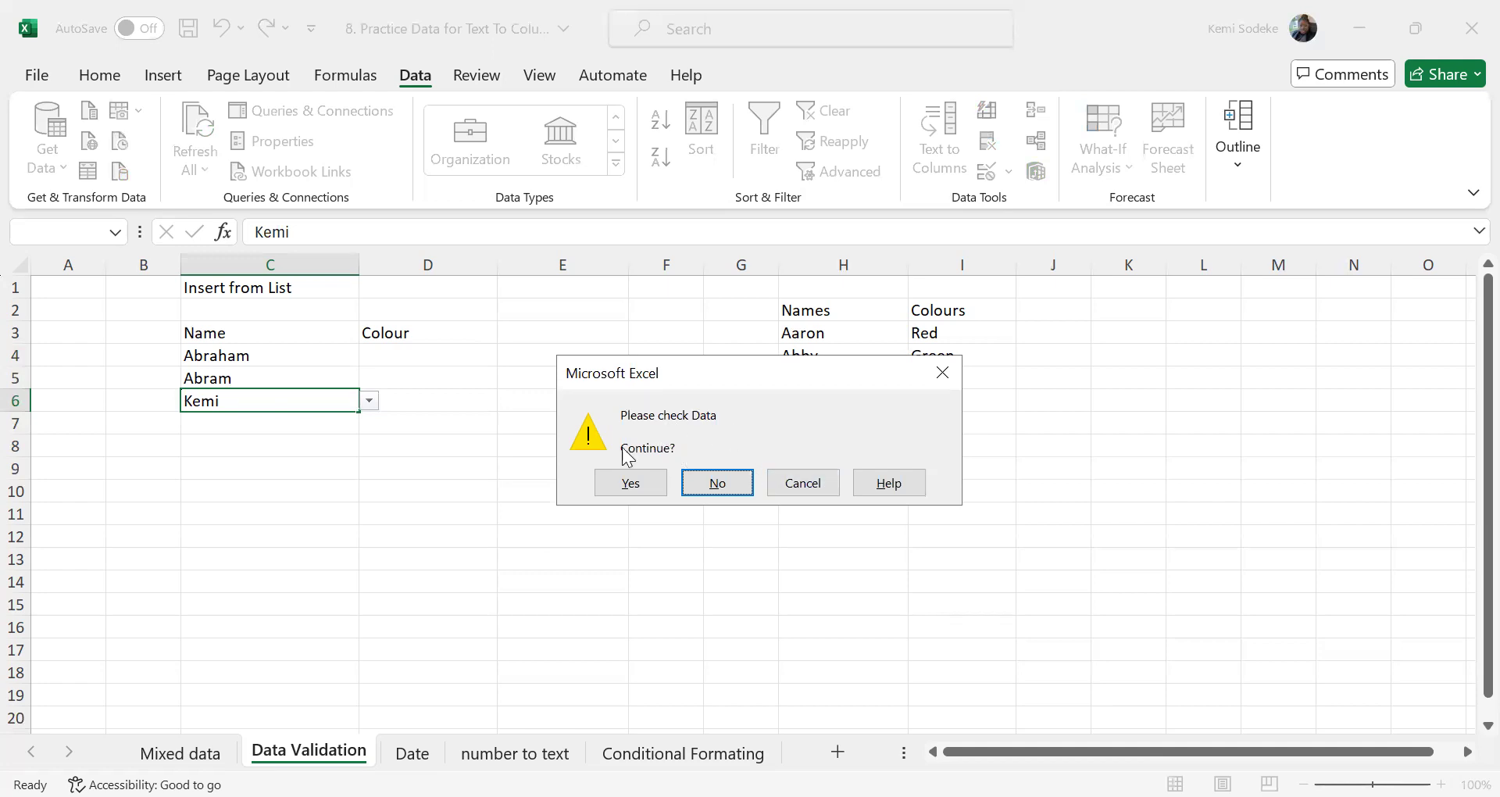
{"action": "left_click", "coordinate": [634, 484]}
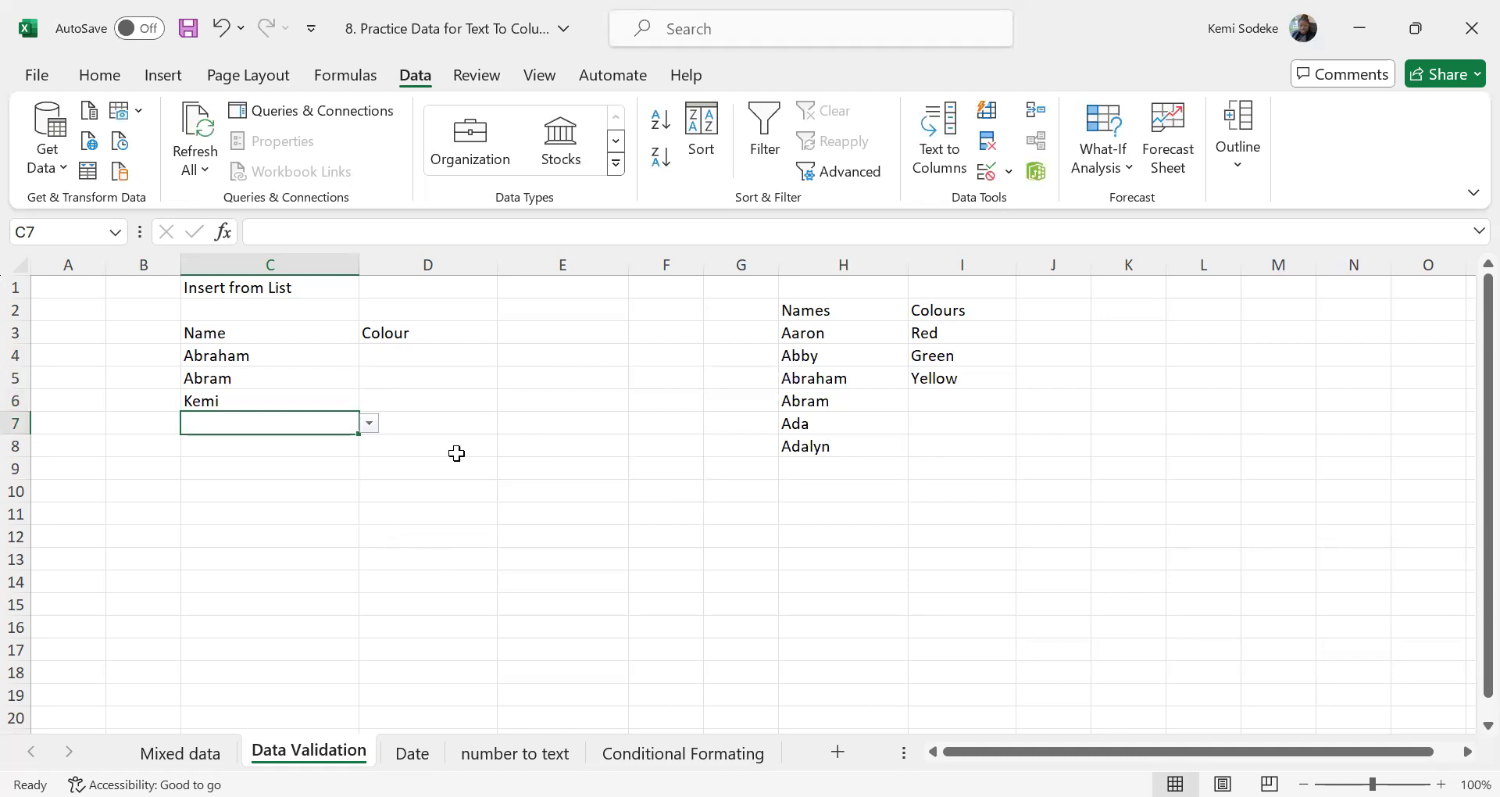
{"action": "left_click", "coordinate": [220, 401]}
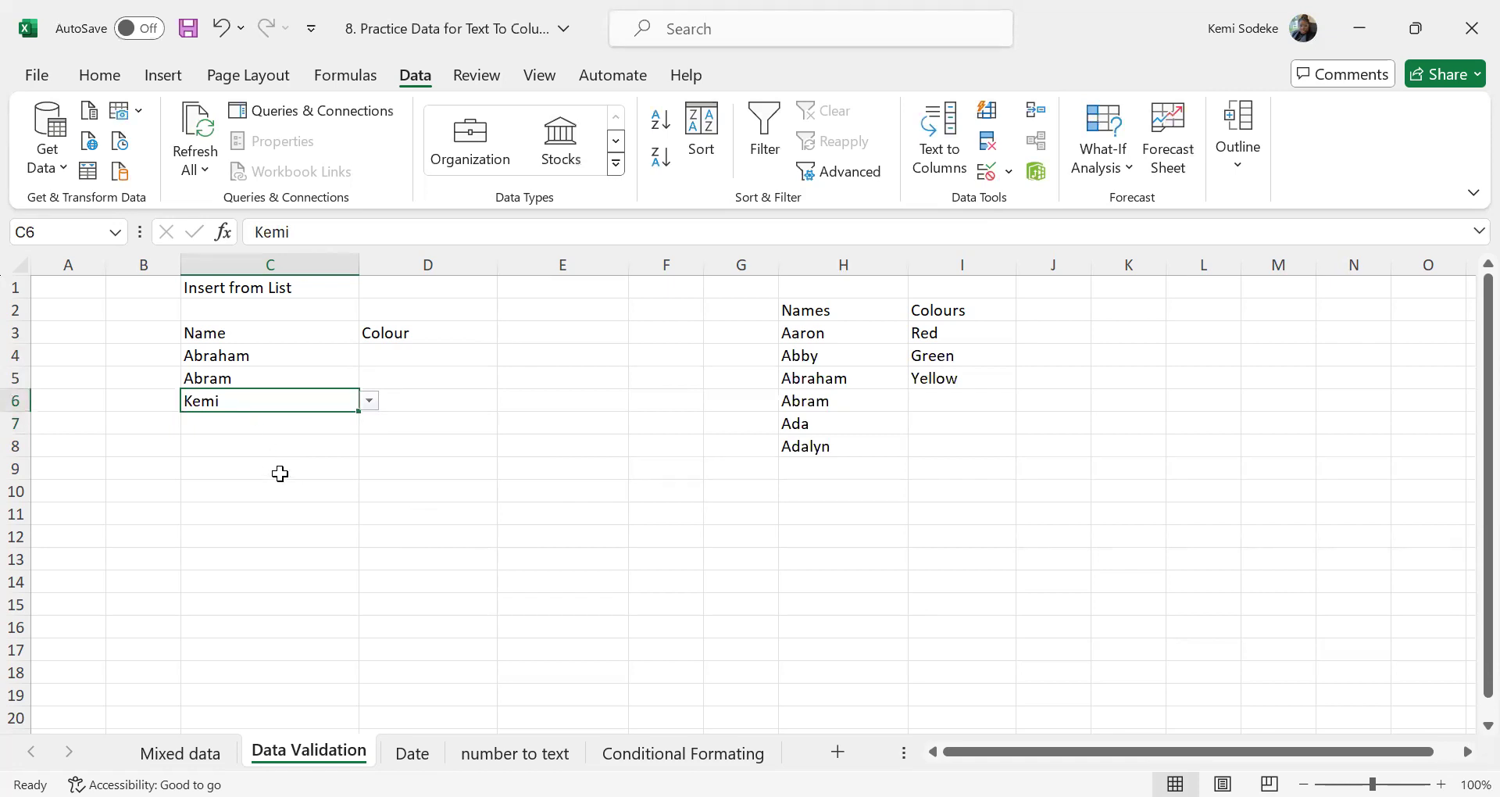
{"action": "left_click", "coordinate": [279, 424]}
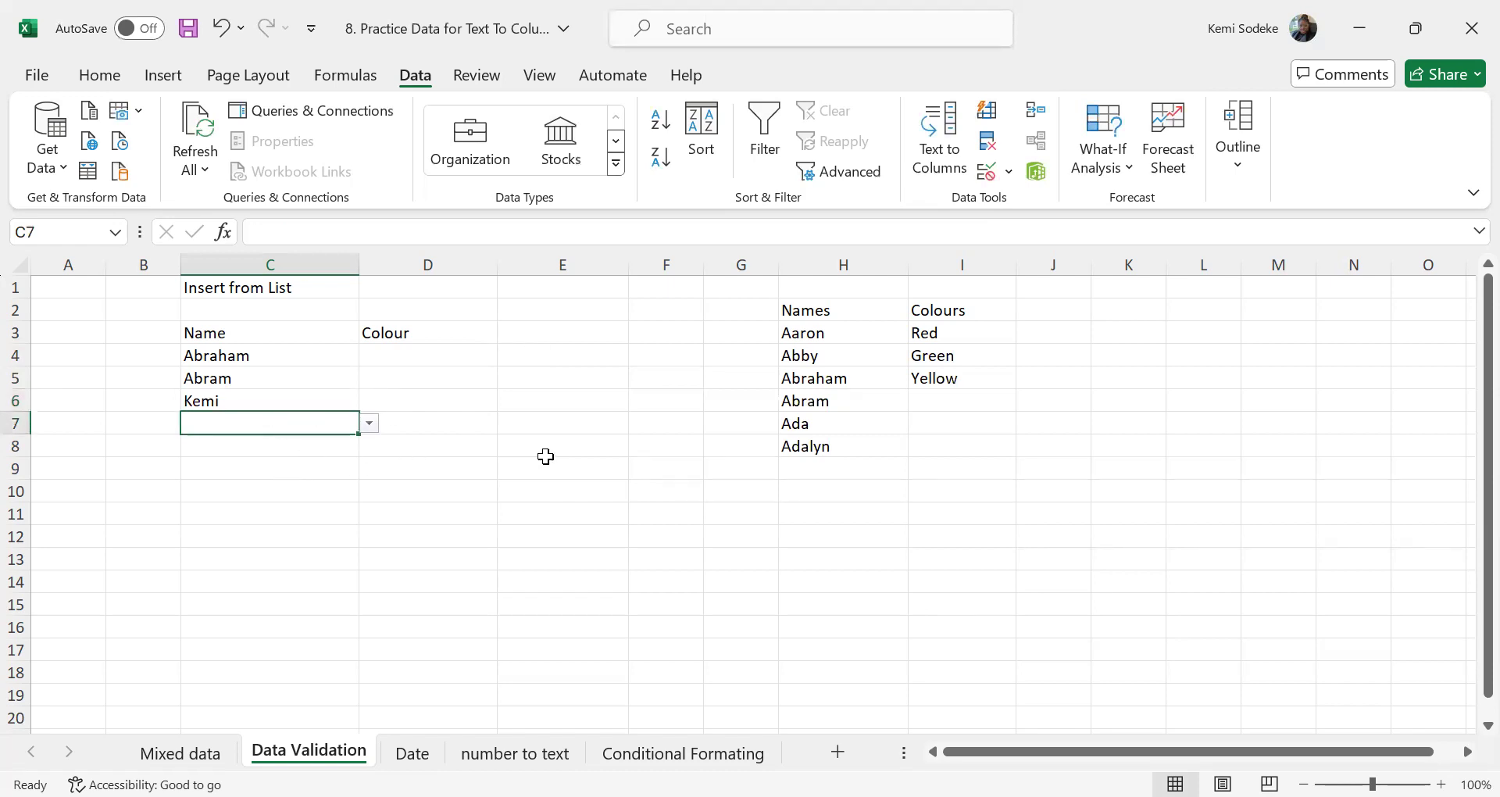
{"action": "left_click", "coordinate": [237, 397]}
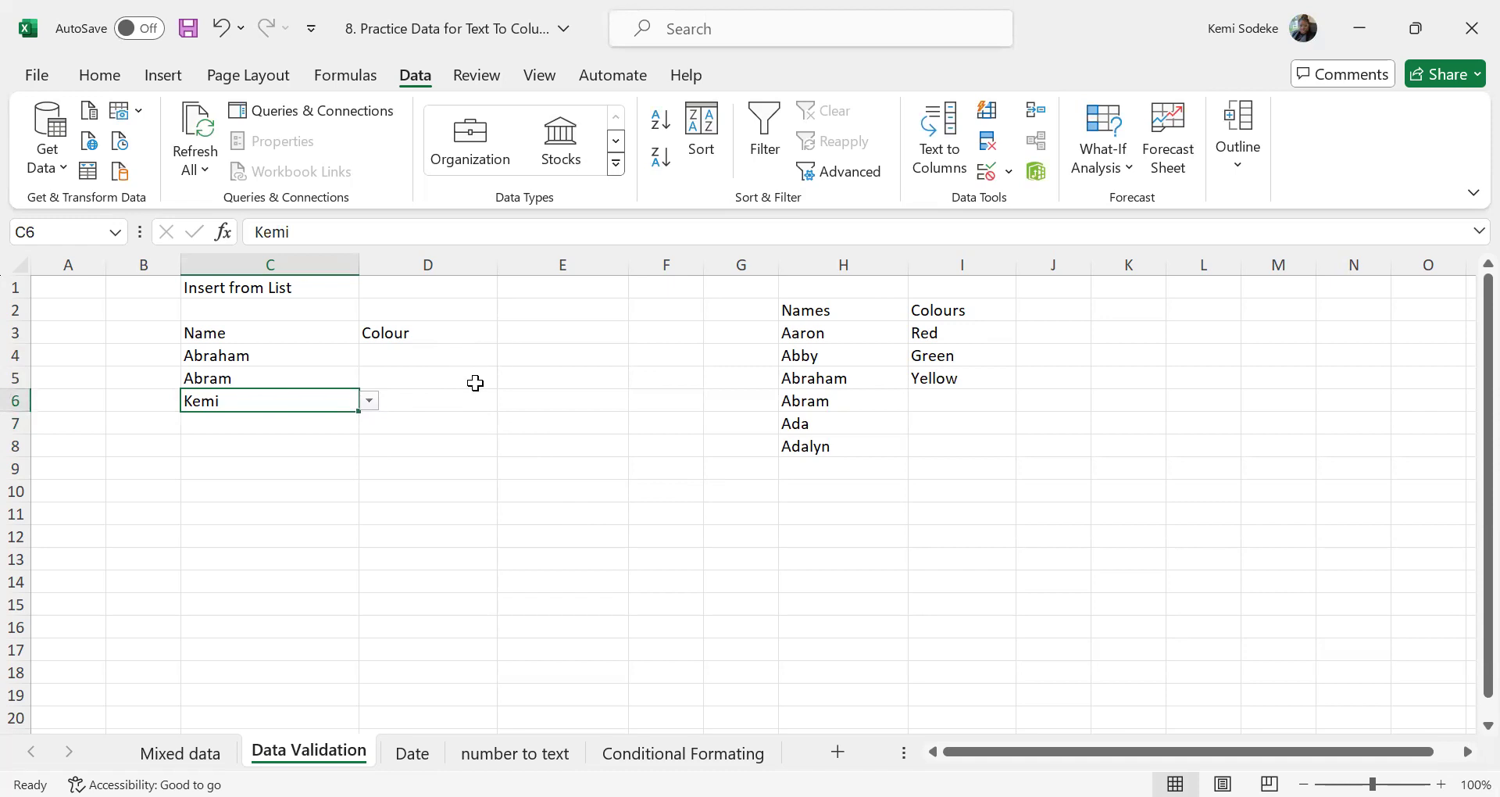
Start a data validation rule for the Colour cells D4:D6 that allows only List entries
{"action": "left_click", "coordinate": [408, 360]}
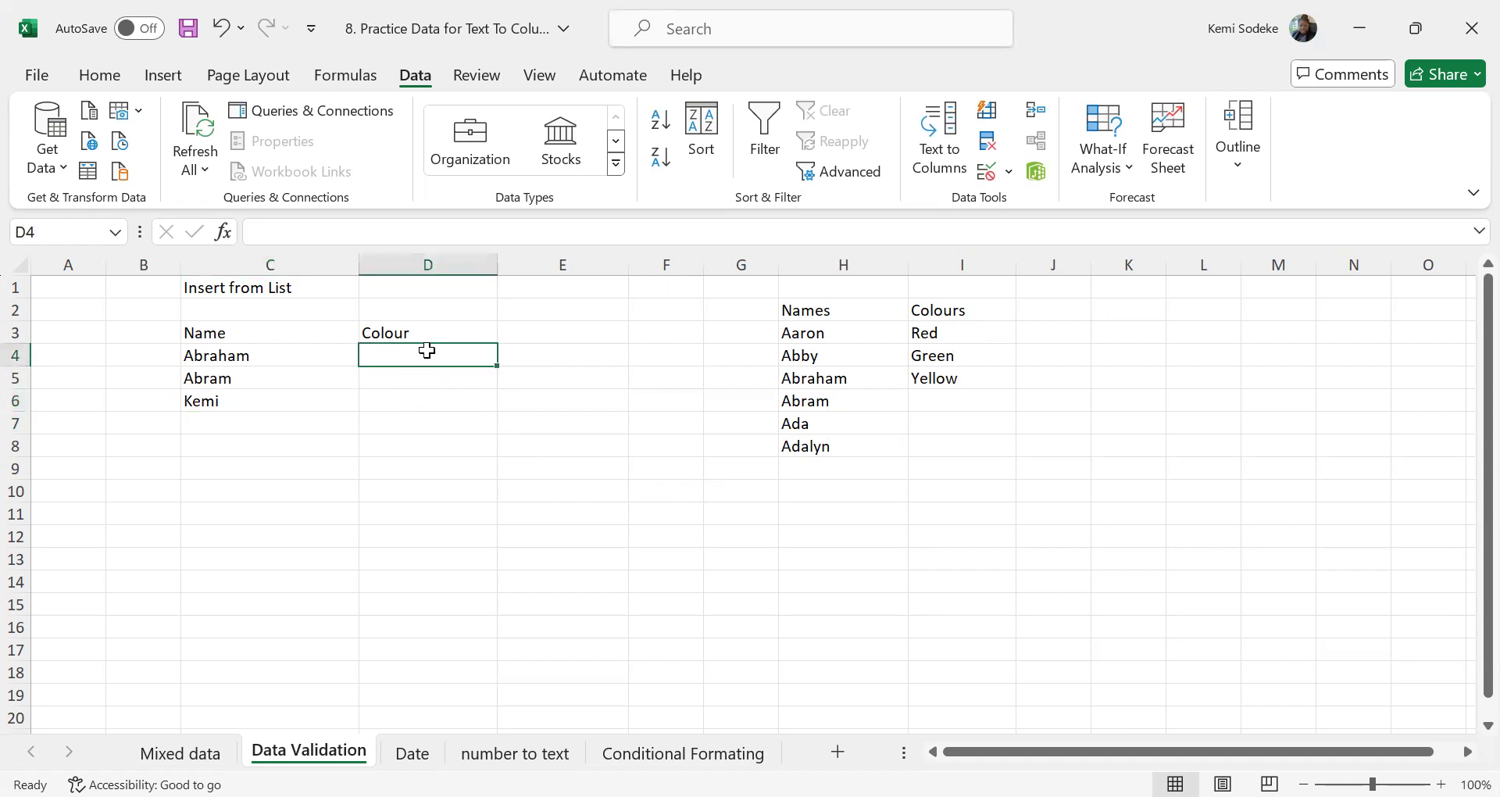
{"action": "right_click", "coordinate": [420, 352]}
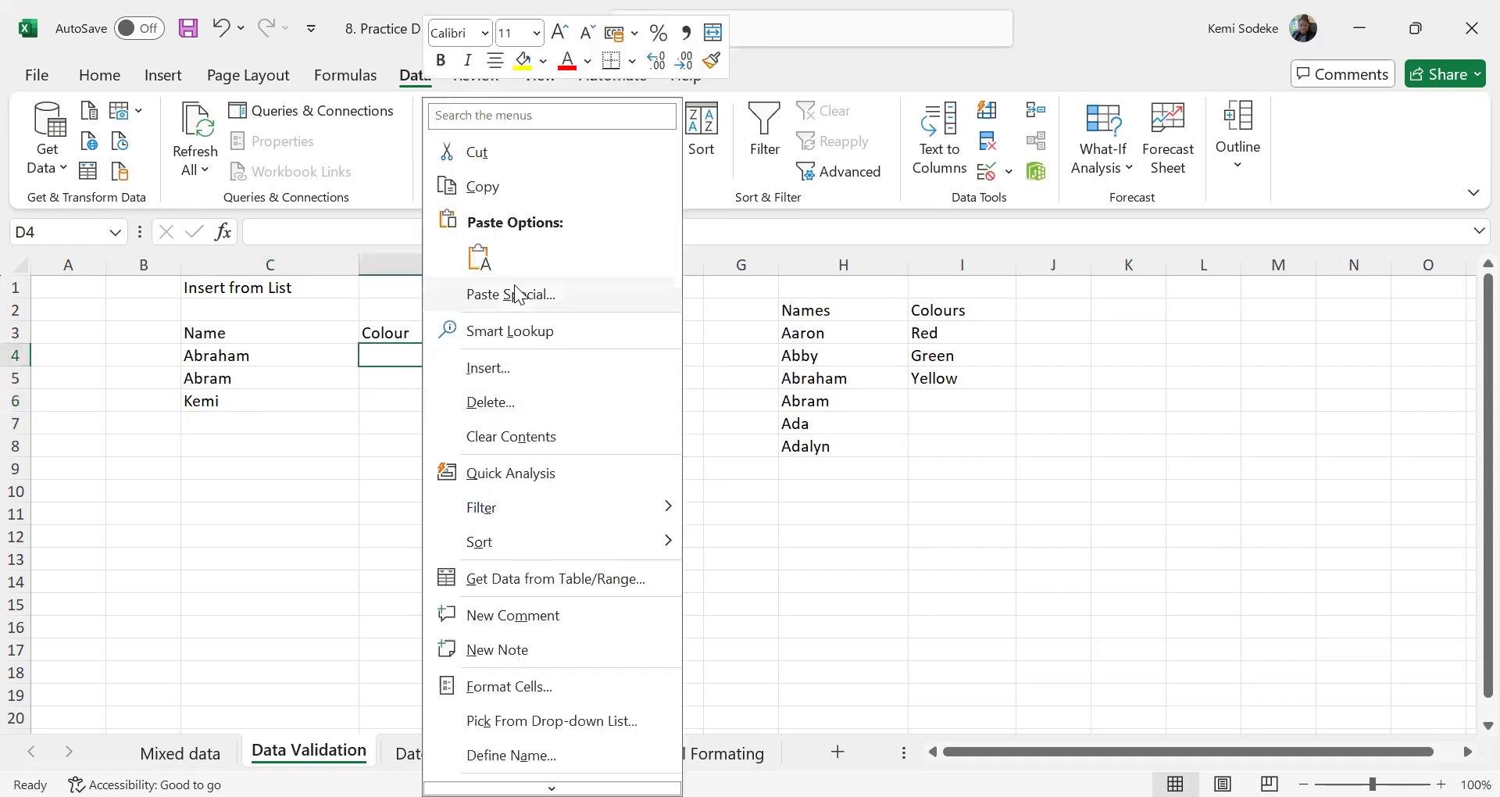
{"action": "left_click", "coordinate": [432, 357]}
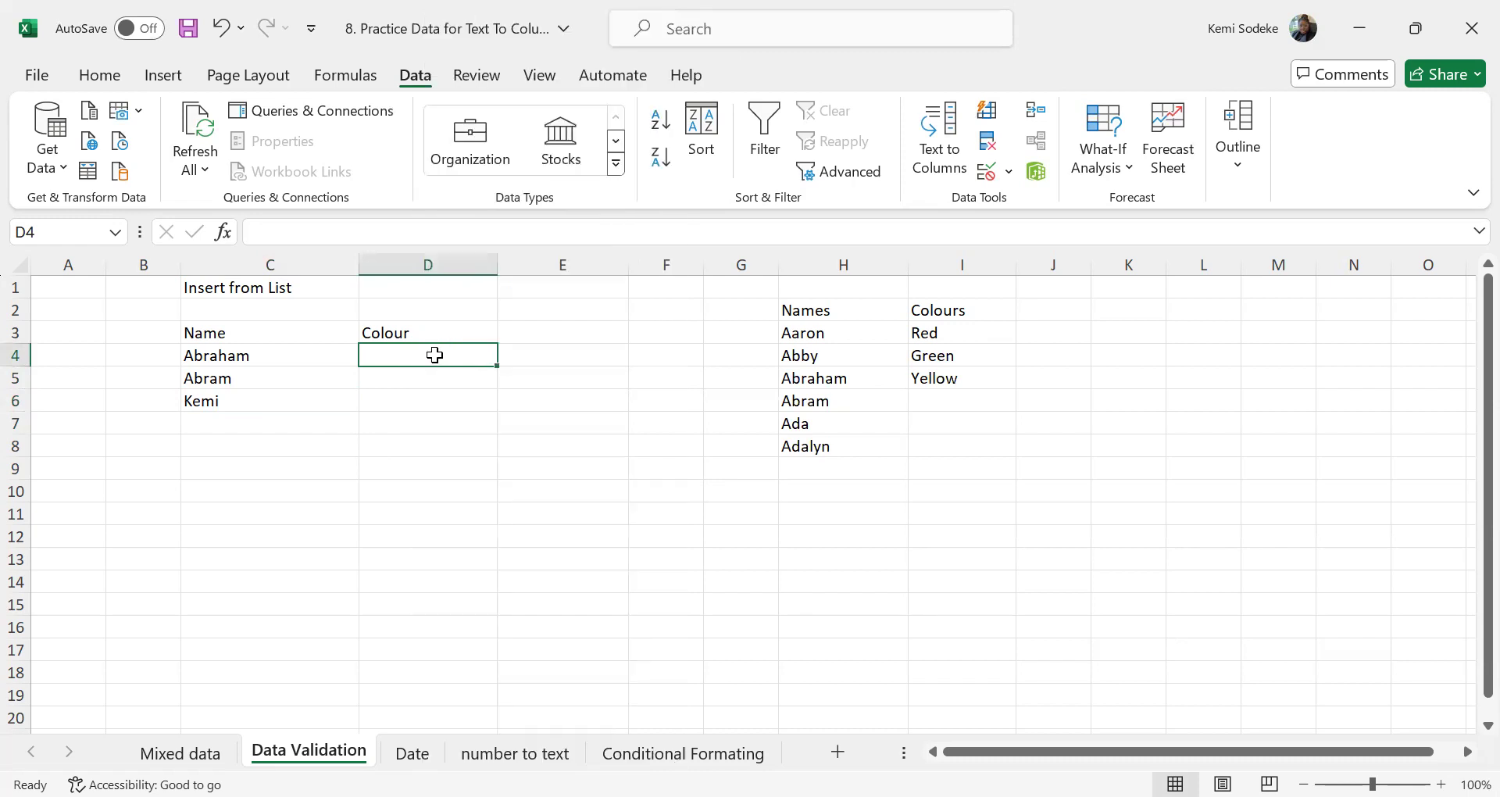
{"action": "left_click_drag", "start_coordinate": [435, 352], "coordinate": [439, 405]}
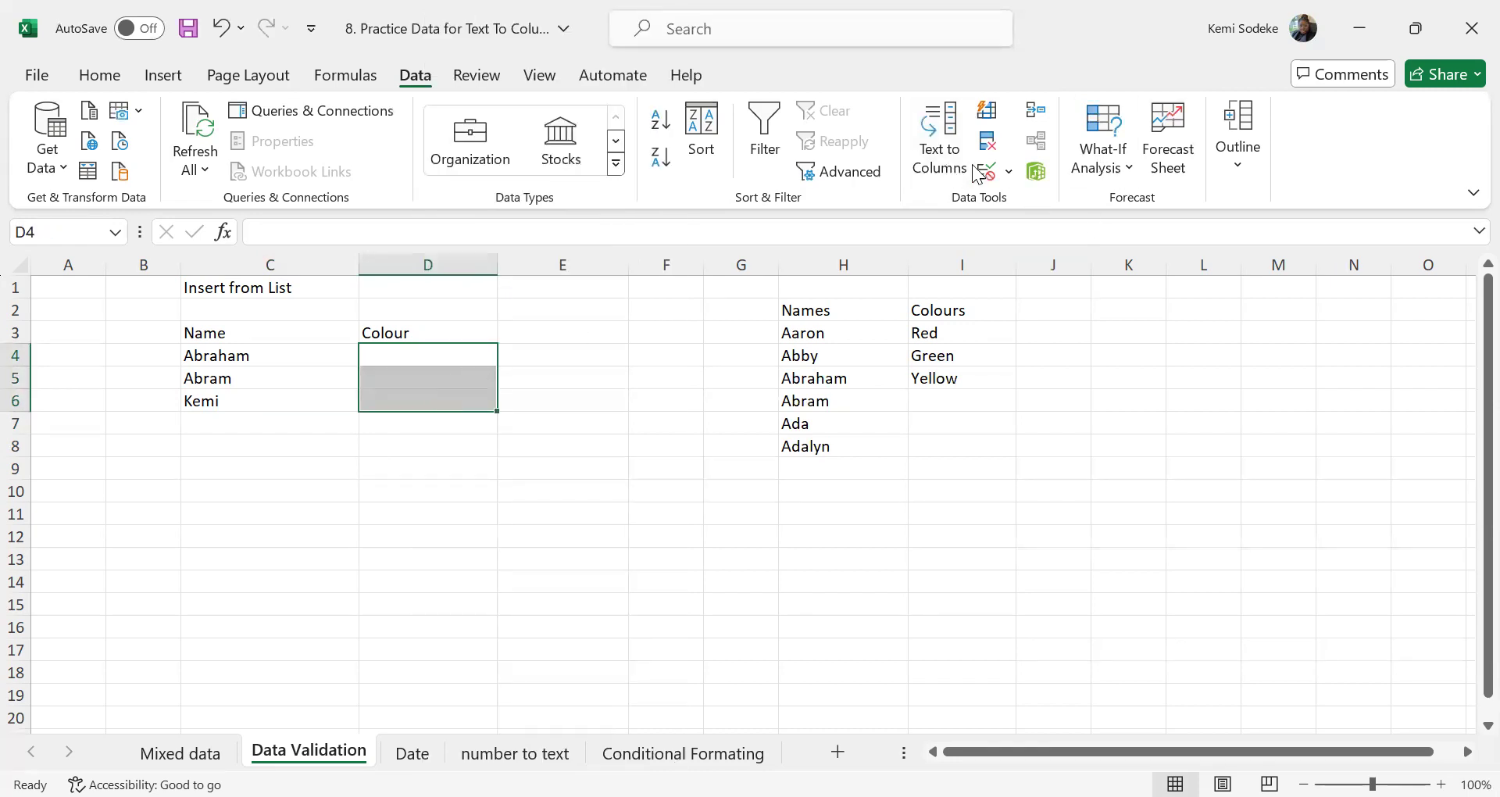
{"action": "left_click", "coordinate": [1008, 171]}
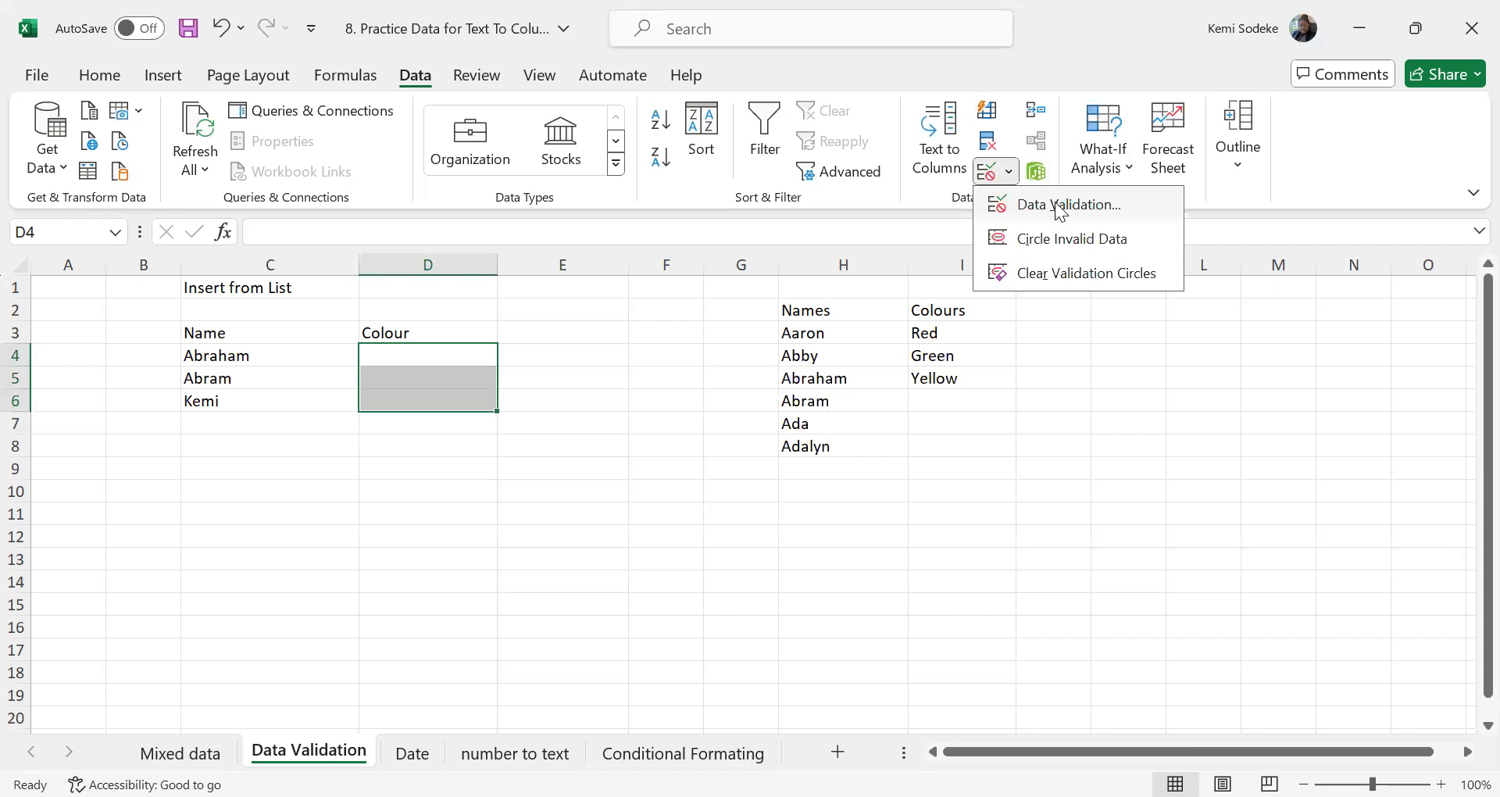
{"action": "left_click", "coordinate": [1061, 205]}
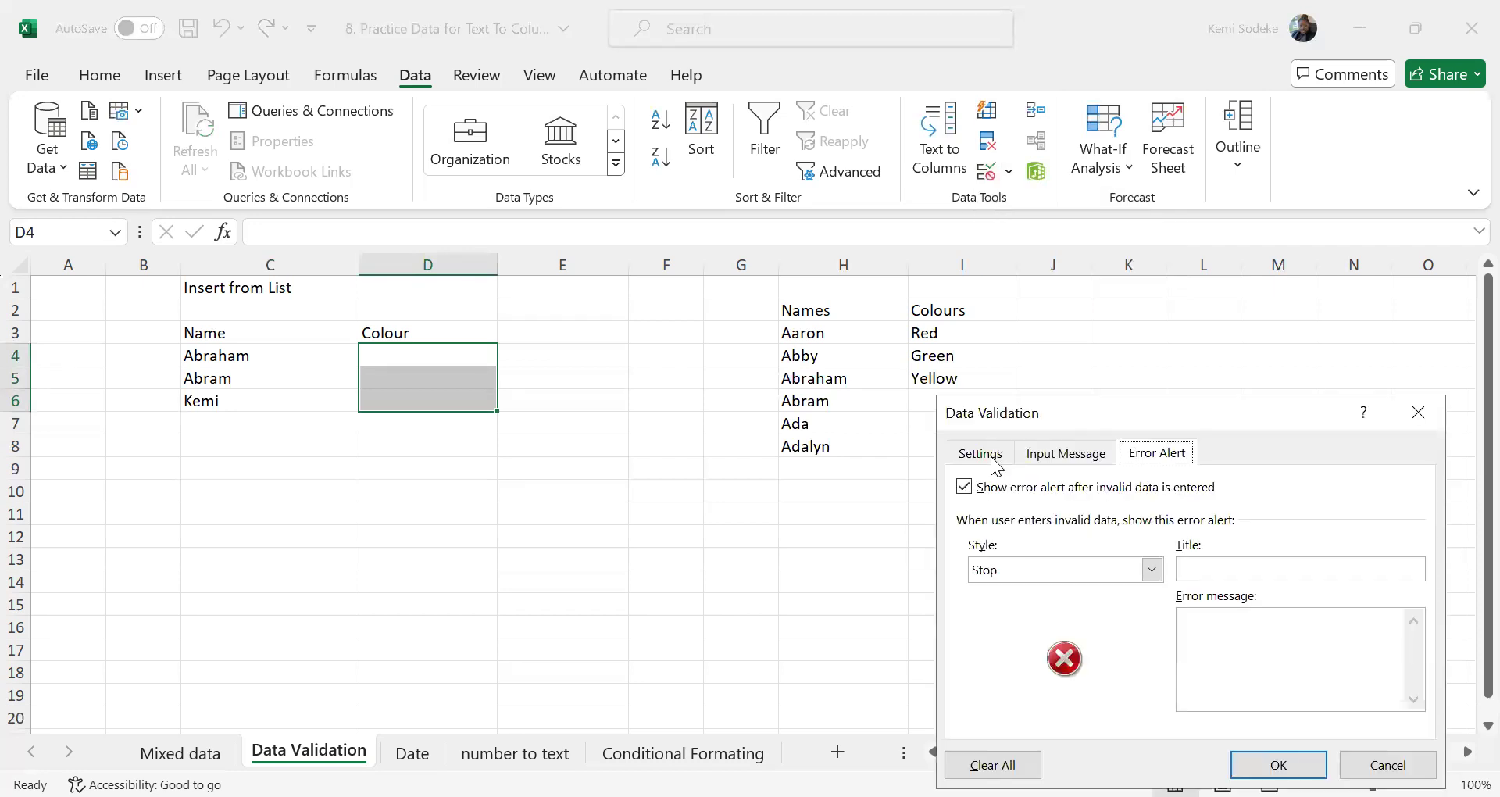
{"action": "left_click", "coordinate": [992, 461]}
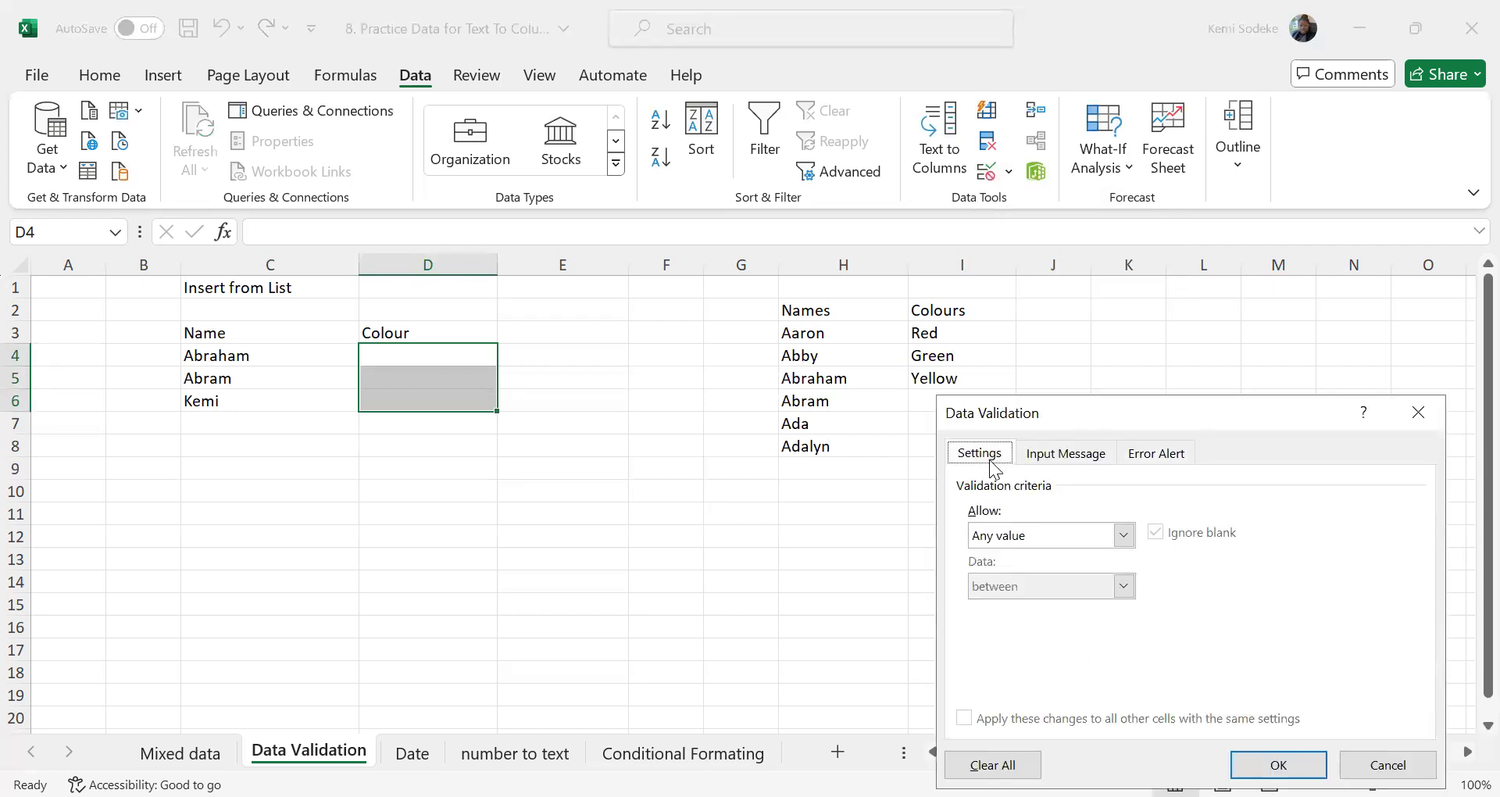
{"action": "left_click", "coordinate": [1124, 537]}
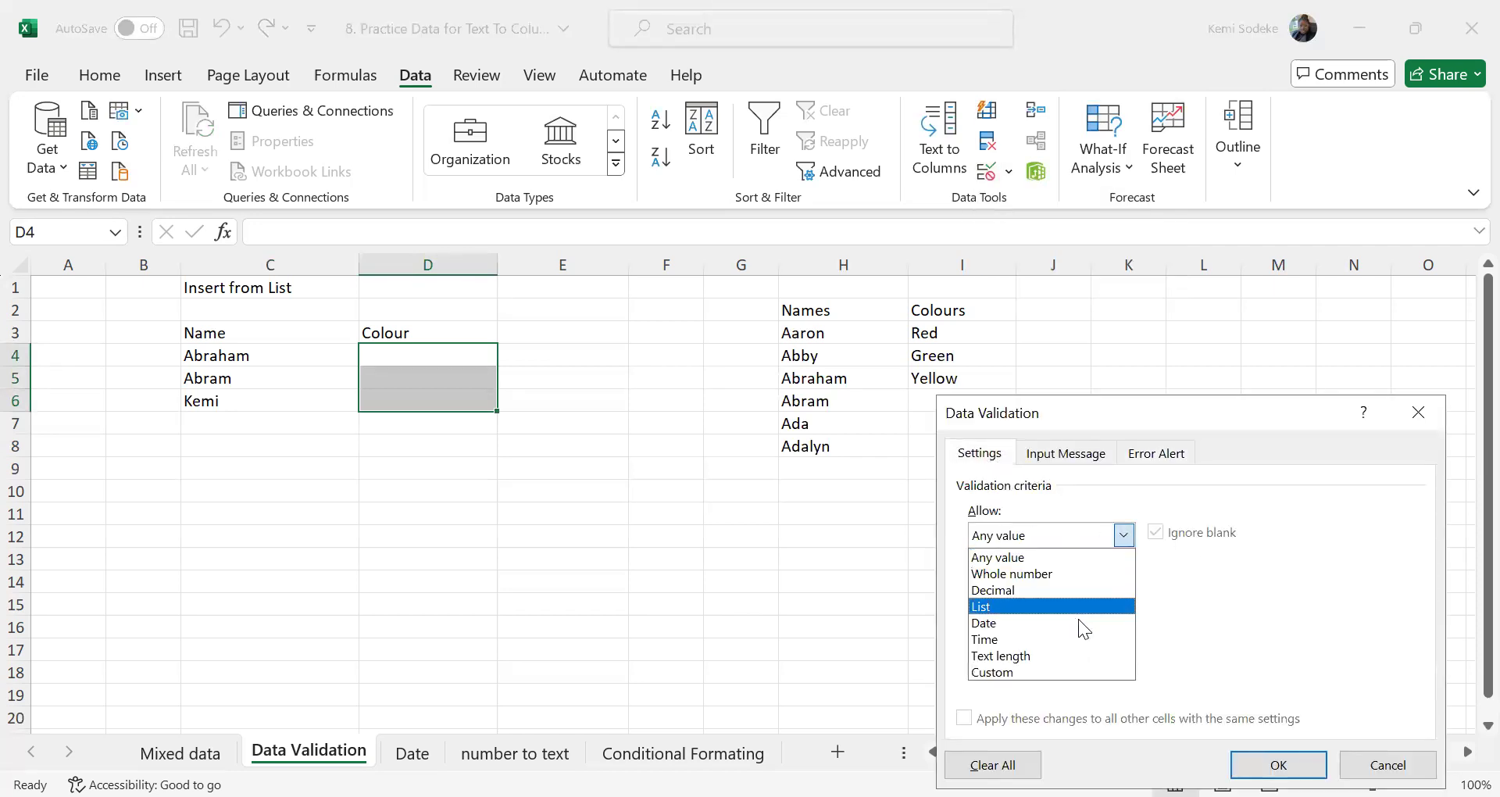
{"action": "left_click", "coordinate": [1006, 602]}
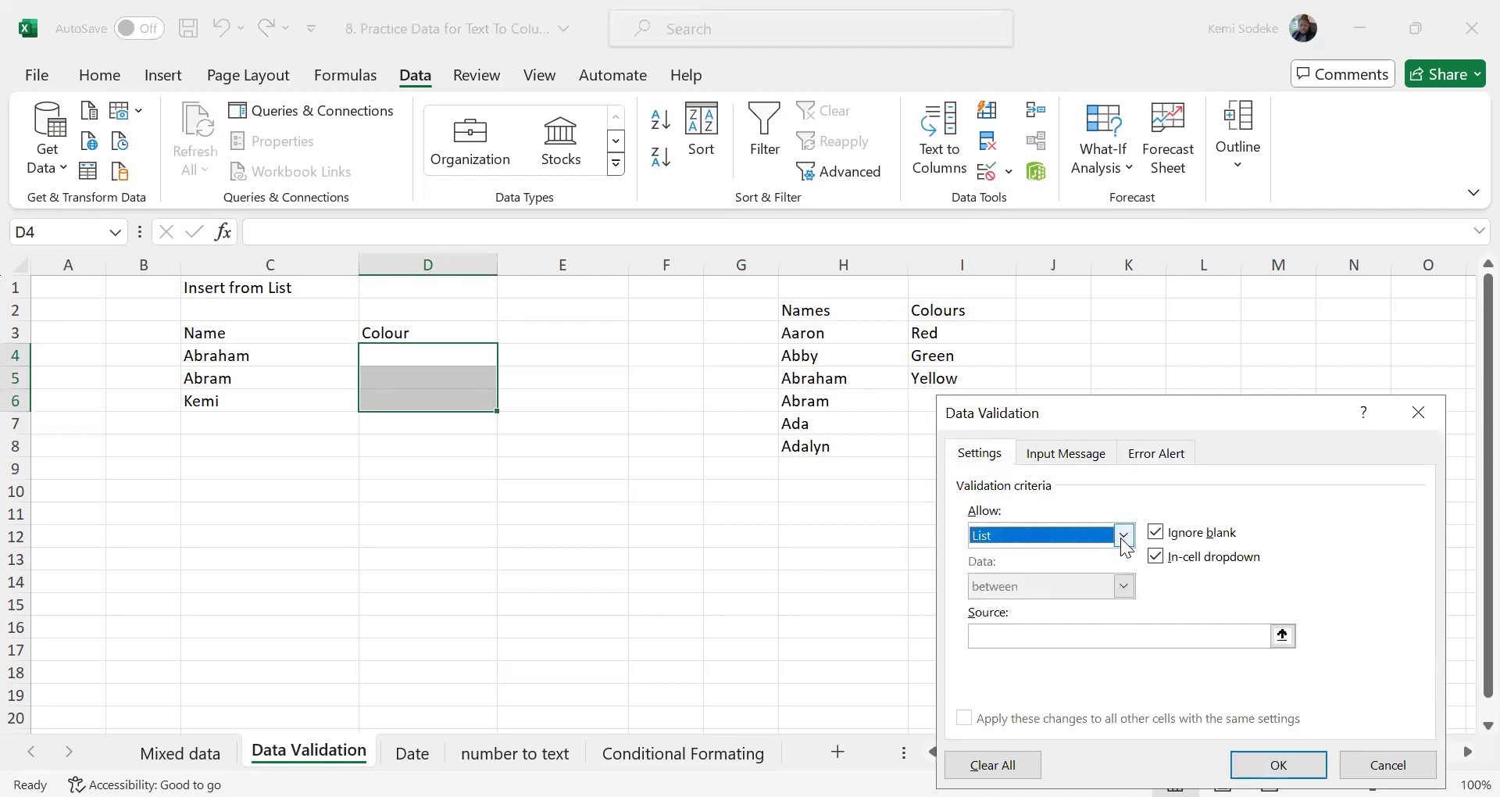
Set the validation list's source to the Colours entries in I3:I5
{"action": "left_click", "coordinate": [1124, 537]}
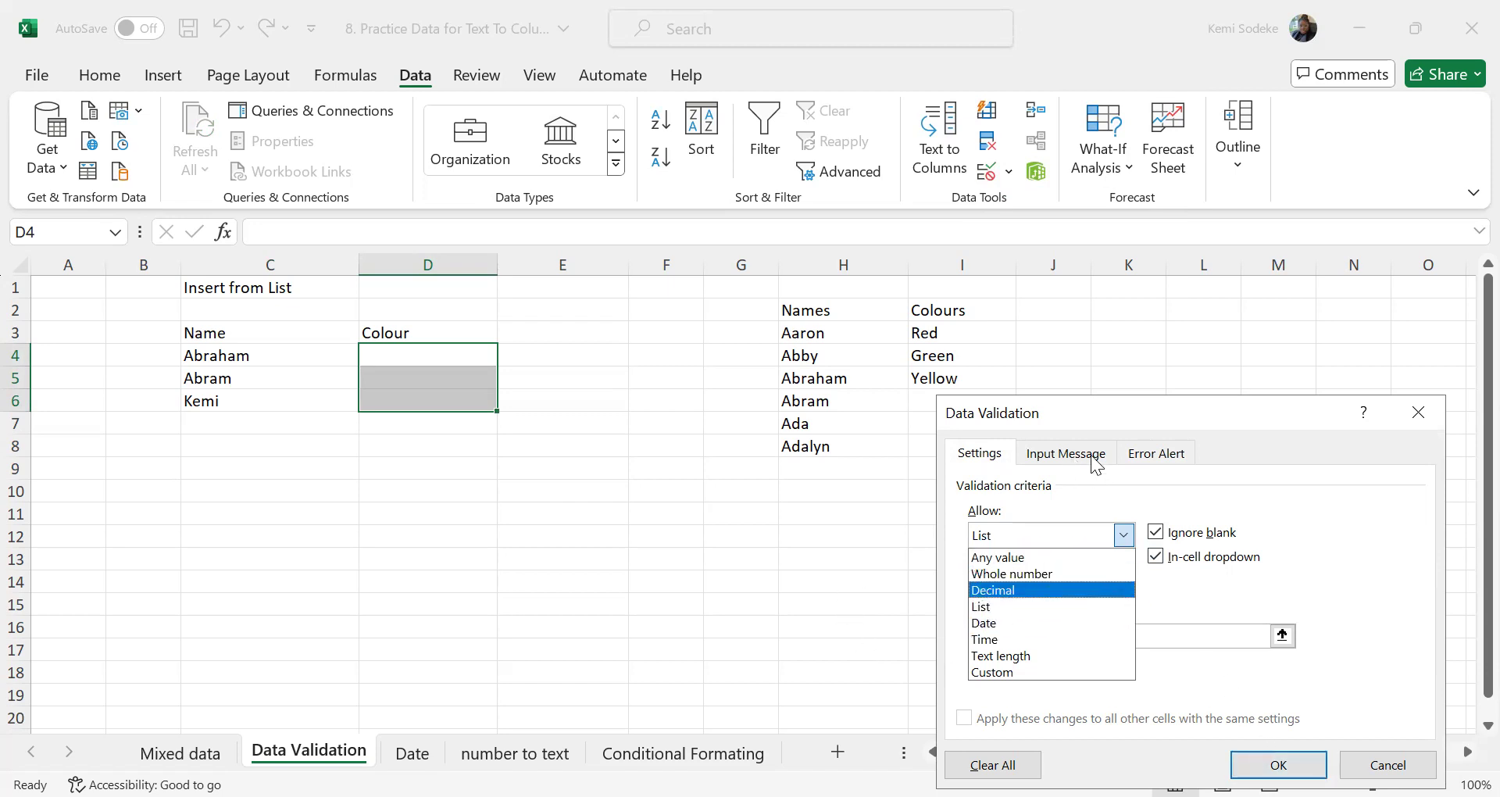
{"action": "left_click", "coordinate": [1152, 454]}
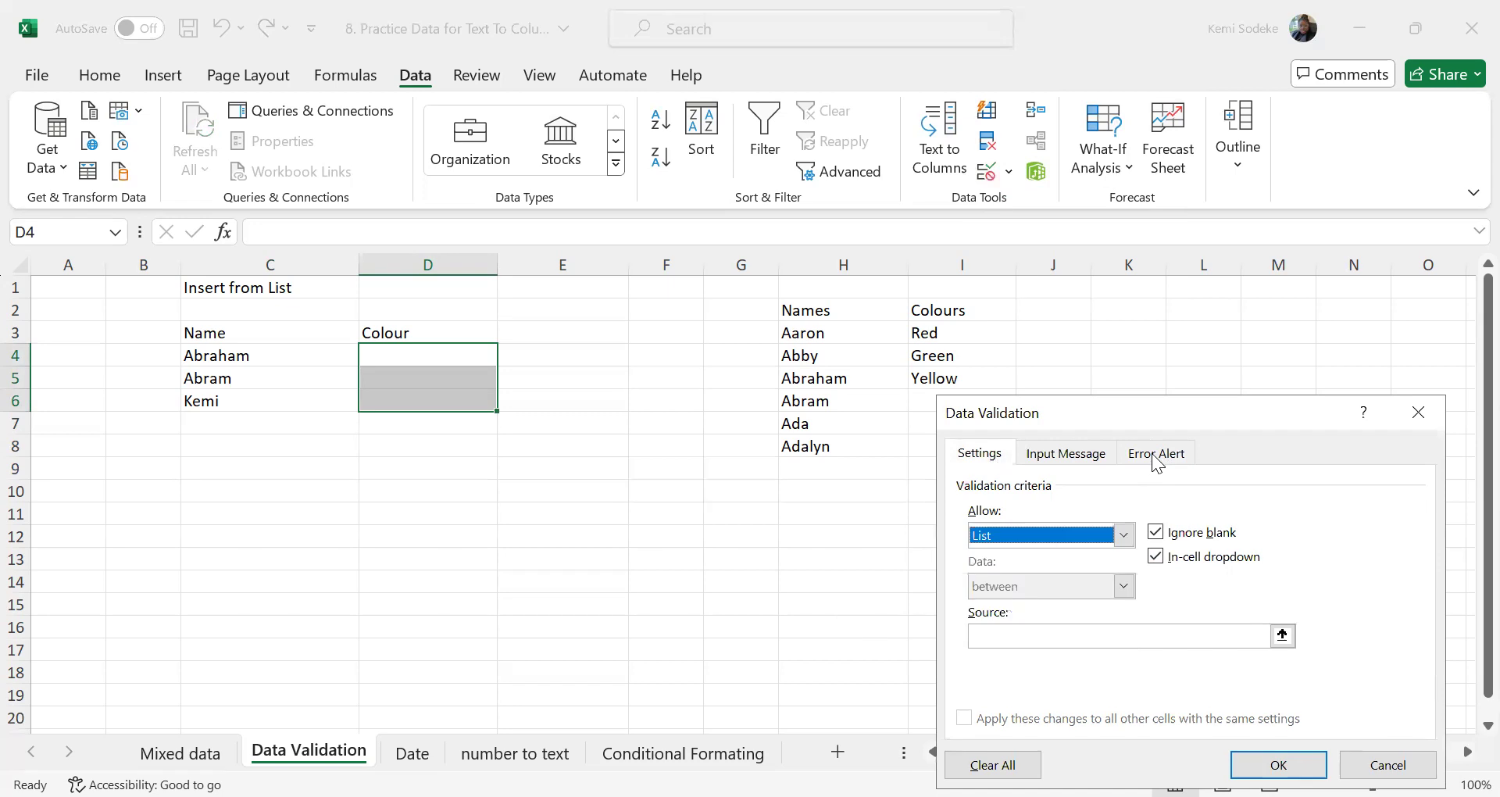
{"action": "left_click", "coordinate": [1155, 459]}
{"action": "left_click", "coordinate": [760, 477]}
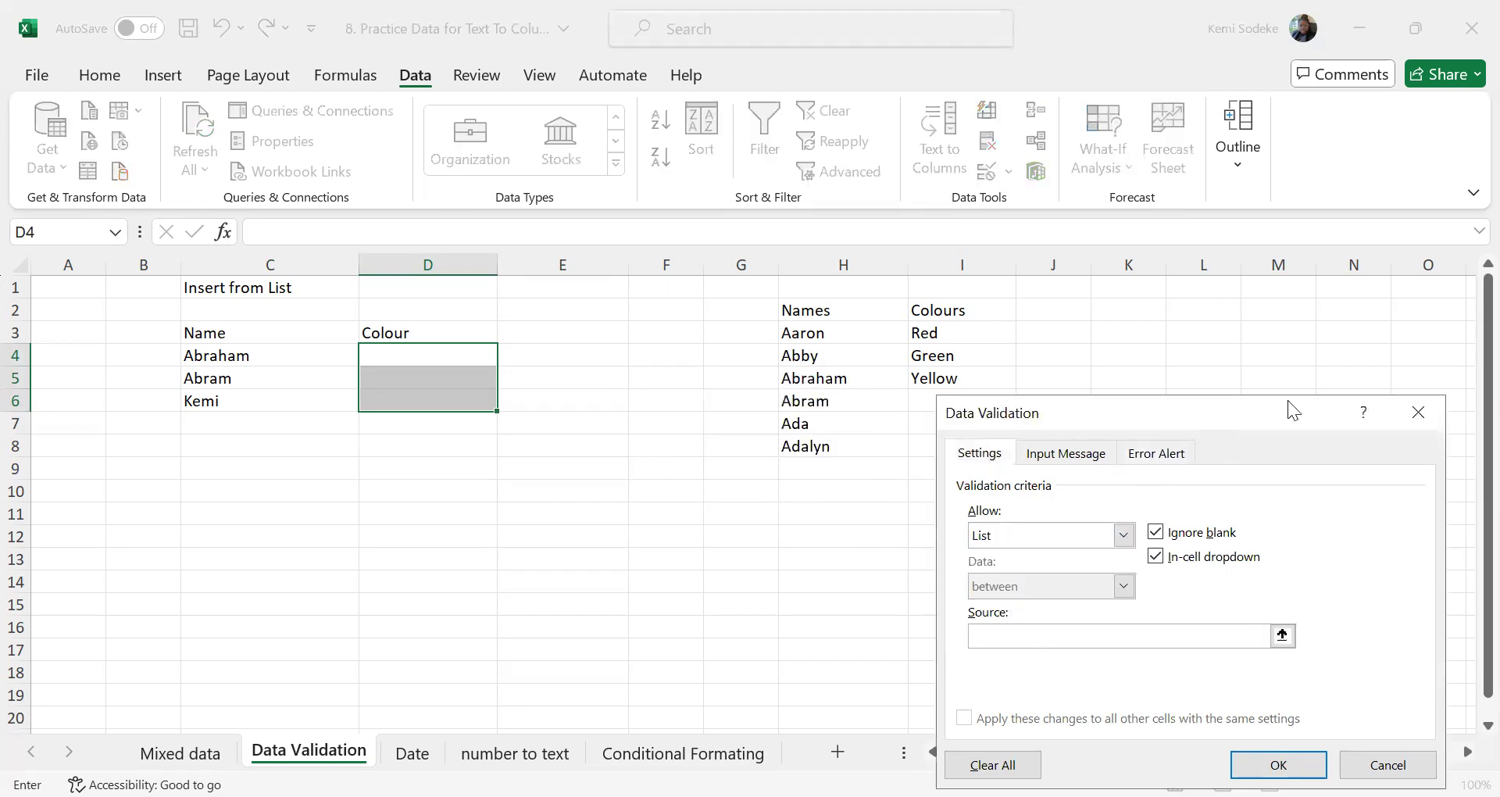
{"action": "left_click_drag", "start_coordinate": [1287, 400], "coordinate": [1396, 383]}
{"action": "left_click", "coordinate": [950, 336]}
{"action": "left_click_drag", "start_coordinate": [952, 373], "coordinate": [953, 377]}
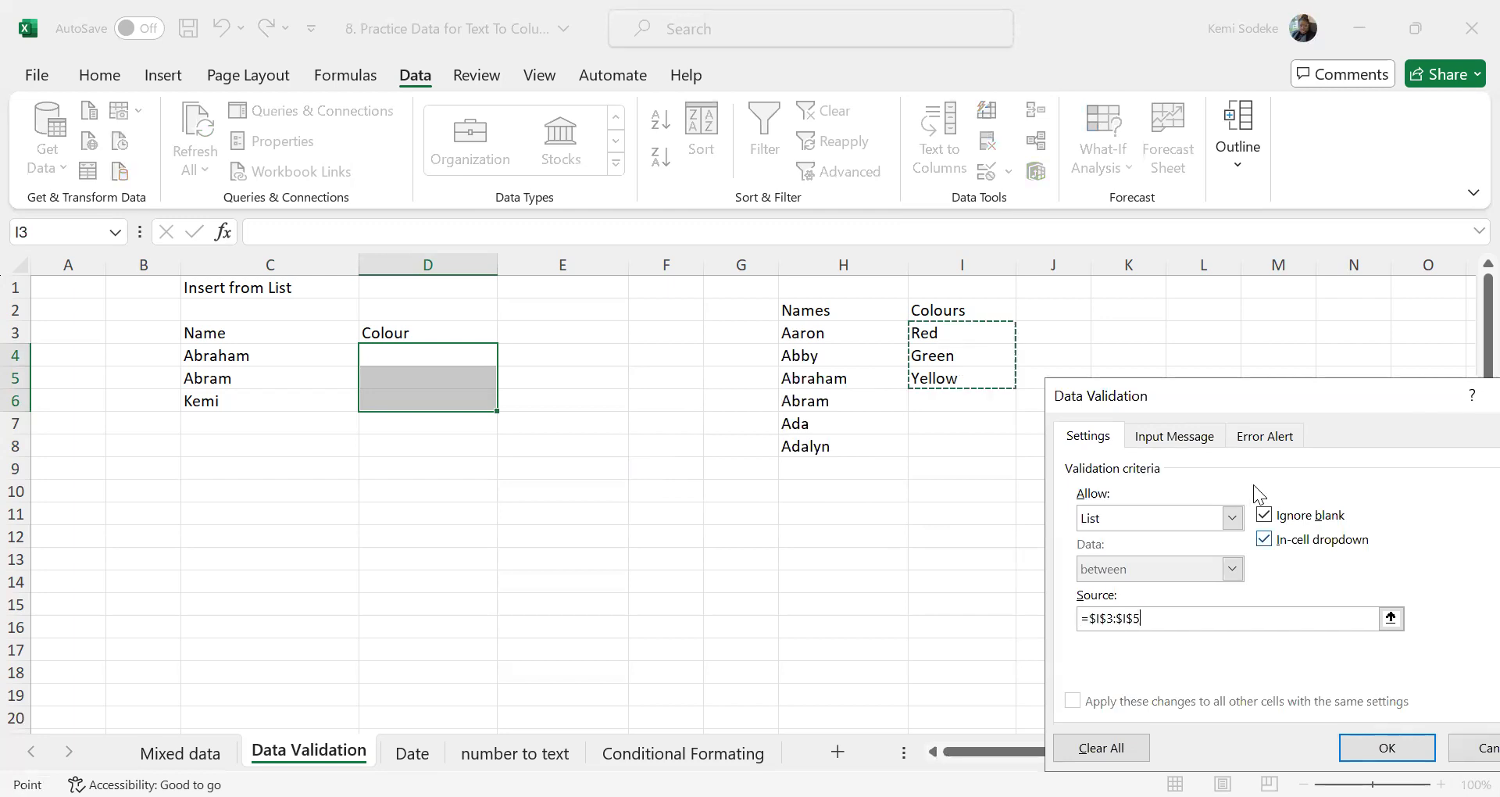
Set the error alert to Information style with the message "Is this correct" and apply the validation
{"action": "left_click", "coordinate": [1278, 444]}
{"action": "left_click", "coordinate": [1259, 552]}
{"action": "left_click", "coordinate": [1153, 607]}
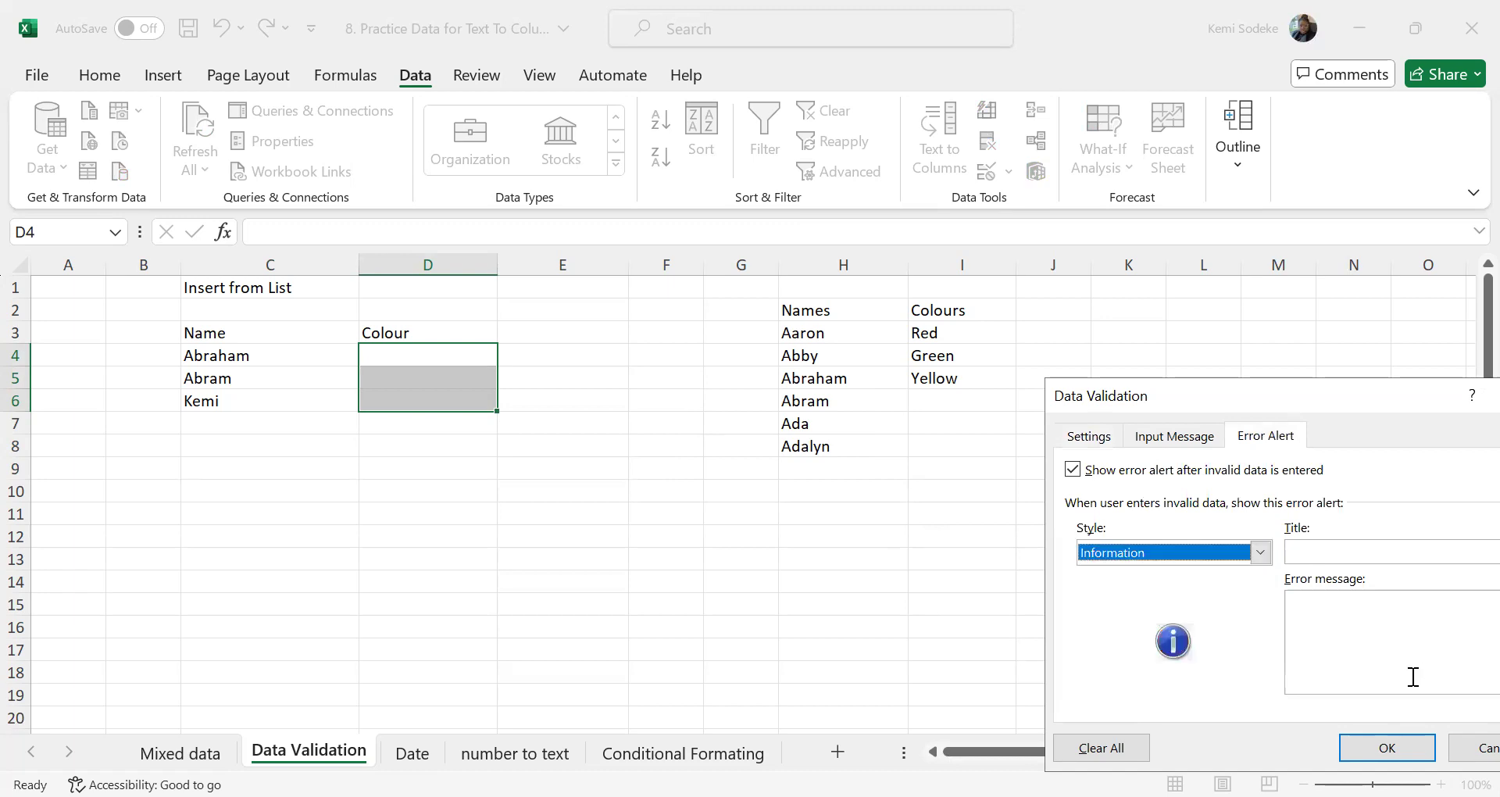
{"action": "left_click", "coordinate": [1320, 617]}
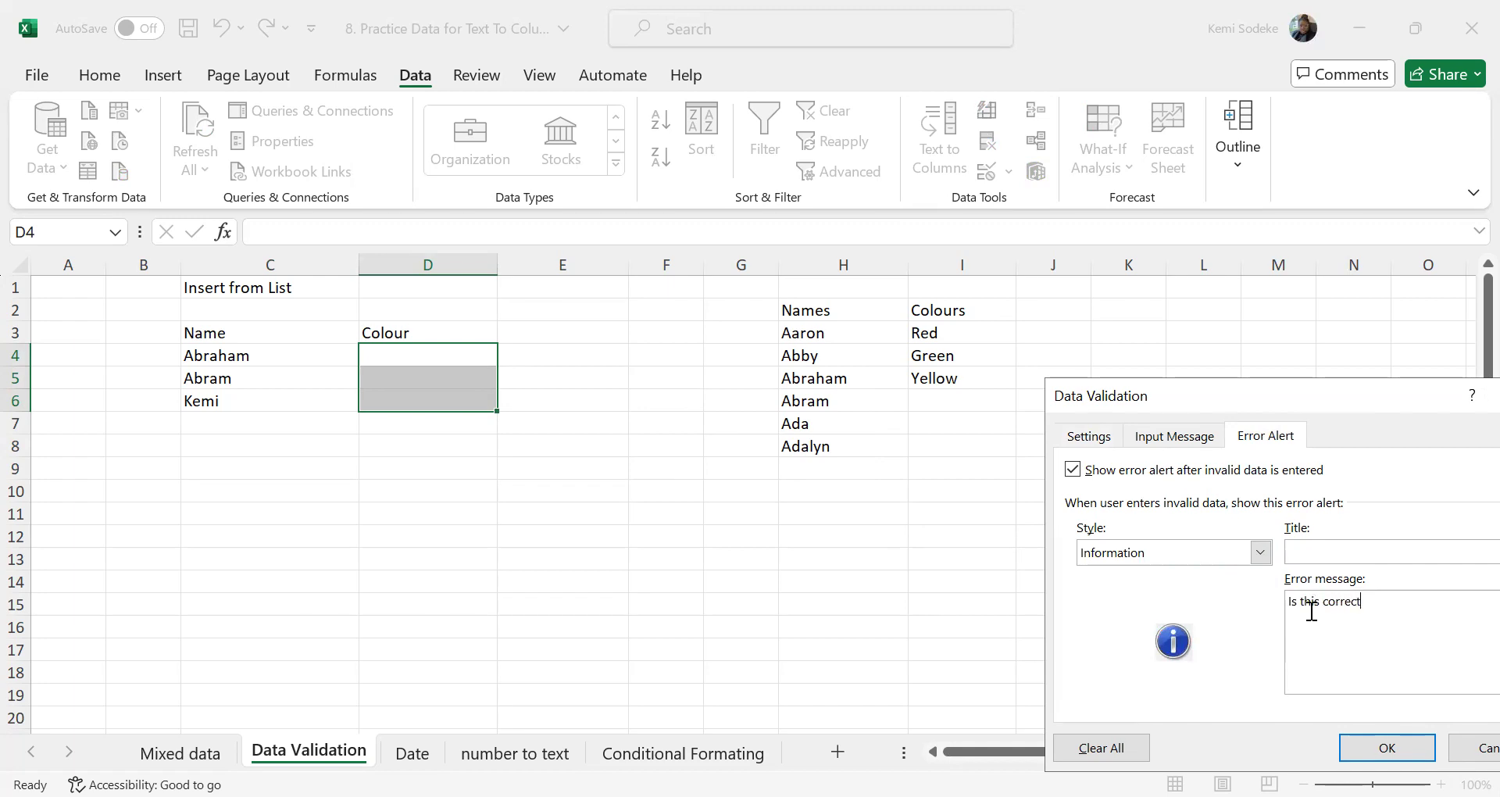
{"action": "left_click", "coordinate": [1386, 747]}
Fill cell D4 with Green from its in-cell dropdown list
{"action": "left_click", "coordinate": [843, 649]}
{"action": "left_click", "coordinate": [395, 352]}
{"action": "left_click", "coordinate": [508, 356]}
{"action": "left_click", "coordinate": [400, 397]}
Enter the unlisted colour Purple in D5 and accept it despite the information alert
{"action": "left_click", "coordinate": [402, 381]}
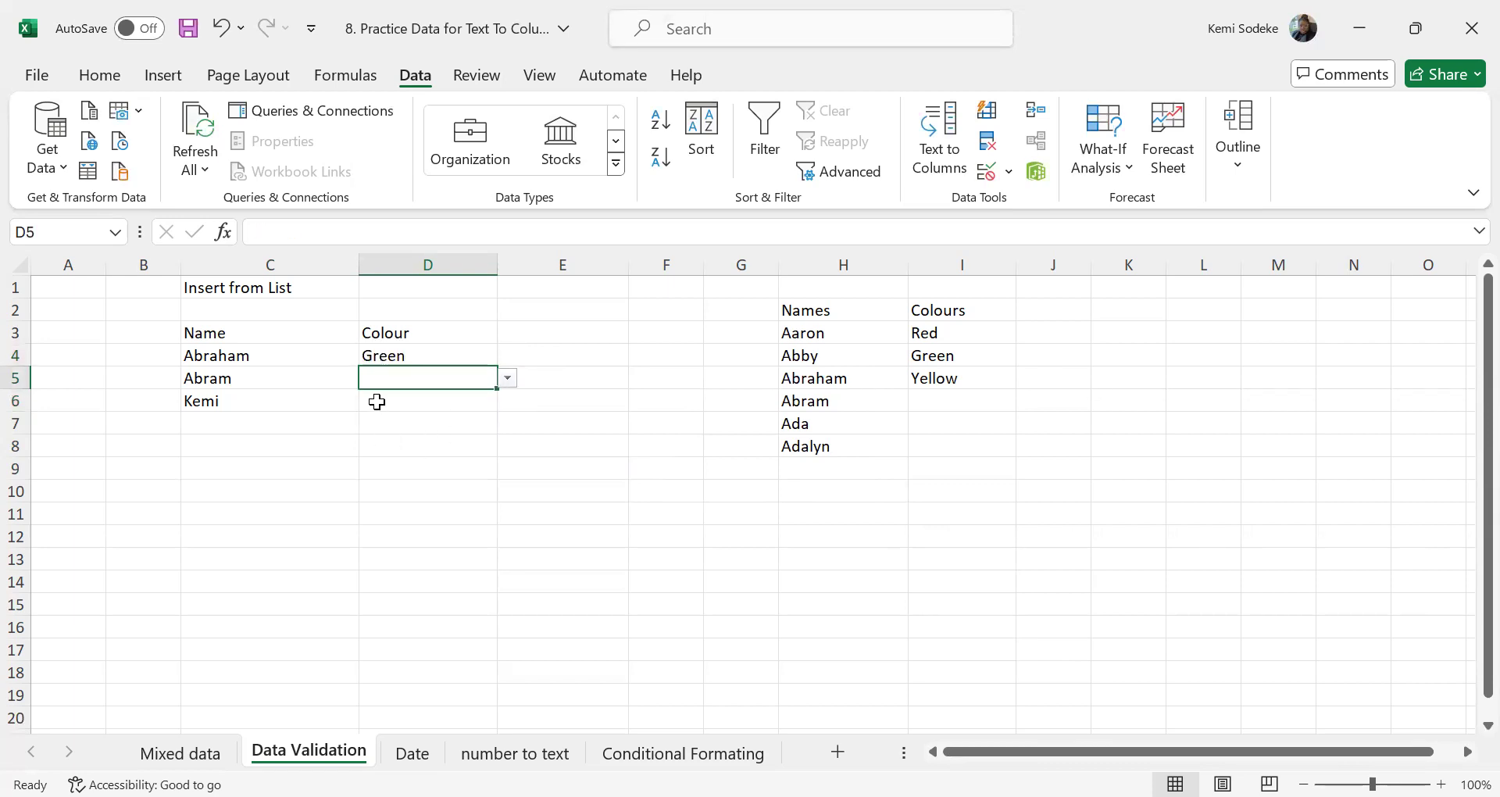
{"action": "type", "text": "Purple"}
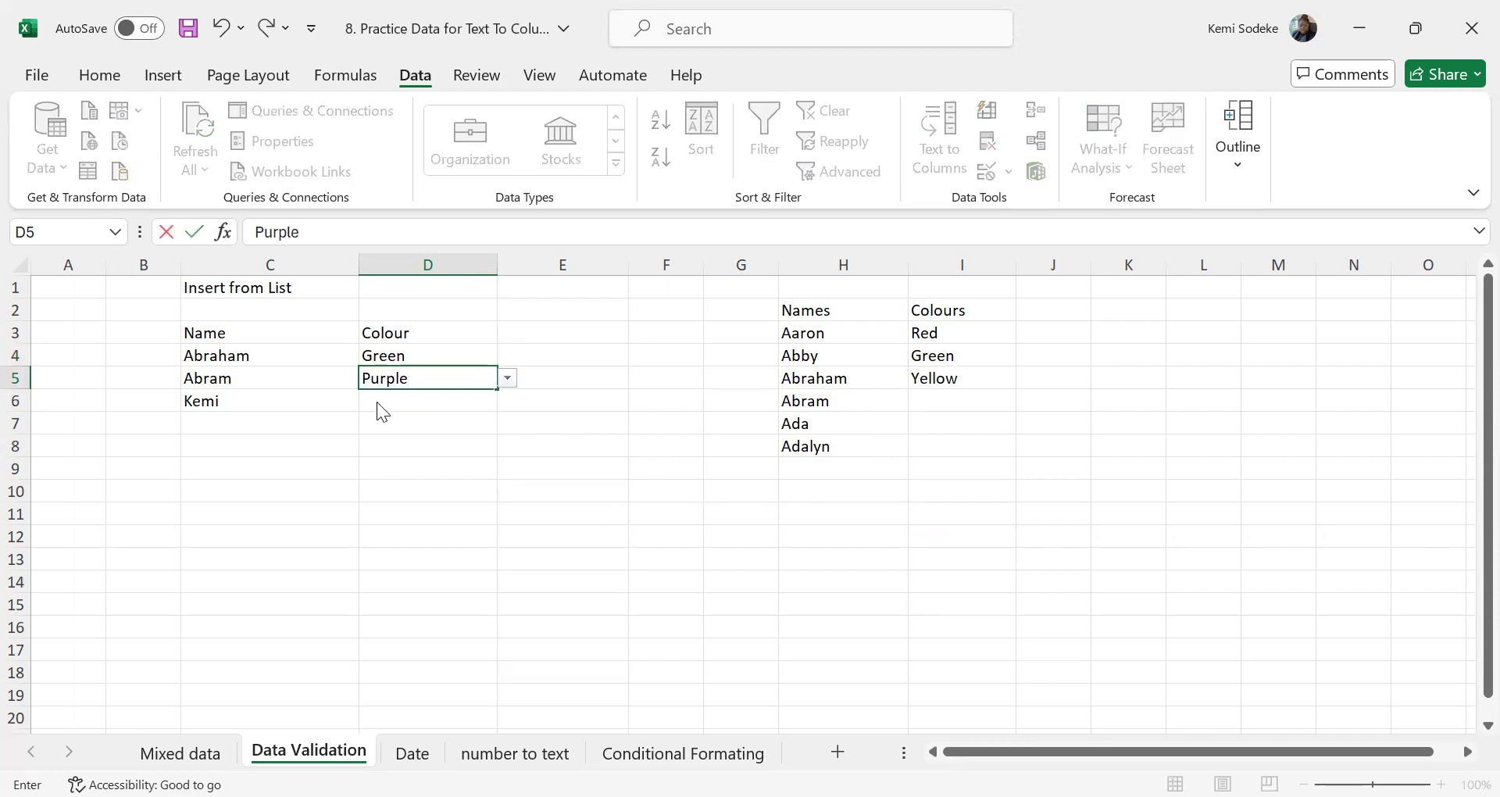
{"action": "key", "text": "Return"}
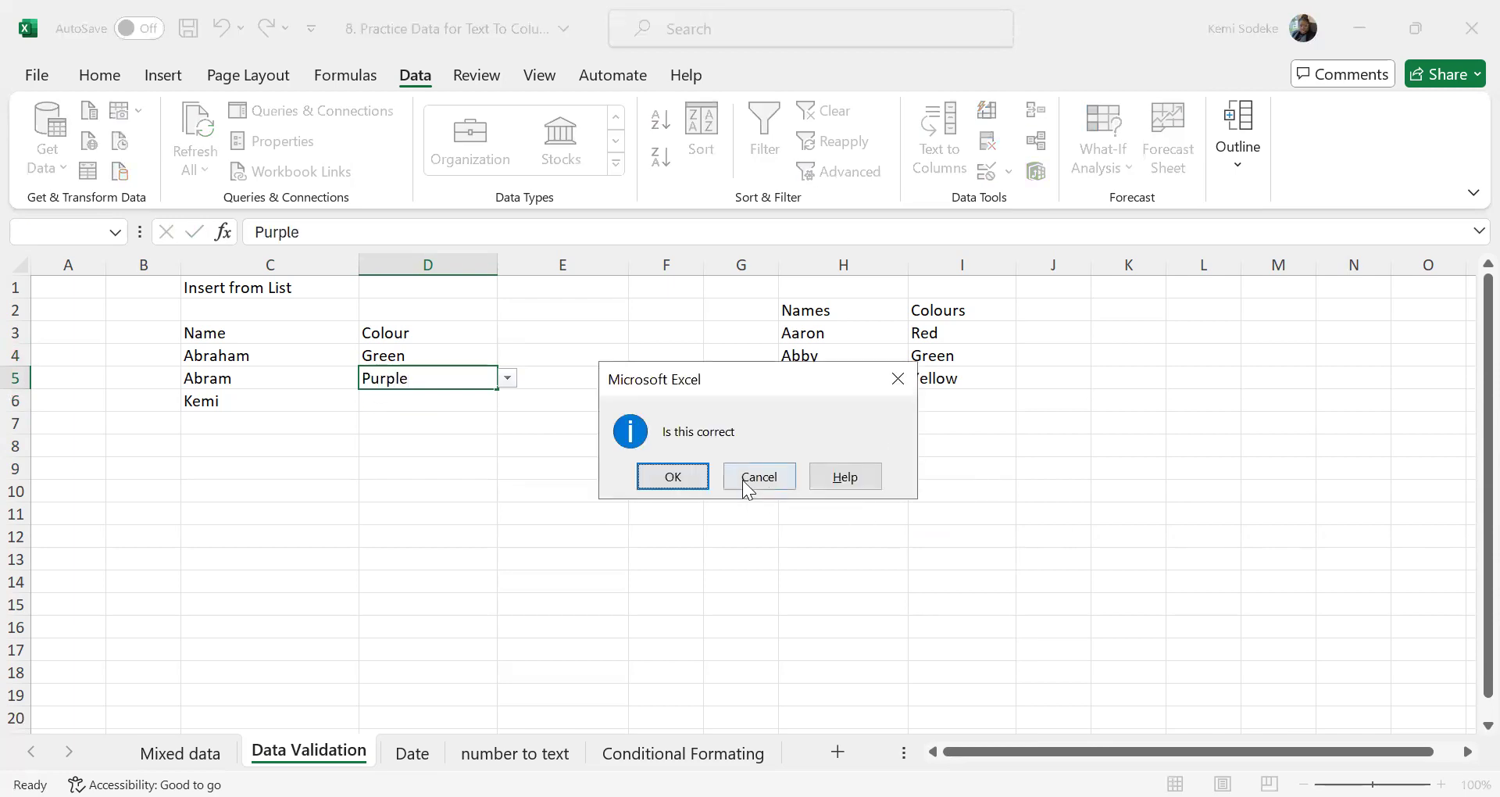
{"action": "left_click", "coordinate": [672, 475]}
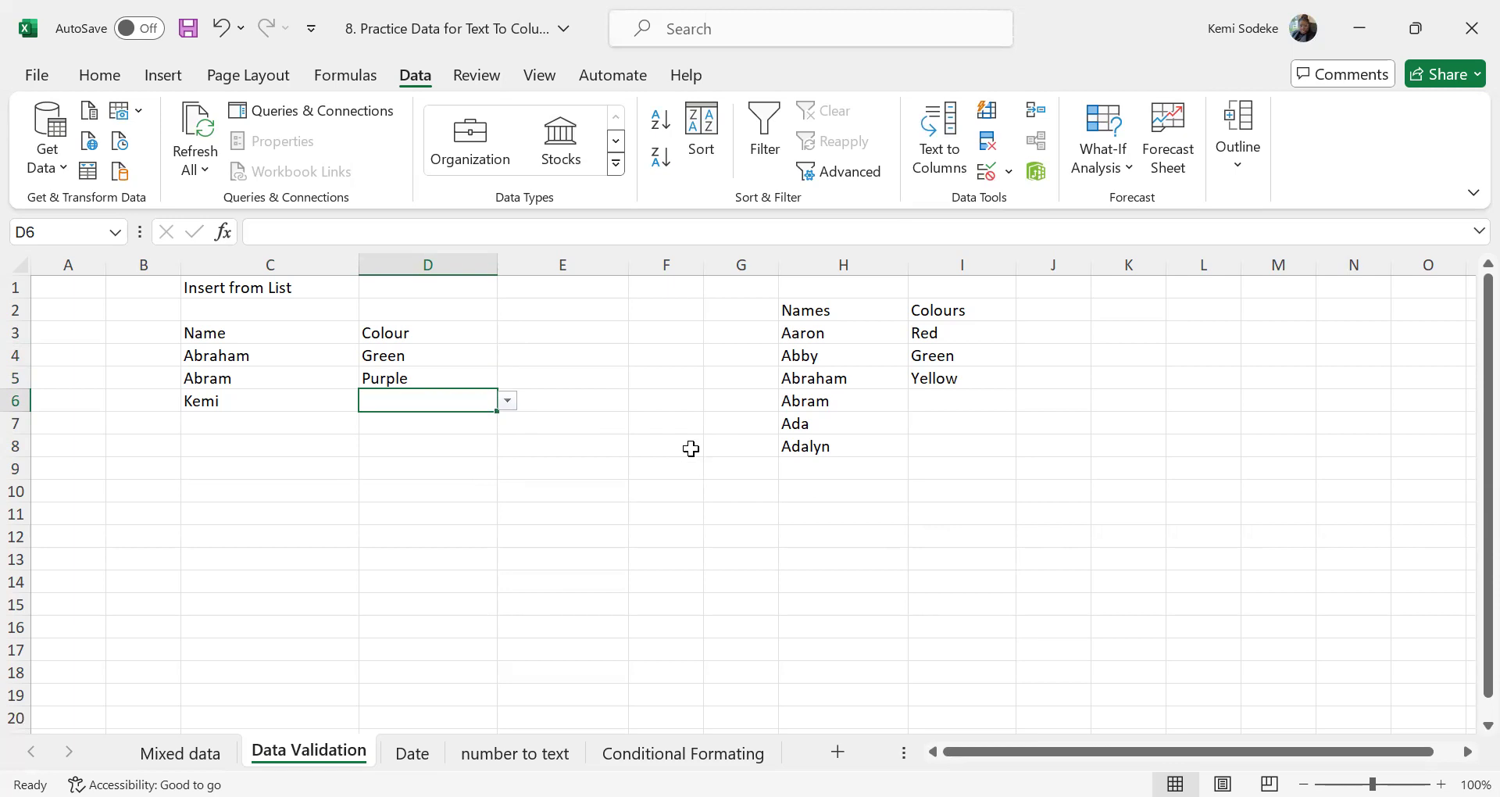
Switch to the Date worksheet
{"action": "left_click", "coordinate": [410, 757]}
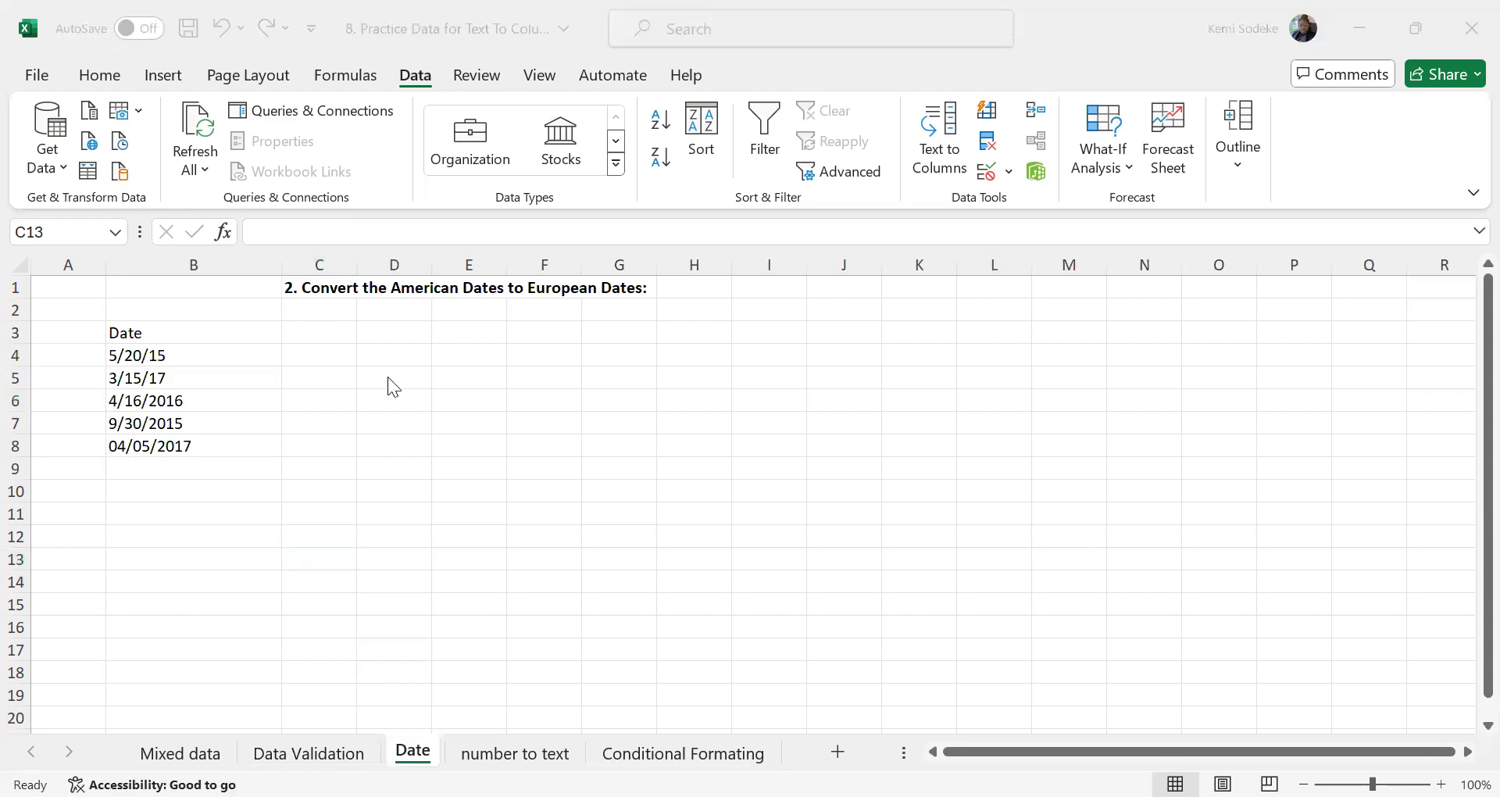
Examine the American-style dates in B4:B8 and how each month, day and year is ordered
{"action": "left_click", "coordinate": [178, 354]}
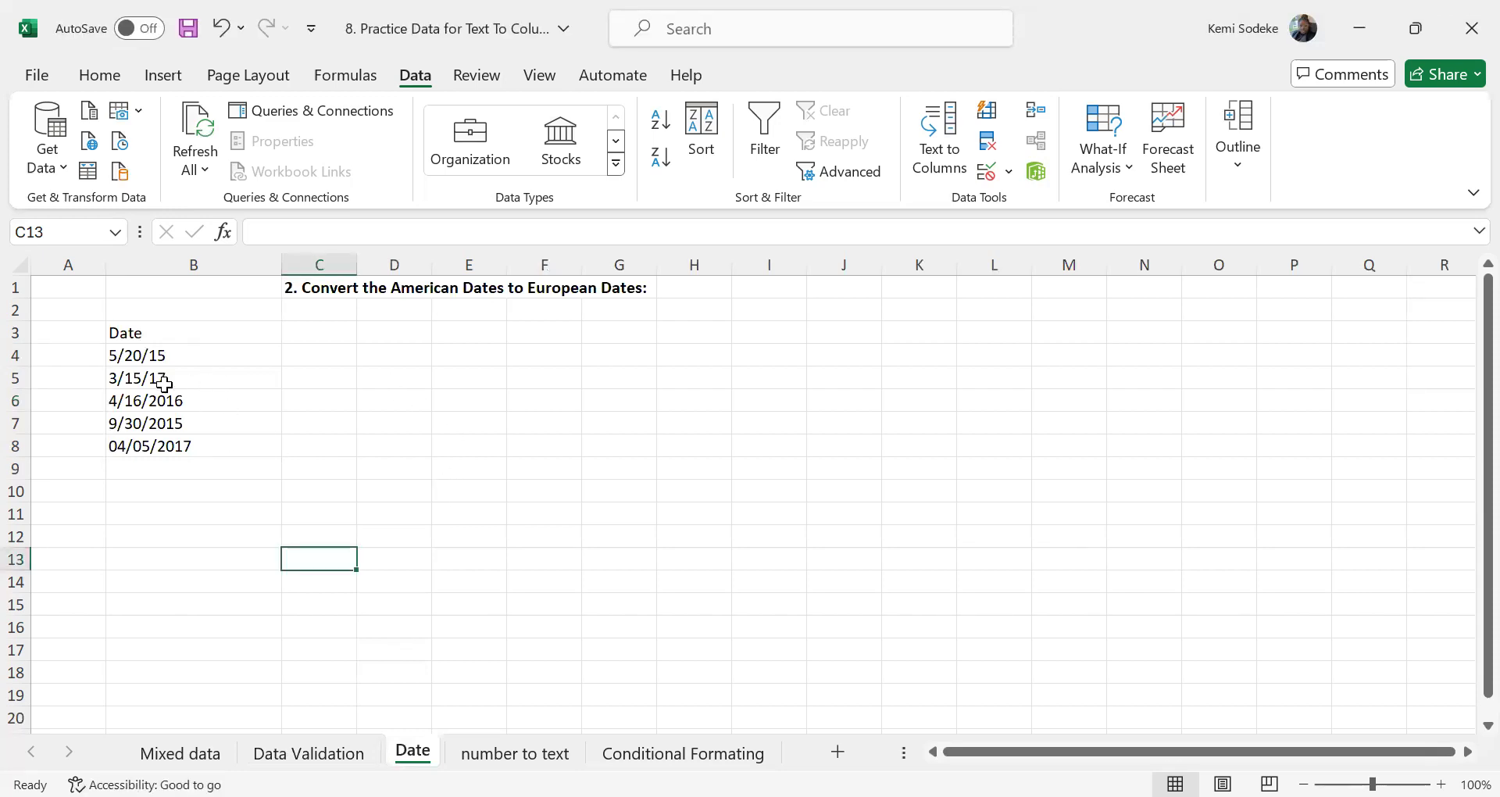
{"action": "left_click_drag", "start_coordinate": [191, 353], "coordinate": [190, 446]}
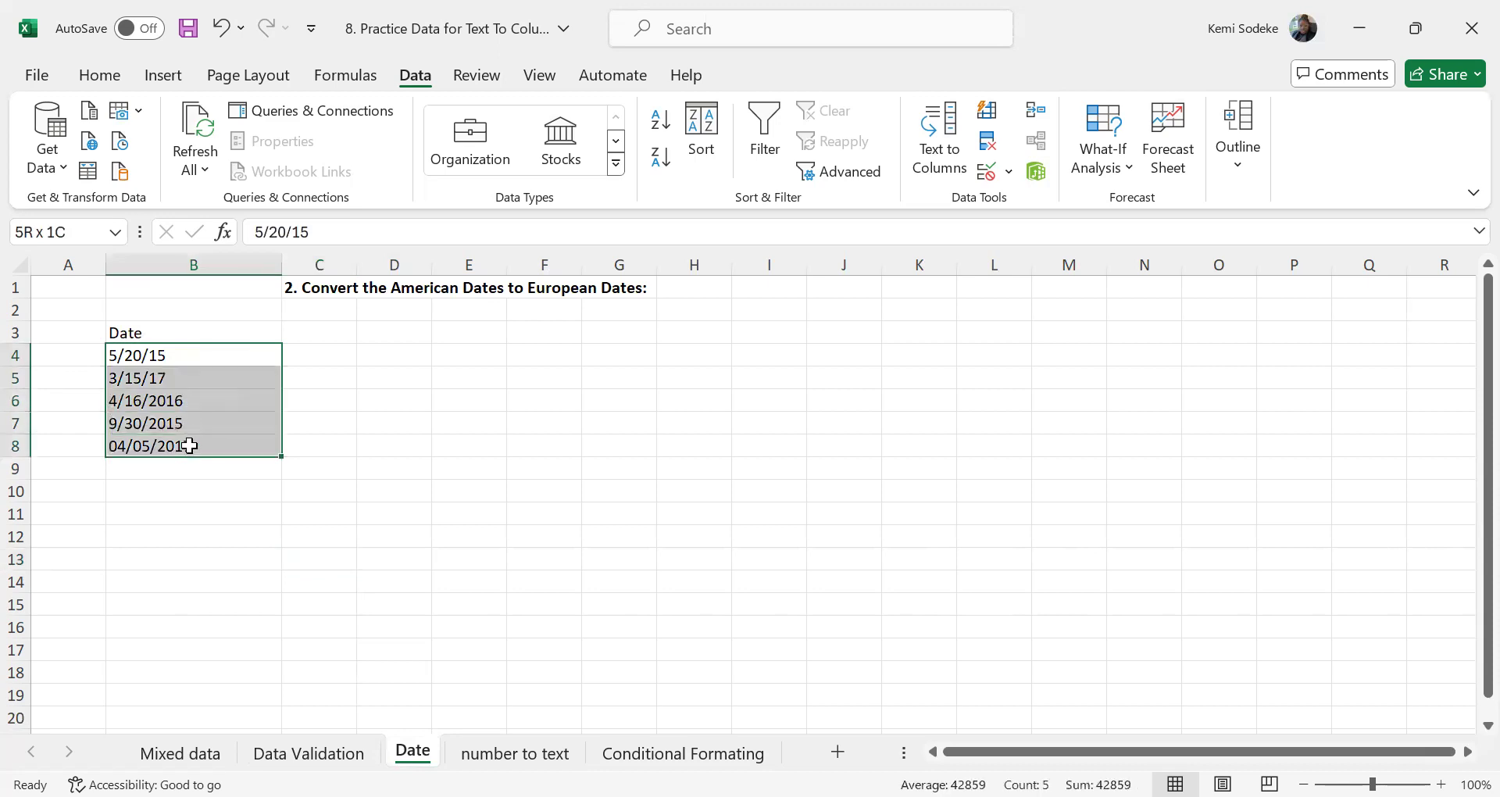
{"action": "left_click", "coordinate": [179, 511]}
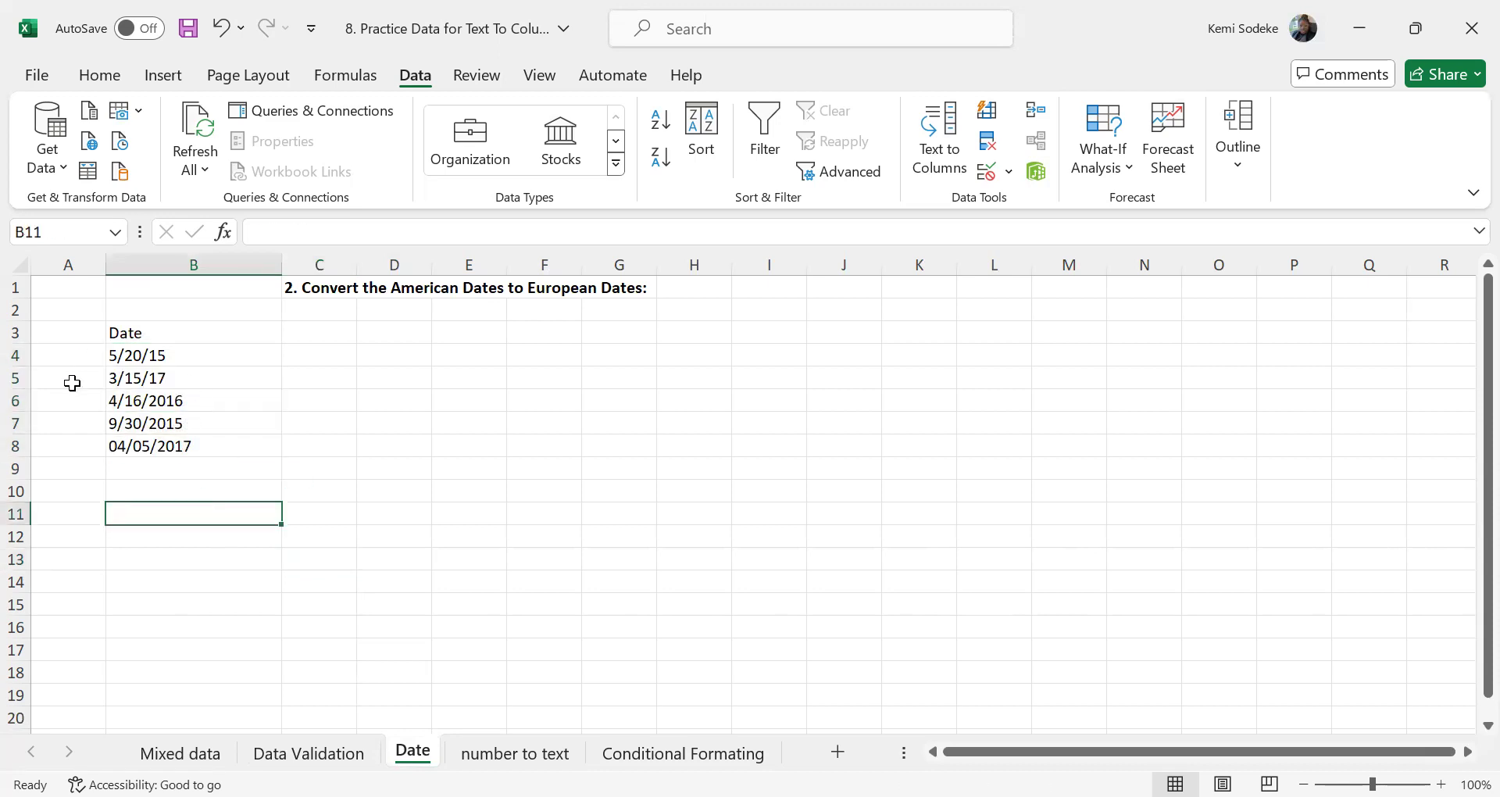
{"action": "left_click", "coordinate": [114, 359]}
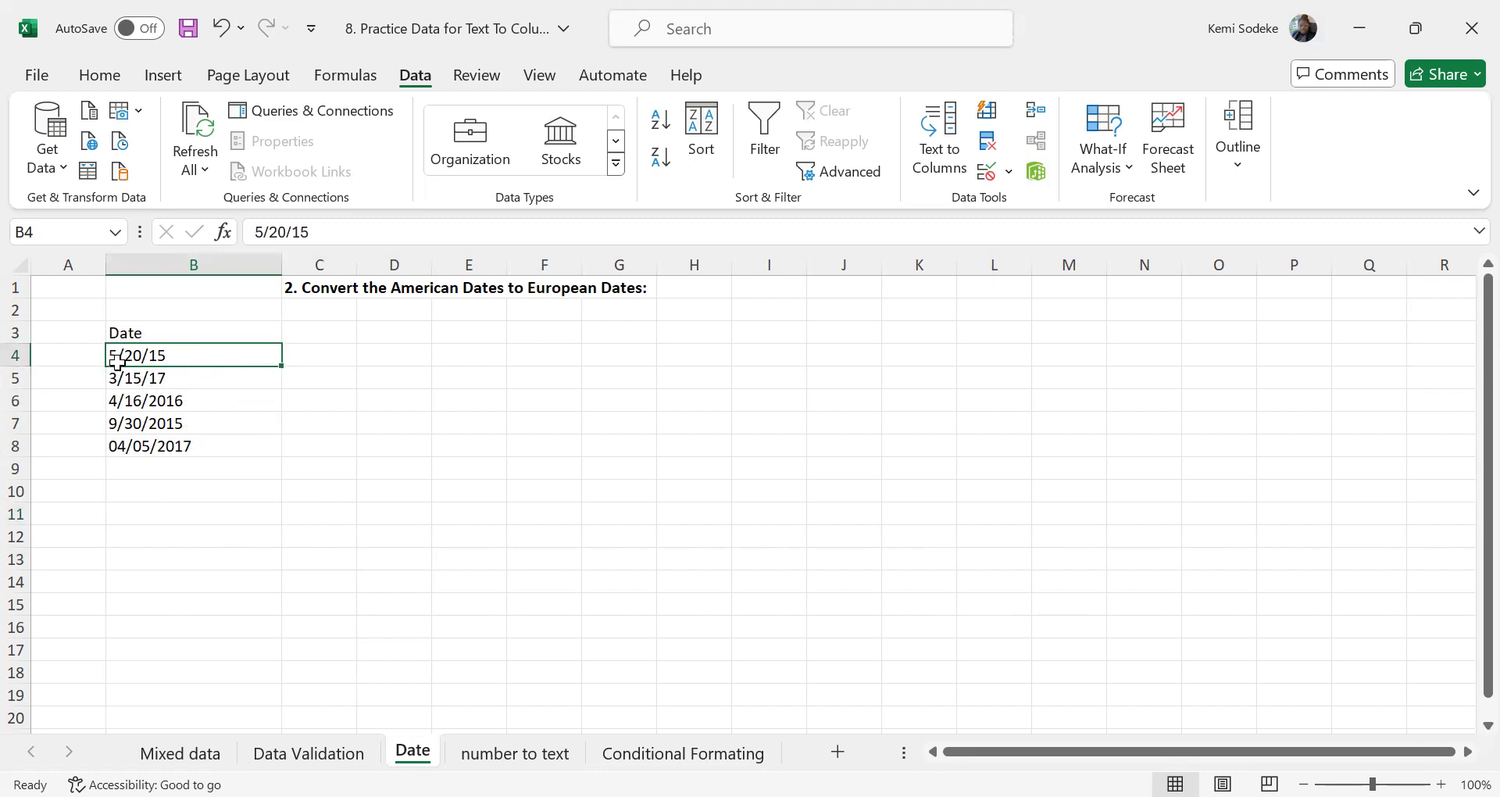
{"action": "left_click", "coordinate": [148, 382]}
{"action": "left_click", "coordinate": [165, 405]}
{"action": "left_click", "coordinate": [147, 426]}
{"action": "left_click", "coordinate": [155, 444]}
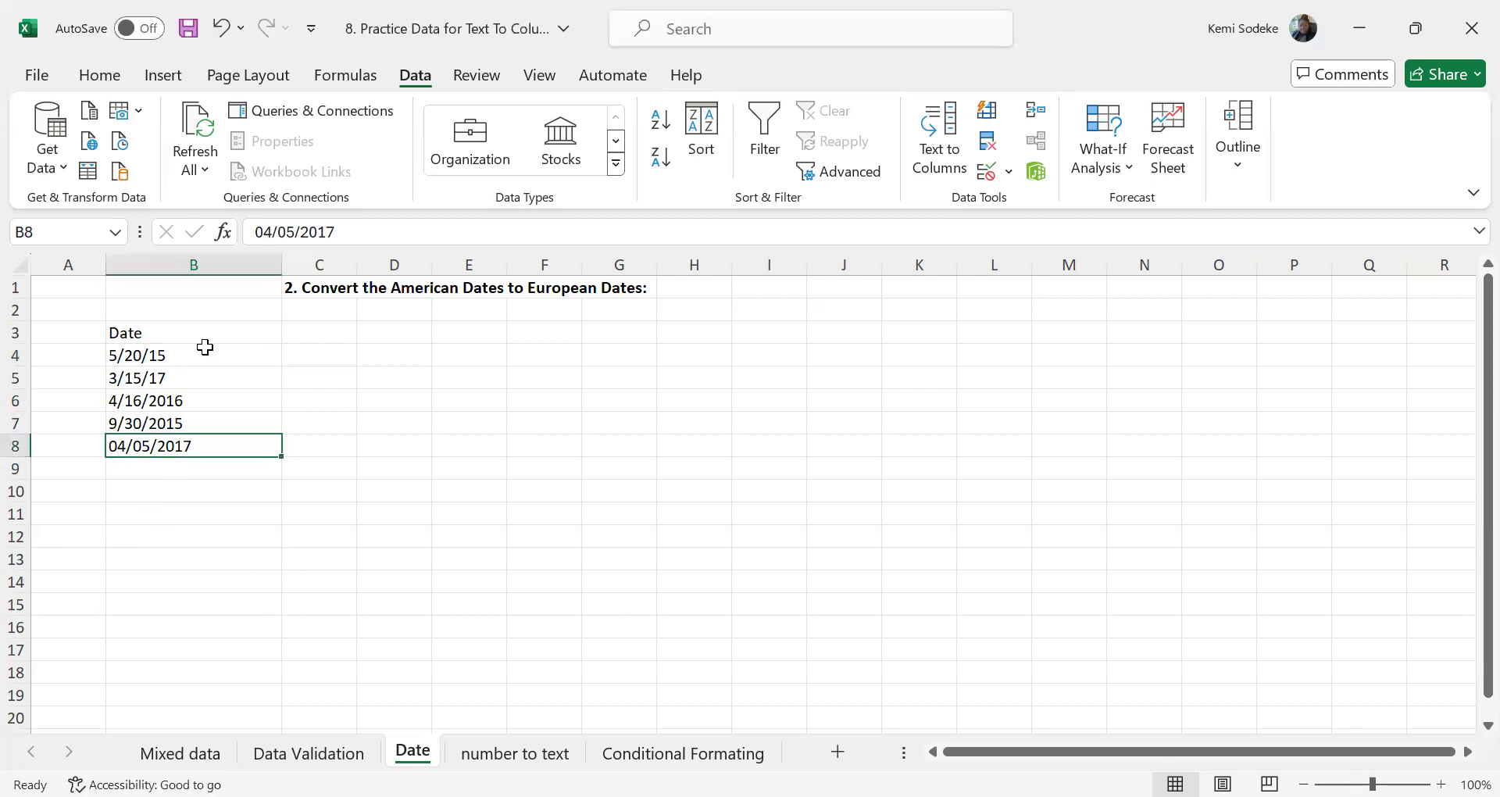
Start Text to Columns on B4:B8 as Delimited, turning off the Space and Comma delimiters and clearing the Other character
{"action": "left_click_drag", "start_coordinate": [197, 361], "coordinate": [182, 446]}
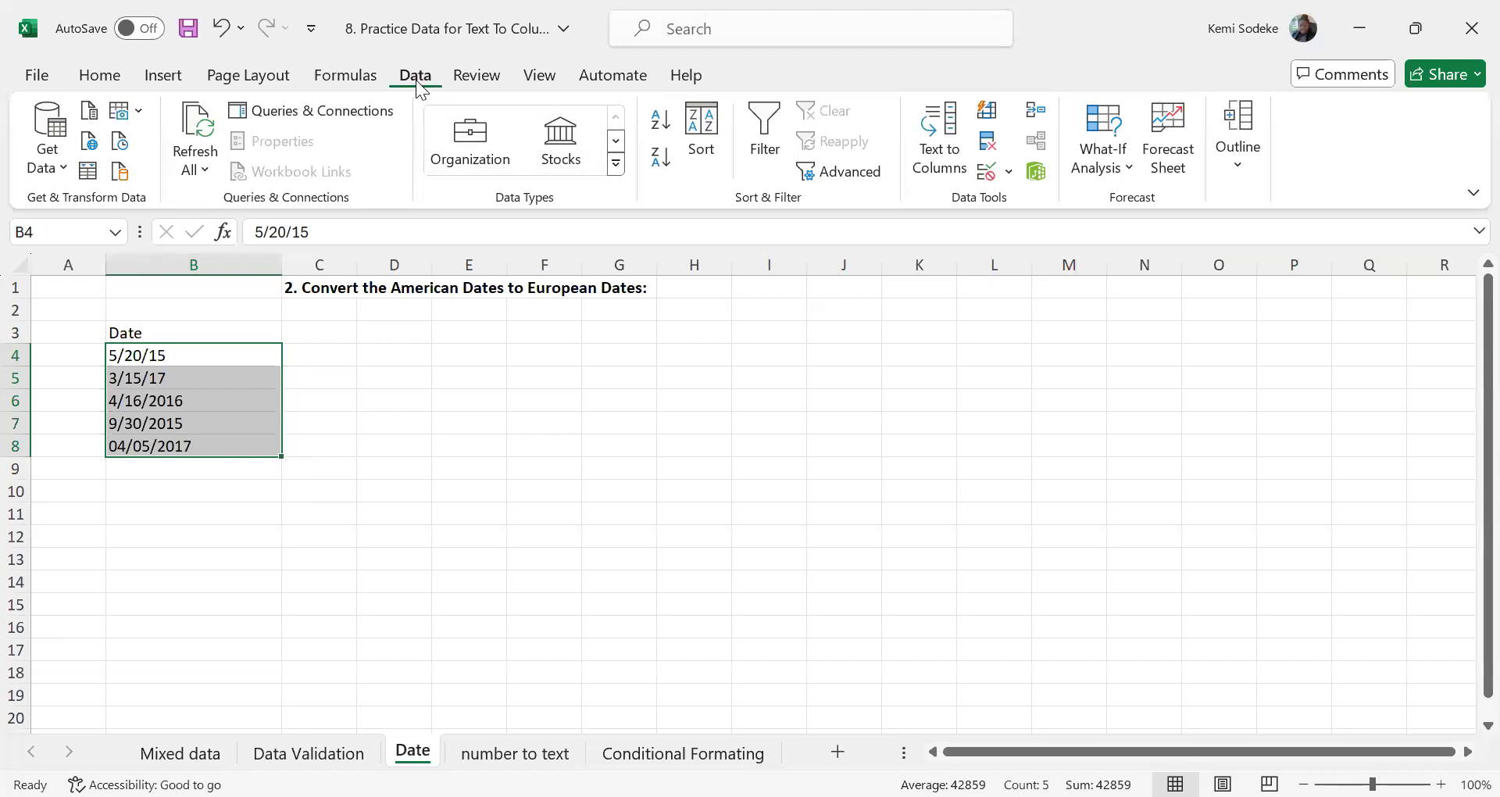
{"action": "left_click", "coordinate": [954, 138]}
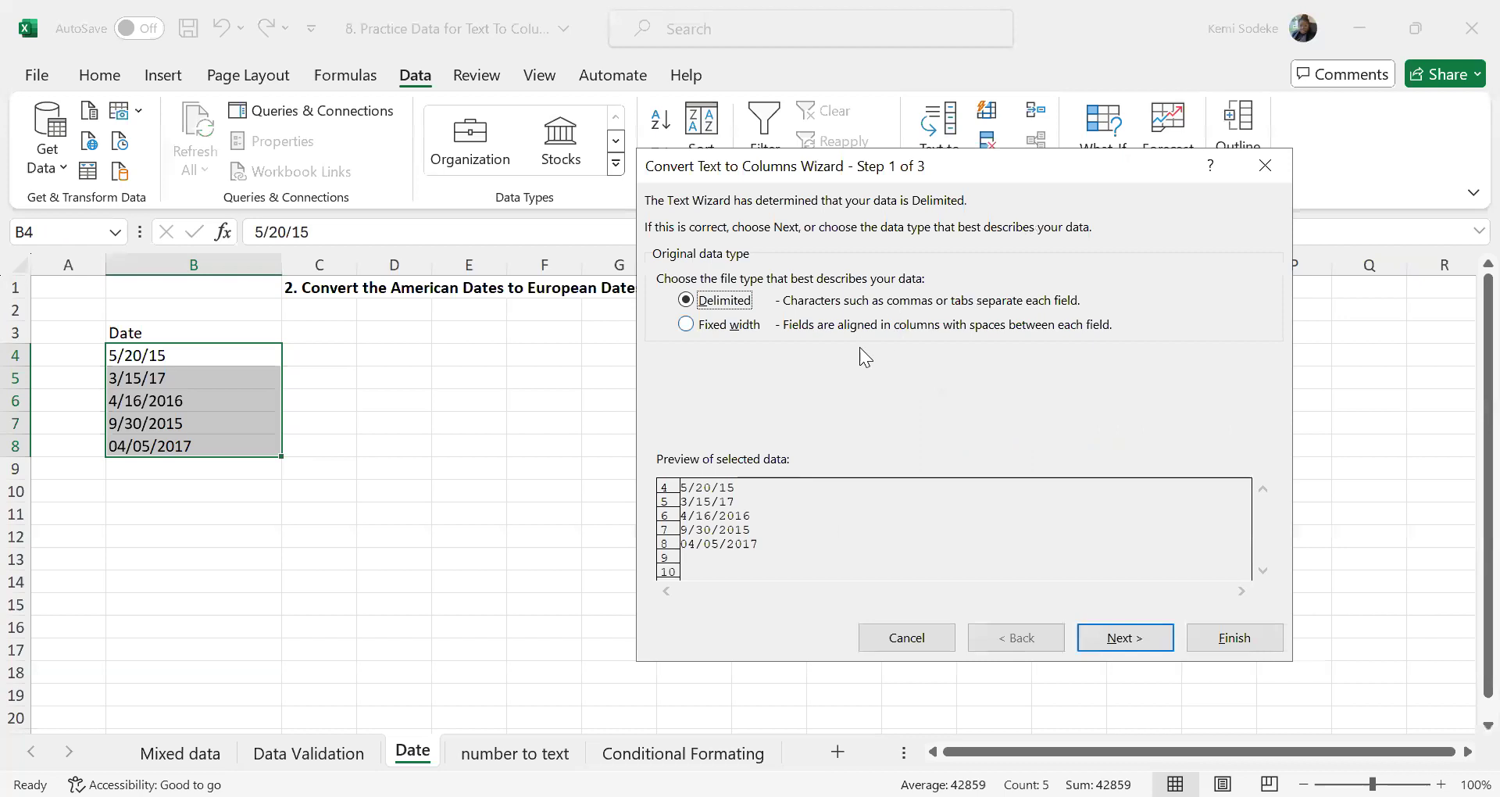
{"action": "left_click", "coordinate": [1129, 644]}
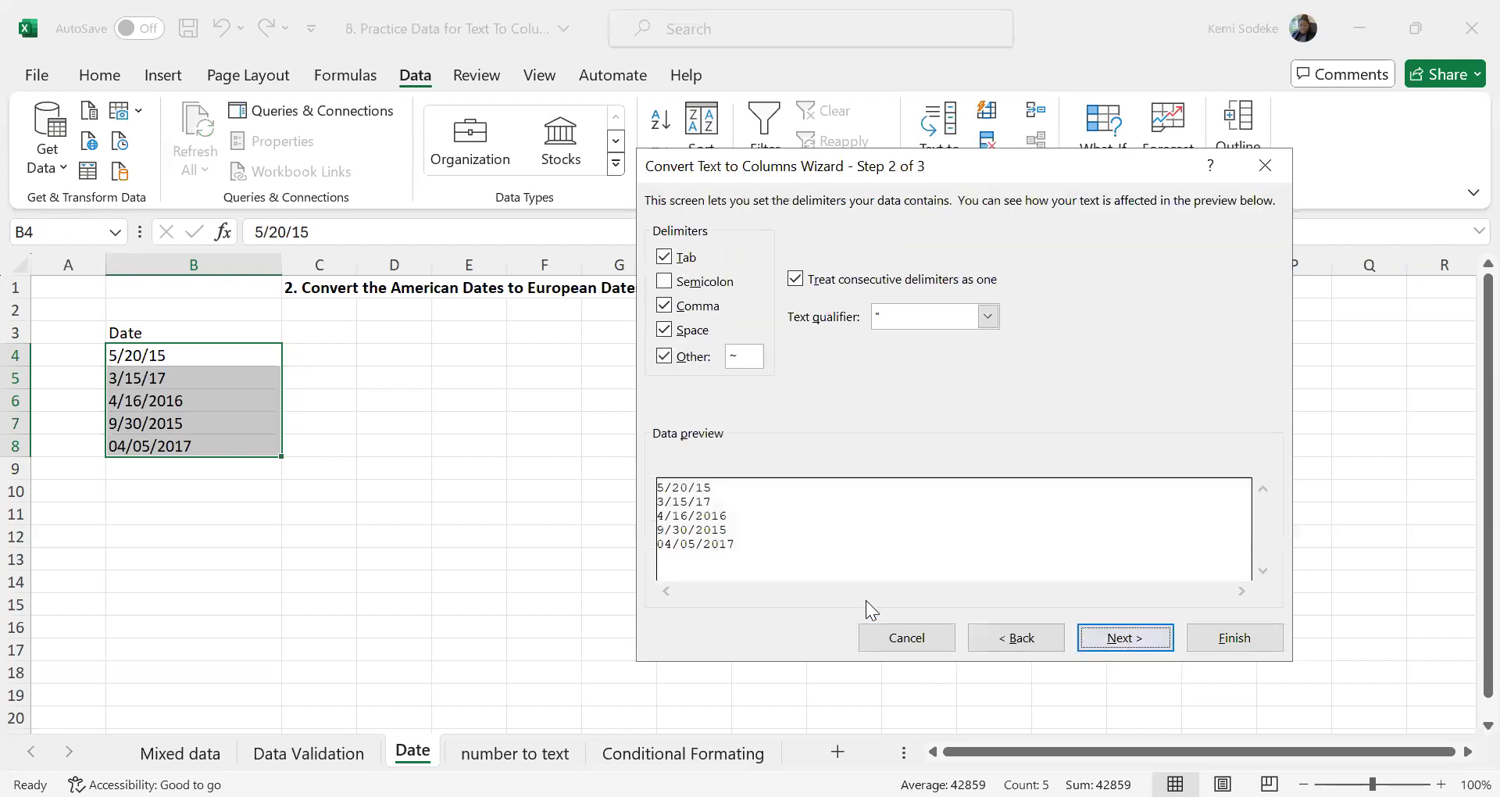
{"action": "left_click", "coordinate": [664, 330]}
{"action": "left_click", "coordinate": [664, 357]}
{"action": "left_click", "coordinate": [664, 307]}
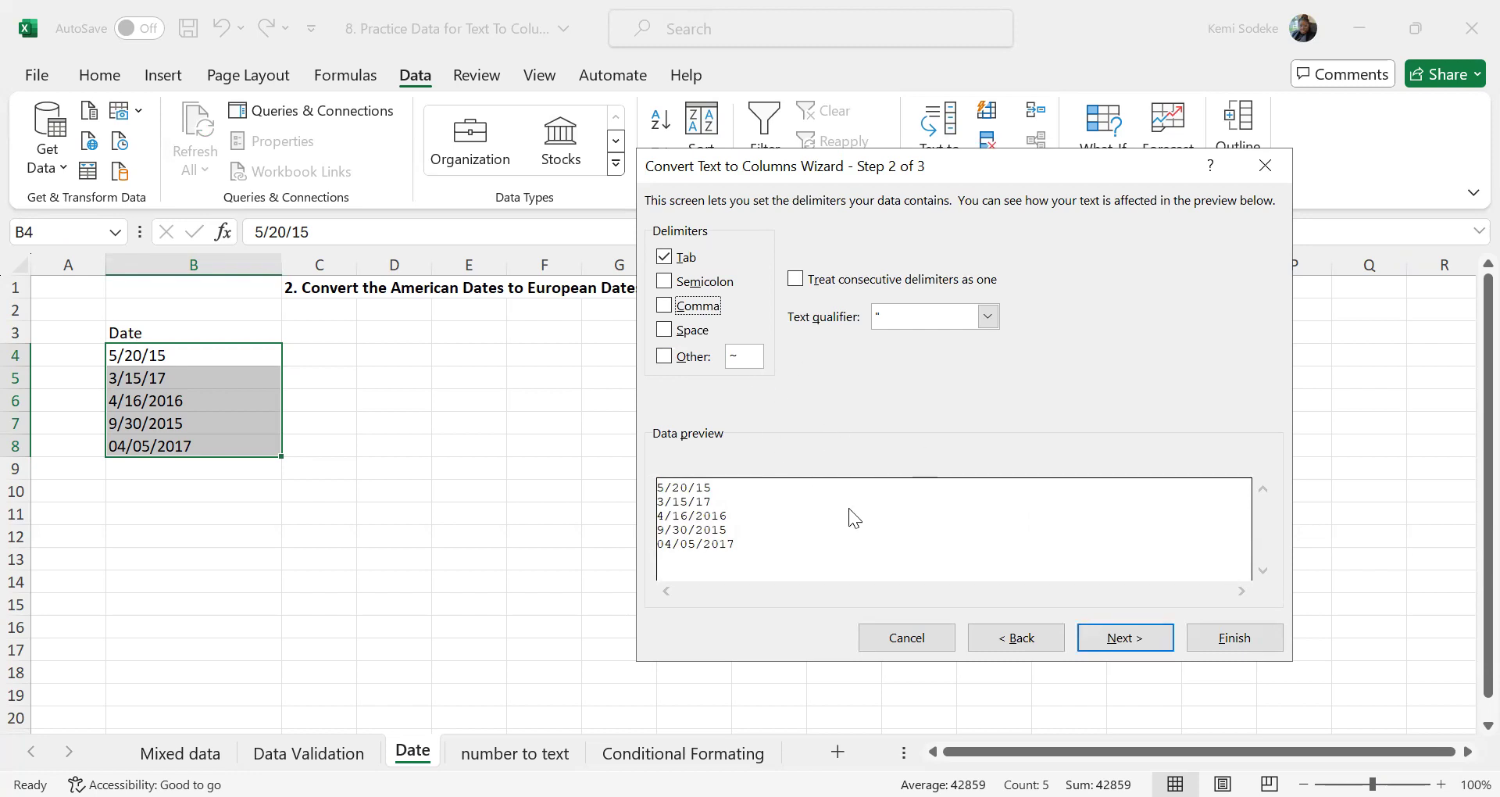
{"action": "left_click", "coordinate": [681, 356]}
{"action": "key", "text": "BackSpace"}
{"action": "left_click", "coordinate": [1124, 642]}
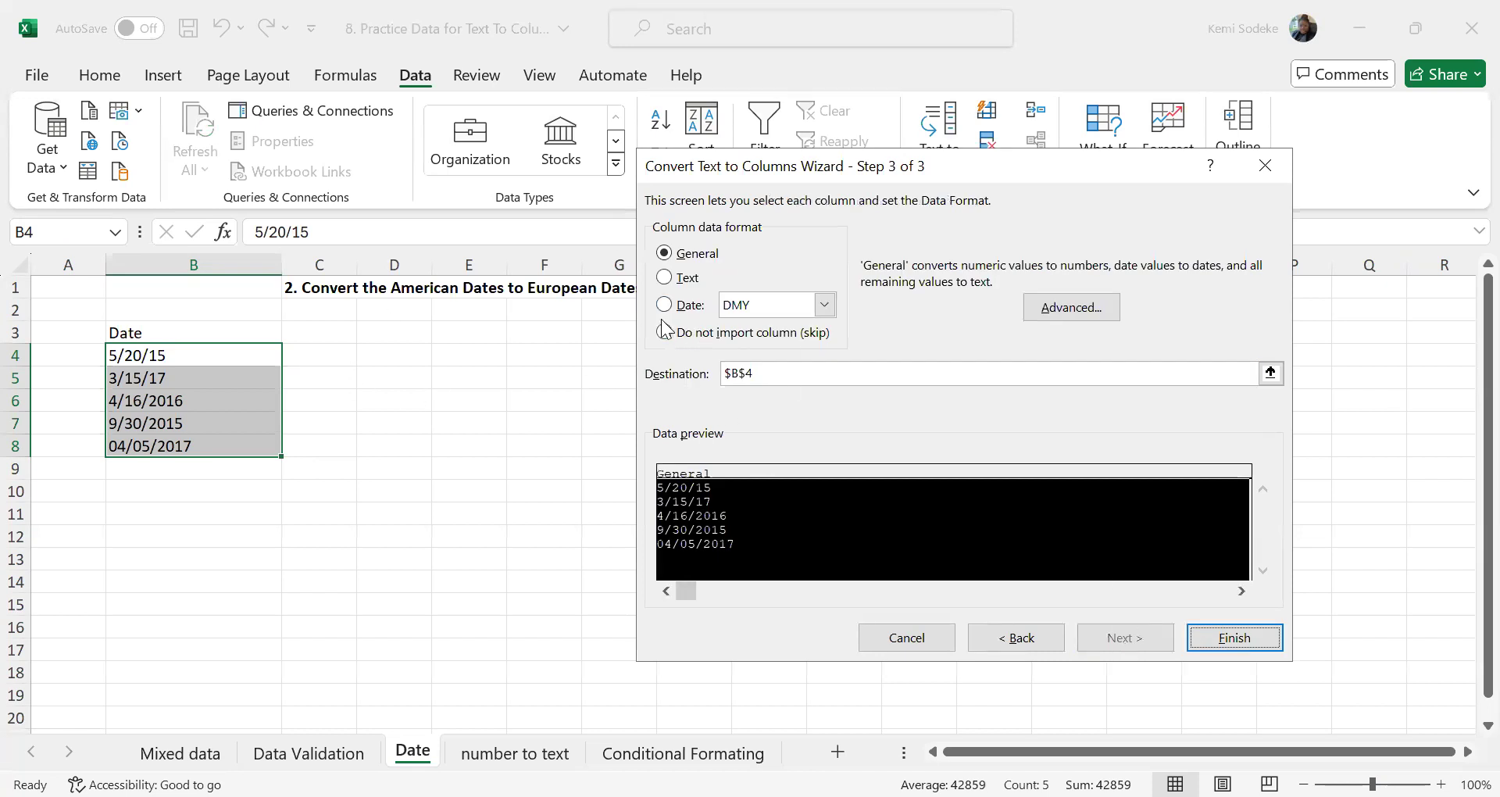
Convert the B4:B8 column in place with the Date format MDY, and undo that conversion
{"action": "left_click", "coordinate": [664, 305]}
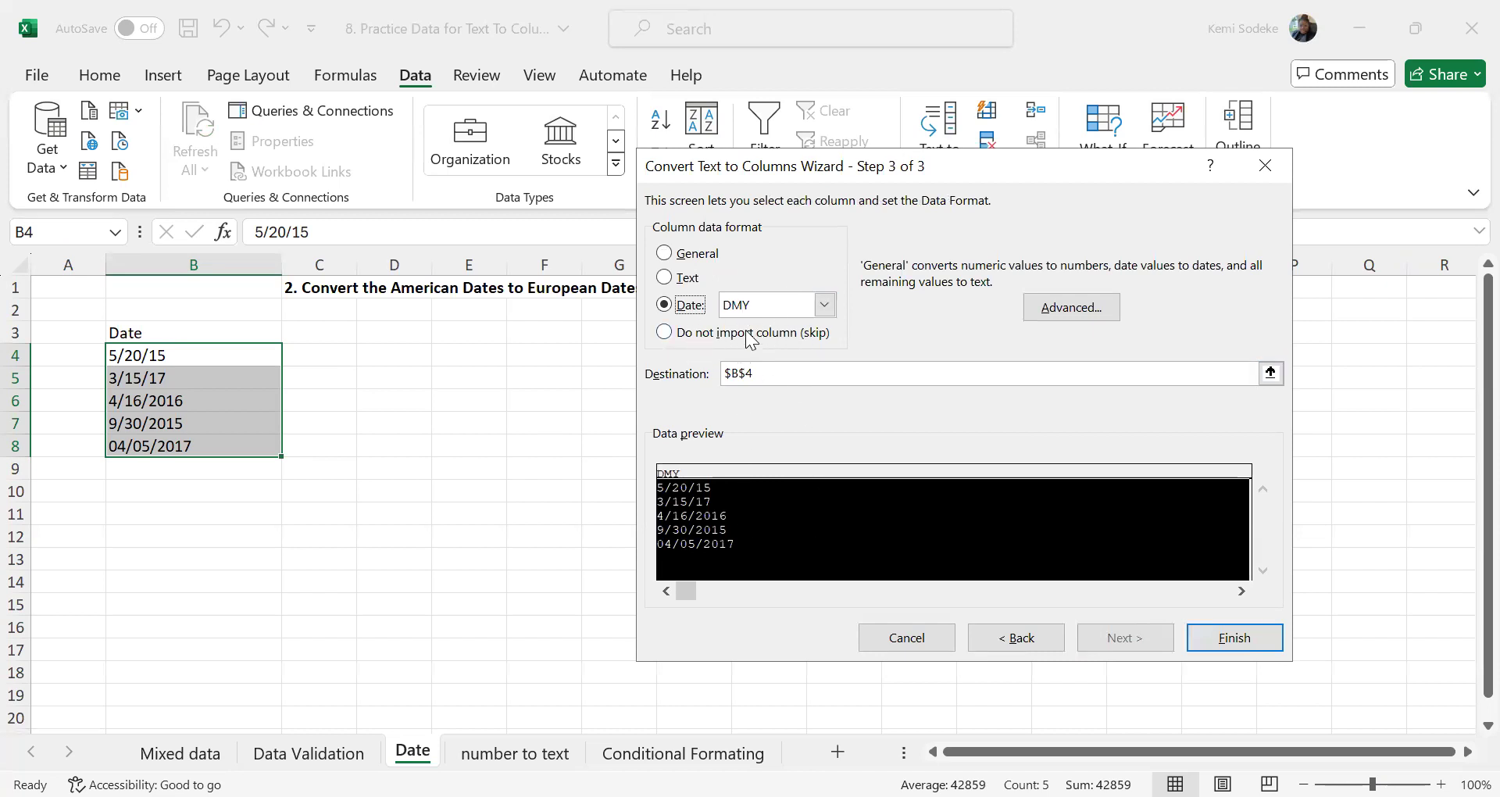
{"action": "left_click", "coordinate": [826, 308]}
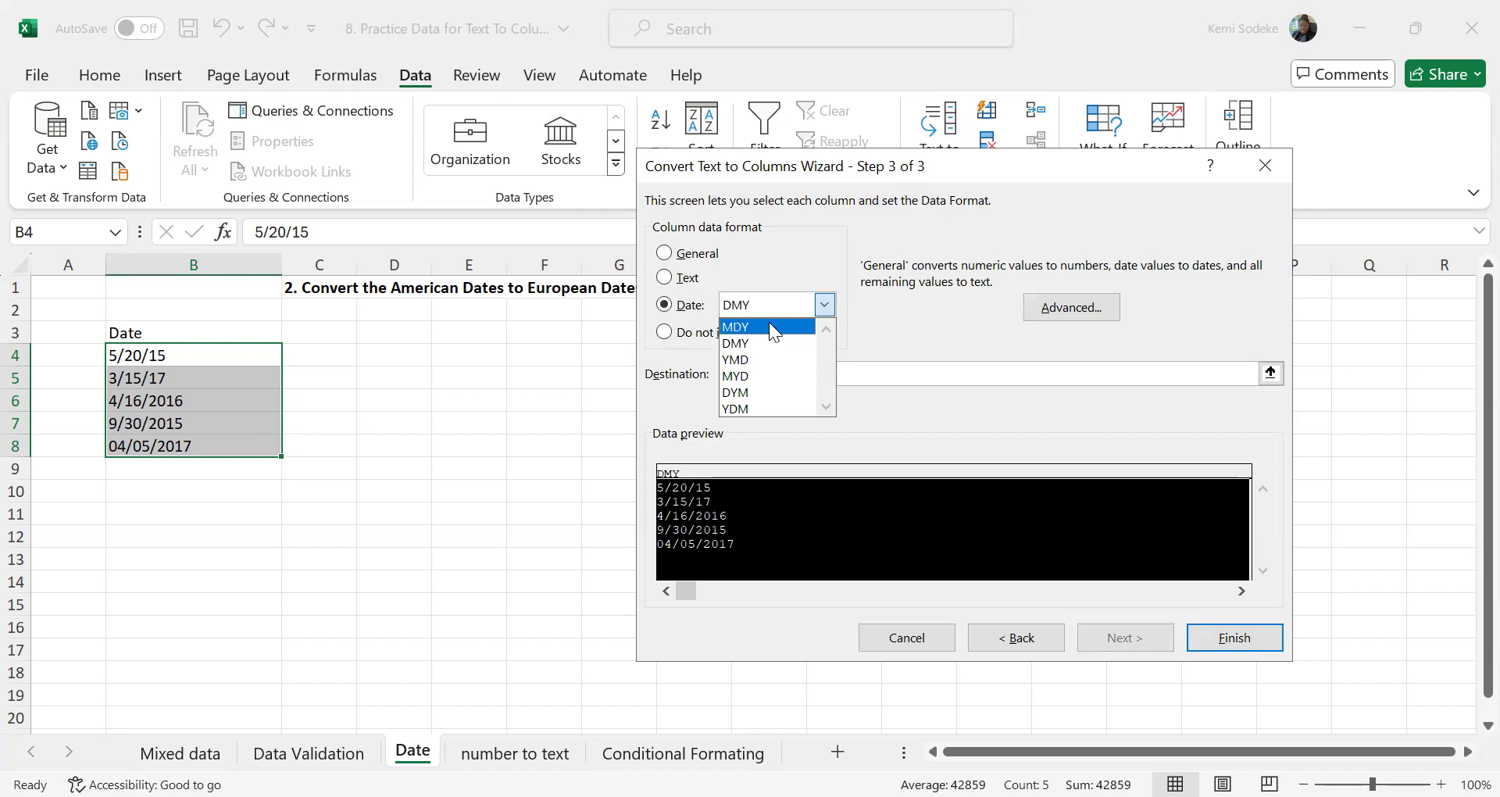
{"action": "left_click", "coordinate": [767, 327]}
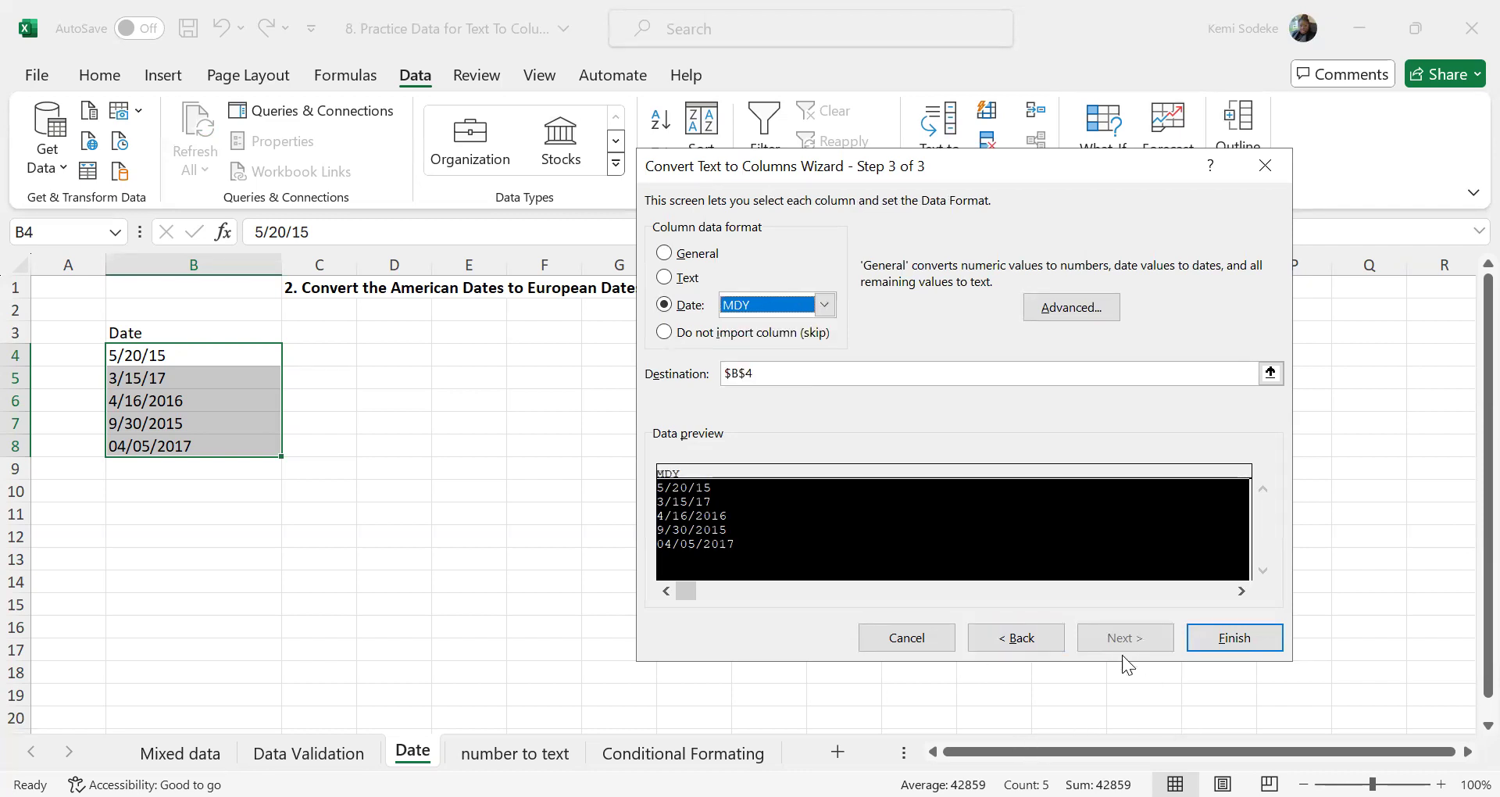
{"action": "left_click", "coordinate": [1224, 637]}
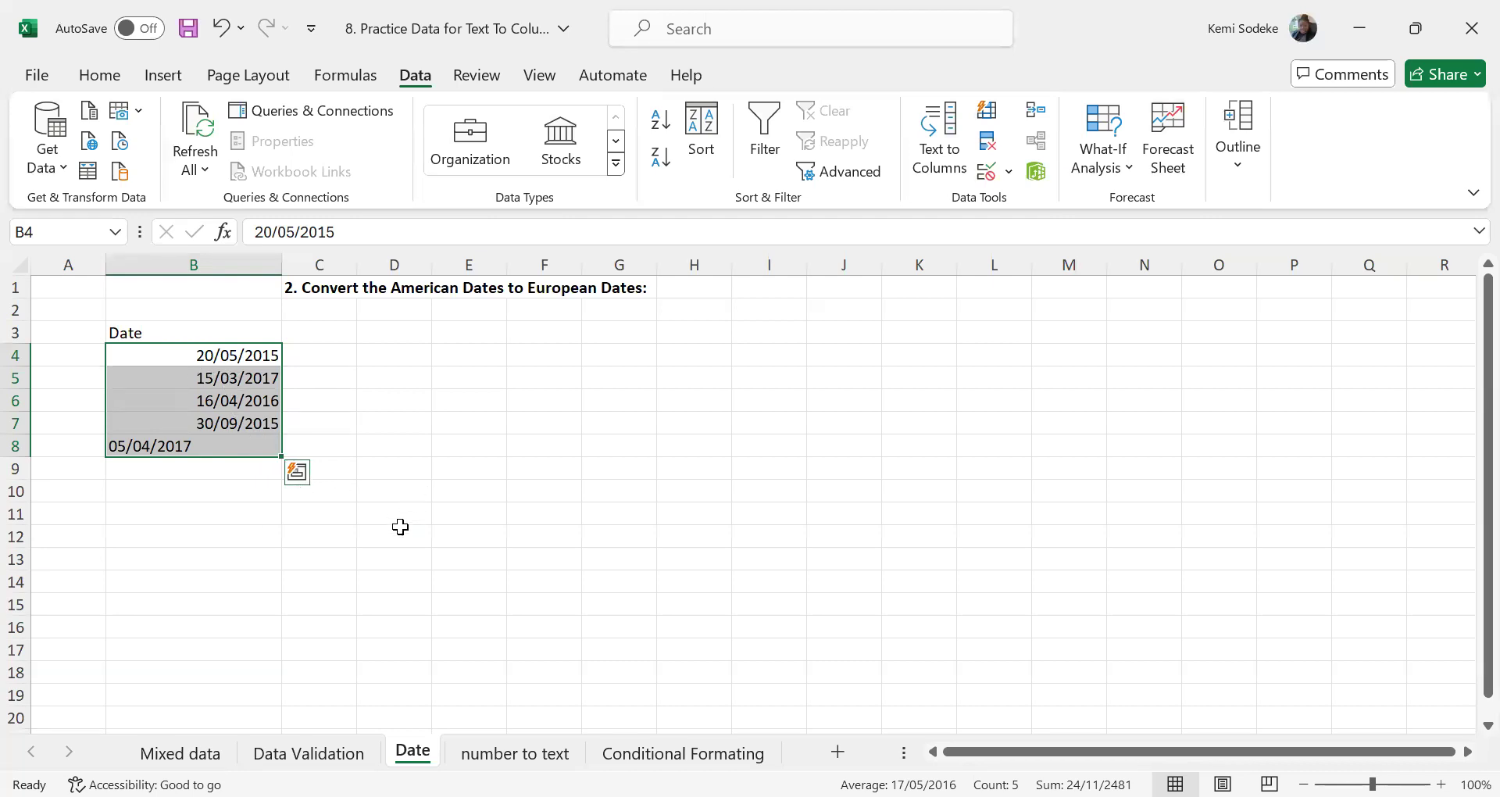
{"action": "left_click", "coordinate": [222, 28]}
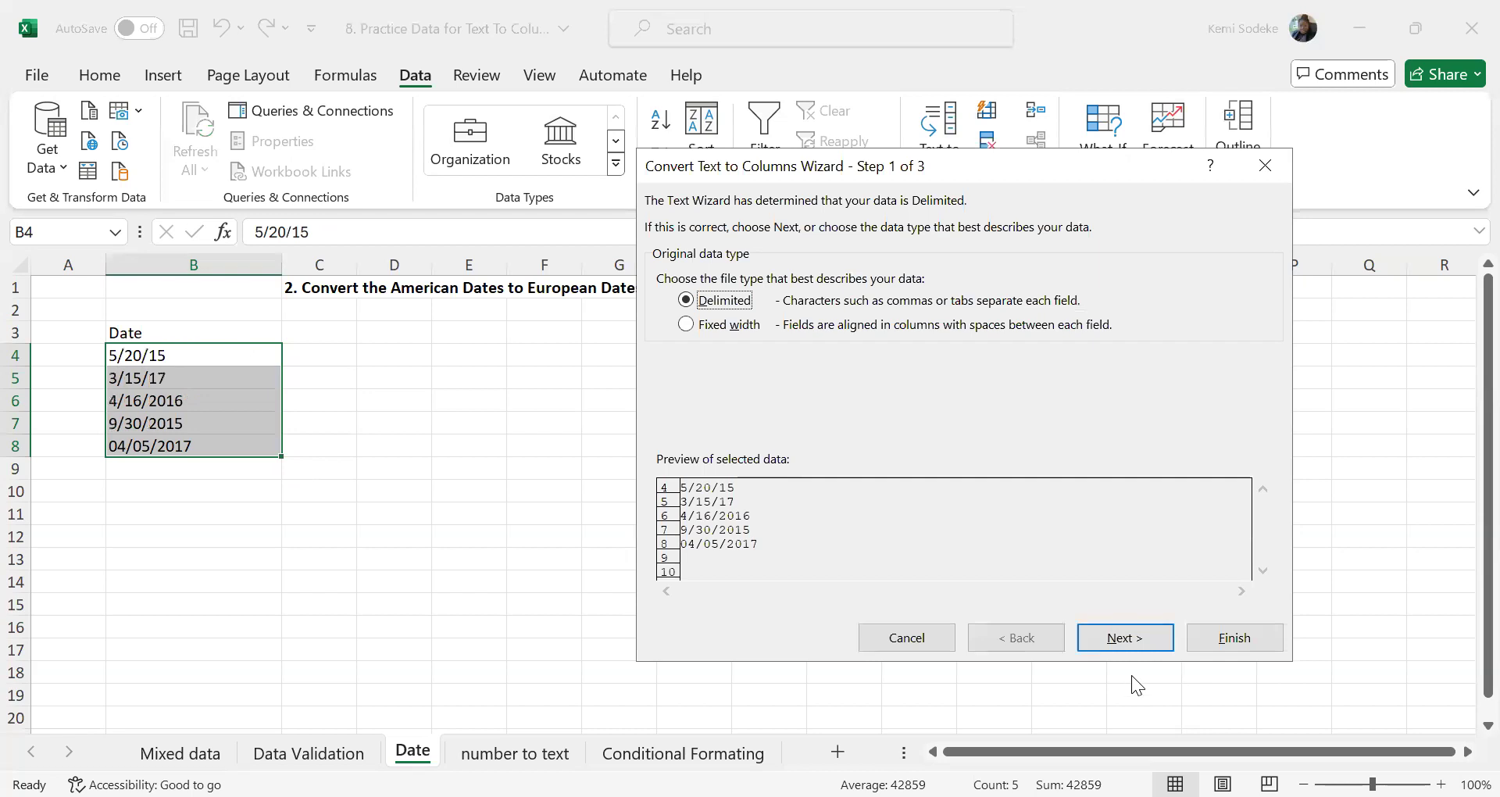
Run Text to Columns on B4:B8 again as Delimited, with MDY as the column's date format
{"action": "left_click", "coordinate": [1129, 649]}
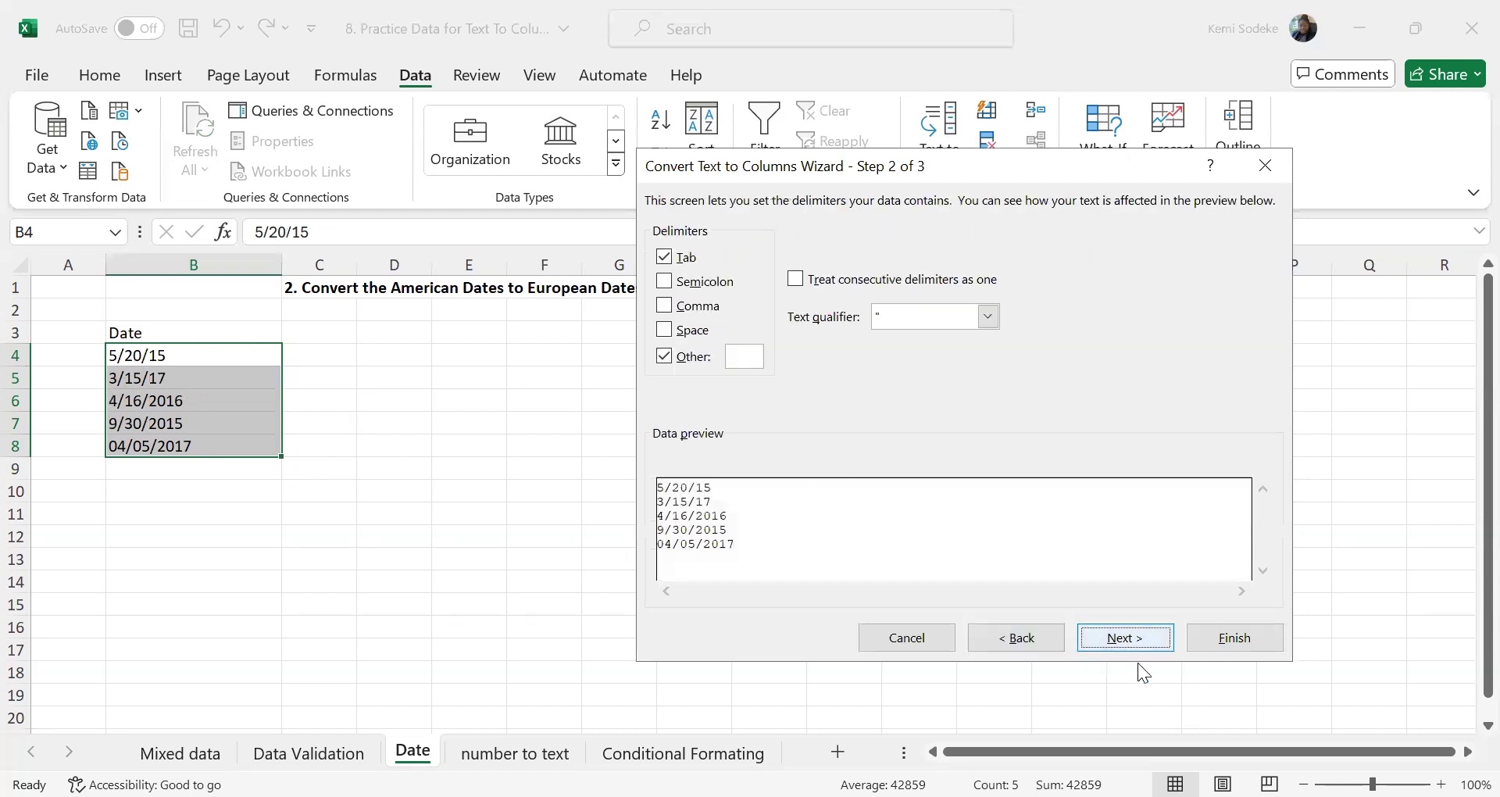
{"action": "left_click", "coordinate": [1117, 645]}
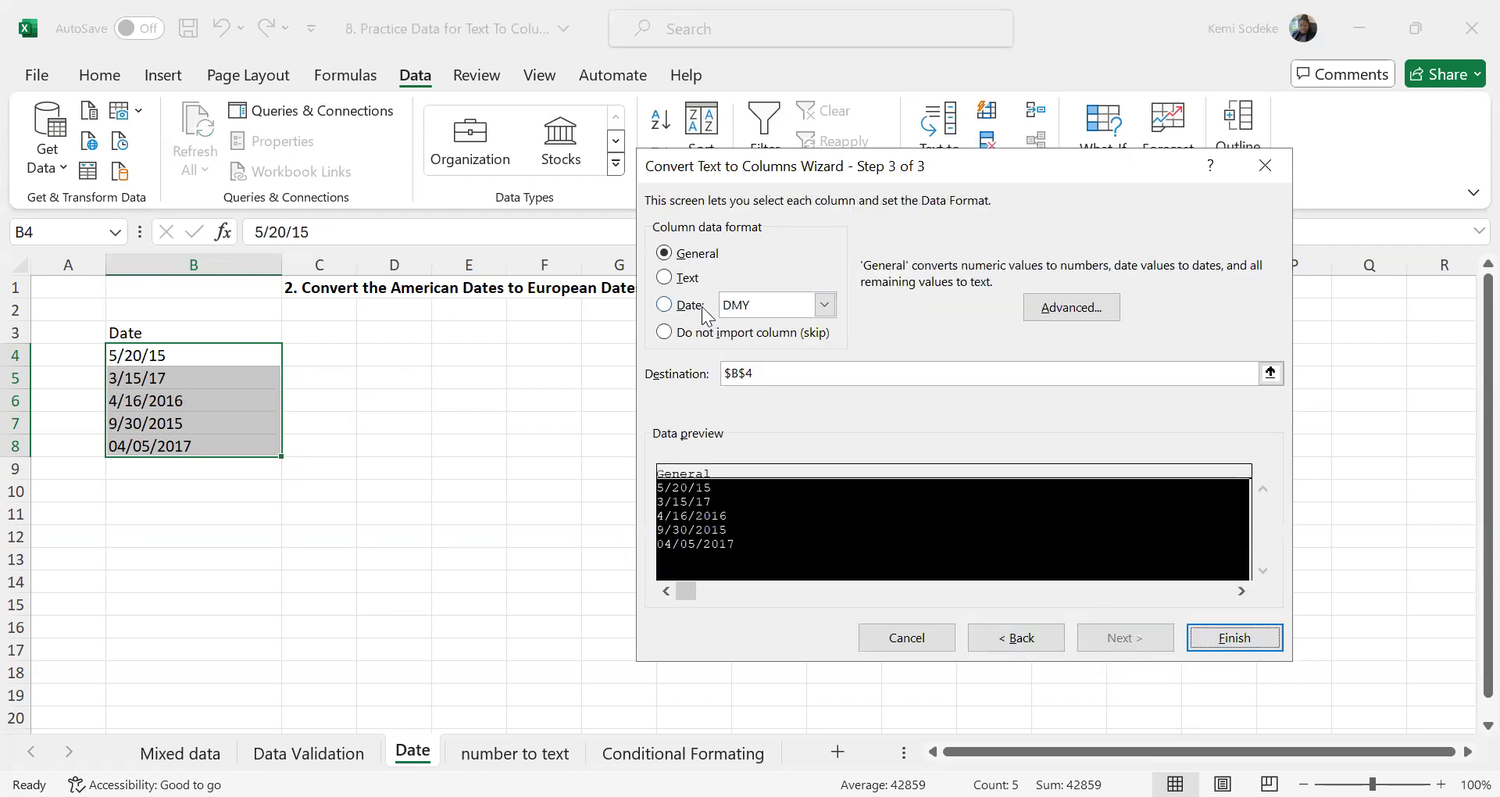
{"action": "left_click", "coordinate": [822, 304]}
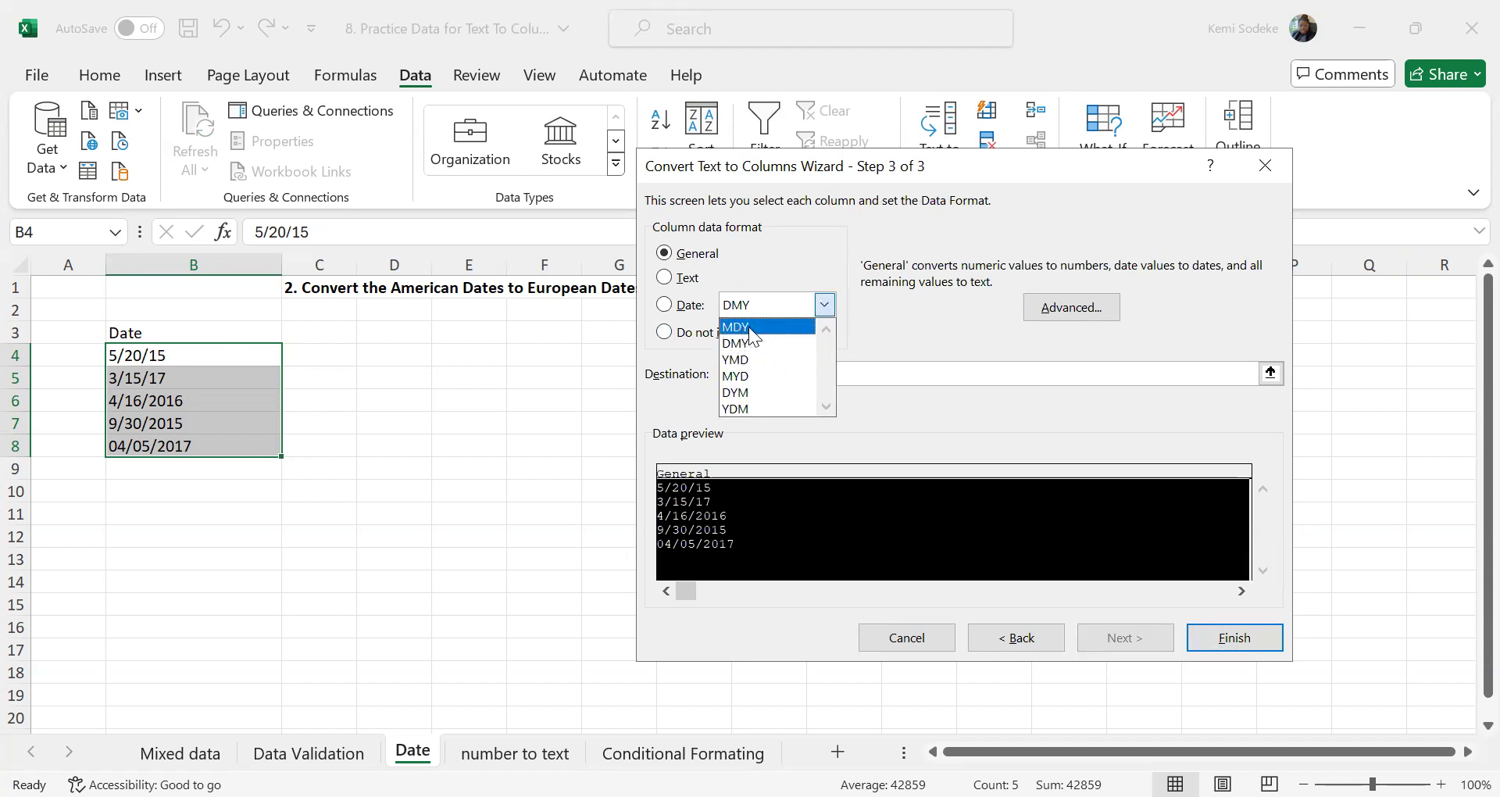
{"action": "left_click", "coordinate": [759, 327]}
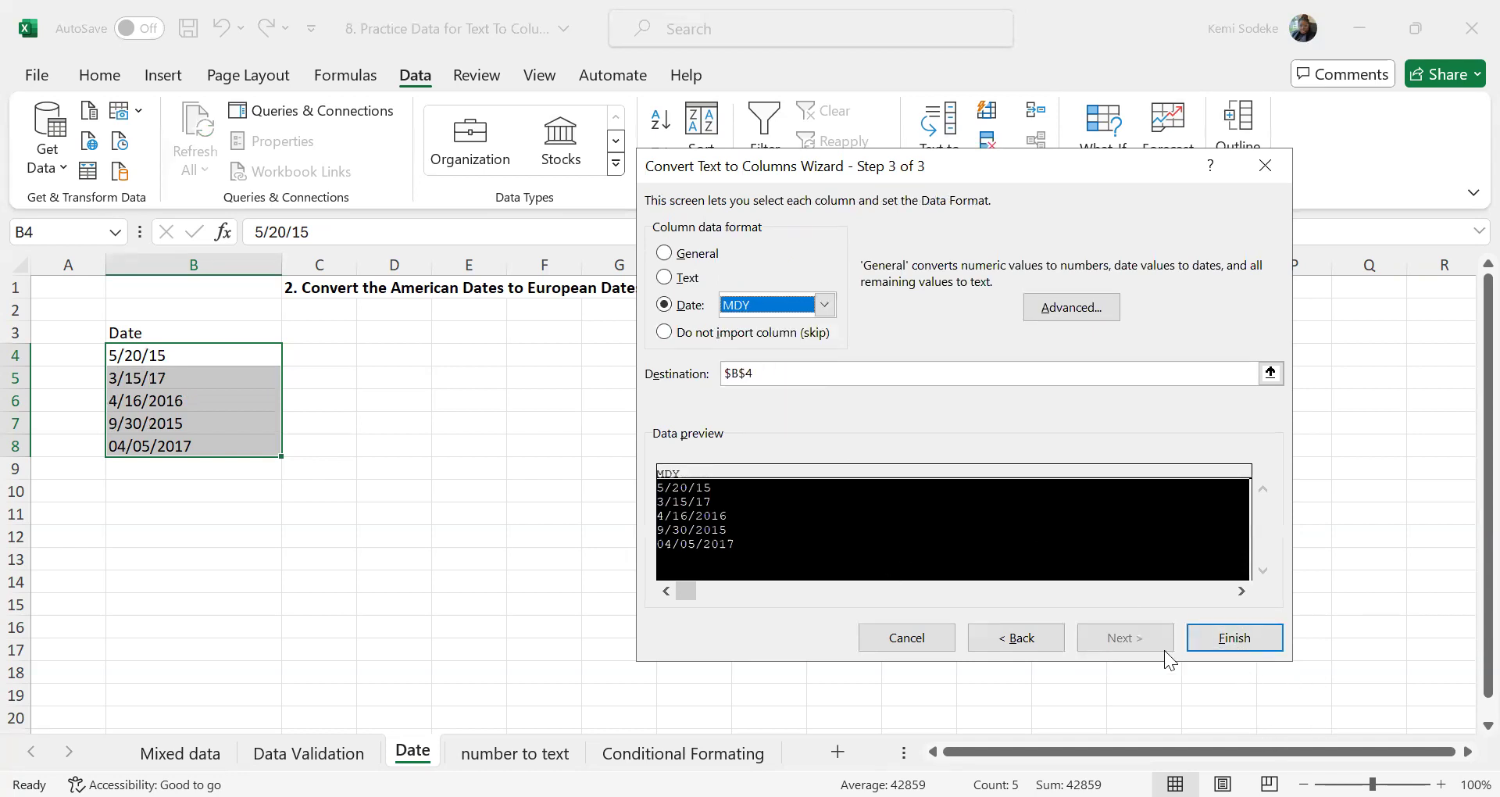
{"action": "left_click", "coordinate": [1240, 643]}
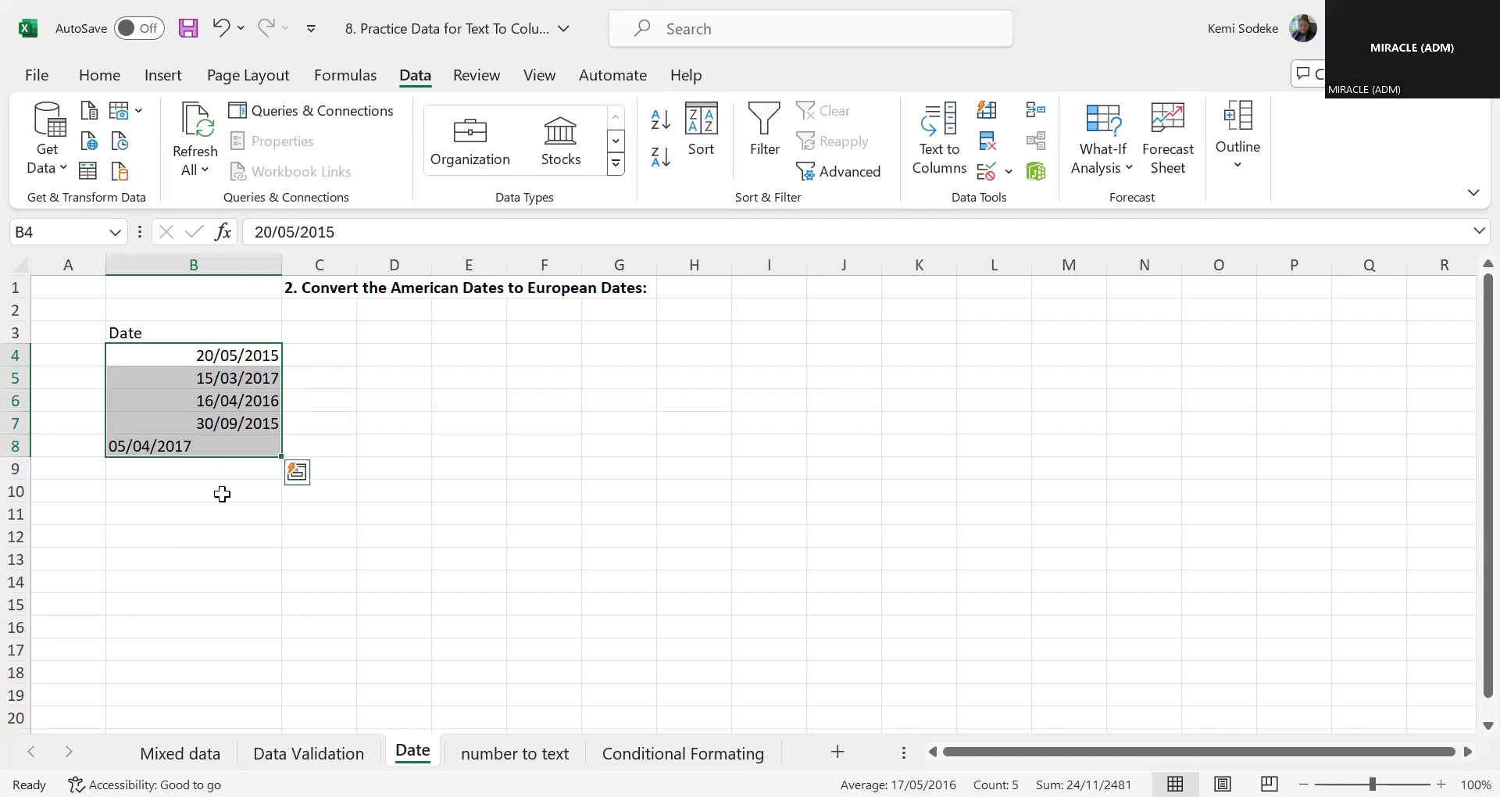
Copy the formatting of date cell B7 onto B8 with Format Painter
{"action": "left_click", "coordinate": [430, 537]}
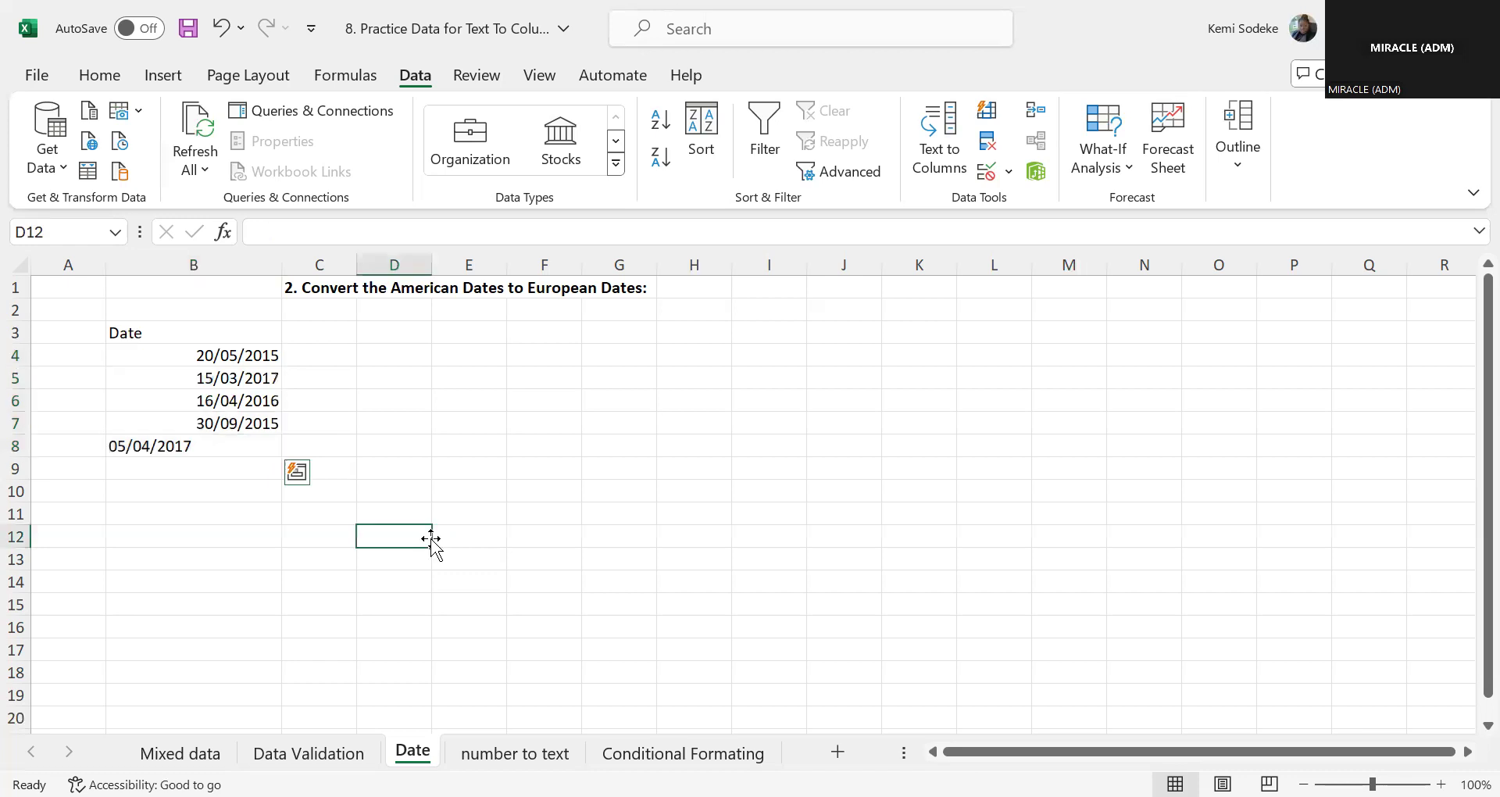
{"action": "left_click", "coordinate": [185, 445]}
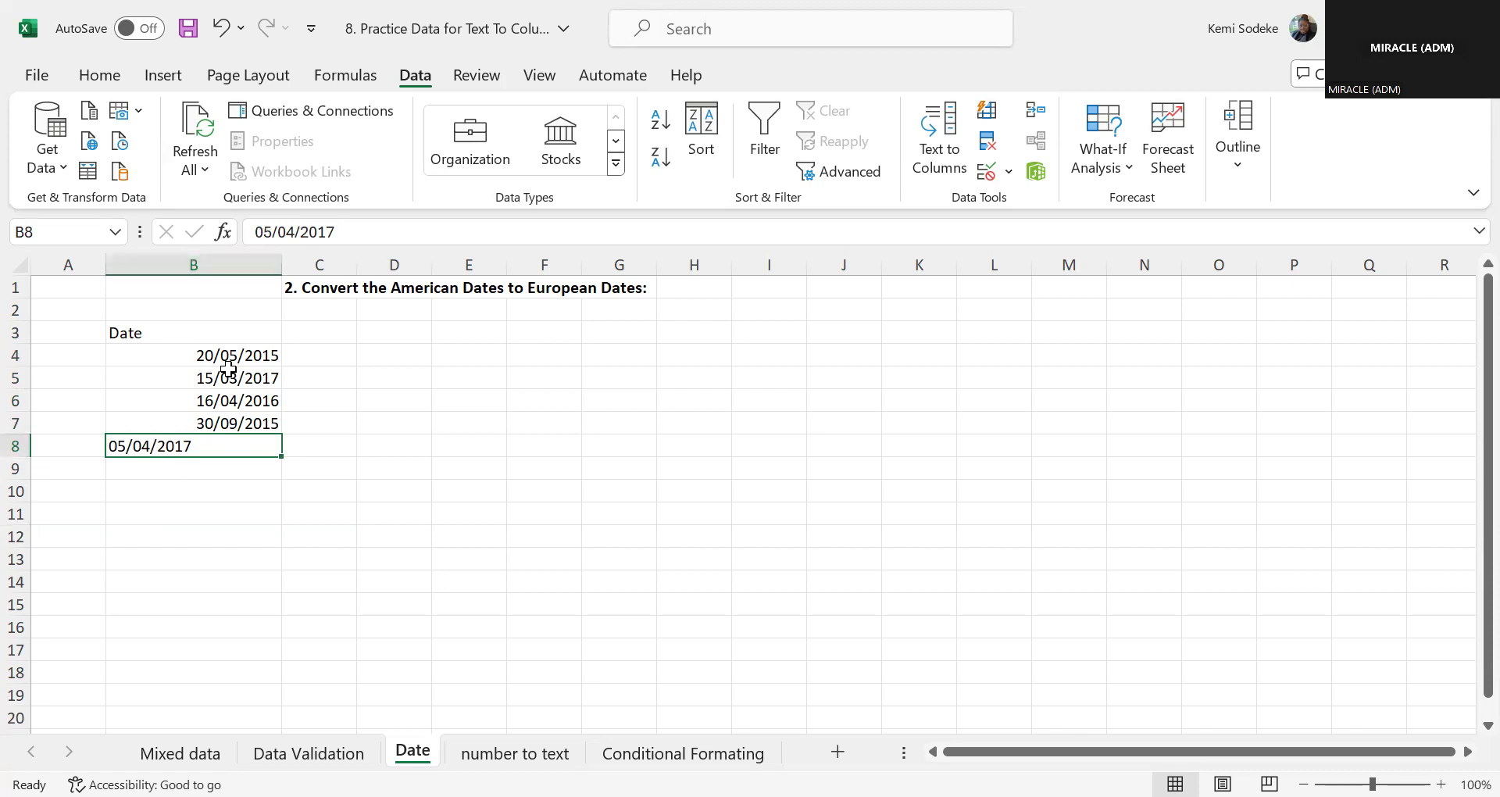
{"action": "left_click", "coordinate": [100, 78]}
{"action": "left_click", "coordinate": [215, 421]}
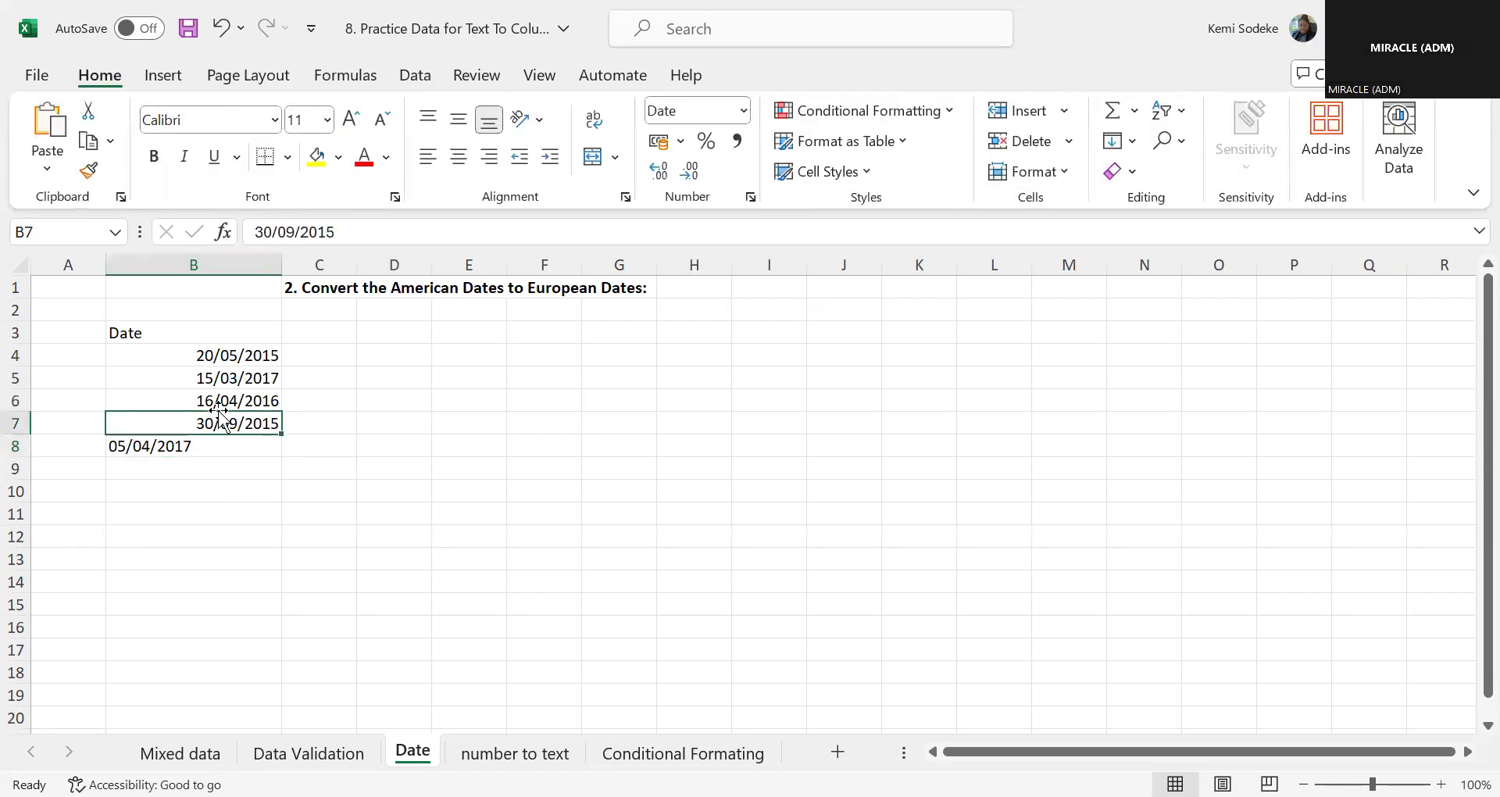
{"action": "left_click", "coordinate": [88, 170]}
{"action": "left_click", "coordinate": [244, 453]}
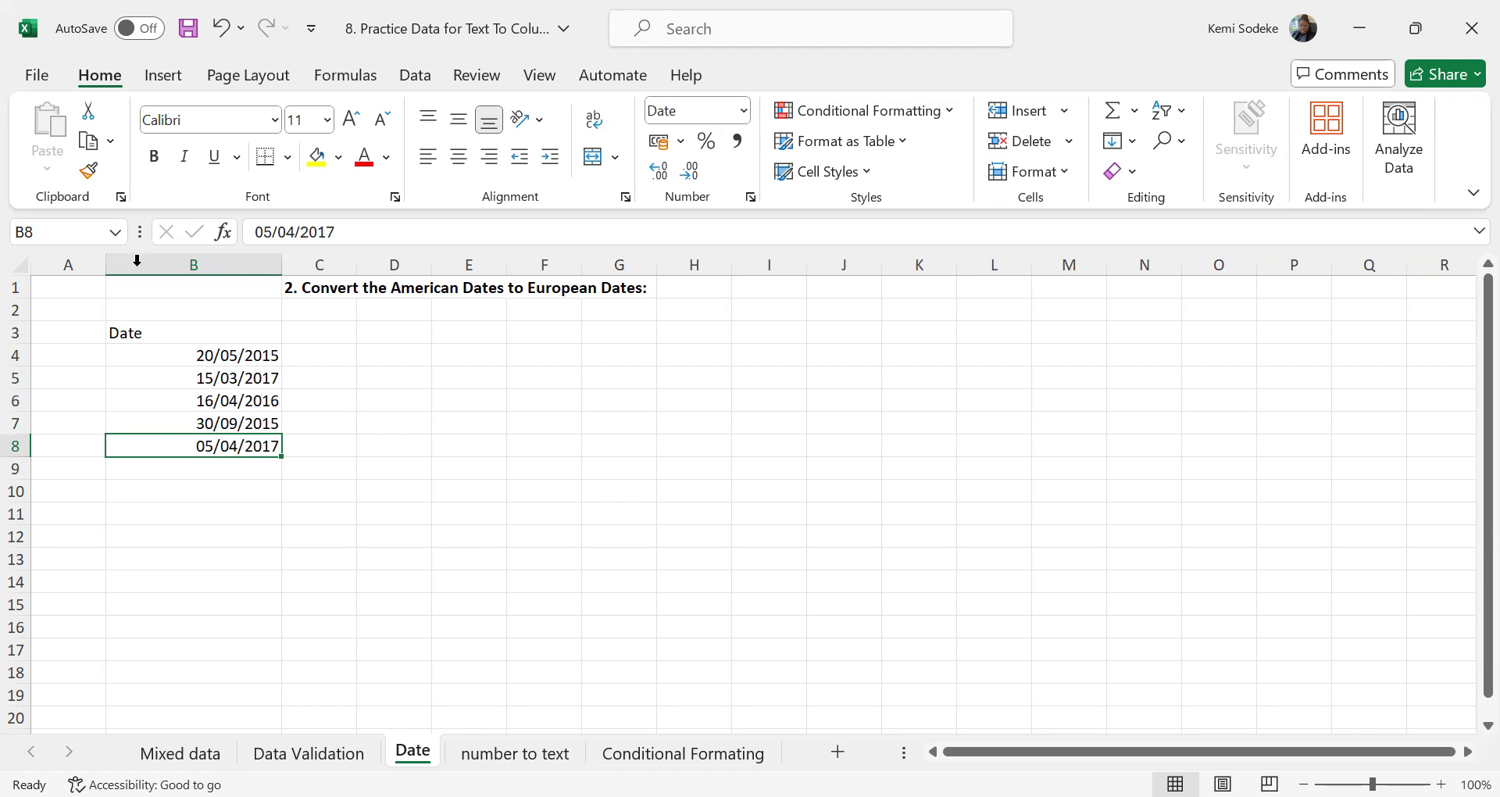
Undo the format painting and the date conversion in B4:B8
{"action": "left_click", "coordinate": [222, 32]}
{"action": "left_click", "coordinate": [222, 31]}
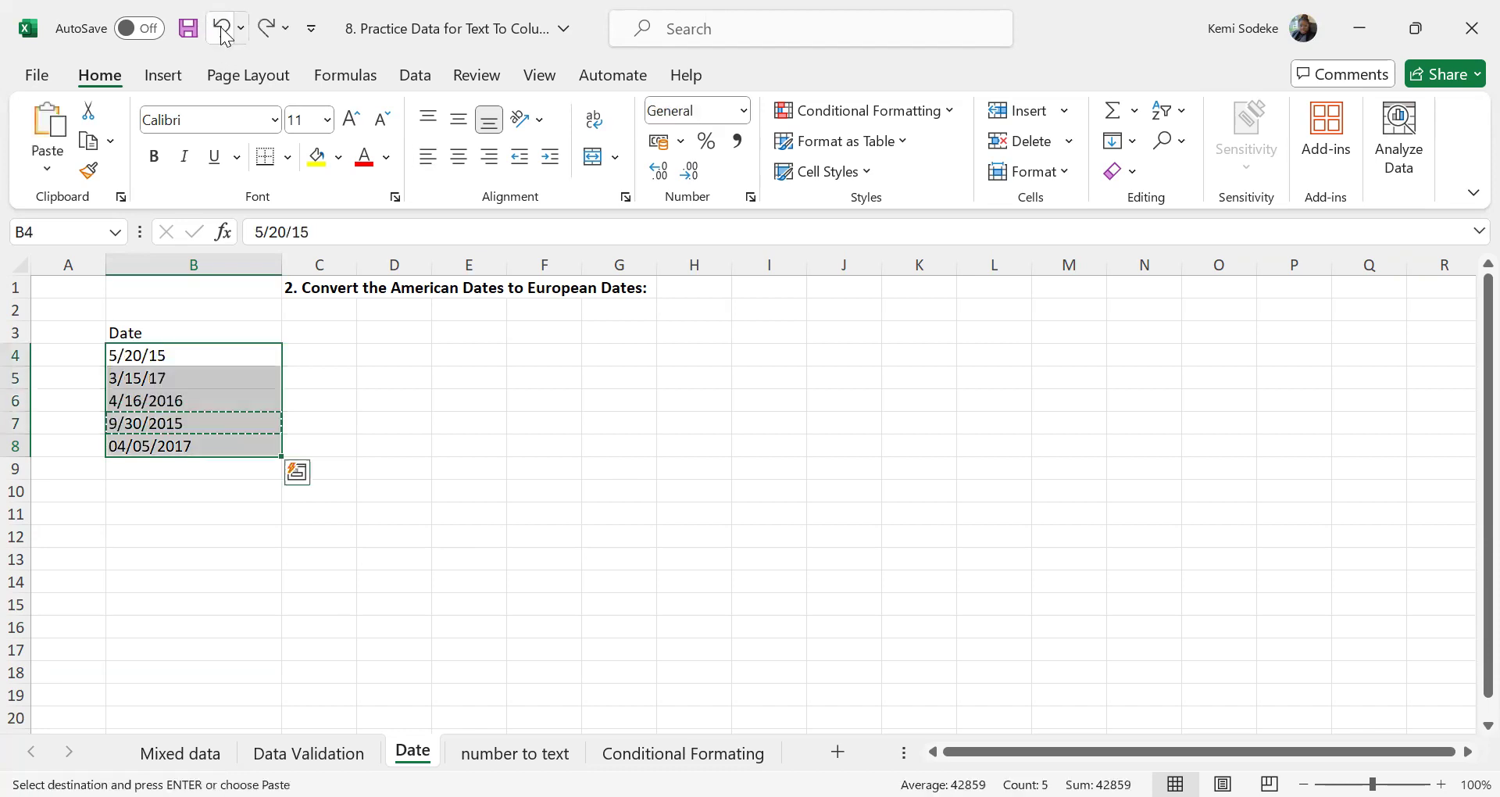
{"action": "left_click", "coordinate": [501, 535]}
Try to convert the dates in B4:B8 with Text to Columns using the Date format YMD, and undo it
{"action": "left_click_drag", "start_coordinate": [232, 354], "coordinate": [218, 441]}
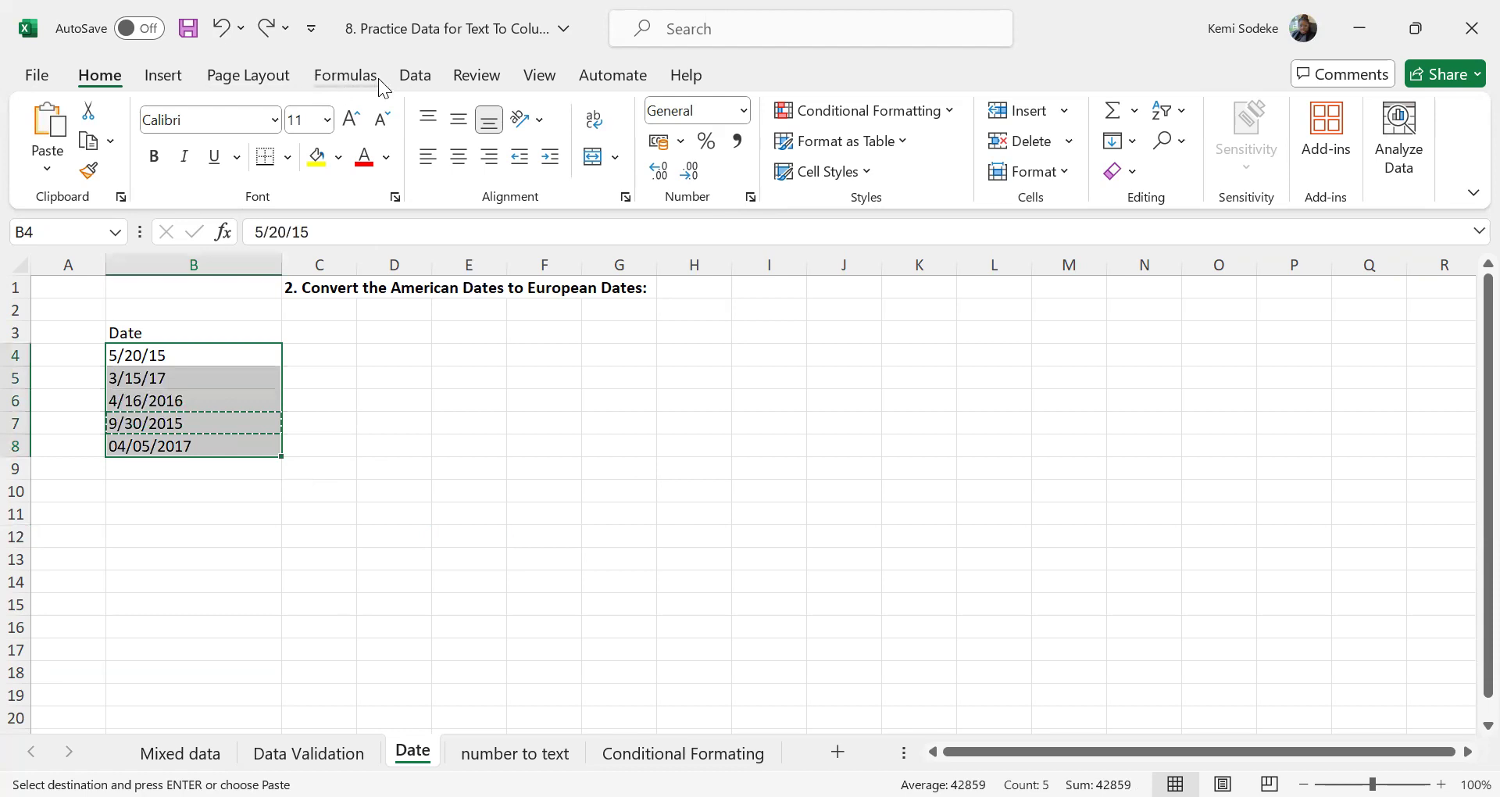
{"action": "left_click", "coordinate": [413, 75]}
{"action": "left_click", "coordinate": [944, 137]}
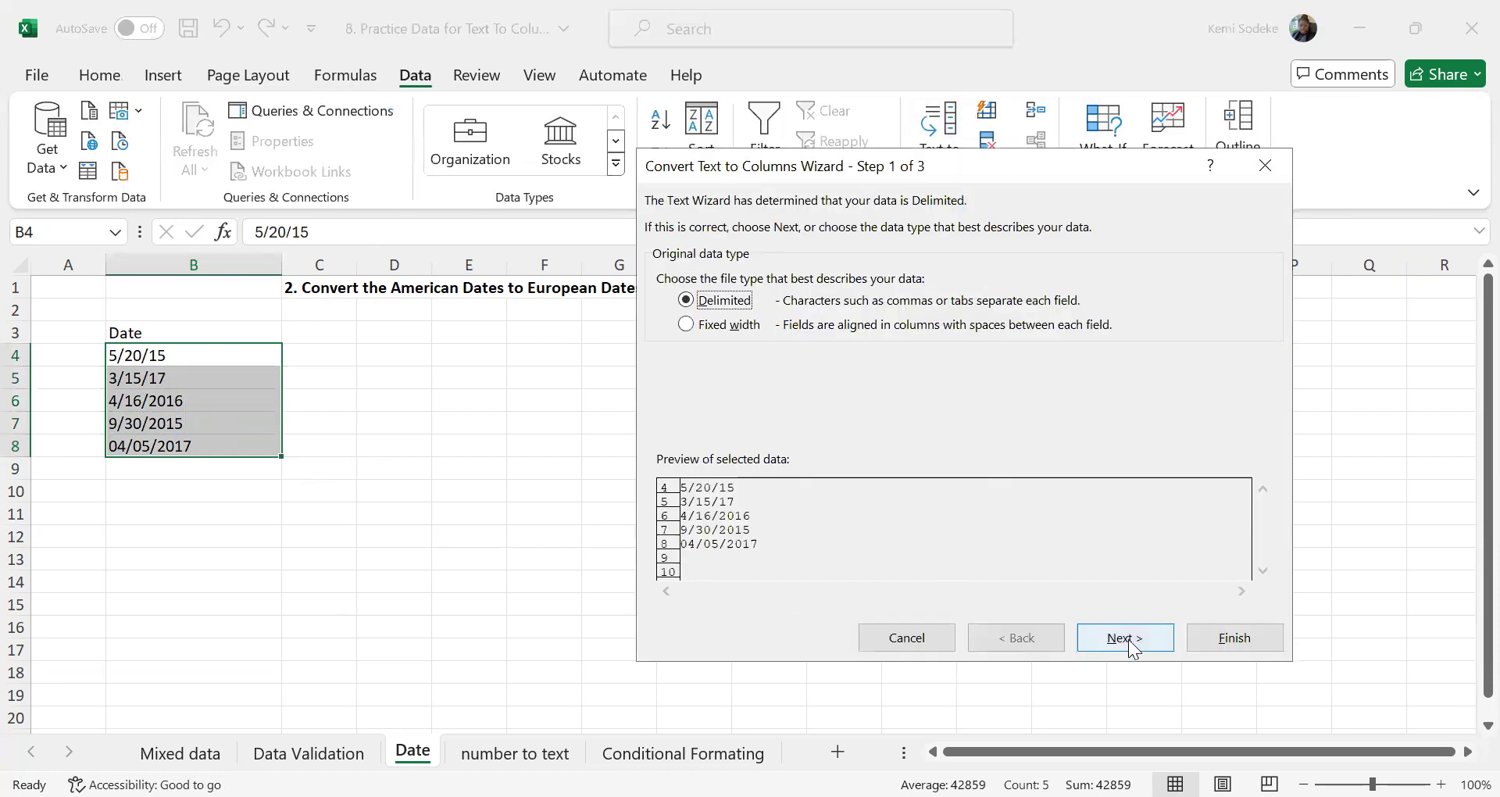
{"action": "left_click", "coordinate": [1124, 638]}
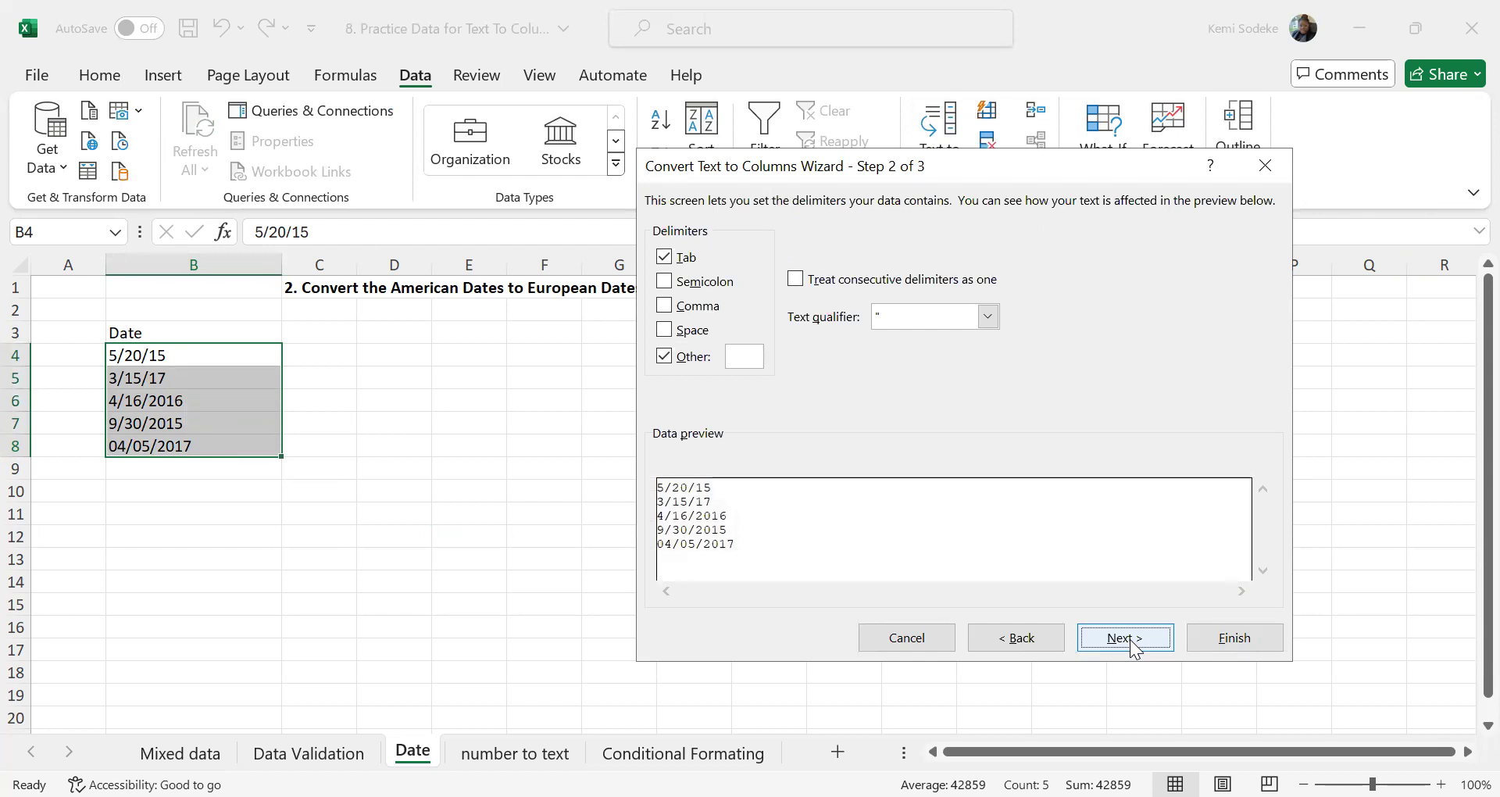
{"action": "left_click", "coordinate": [1132, 644]}
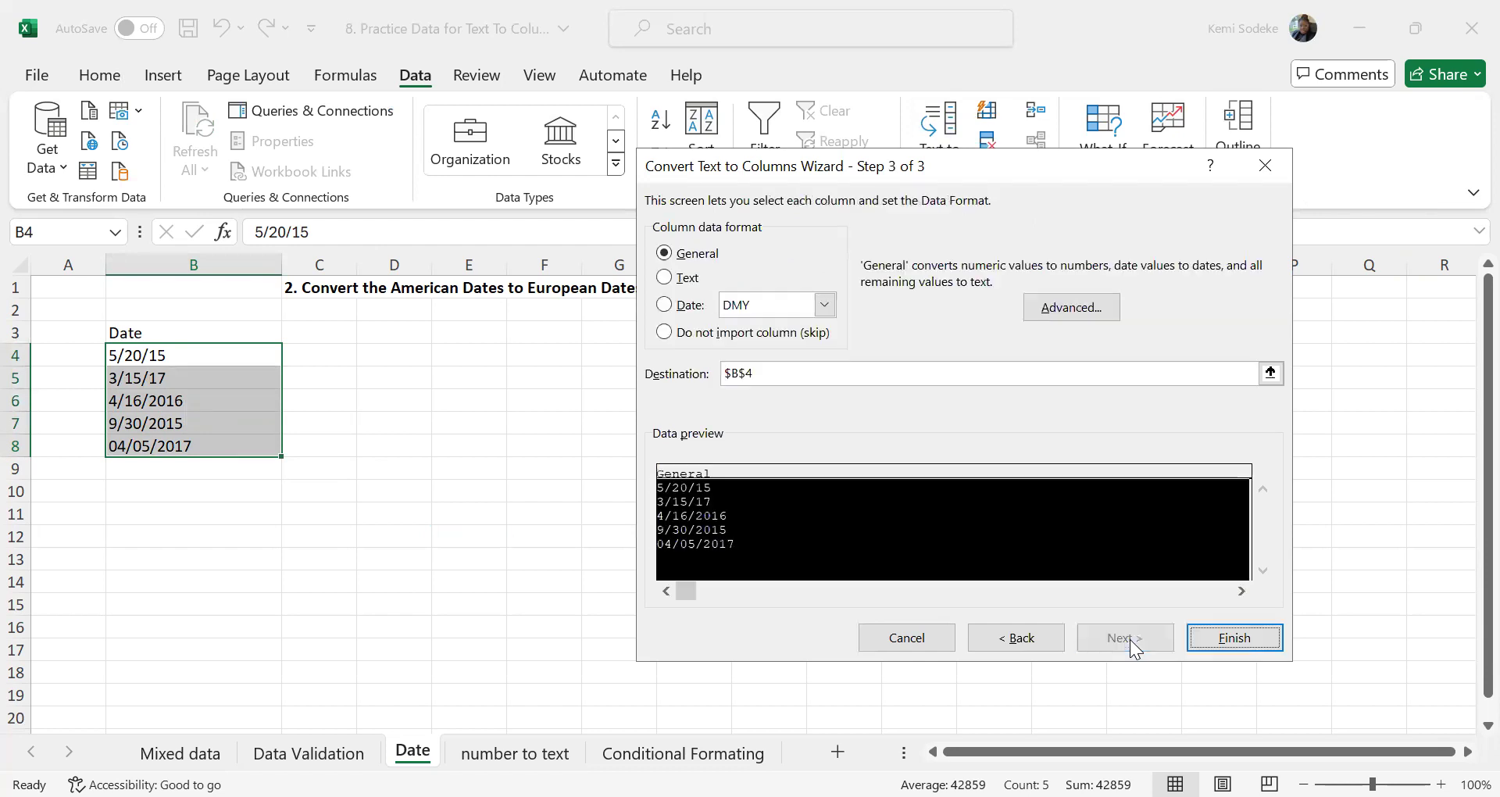
{"action": "left_click", "coordinate": [664, 306]}
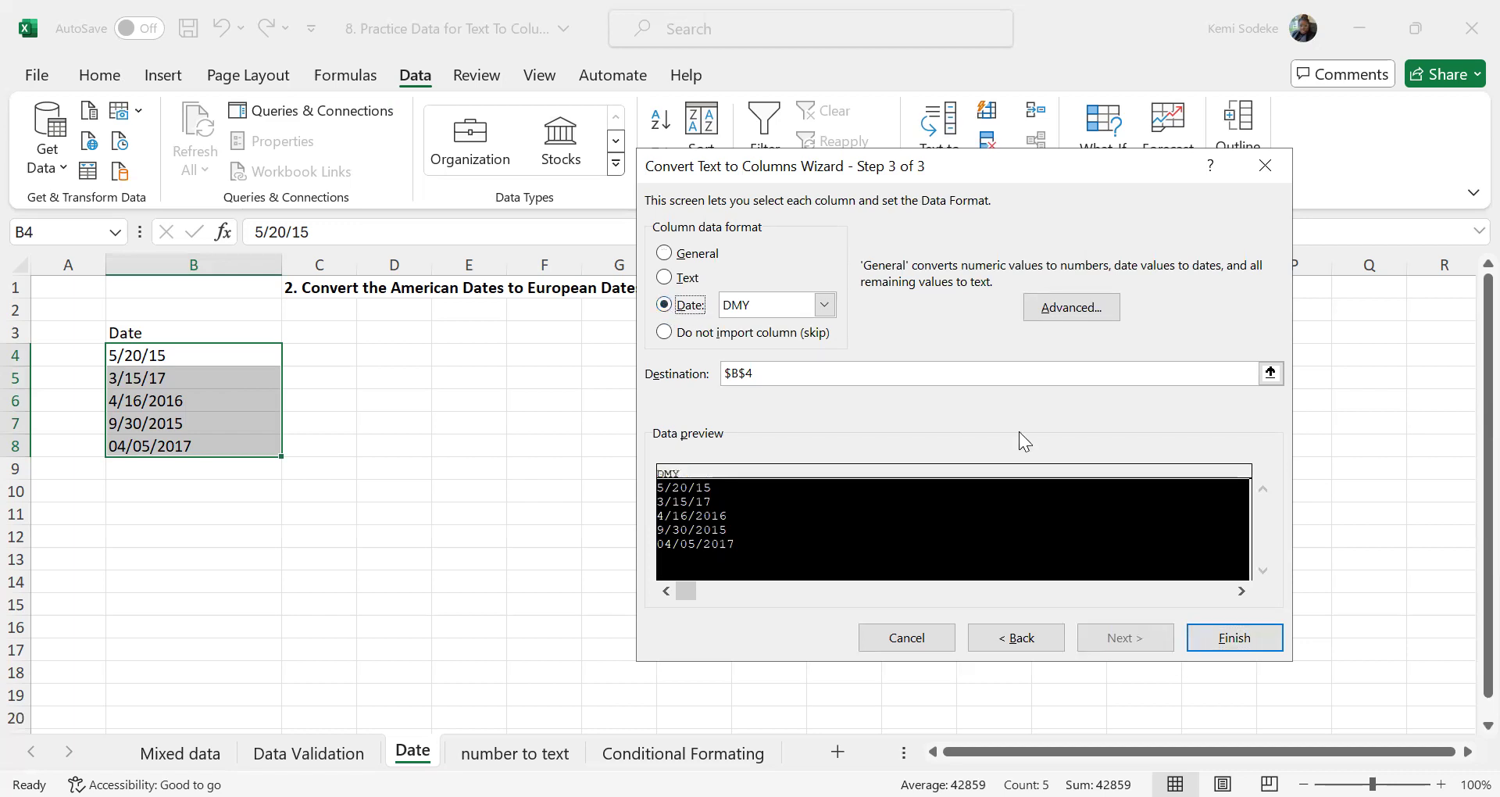
{"action": "left_click", "coordinate": [825, 305]}
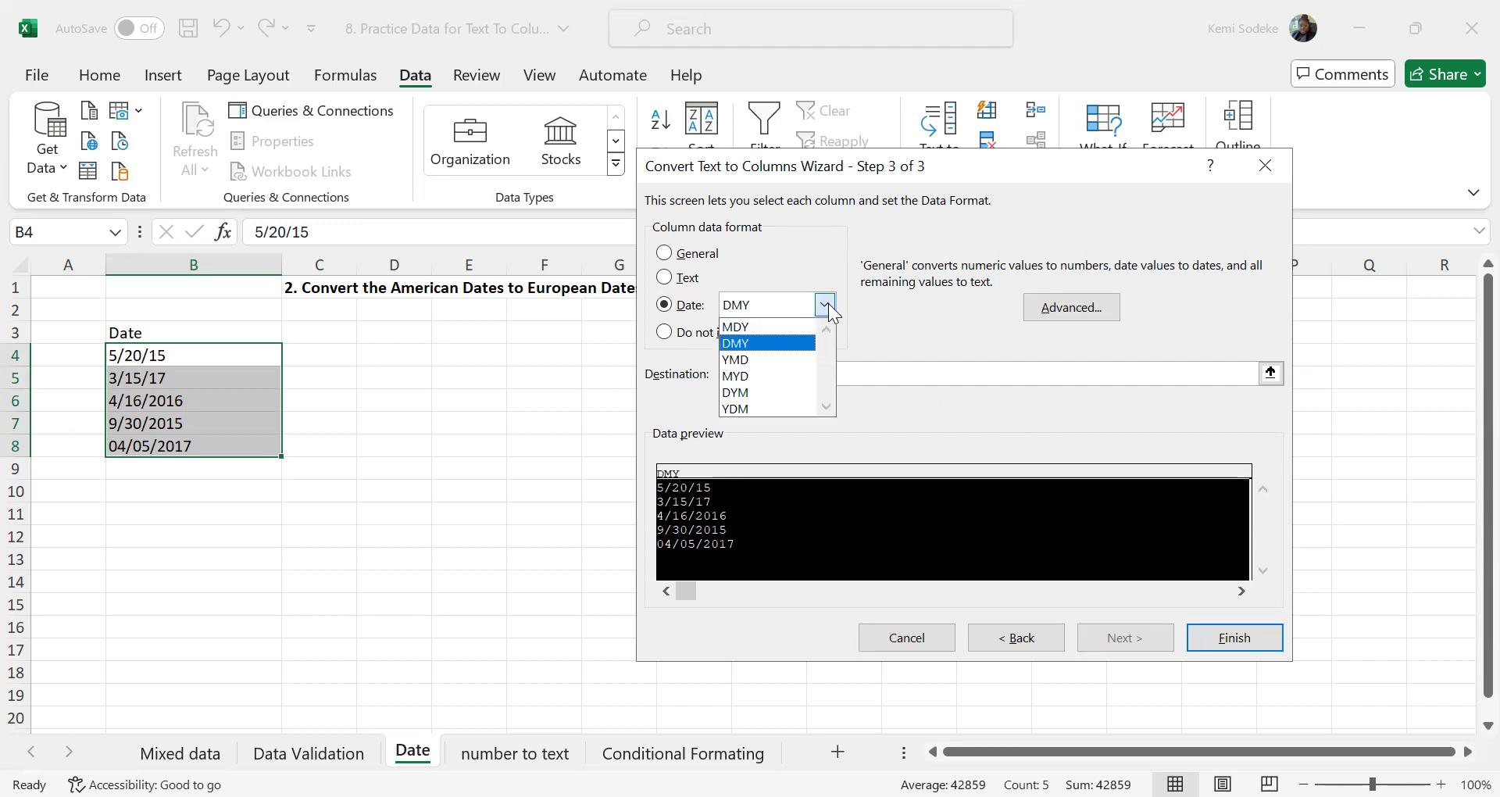
{"action": "left_click", "coordinate": [762, 359]}
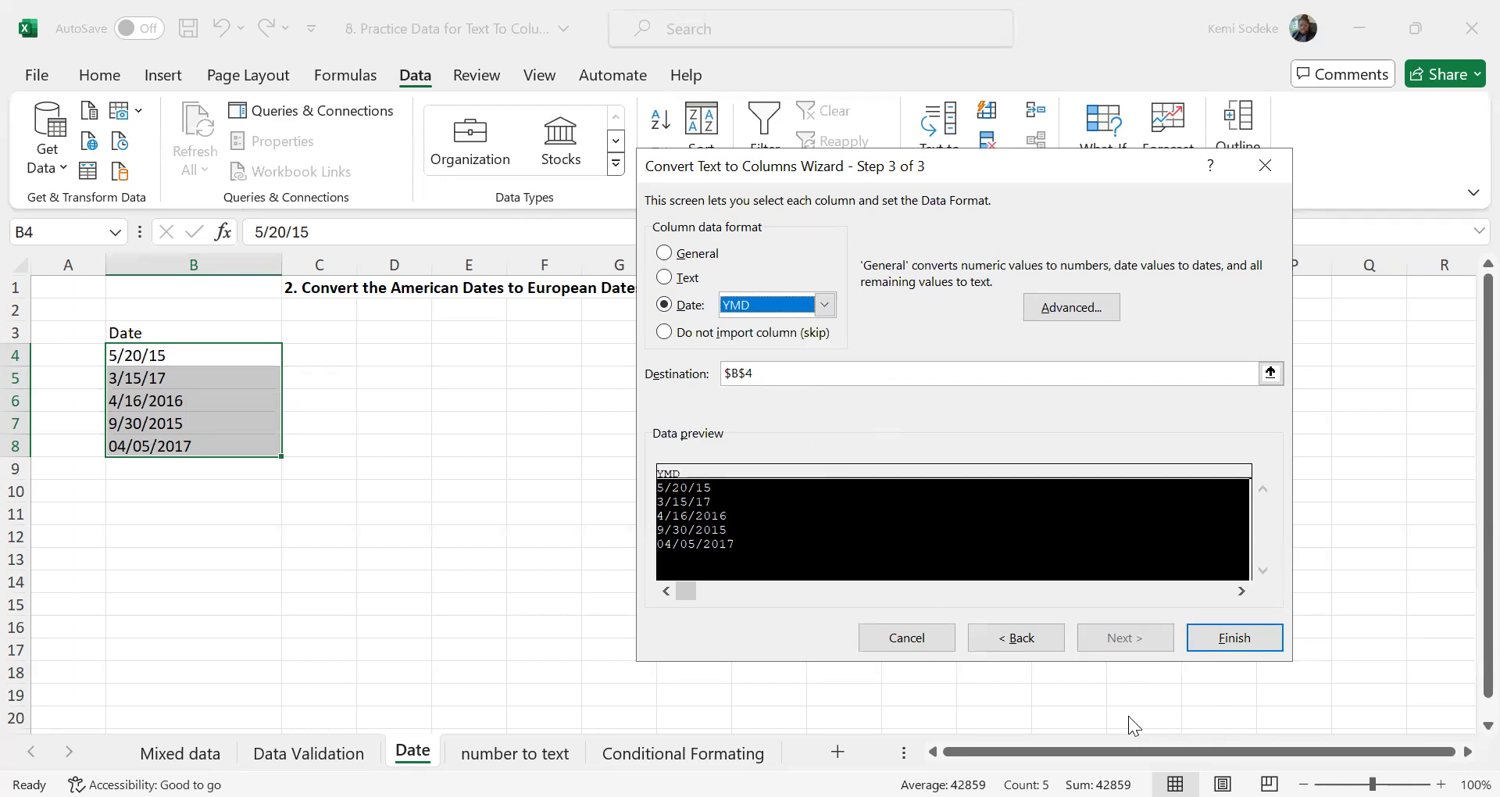
{"action": "left_click", "coordinate": [1235, 640]}
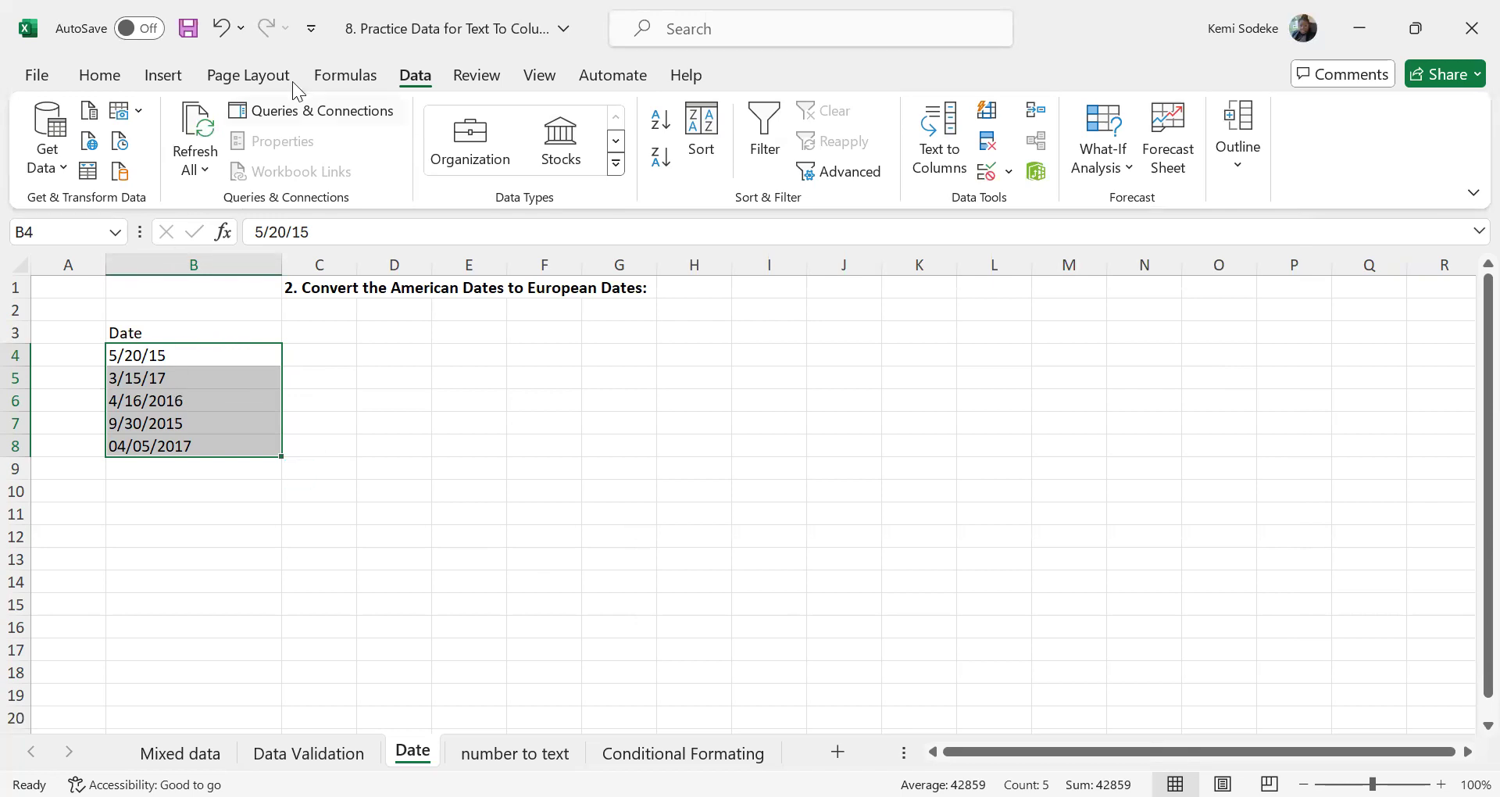
{"action": "left_click", "coordinate": [221, 28]}
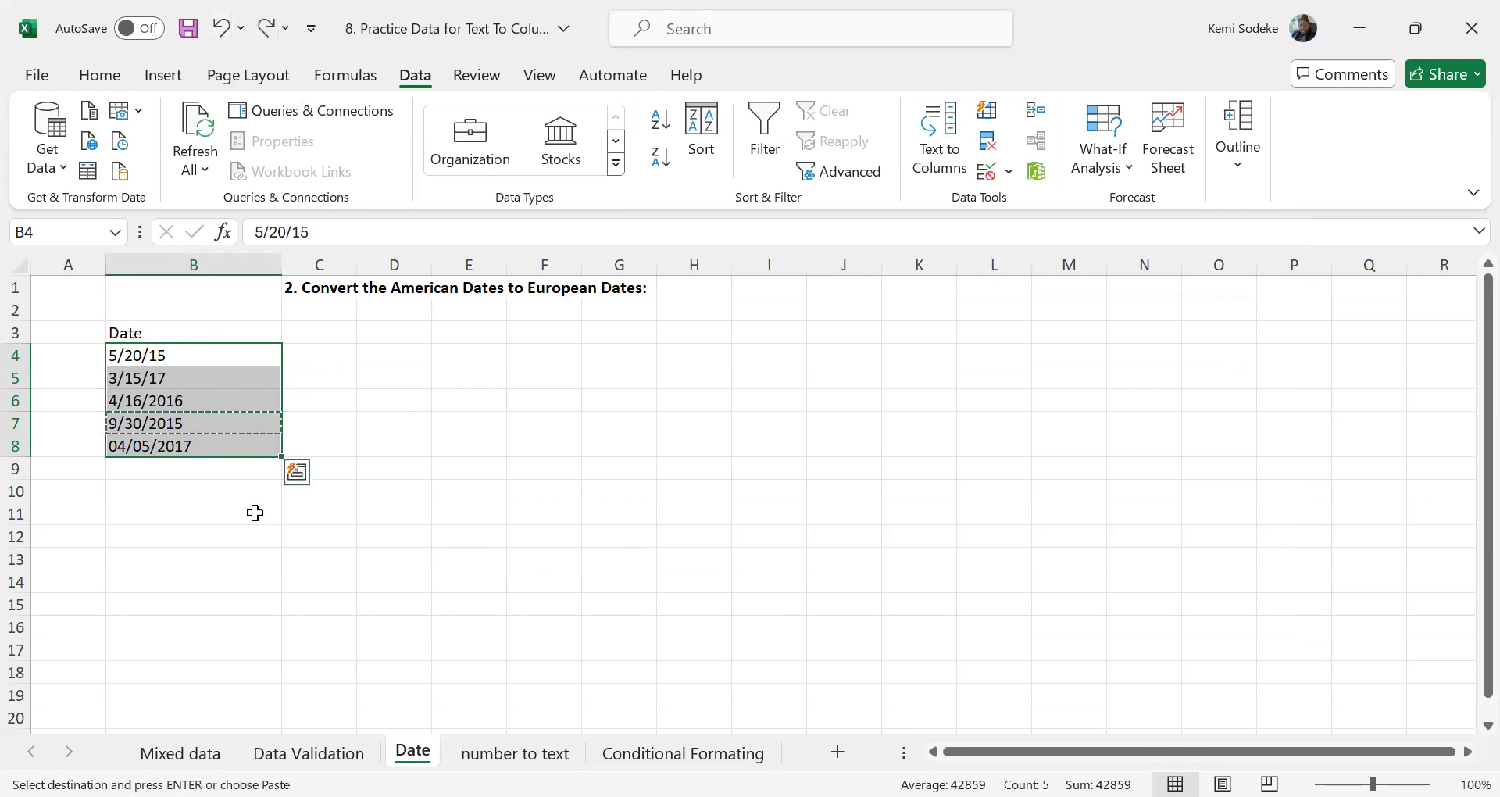
Run Text to Columns on B4:B8 as Delimited, with DMY as the column's date format
{"action": "left_click", "coordinate": [244, 589]}
{"action": "left_click_drag", "start_coordinate": [188, 352], "coordinate": [194, 442]}
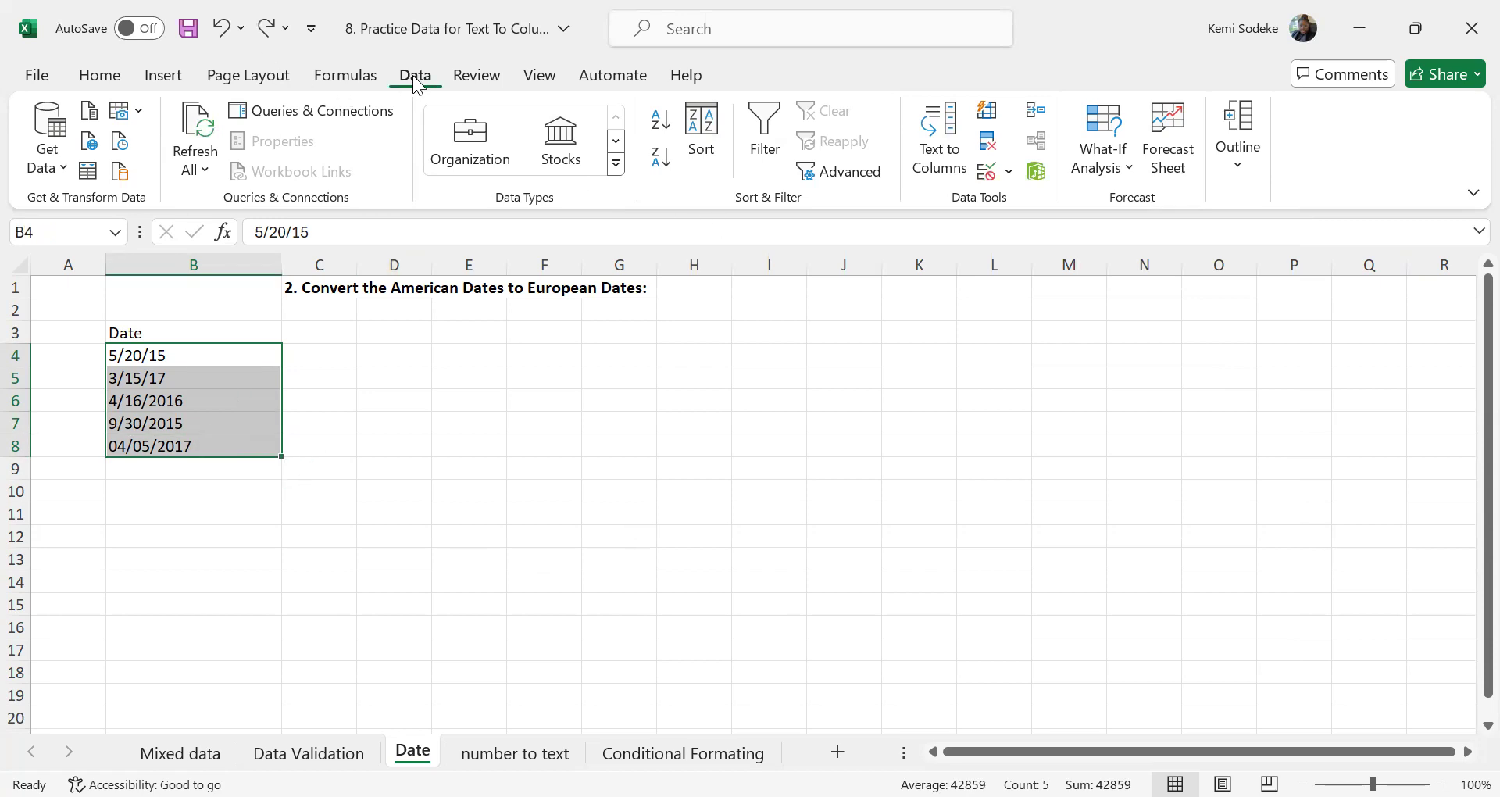
{"action": "left_click", "coordinate": [949, 156]}
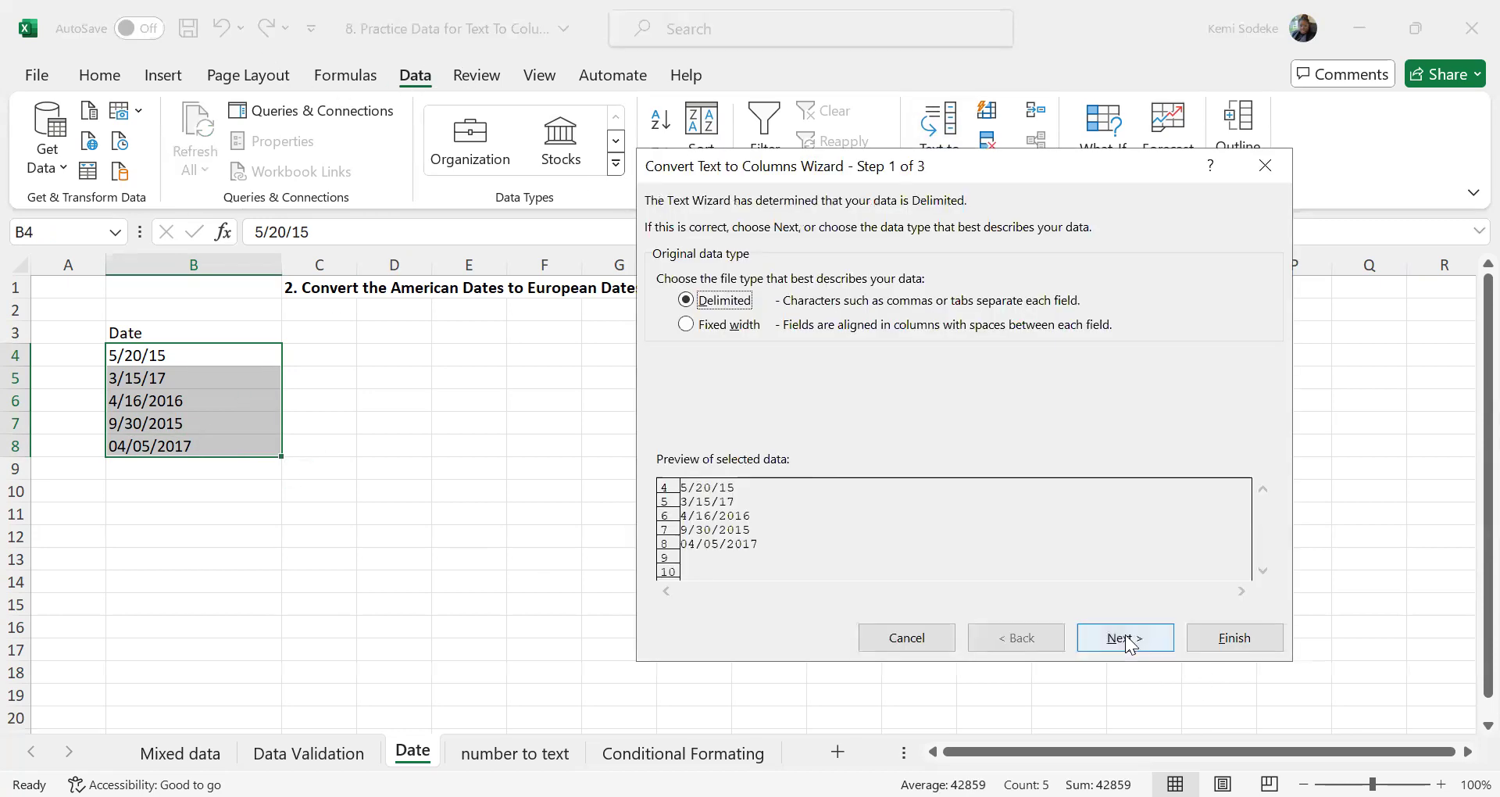
{"action": "left_click", "coordinate": [1126, 639]}
{"action": "left_click", "coordinate": [1125, 638]}
{"action": "left_click", "coordinate": [664, 304]}
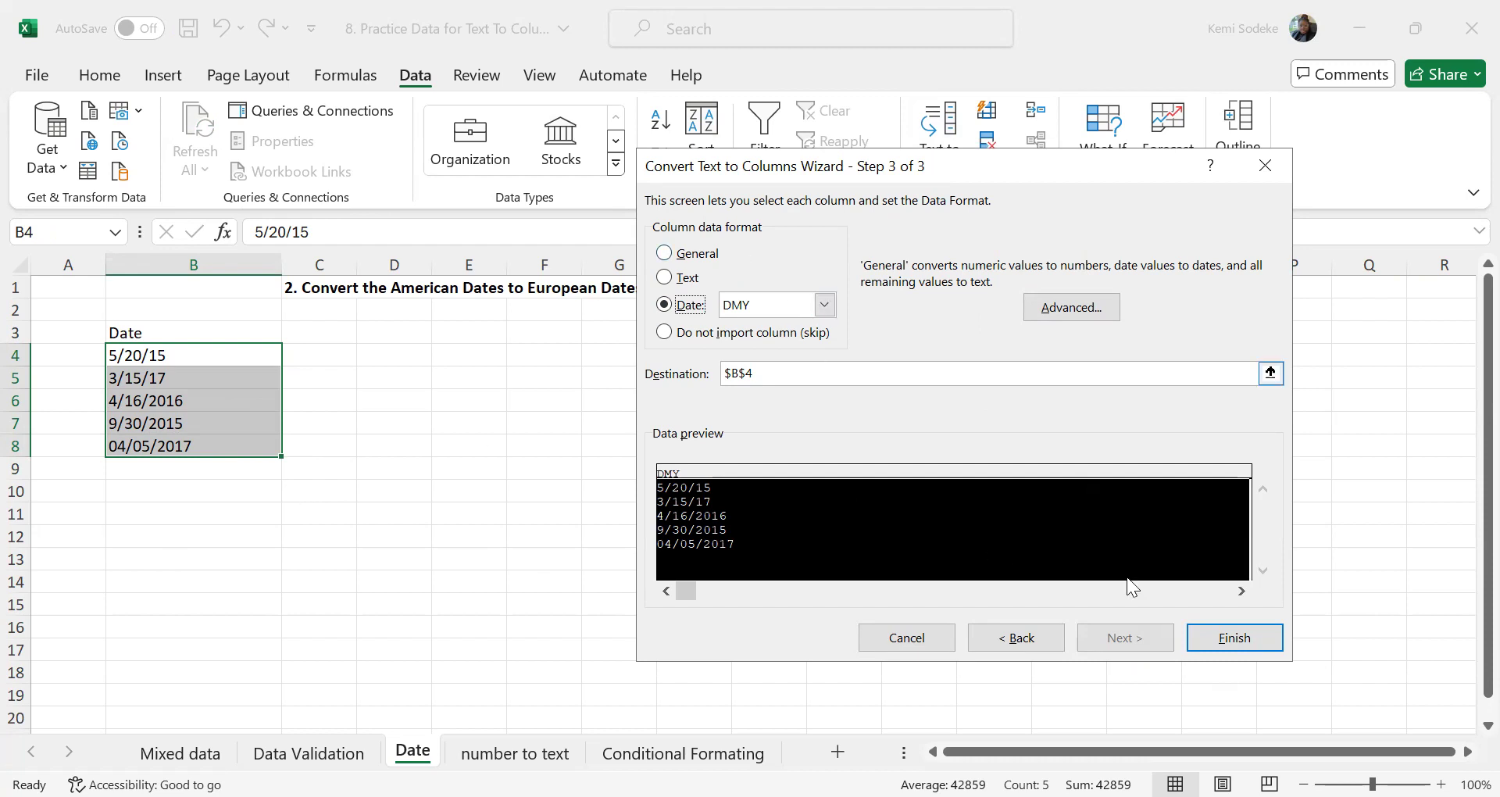
{"action": "left_click", "coordinate": [1235, 640]}
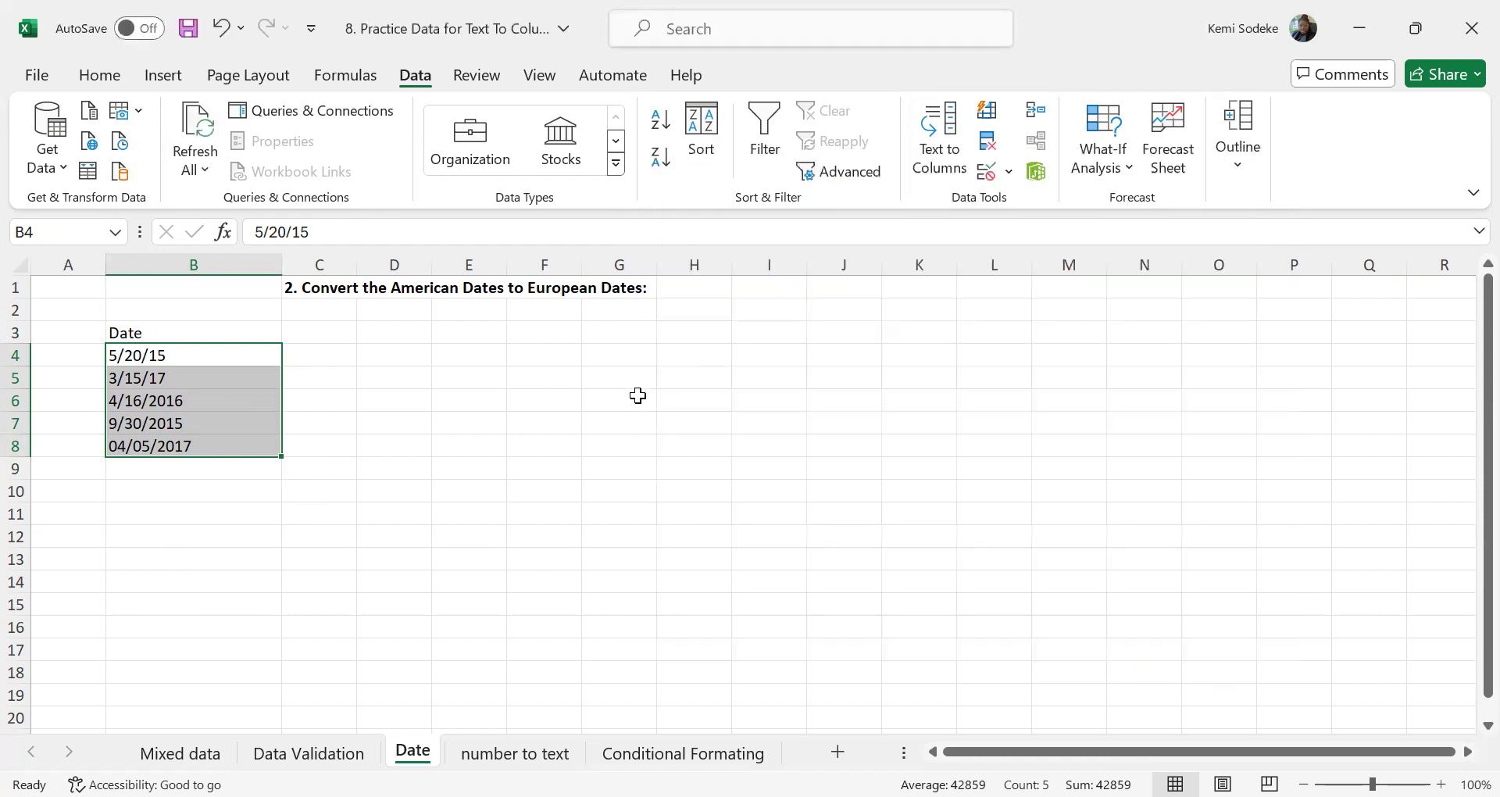
Rerun Text to Columns on B4:B8 as Delimited, with the Date format set to MDY
{"action": "left_click", "coordinate": [938, 129]}
{"action": "left_click", "coordinate": [1117, 638]}
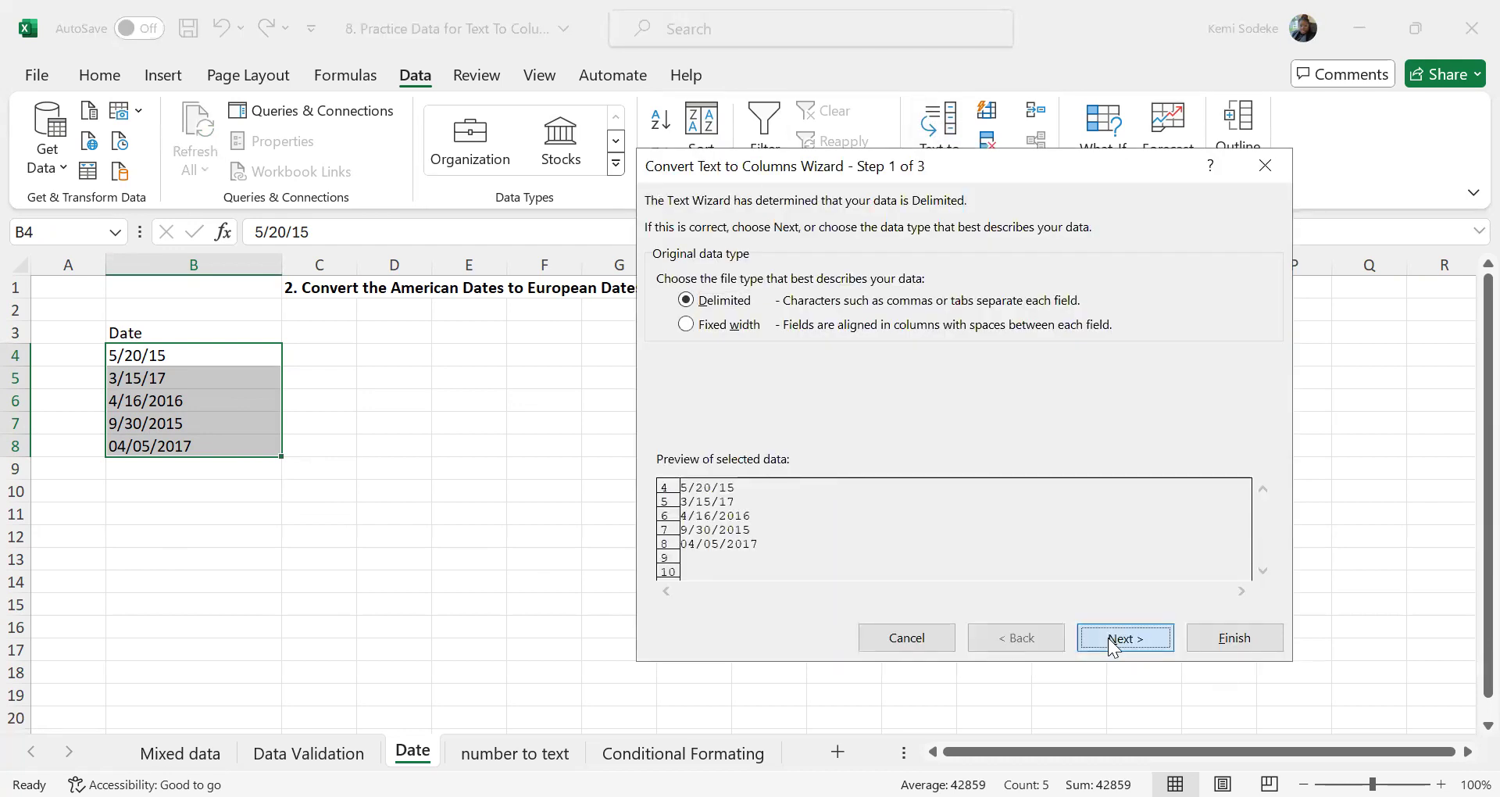
{"action": "left_click", "coordinate": [1124, 639]}
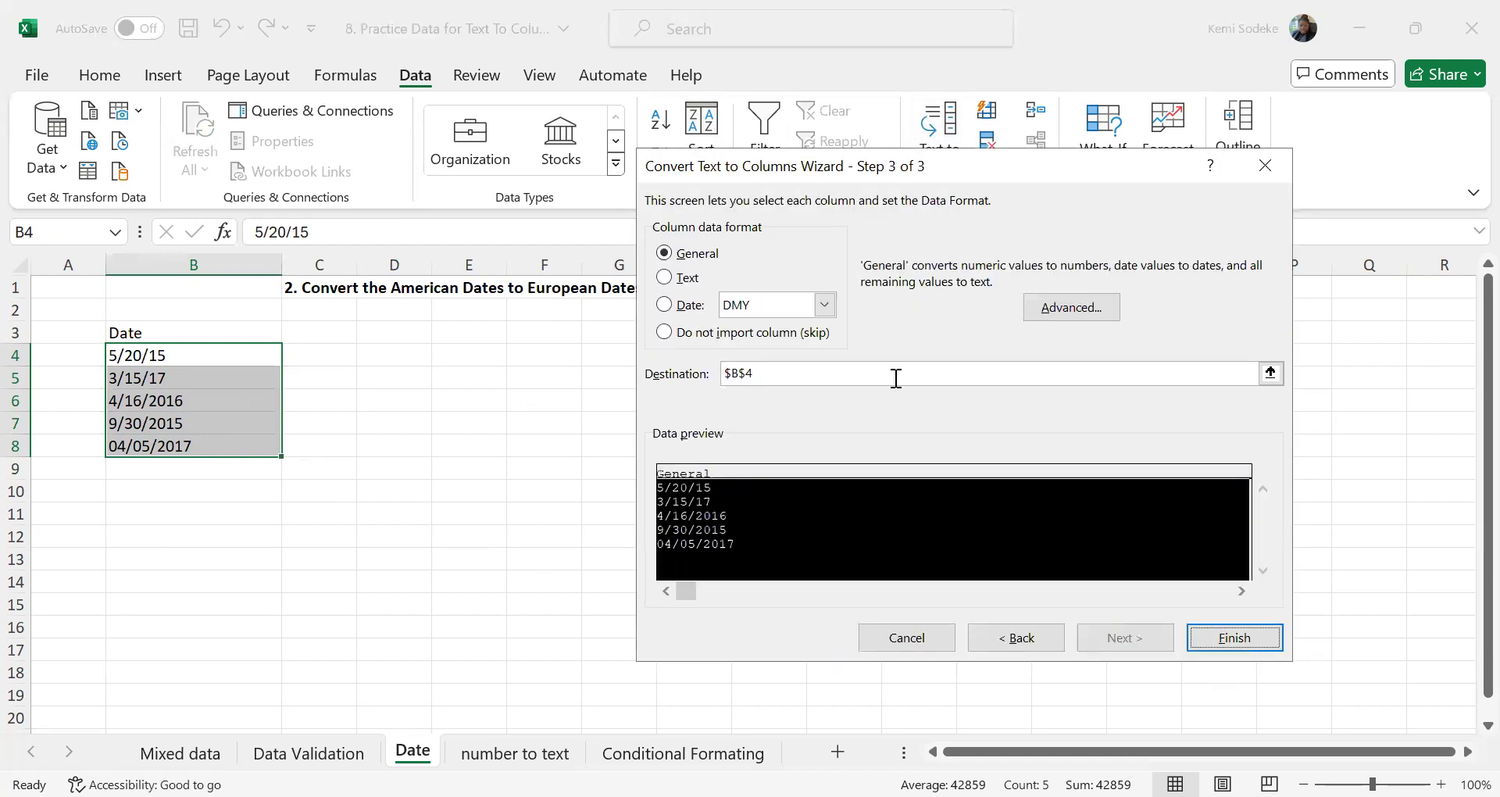
{"action": "left_click", "coordinate": [665, 305]}
{"action": "left_click", "coordinate": [825, 305]}
{"action": "left_click", "coordinate": [750, 324]}
{"action": "left_click", "coordinate": [1233, 638]}
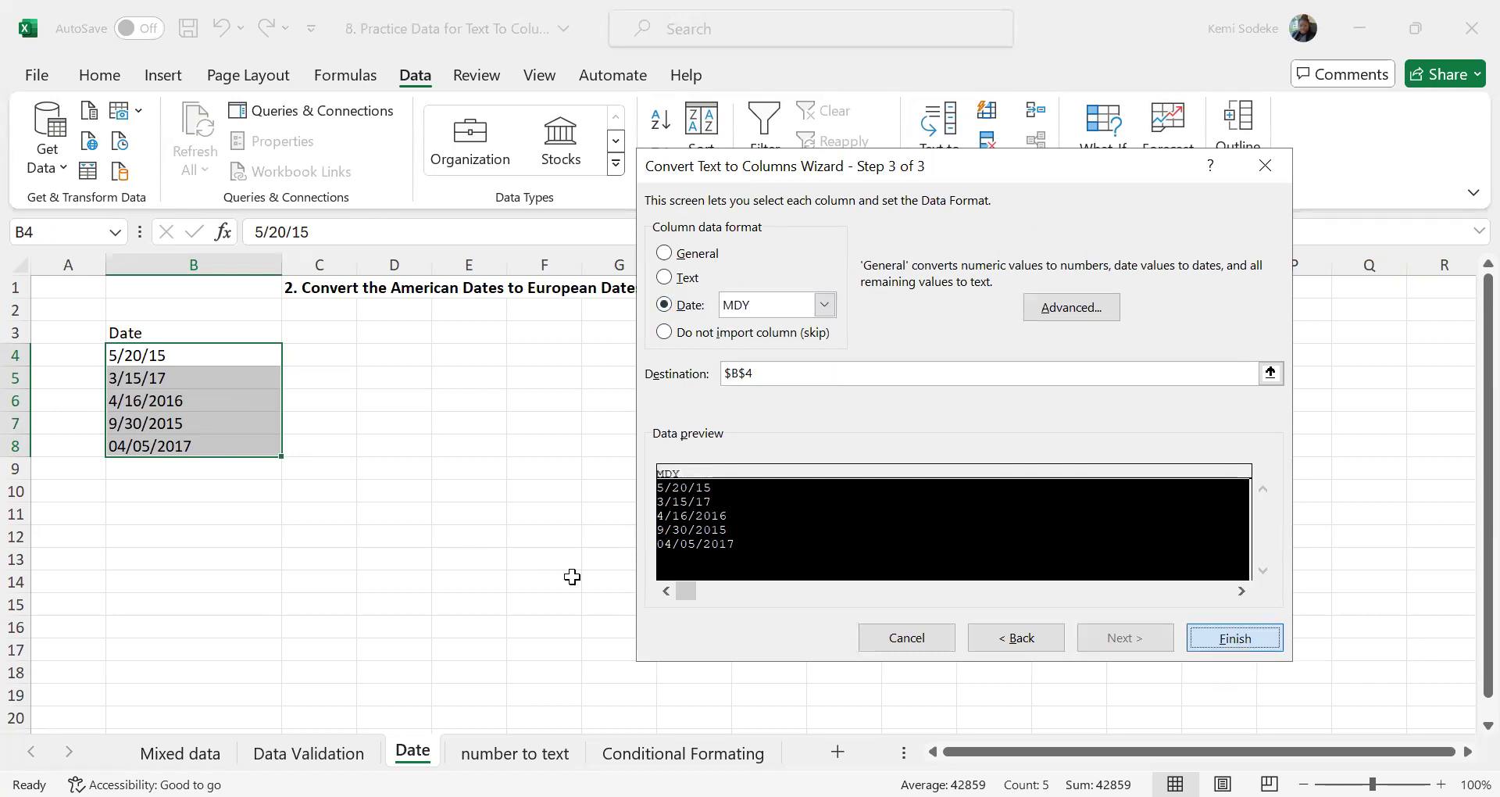
{"action": "left_click", "coordinate": [559, 537]}
Open the number to text sheet and examine the Employee ID column and the ISTEXT formulas in the "Is it text?" column
{"action": "left_click", "coordinate": [515, 753]}
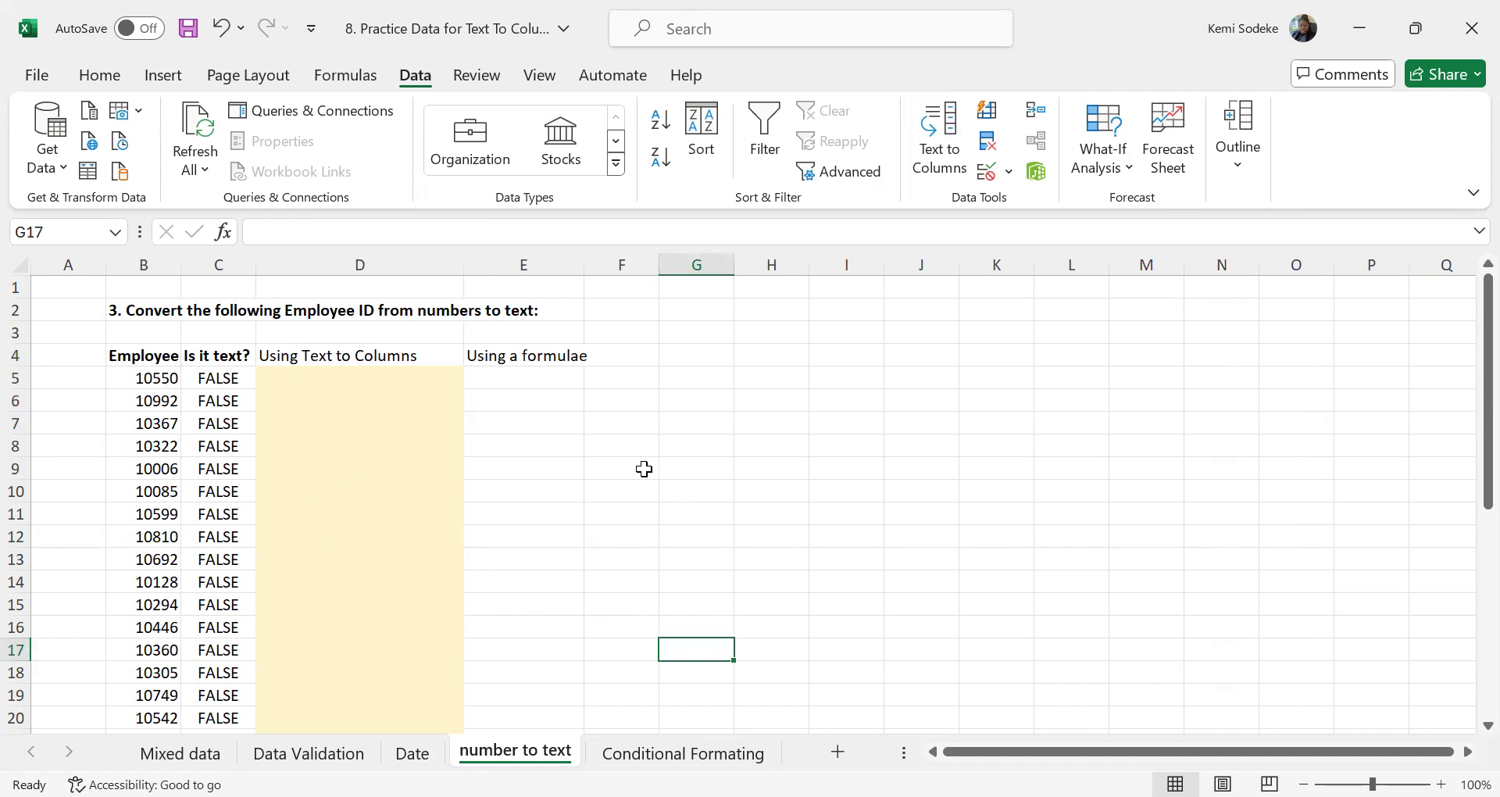
{"action": "left_click", "coordinate": [152, 377]}
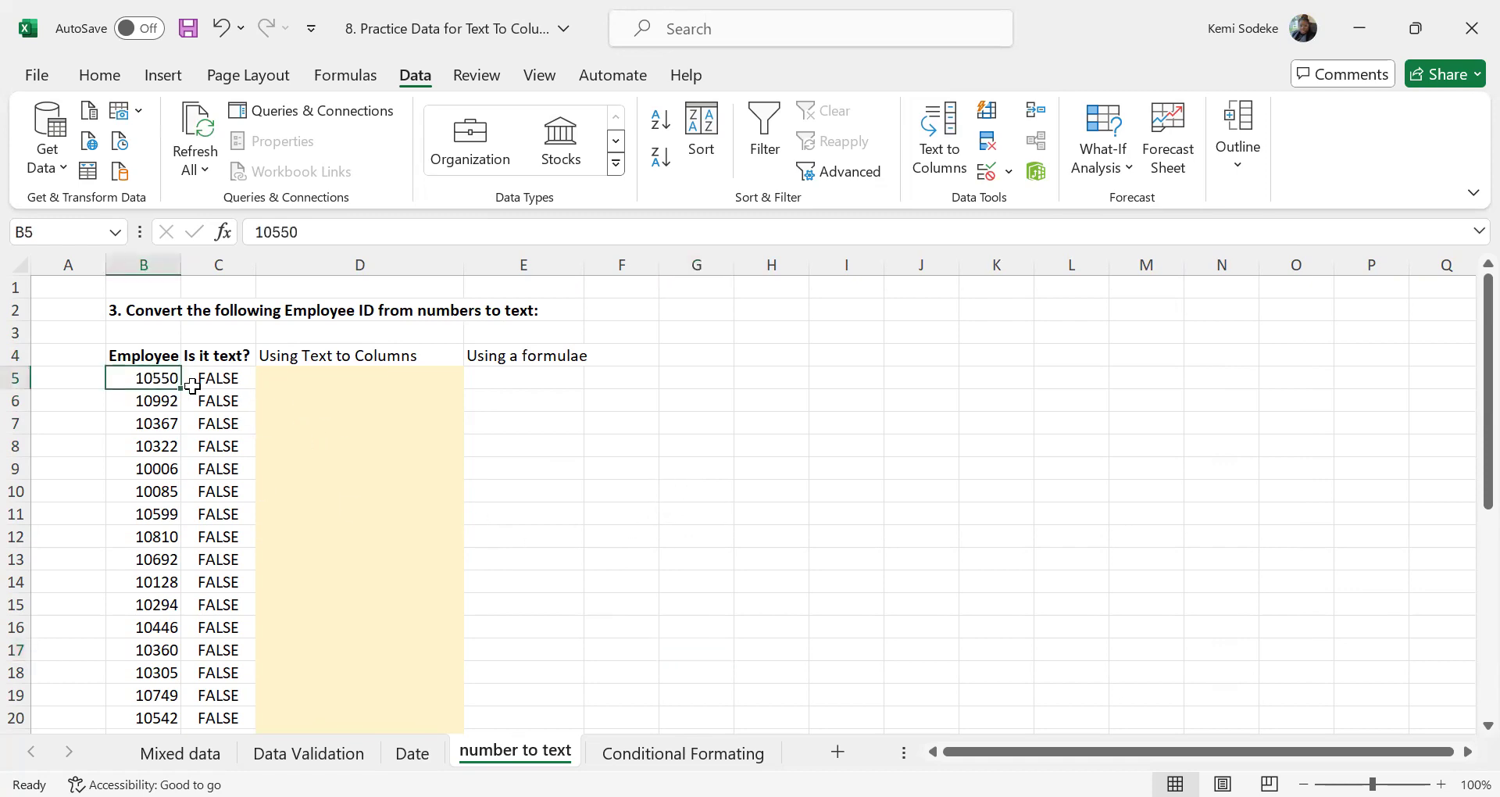
{"action": "left_click", "coordinate": [214, 379]}
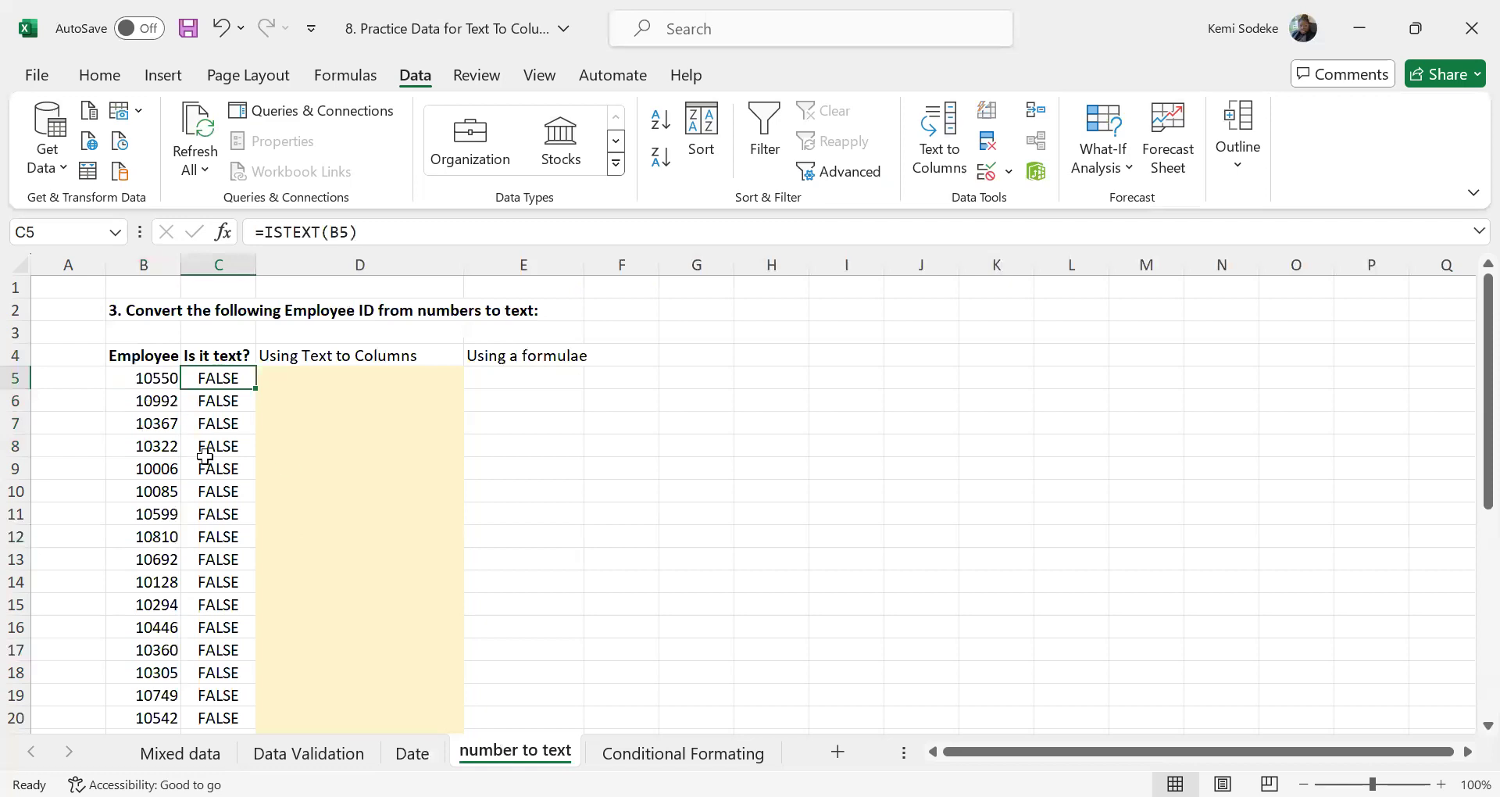
{"action": "left_click_drag", "start_coordinate": [134, 377], "coordinate": [150, 706]}
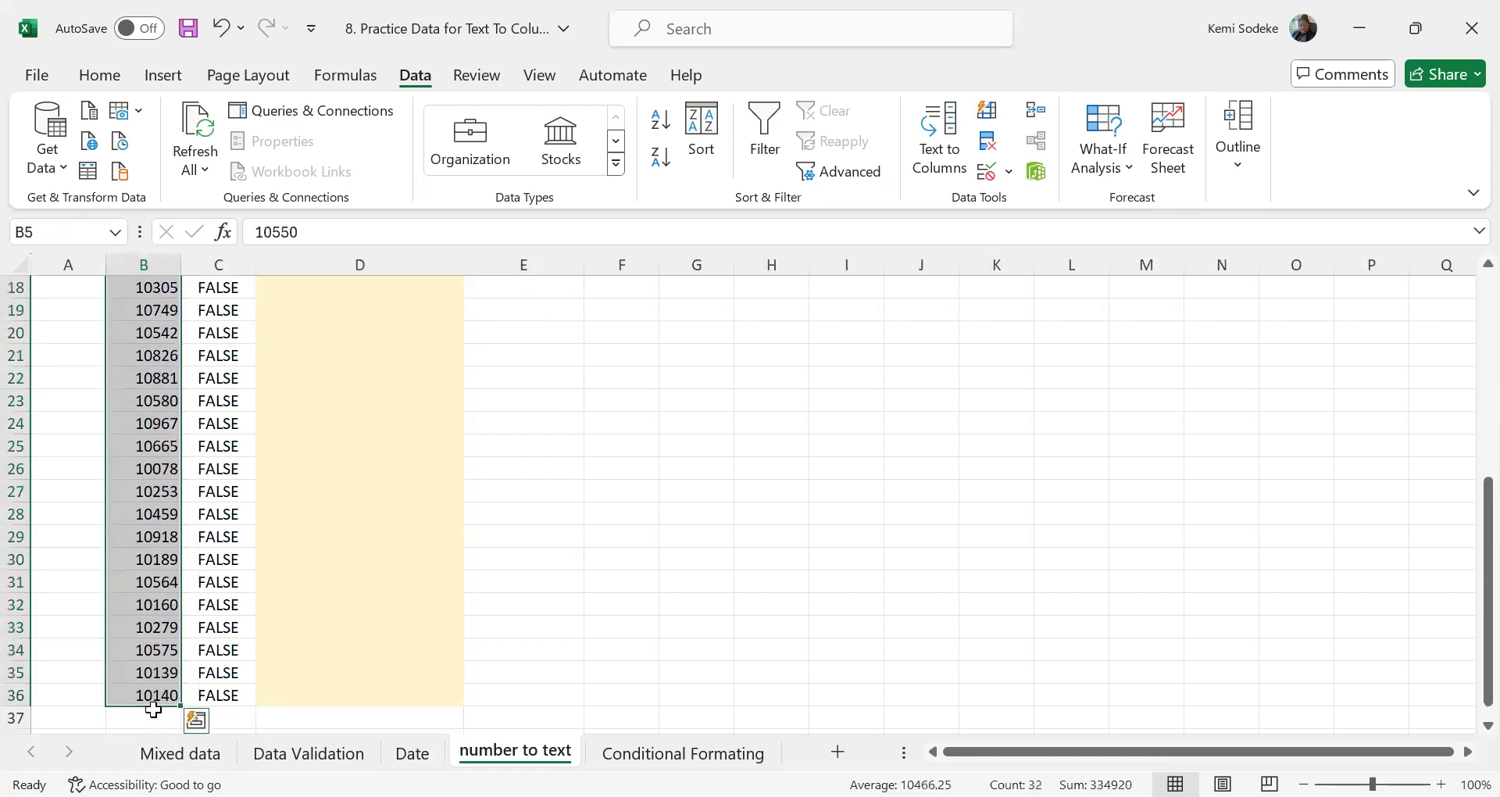
{"action": "scroll", "coordinate": [704, 547], "scroll_direction": "up", "scroll_amount": 6}
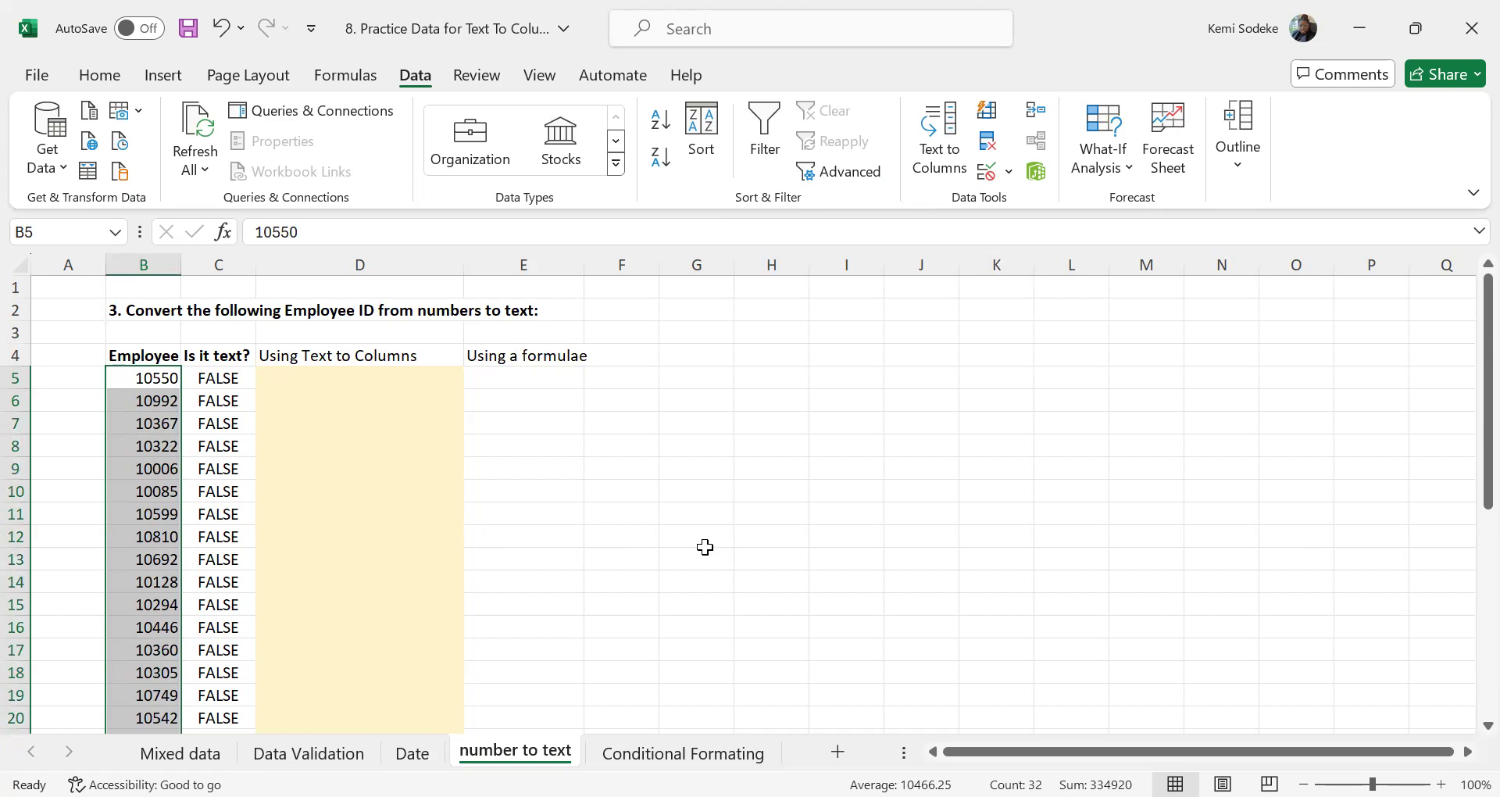
{"action": "left_click", "coordinate": [281, 378]}
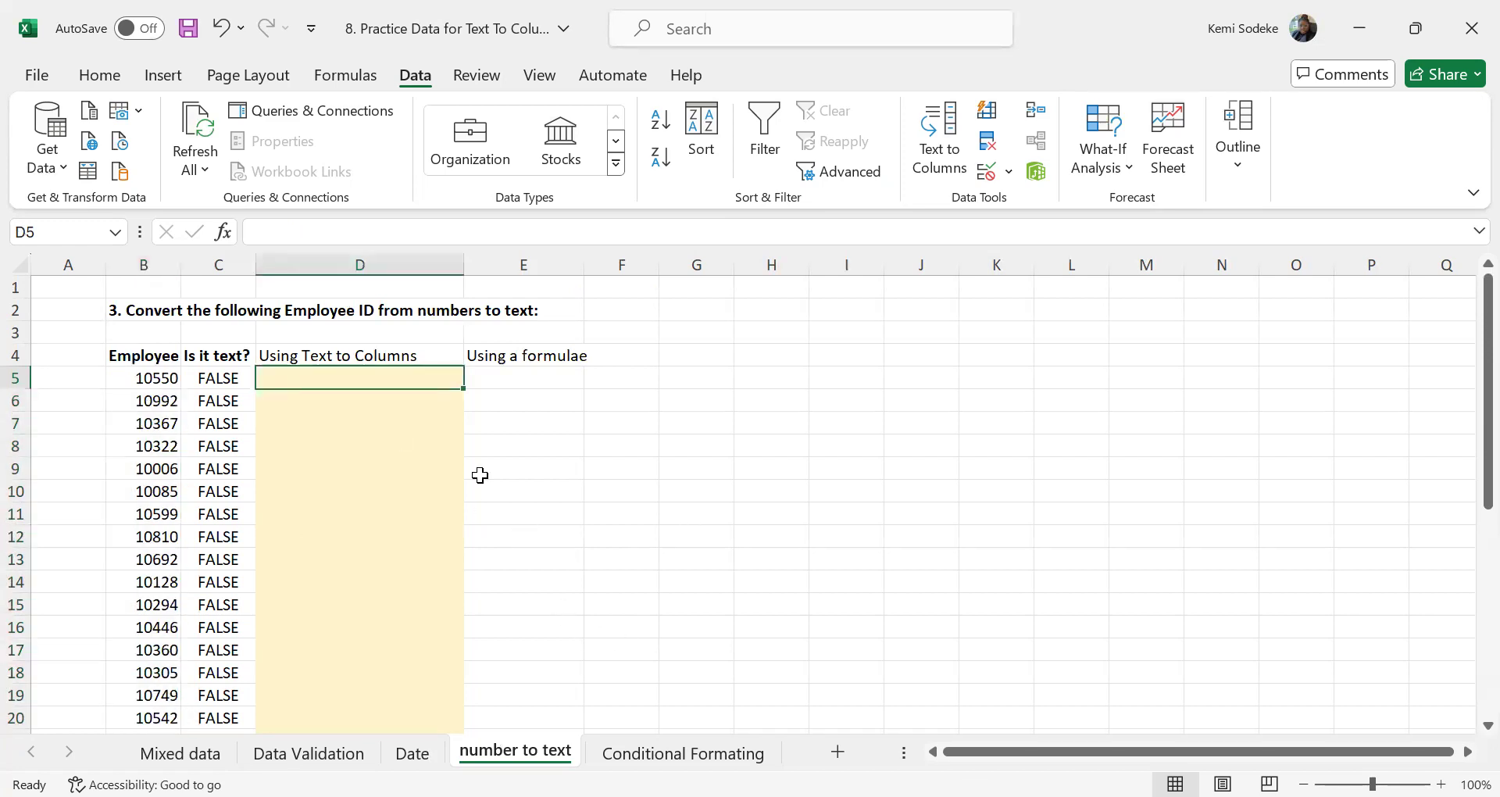
{"action": "left_click", "coordinate": [210, 378]}
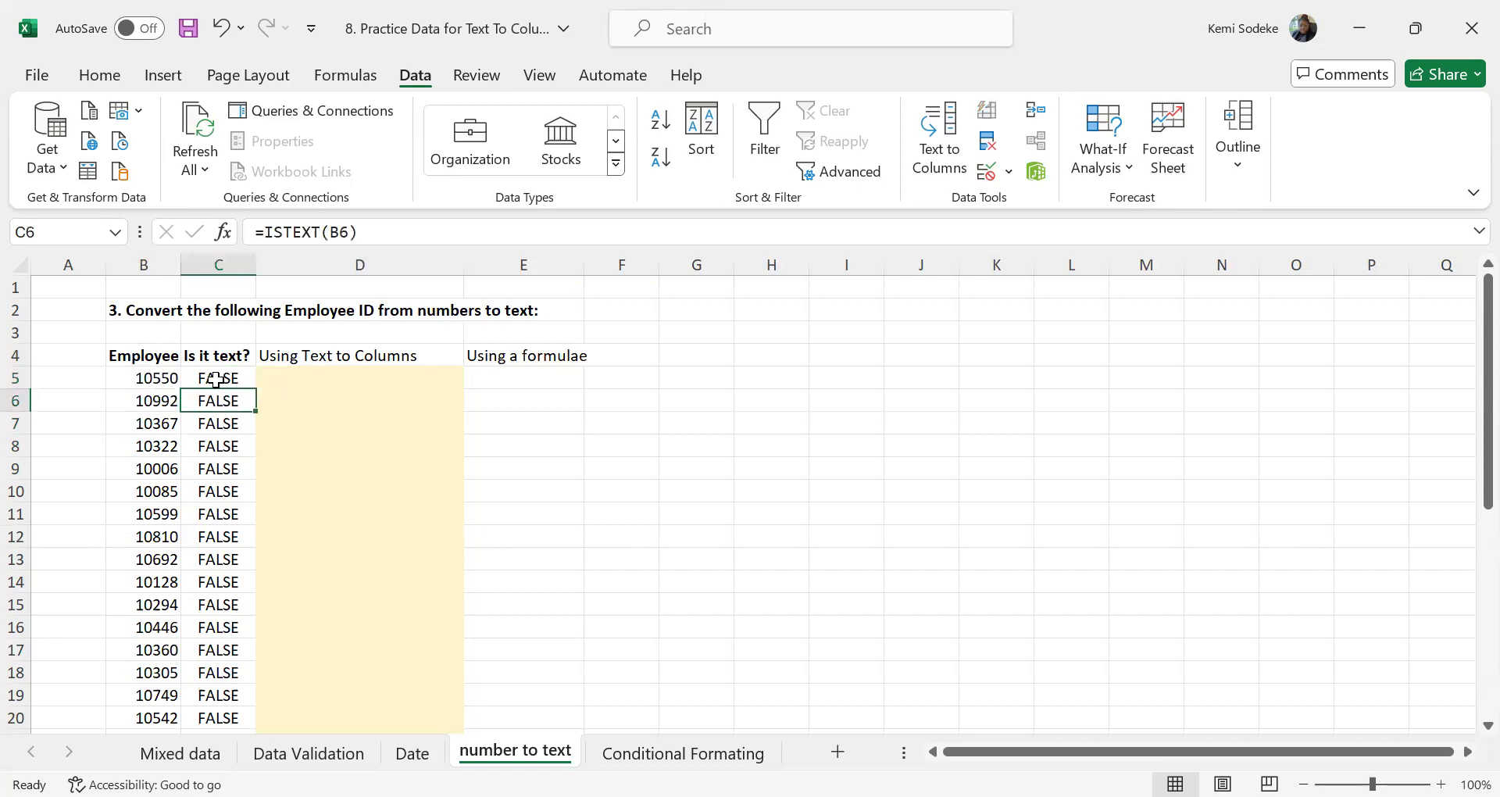
Run Text to Columns on the employee IDs in B5:B36 as Delimited, with the Text column format and destination $D$5
{"action": "left_click", "coordinate": [156, 380]}
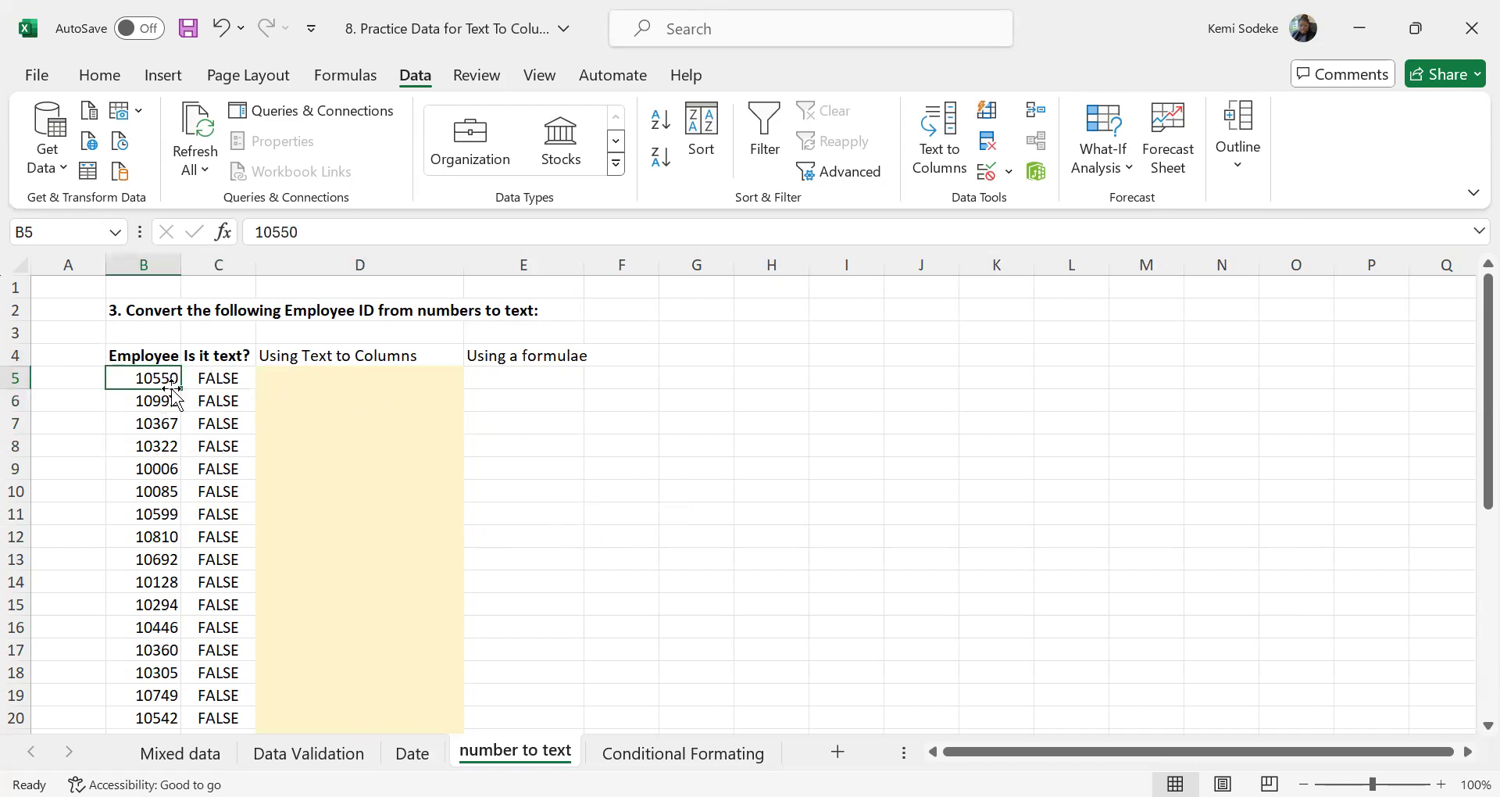
{"action": "left_click_drag", "start_coordinate": [157, 378], "coordinate": [164, 664]}
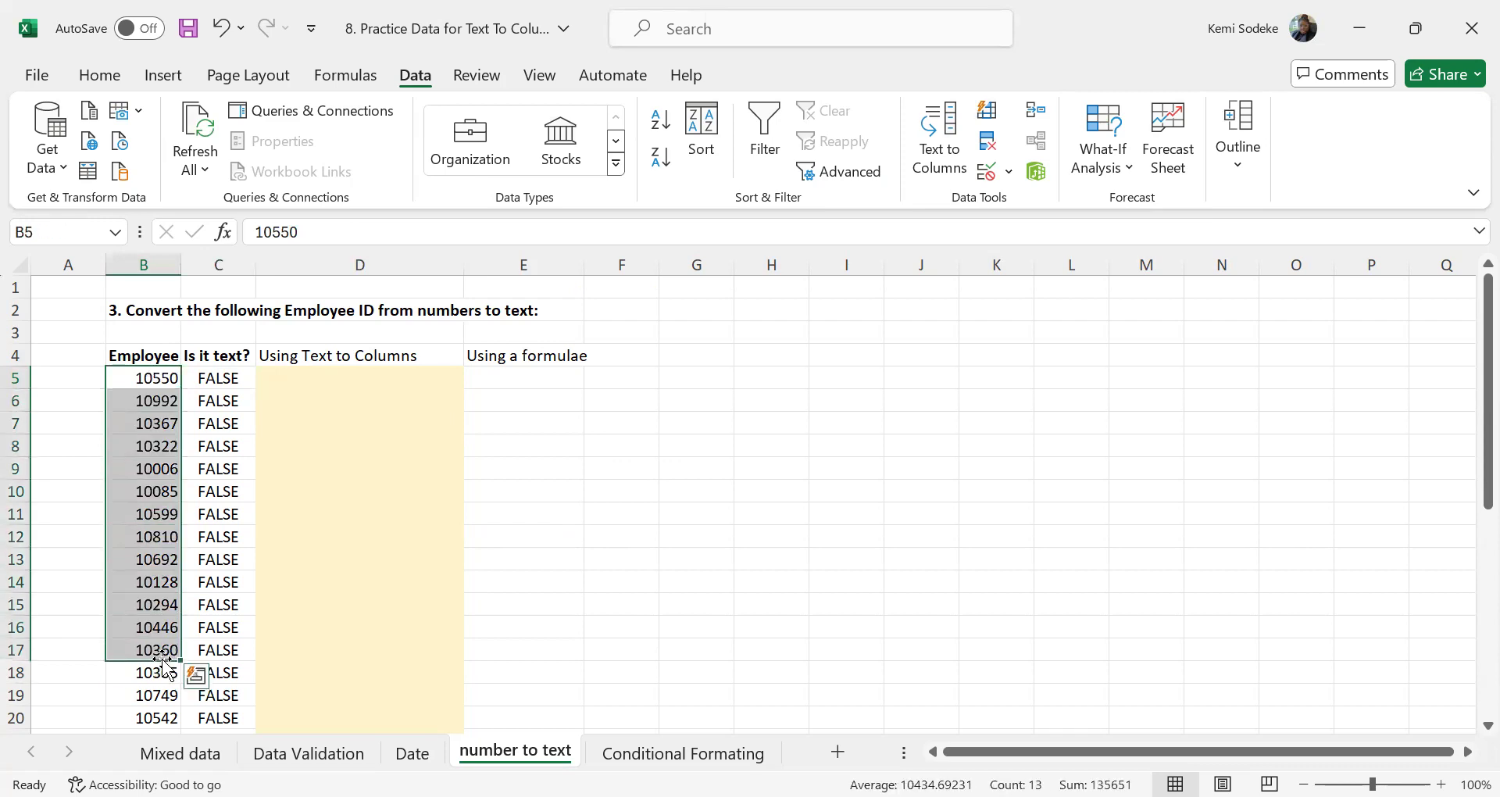
{"action": "key", "text": "ctrl+shift+Down"}
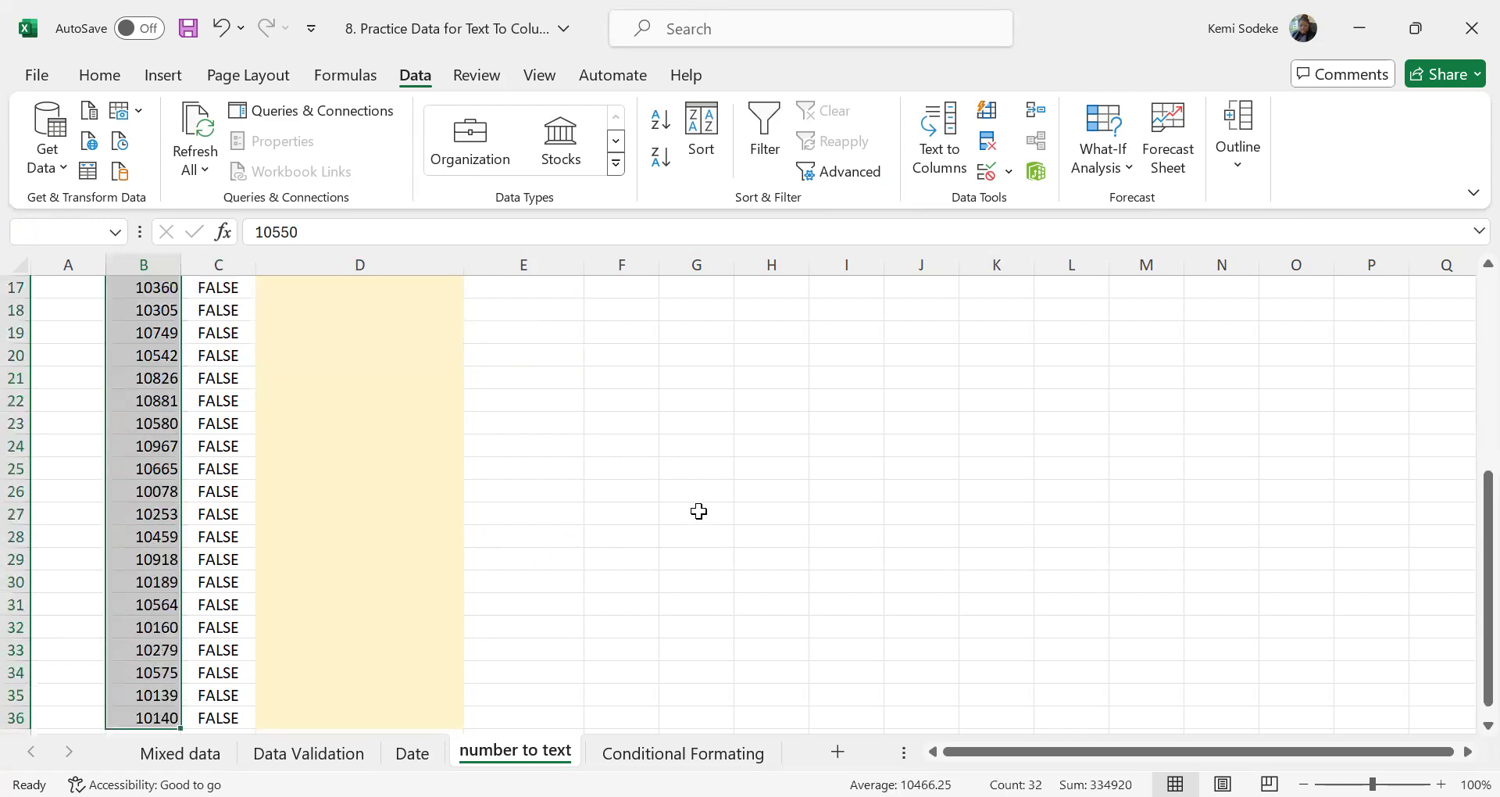
{"action": "scroll", "coordinate": [699, 511], "scroll_direction": "up", "scroll_amount": 6}
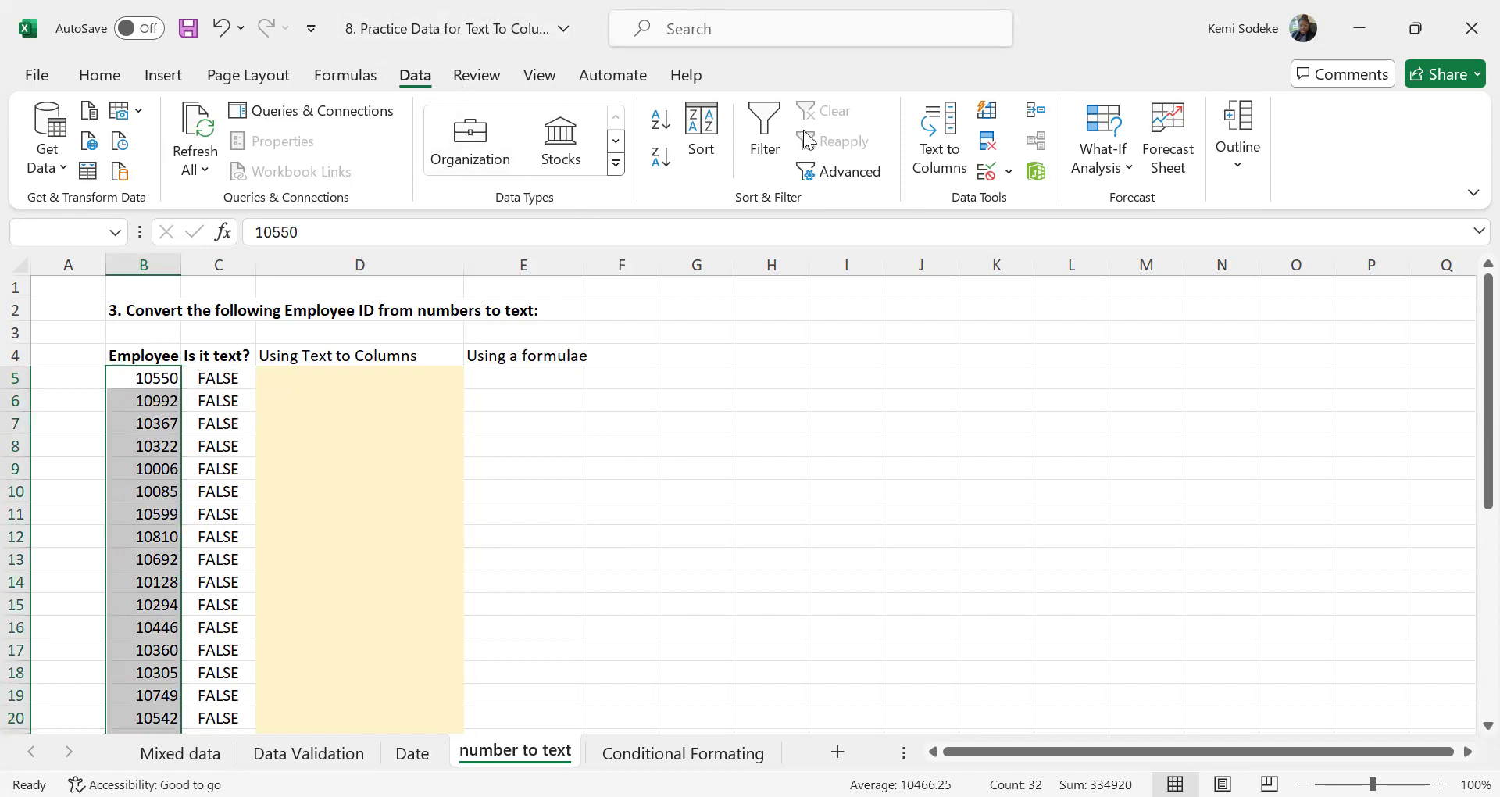
{"action": "left_click", "coordinate": [957, 139]}
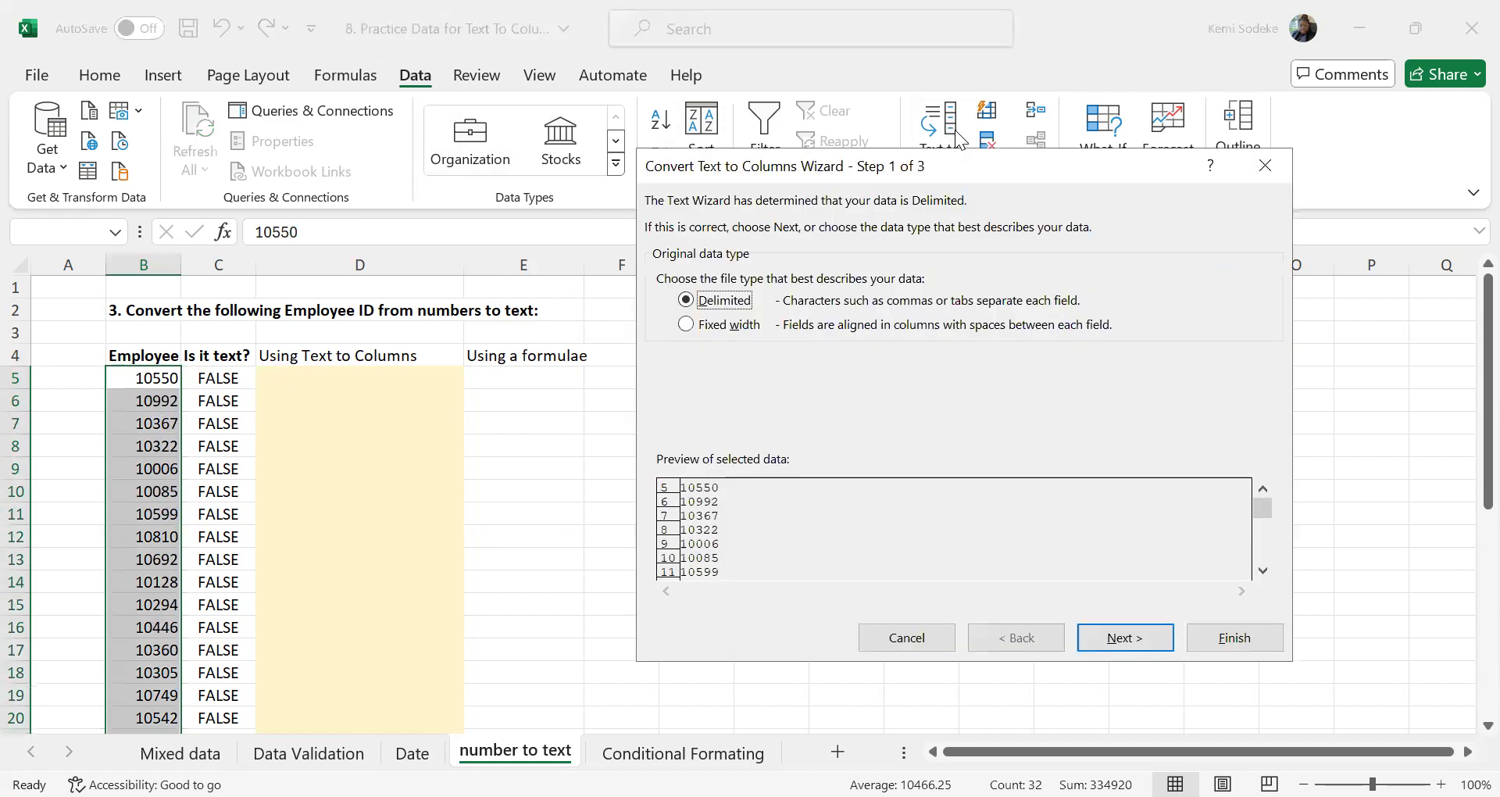
{"action": "left_click", "coordinate": [1146, 645]}
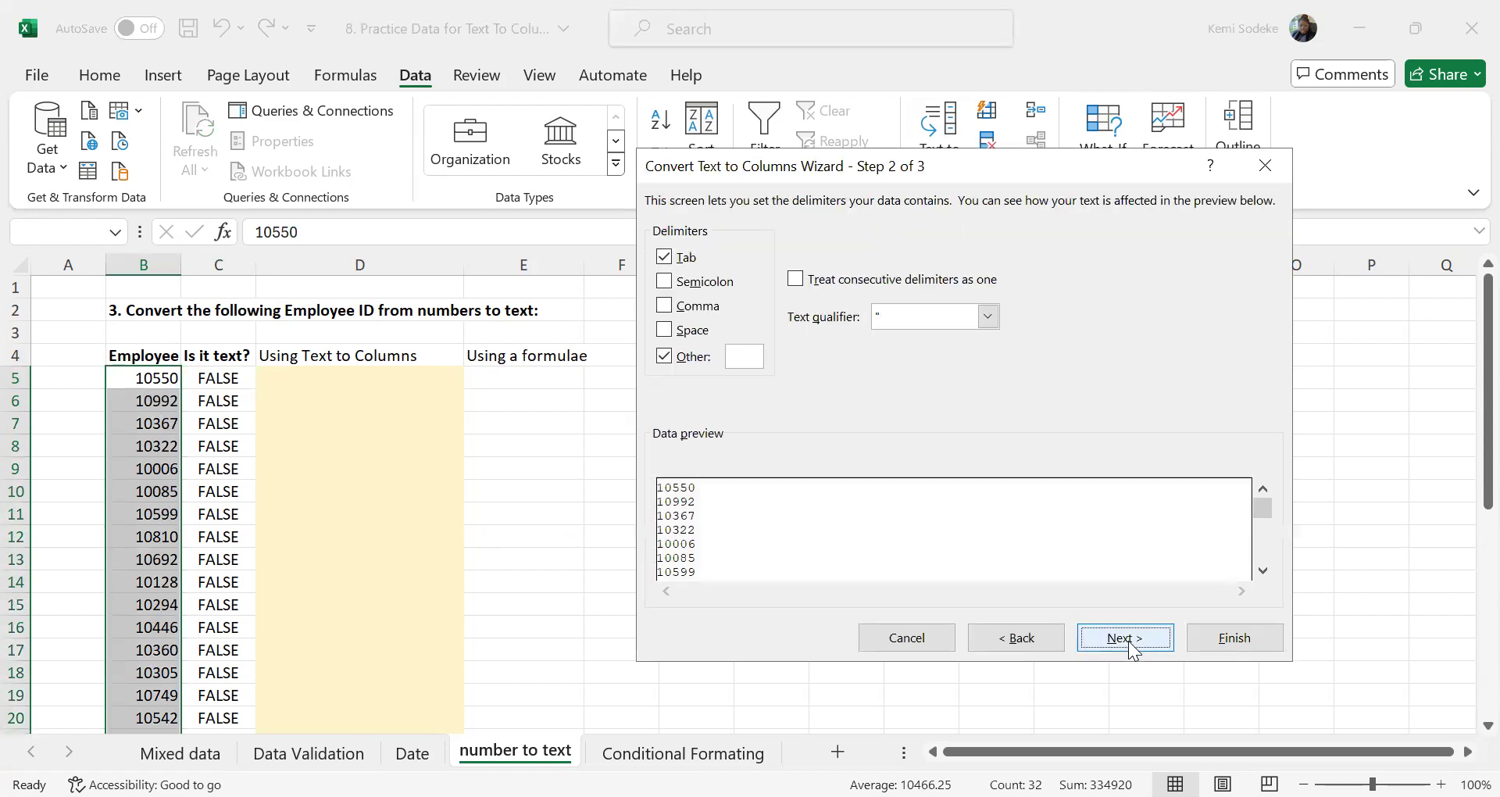
{"action": "left_click", "coordinate": [1133, 647]}
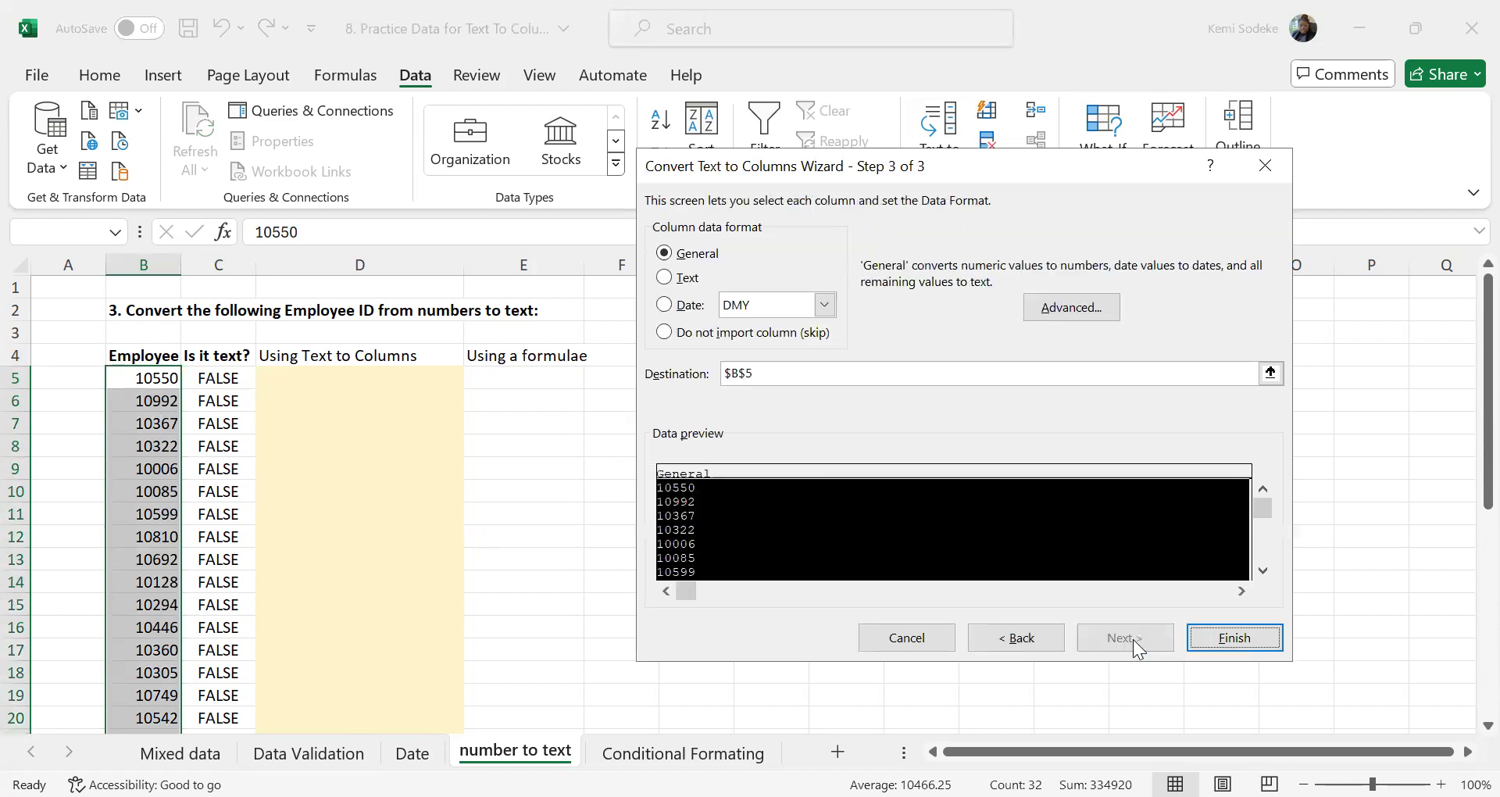
{"action": "left_click", "coordinate": [666, 279]}
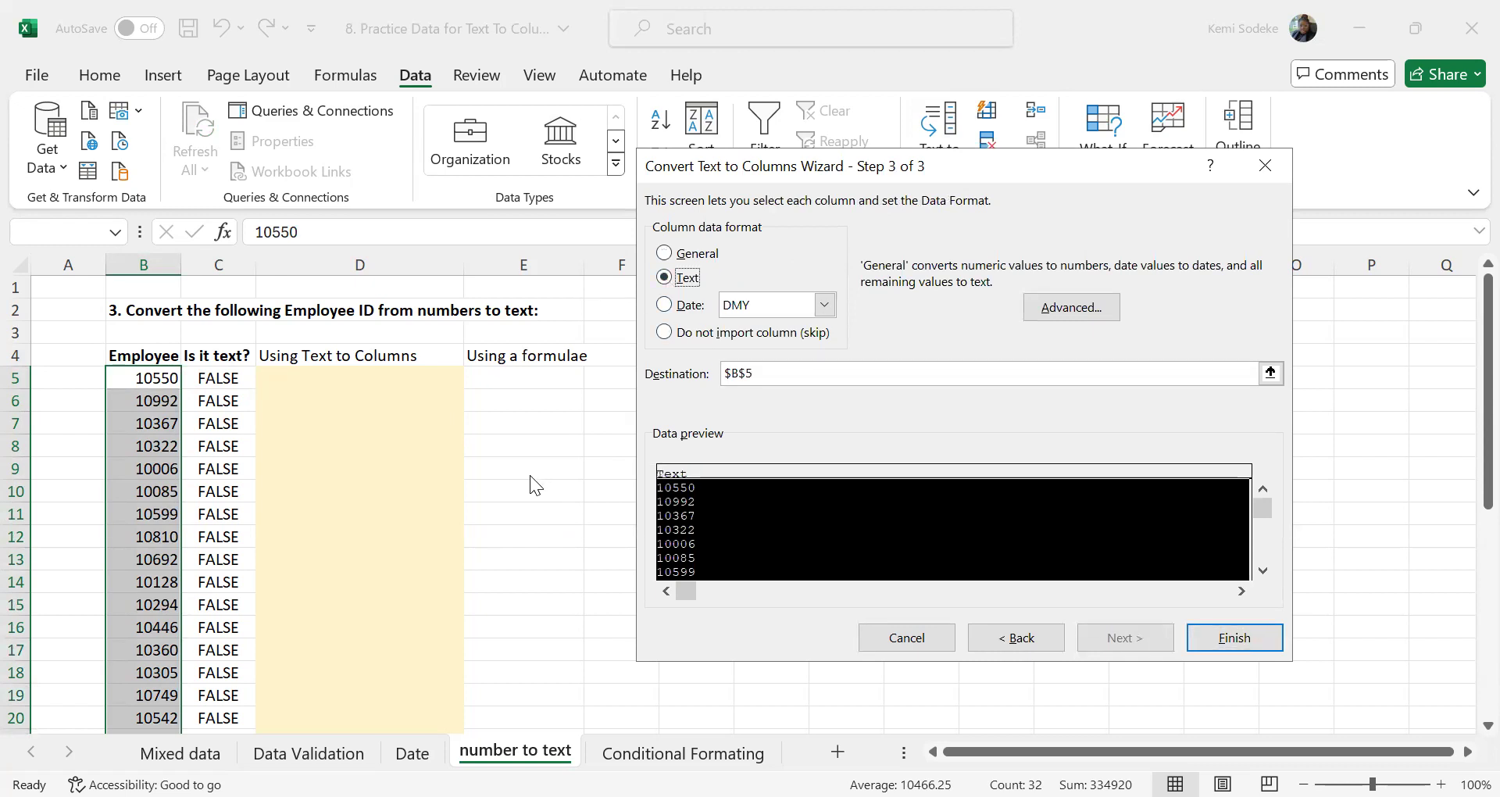
{"action": "left_click", "coordinate": [739, 371]}
{"action": "key", "text": "BackSpace"}
{"action": "type", "text": "D"}
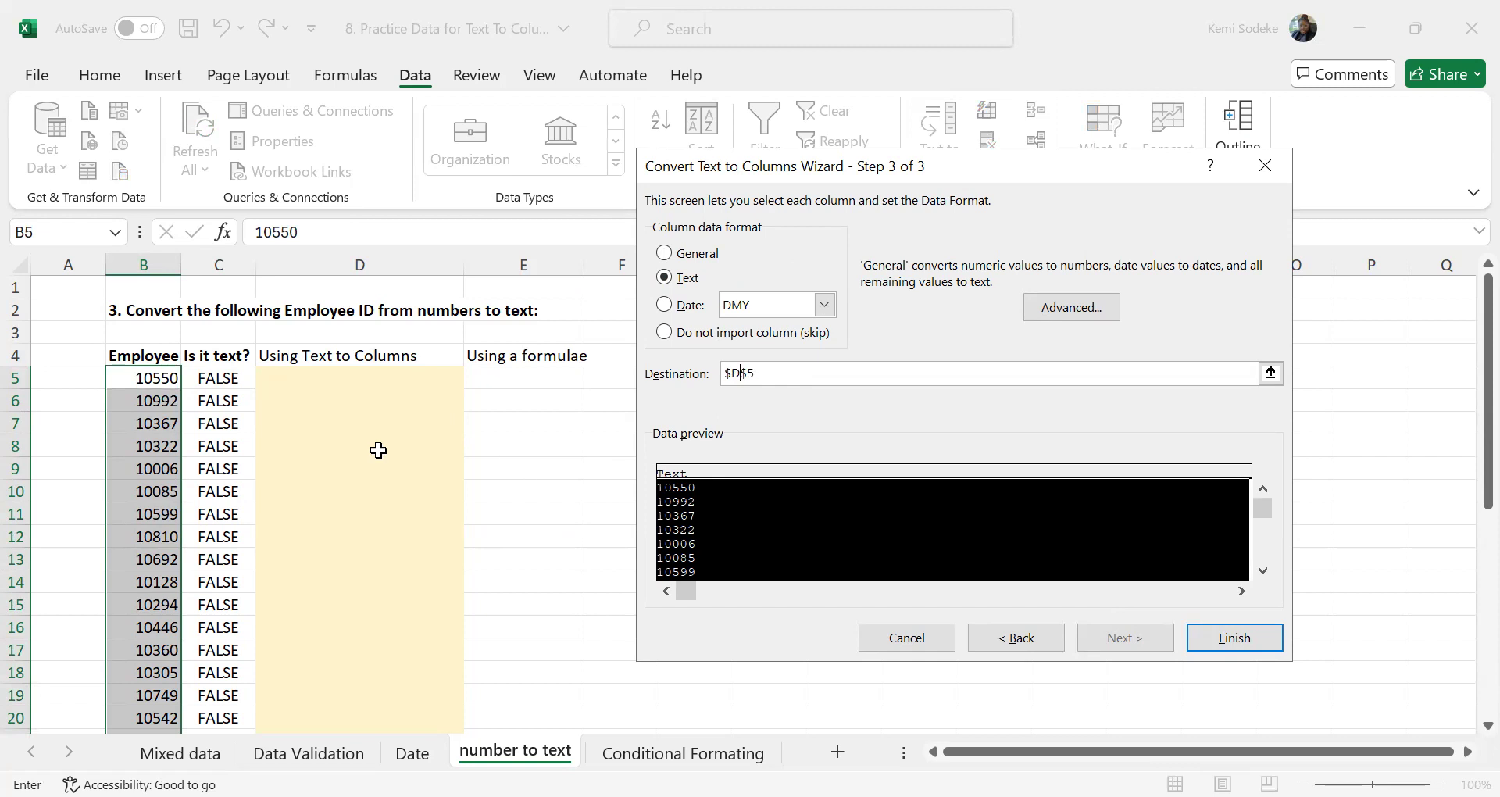
{"action": "left_click", "coordinate": [1248, 646]}
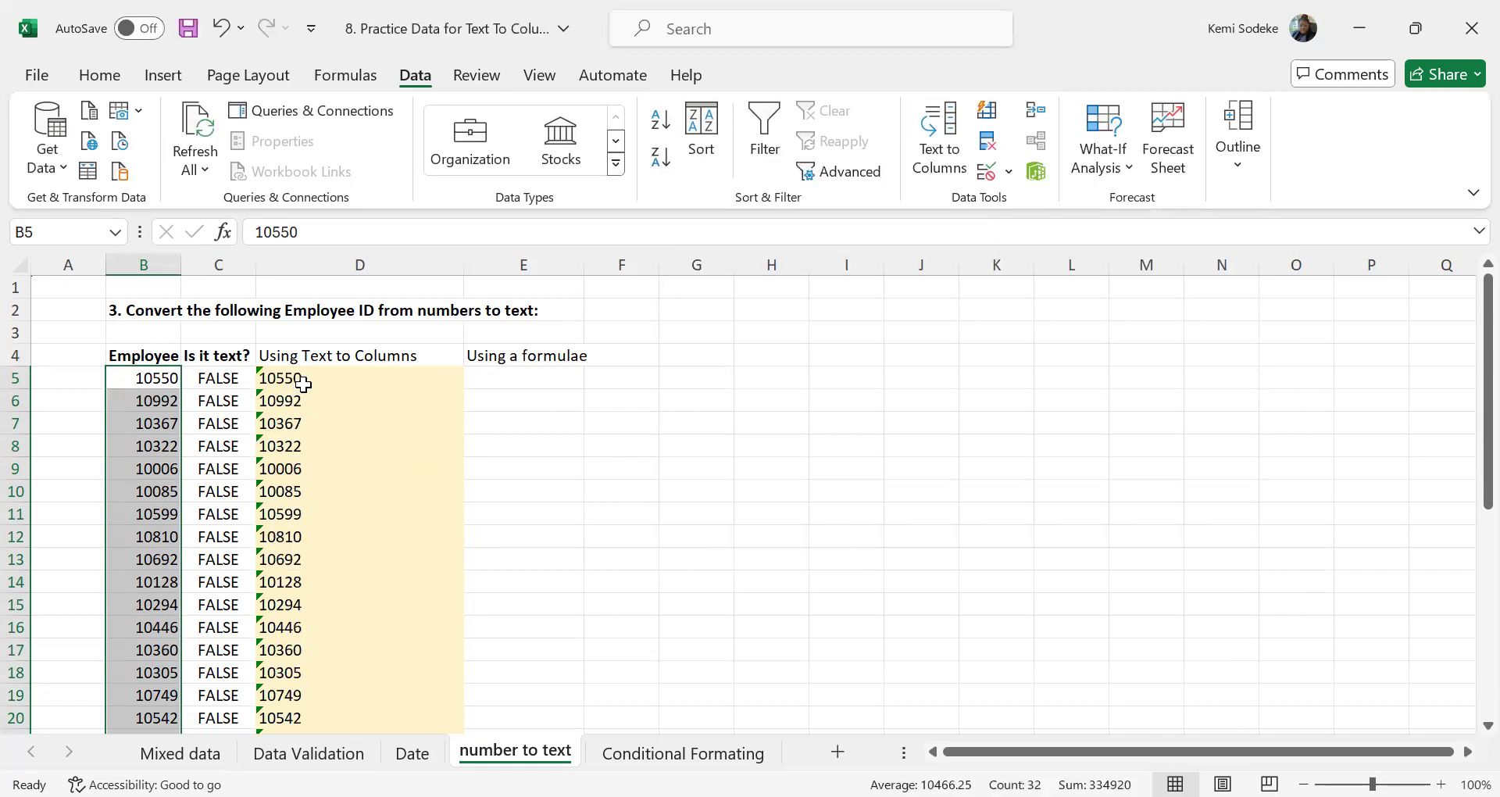
Enter =ISTEXT(D5) in E5 to test whether the converted ID is text
{"action": "left_click", "coordinate": [303, 383]}
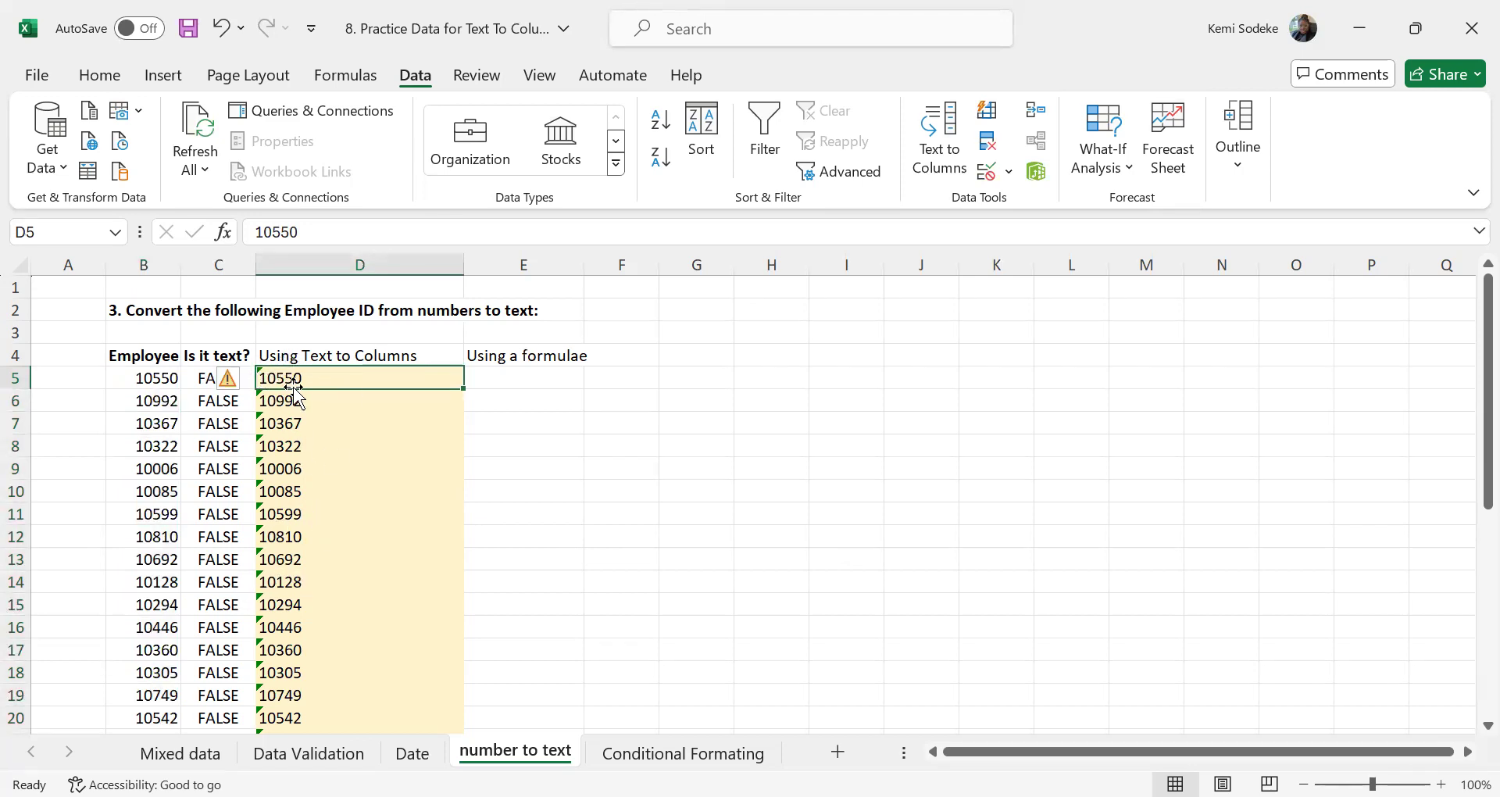
{"action": "mouse_move", "coordinate": [241, 379]}
{"action": "left_click", "coordinate": [517, 382]}
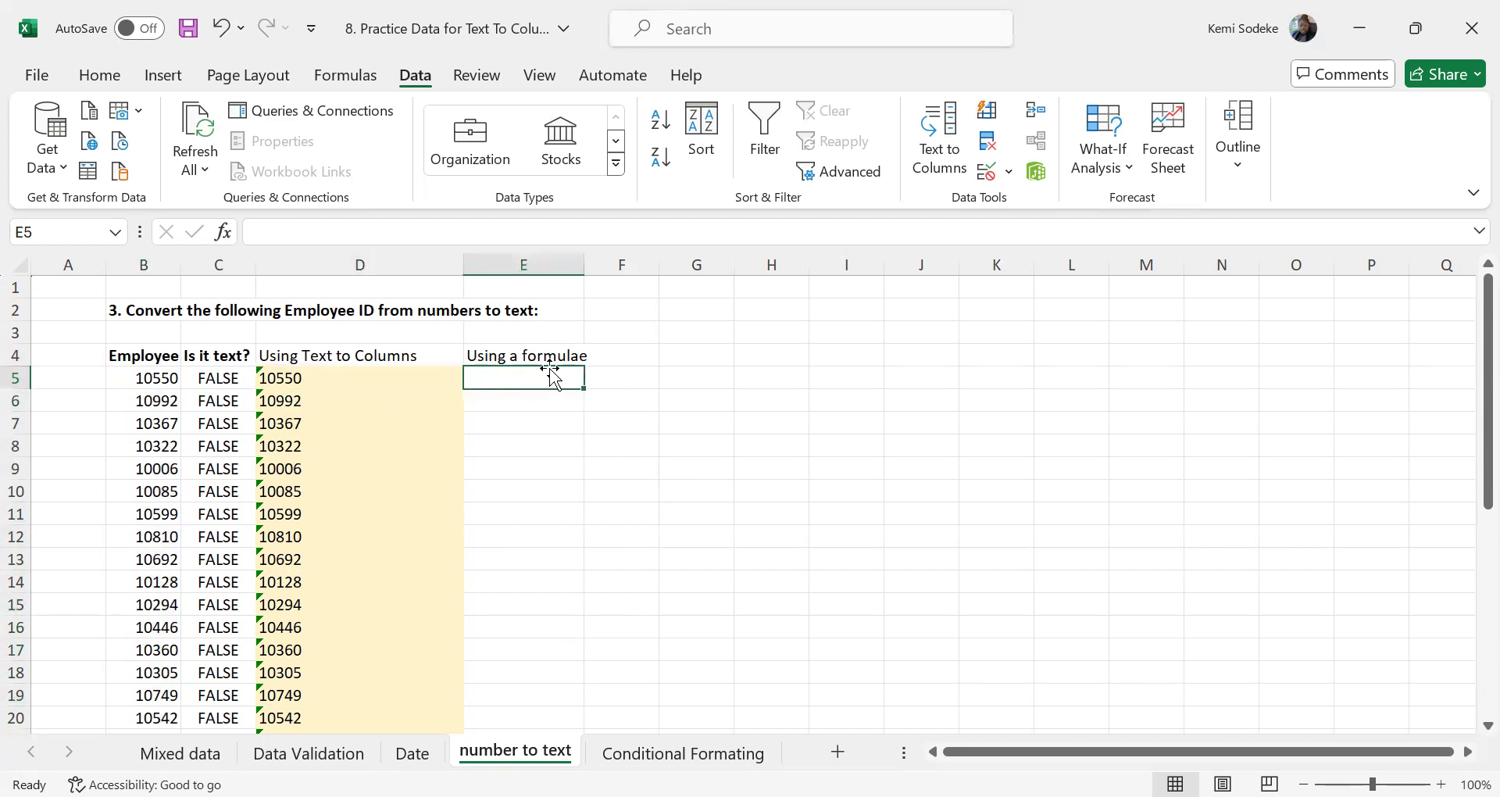
{"action": "type", "text": "="}
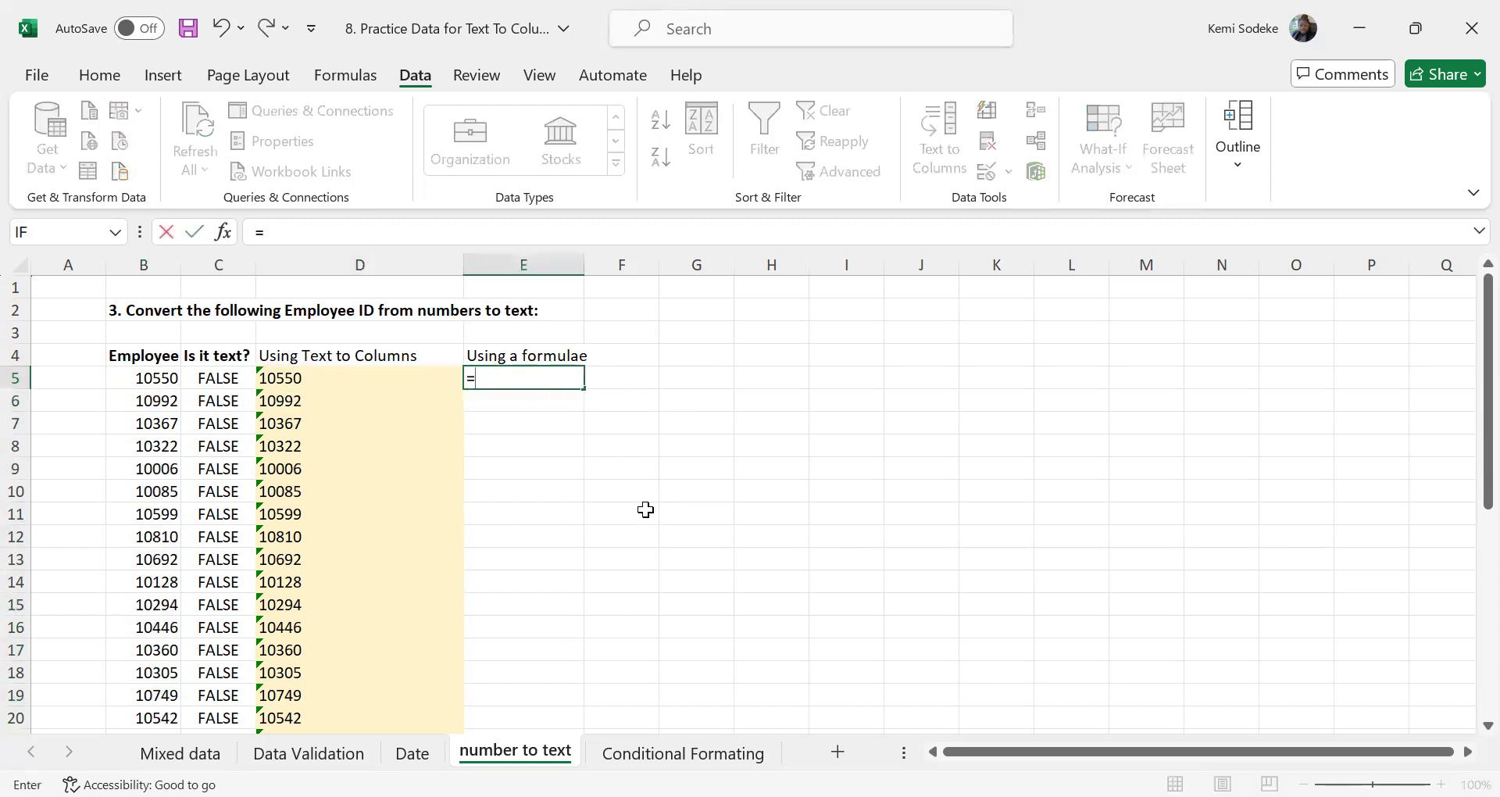
{"action": "type", "text": "istext"}
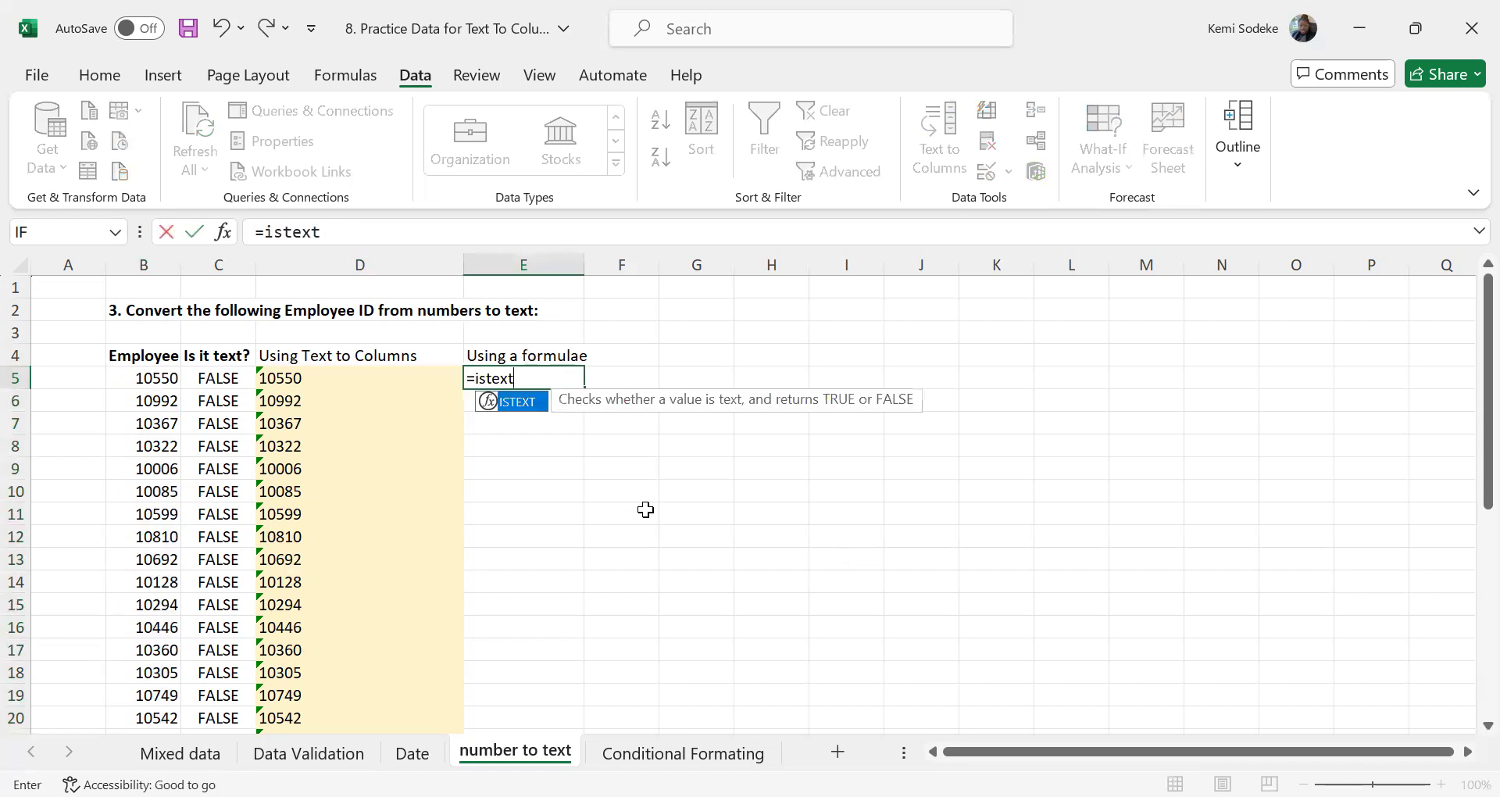
{"action": "type", "text": "("}
{"action": "left_click", "coordinate": [315, 375]}
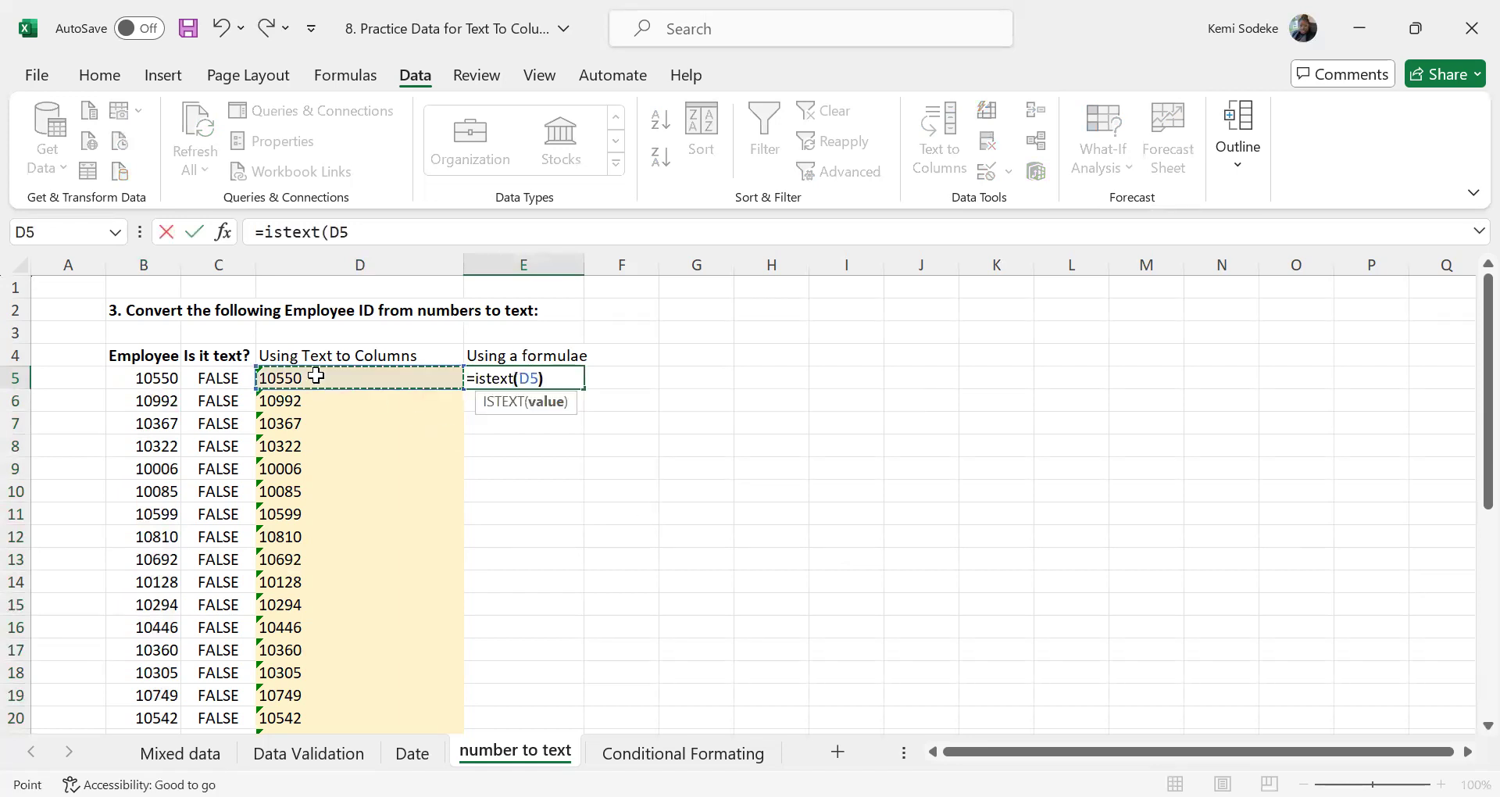
{"action": "key", "text": "Return"}
Clear the ISTEXT test formula from E5
{"action": "left_click", "coordinate": [525, 377]}
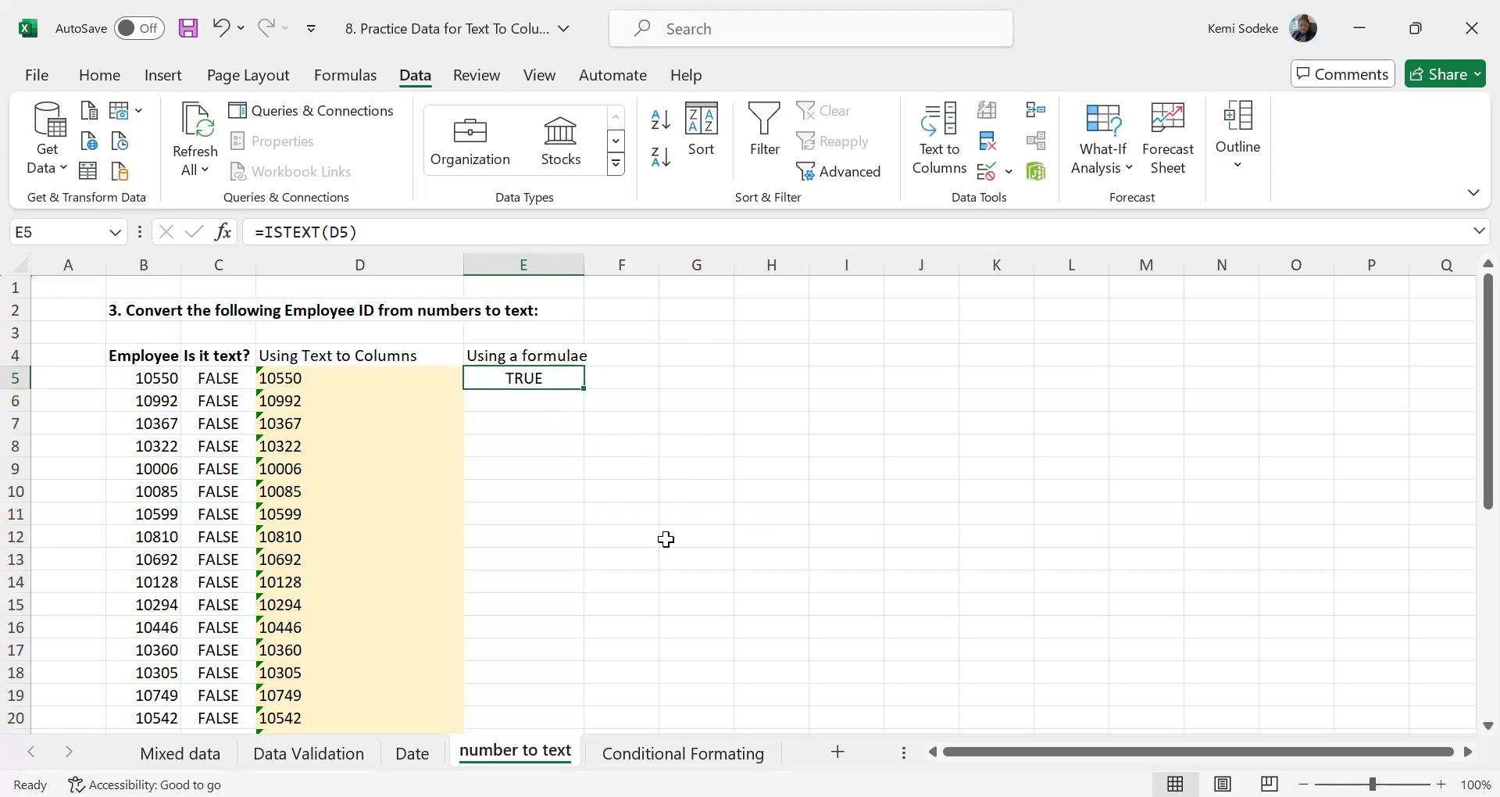
{"action": "key", "text": "Delete"}
{"action": "left_click", "coordinate": [623, 513]}
Enter =TEXT(B5,"000") in E5 to convert the first employee ID to text with a formula
{"action": "left_click", "coordinate": [516, 377]}
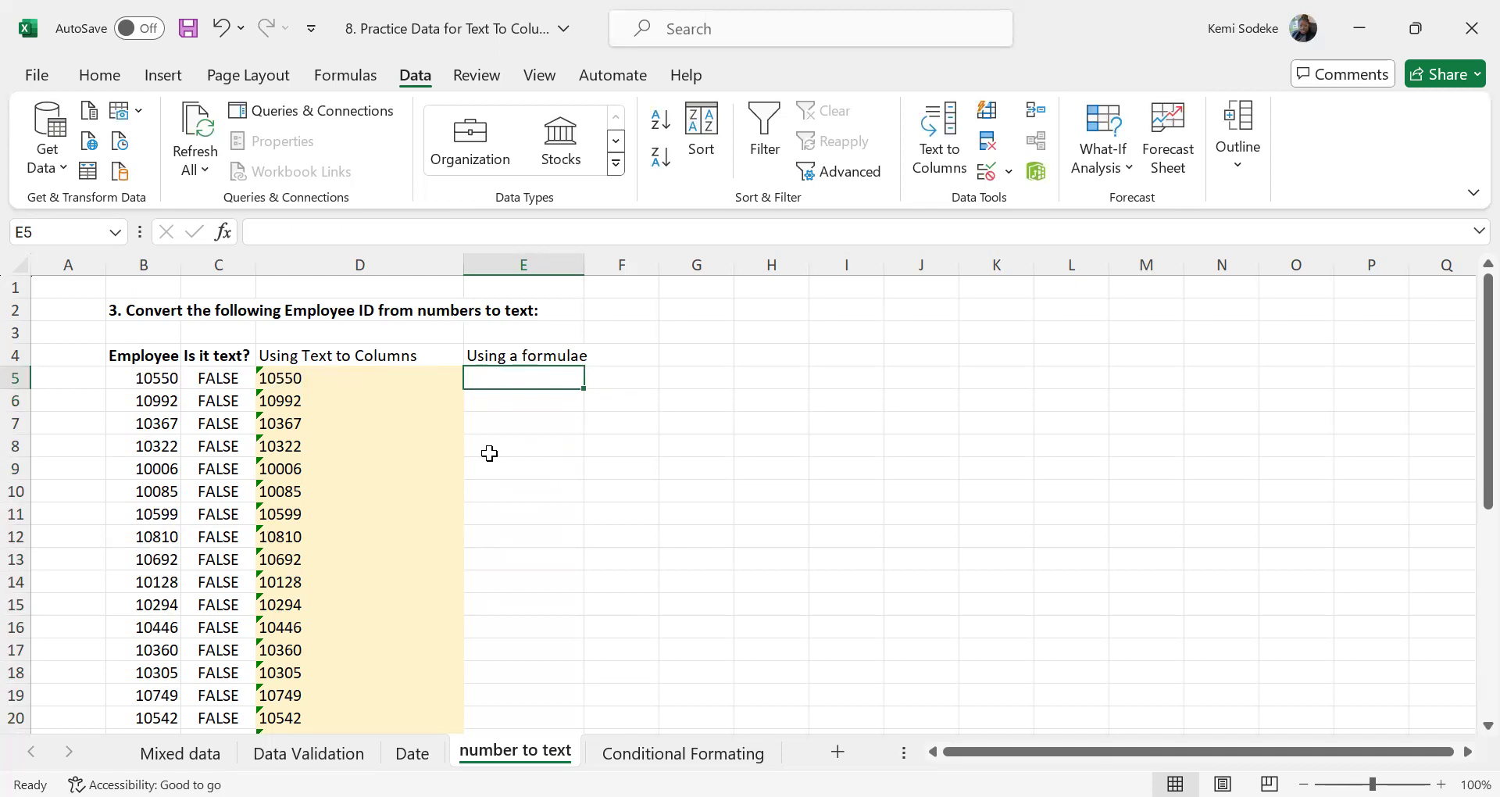
{"action": "left_click", "coordinate": [164, 385]}
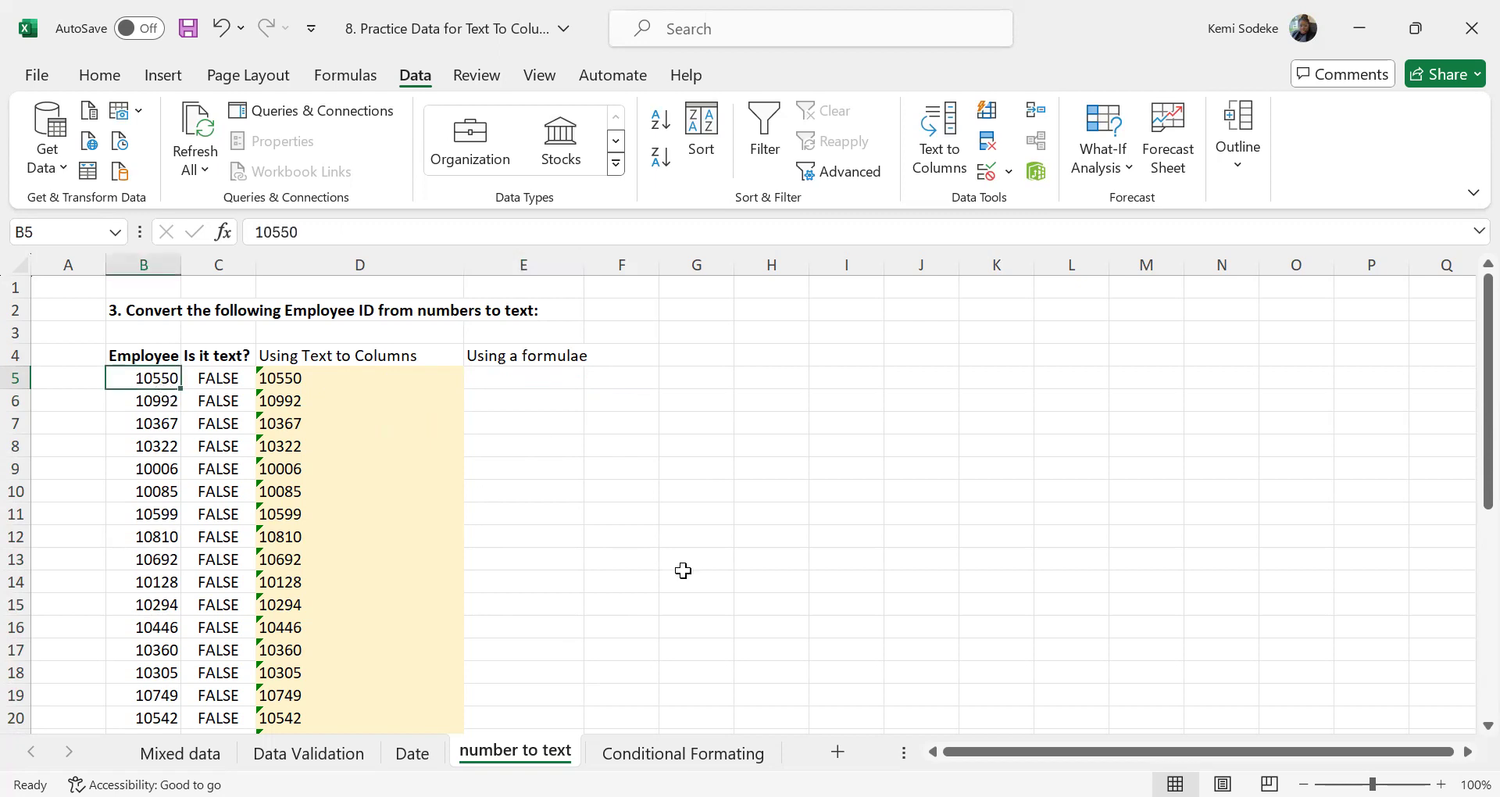
{"action": "left_click", "coordinate": [520, 382]}
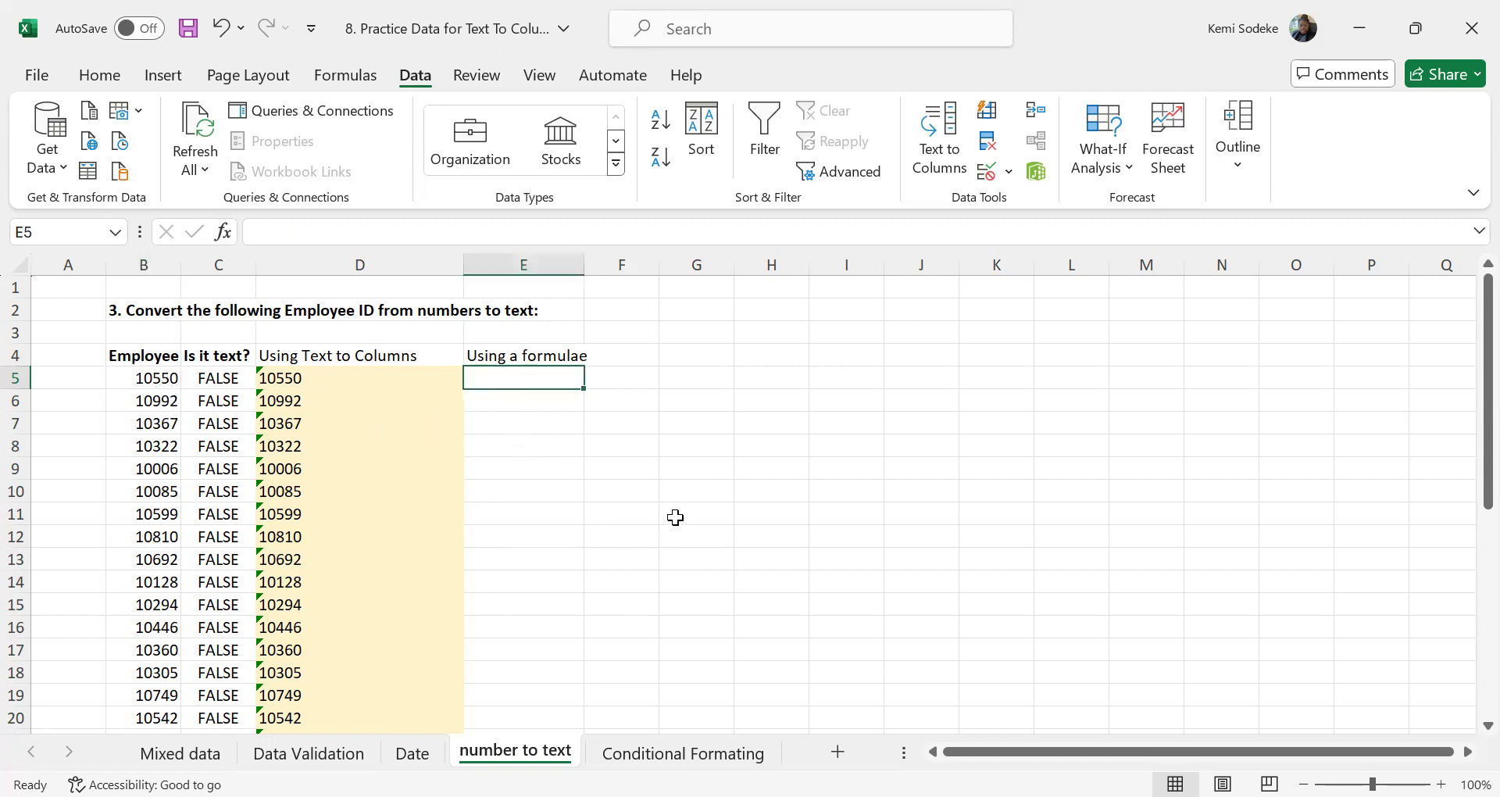
{"action": "type", "text": "="}
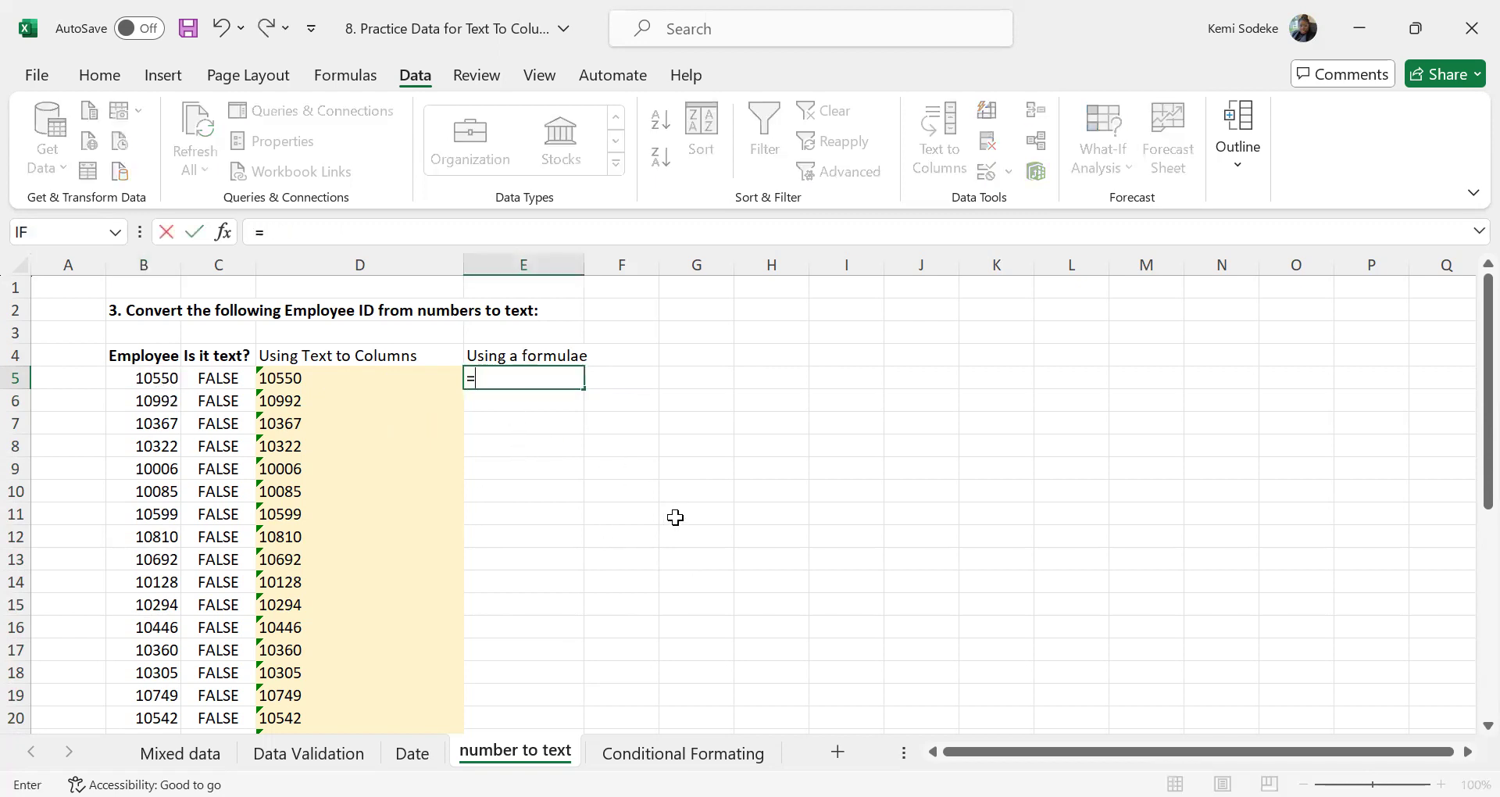
{"action": "type", "text": "te"}
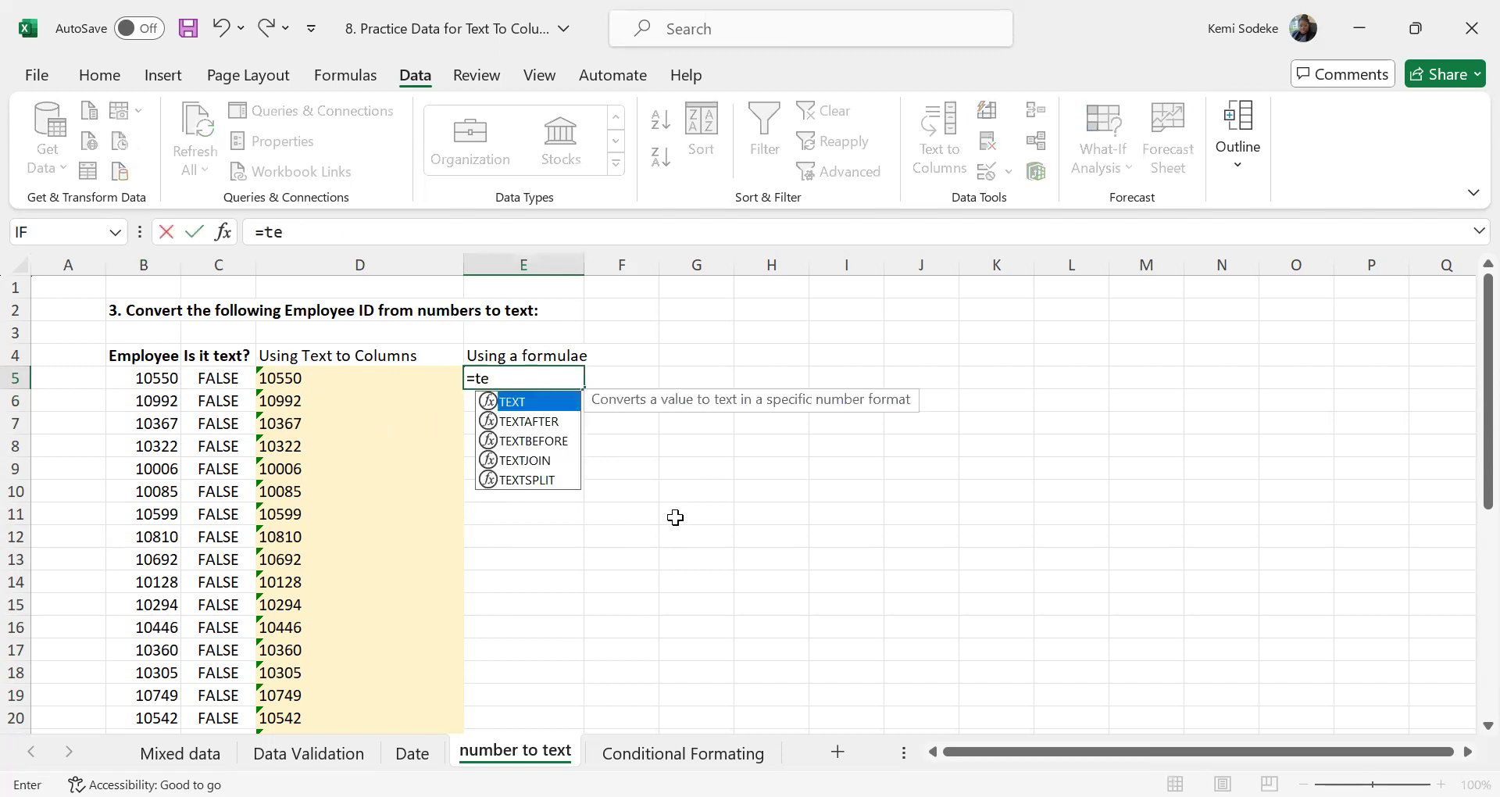
{"action": "type", "text": "xt"}
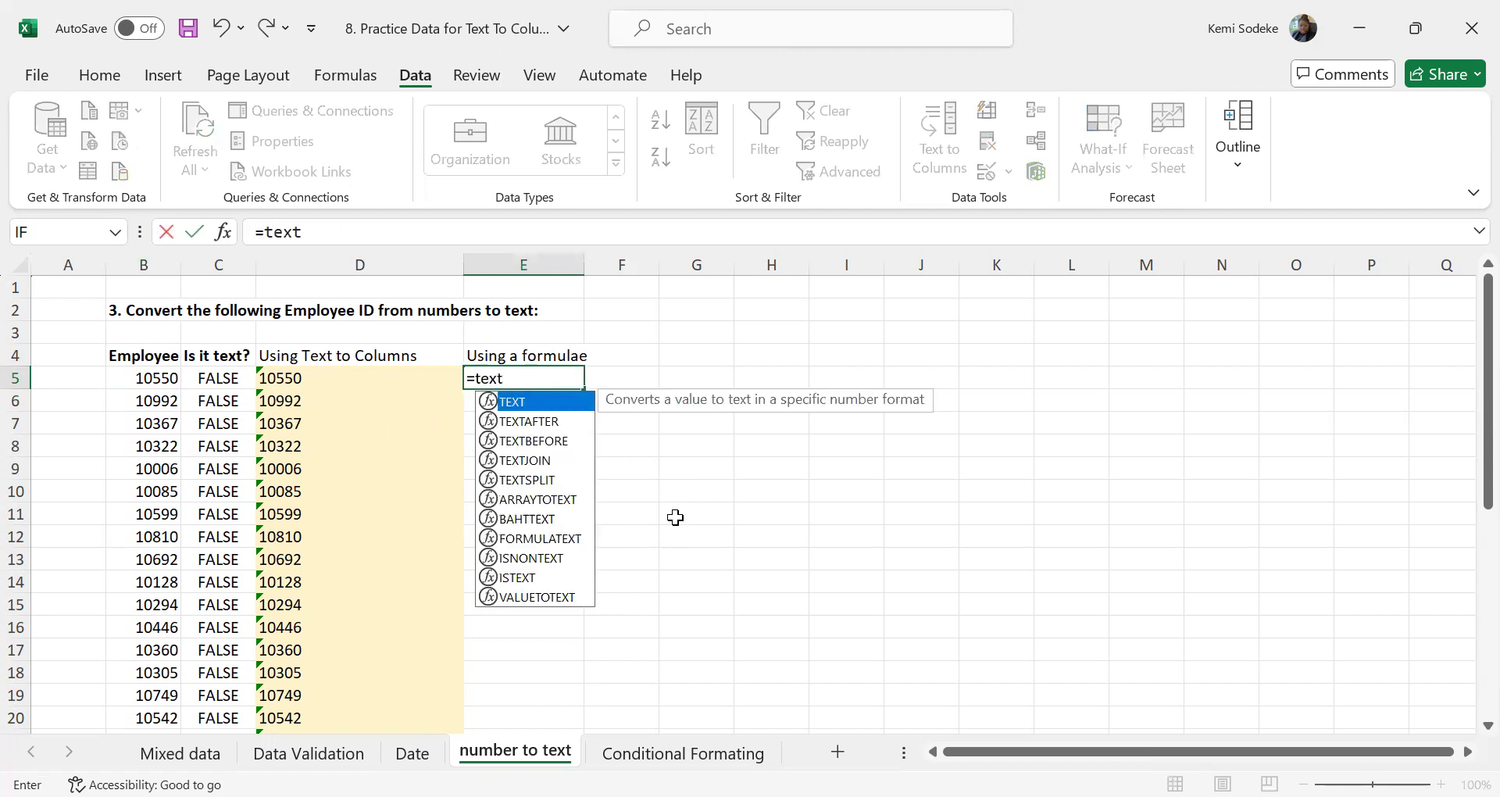
{"action": "type", "text": "("}
{"action": "left_click", "coordinate": [161, 383]}
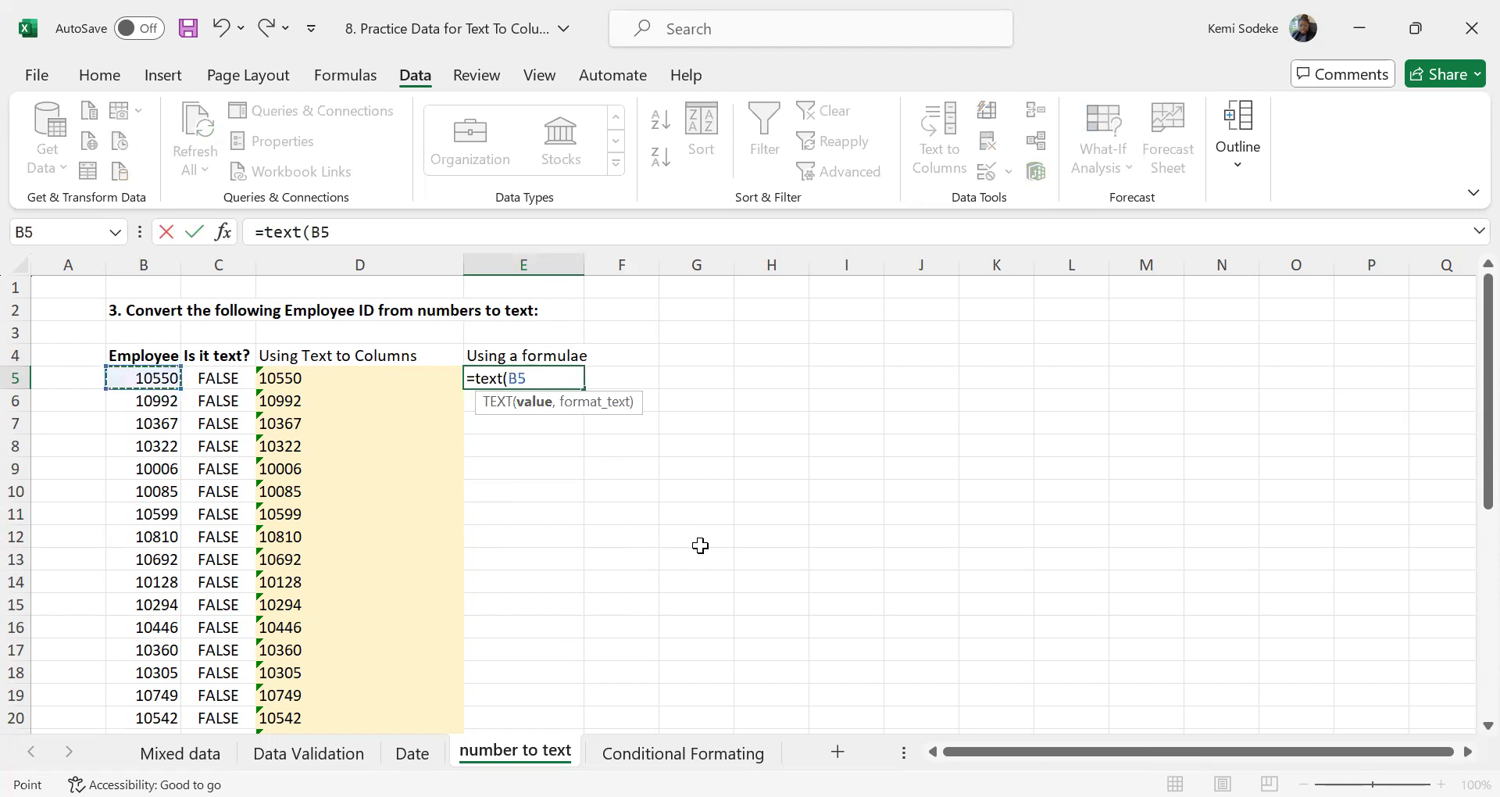
{"action": "type", "text": ","}
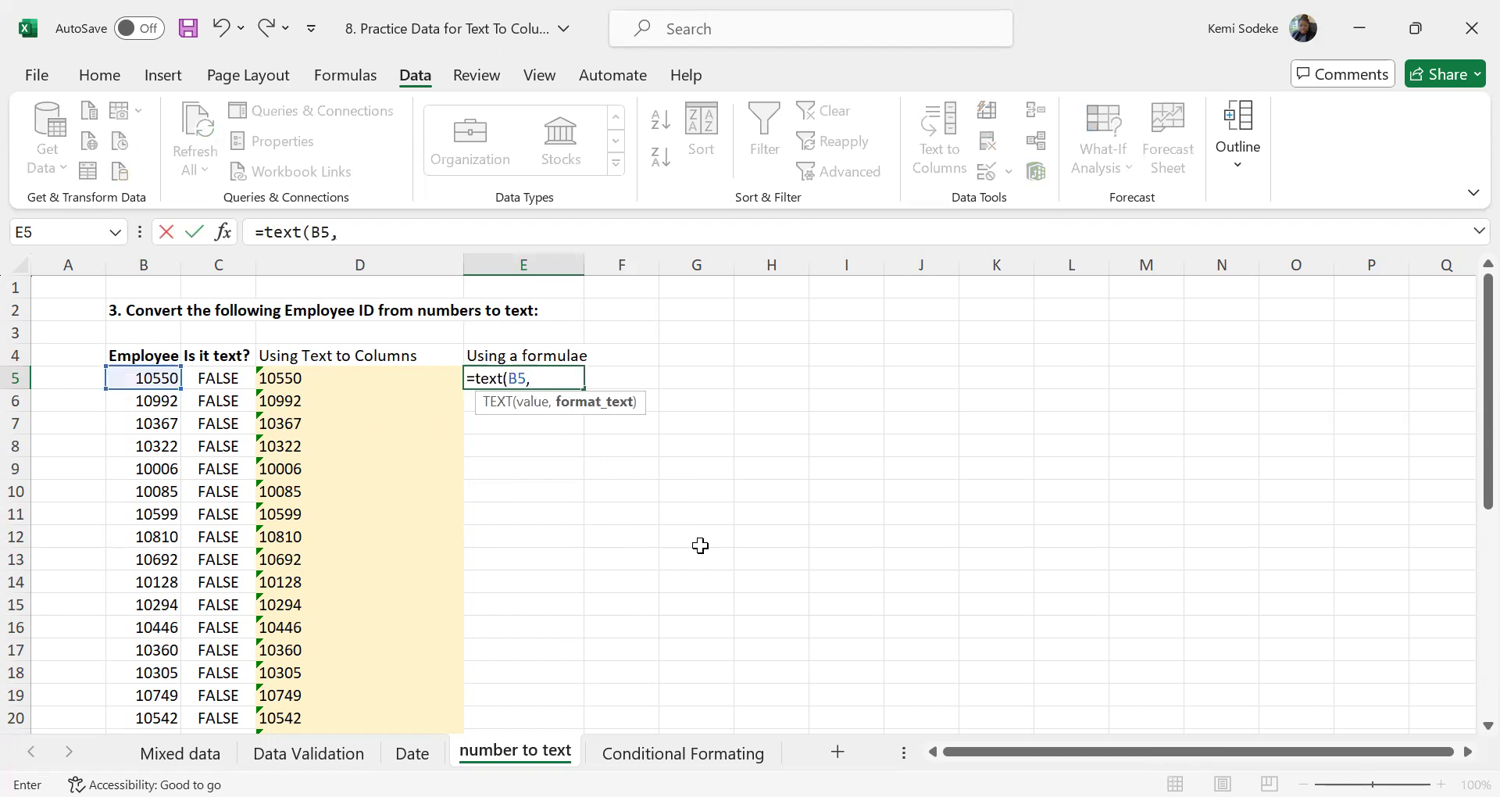
{"action": "type", "text": "\"000\")"}
{"action": "key", "text": "Return"}
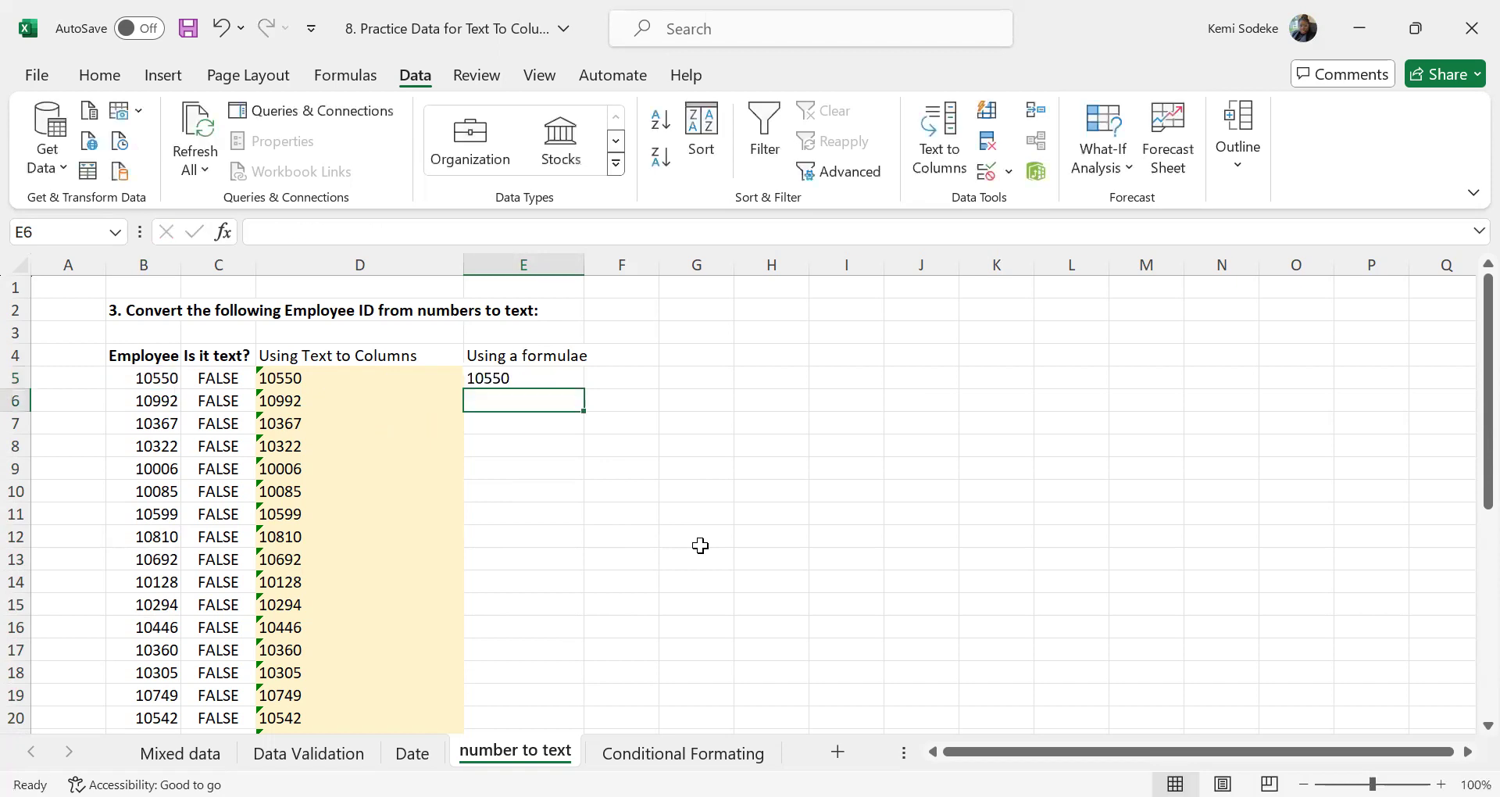
Enter =ISTEXT(E5) in F5 to test whether the formula's output is text
{"action": "left_click", "coordinate": [545, 378]}
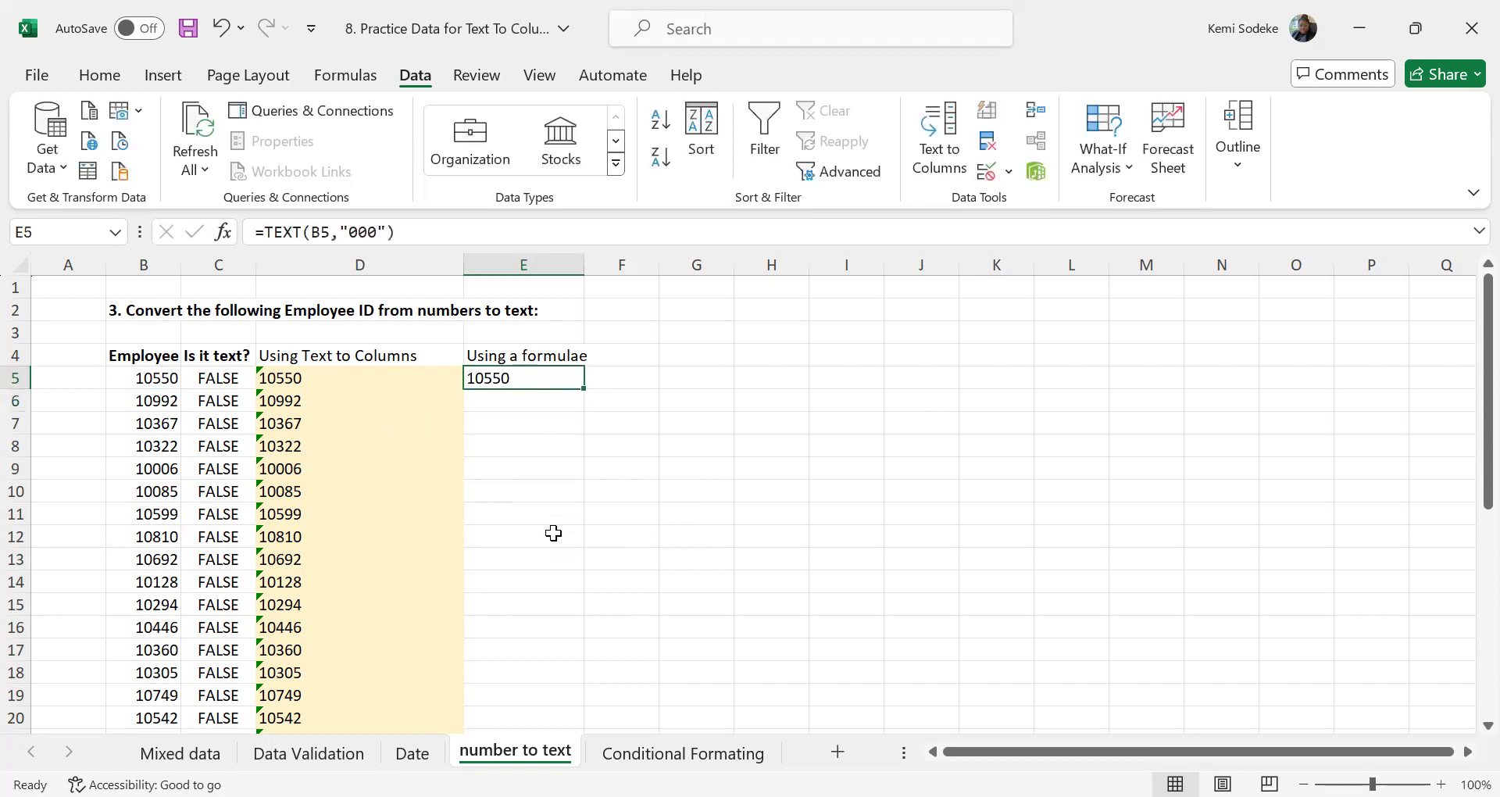
{"action": "left_click", "coordinate": [635, 384]}
{"action": "type", "text": "="}
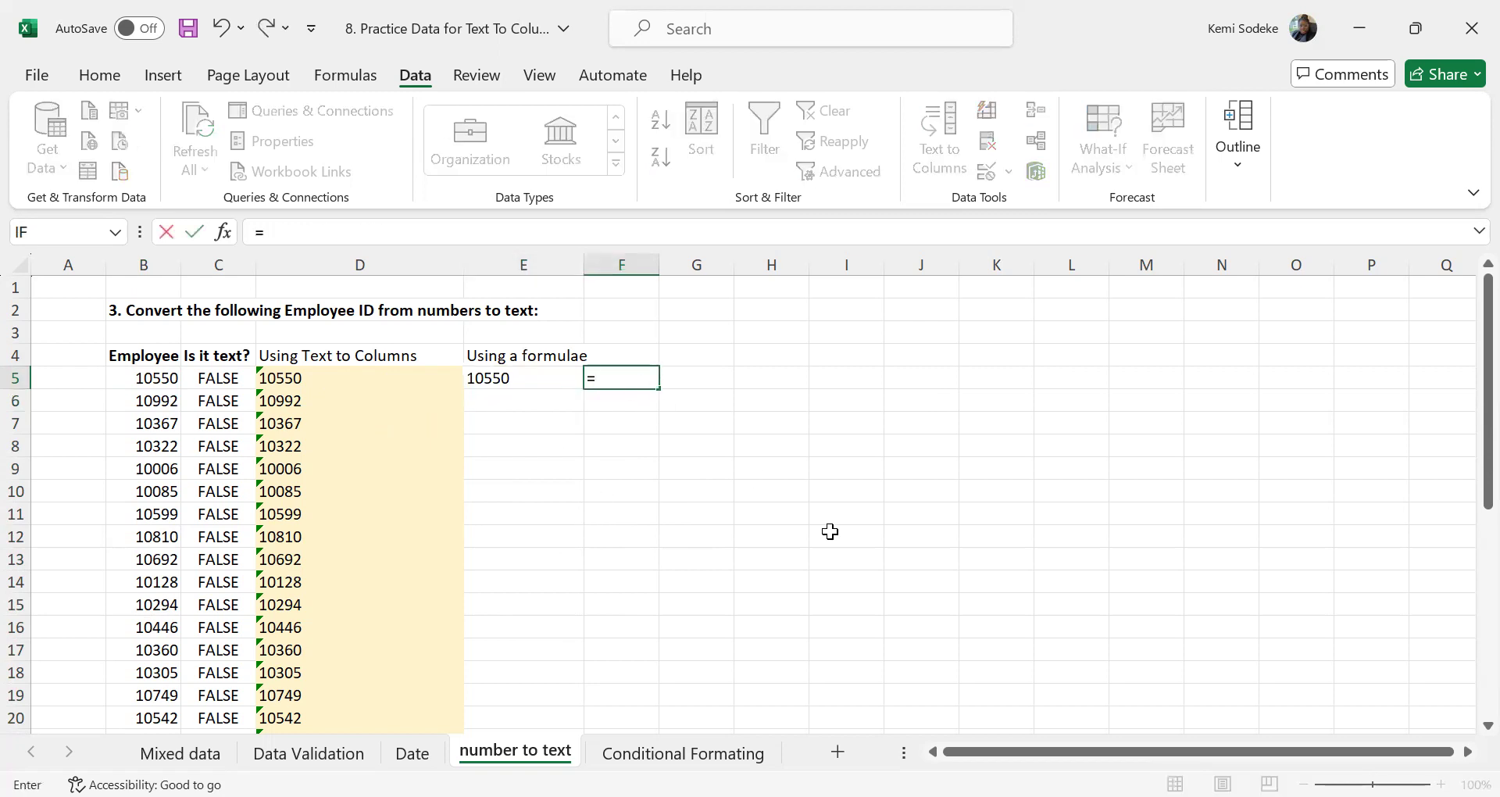
{"action": "type", "text": "istext"}
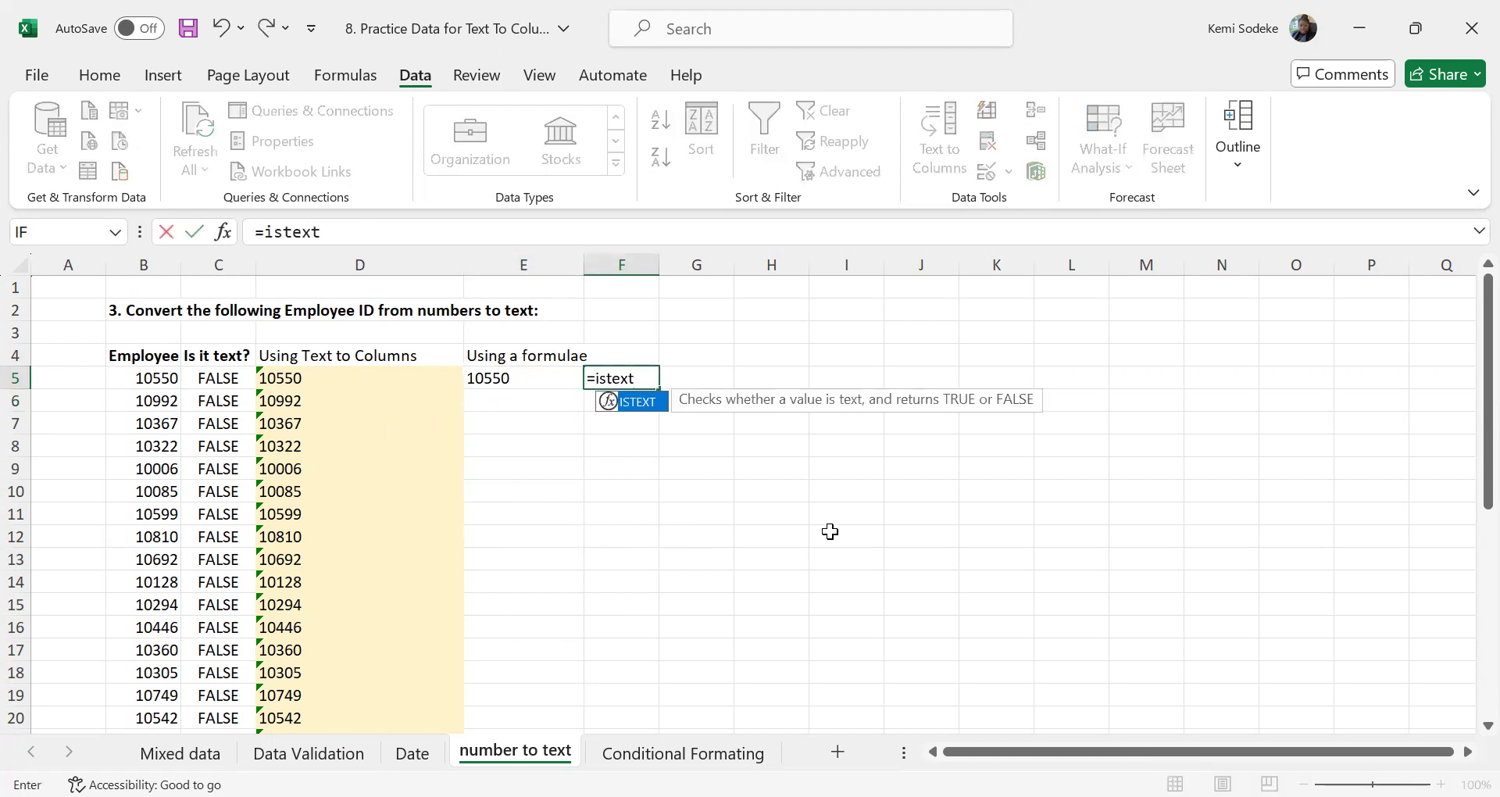
{"action": "type", "text": "("}
{"action": "left_click", "coordinate": [531, 377]}
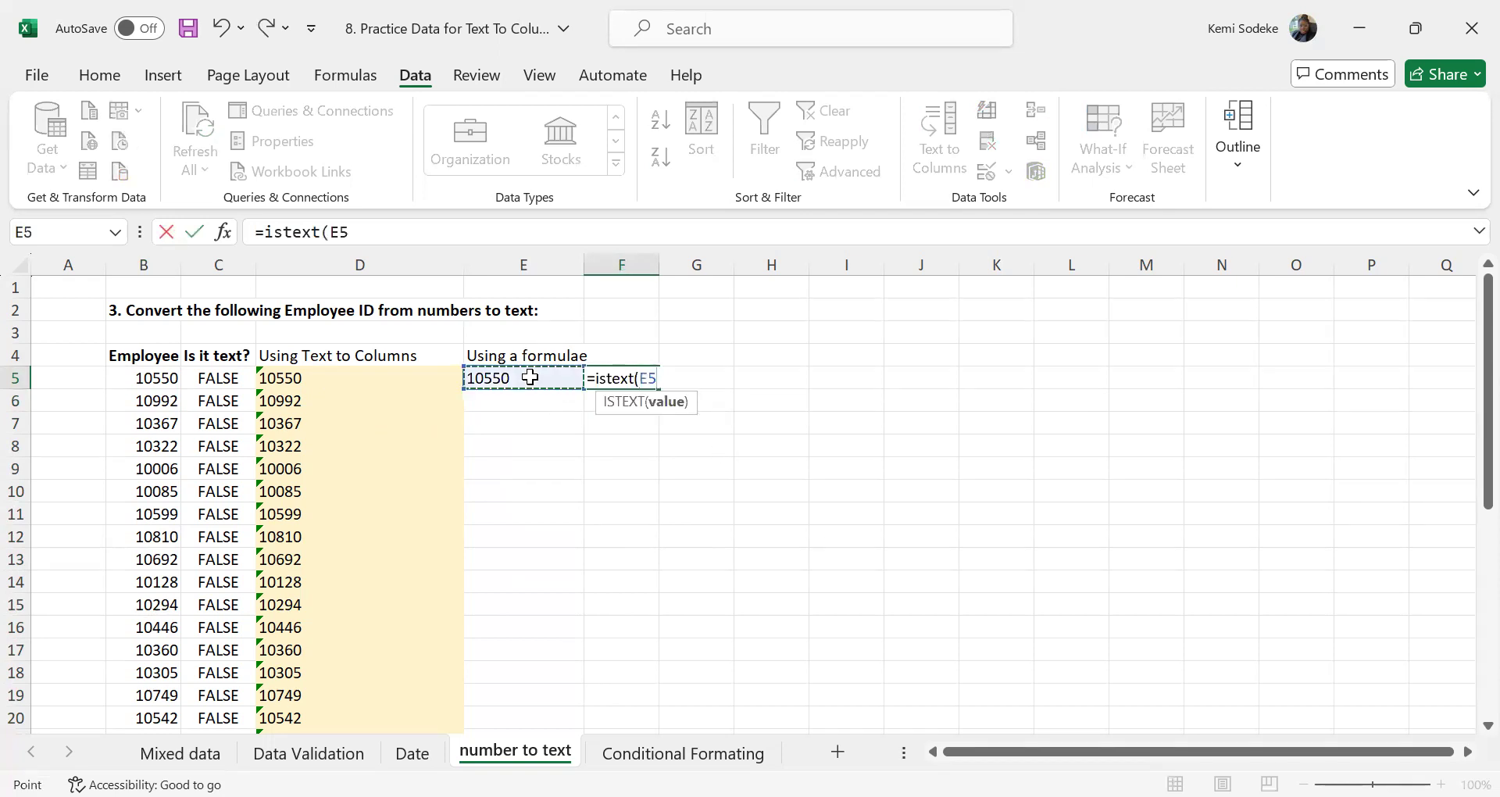
{"action": "key", "text": "Return"}
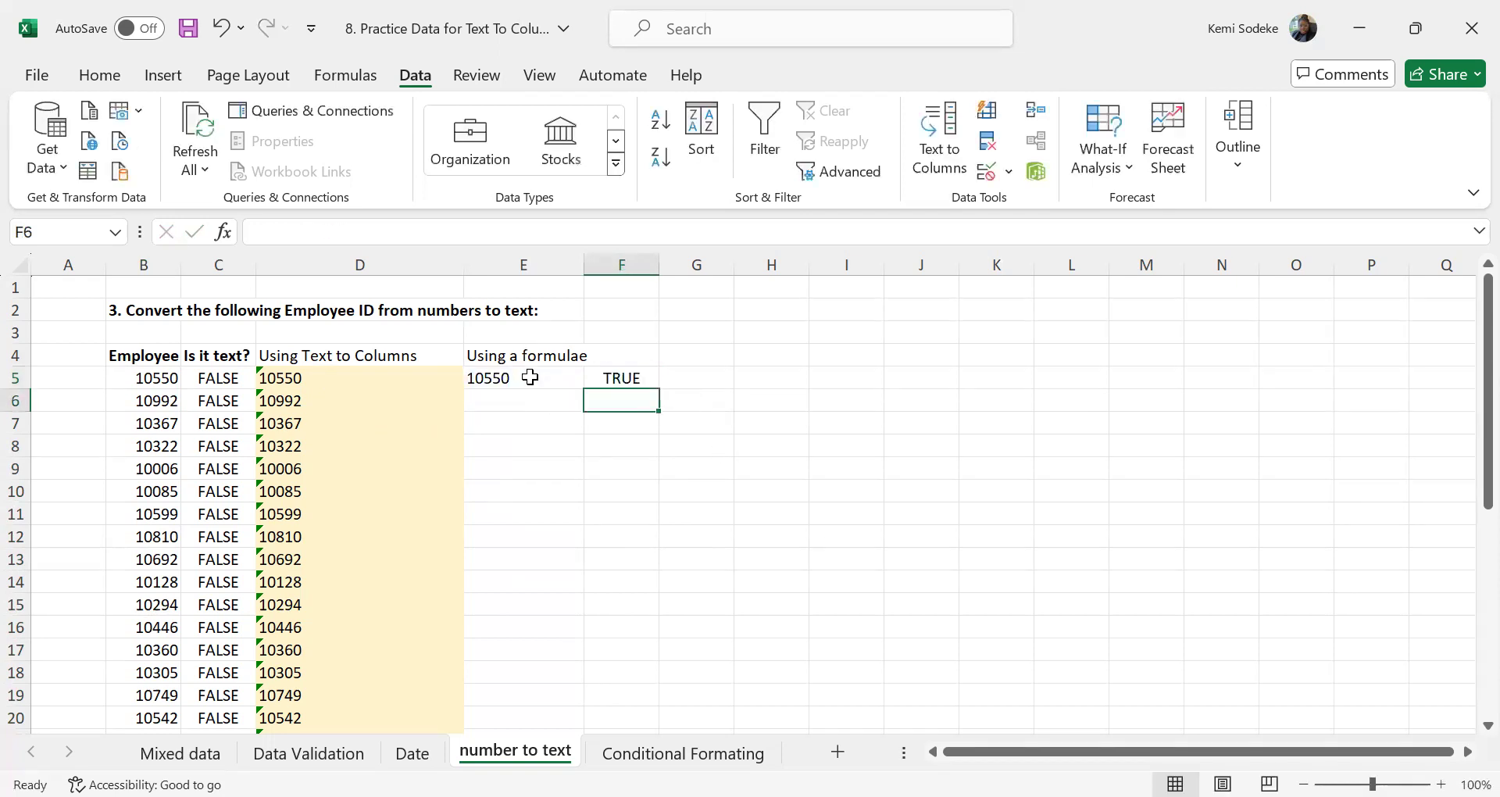
Compare the contents of D5, E5 and F5 to review the Text to Columns and formula conversions
{"action": "left_click", "coordinate": [622, 378]}
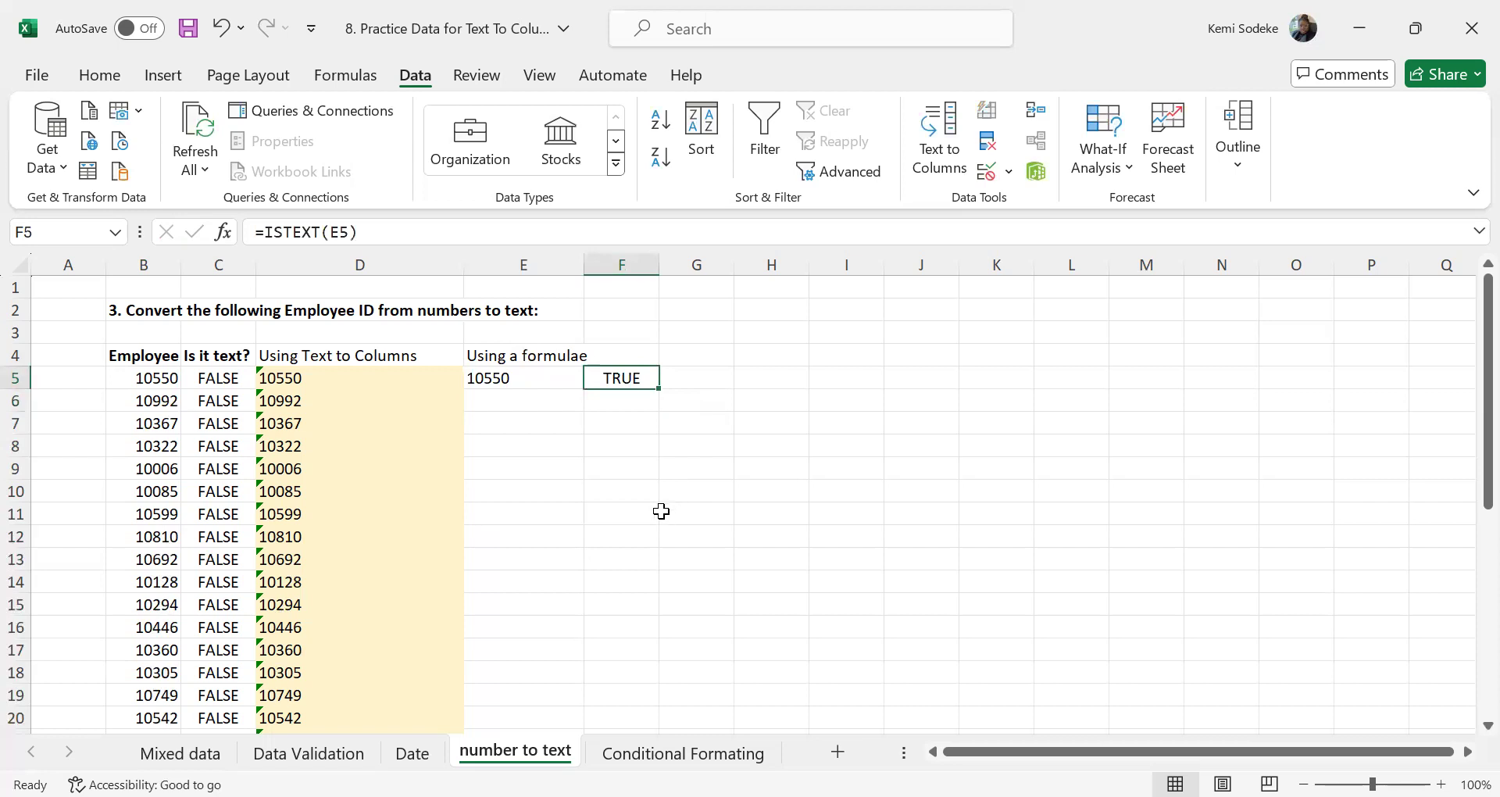
{"action": "left_click", "coordinate": [498, 378]}
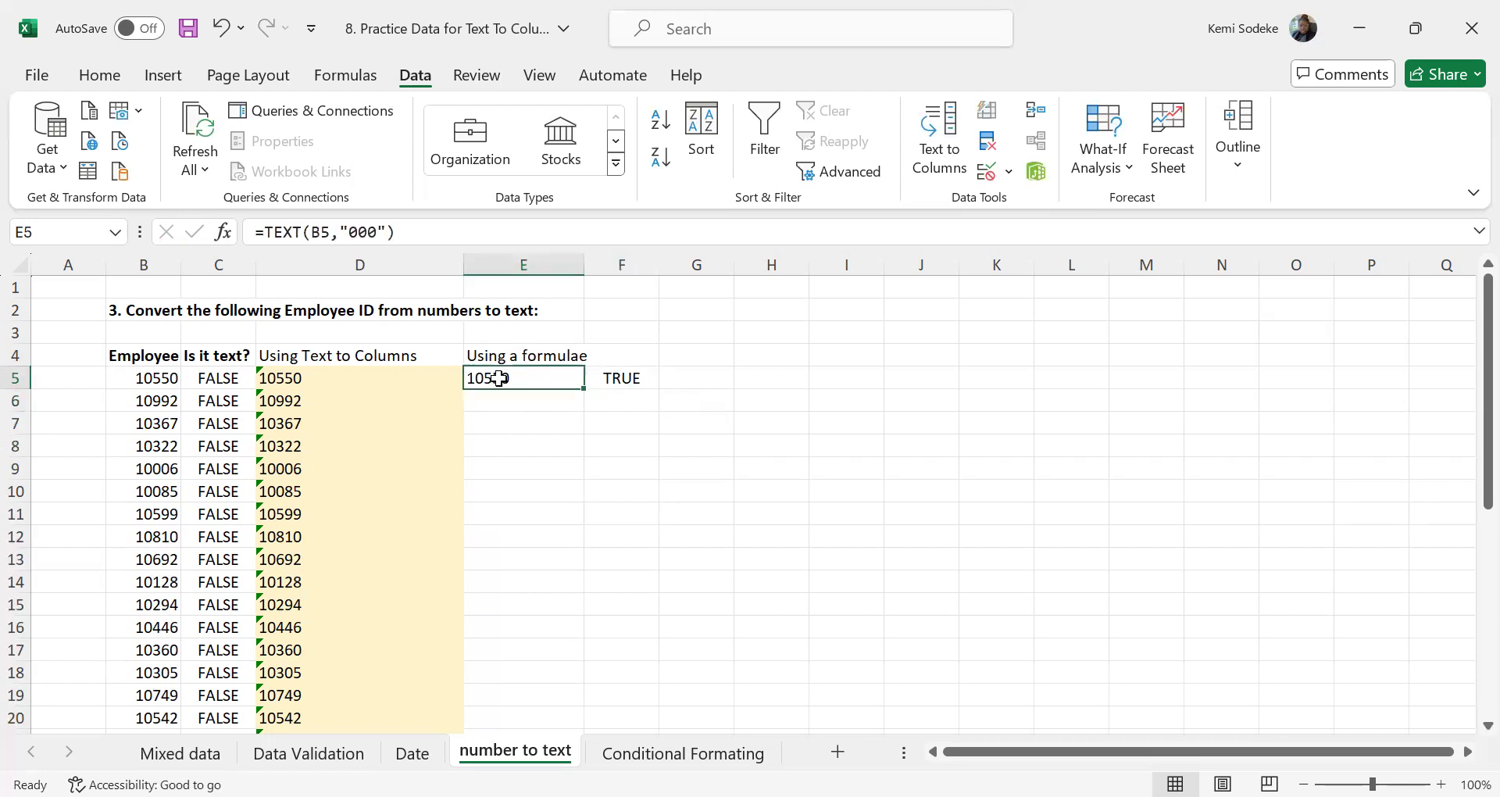
{"action": "left_click", "coordinate": [278, 381]}
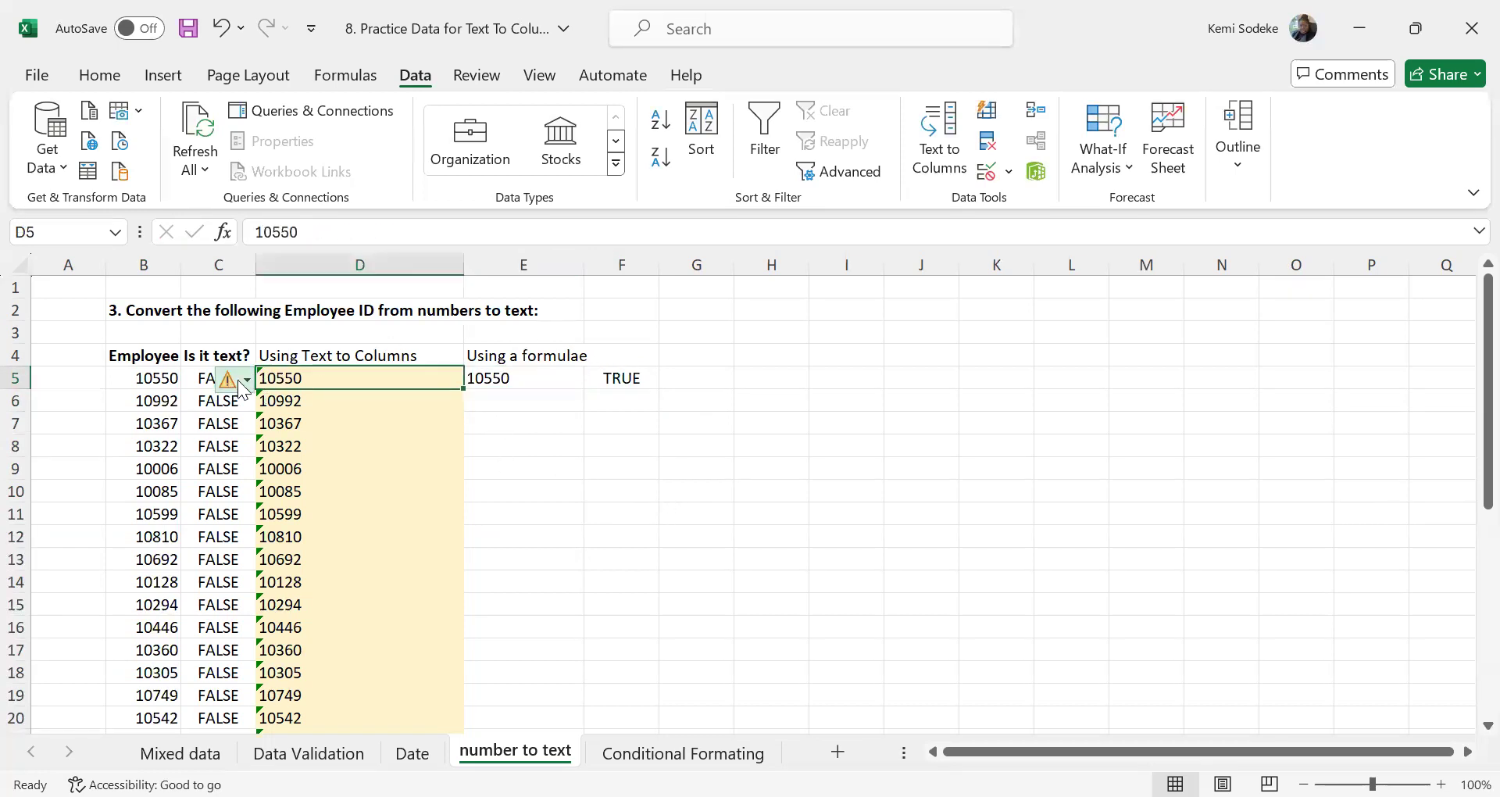
{"action": "left_click", "coordinate": [504, 378]}
{"action": "left_click", "coordinate": [592, 378]}
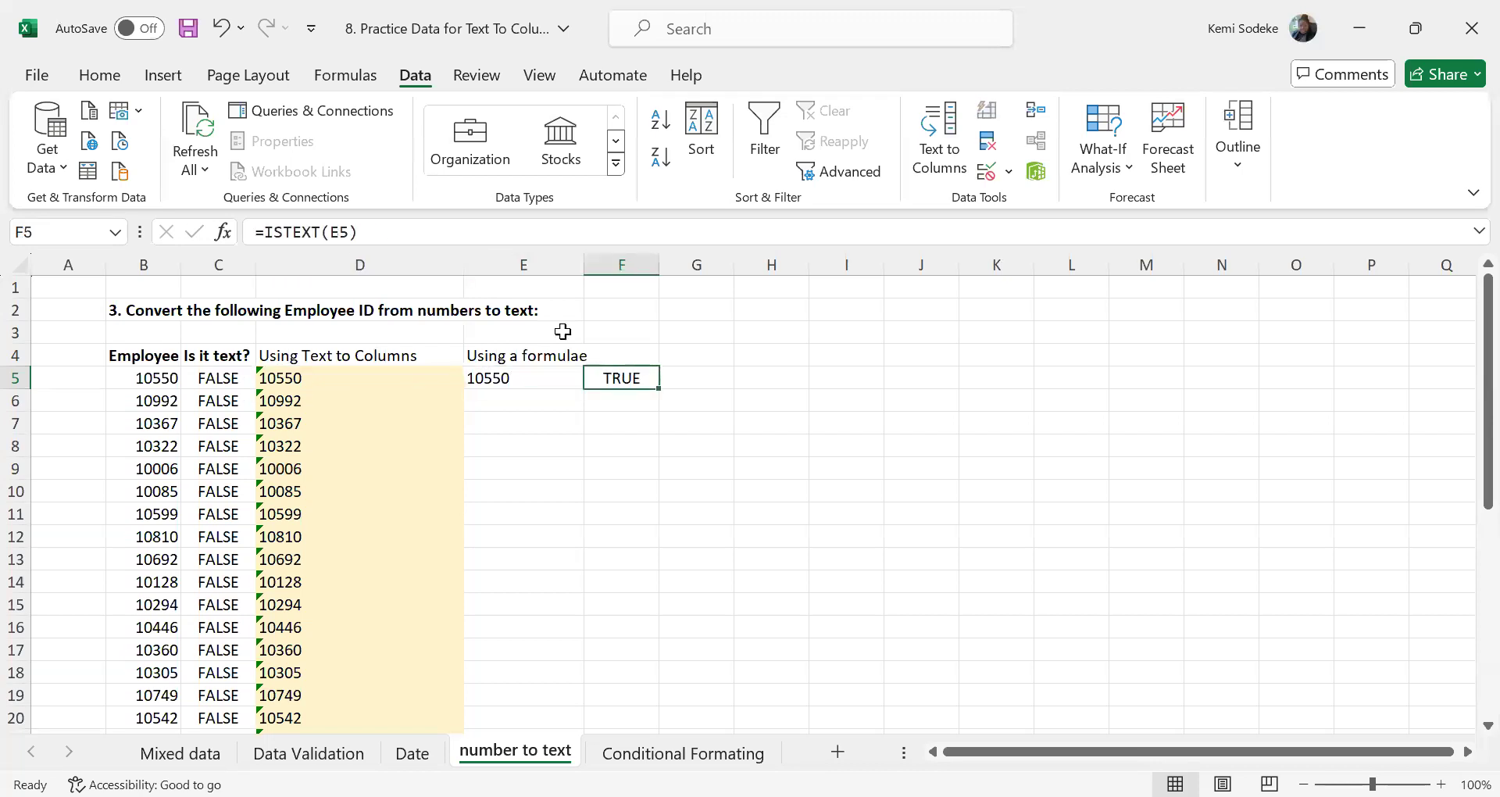
{"action": "left_click", "coordinate": [405, 233]}
{"action": "left_click", "coordinate": [558, 469]}
{"action": "left_click", "coordinate": [519, 378]}
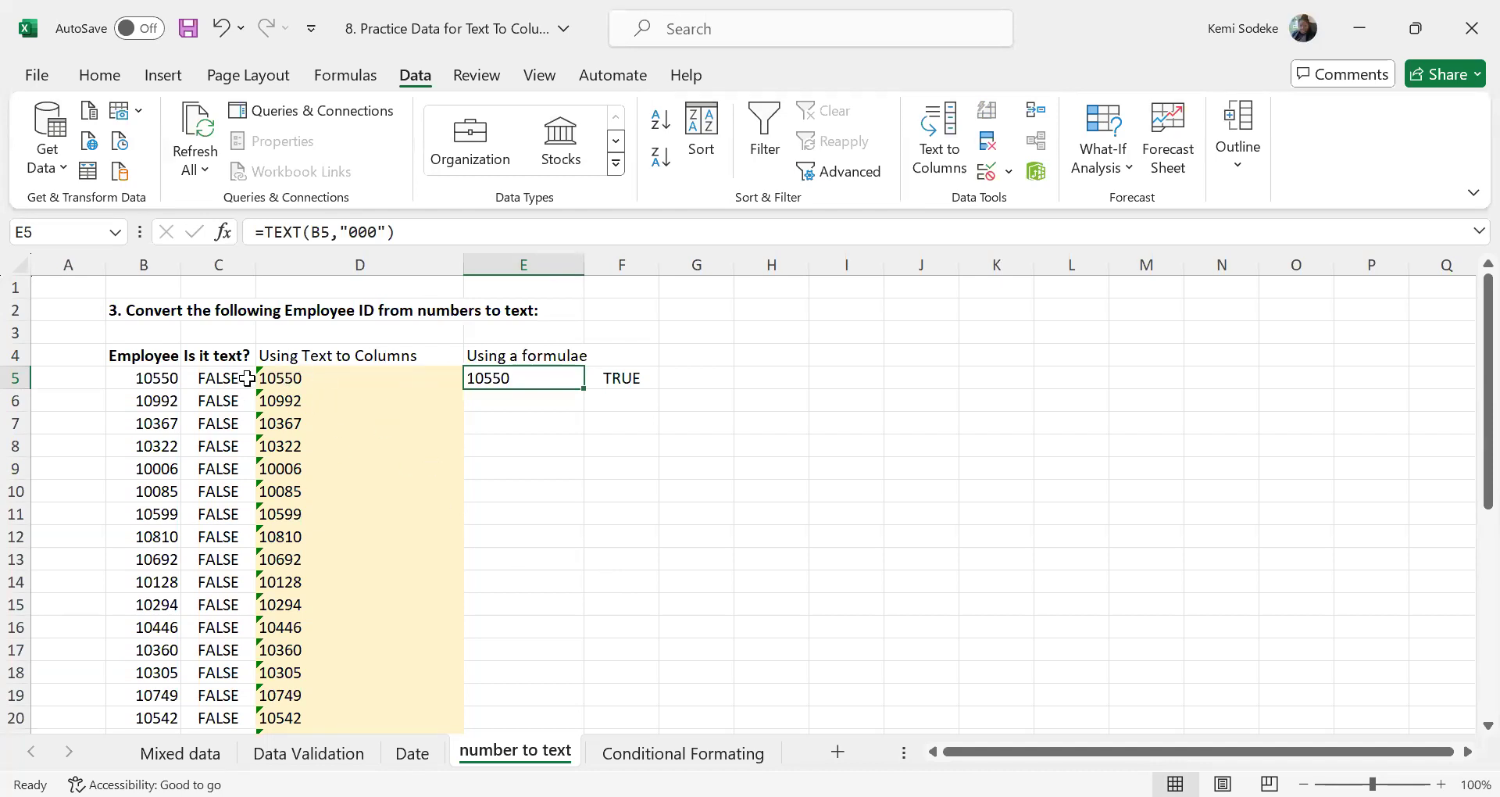
{"action": "left_click", "coordinate": [284, 377]}
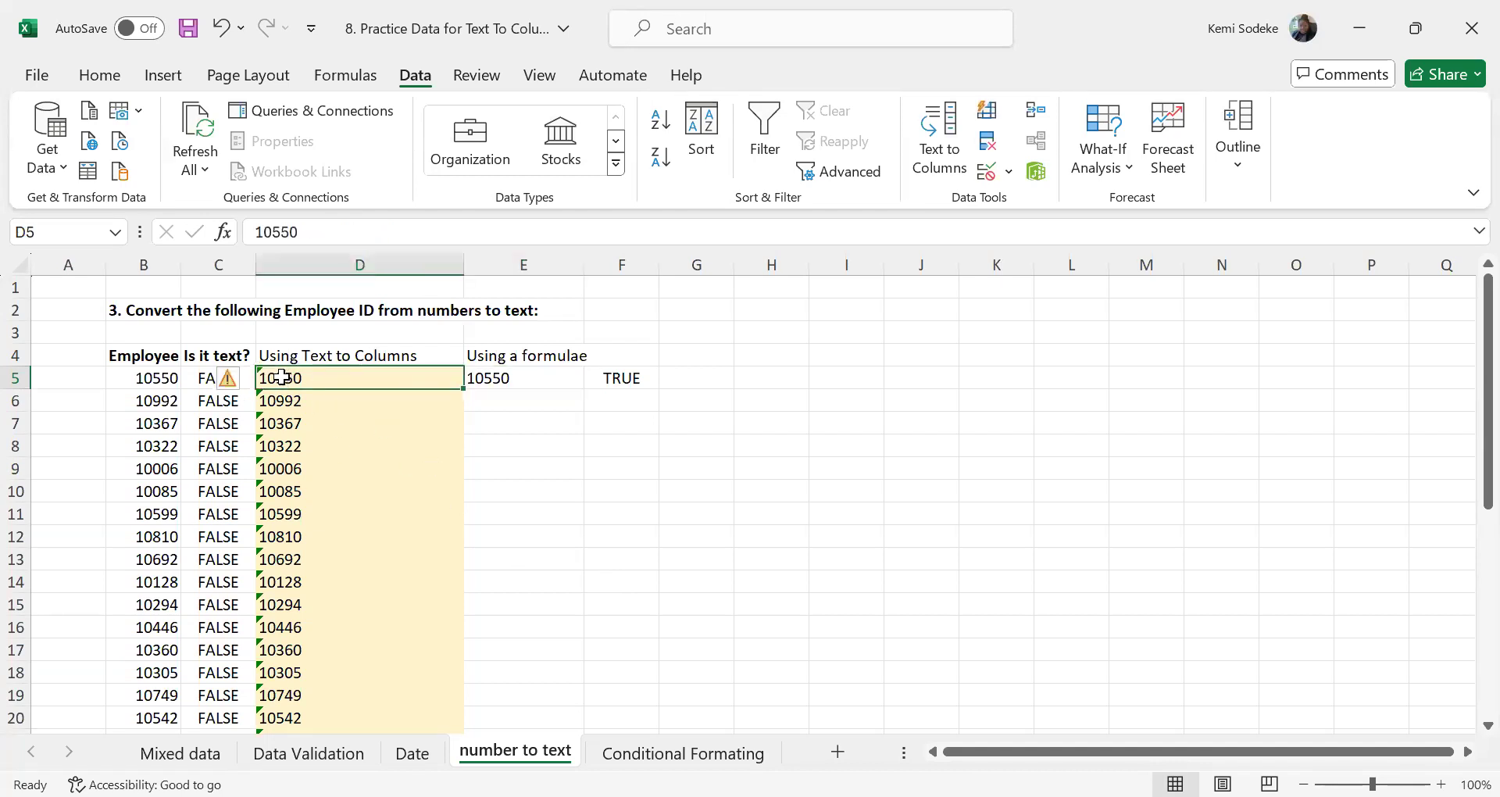
{"action": "left_click", "coordinate": [588, 486]}
Try filling the TEXT formula from E5 down to E36 and undo the fill
{"action": "left_click", "coordinate": [520, 378]}
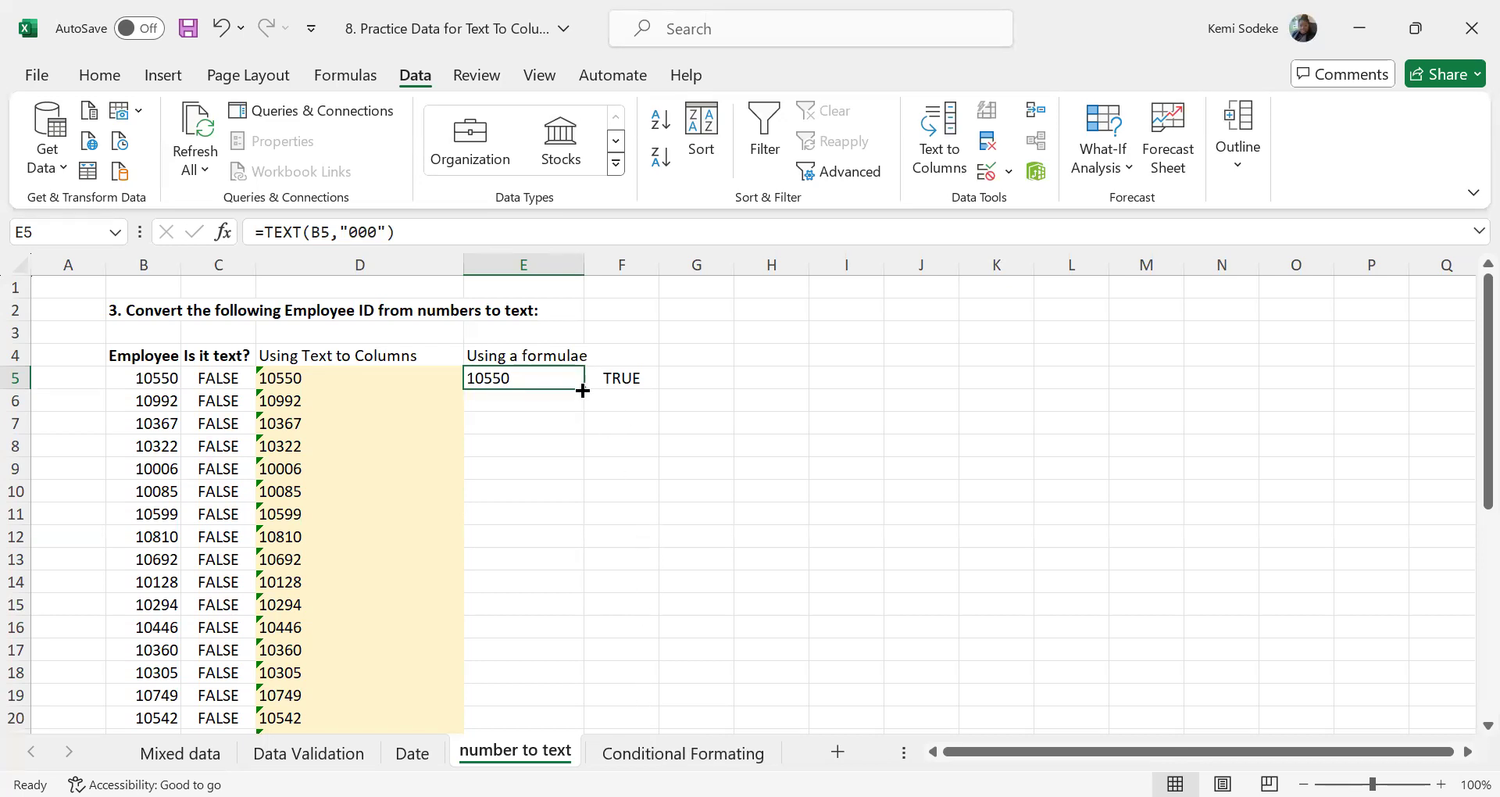
{"action": "left_click_drag", "start_coordinate": [584, 390], "coordinate": [546, 687]}
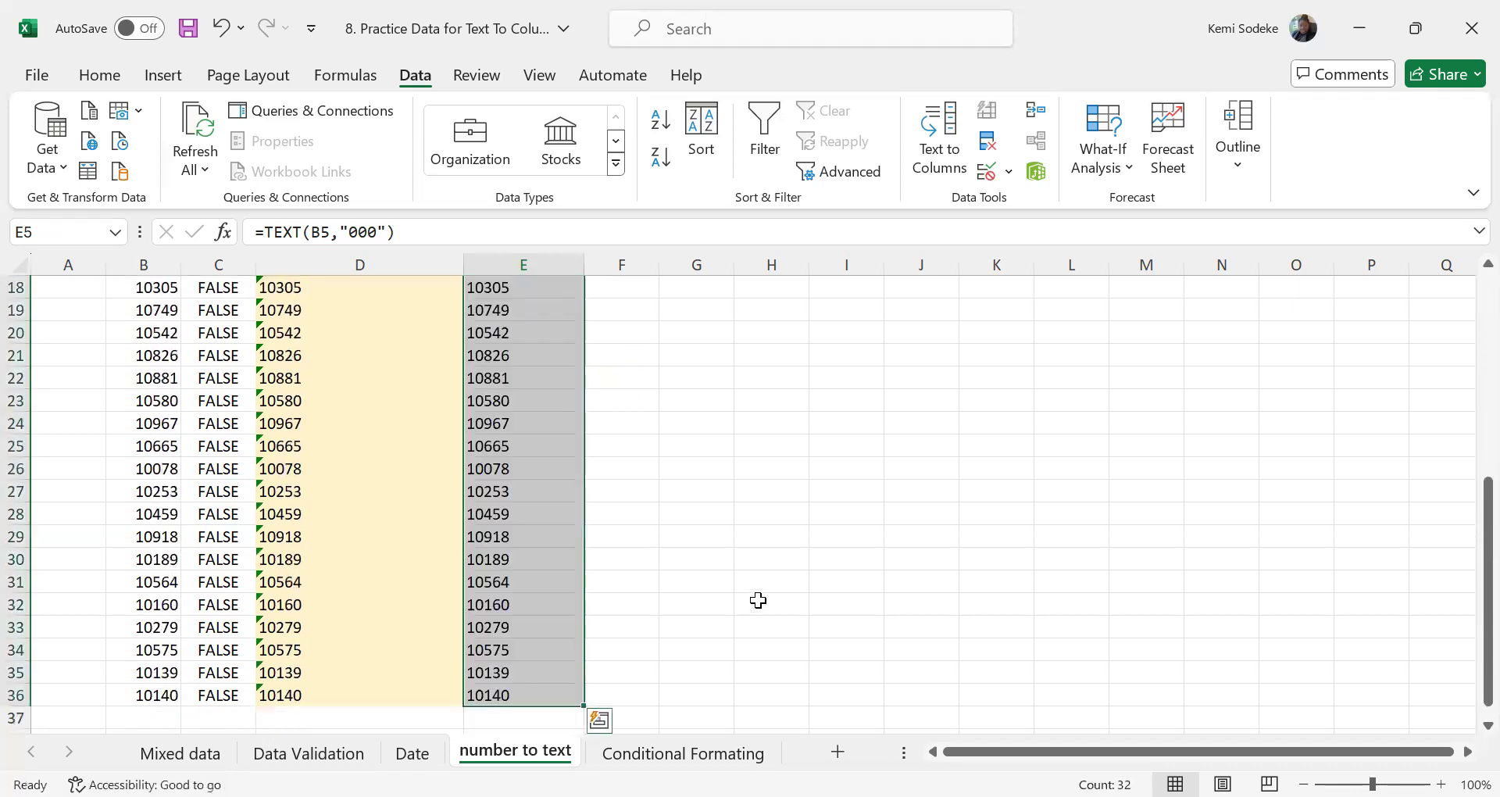
{"action": "scroll", "coordinate": [758, 599], "scroll_direction": "up", "scroll_amount": 6}
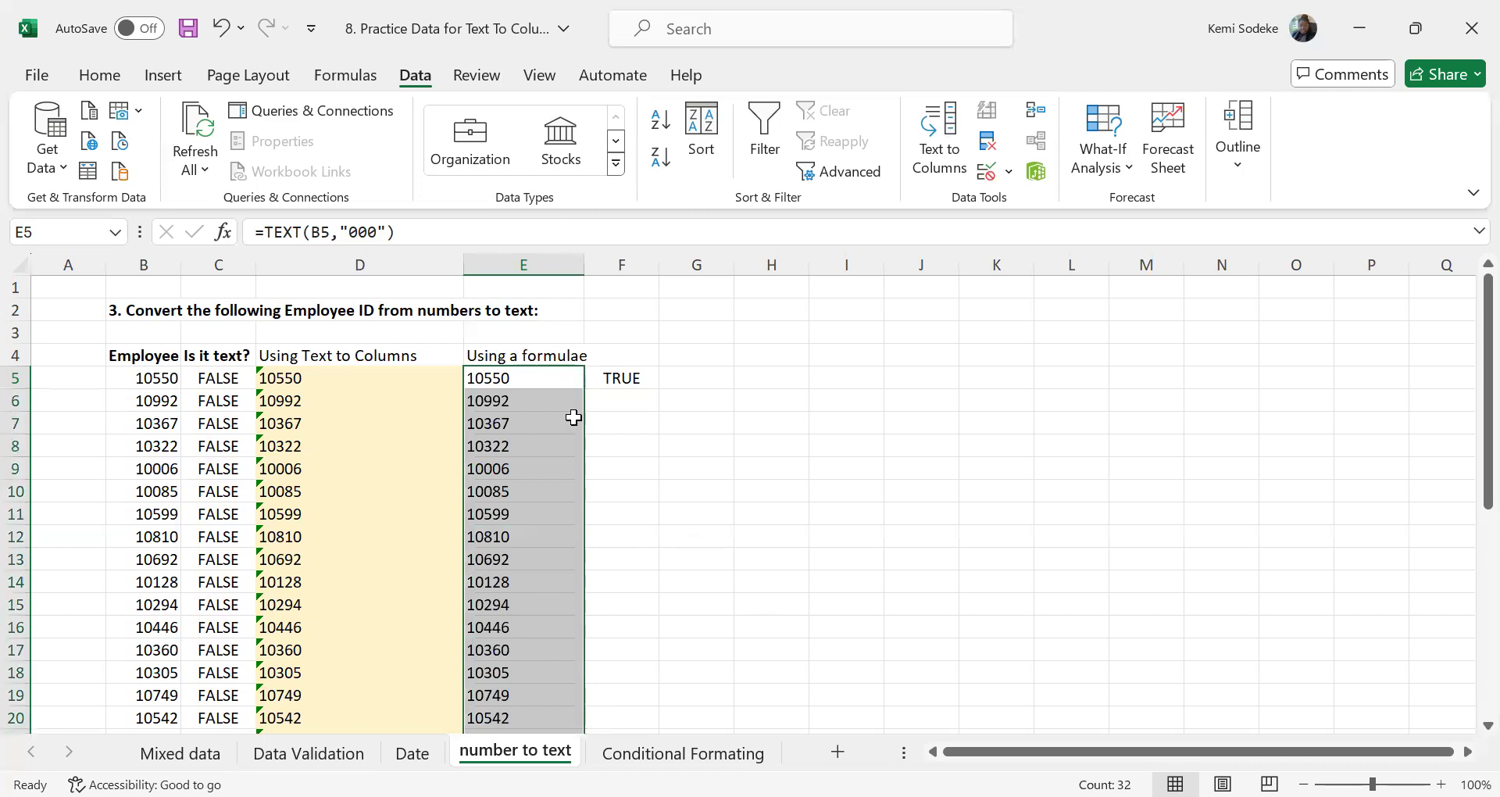
{"action": "left_click", "coordinate": [222, 28]}
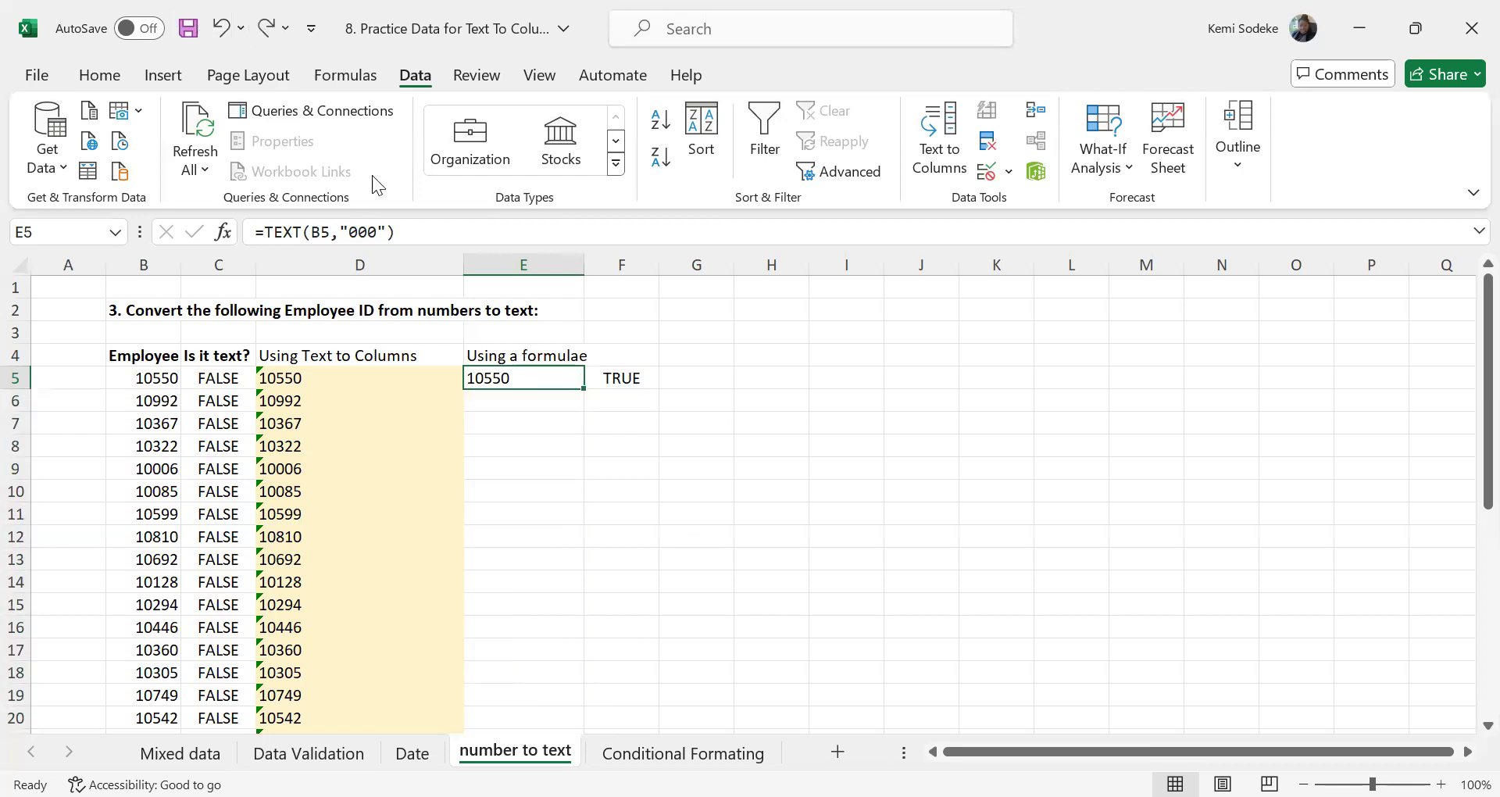
Fill the TEXT formula in E5 down the column through E36
{"action": "double_click", "coordinate": [582, 387]}
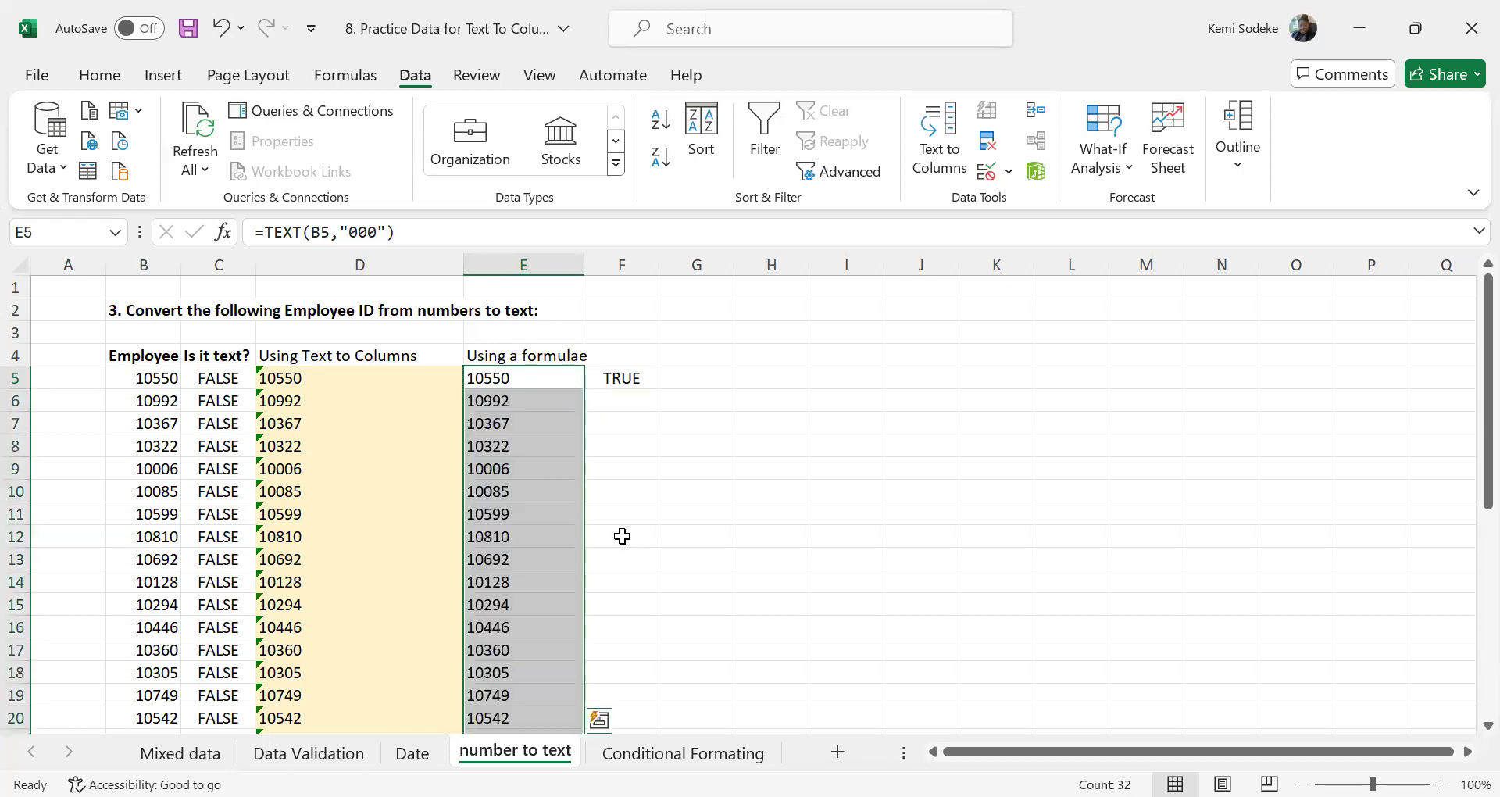
{"action": "scroll", "coordinate": [622, 536], "scroll_direction": "down", "scroll_amount": 4}
{"action": "scroll", "coordinate": [649, 532], "scroll_direction": "up", "scroll_amount": 4}
Fill the ISTEXT formula in F5 down through F36 to test every converted employee ID
{"action": "left_click", "coordinate": [627, 378]}
{"action": "left_click_drag", "start_coordinate": [659, 388], "coordinate": [598, 707]}
{"action": "scroll", "coordinate": [711, 589], "scroll_direction": "up", "scroll_amount": 5}
{"action": "scroll", "coordinate": [711, 589], "scroll_direction": "up", "scroll_amount": 1}
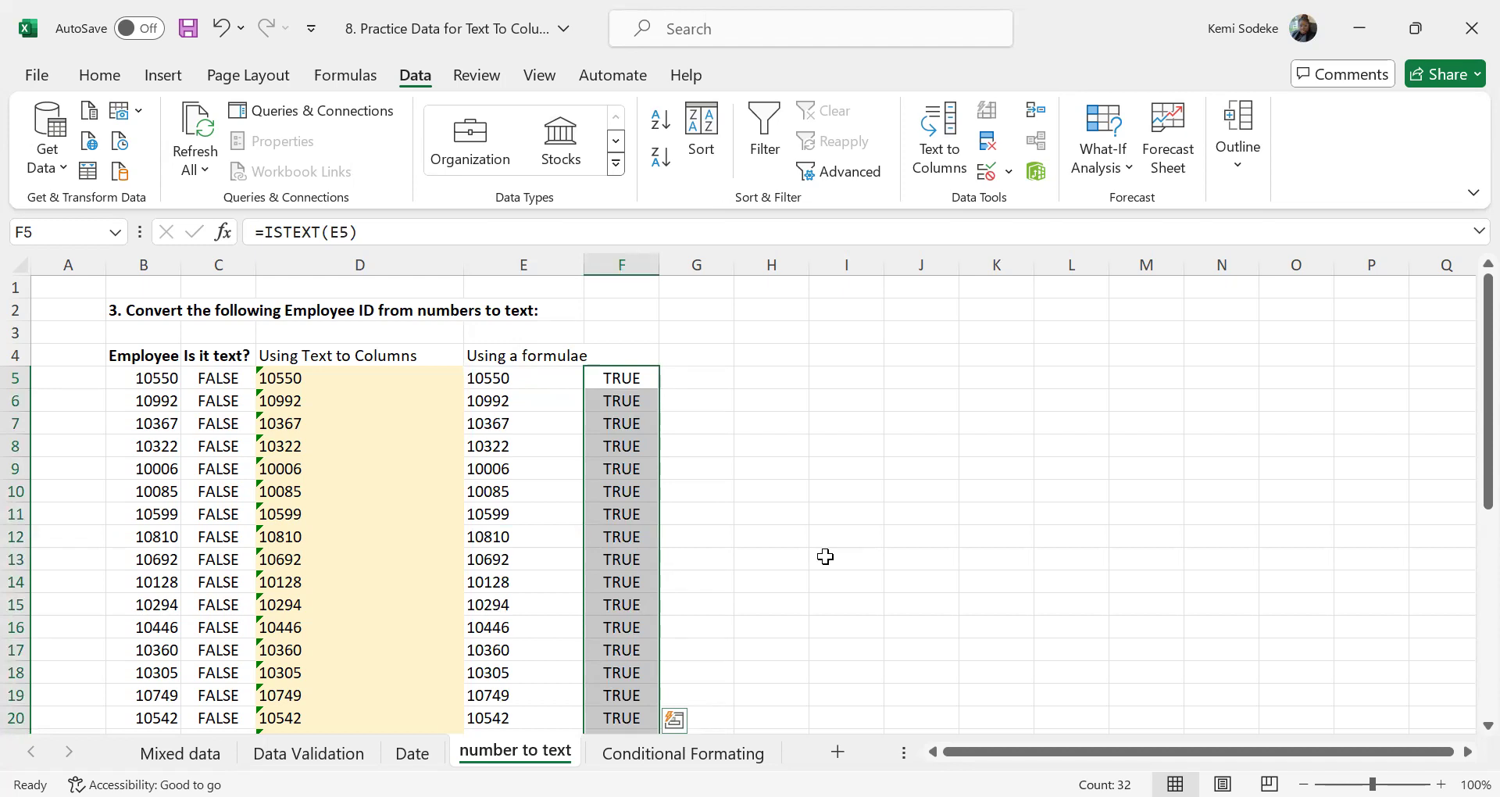
{"action": "left_click", "coordinate": [684, 376]}
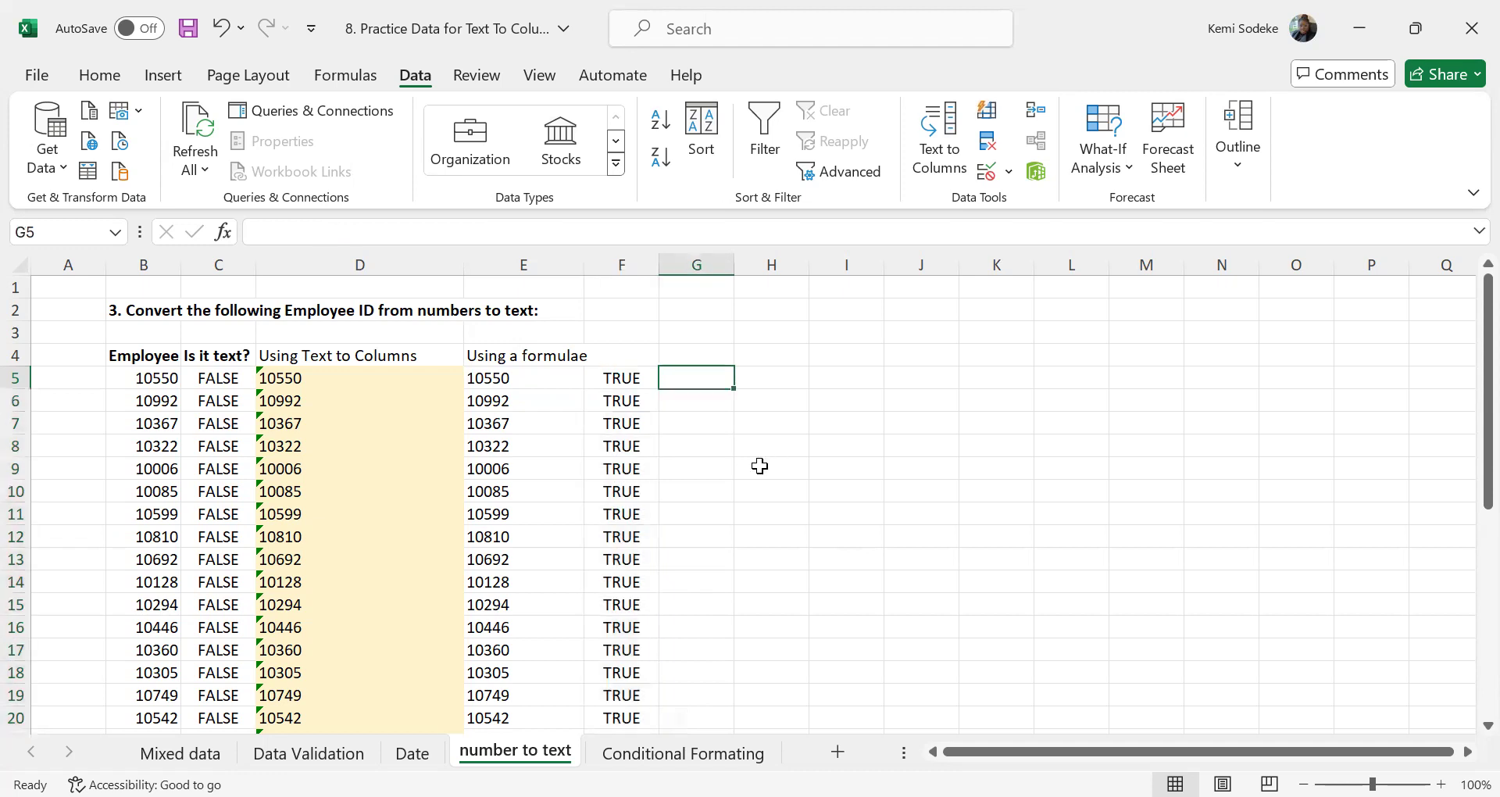
{"action": "scroll", "coordinate": [760, 466], "scroll_direction": "down", "scroll_amount": 2}
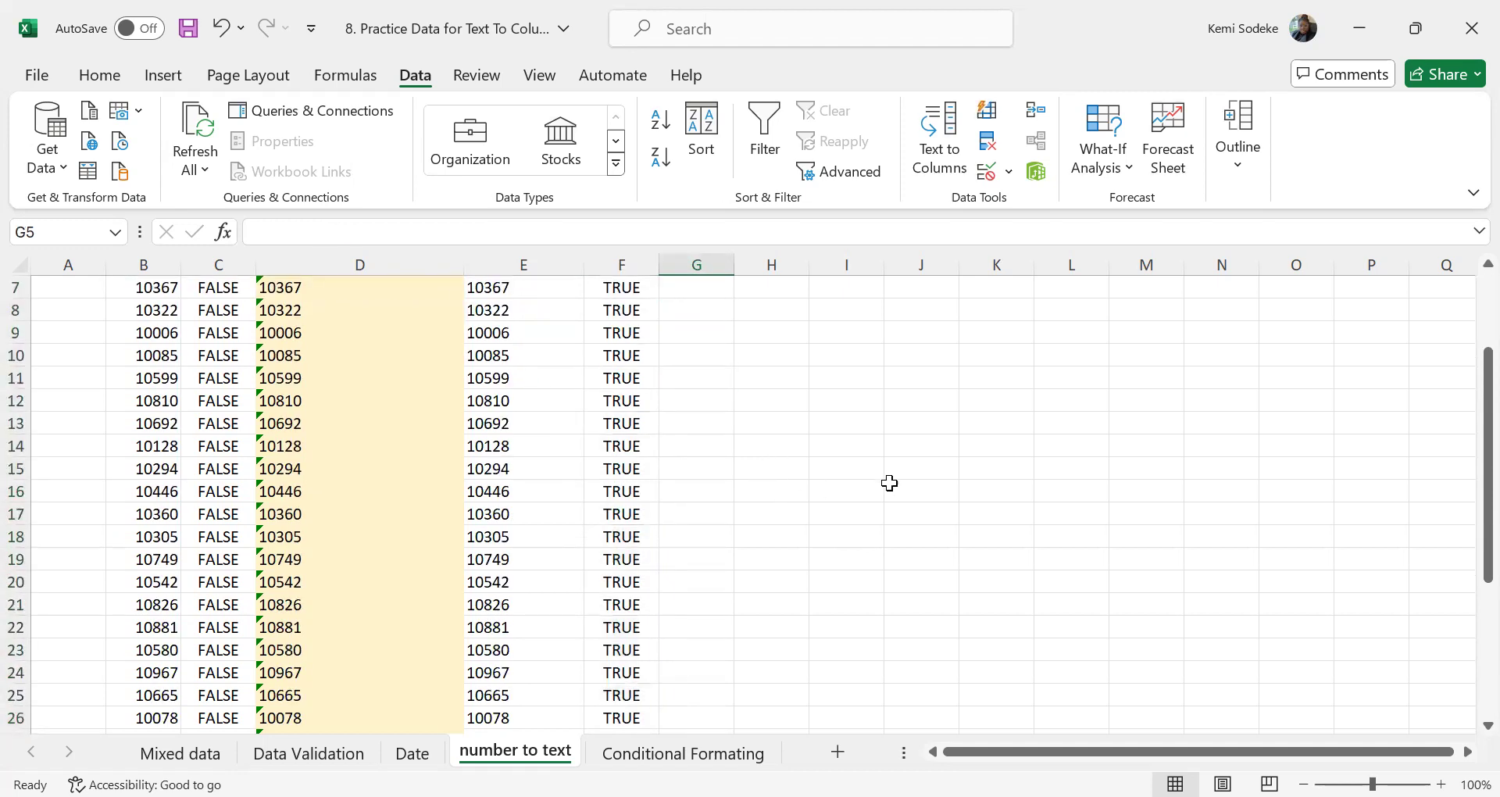
{"action": "scroll", "coordinate": [793, 501], "scroll_direction": "up", "scroll_amount": 2}
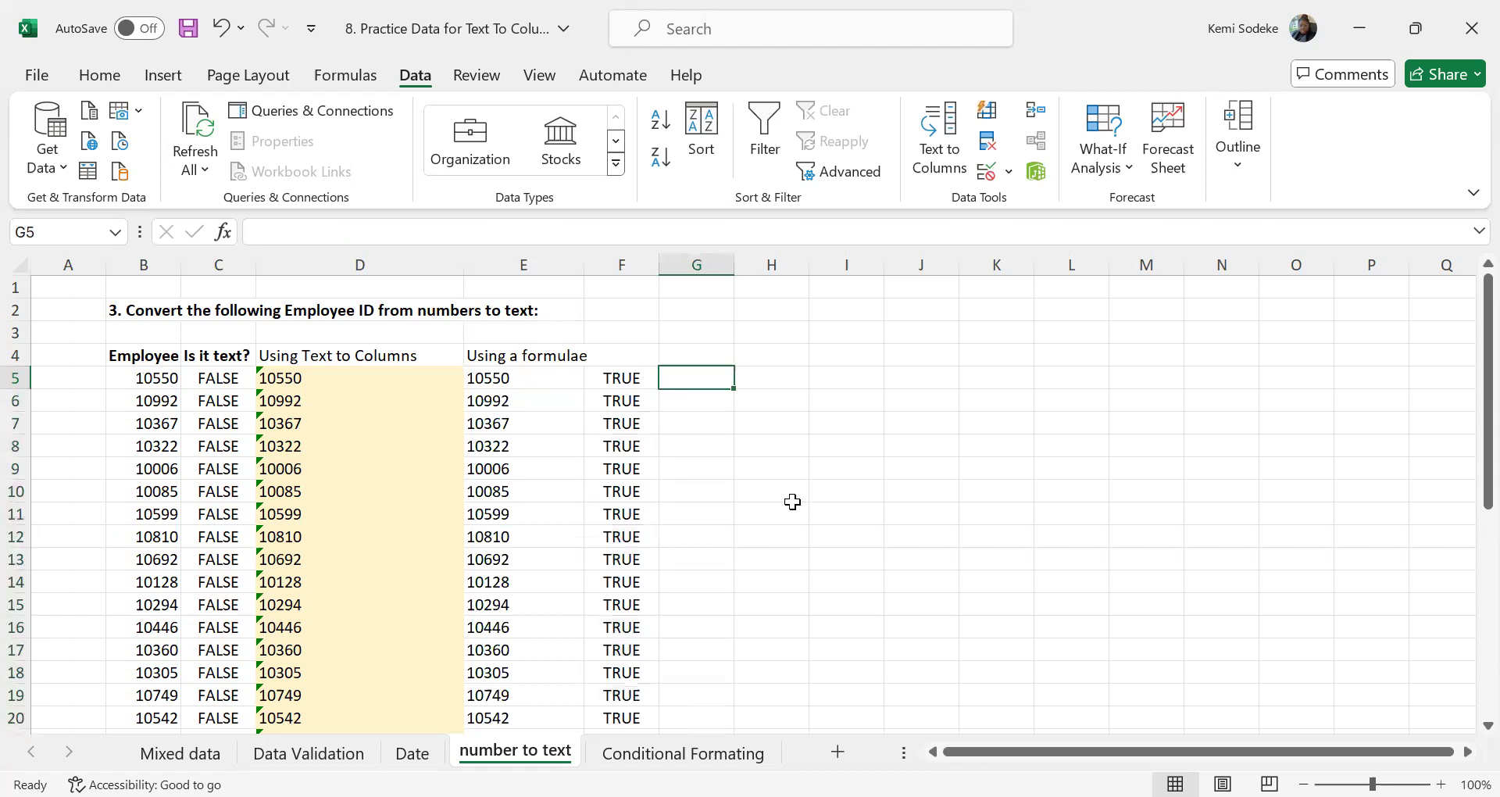
Re-enter the formula =TEXT(B6,"000") in E6 to convert the employee ID in B6 to text
{"action": "left_click", "coordinate": [516, 377]}
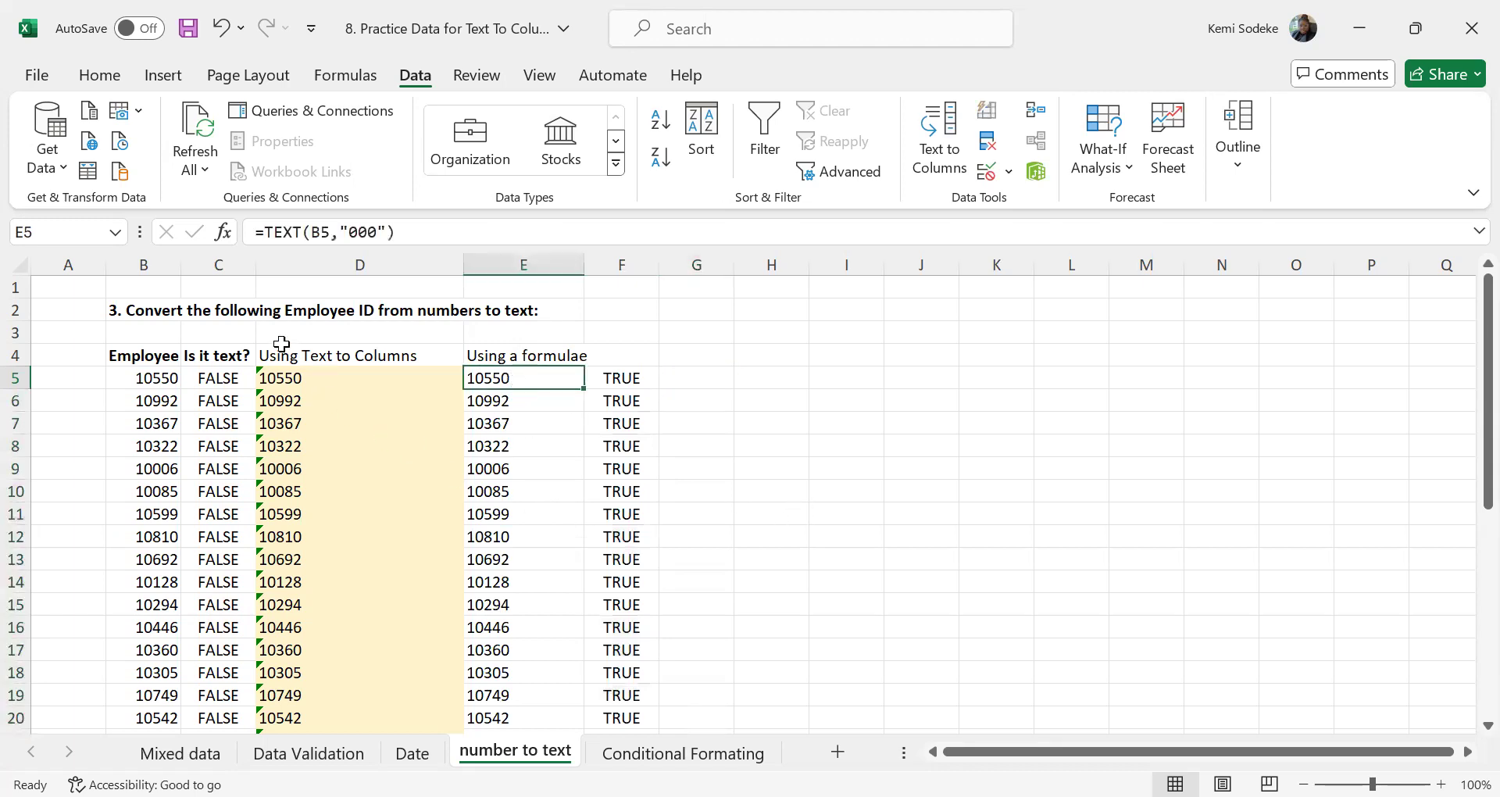
{"action": "left_click", "coordinate": [512, 402]}
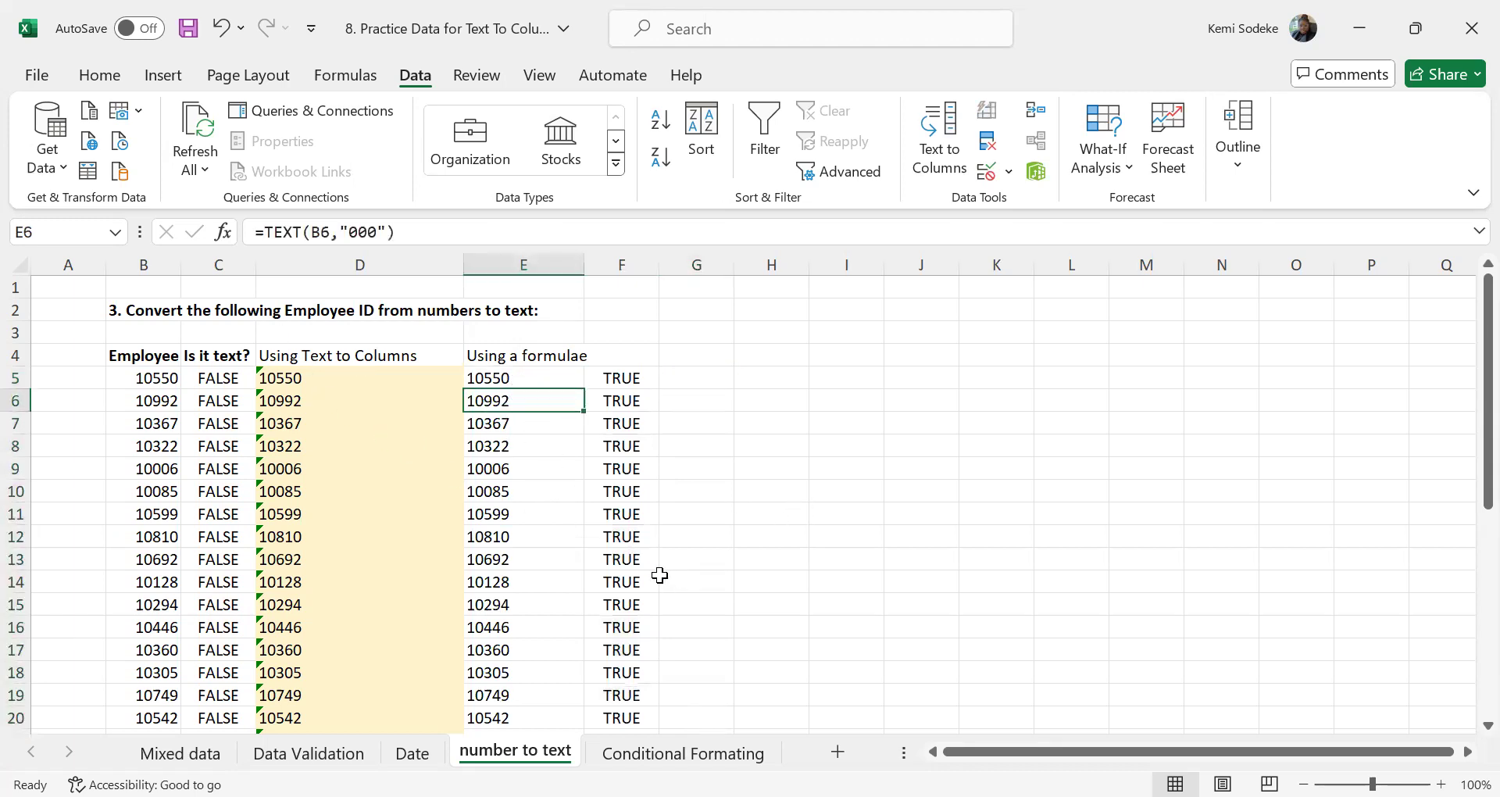
{"action": "type", "text": "="}
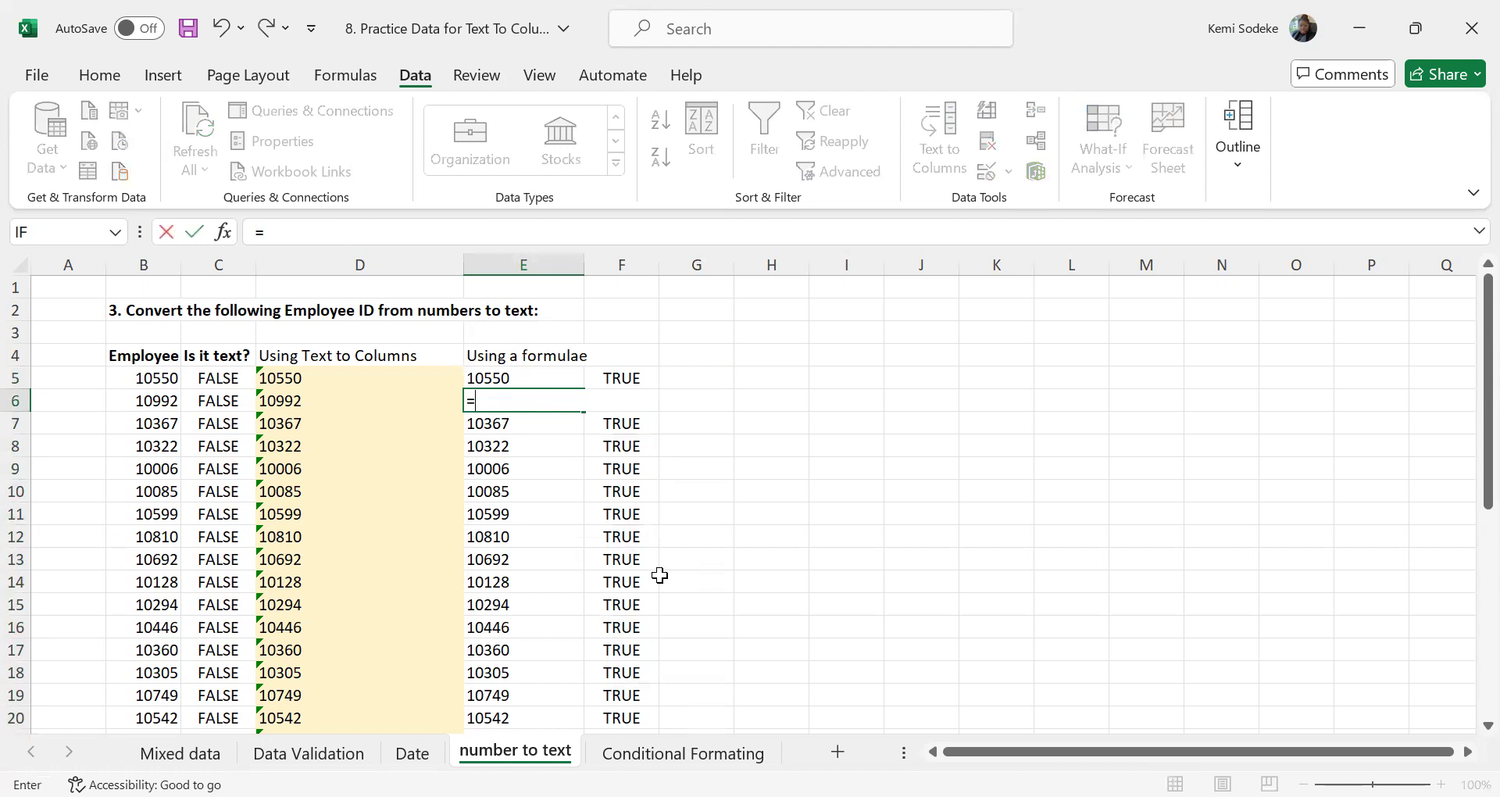
{"action": "type", "text": "text"}
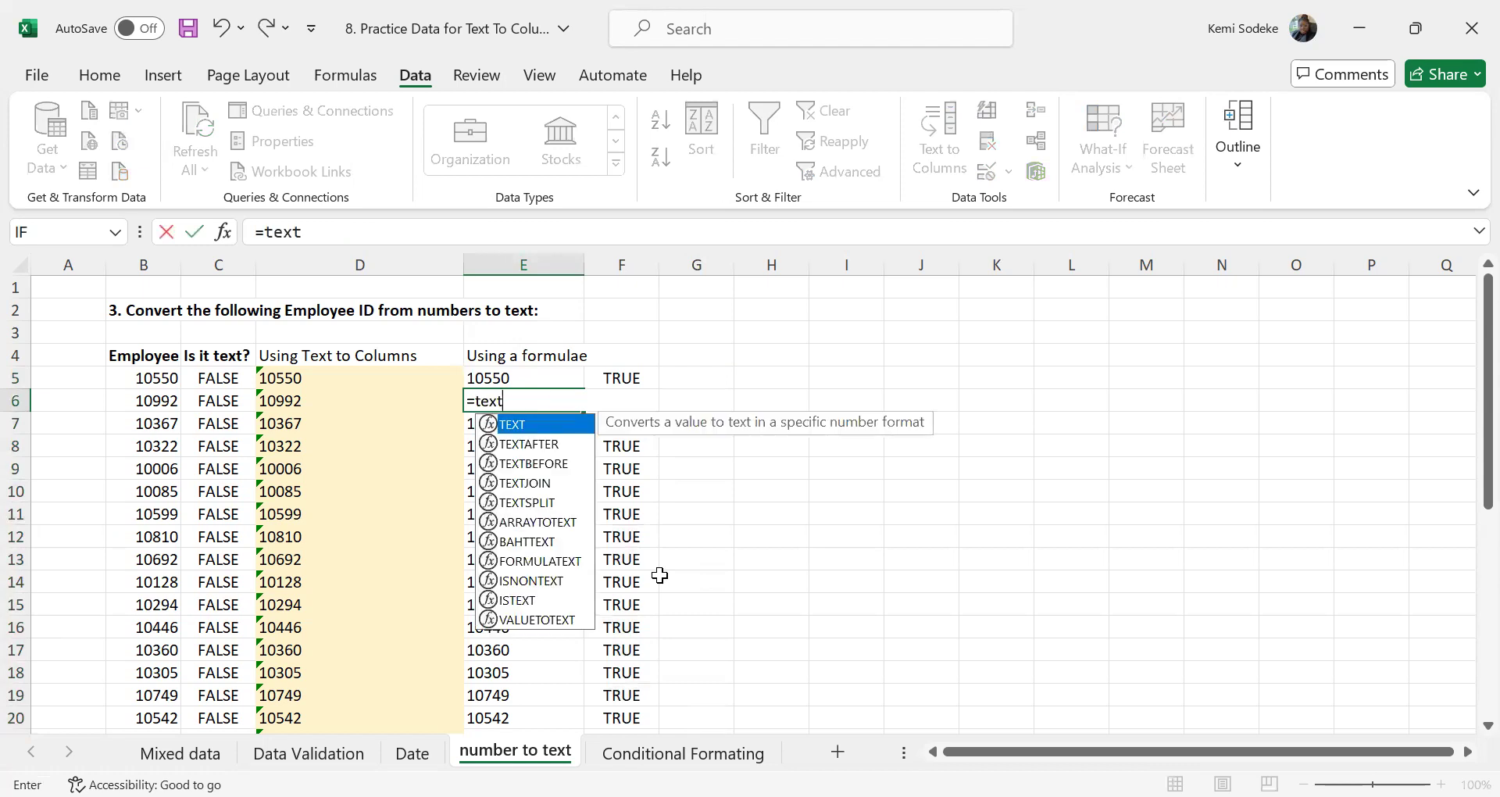
{"action": "type", "text": "("}
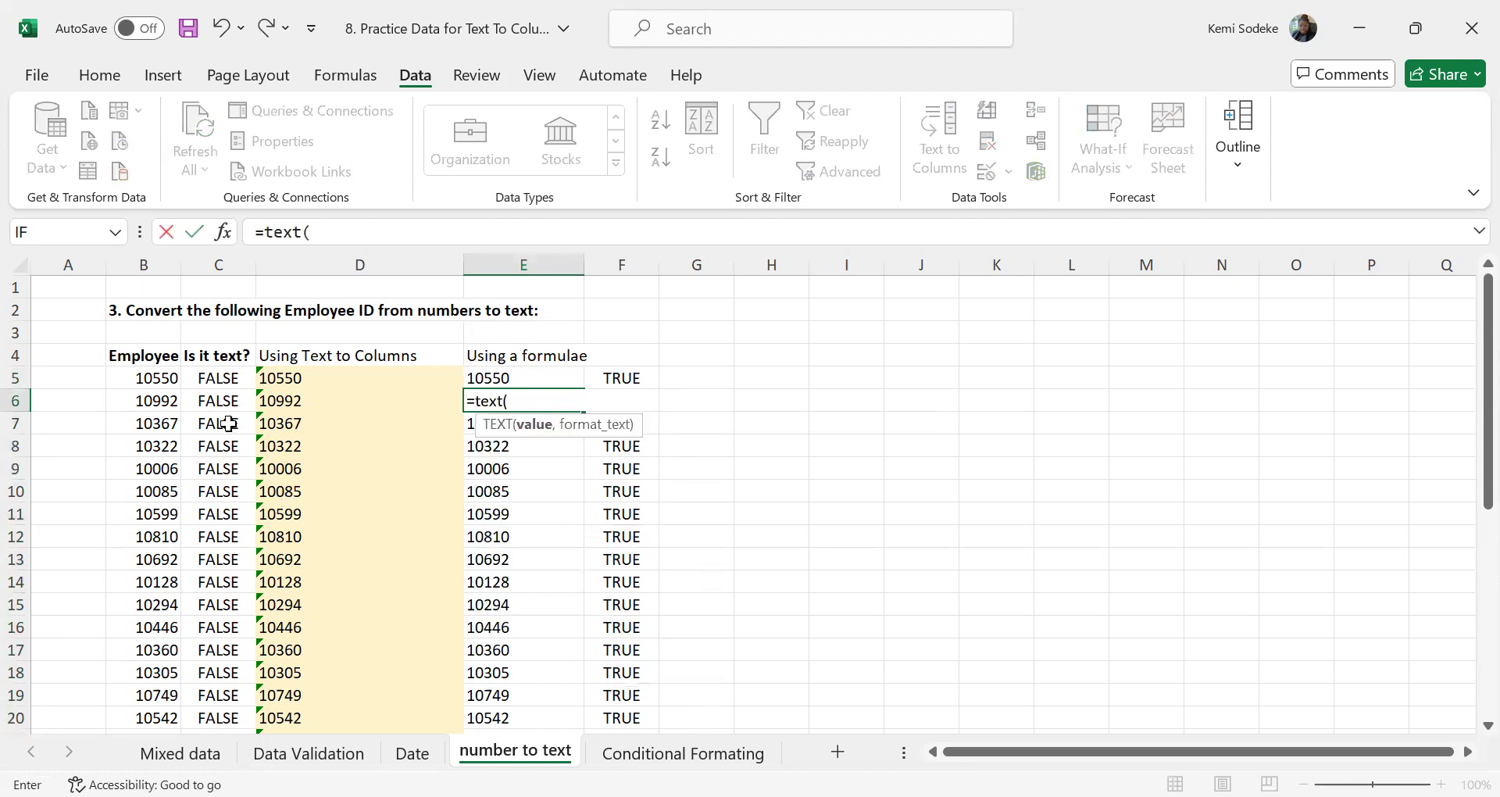
{"action": "left_click", "coordinate": [160, 400]}
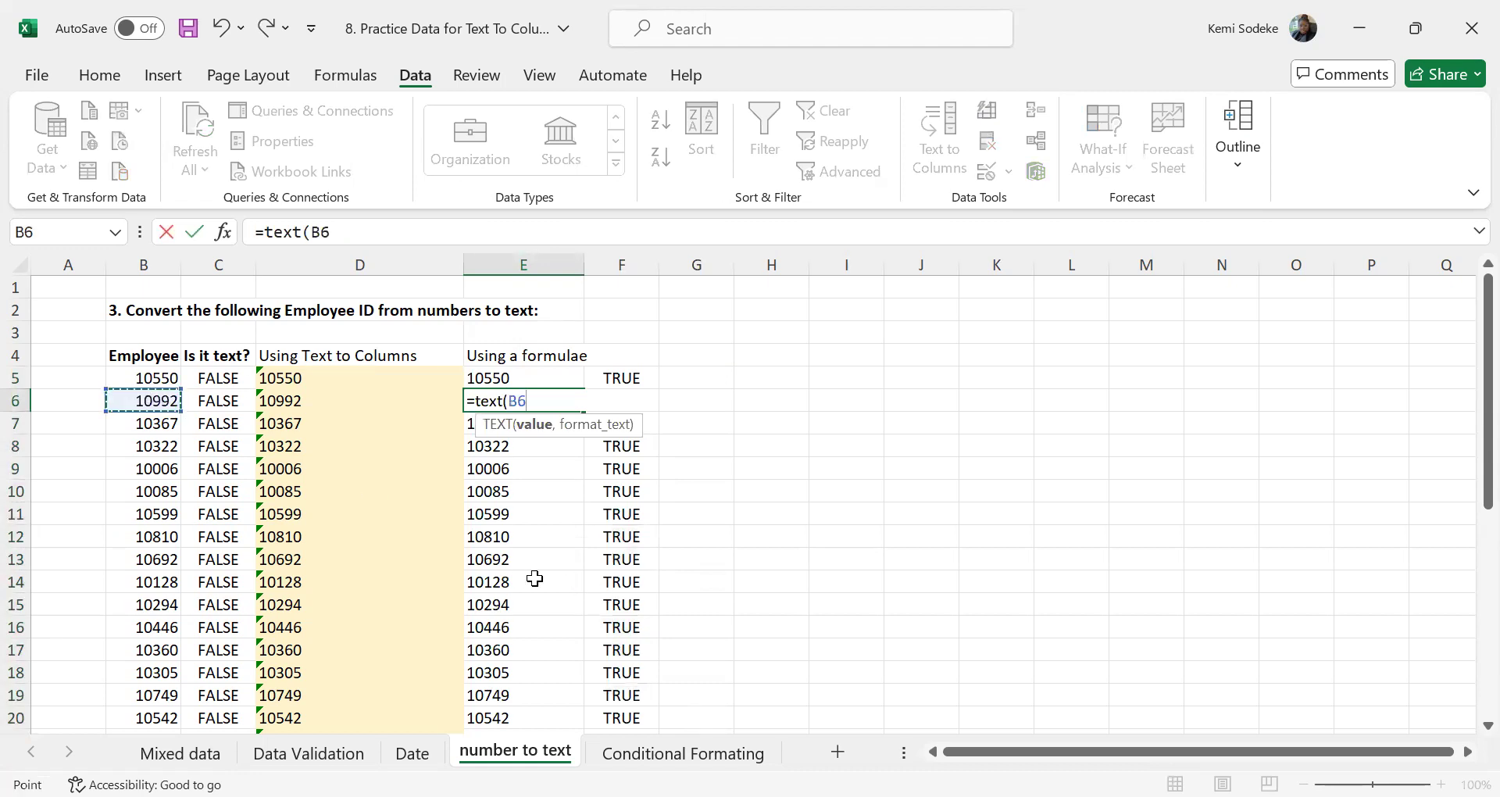
{"action": "type", "text": ","}
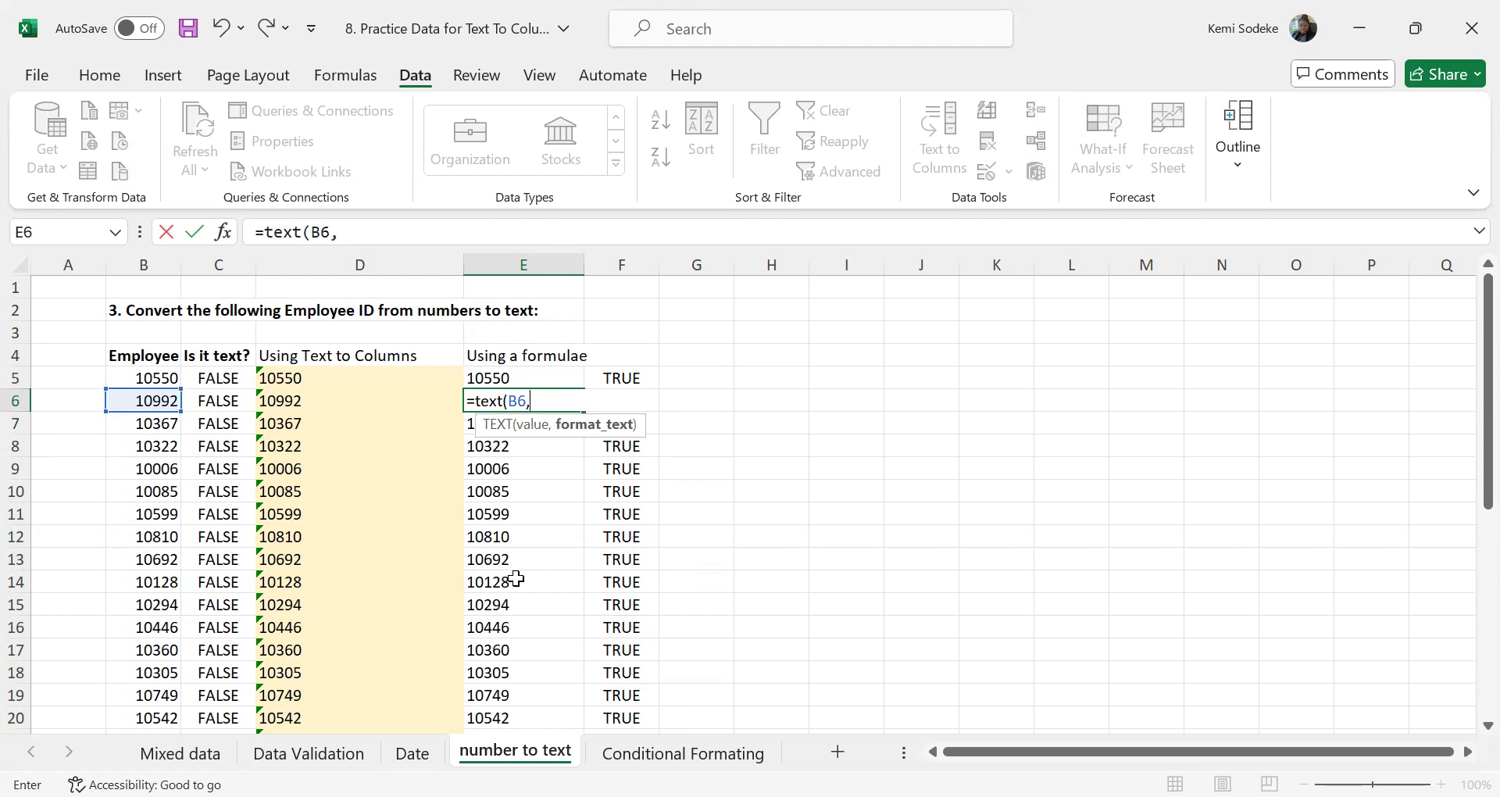
{"action": "type", "text": "\"000\")"}
{"action": "key", "text": "Return"}
{"action": "left_click", "coordinate": [534, 402]}
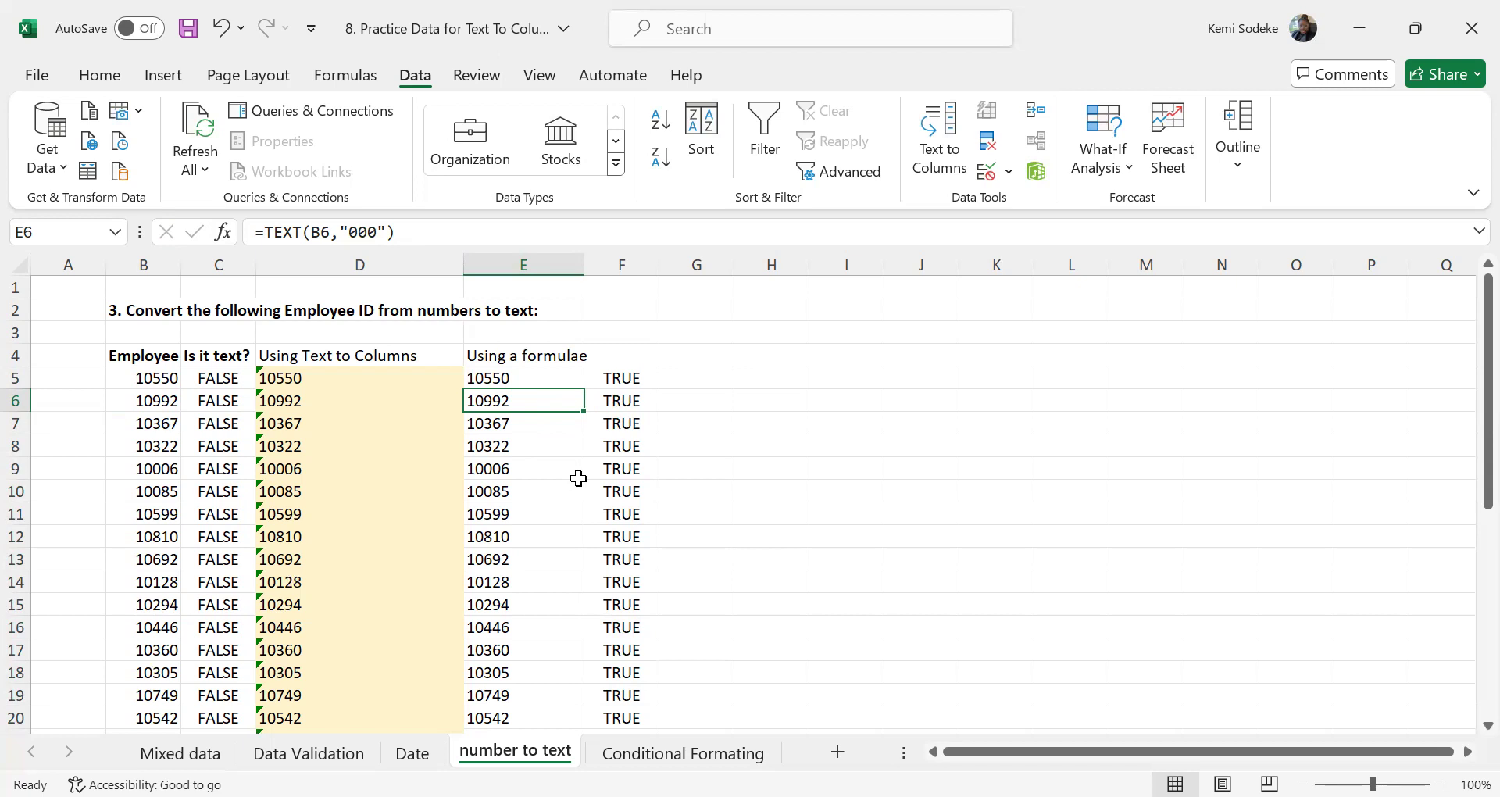
Widen column G slightly and enter =E5*1 in G5 to convert the text ID back to a number
{"action": "left_click", "coordinate": [533, 377]}
{"action": "left_click", "coordinate": [679, 379]}
{"action": "left_click_drag", "start_coordinate": [732, 260], "coordinate": [753, 260]}
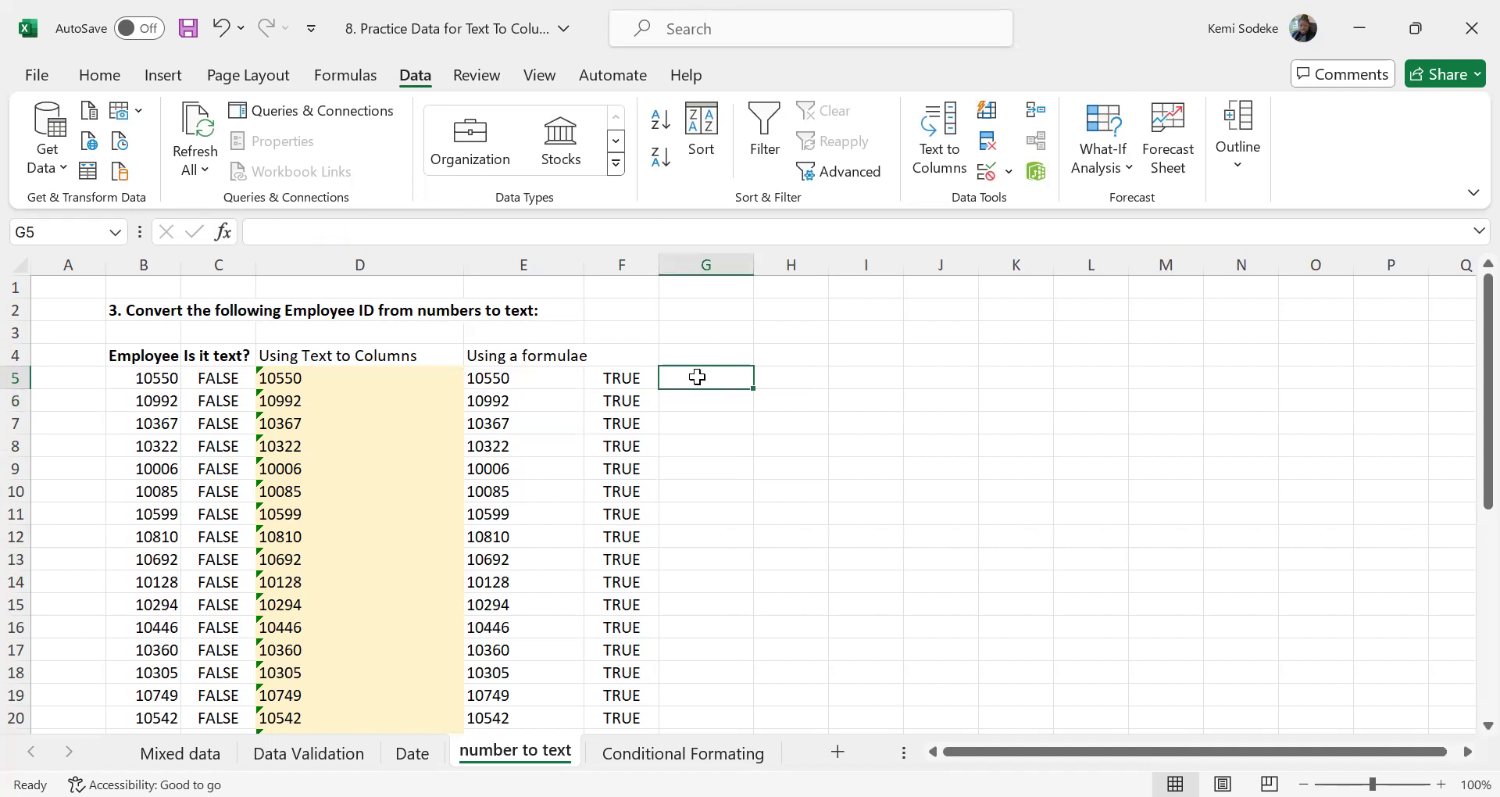
{"action": "type", "text": "="}
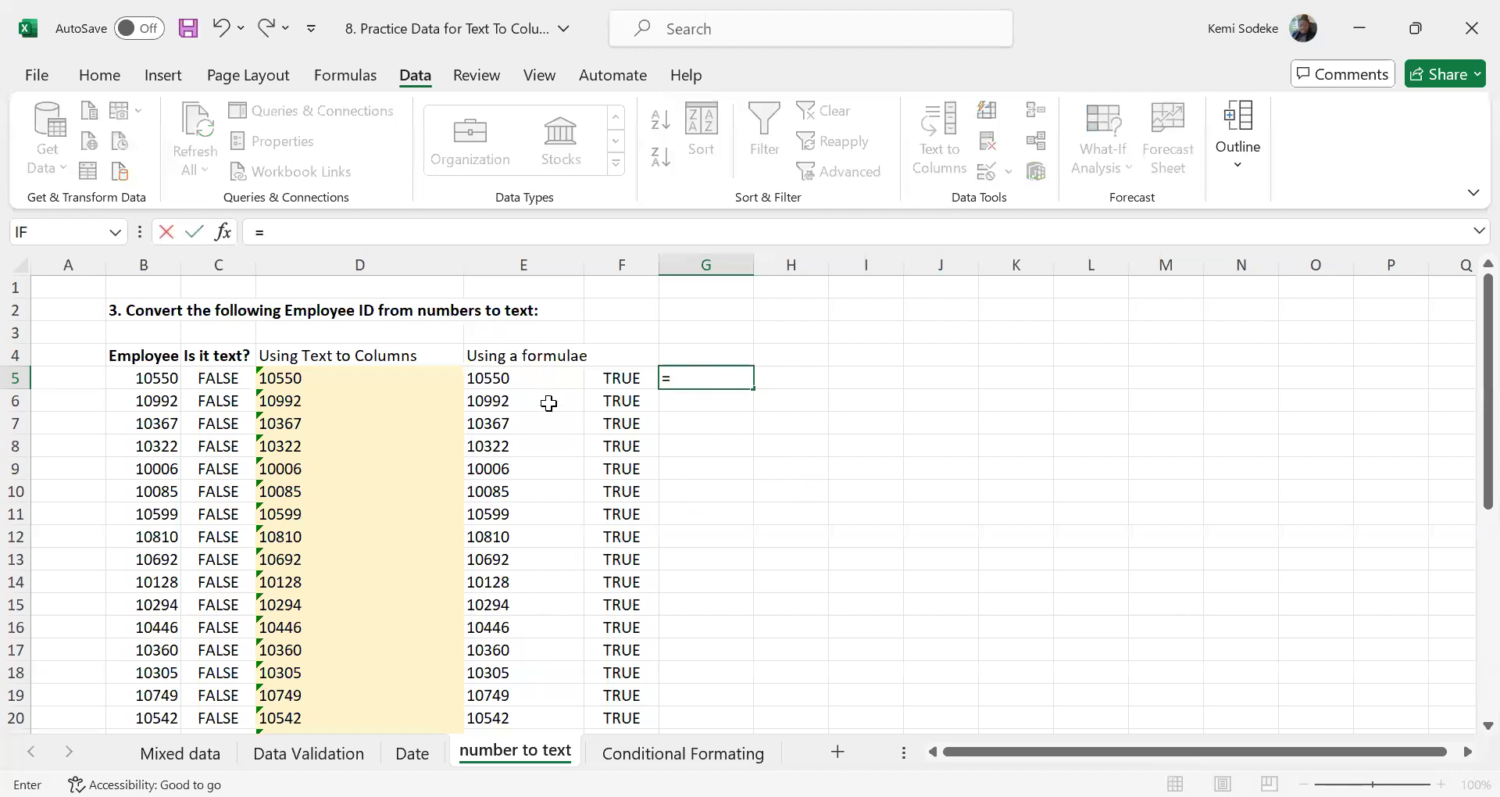
{"action": "left_click", "coordinate": [507, 380]}
{"action": "type", "text": "*"}
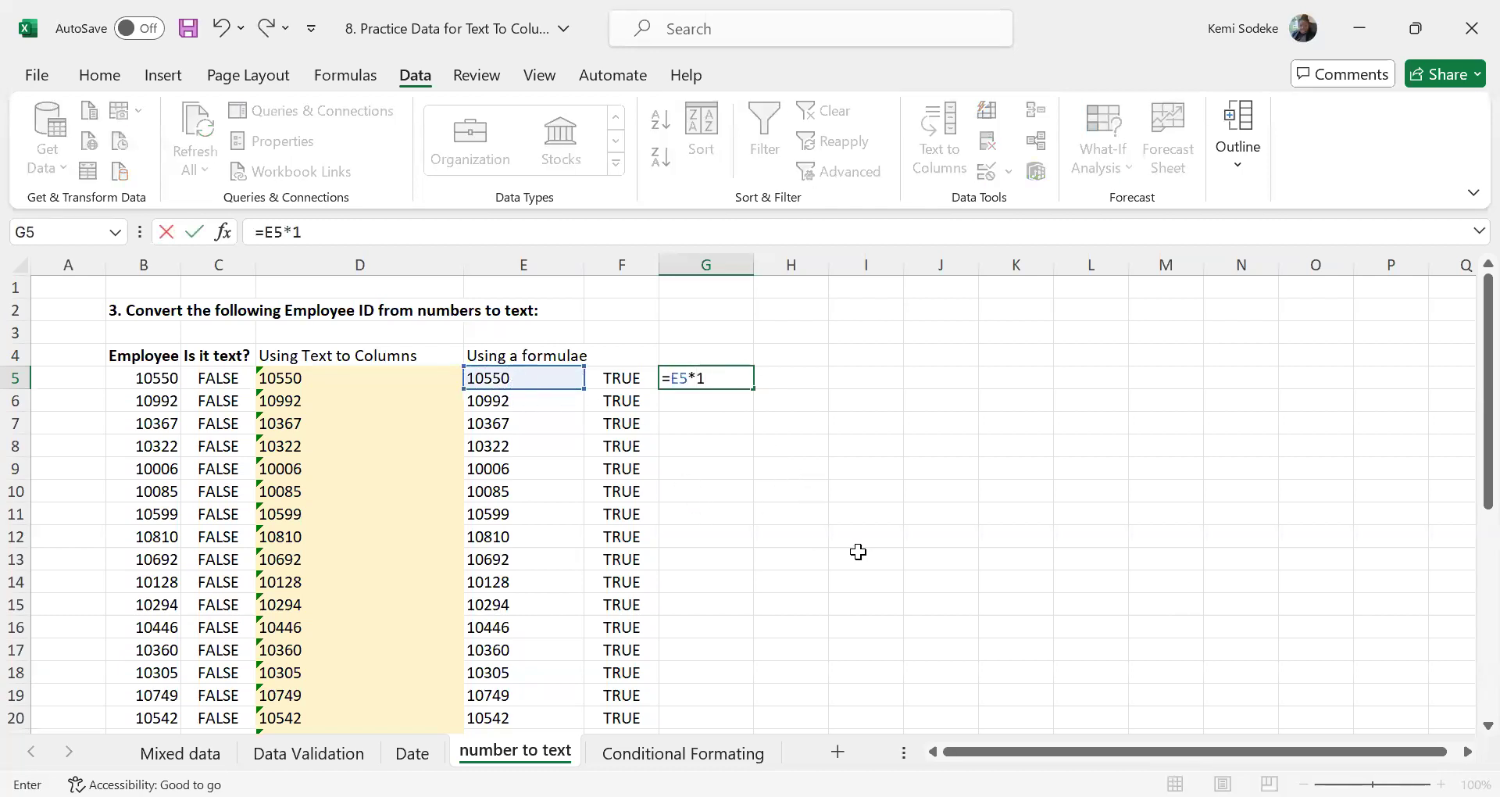
{"action": "type", "text": "1"}
{"action": "key", "text": "Return"}
{"action": "left_click", "coordinate": [712, 377]}
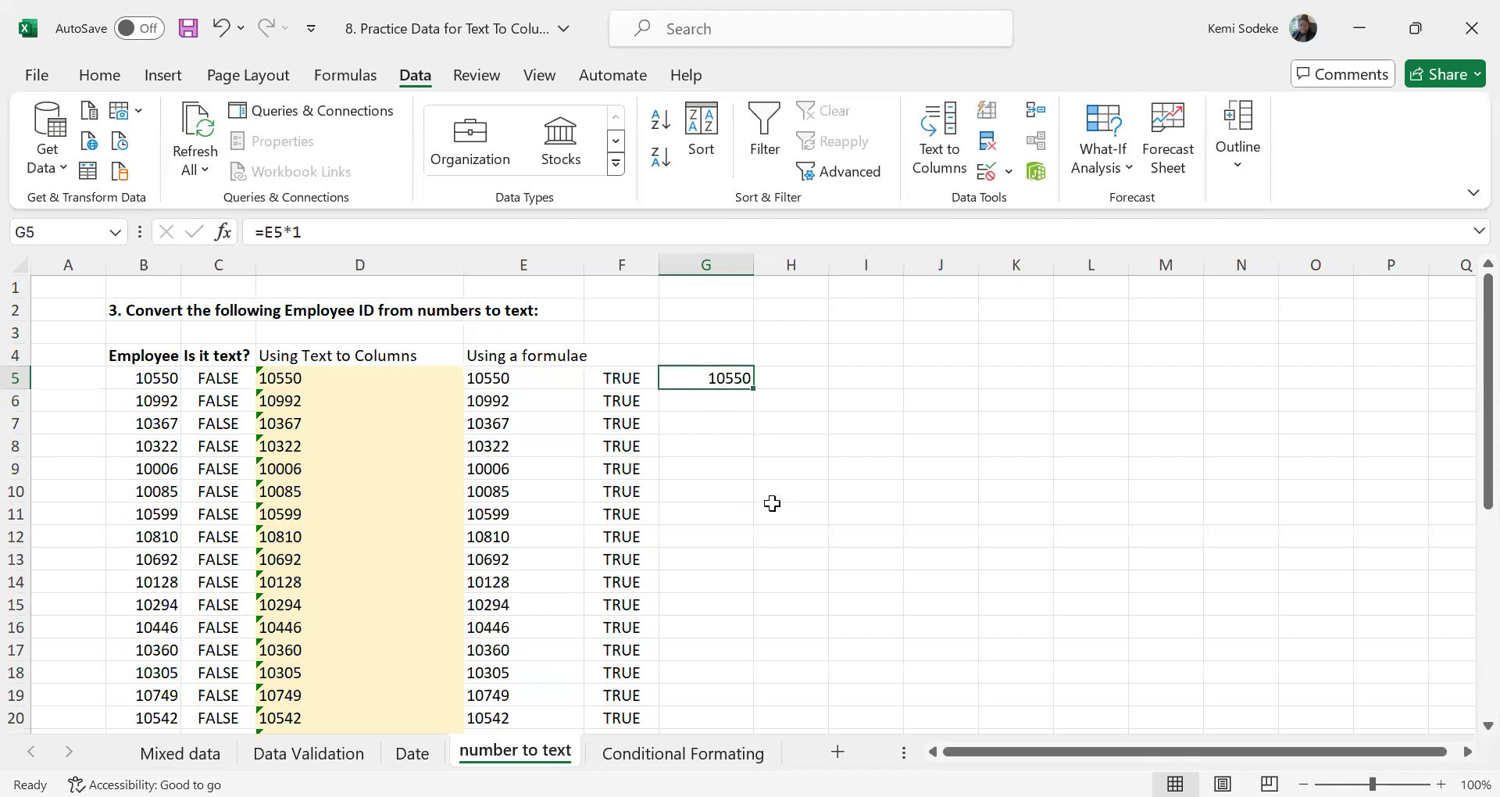
Copy the ISTEXT formula from F5 into H5 to test the value in G5
{"action": "left_click", "coordinate": [631, 380]}
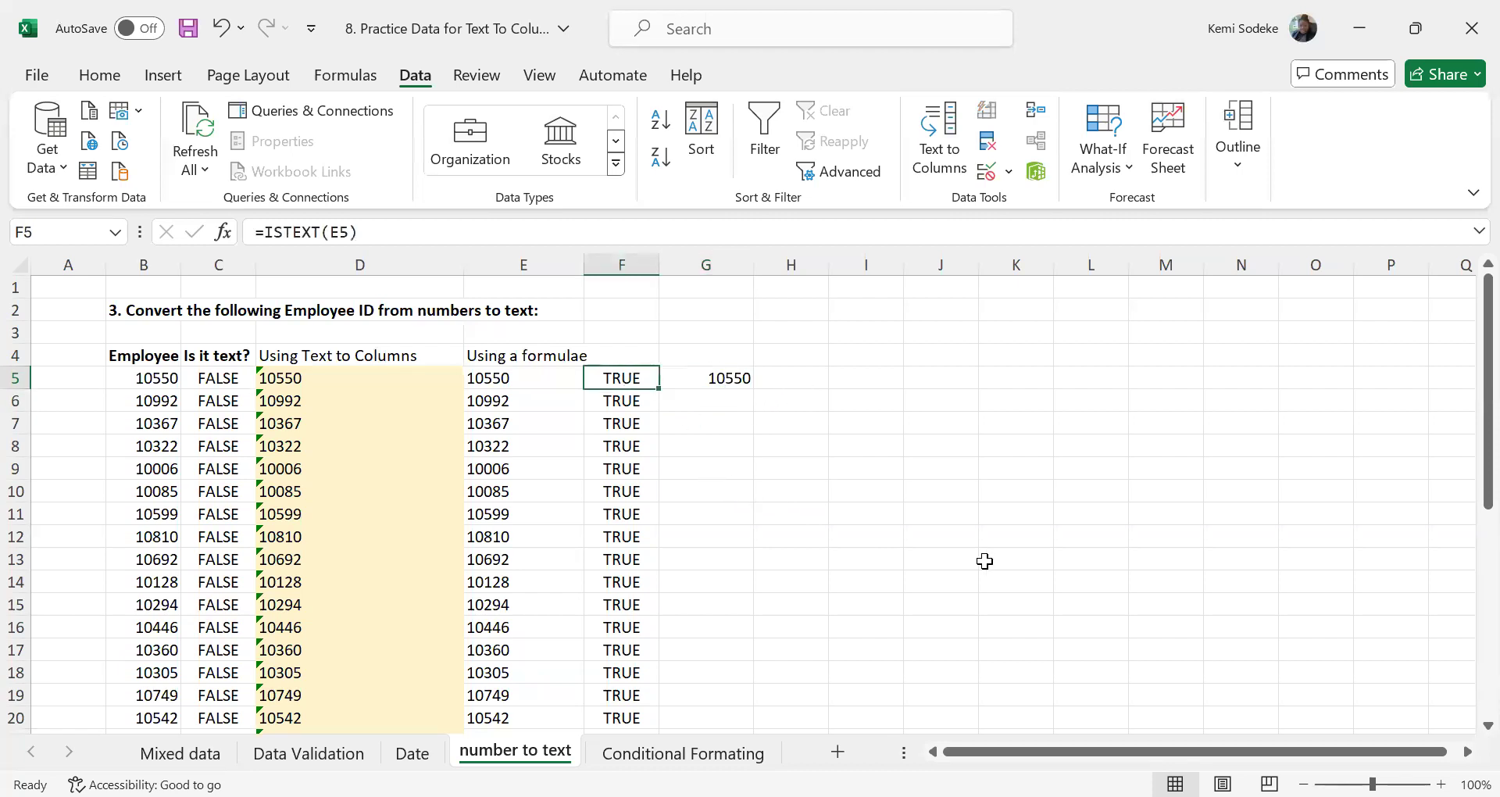
{"action": "key", "text": "ctrl+c"}
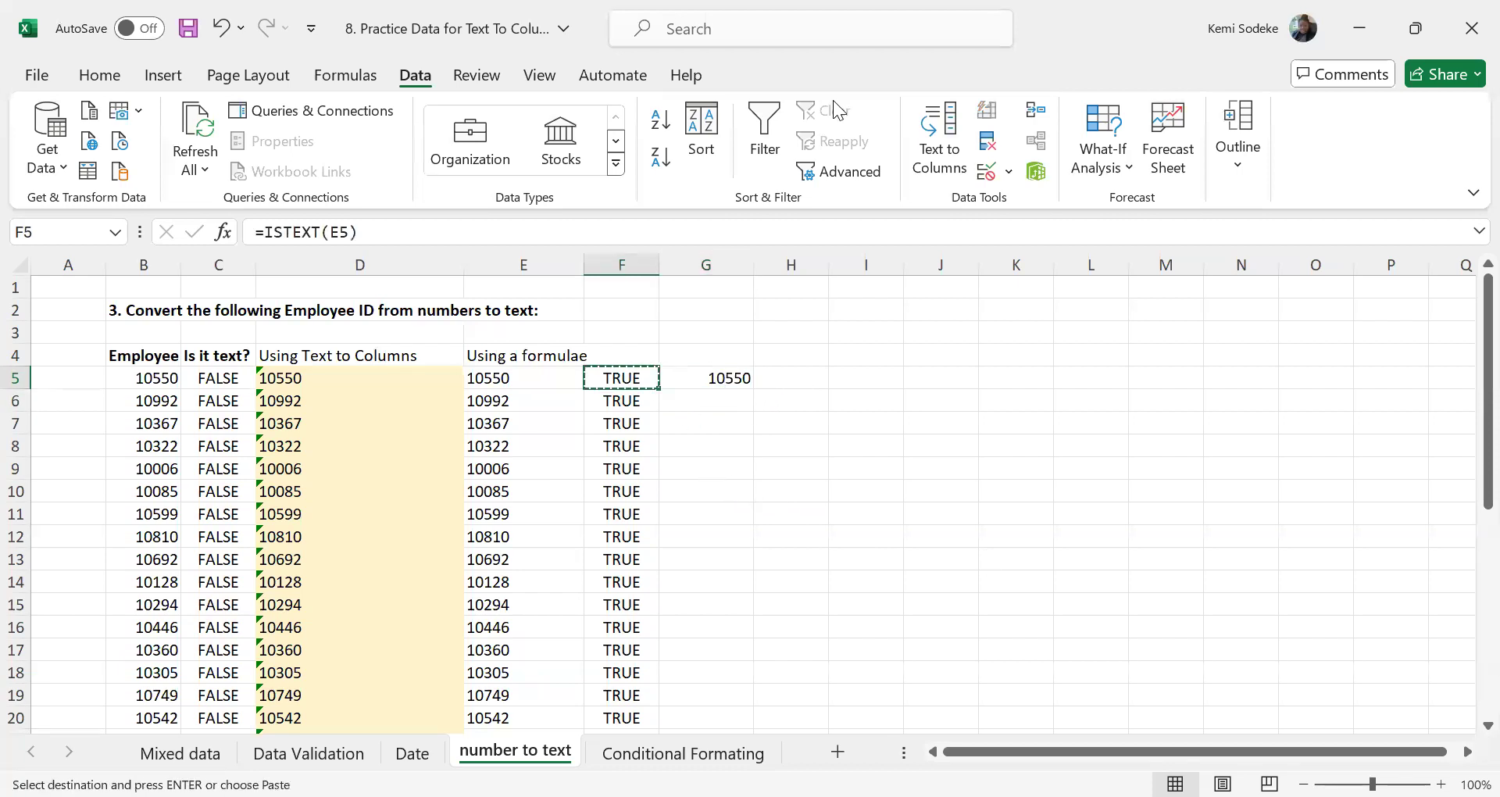
{"action": "left_click", "coordinate": [791, 375]}
{"action": "key", "text": "Return"}
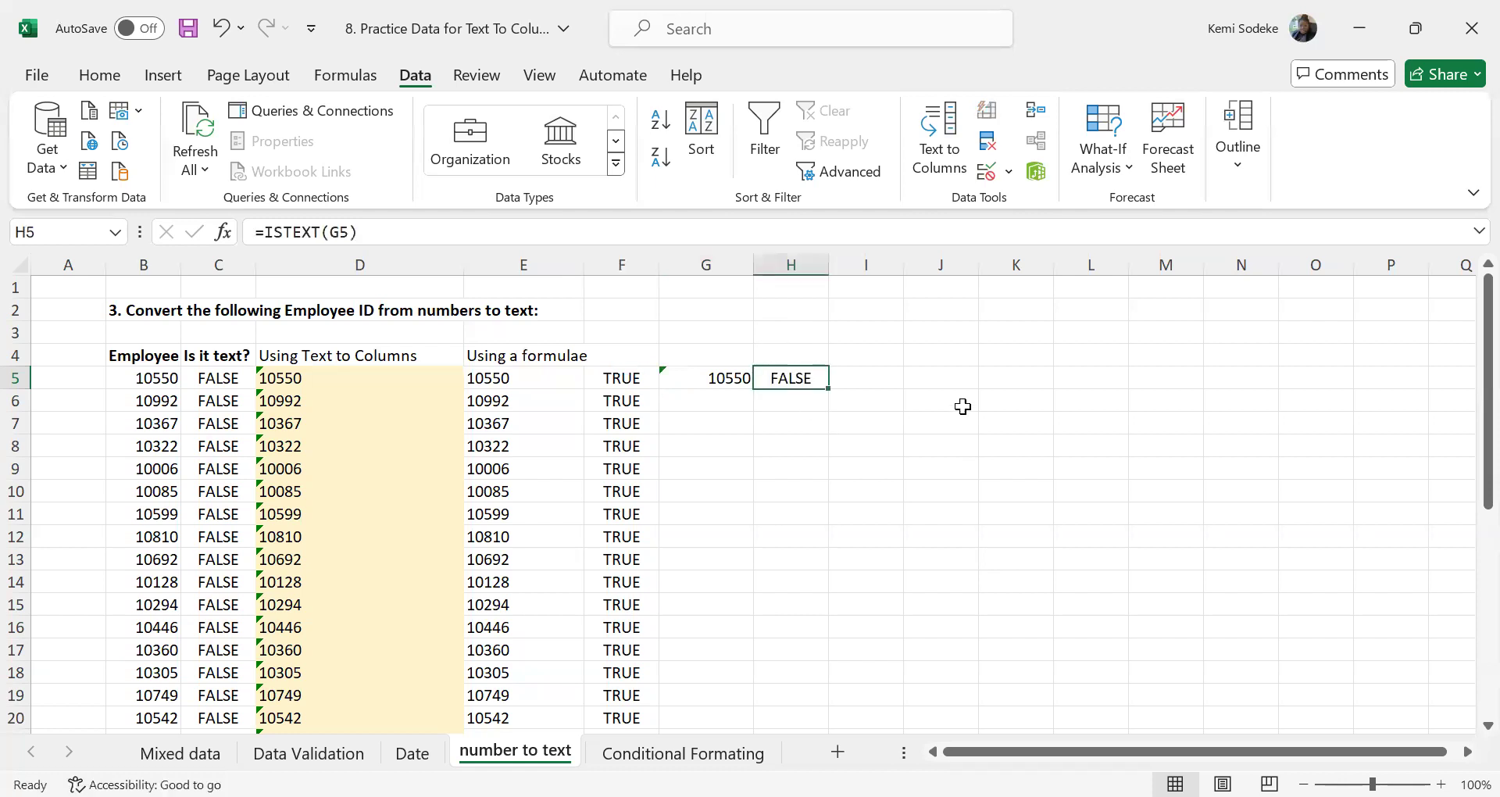
{"action": "left_click", "coordinate": [703, 378]}
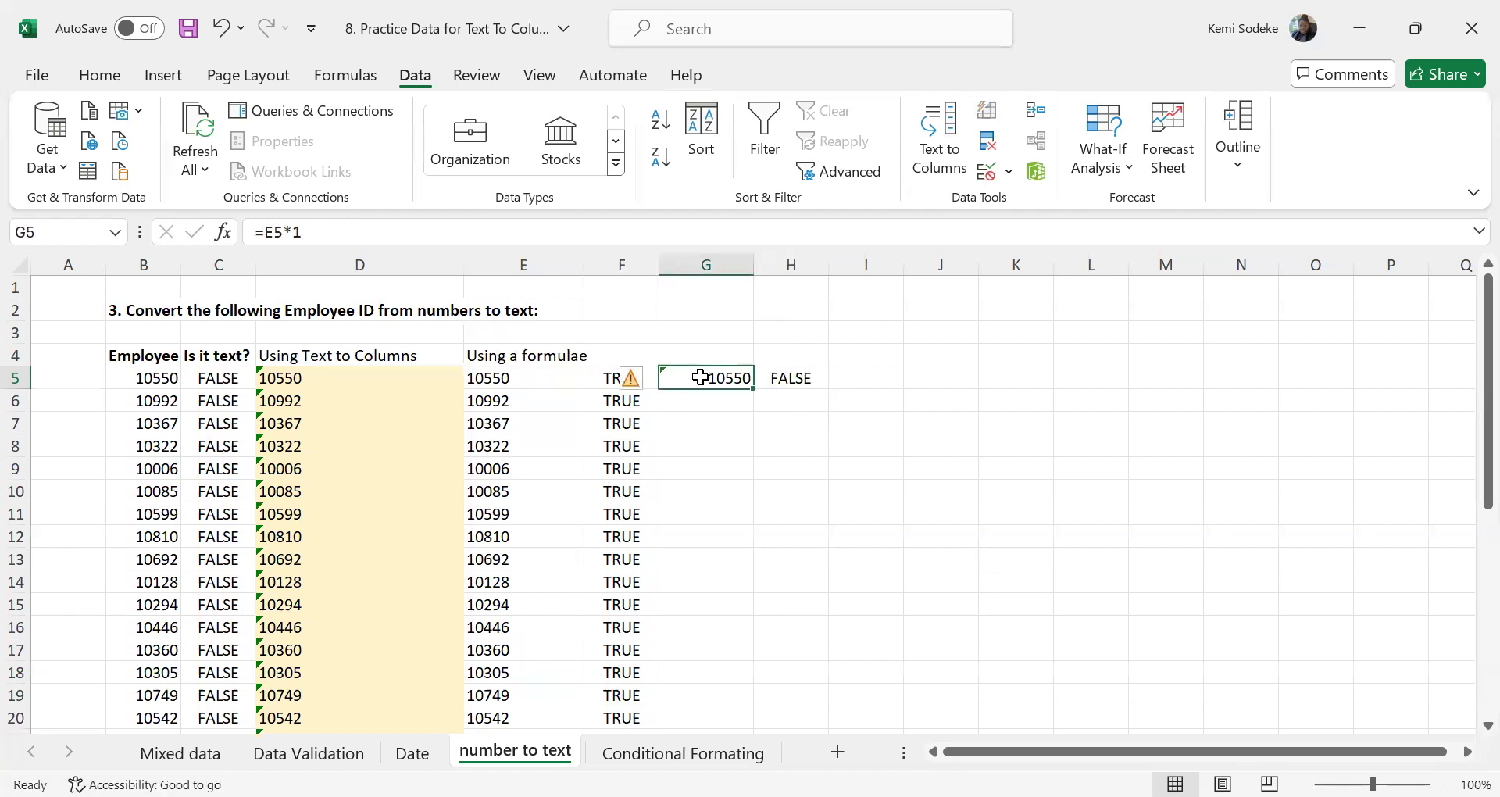
{"action": "left_click", "coordinate": [786, 383]}
{"action": "left_click", "coordinate": [711, 377]}
{"action": "left_click", "coordinate": [740, 489]}
{"action": "left_click", "coordinate": [689, 381]}
{"action": "mouse_move", "coordinate": [641, 382]}
Enter =NUMBERVALUE(E5) in I5 to convert the text employee ID to a number by function
{"action": "left_click", "coordinate": [860, 374]}
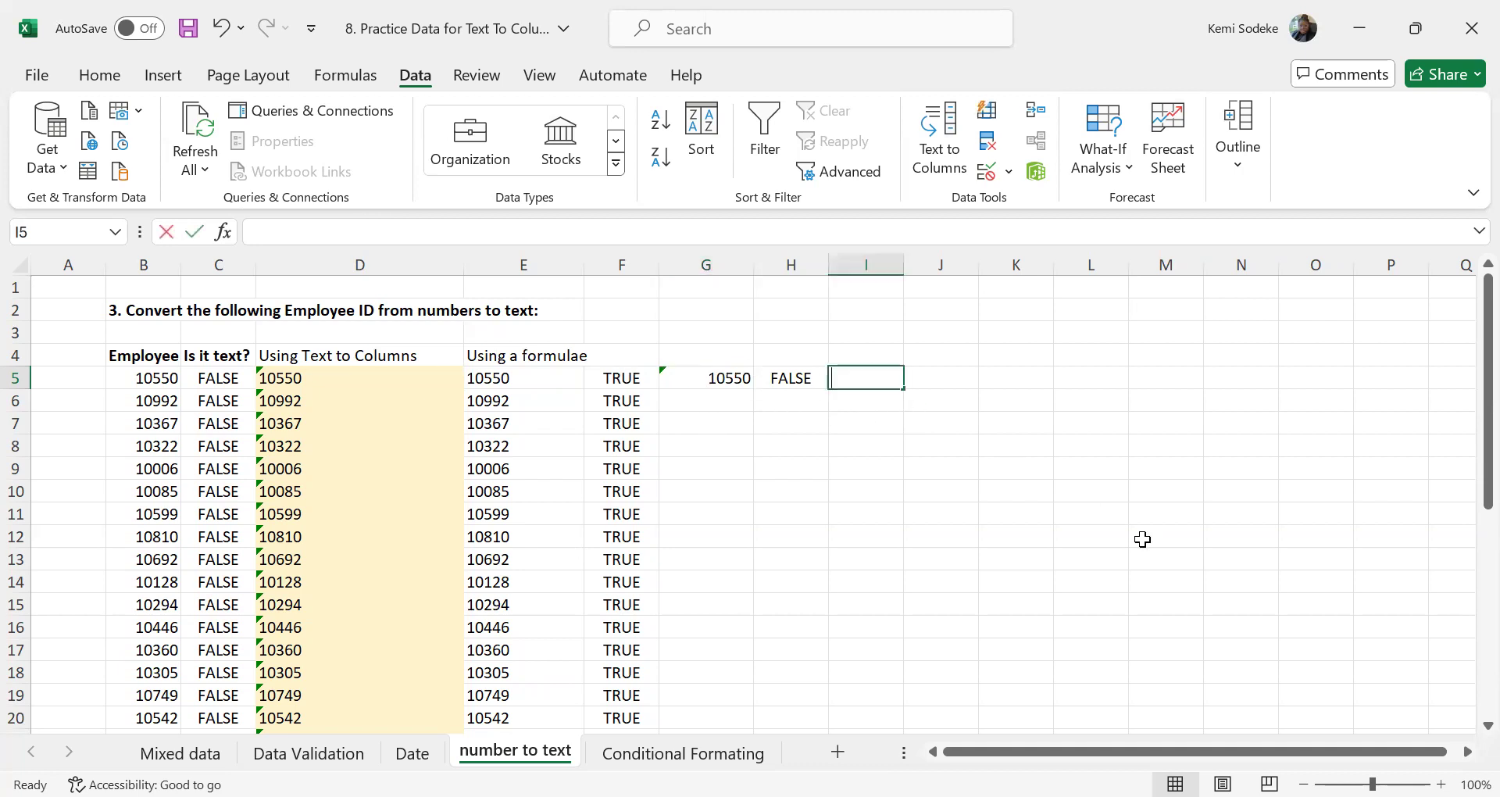
{"action": "type", "text": "="}
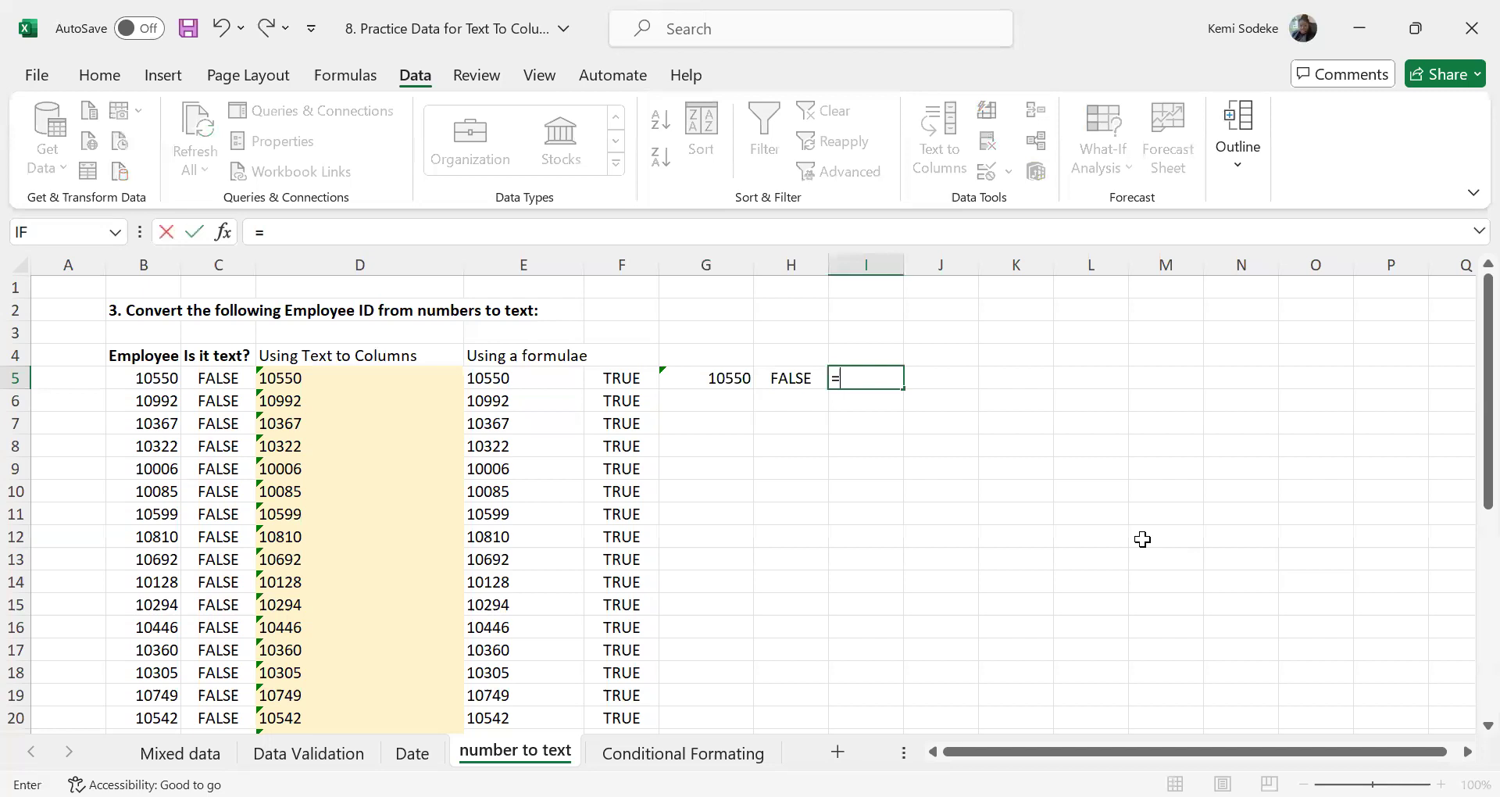
{"action": "type", "text": "numbervalue"}
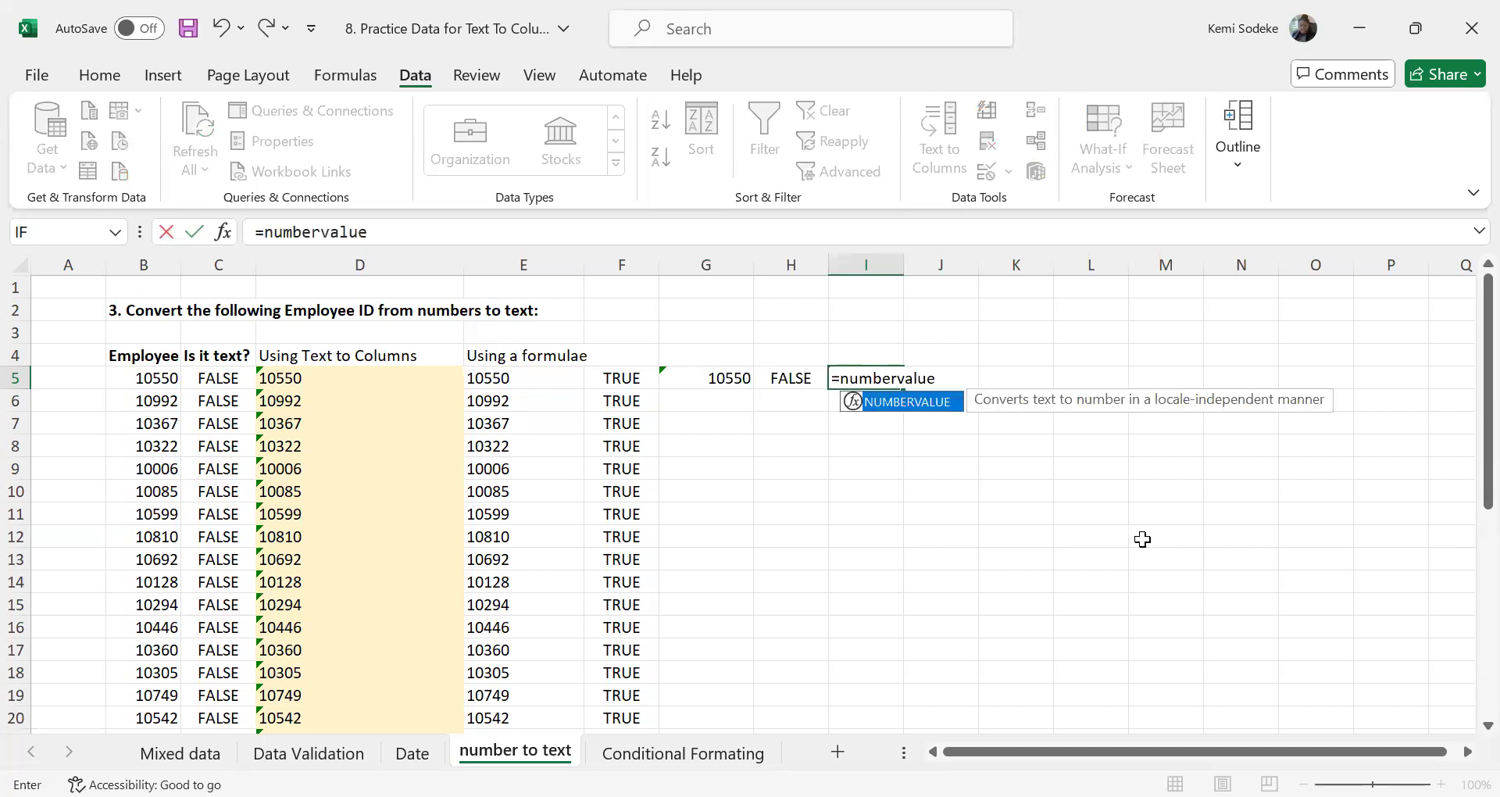
{"action": "type", "text": "("}
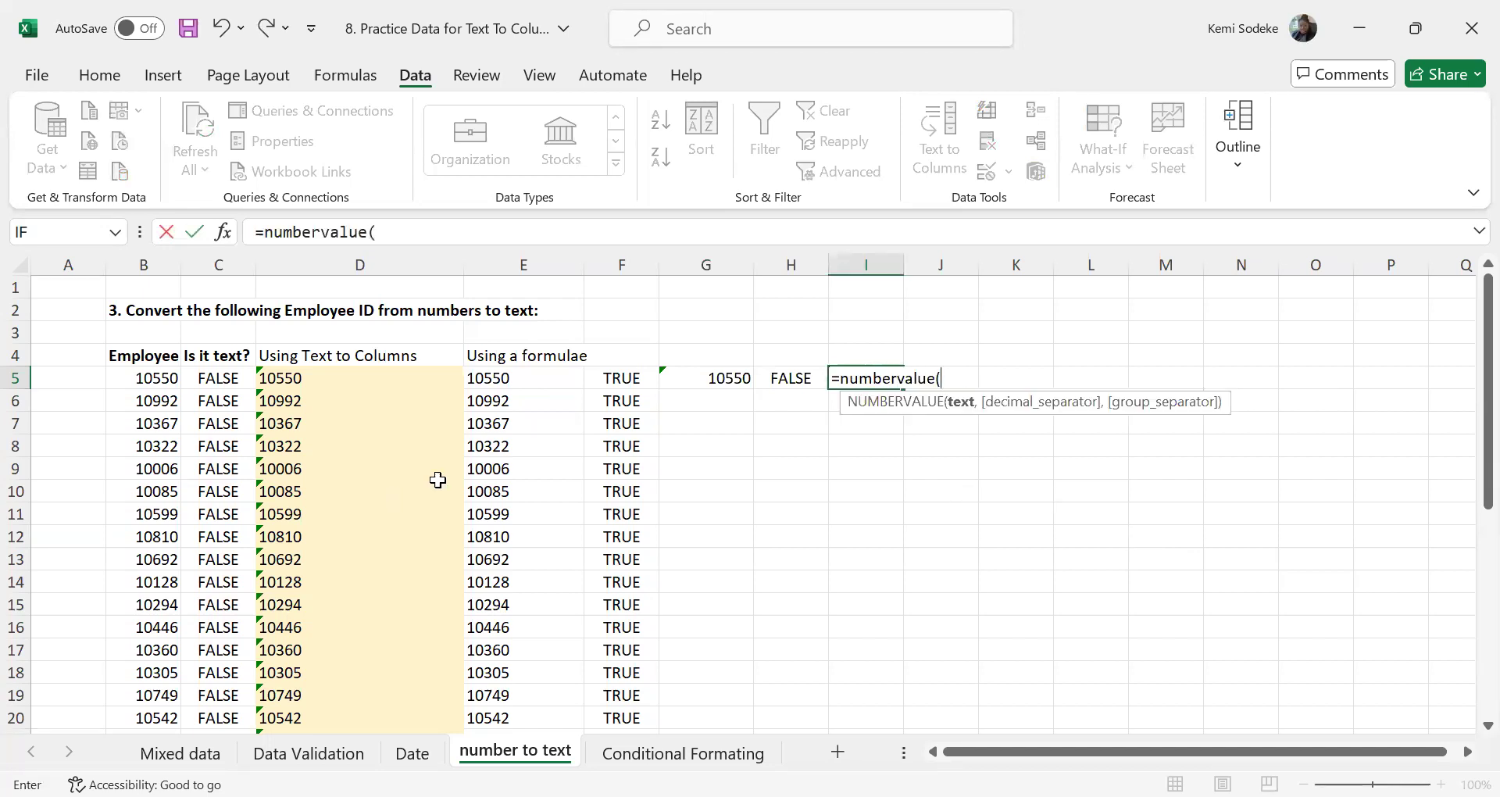
{"action": "left_click", "coordinate": [518, 377]}
{"action": "type", "text": ")"}
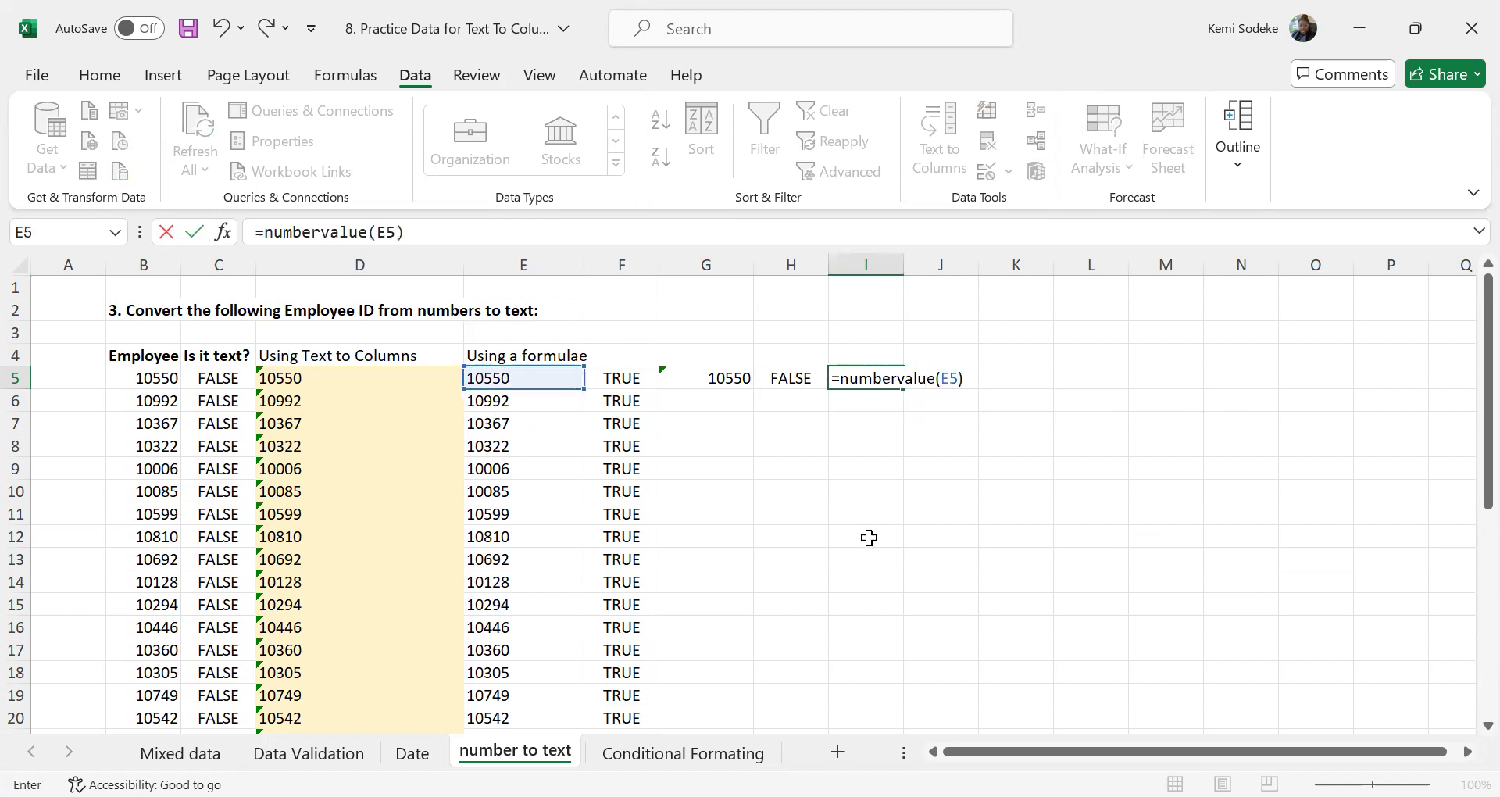
{"action": "key", "text": "Return"}
{"action": "left_click", "coordinate": [883, 375]}
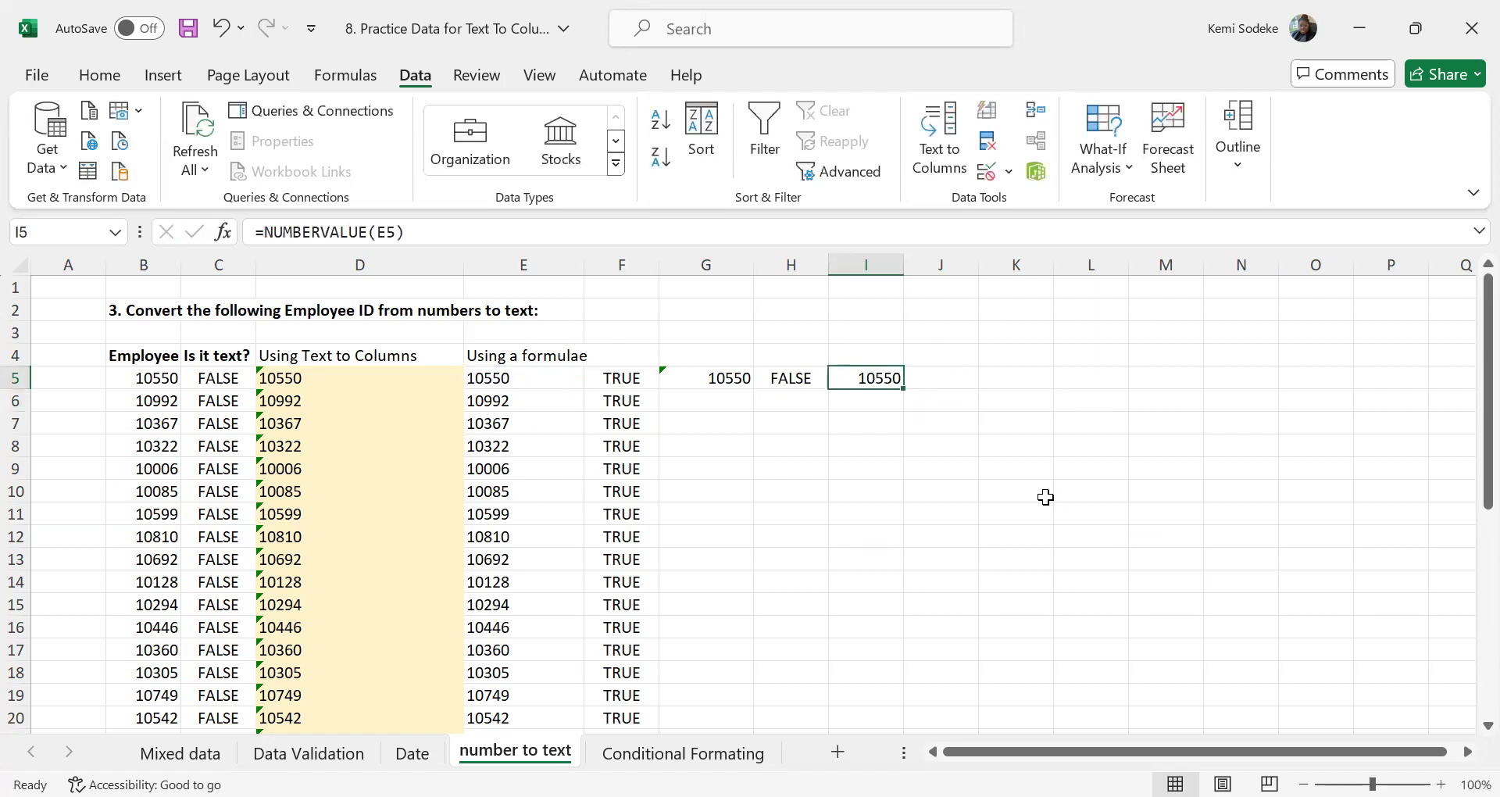
Copy the ISTEXT formula from H5 into J5 to test the value in I5
{"action": "left_click", "coordinate": [789, 380]}
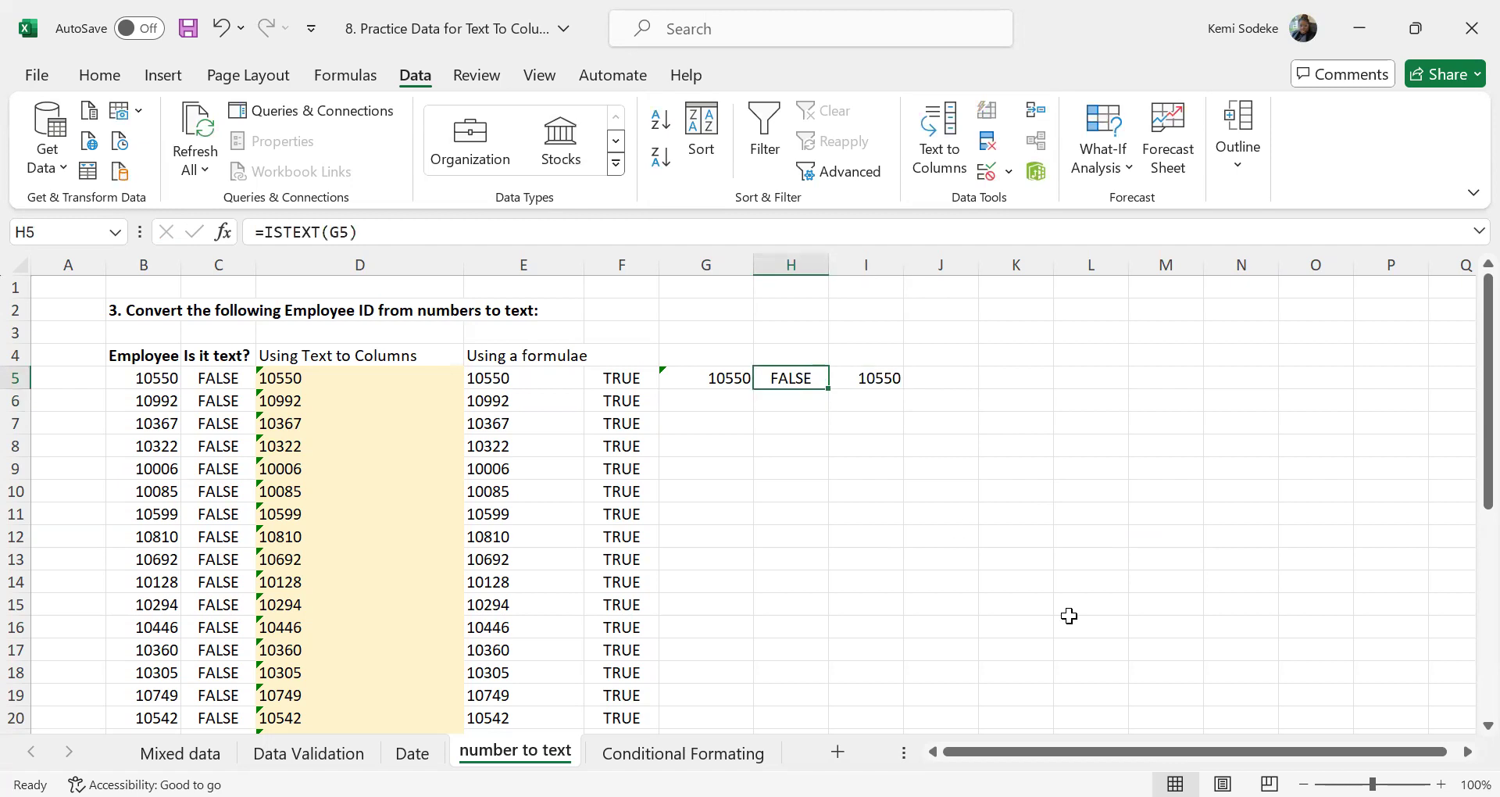
{"action": "key", "text": "ctrl+c"}
{"action": "left_click", "coordinate": [954, 382]}
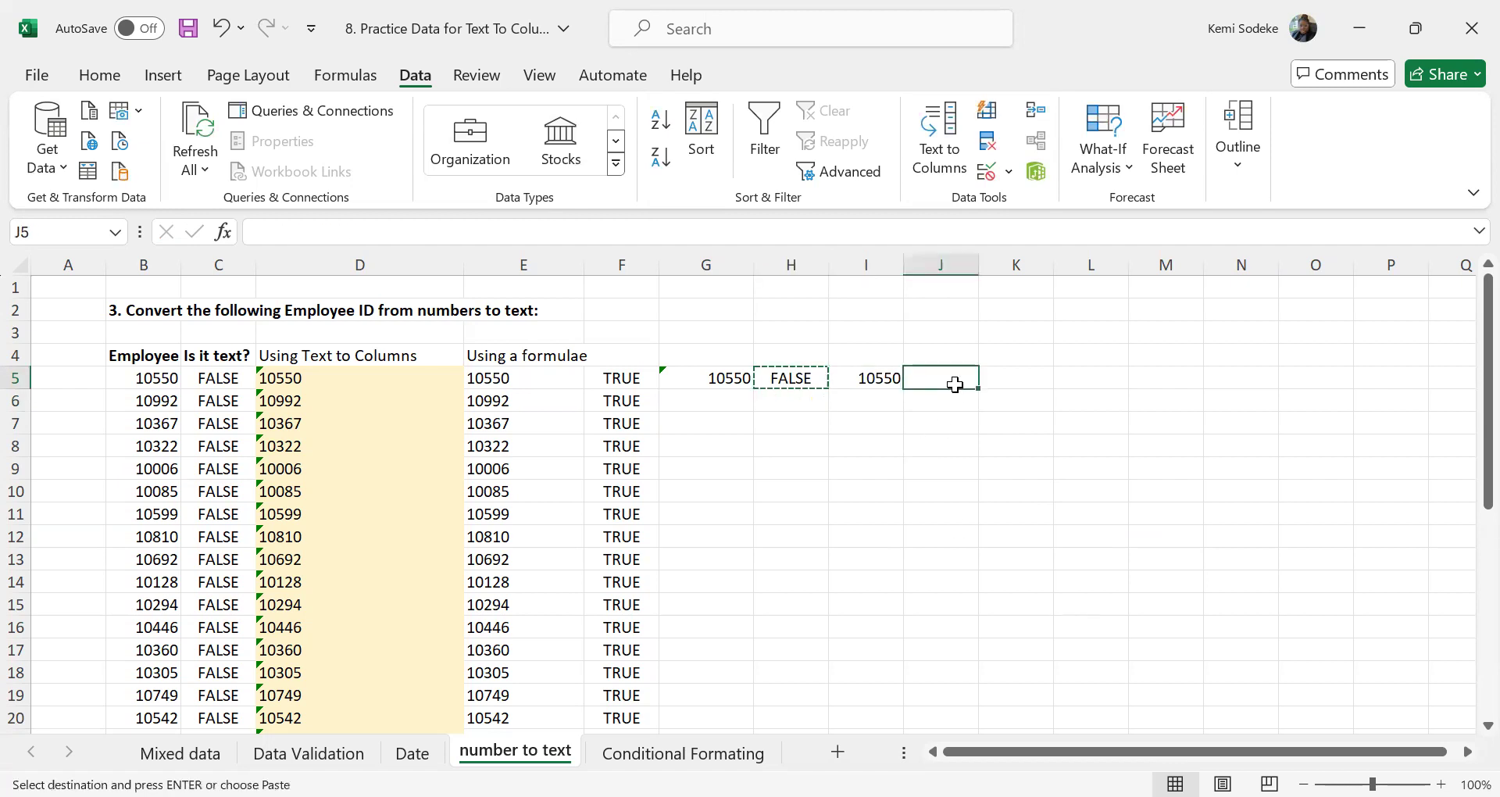
{"action": "key", "text": "Return"}
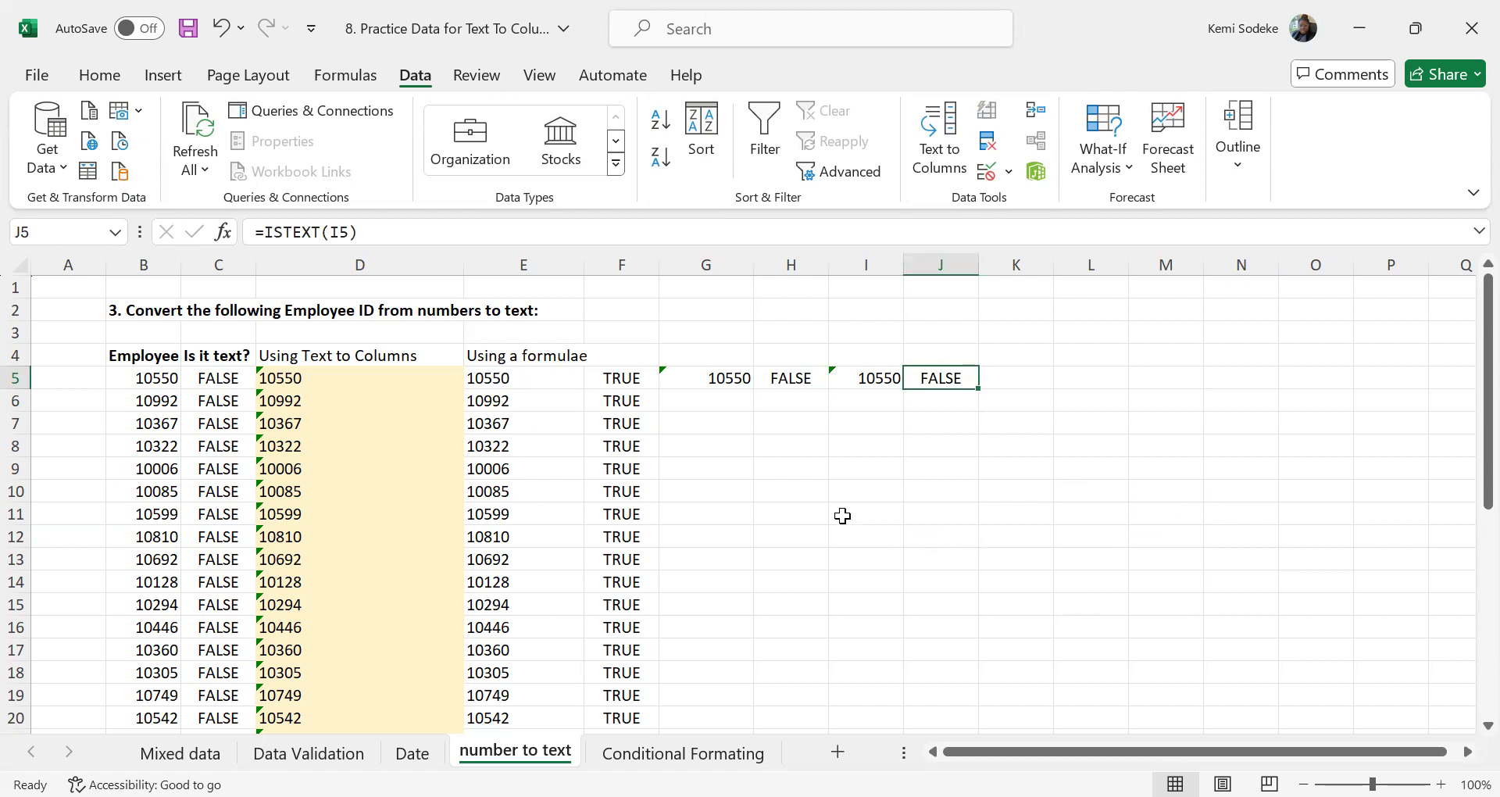
Review the Number Stored as Text error options for D5 and close them without applying any
{"action": "left_click", "coordinate": [286, 378]}
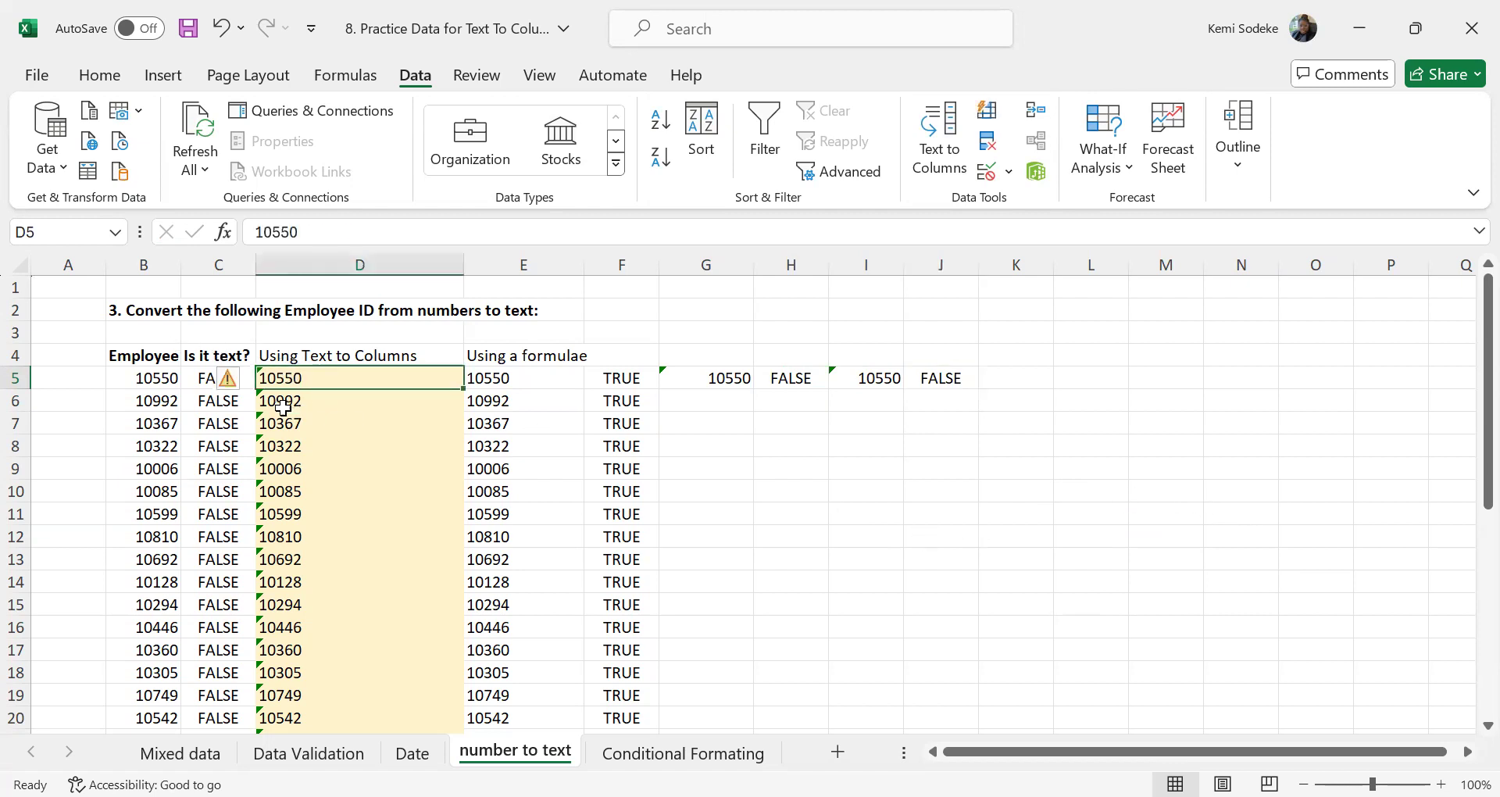
{"action": "left_click", "coordinate": [243, 378]}
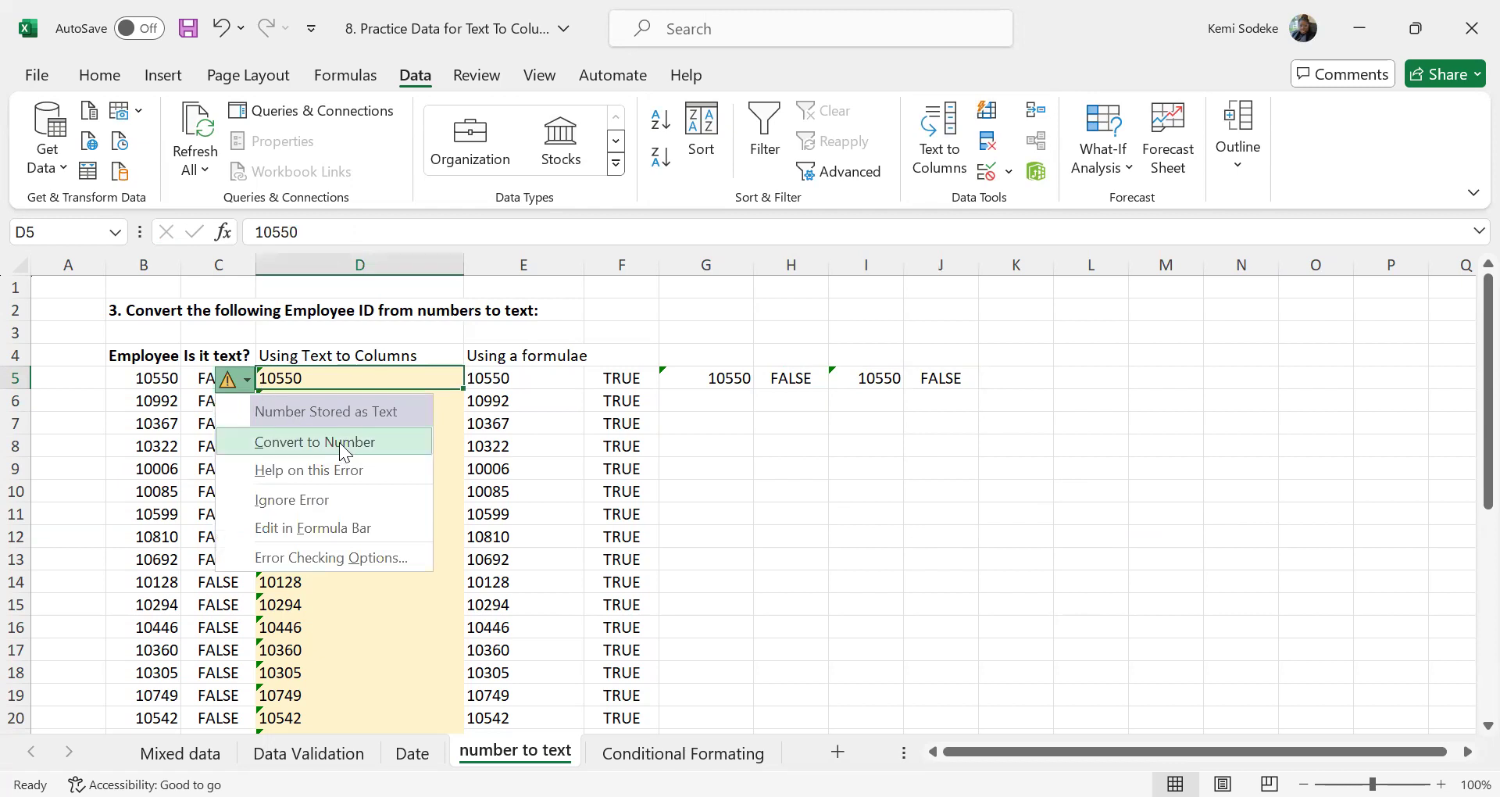
{"action": "left_click", "coordinate": [774, 489]}
{"action": "left_click", "coordinate": [850, 386]}
{"action": "left_click", "coordinate": [787, 446]}
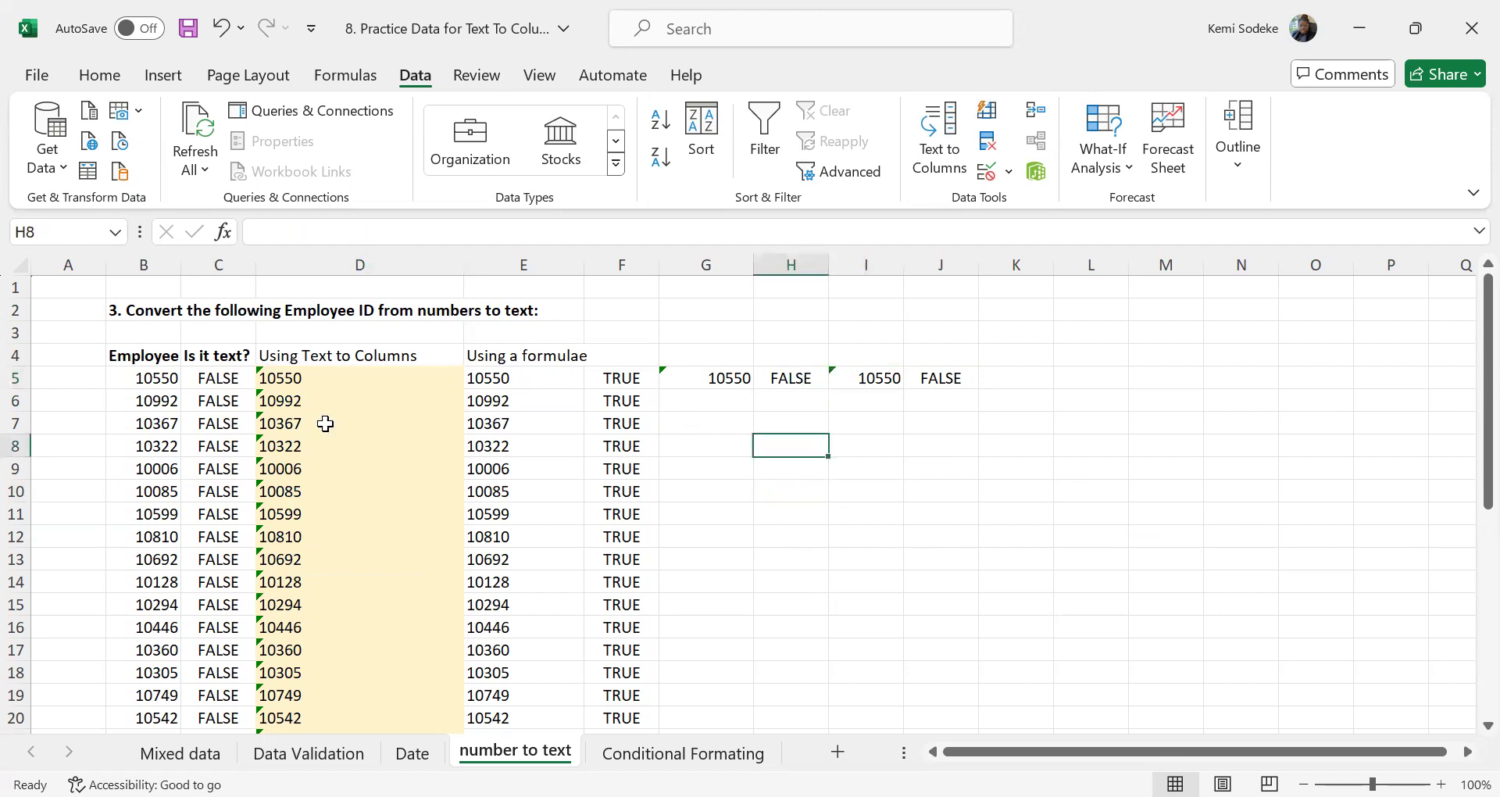
{"action": "left_click", "coordinate": [259, 380]}
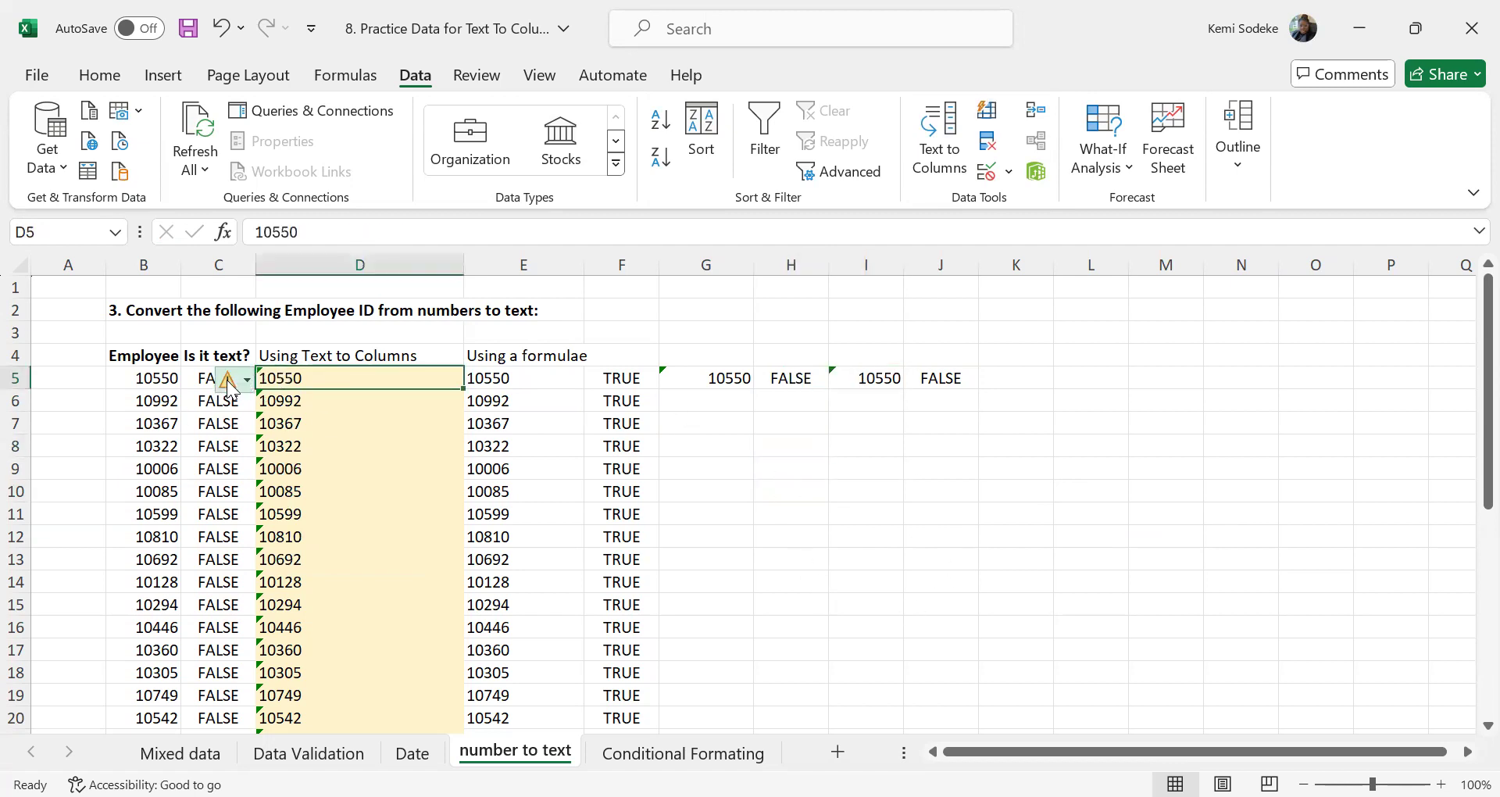
{"action": "left_click", "coordinate": [832, 564]}
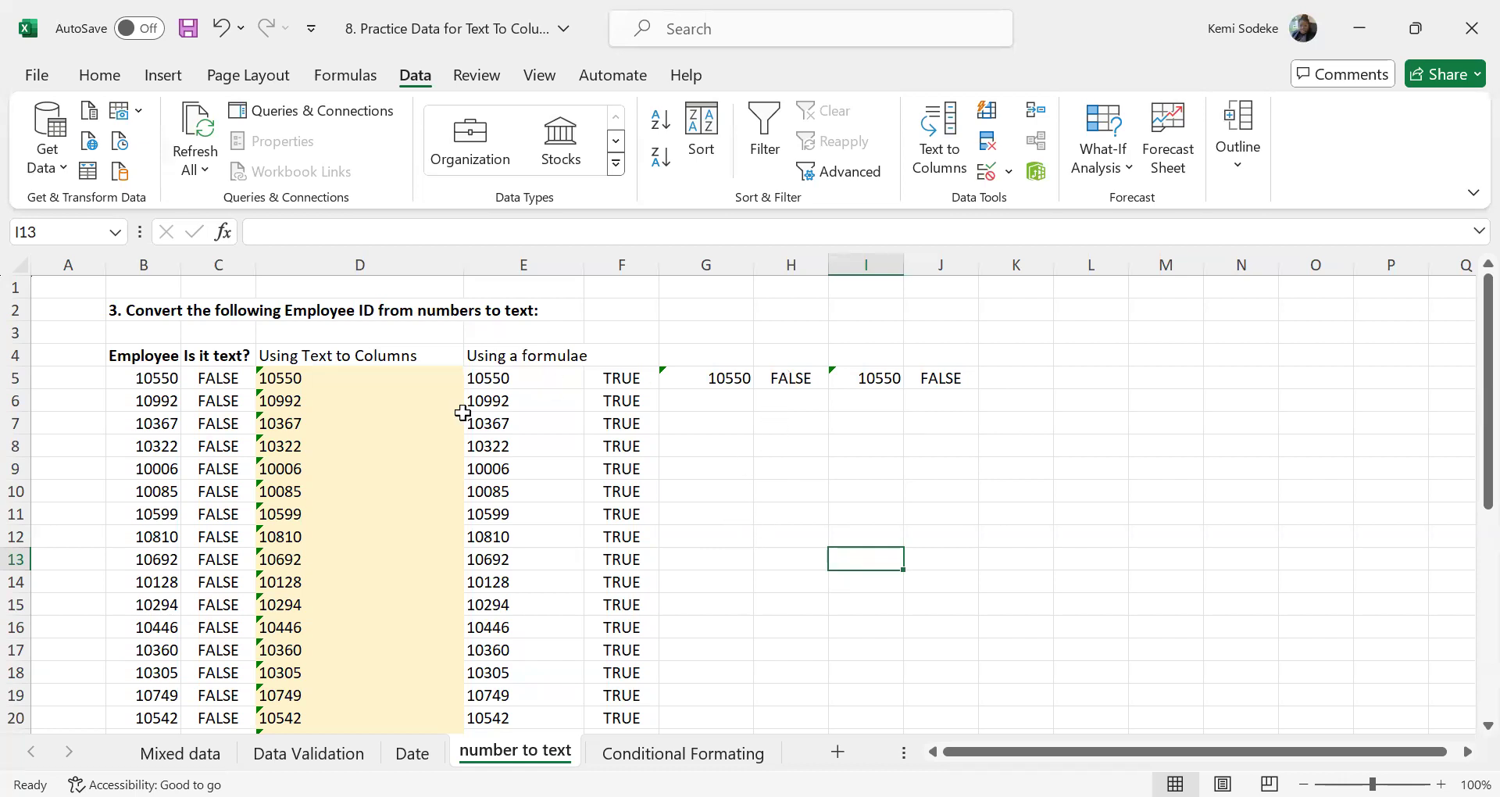
Convert the employee ID stored as text in D5 to a number with the Convert to Number error option
{"action": "left_click", "coordinate": [285, 378]}
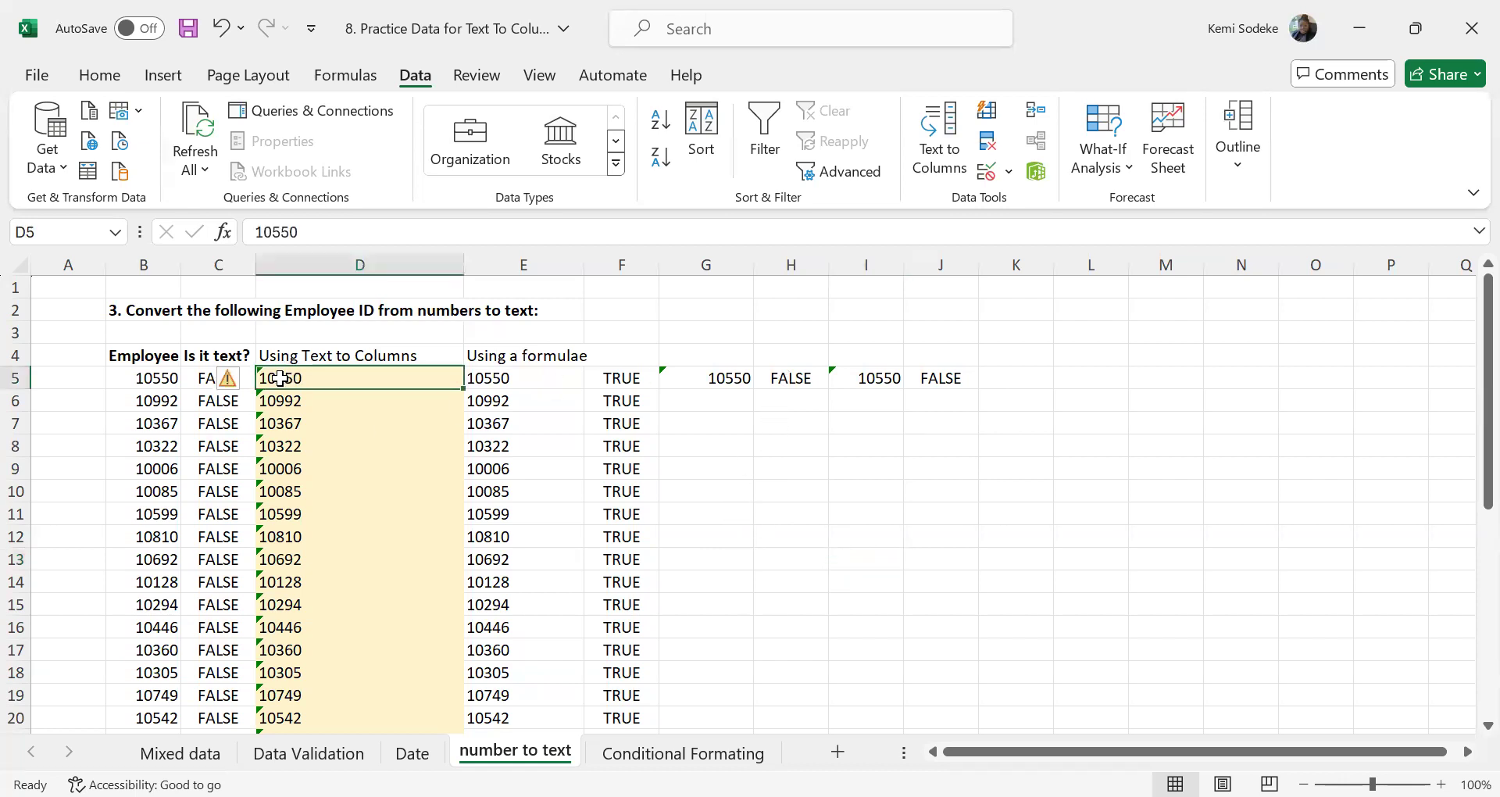
{"action": "left_click", "coordinate": [279, 403]}
{"action": "left_click", "coordinate": [295, 379]}
{"action": "mouse_move", "coordinate": [248, 393]}
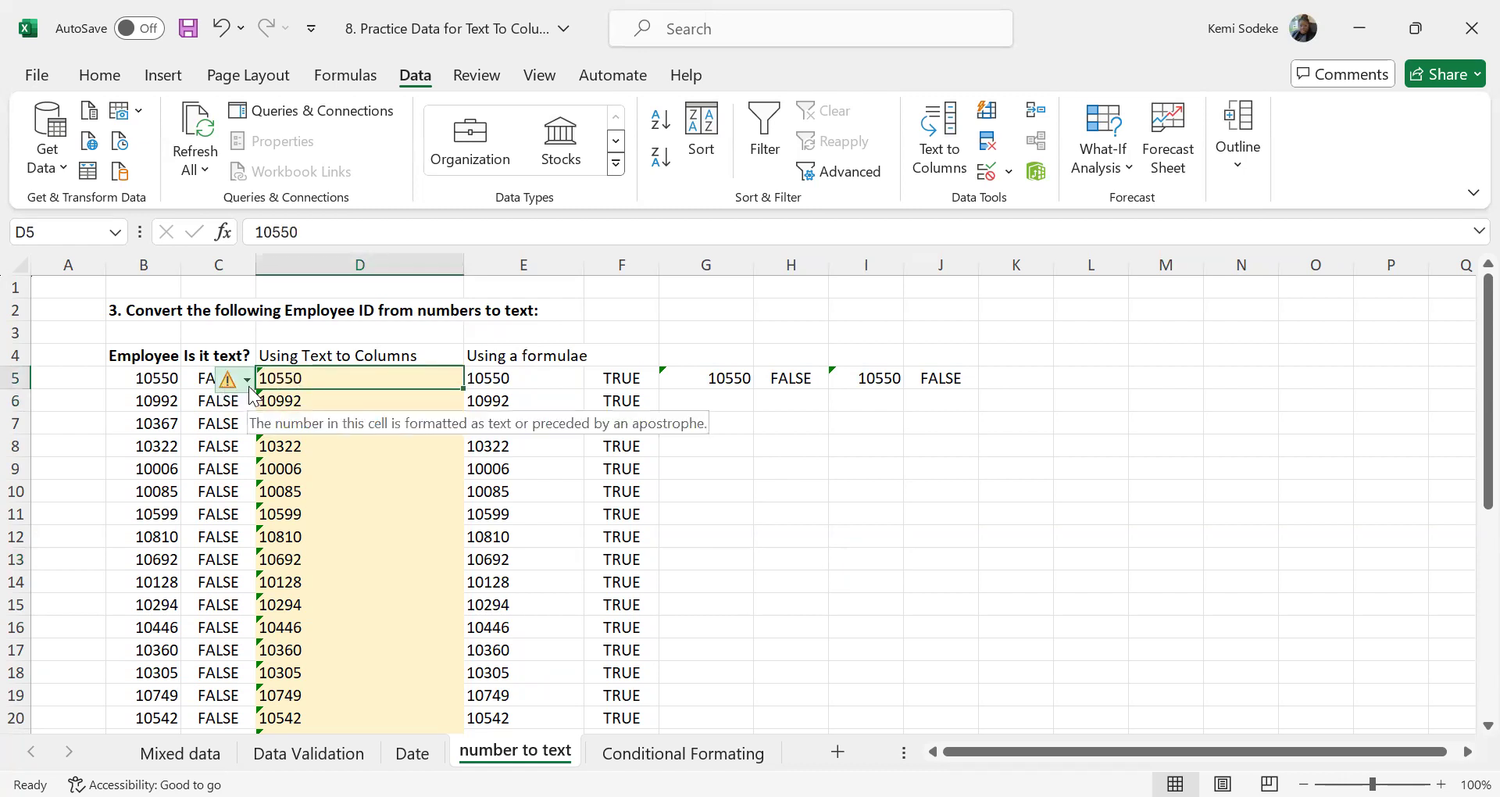
{"action": "left_click", "coordinate": [247, 380]}
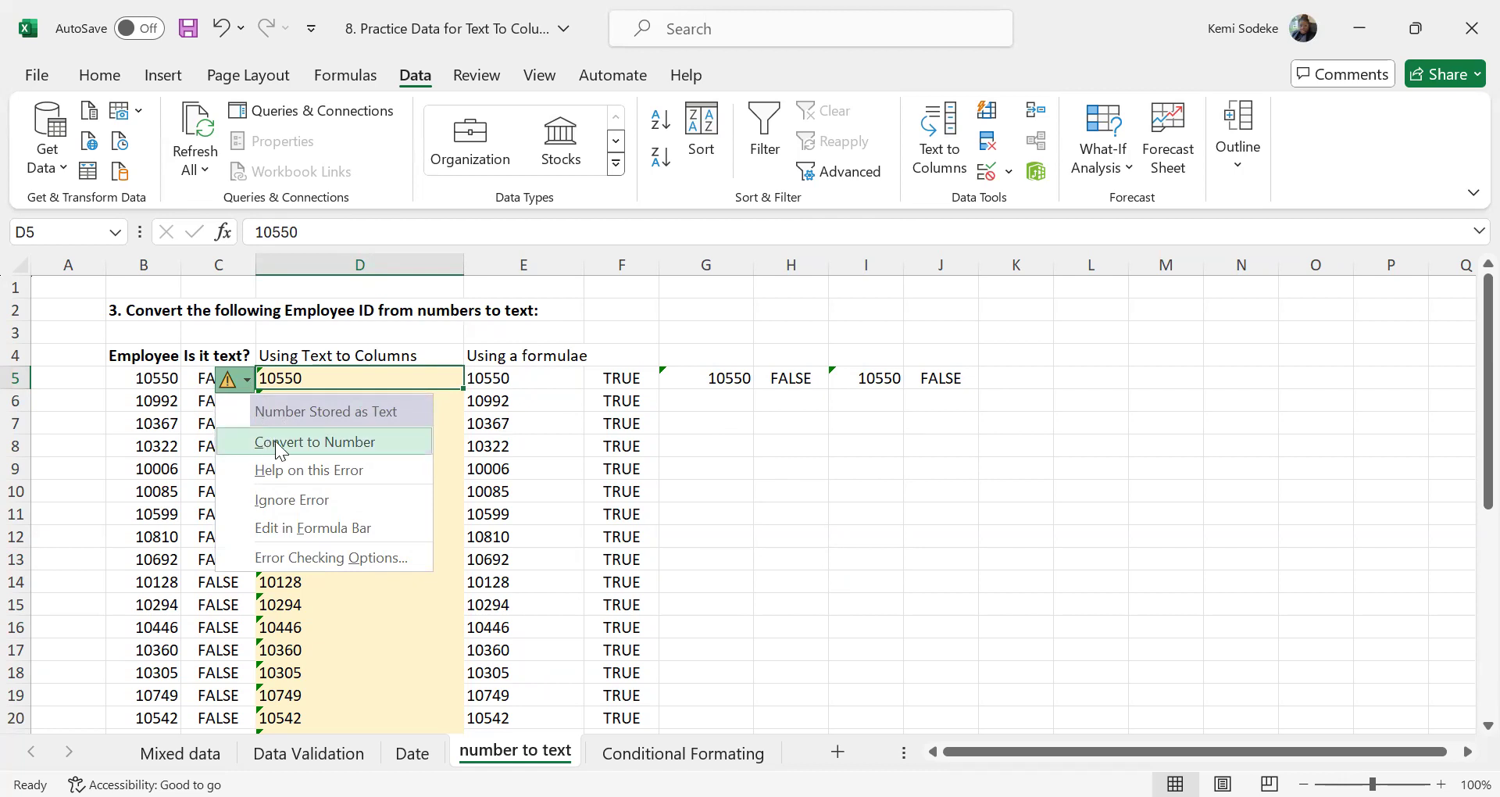
{"action": "left_click", "coordinate": [350, 444]}
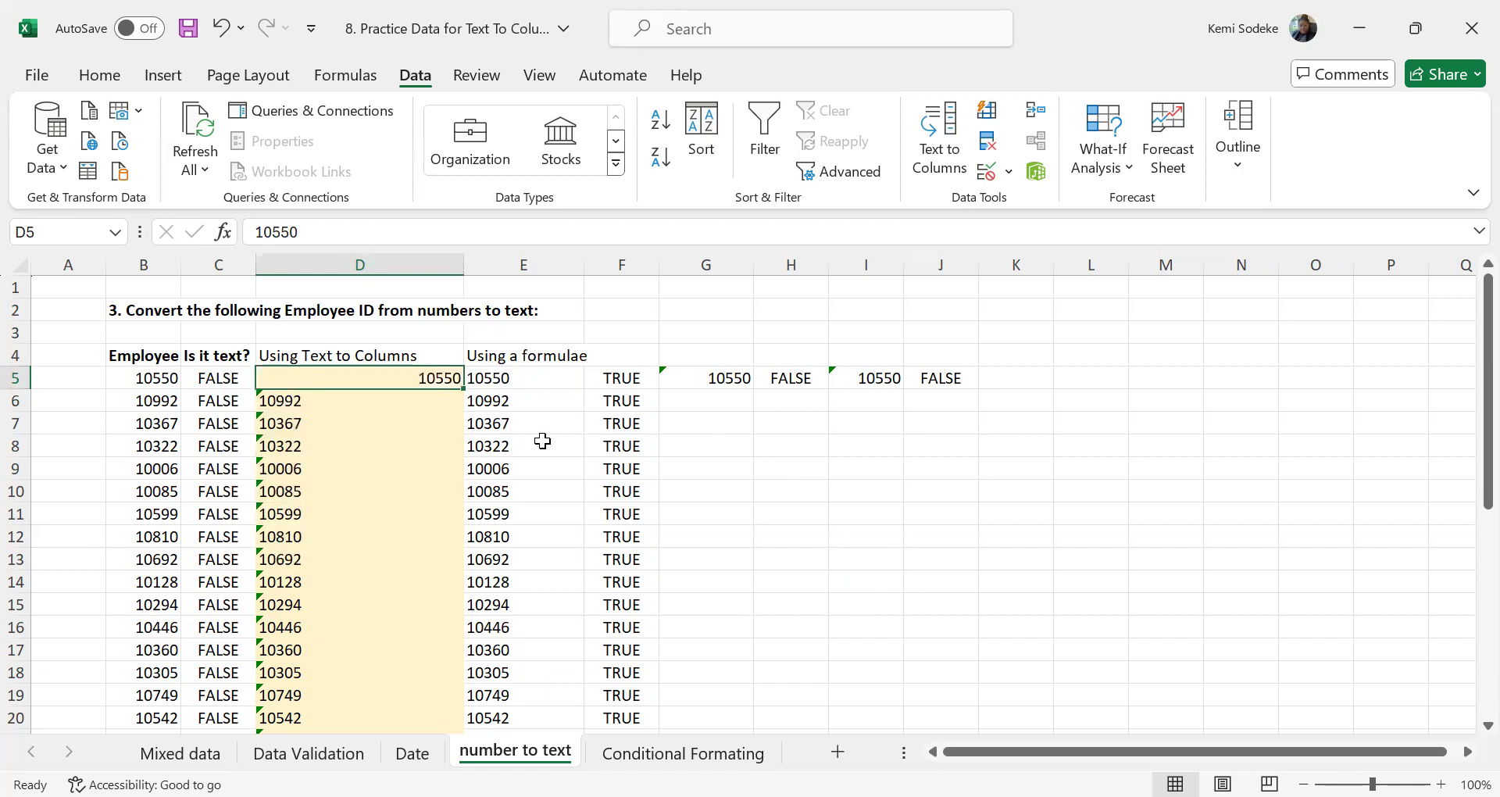
{"action": "left_click", "coordinate": [393, 536]}
{"action": "left_click", "coordinate": [402, 376]}
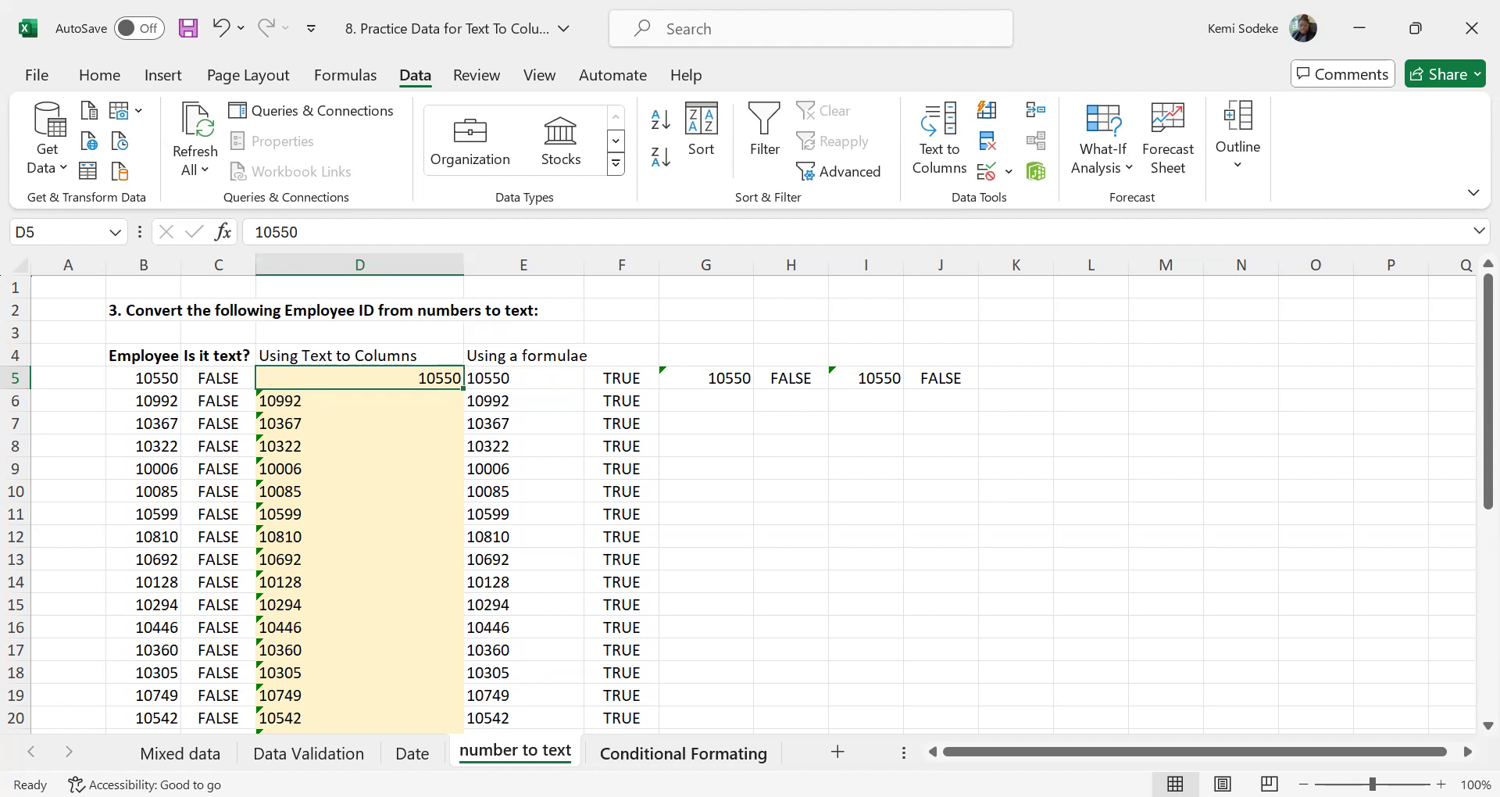
Go to the Conditional Formating sheet with the regional budgeted and actual sales table
{"action": "left_click", "coordinate": [701, 754]}
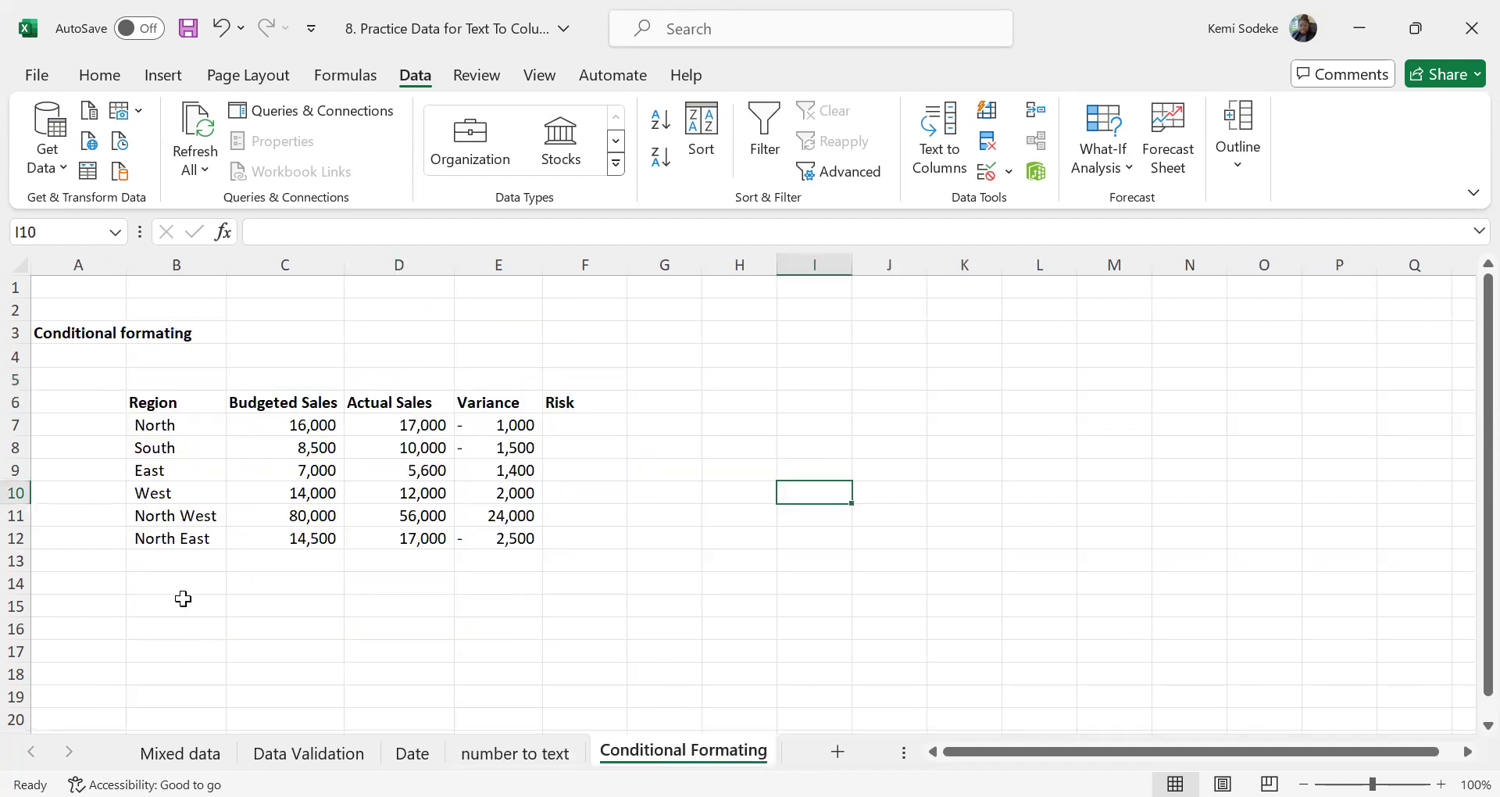
{"action": "left_click", "coordinate": [181, 585]}
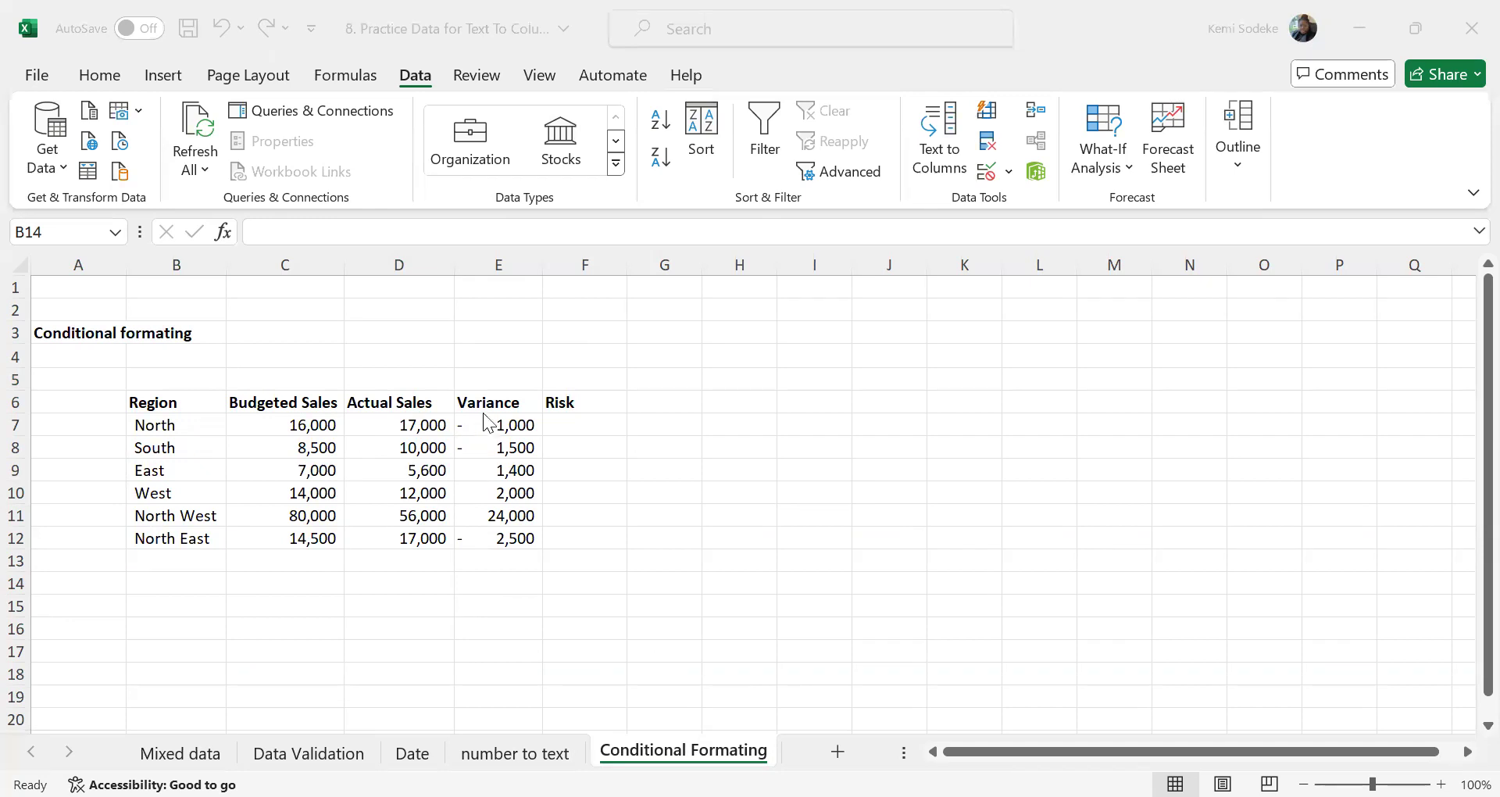
{"action": "left_click", "coordinate": [667, 537]}
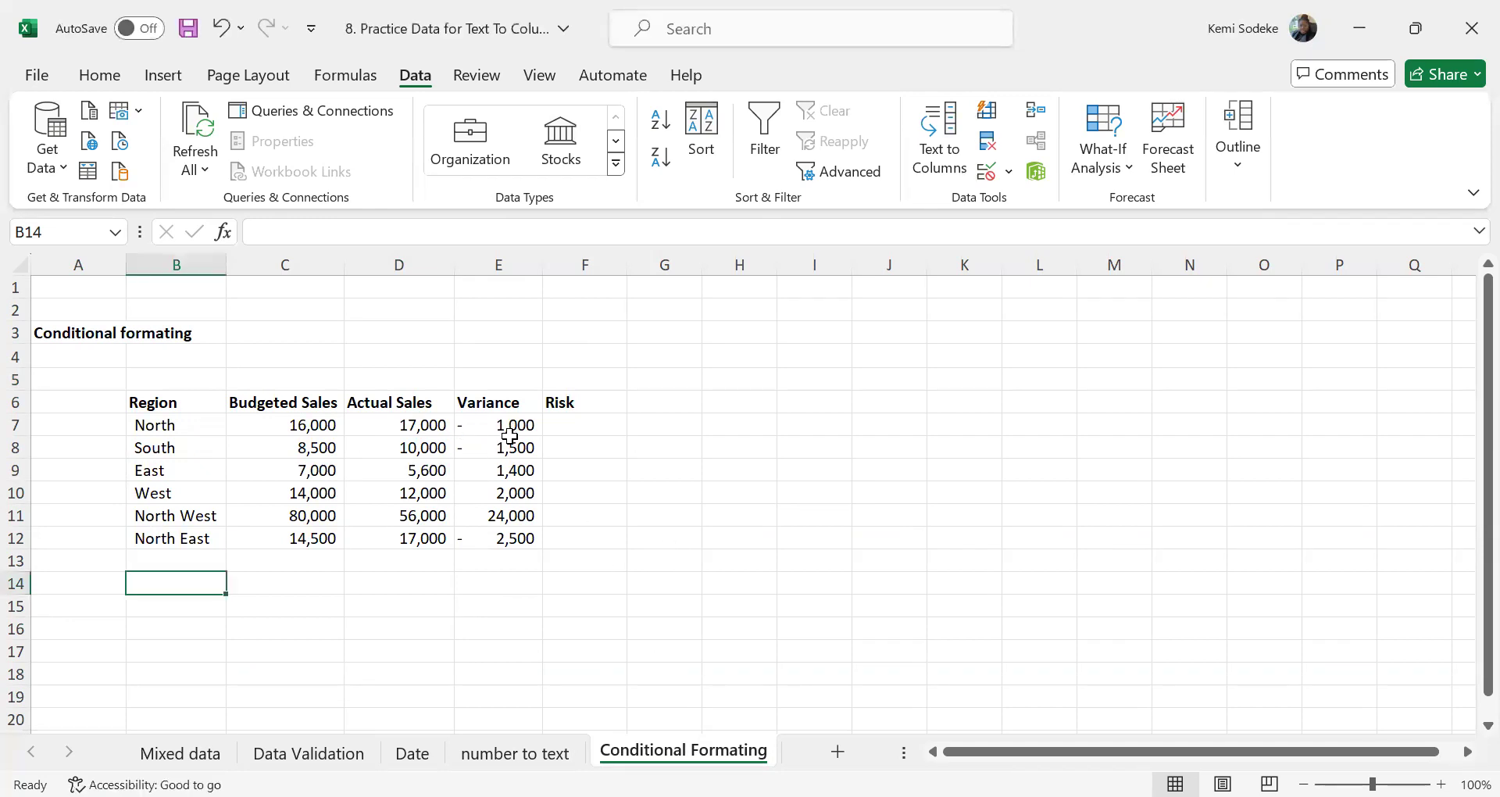
Highlight the Variance values in E7:E12 that are less than 1000, using Light Red Fill with Dark Red Text
{"action": "left_click_drag", "start_coordinate": [509, 426], "coordinate": [506, 530]}
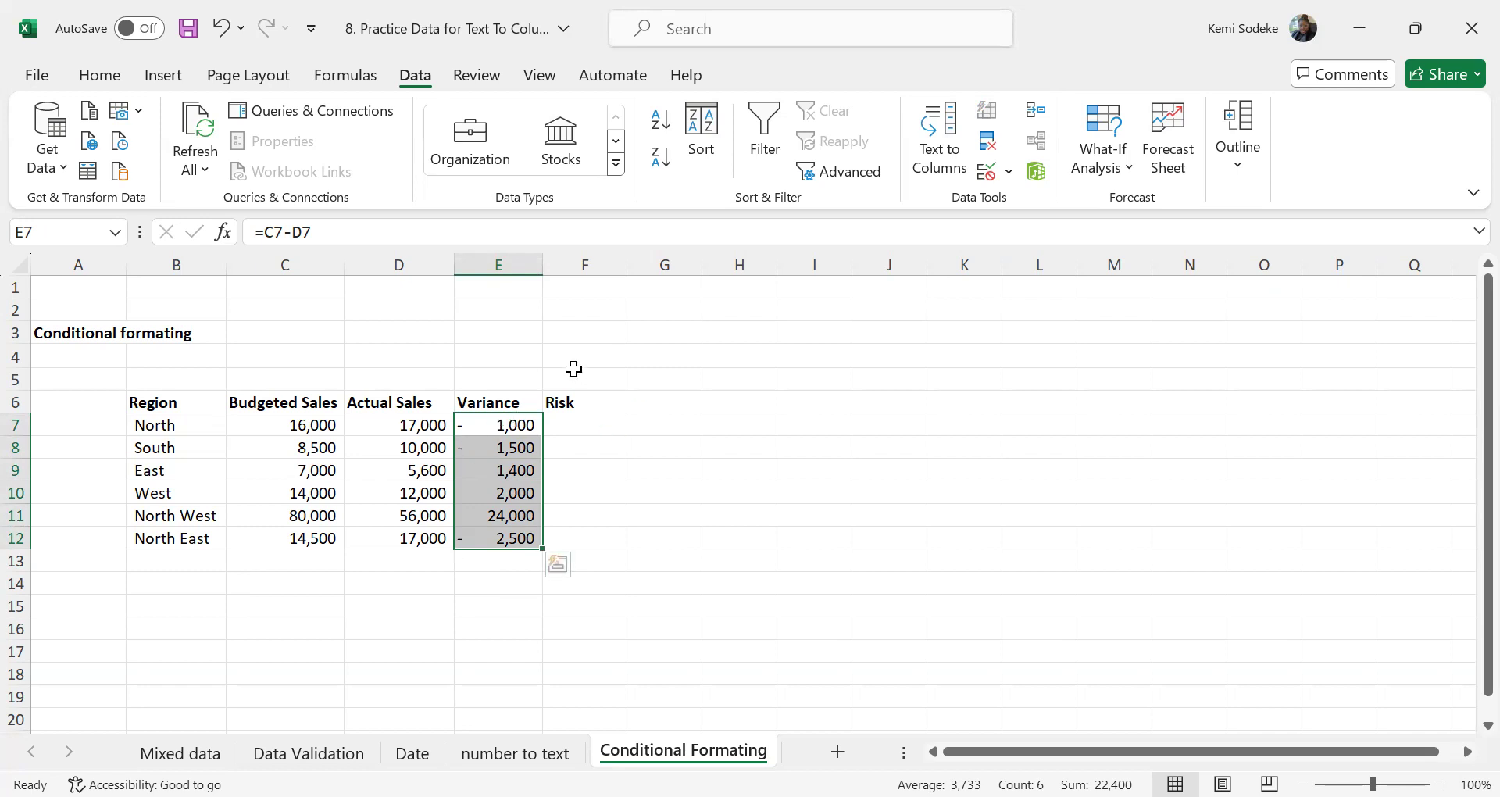
{"action": "left_click", "coordinate": [98, 78]}
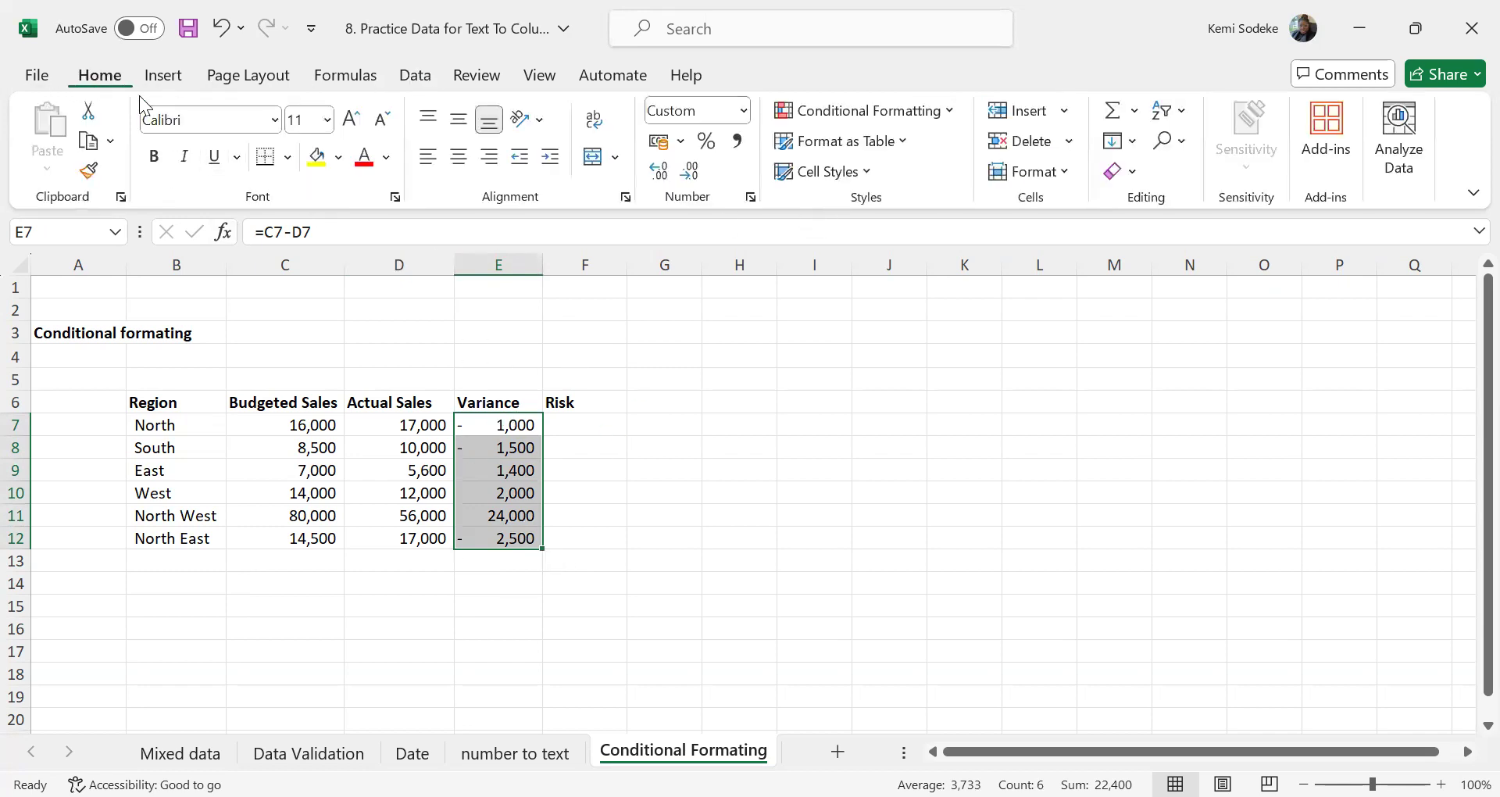
{"action": "left_click_drag", "start_coordinate": [500, 426], "coordinate": [520, 539]}
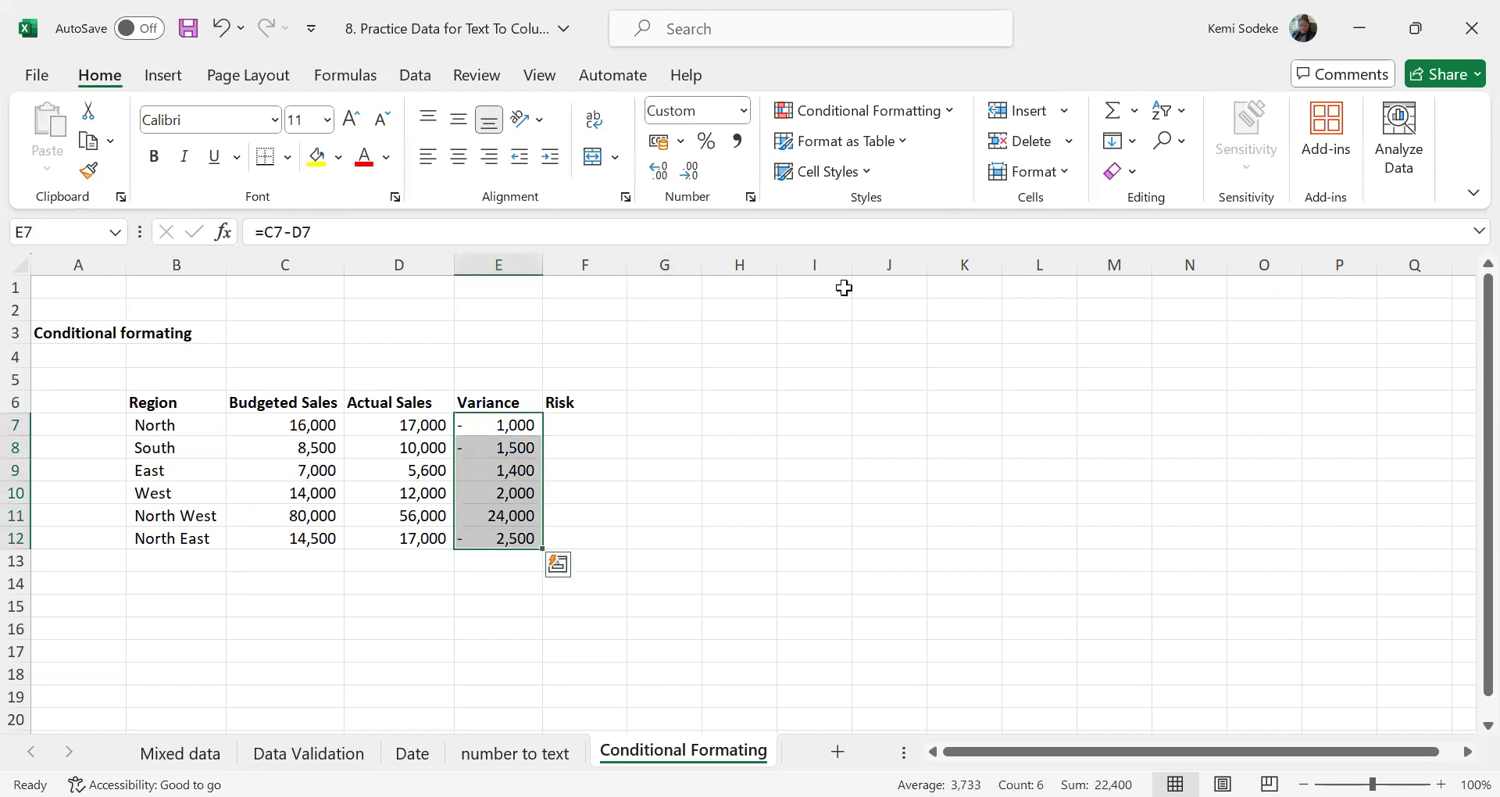
{"action": "left_click", "coordinate": [949, 113]}
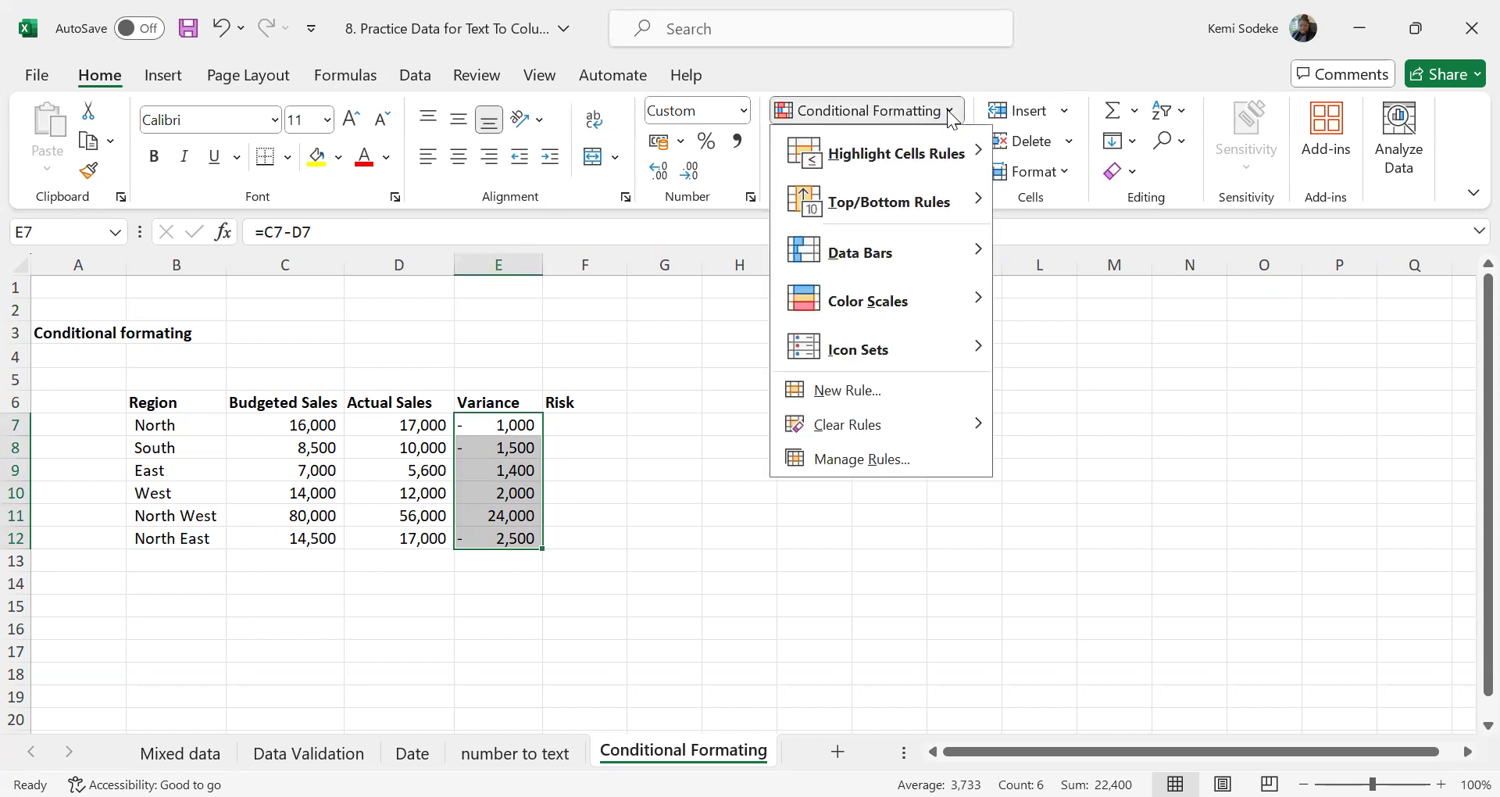
{"action": "left_click", "coordinate": [976, 159]}
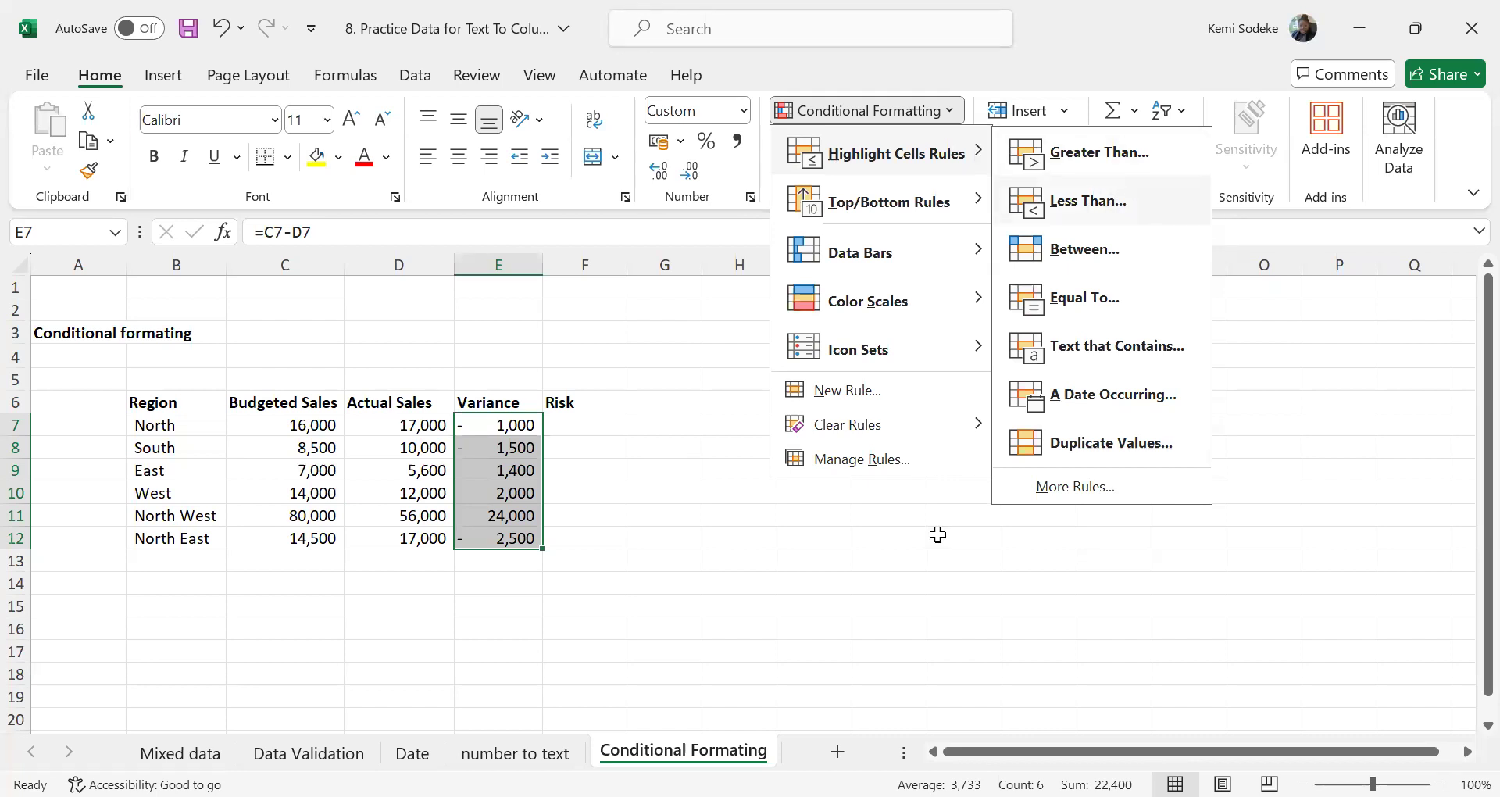
{"action": "key", "text": "Return"}
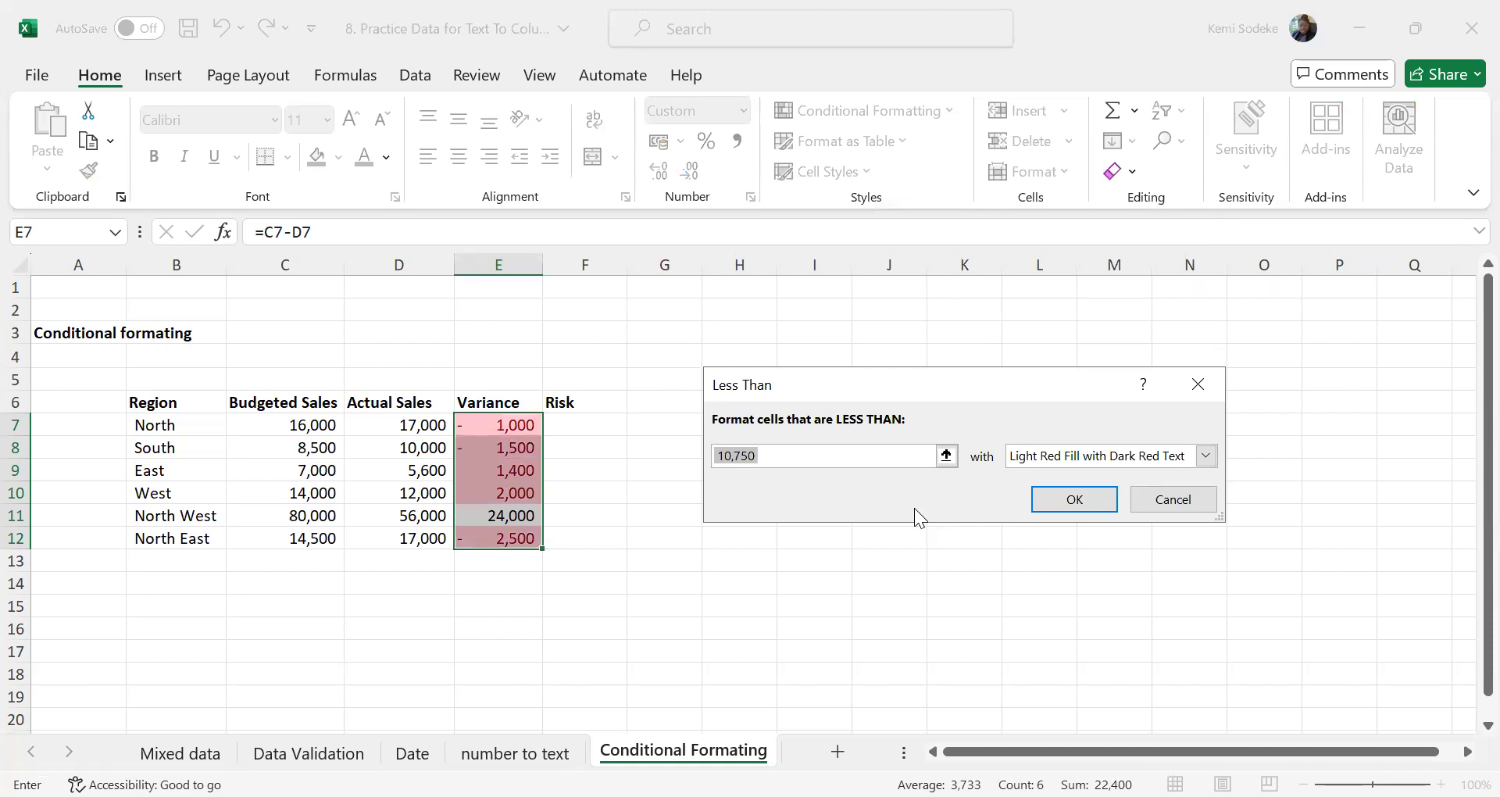
{"action": "type", "text": "1000"}
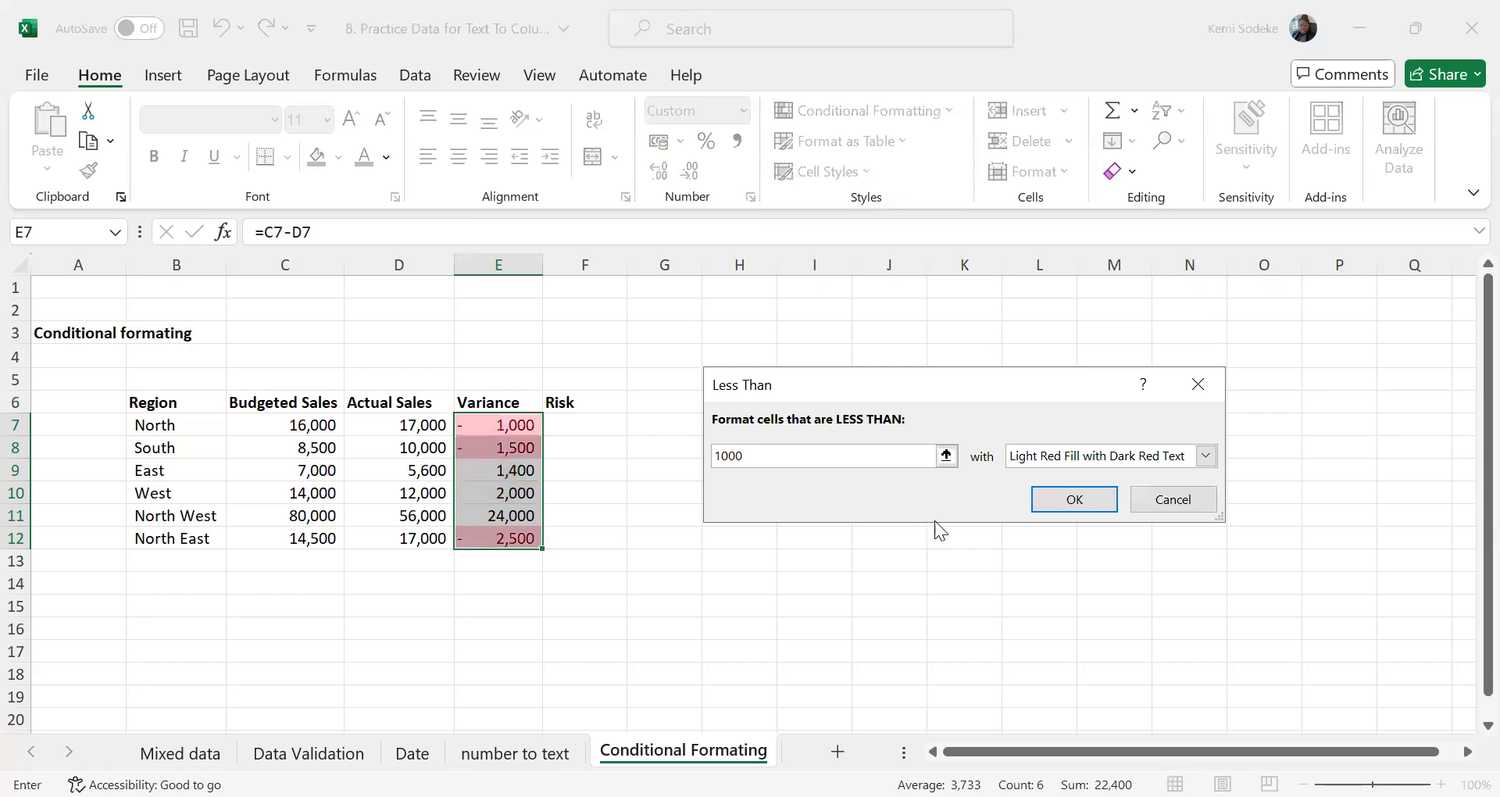
{"action": "left_click_drag", "start_coordinate": [931, 392], "coordinate": [978, 376]}
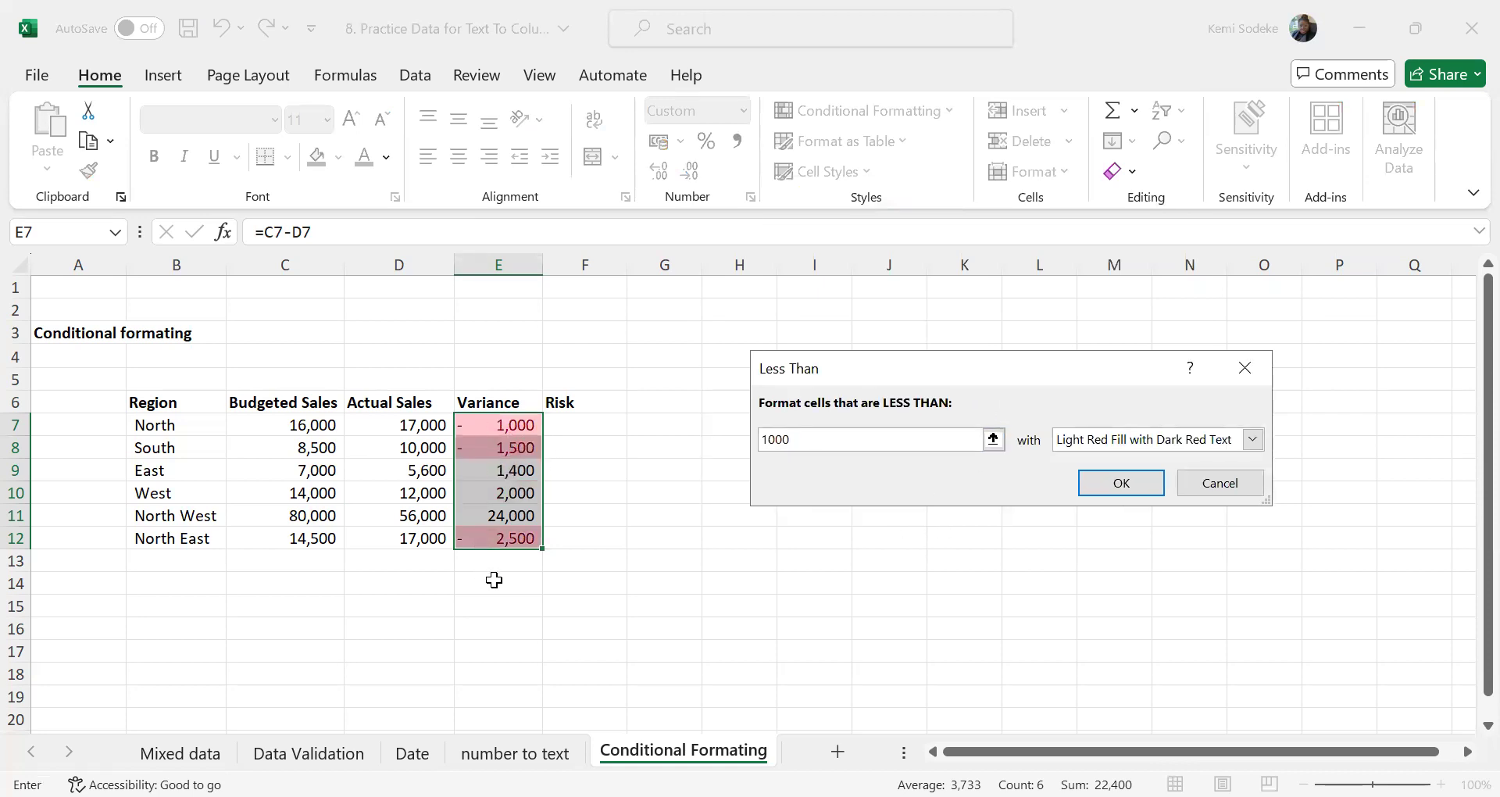
{"action": "left_click", "coordinate": [1253, 439]}
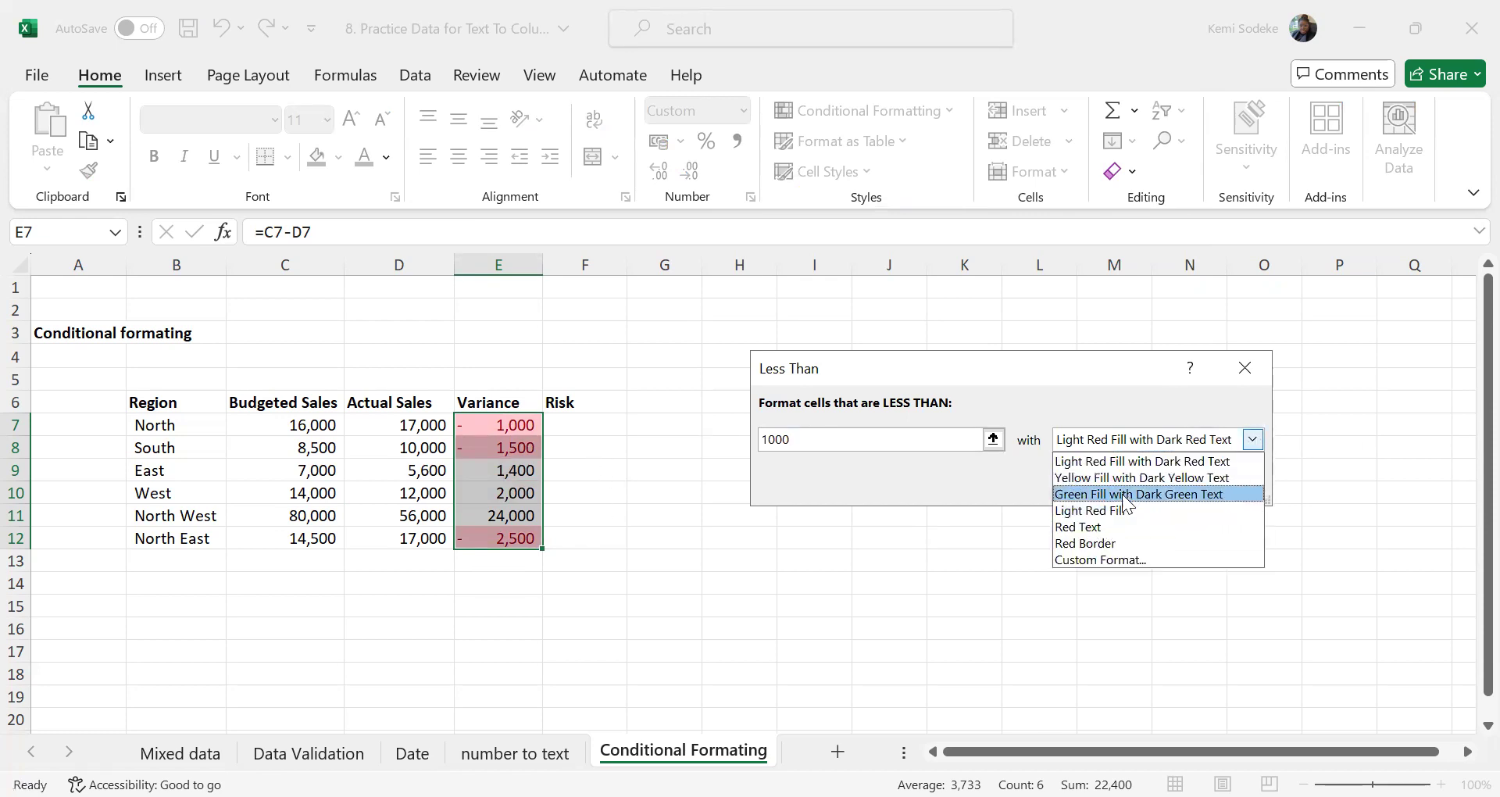
{"action": "left_click", "coordinate": [986, 570]}
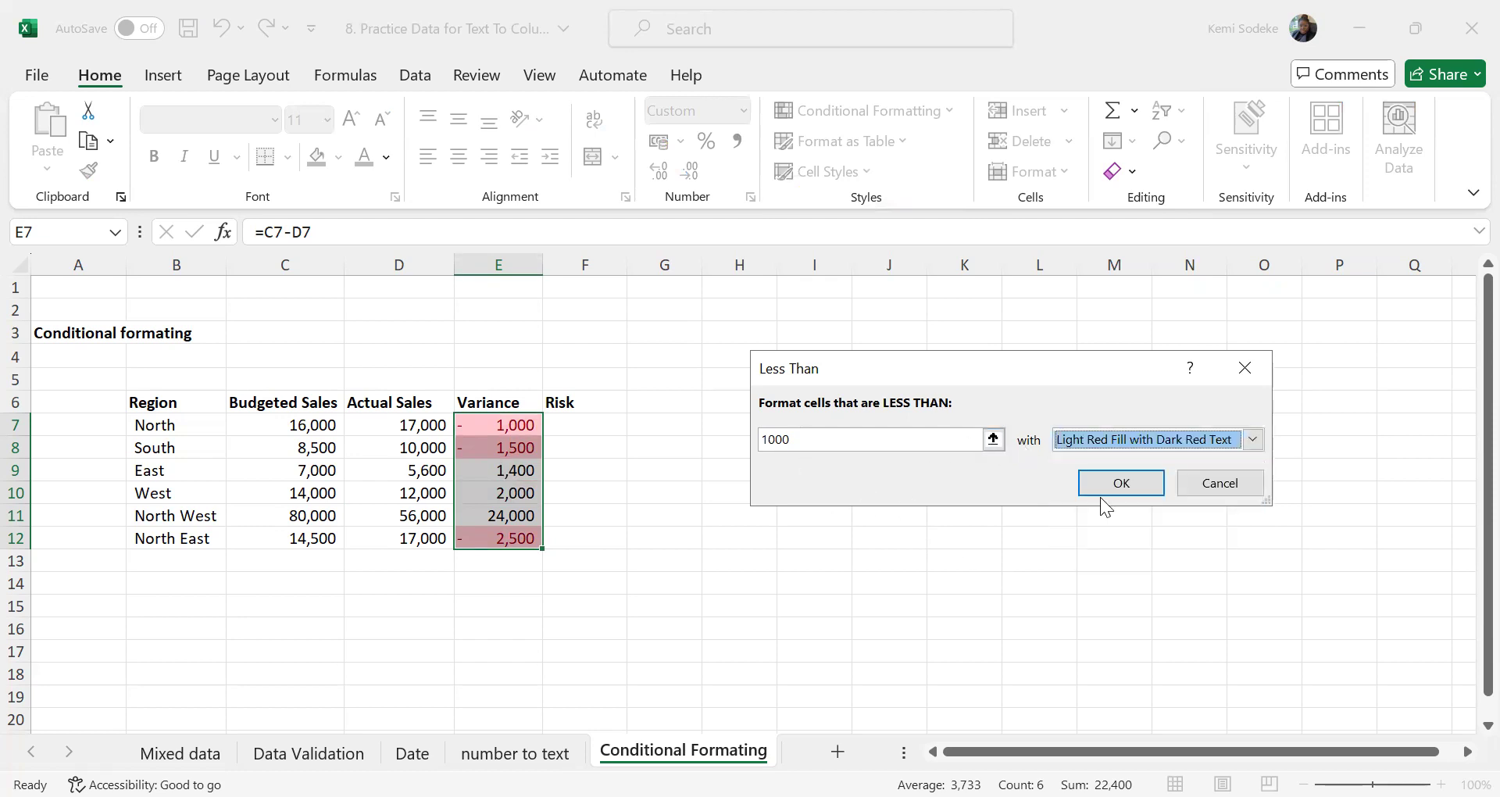
{"action": "left_click", "coordinate": [1121, 484]}
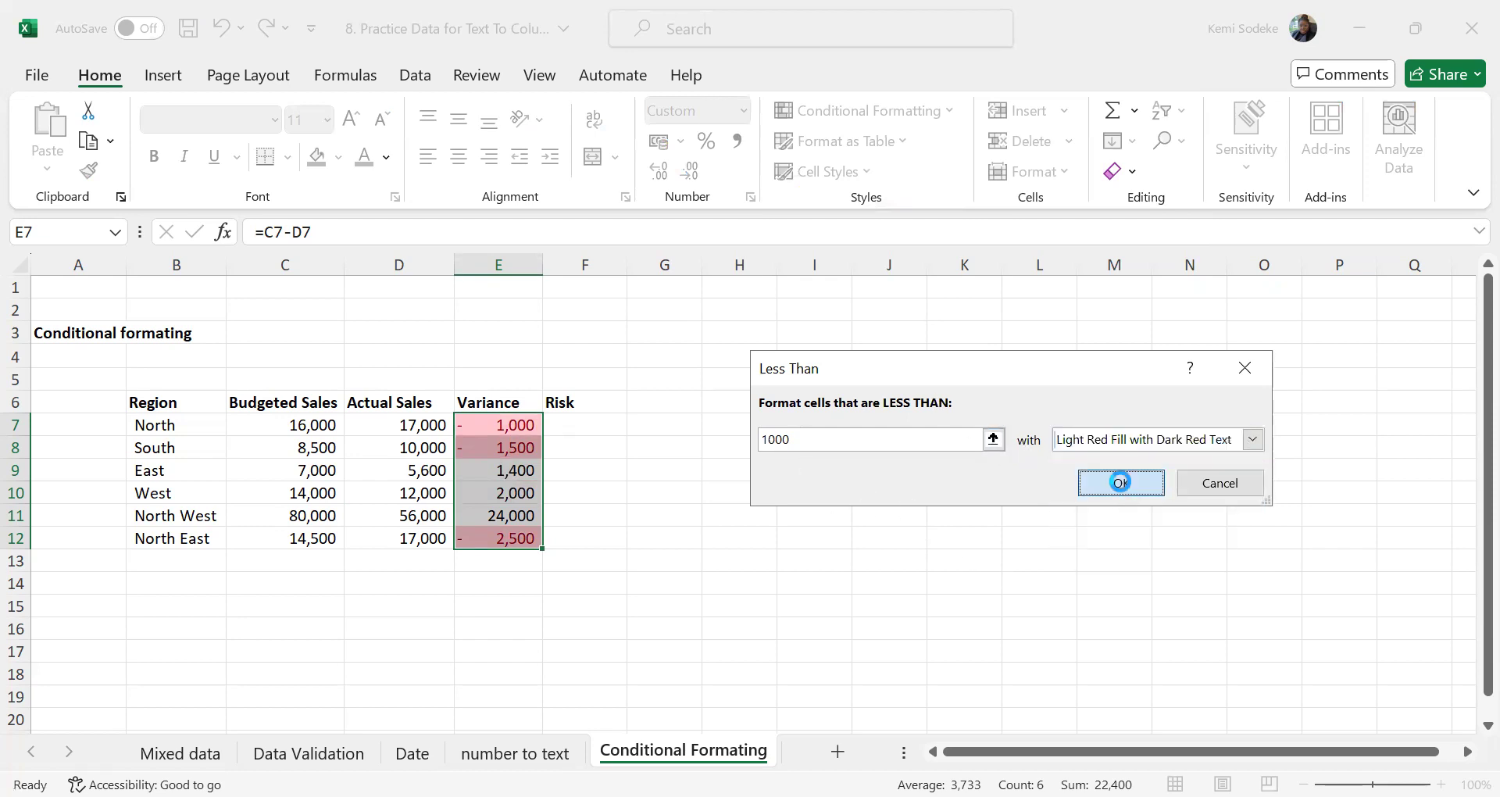
Undo the less-than highlighting rule on the Variance column
{"action": "left_click", "coordinate": [656, 516]}
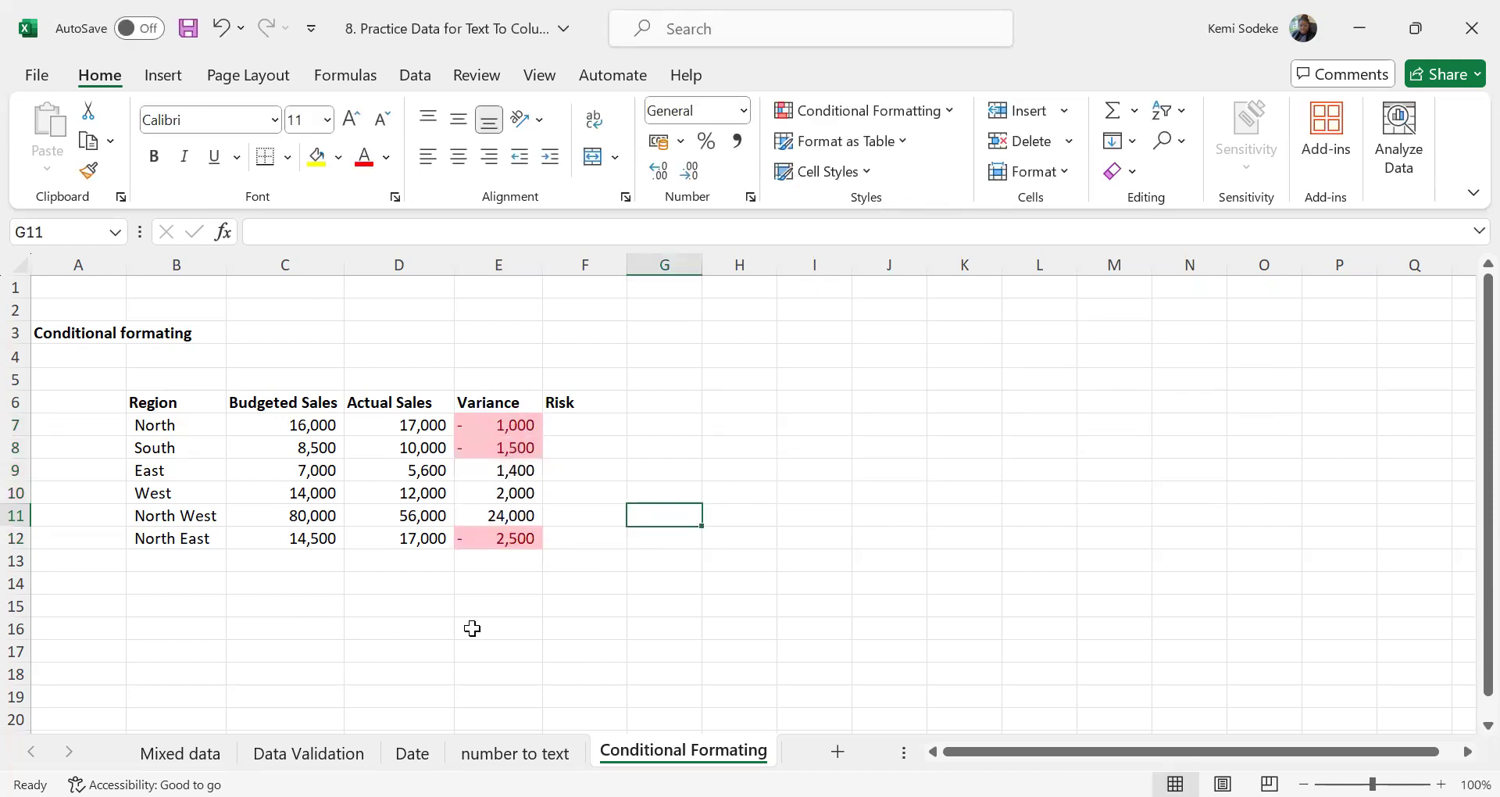
{"action": "left_click", "coordinate": [222, 30]}
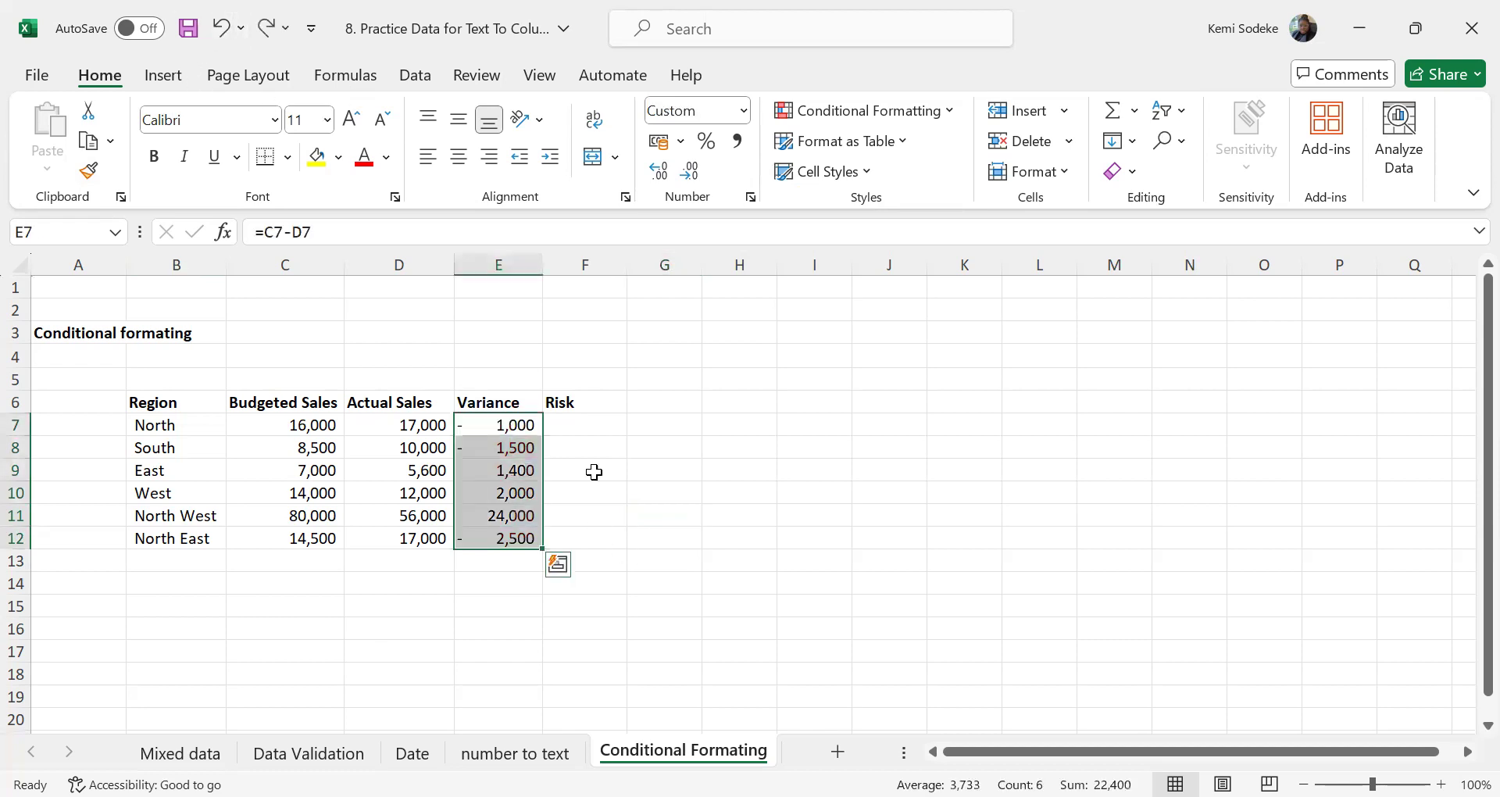
Start a new Highlight Cells conditional formatting rule for the Variance values in E7:E12
{"action": "left_click", "coordinate": [945, 111]}
{"action": "mouse_move", "coordinate": [920, 159]}
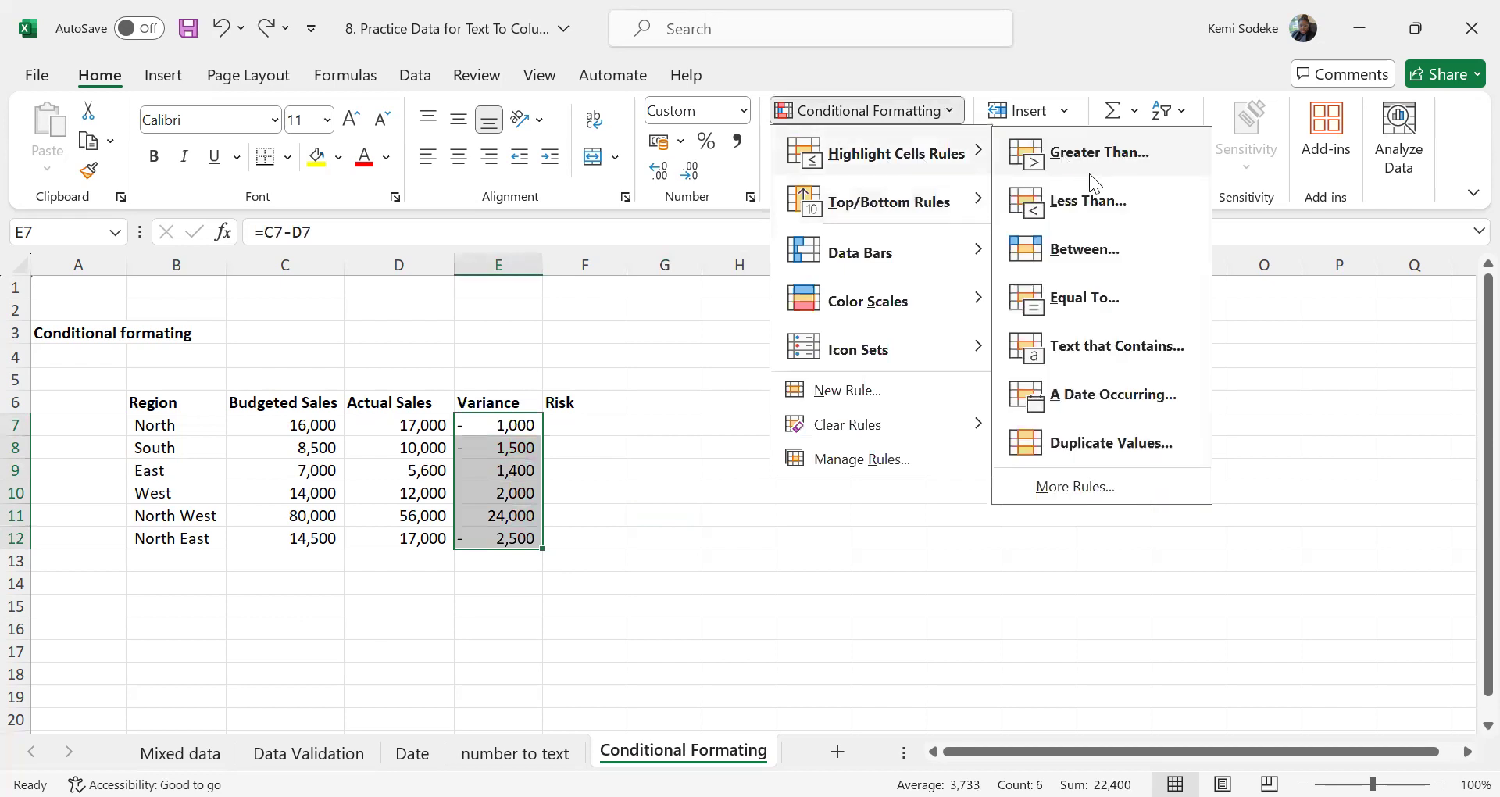
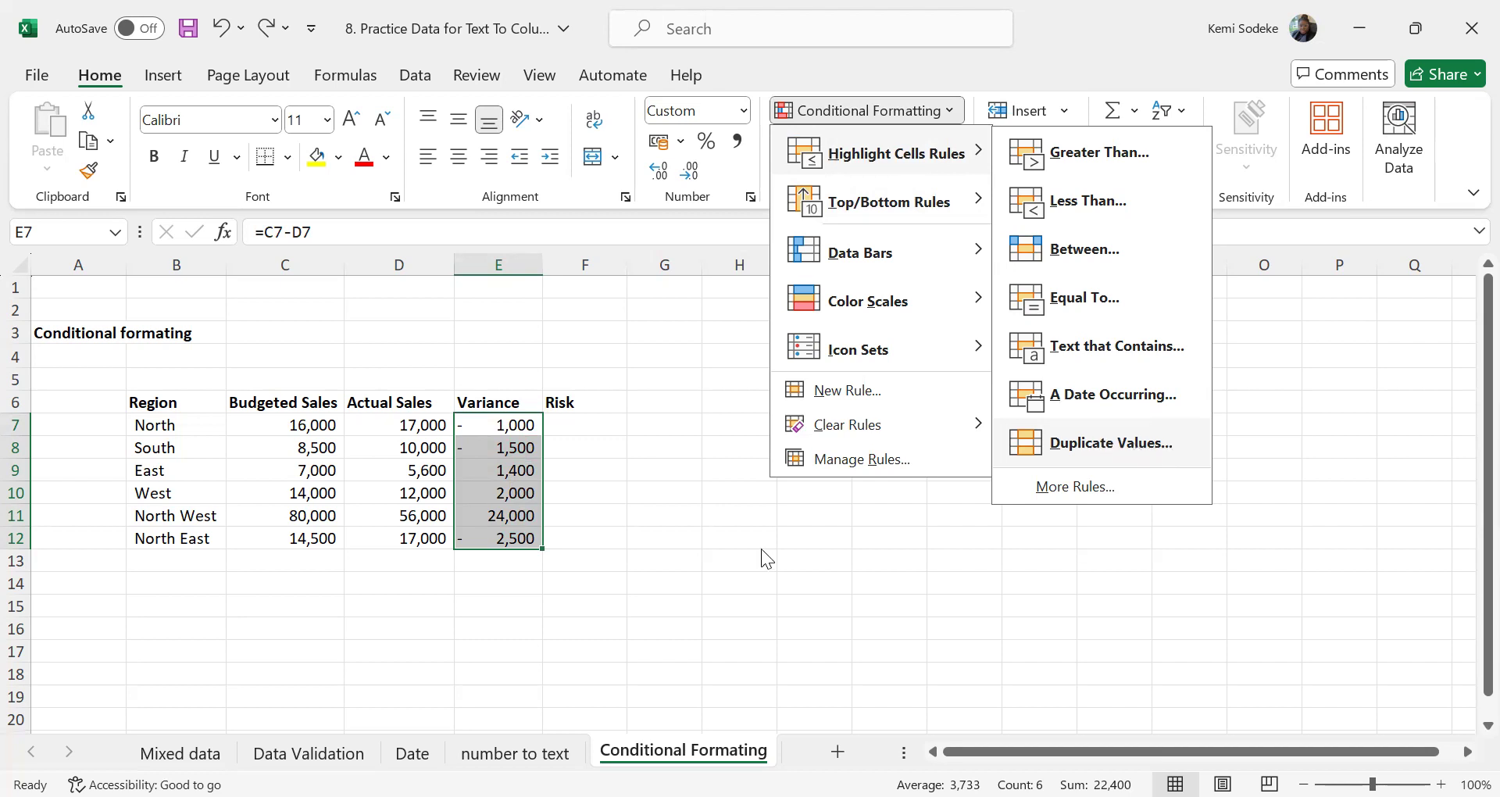
Apply a Duplicate Values highlight rule to the Variance values in E7:E12
{"action": "left_click", "coordinate": [1078, 444]}
{"action": "left_click", "coordinate": [1070, 454]}
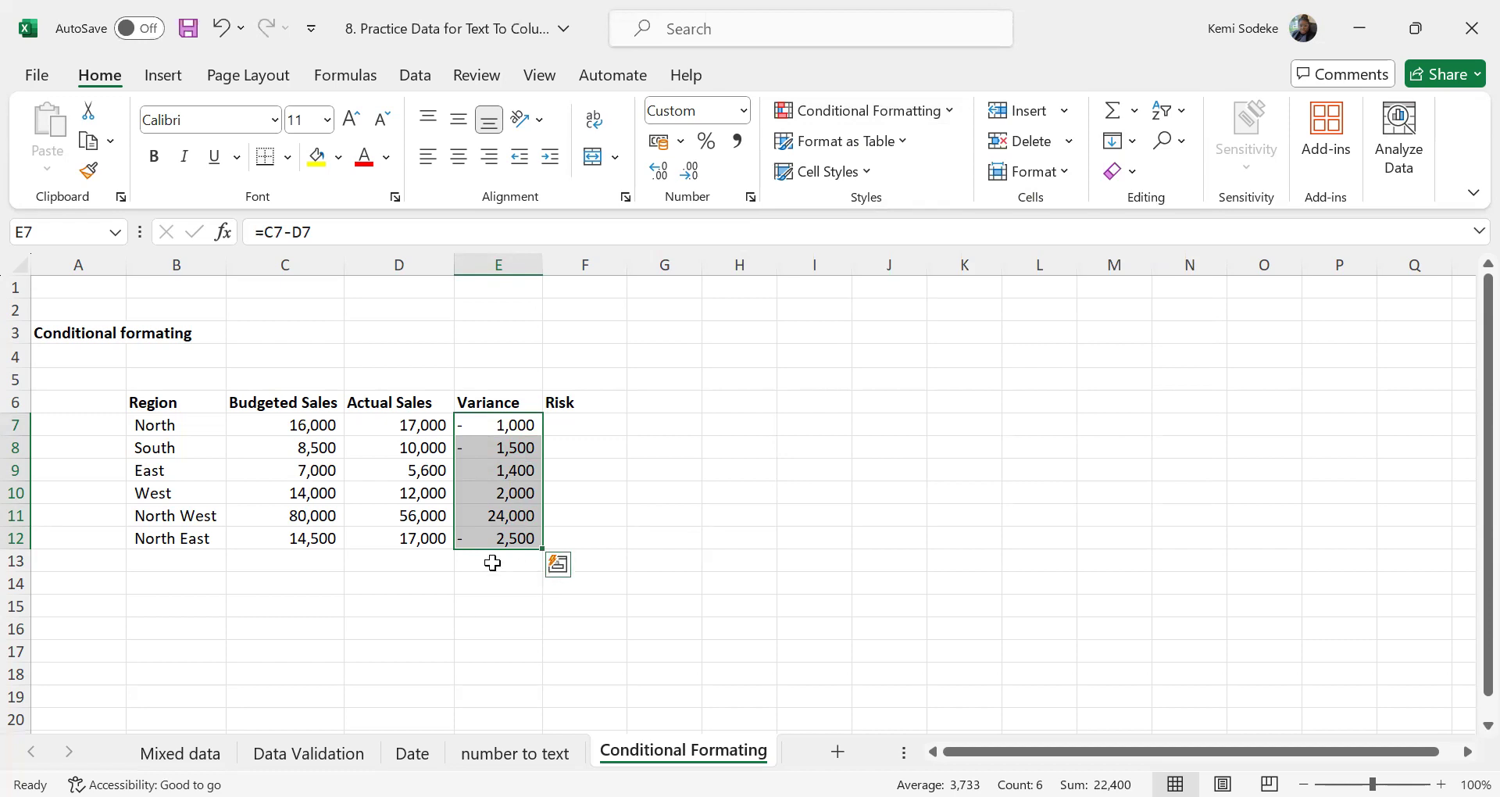
Enter -2500 in cell E13 below the Variance values as a duplicate test value
{"action": "left_click", "coordinate": [492, 563]}
{"action": "type", "text": "-2500"}
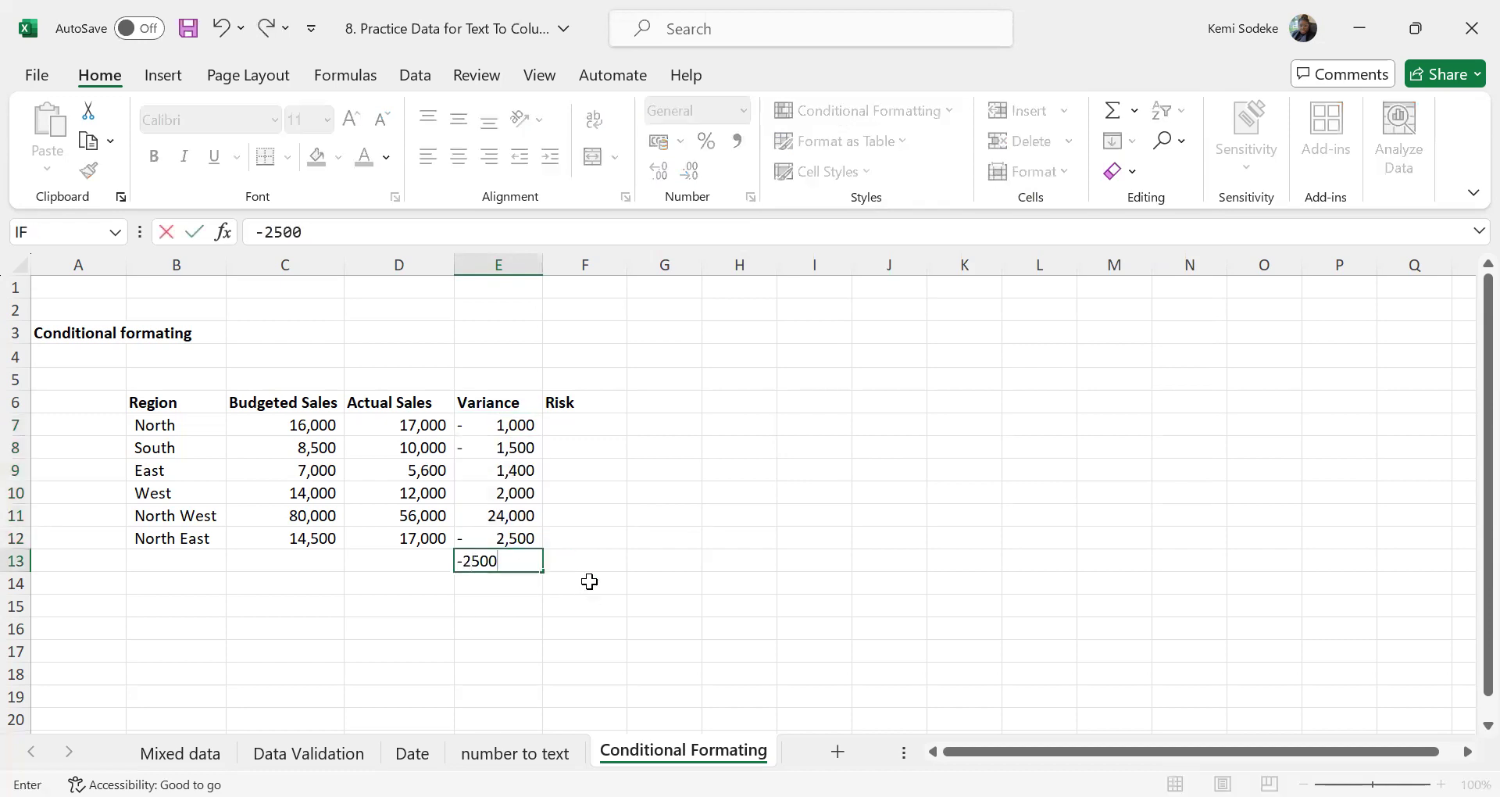
{"action": "key", "text": "Return"}
Highlight the duplicate values in E7:E13 using Light Red Fill with Dark Red Text
{"action": "left_click_drag", "start_coordinate": [516, 426], "coordinate": [522, 559]}
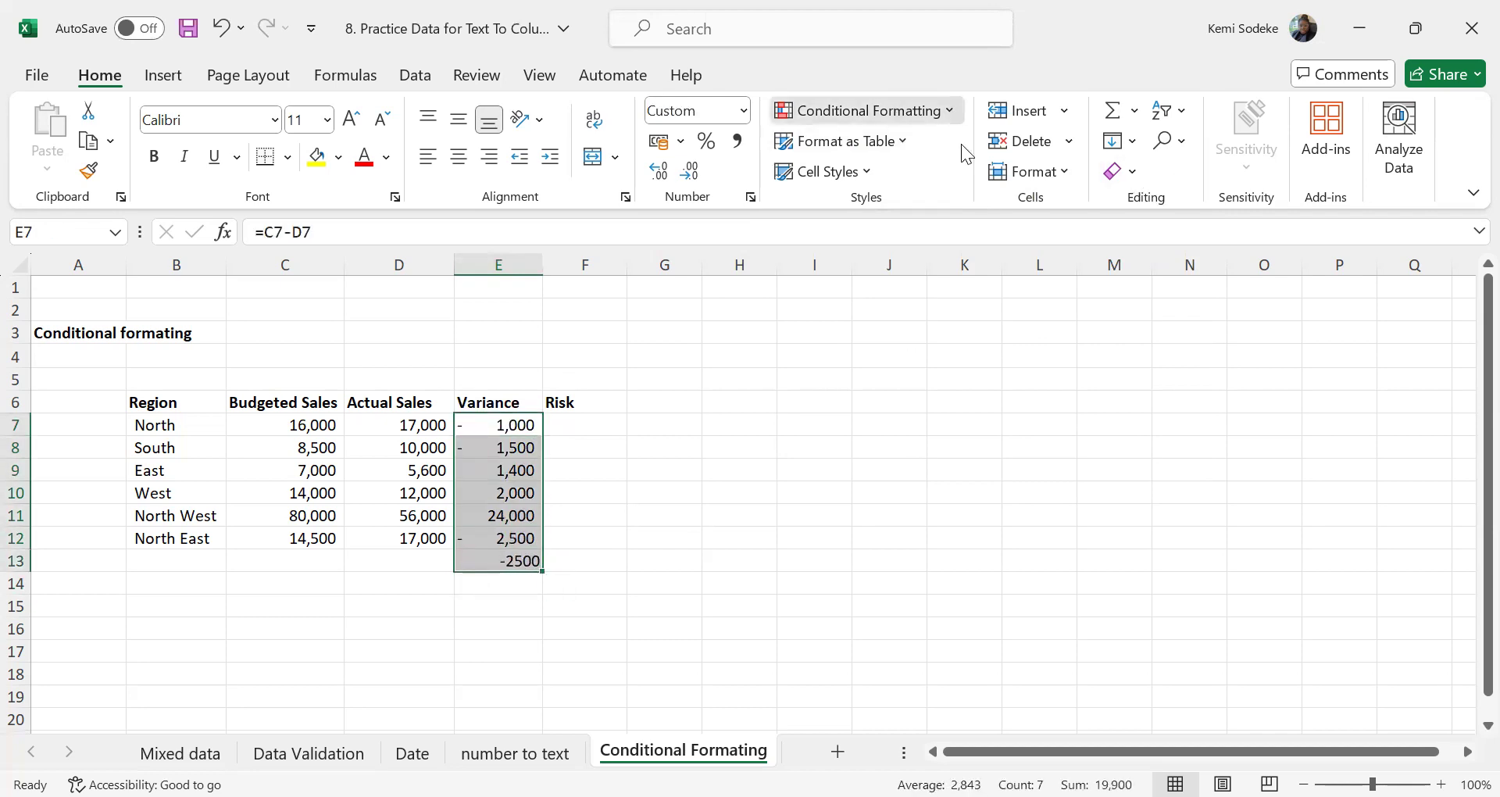
{"action": "left_click", "coordinate": [898, 112]}
{"action": "mouse_move", "coordinate": [966, 155]}
{"action": "left_click", "coordinate": [1136, 448]}
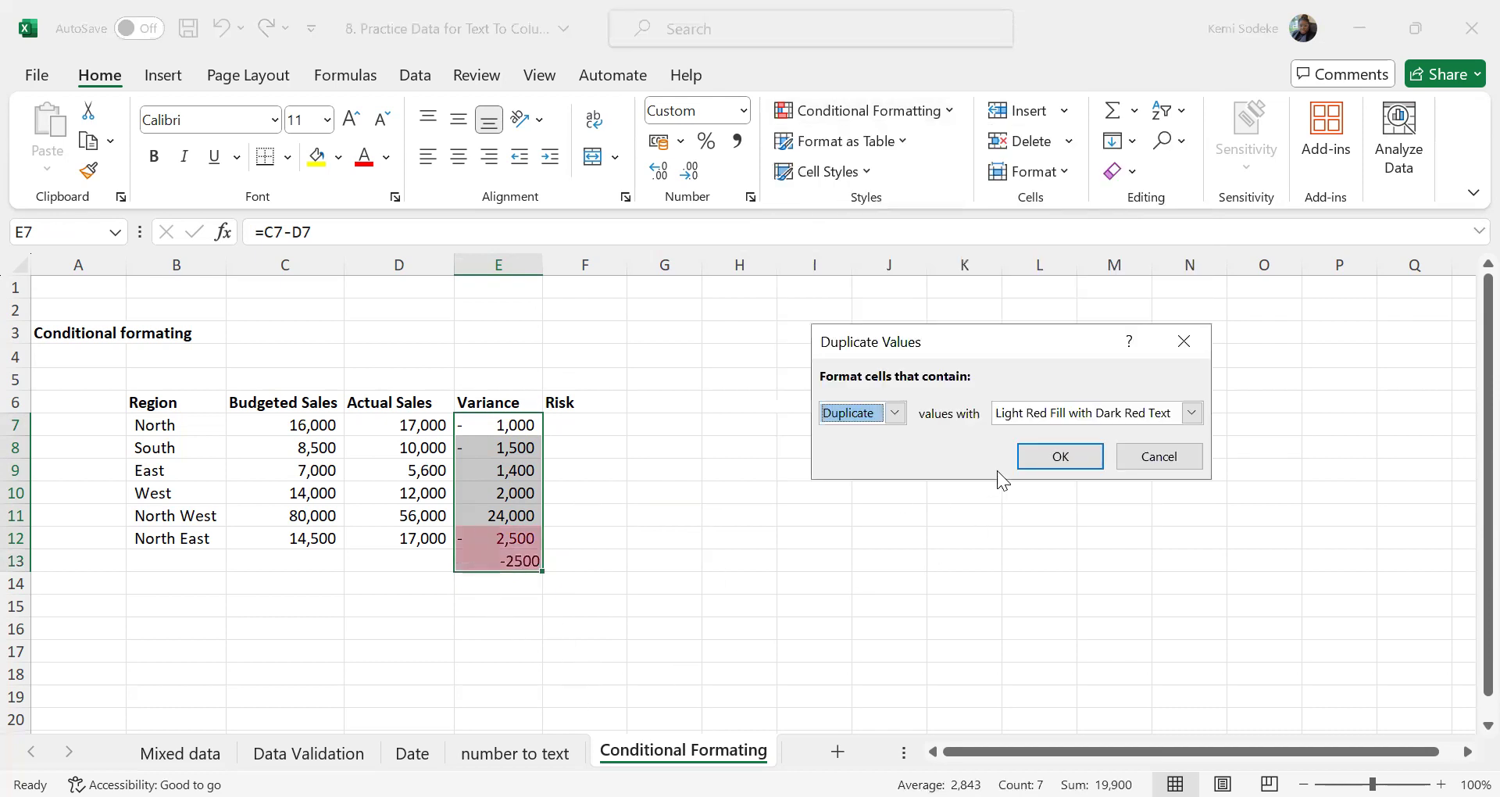
{"action": "left_click", "coordinate": [1045, 444]}
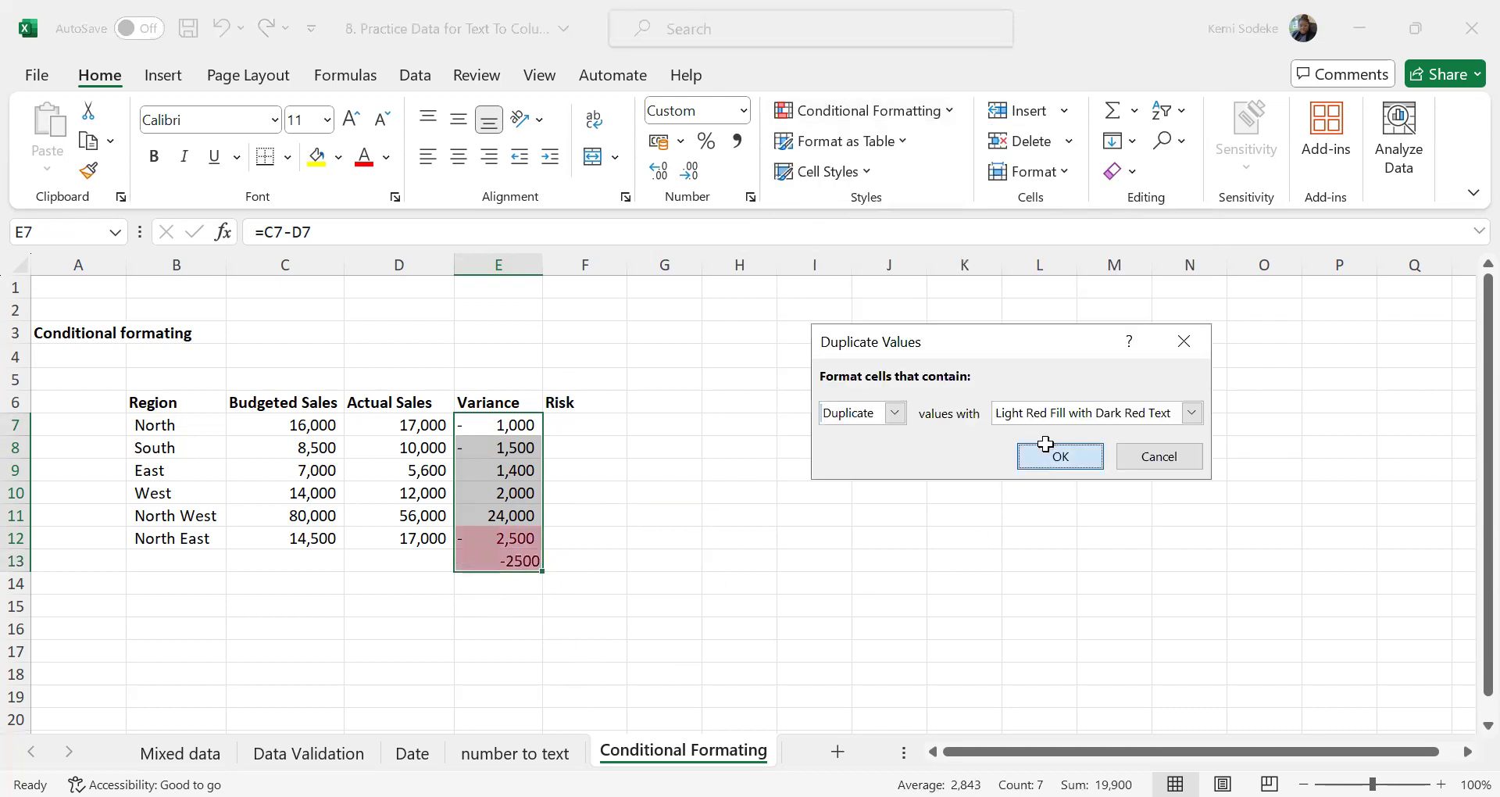
{"action": "left_click", "coordinate": [516, 559]}
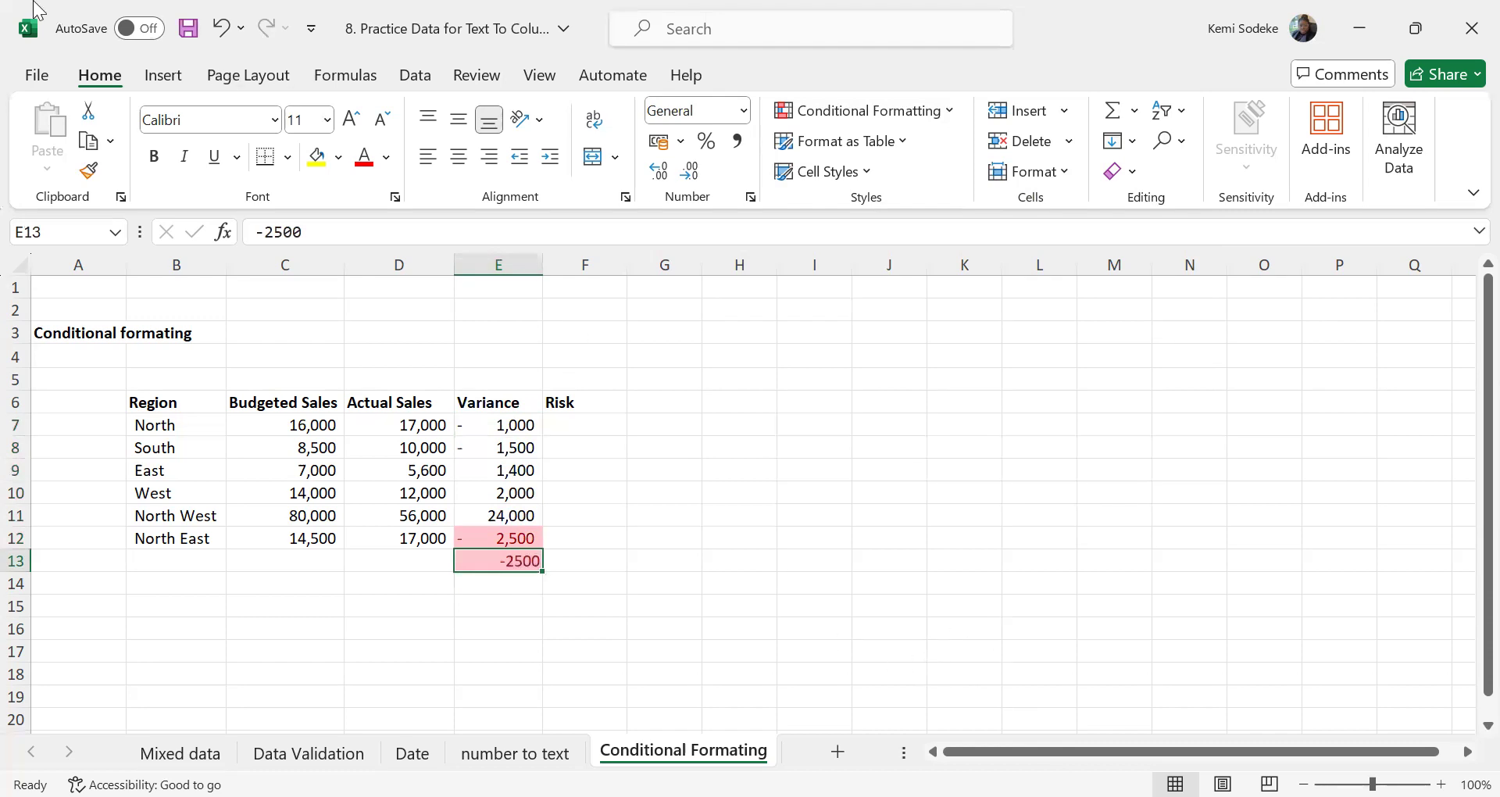
Undo the duplicate highlighting on E7:E13 and the test entry in E13
{"action": "left_click", "coordinate": [221, 40]}
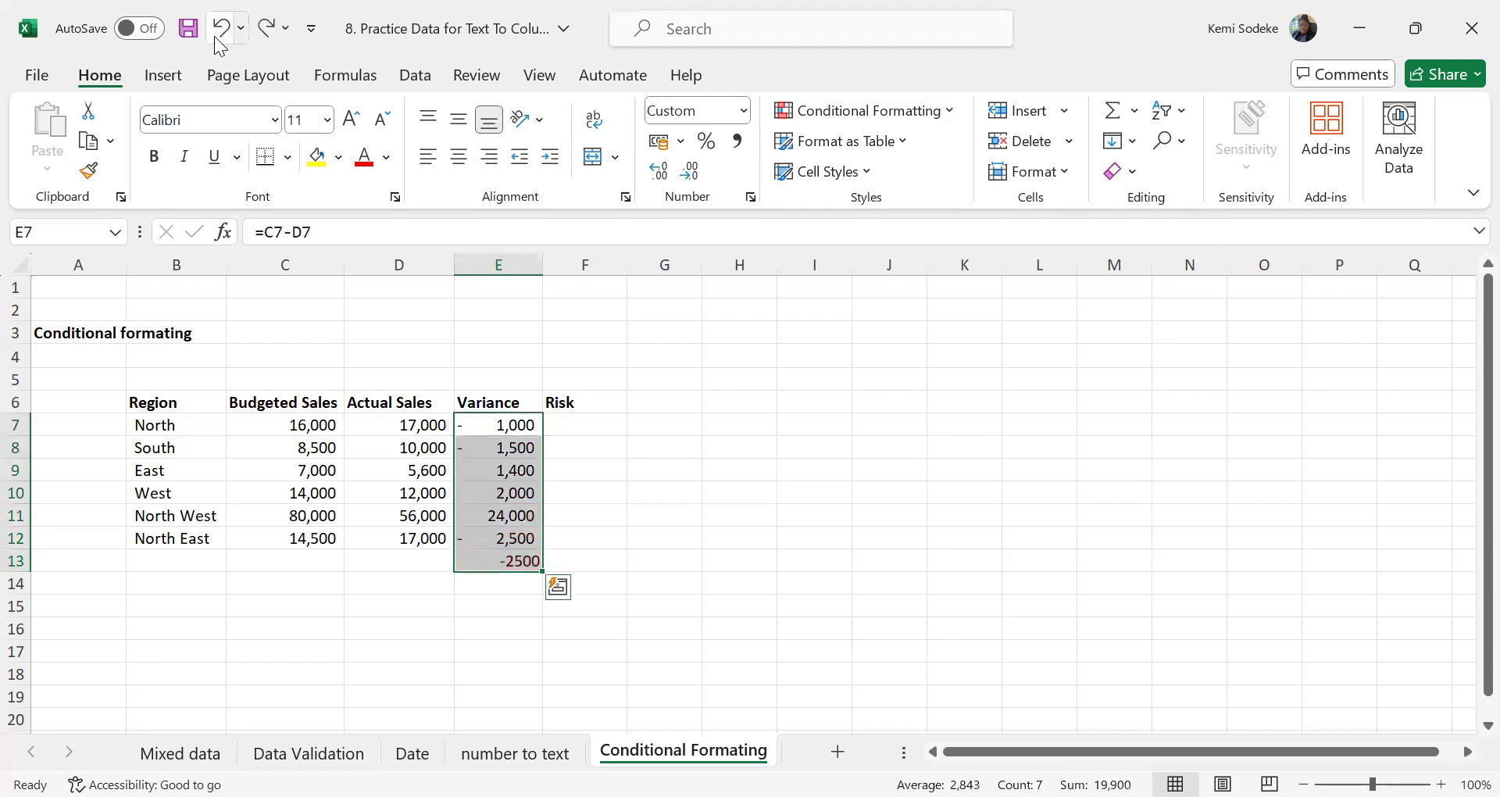
{"action": "left_click", "coordinate": [222, 41]}
{"action": "left_click", "coordinate": [731, 564]}
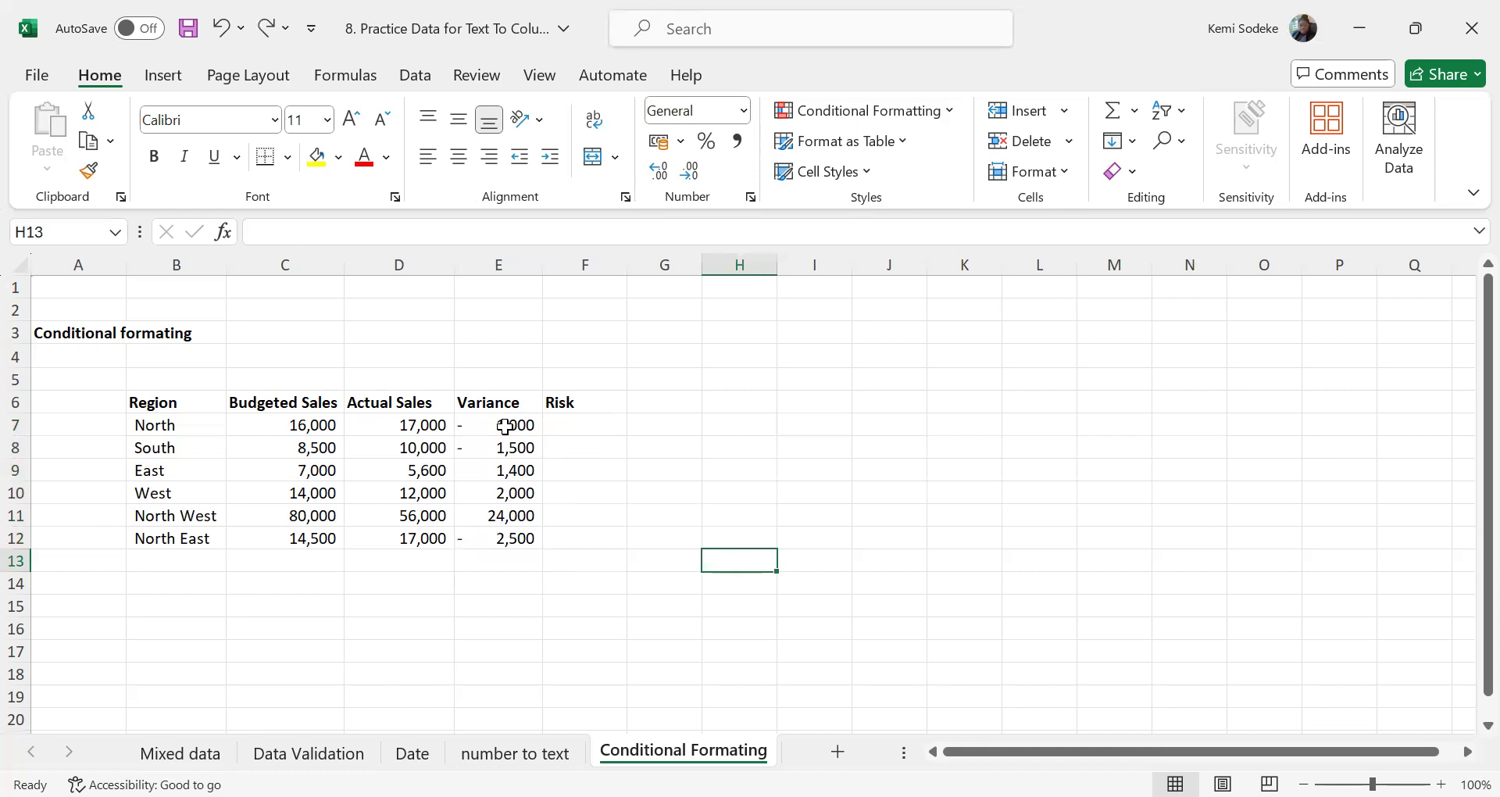
Apply the 3 Signs icon set to the Variance values in E7:E12
{"action": "left_click_drag", "start_coordinate": [525, 436], "coordinate": [522, 541]}
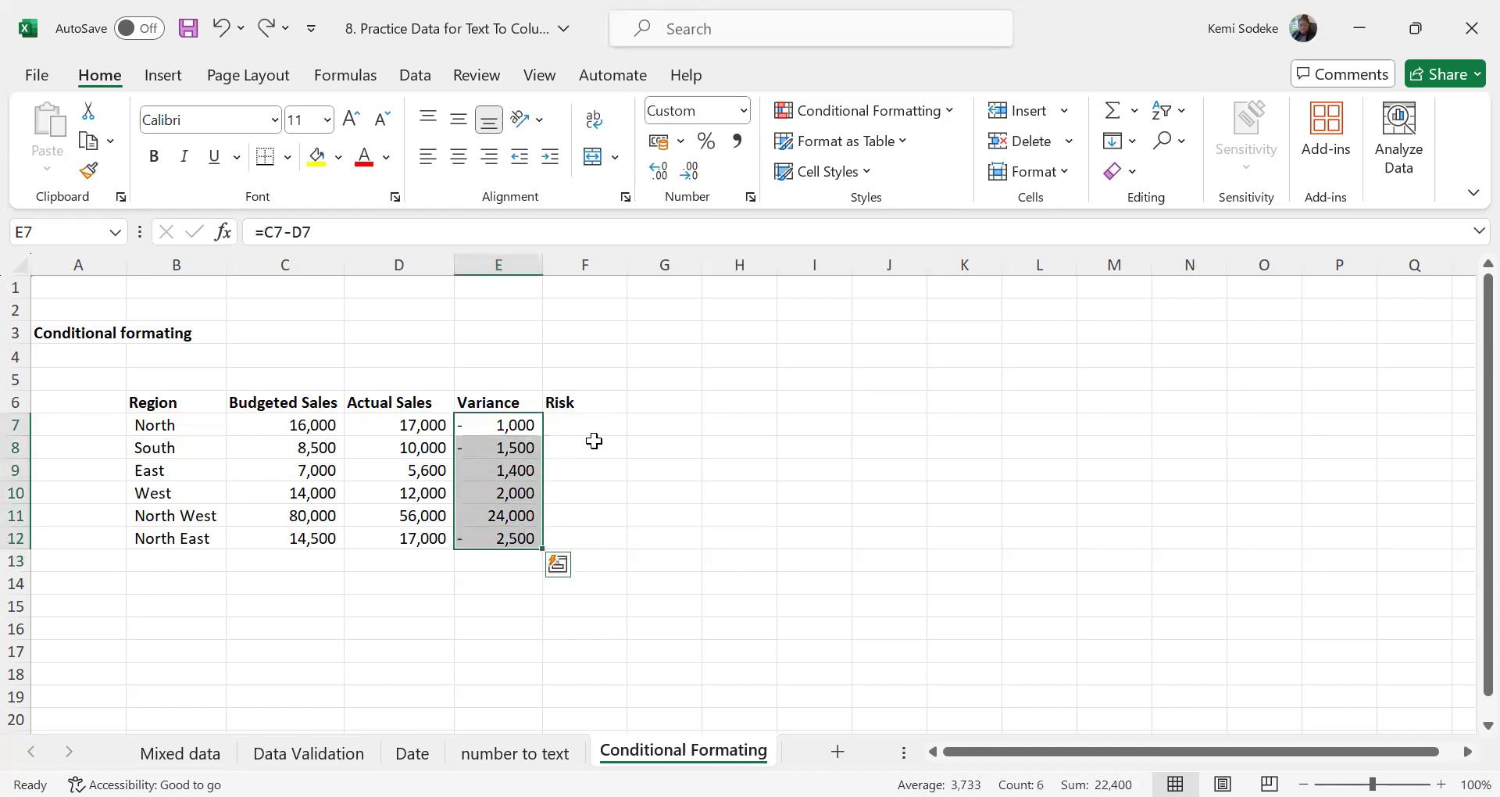
{"action": "left_click", "coordinate": [947, 110]}
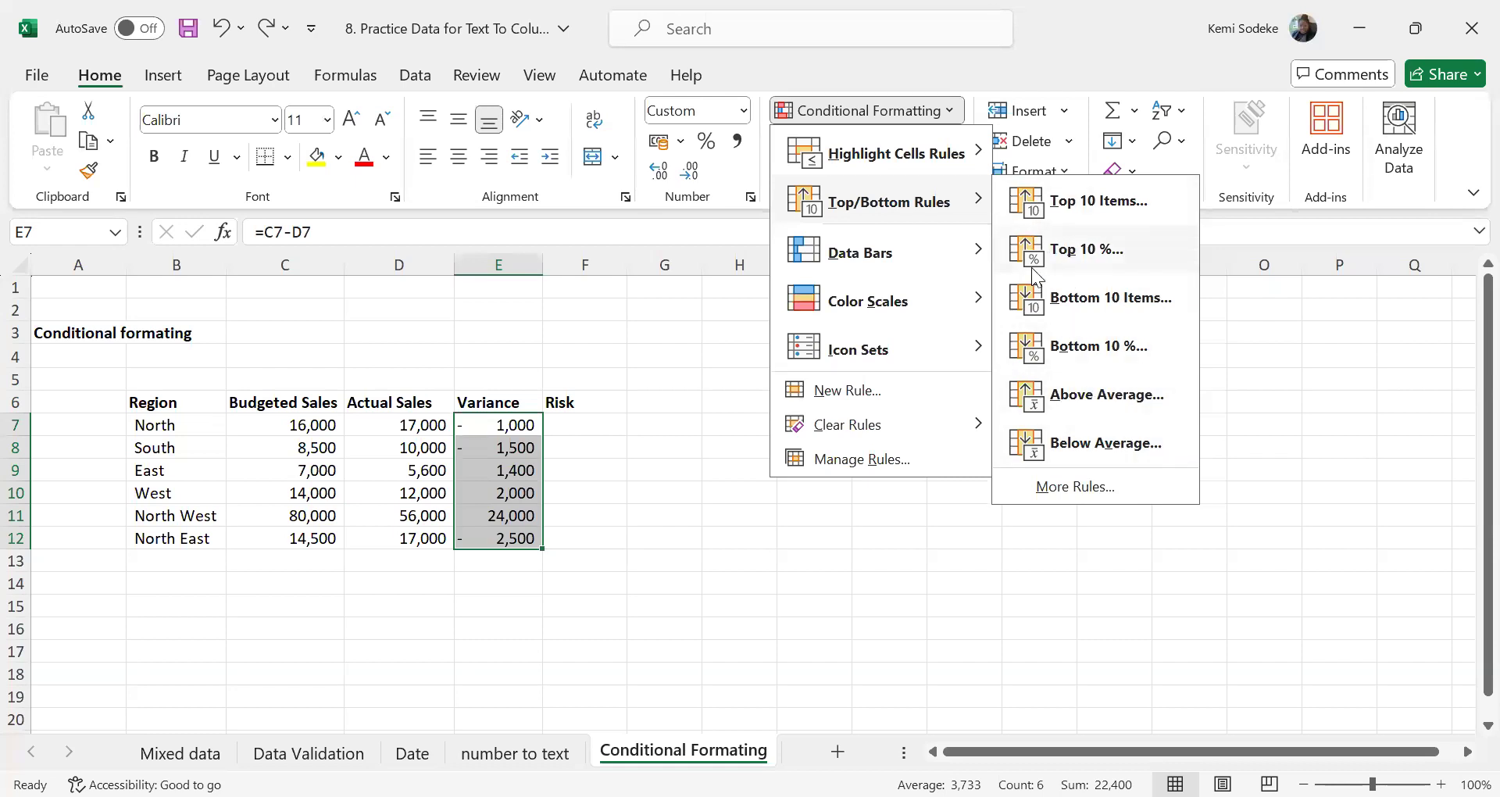
{"action": "mouse_move", "coordinate": [948, 257]}
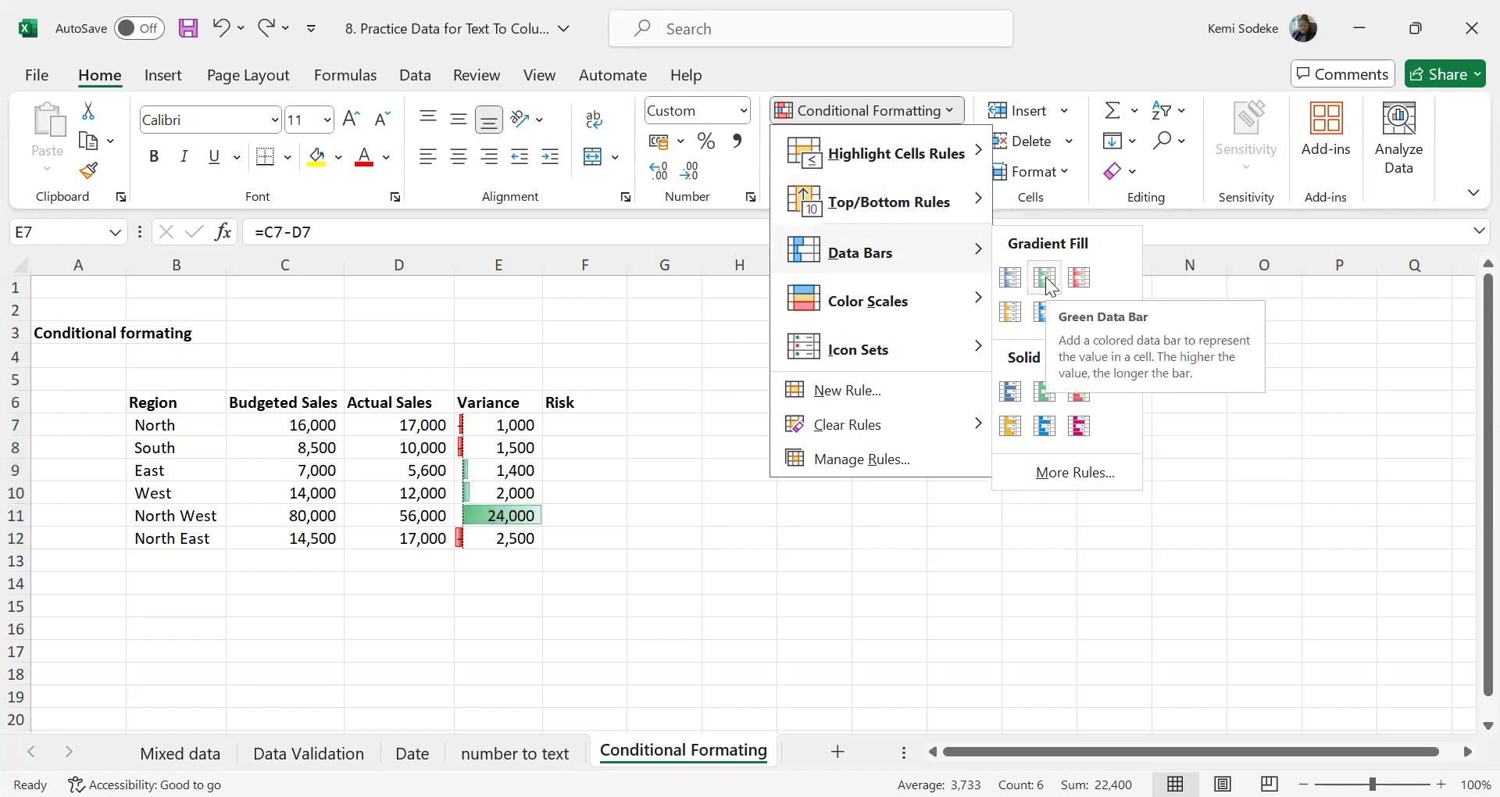
{"action": "left_click", "coordinate": [957, 308]}
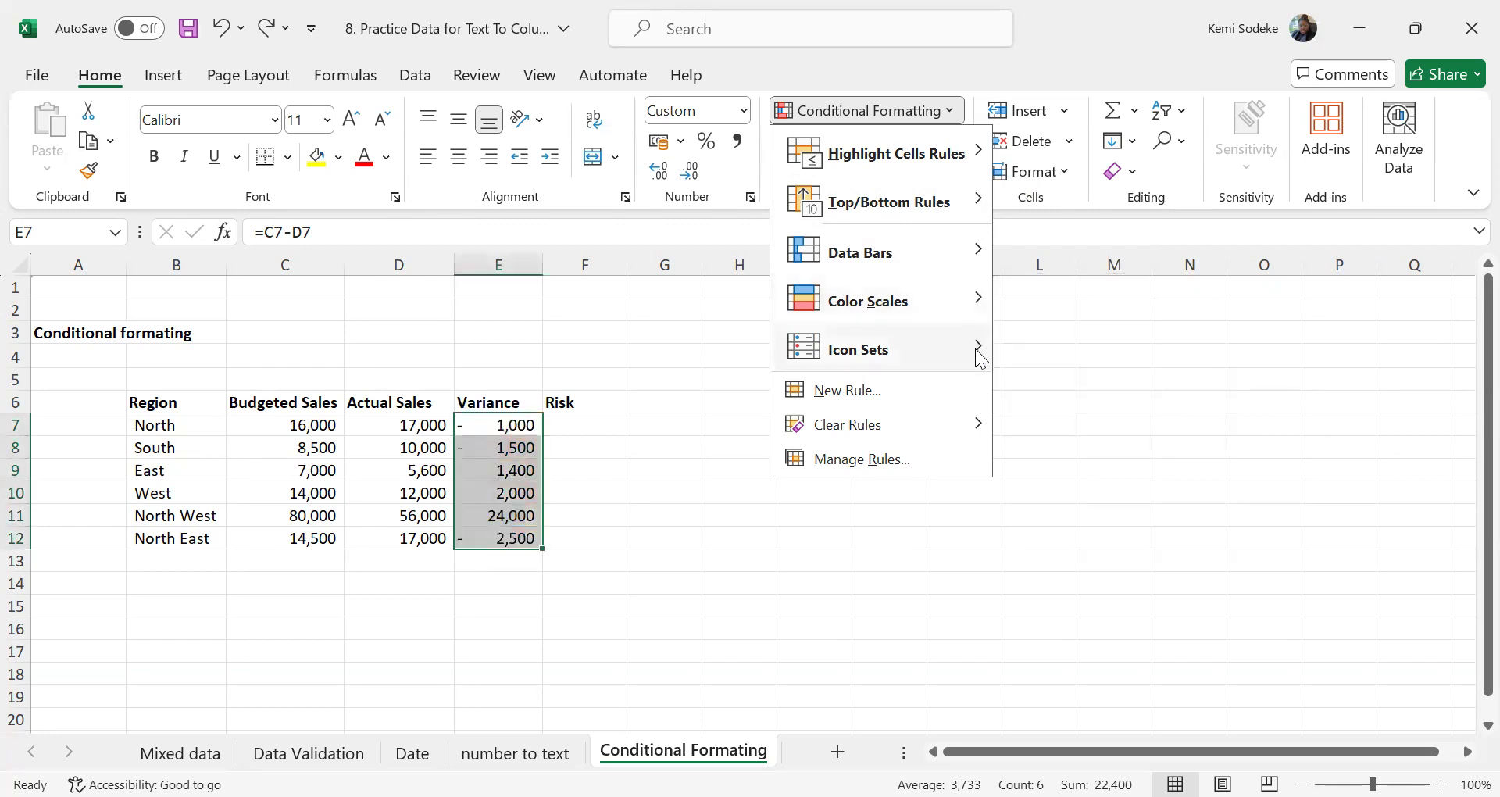
{"action": "mouse_move", "coordinate": [975, 351]}
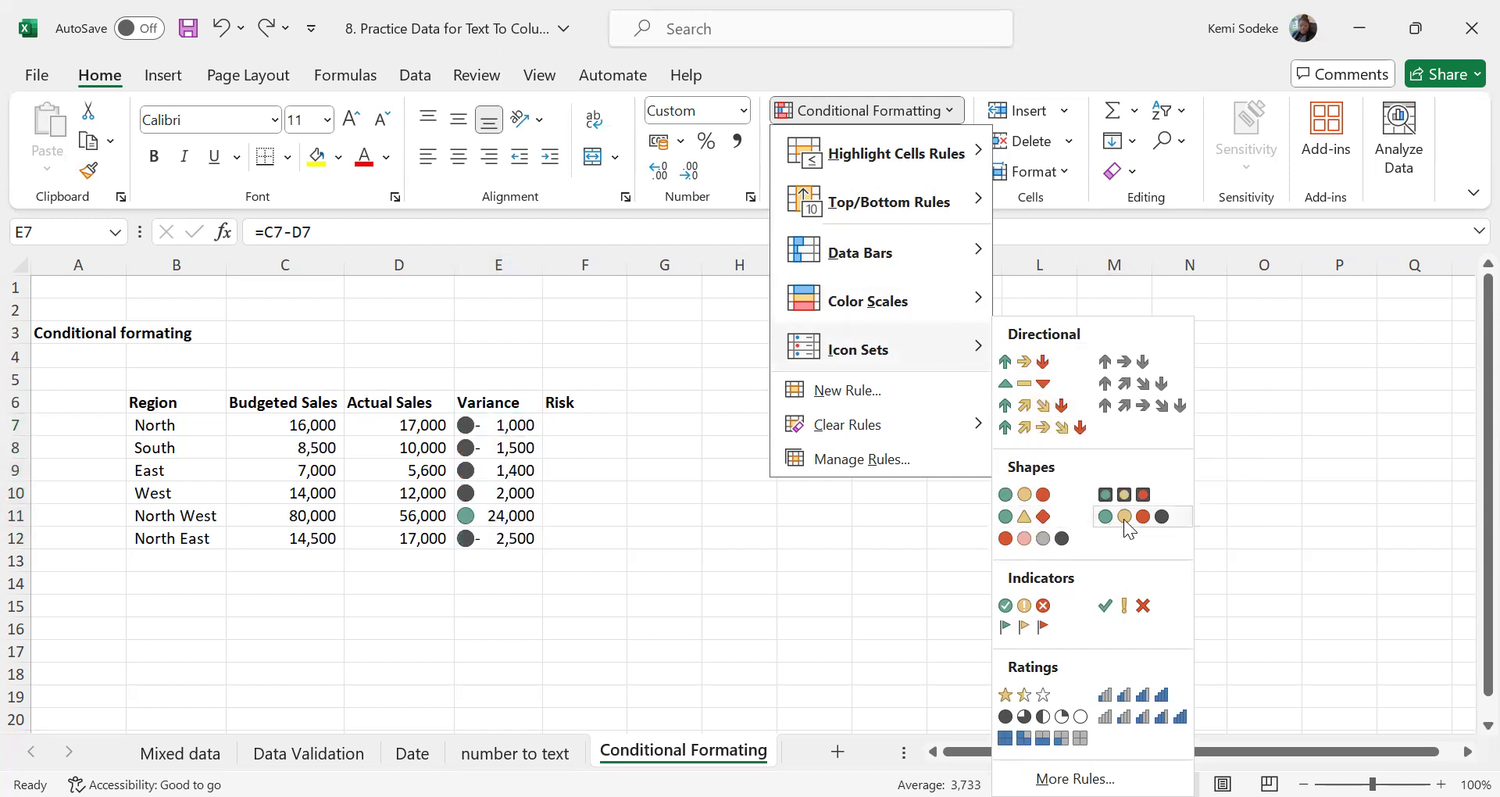
{"action": "left_click", "coordinate": [1025, 522]}
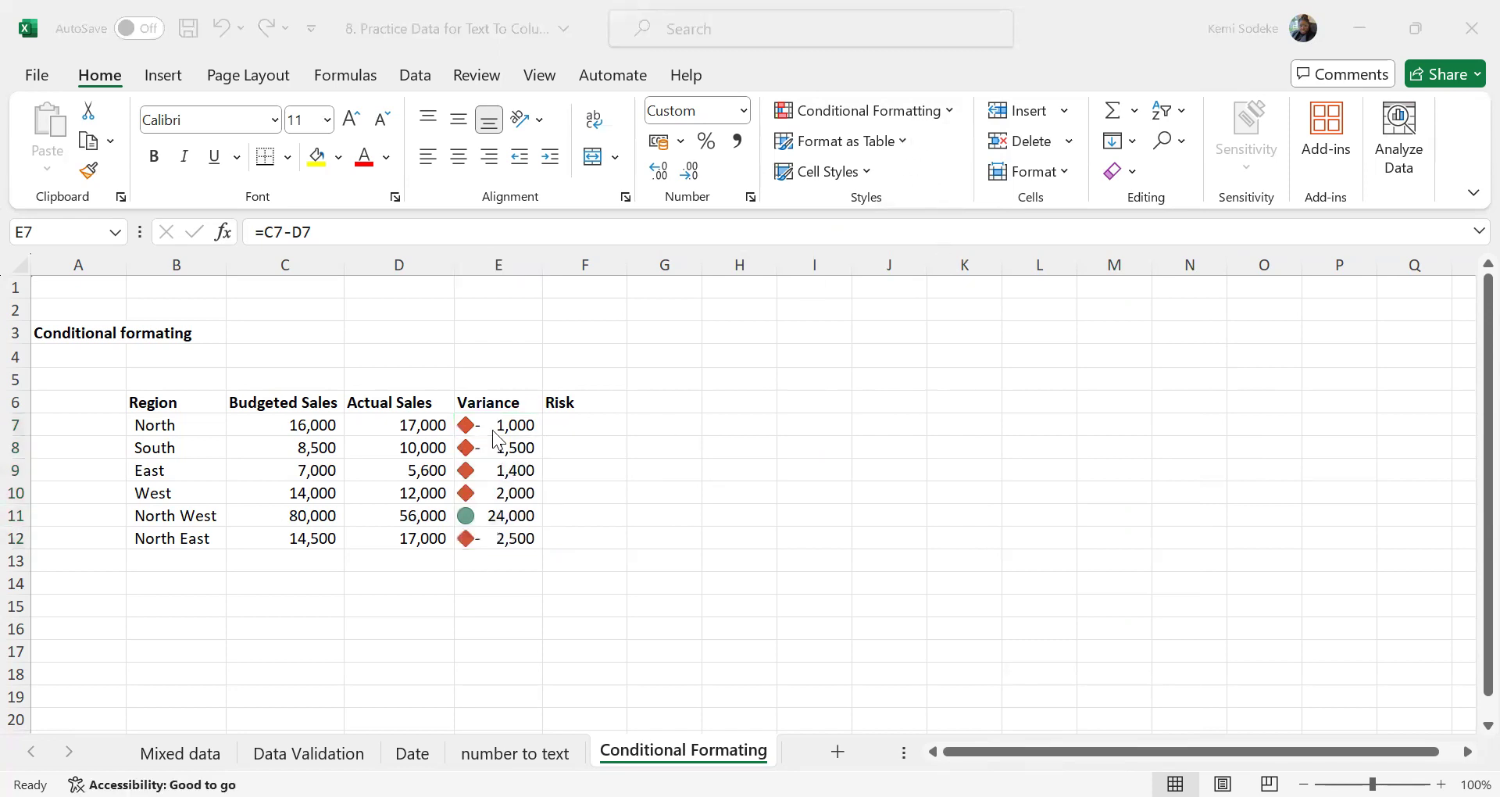
Apply the 3 Arrows (Colored) icon set to the Variance values in E7:E12
{"action": "left_click", "coordinate": [948, 110]}
{"action": "mouse_move", "coordinate": [925, 351]}
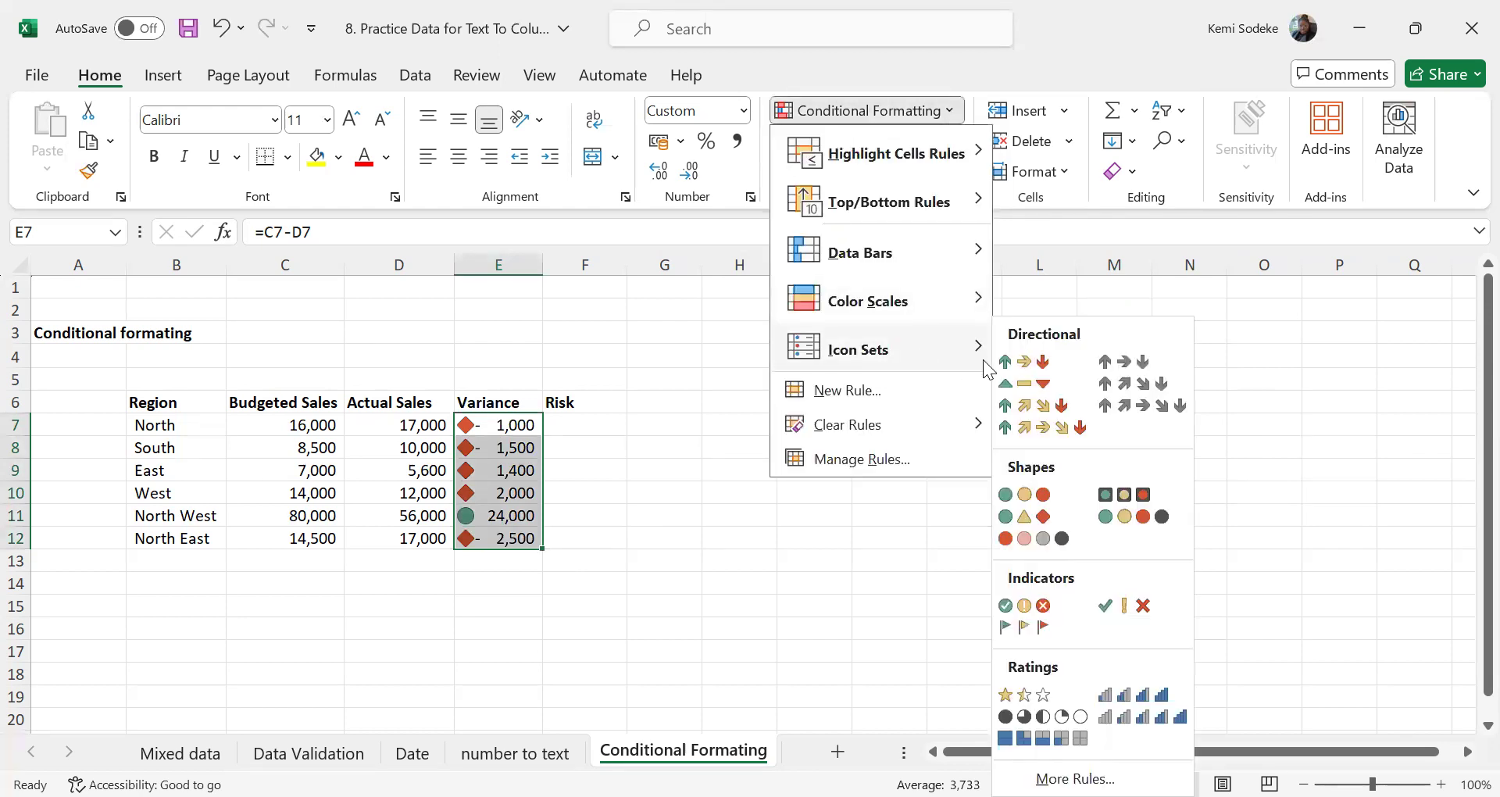
{"action": "left_click", "coordinate": [1034, 368]}
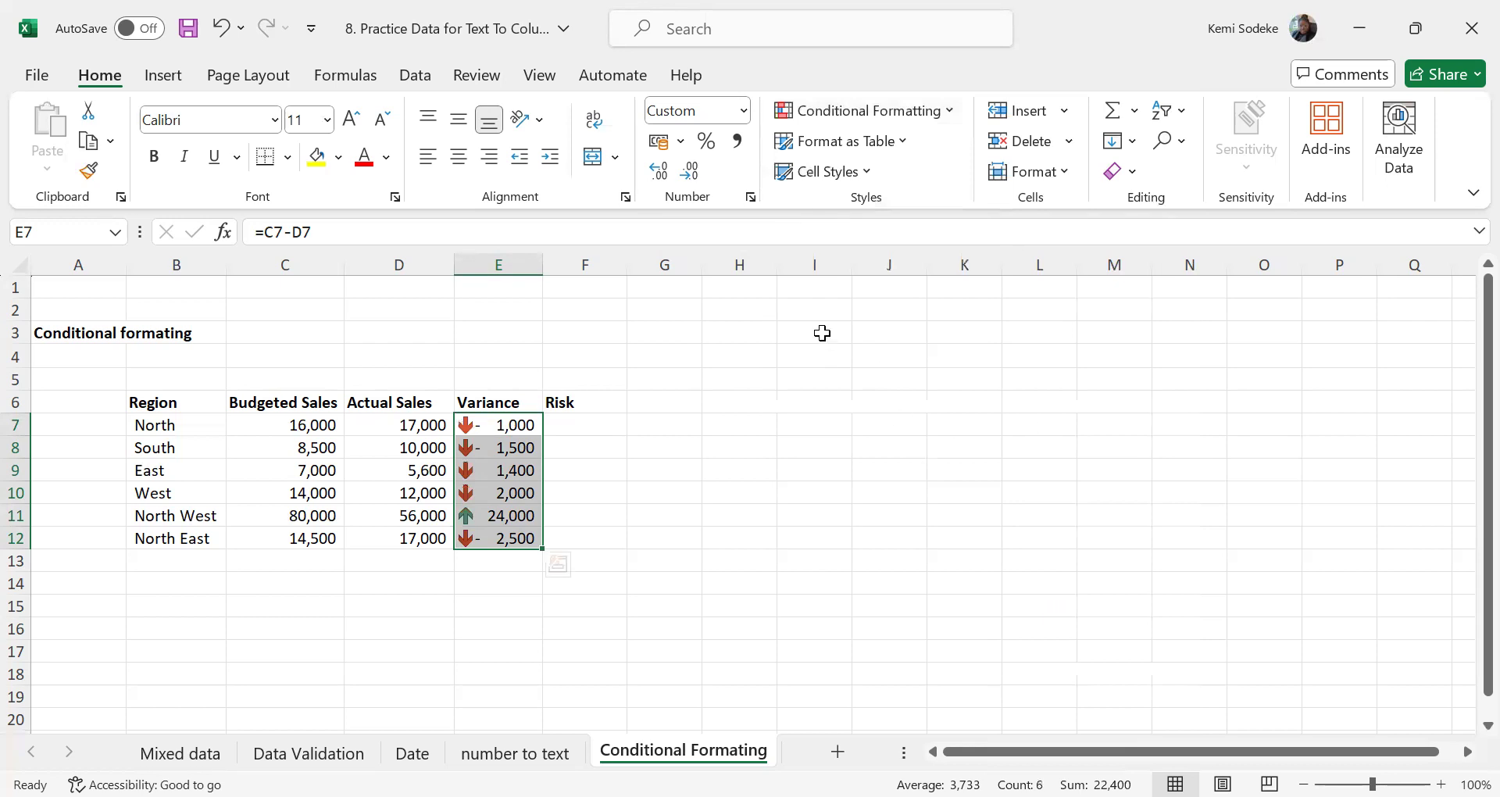
Edit the Variance icon set rule so the green arrow marks values >= 20000, with the type set to Number
{"action": "left_click", "coordinate": [948, 111]}
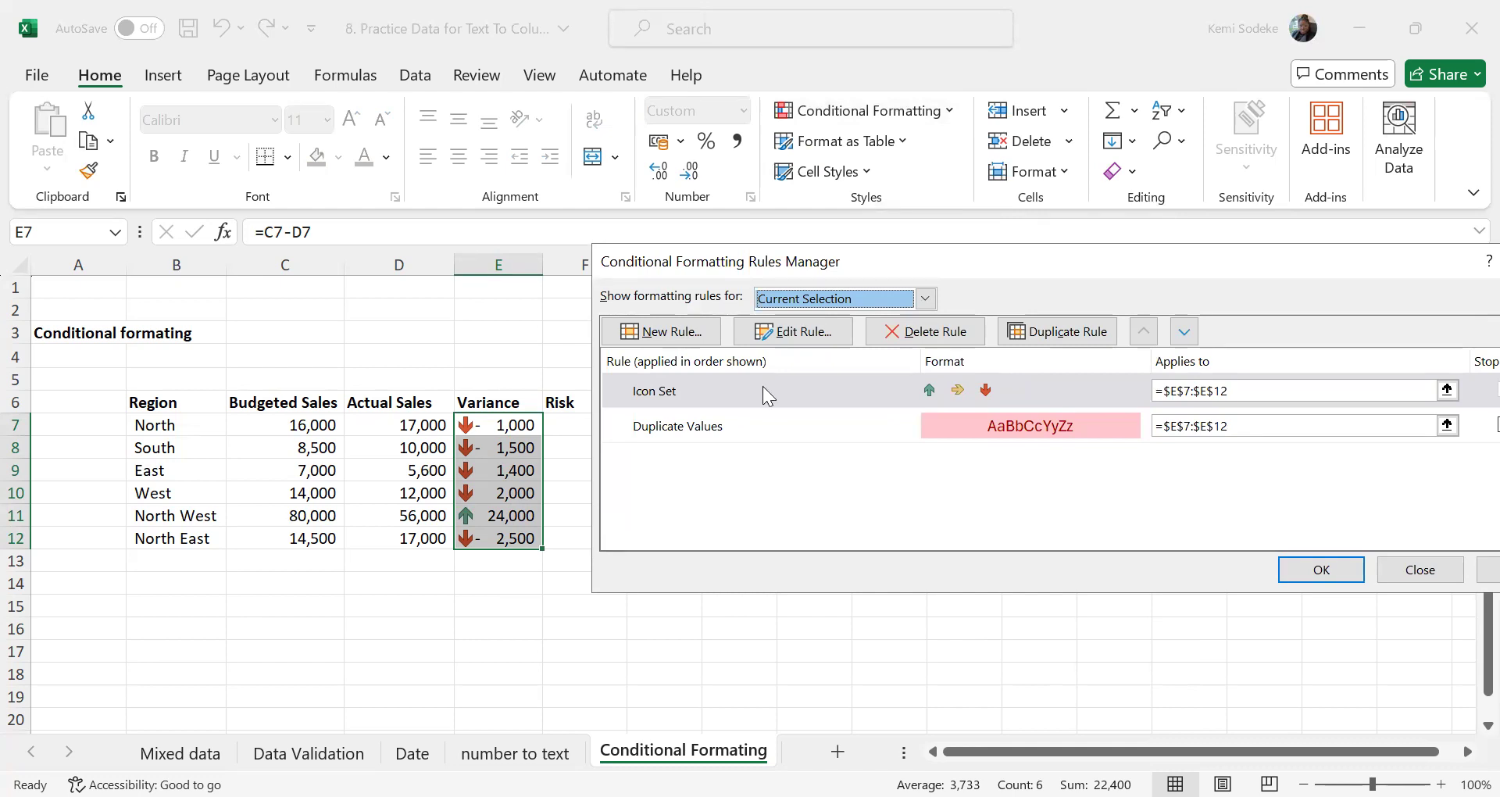
{"action": "left_click", "coordinate": [805, 329]}
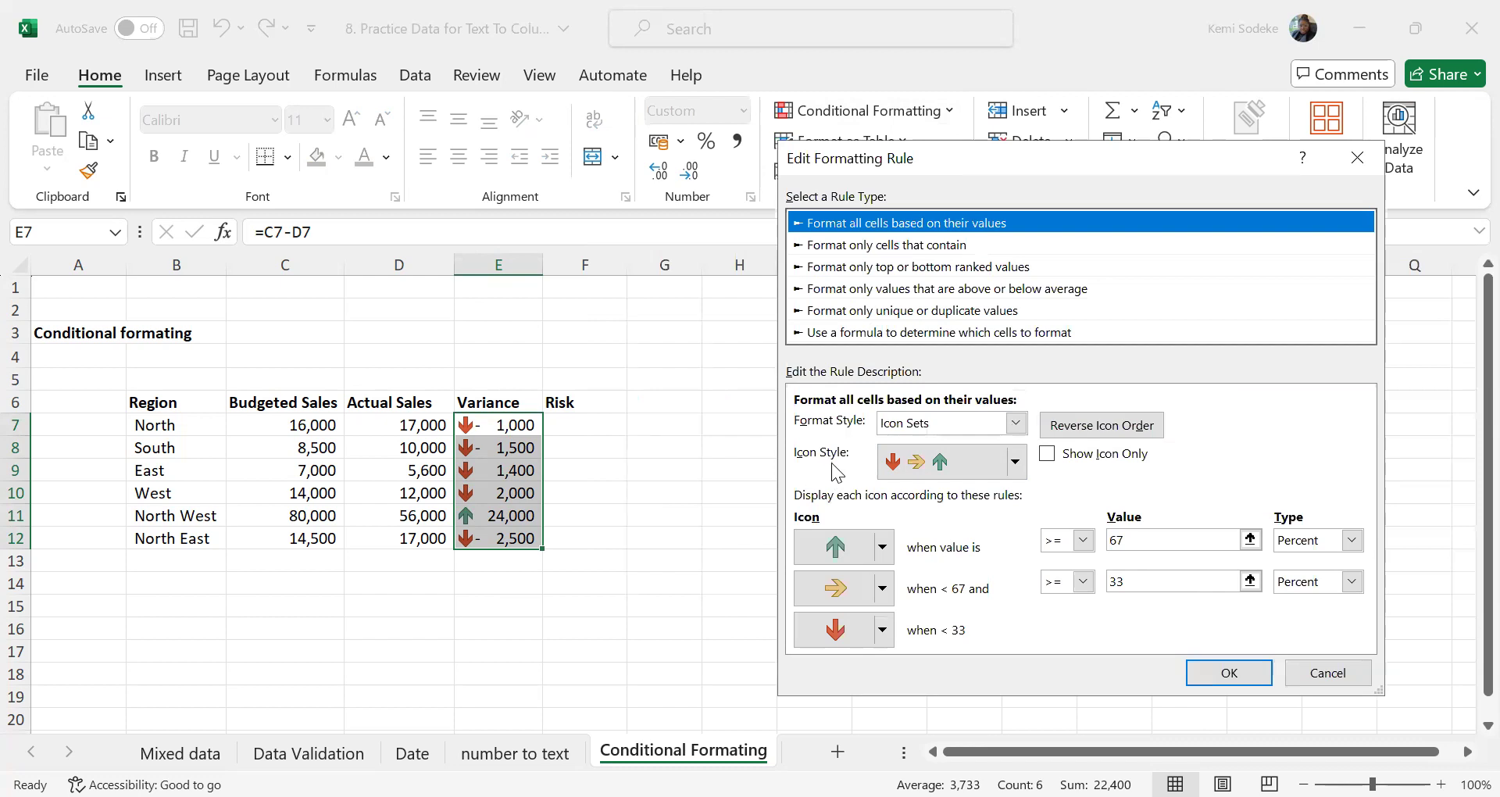
{"action": "left_click", "coordinate": [1019, 467]}
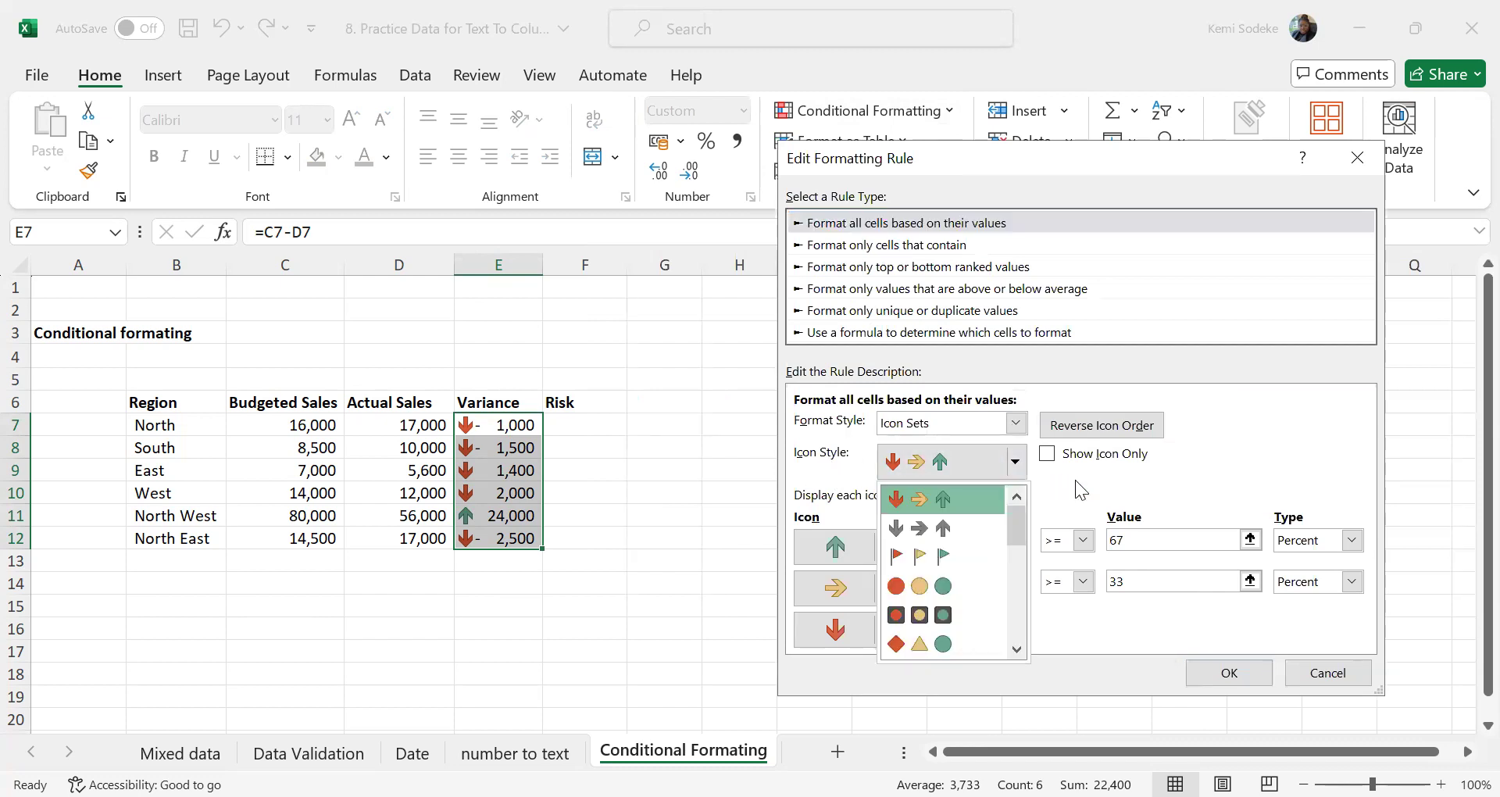
{"action": "key", "text": "Escape"}
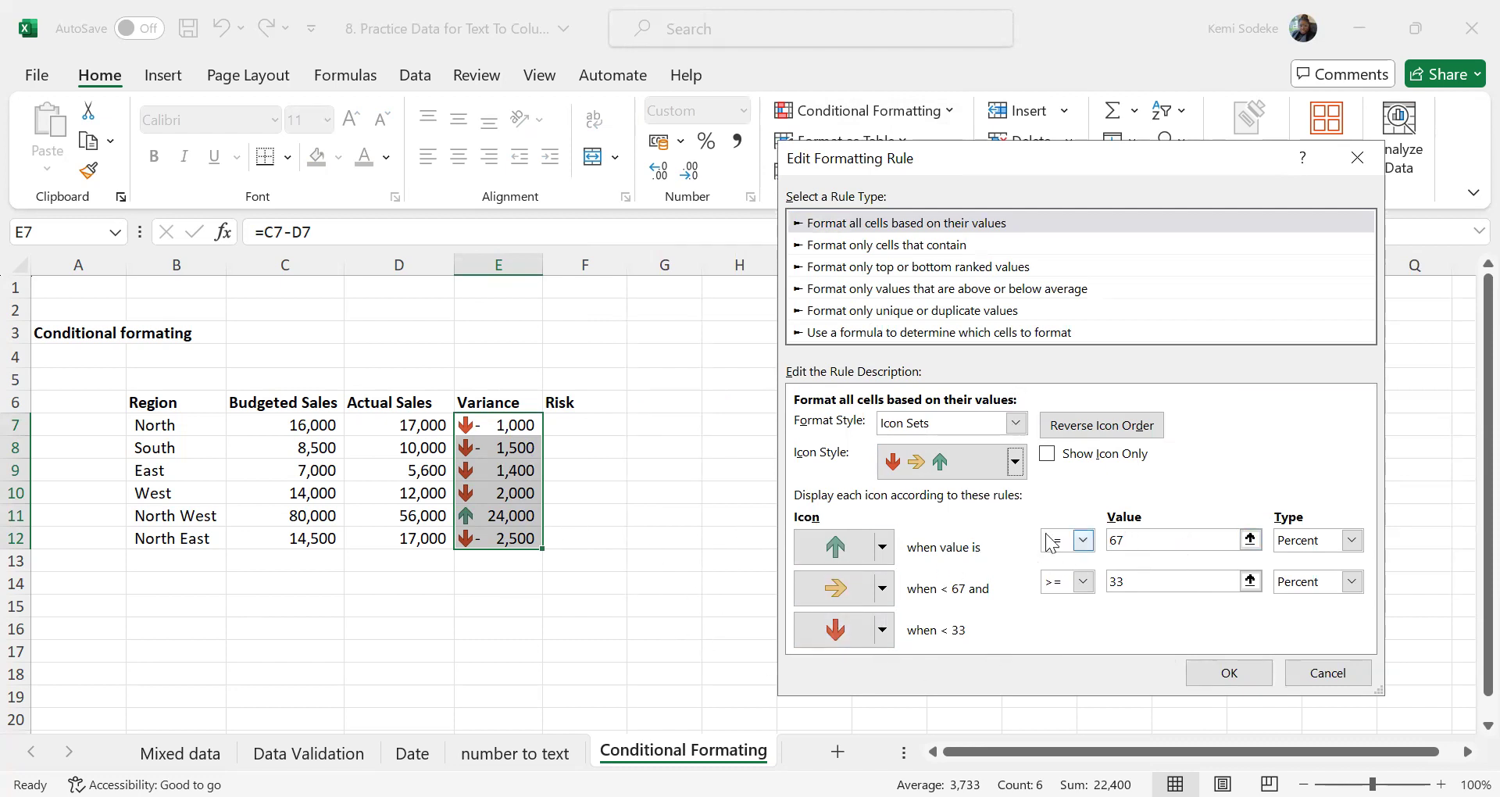
{"action": "left_click", "coordinate": [1352, 541]}
{"action": "left_click", "coordinate": [1320, 563]}
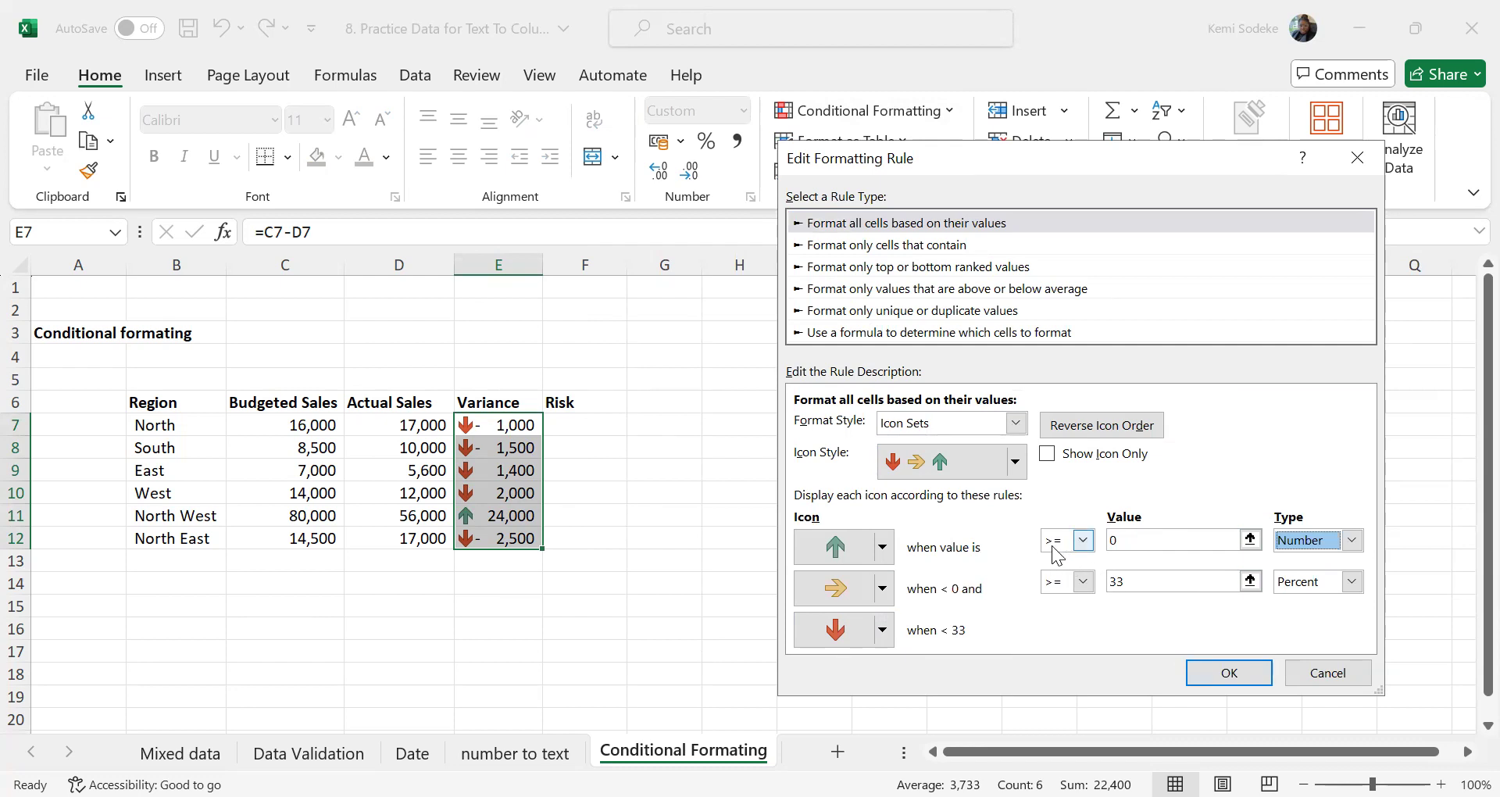
{"action": "left_click", "coordinate": [1121, 542]}
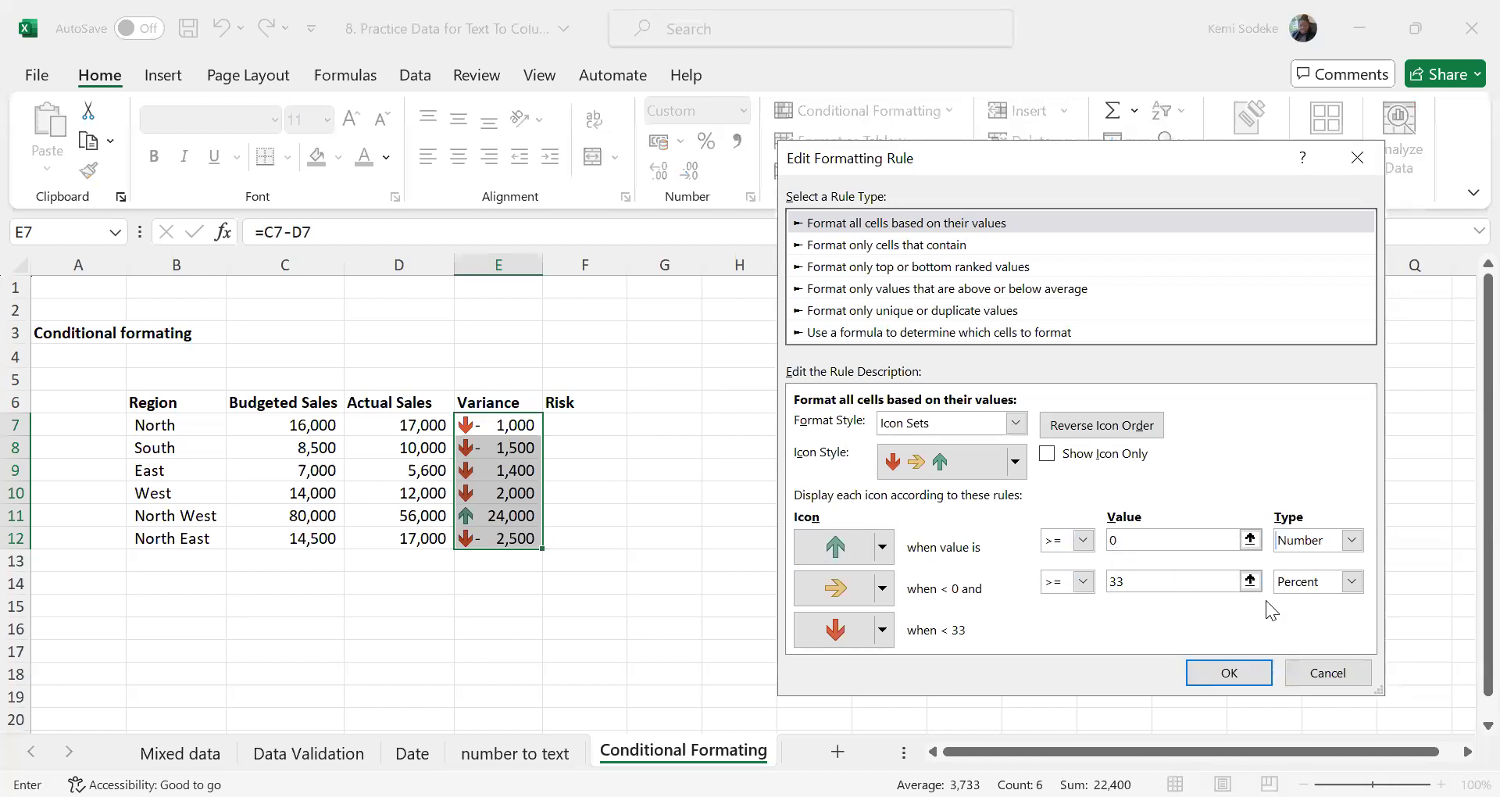
{"action": "key", "text": "BackSpace"}
{"action": "type", "text": "20000"}
Set the yellow arrow's threshold to >= 0 with type Number and apply the edited icon set rule to E7:E12
{"action": "left_click", "coordinate": [1161, 584]}
{"action": "key", "text": "BackSpace"}
{"action": "key", "text": "BackSpace"}
{"action": "type", "text": "0"}
{"action": "left_click", "coordinate": [1352, 581]}
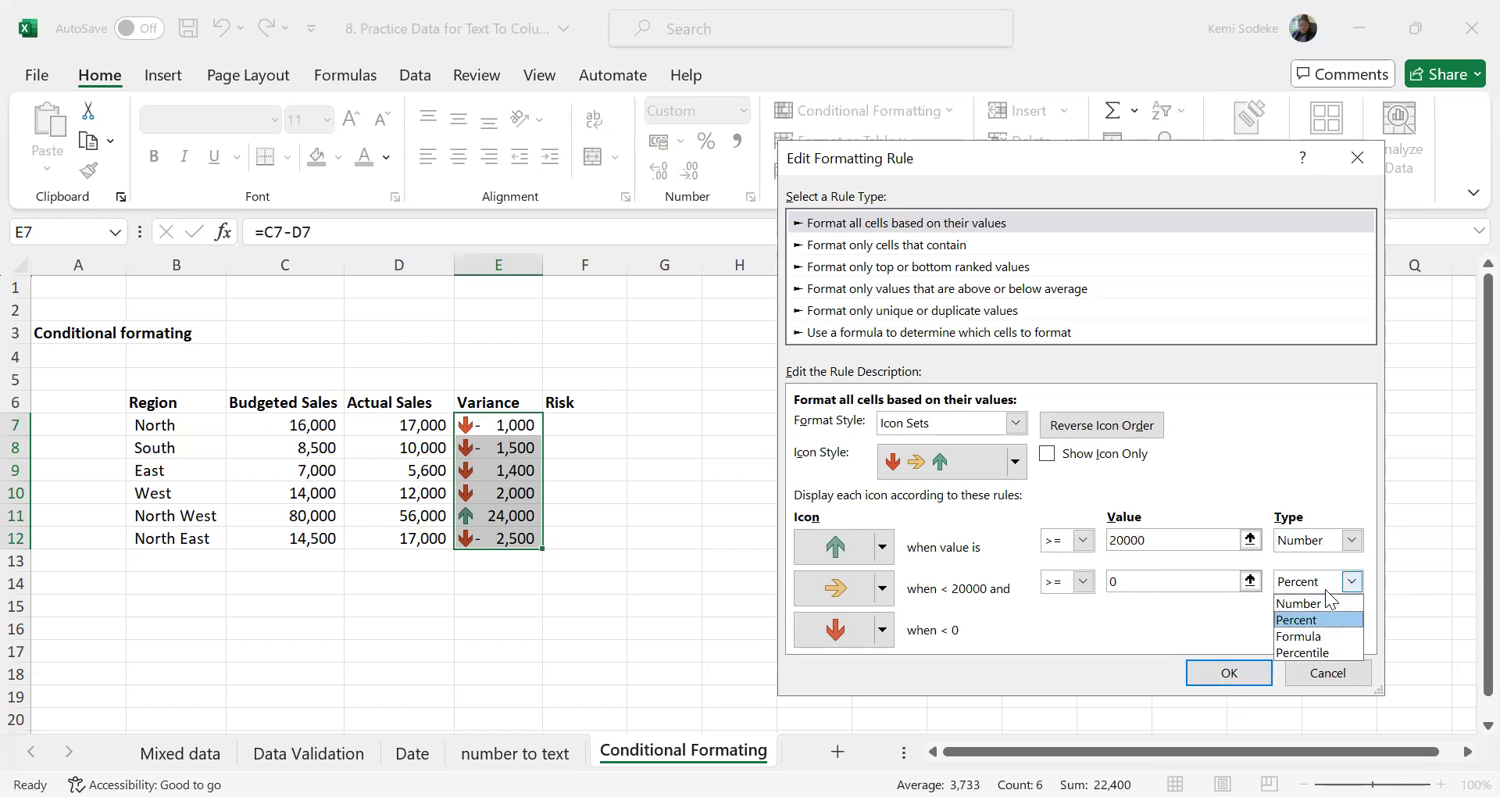
{"action": "left_click", "coordinate": [1313, 608]}
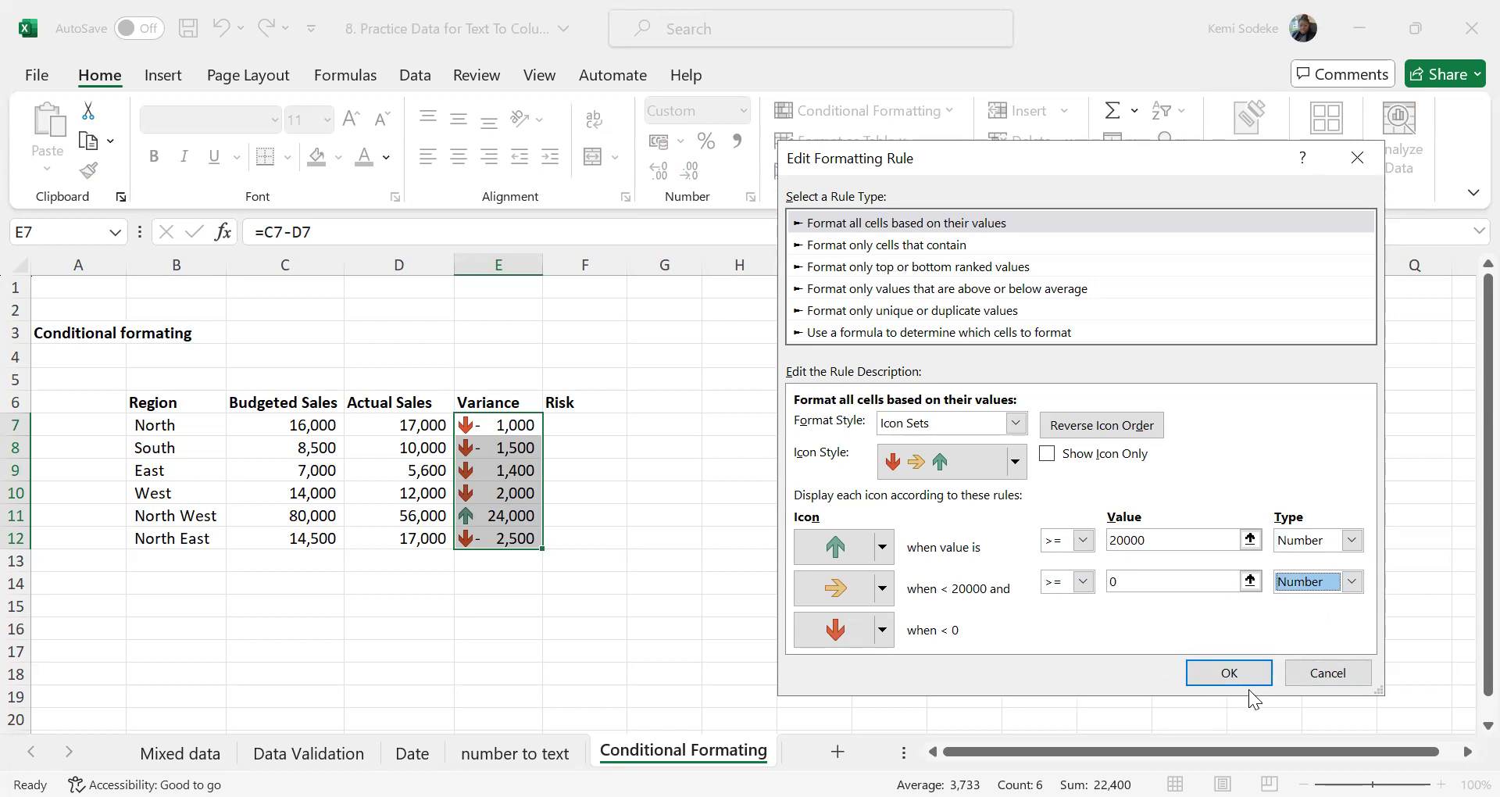
{"action": "left_click", "coordinate": [1229, 675]}
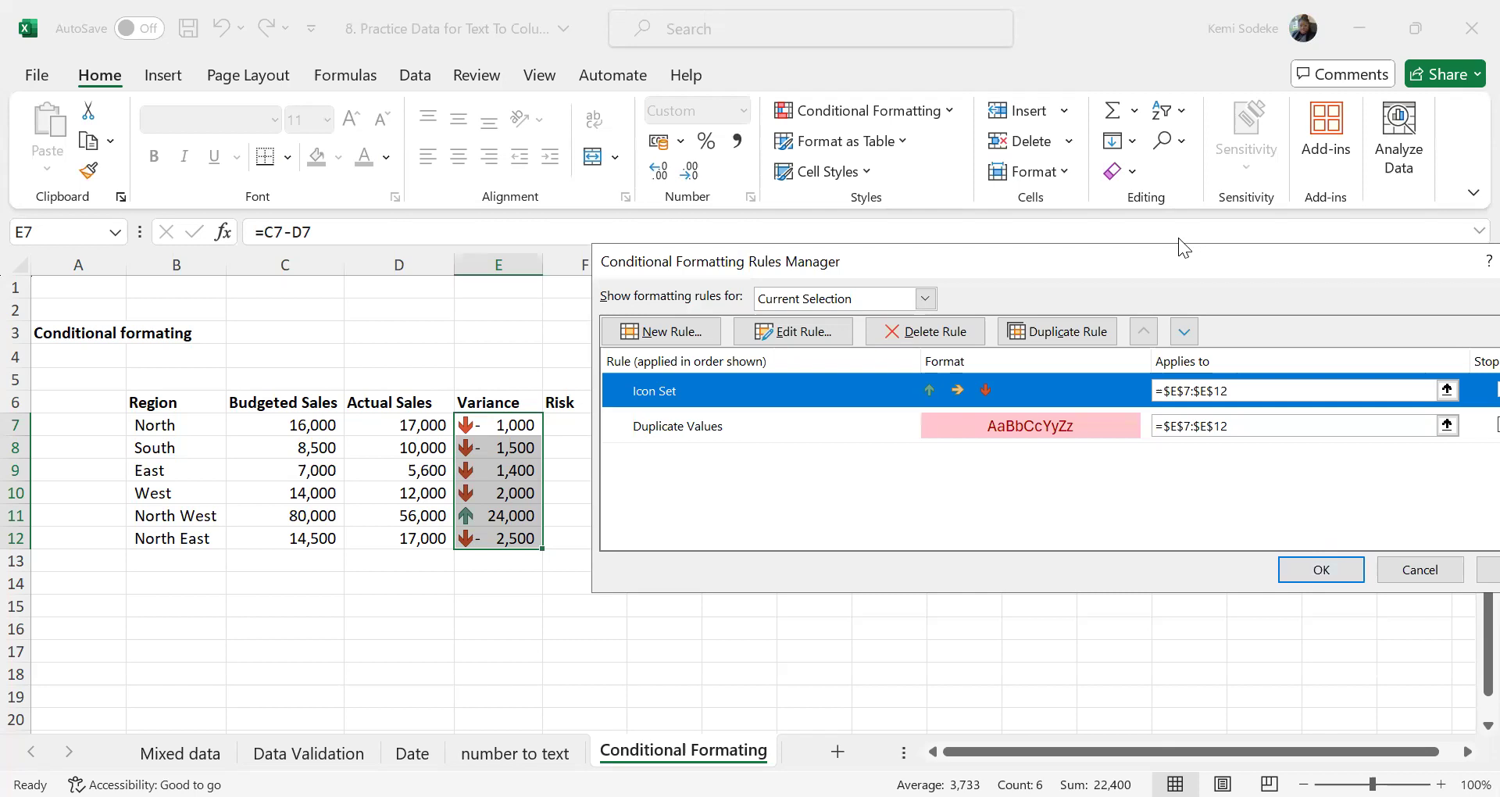
{"action": "left_click", "coordinate": [1354, 542]}
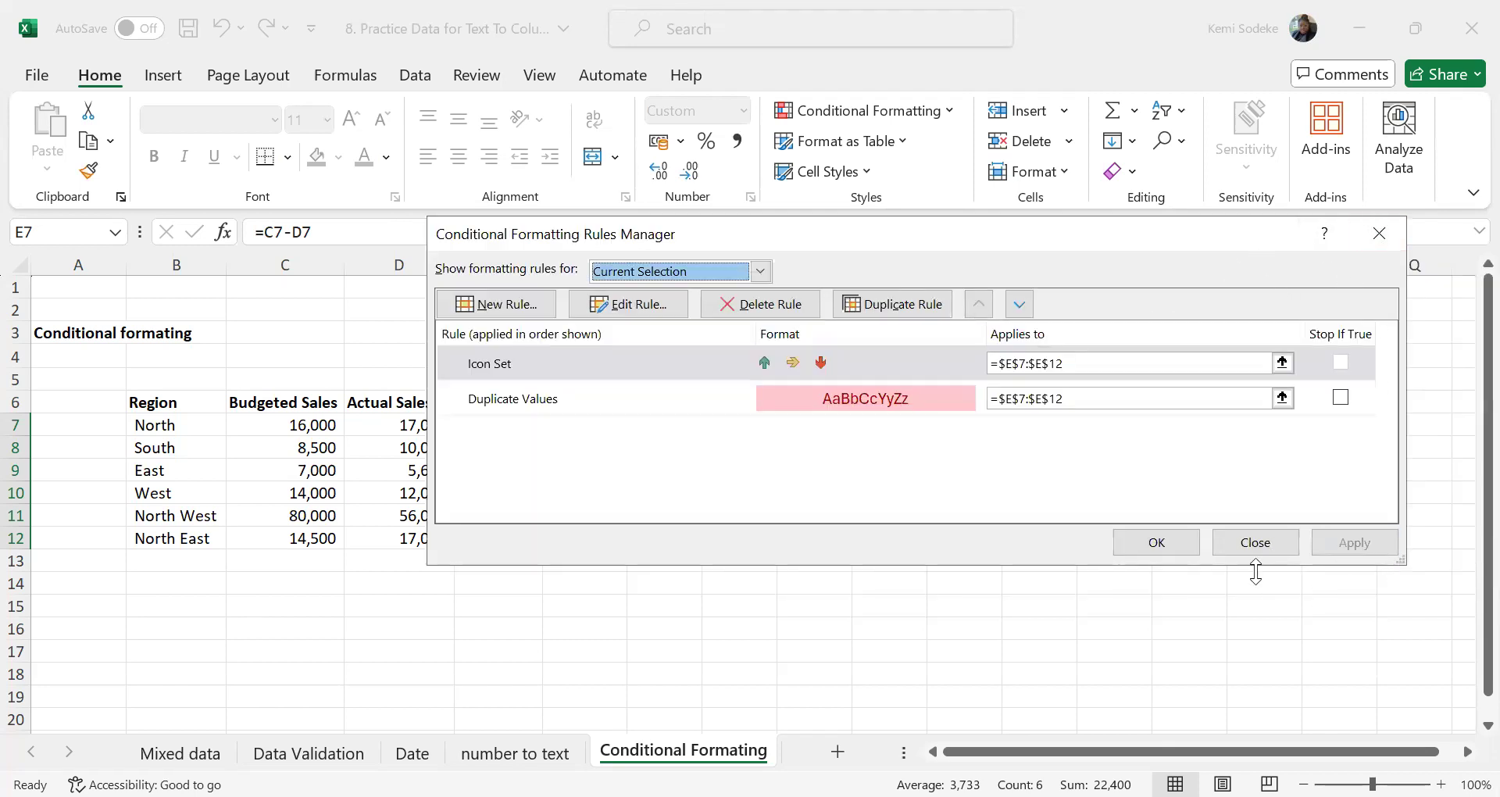
{"action": "left_click", "coordinate": [1254, 547]}
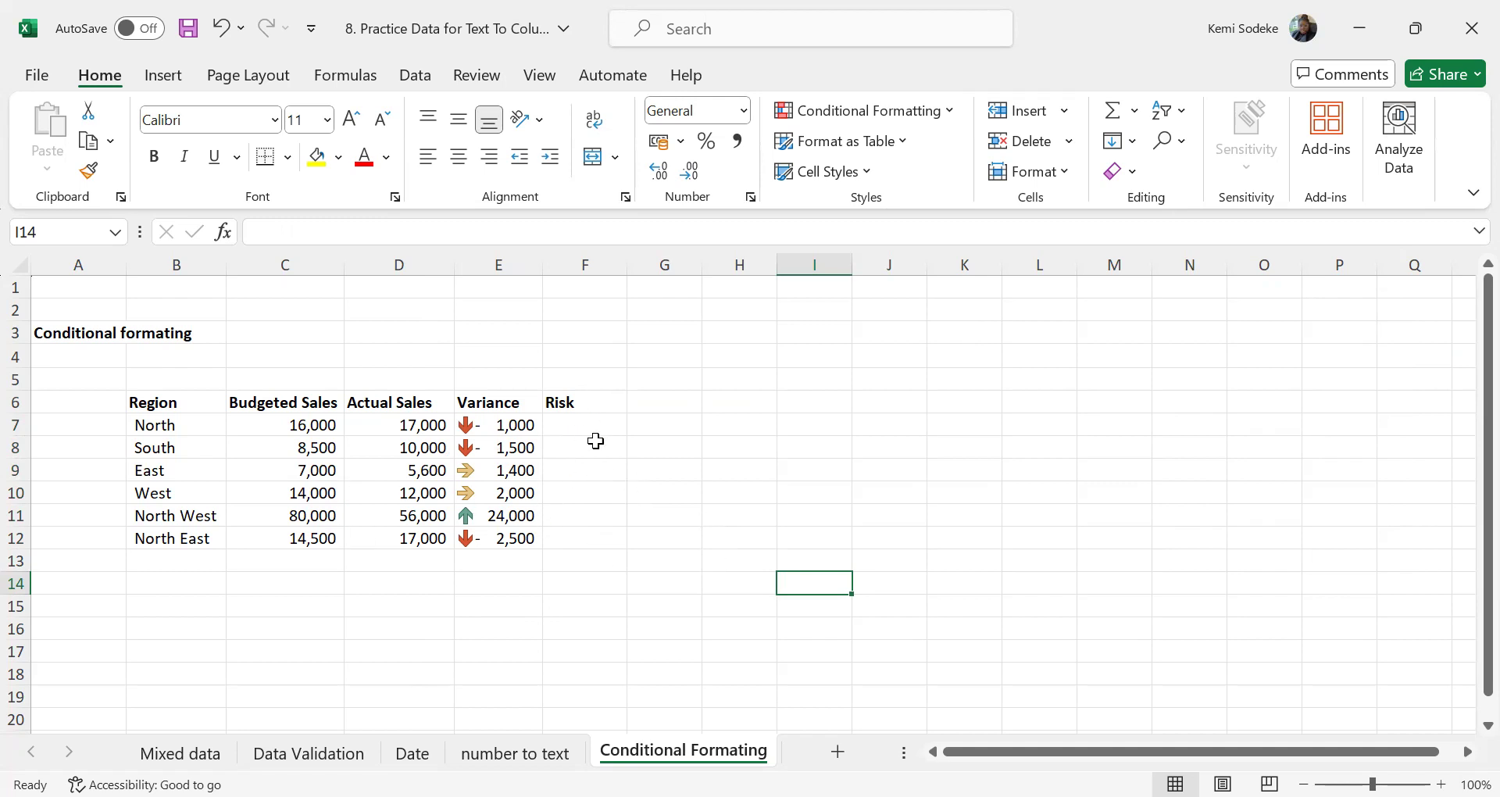
Enter =E7 in the first Risk cell F7 and fill the formula down to F12
{"action": "left_click", "coordinate": [496, 426]}
{"action": "left_click", "coordinate": [580, 430]}
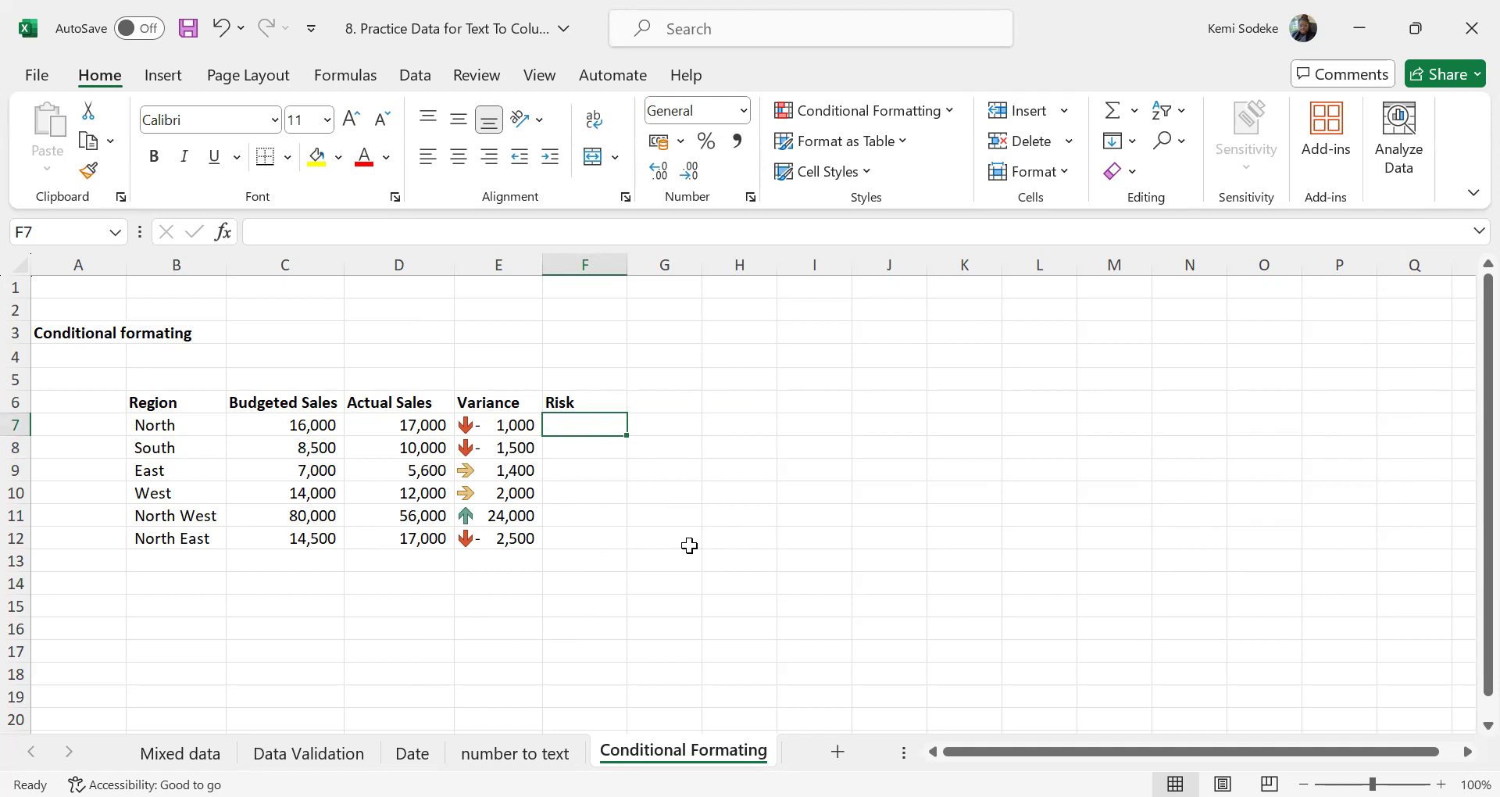
{"action": "type", "text": "="}
{"action": "left_click", "coordinate": [506, 426]}
{"action": "key", "text": "Return"}
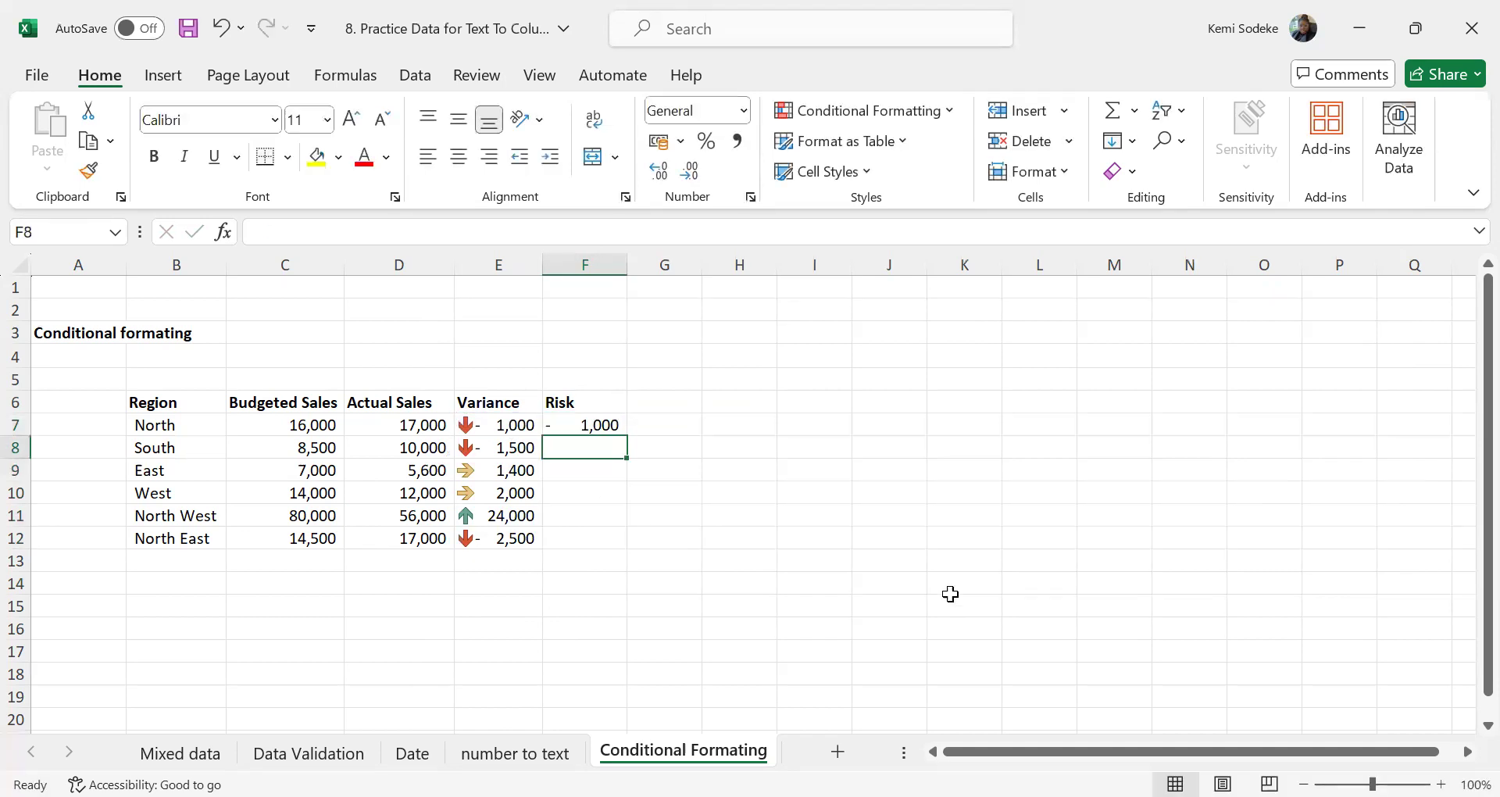
{"action": "left_click", "coordinate": [621, 429]}
{"action": "left_click_drag", "start_coordinate": [630, 437], "coordinate": [608, 546]}
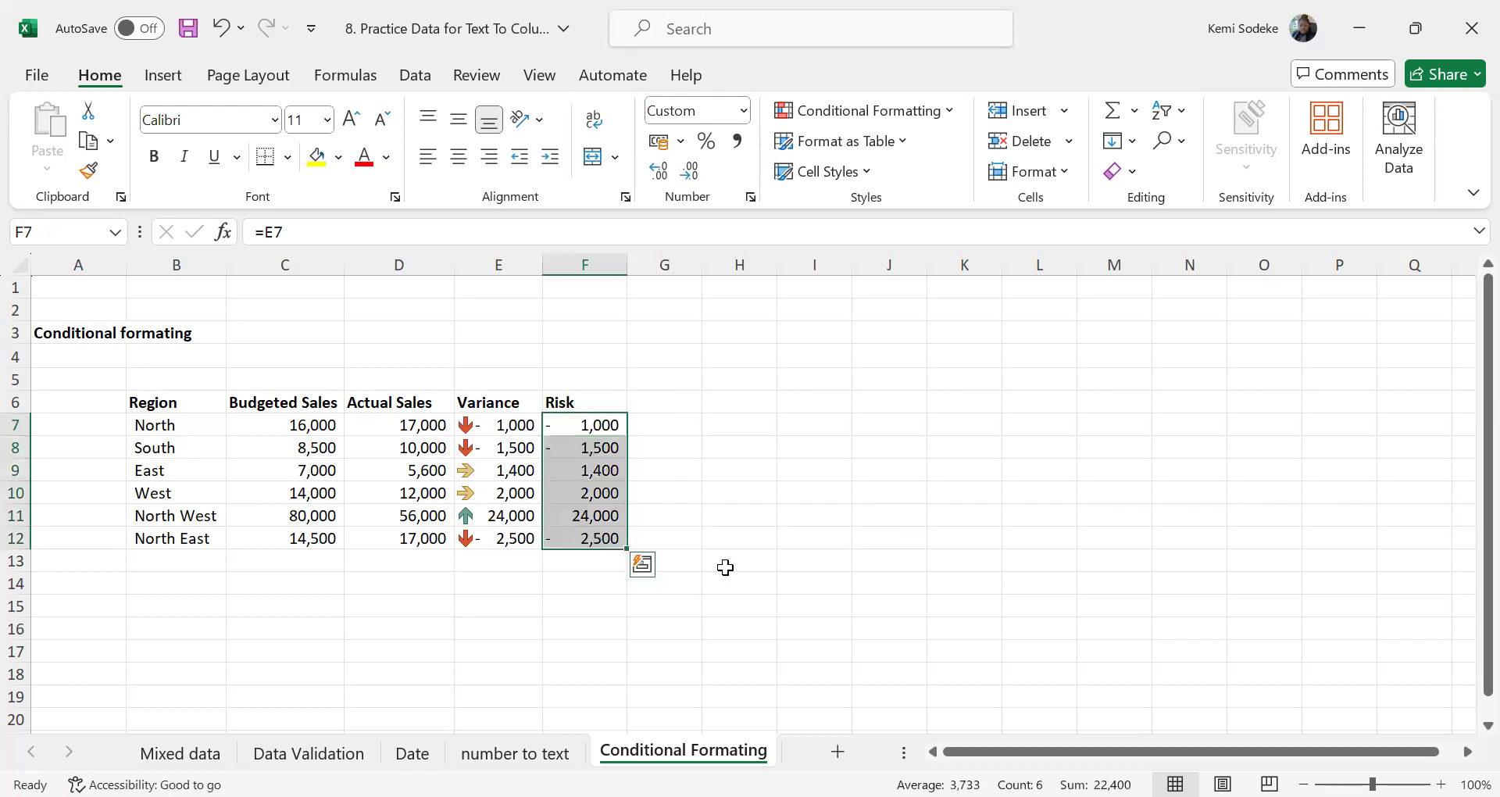
Apply the green, yellow and red circle icon set to the Risk values in F7:F12
{"action": "left_click", "coordinate": [950, 110]}
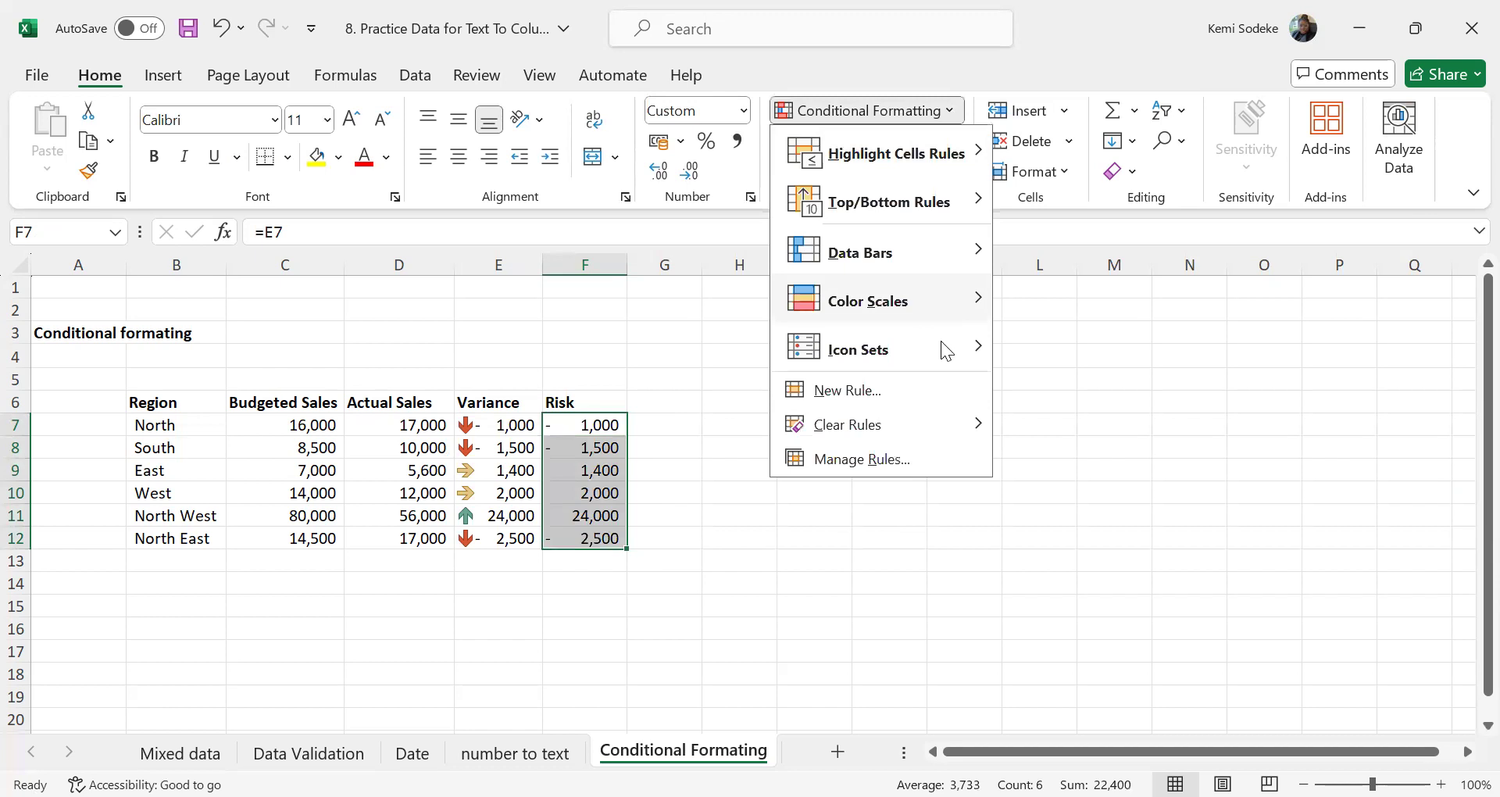
{"action": "mouse_move", "coordinate": [981, 354]}
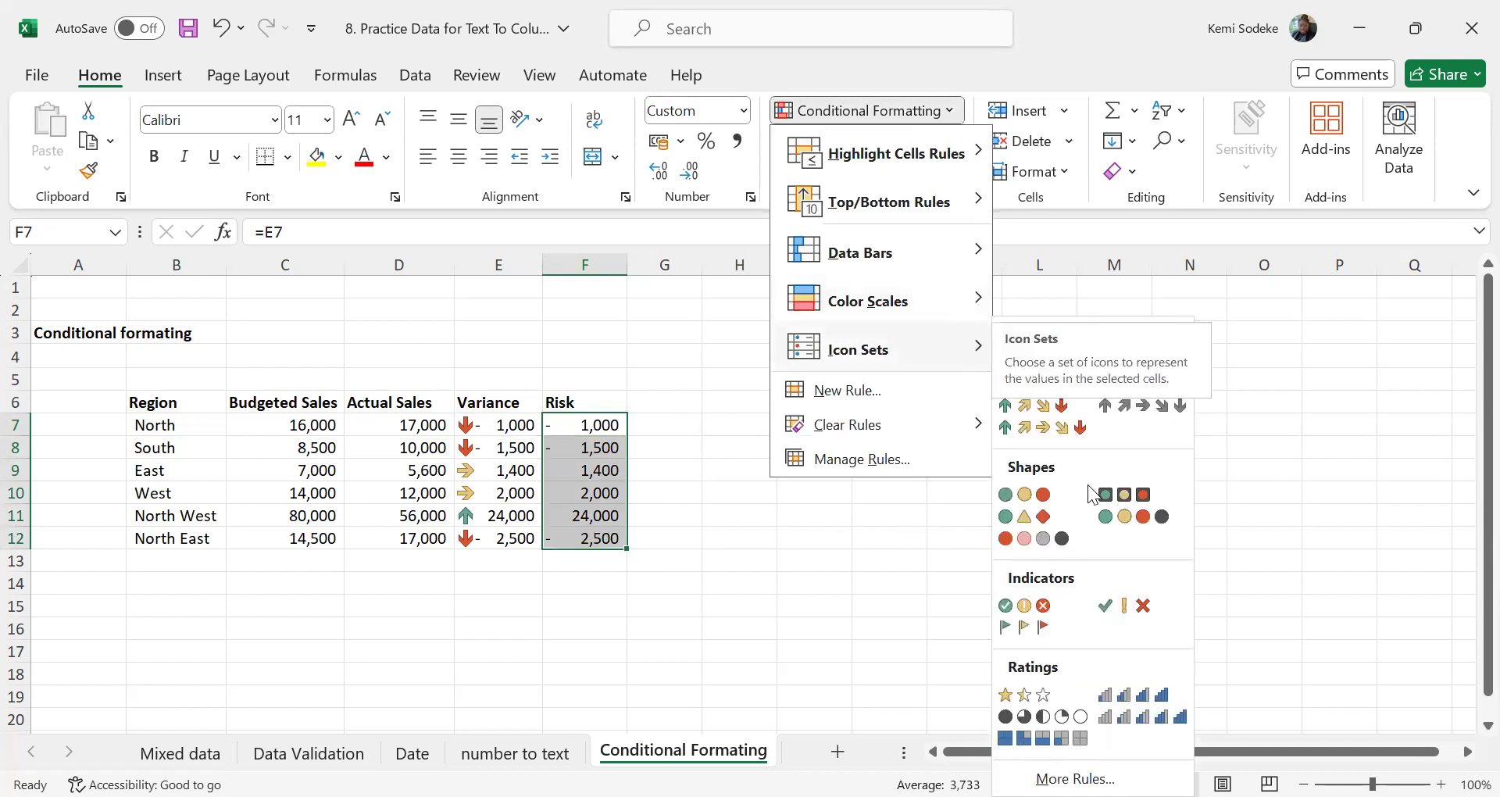
{"action": "left_click", "coordinate": [1025, 494]}
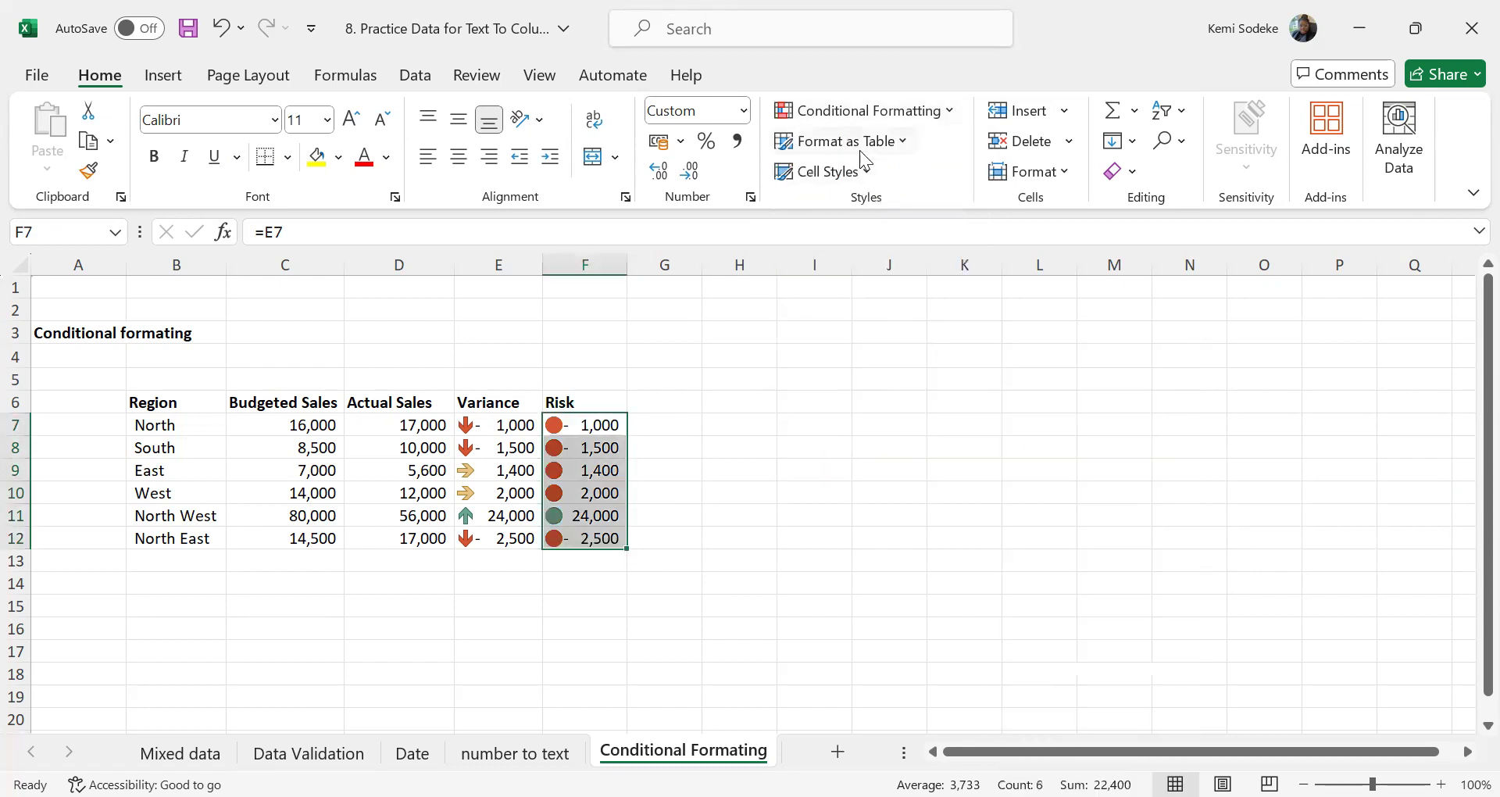
Open the Risk icon set rule for F7:F12 for editing and turn on Show Icon Only
{"action": "left_click", "coordinate": [948, 117]}
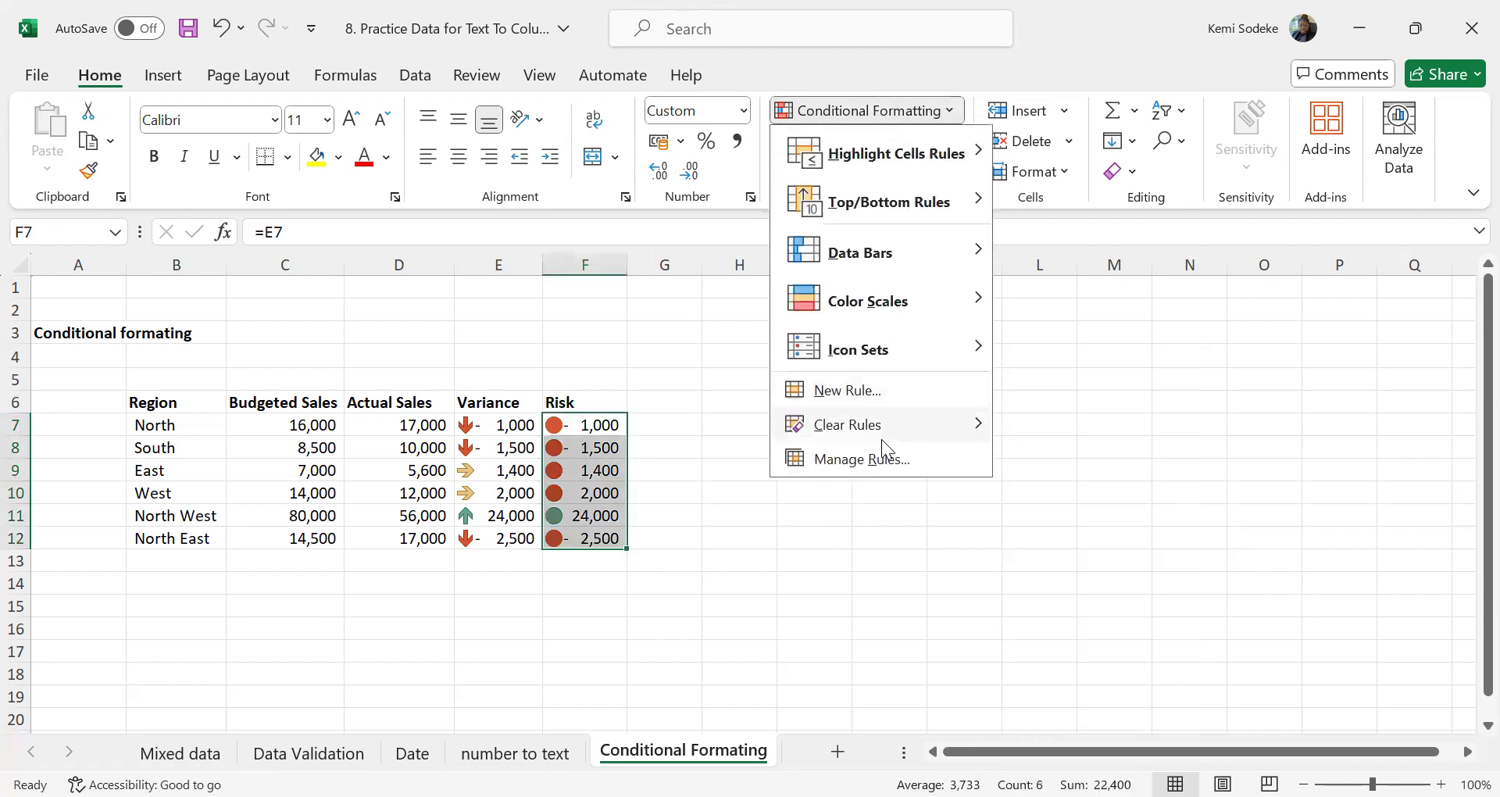
{"action": "left_click", "coordinate": [865, 460]}
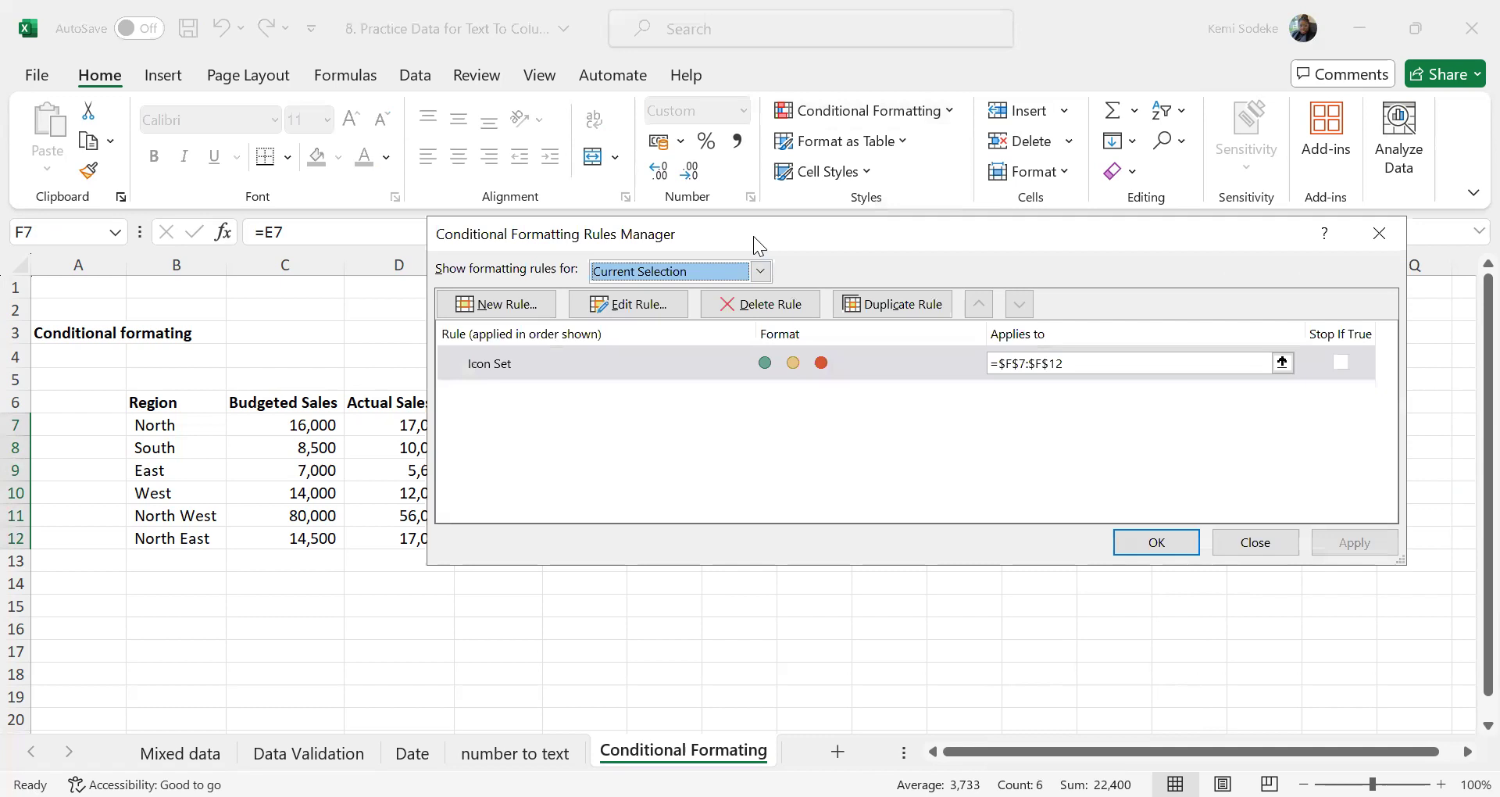
{"action": "left_click", "coordinate": [645, 307]}
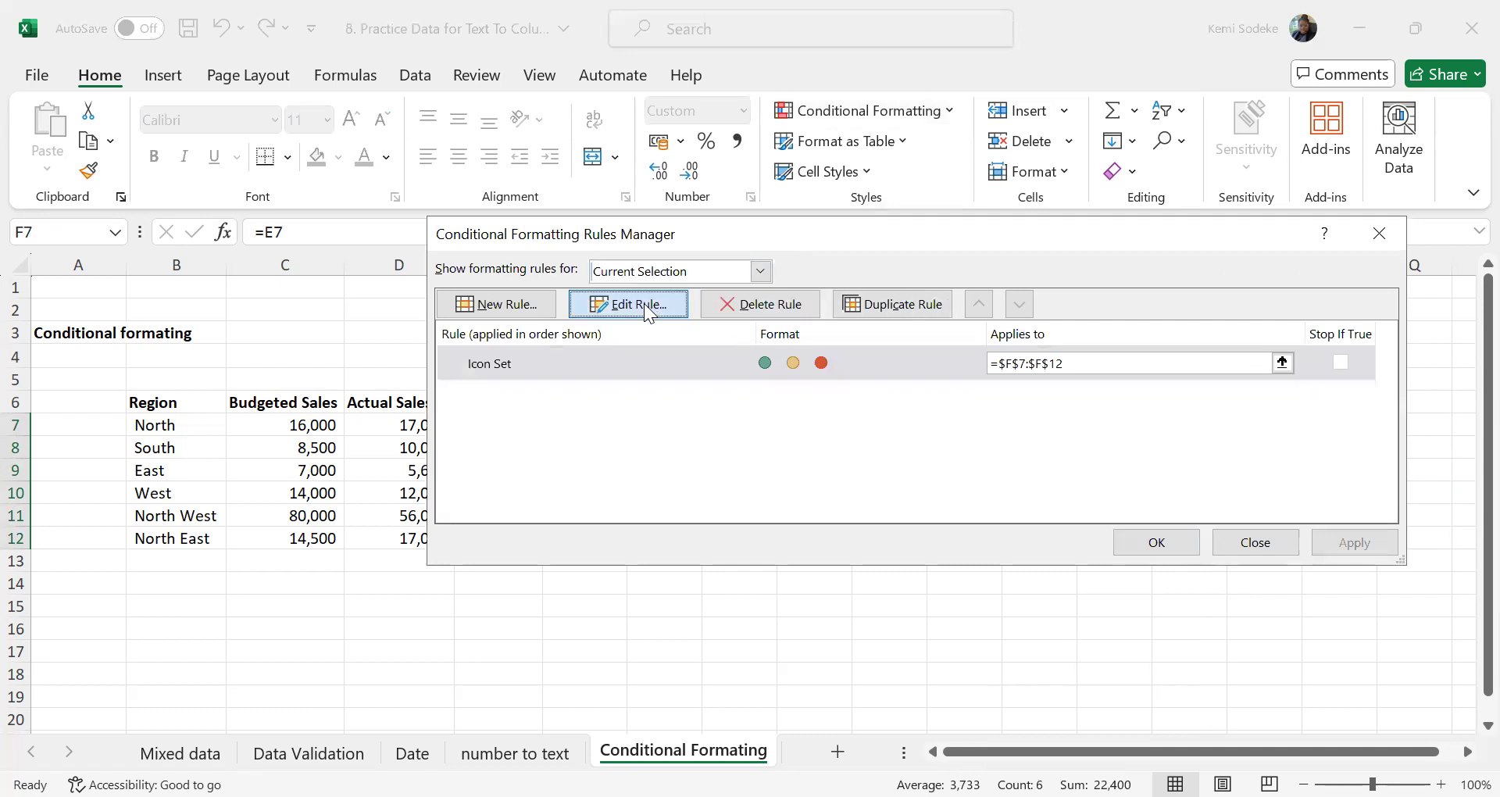
{"action": "left_click_drag", "start_coordinate": [992, 126], "coordinate": [1105, 124]}
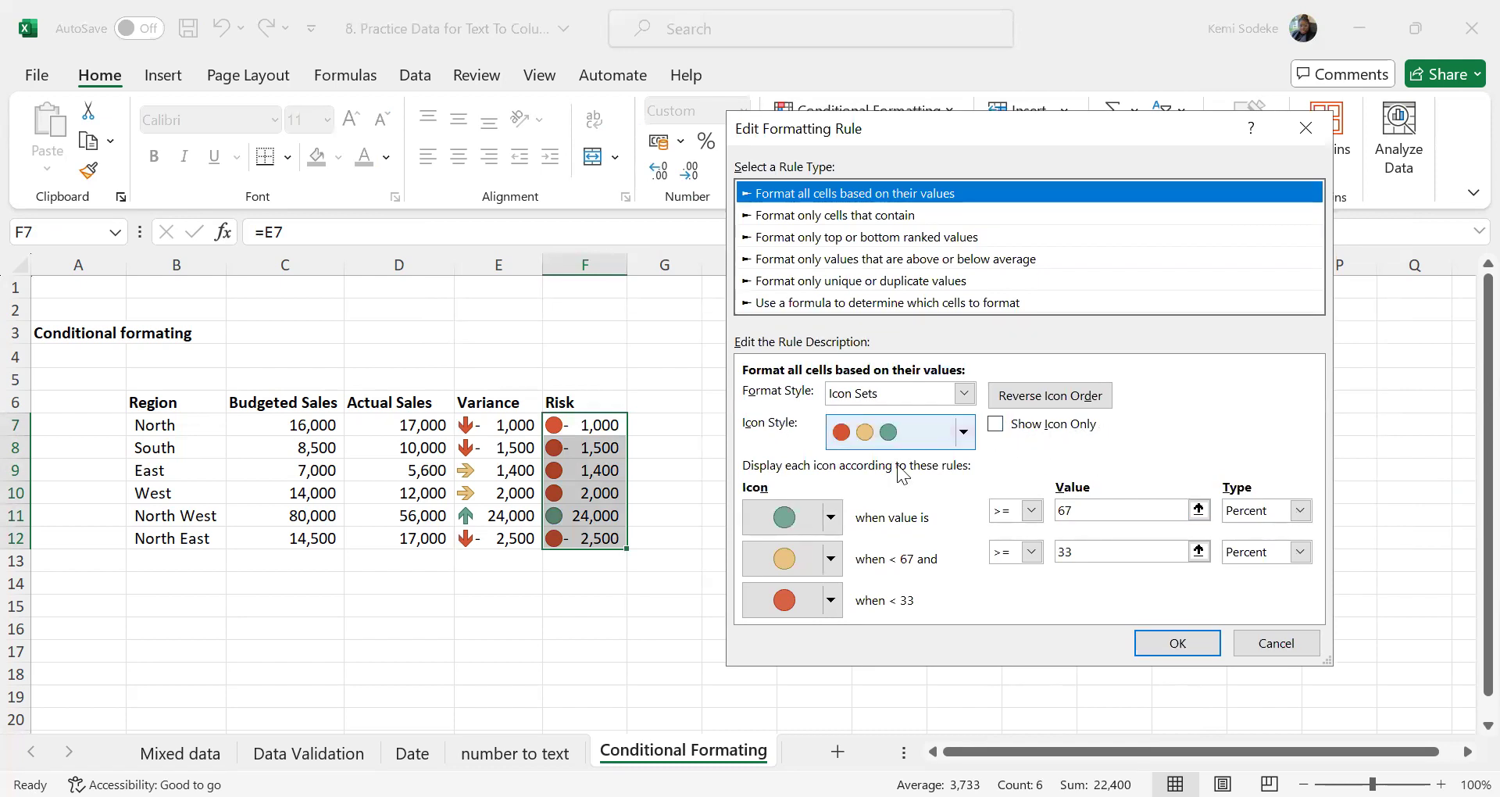
{"action": "left_click", "coordinate": [997, 426]}
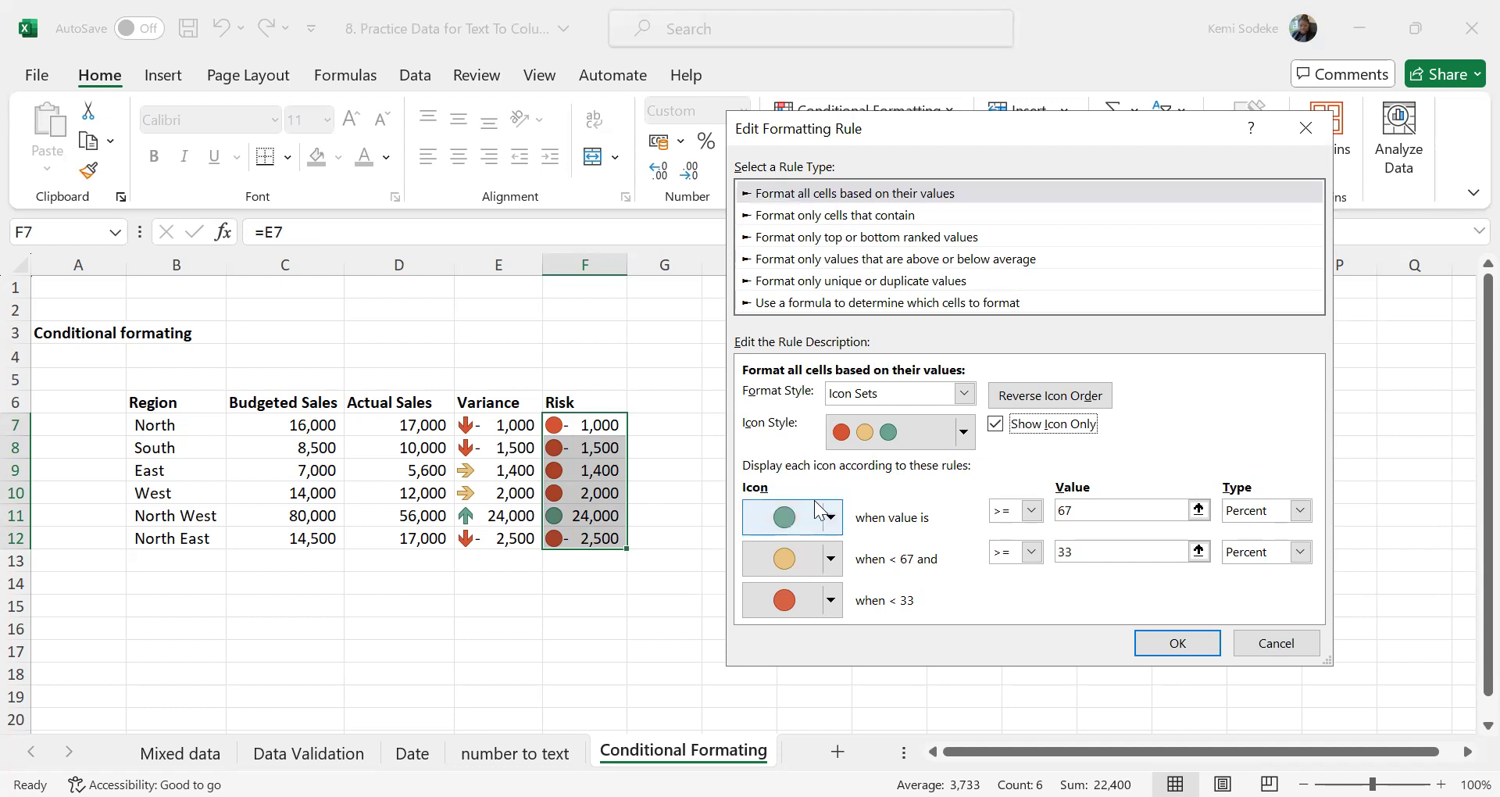
Set the green circle's threshold in the Risk rule to >= 20000 with type Number
{"action": "left_click", "coordinate": [1300, 511]}
{"action": "left_click", "coordinate": [1250, 530]}
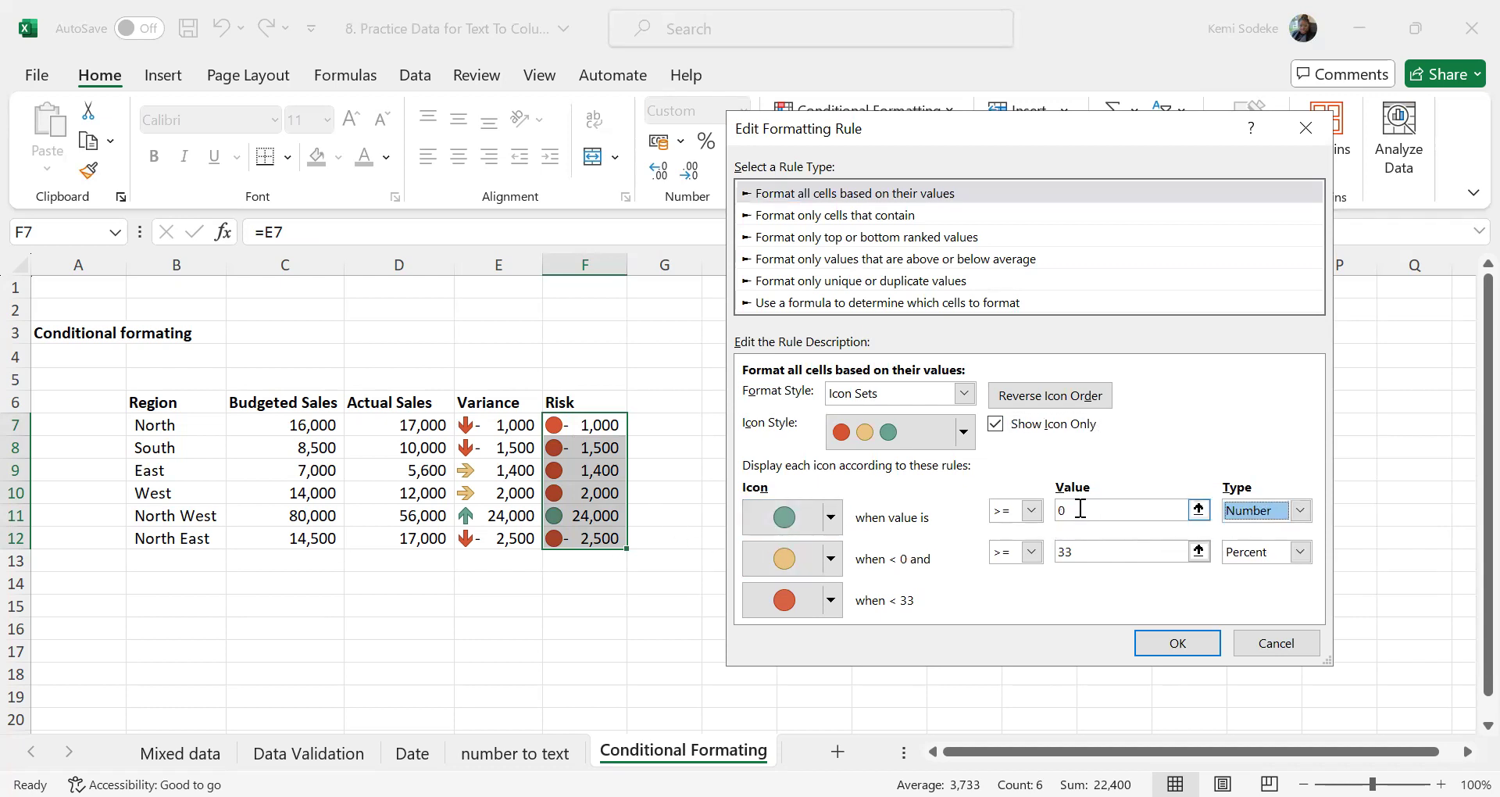
{"action": "left_click", "coordinate": [1080, 509]}
{"action": "key", "text": "BackSpace"}
{"action": "type", "text": "20000"}
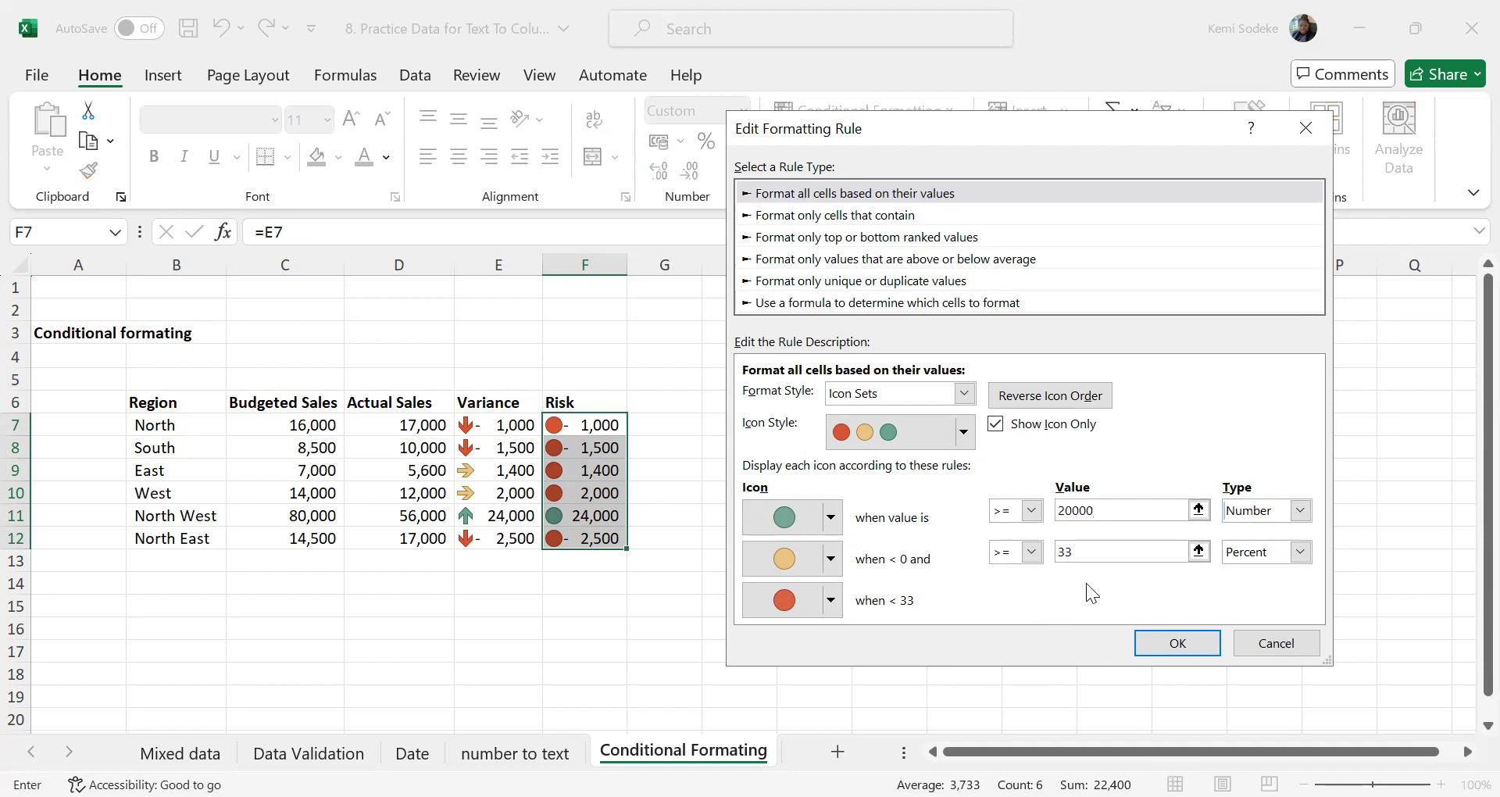
Set the yellow circle's threshold to >= 0 with type Number and apply the edited Risk rule to F7:F12
{"action": "left_click_drag", "start_coordinate": [1078, 552], "coordinate": [1035, 557]}
{"action": "type", "text": "0"}
{"action": "left_click", "coordinate": [1268, 553]}
{"action": "left_click", "coordinate": [1257, 571]}
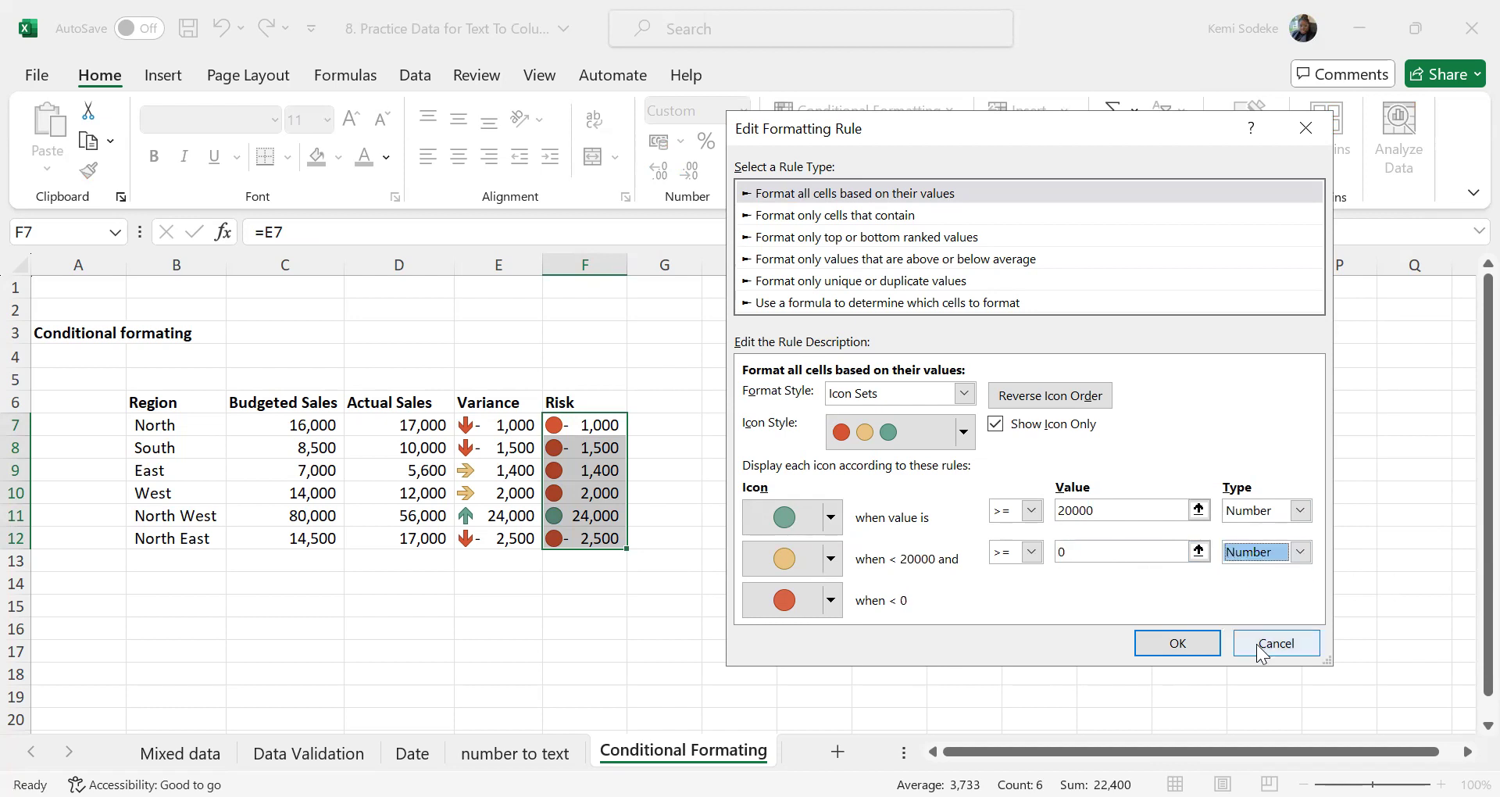
{"action": "left_click", "coordinate": [1178, 643]}
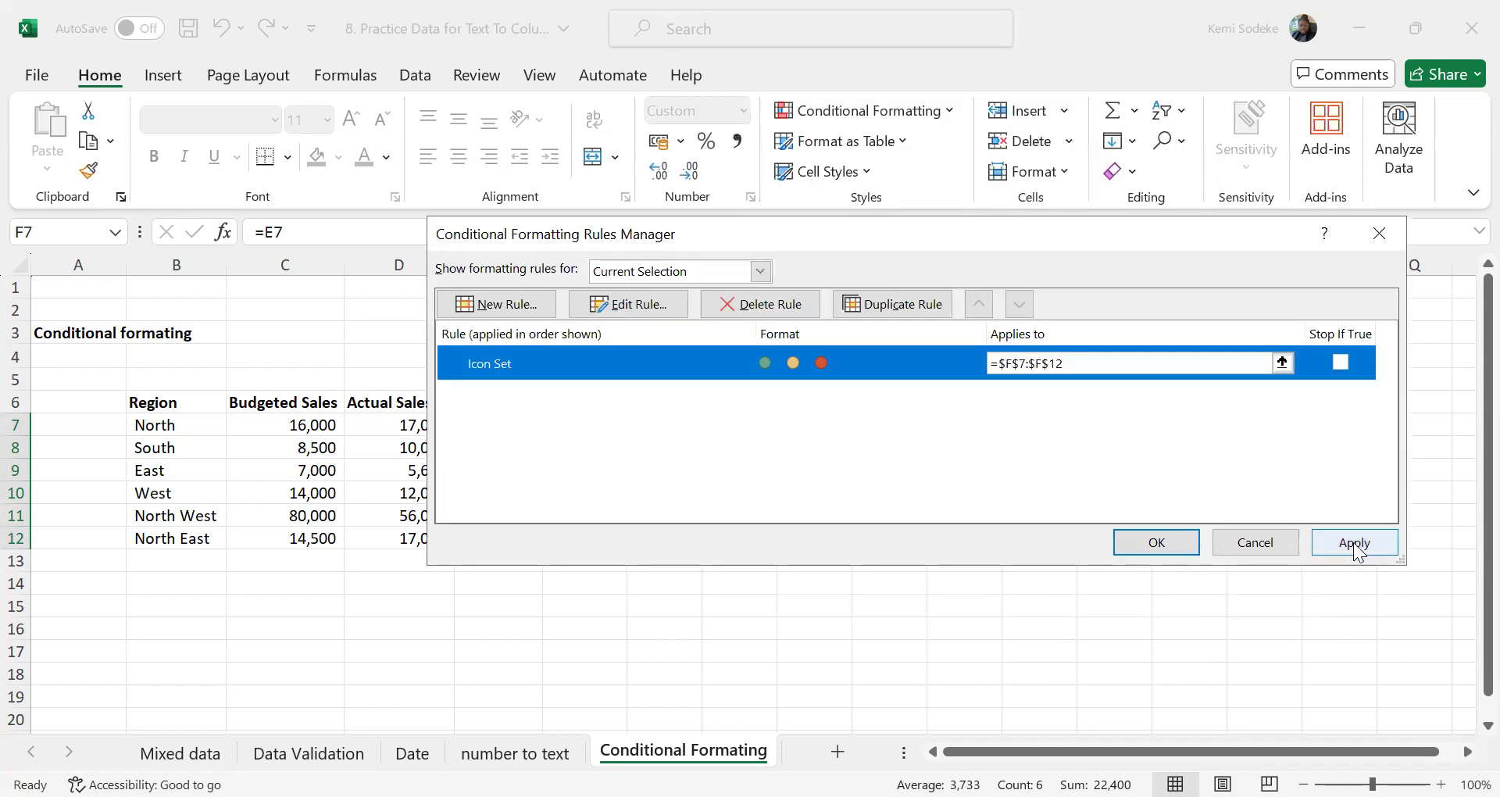
{"action": "left_click", "coordinate": [1356, 544]}
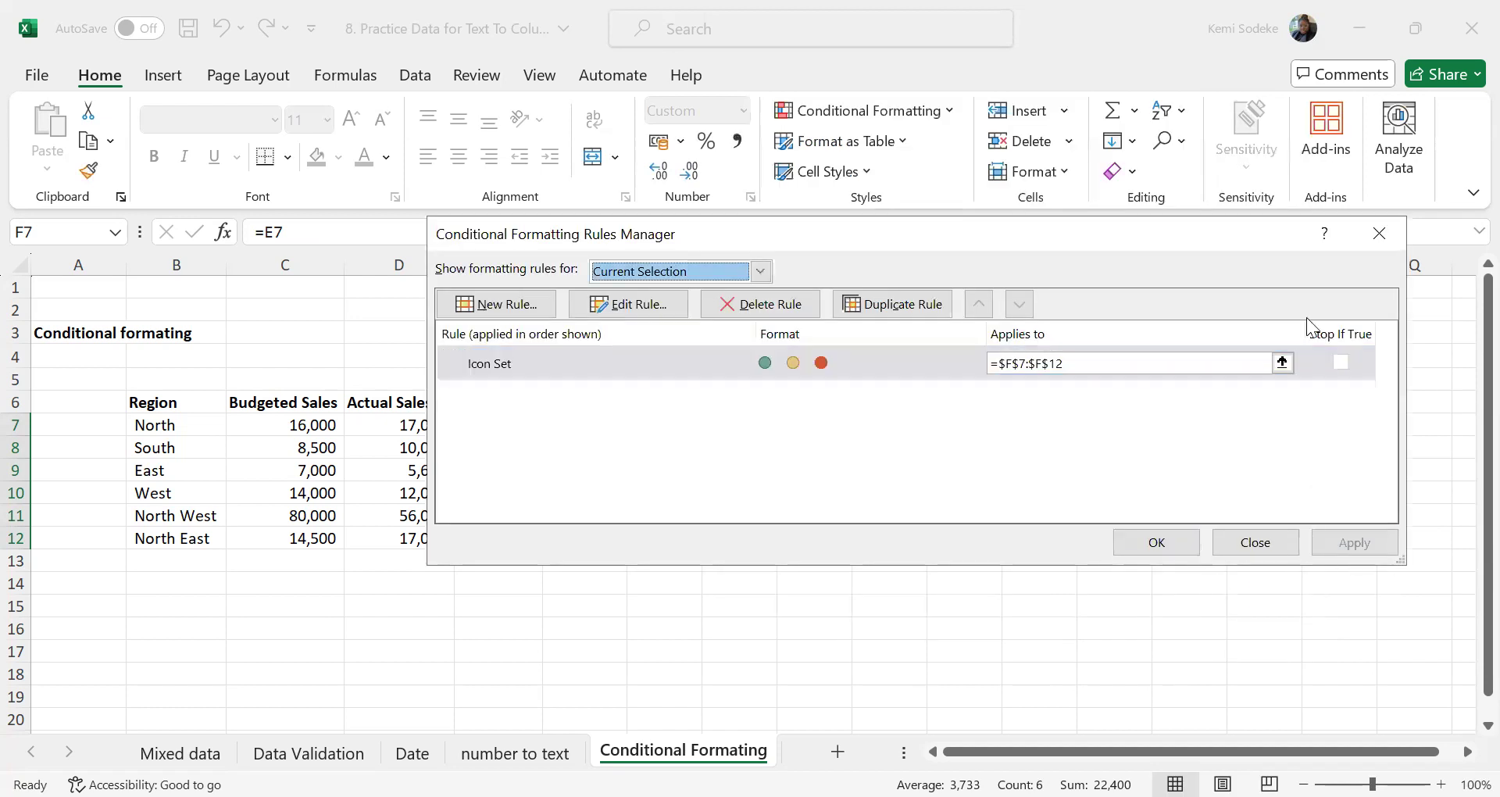
{"action": "left_click", "coordinate": [1251, 539]}
{"action": "left_click", "coordinate": [762, 673]}
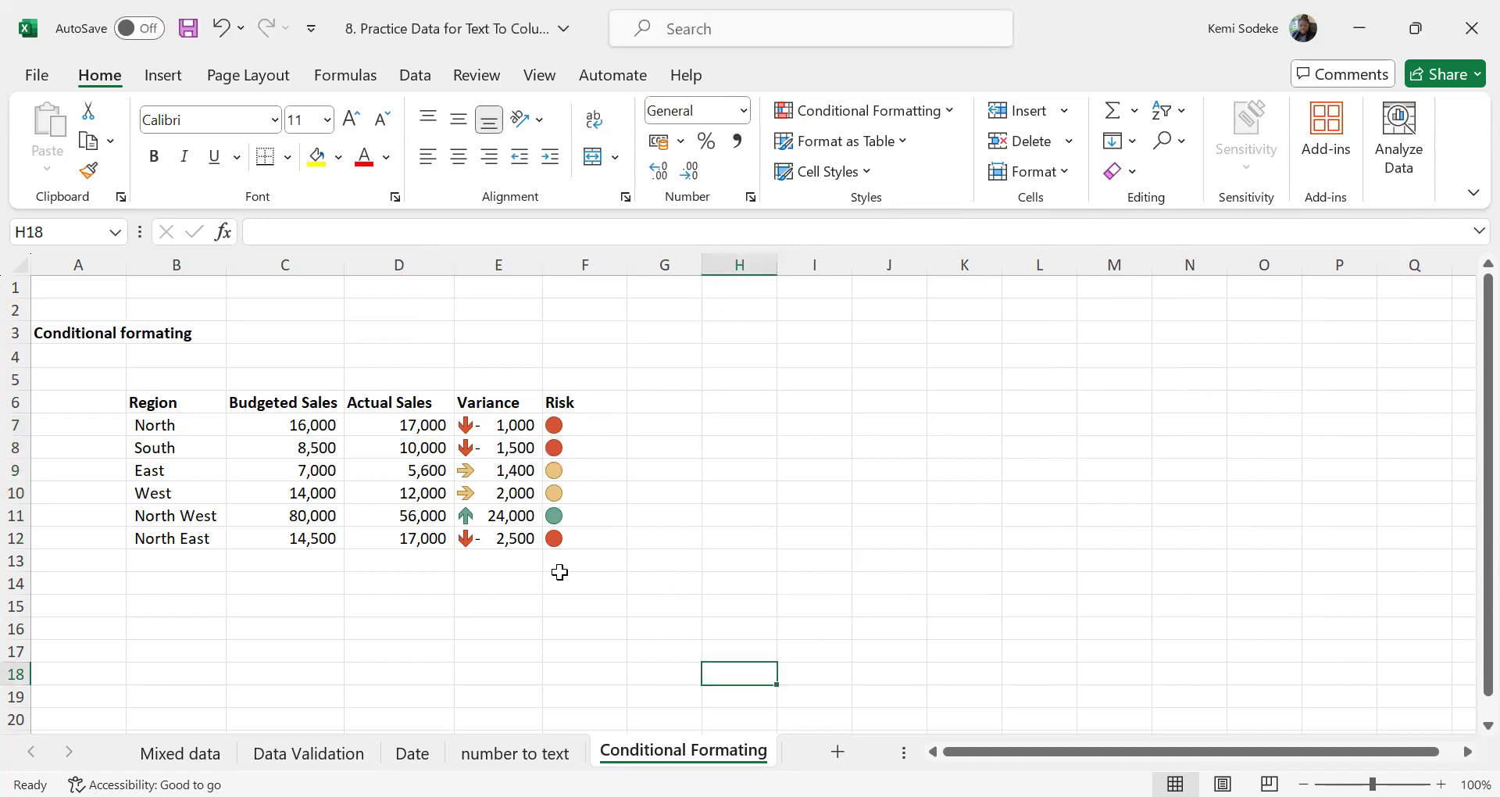
{"action": "left_click", "coordinate": [578, 426]}
{"action": "left_click", "coordinate": [547, 640]}
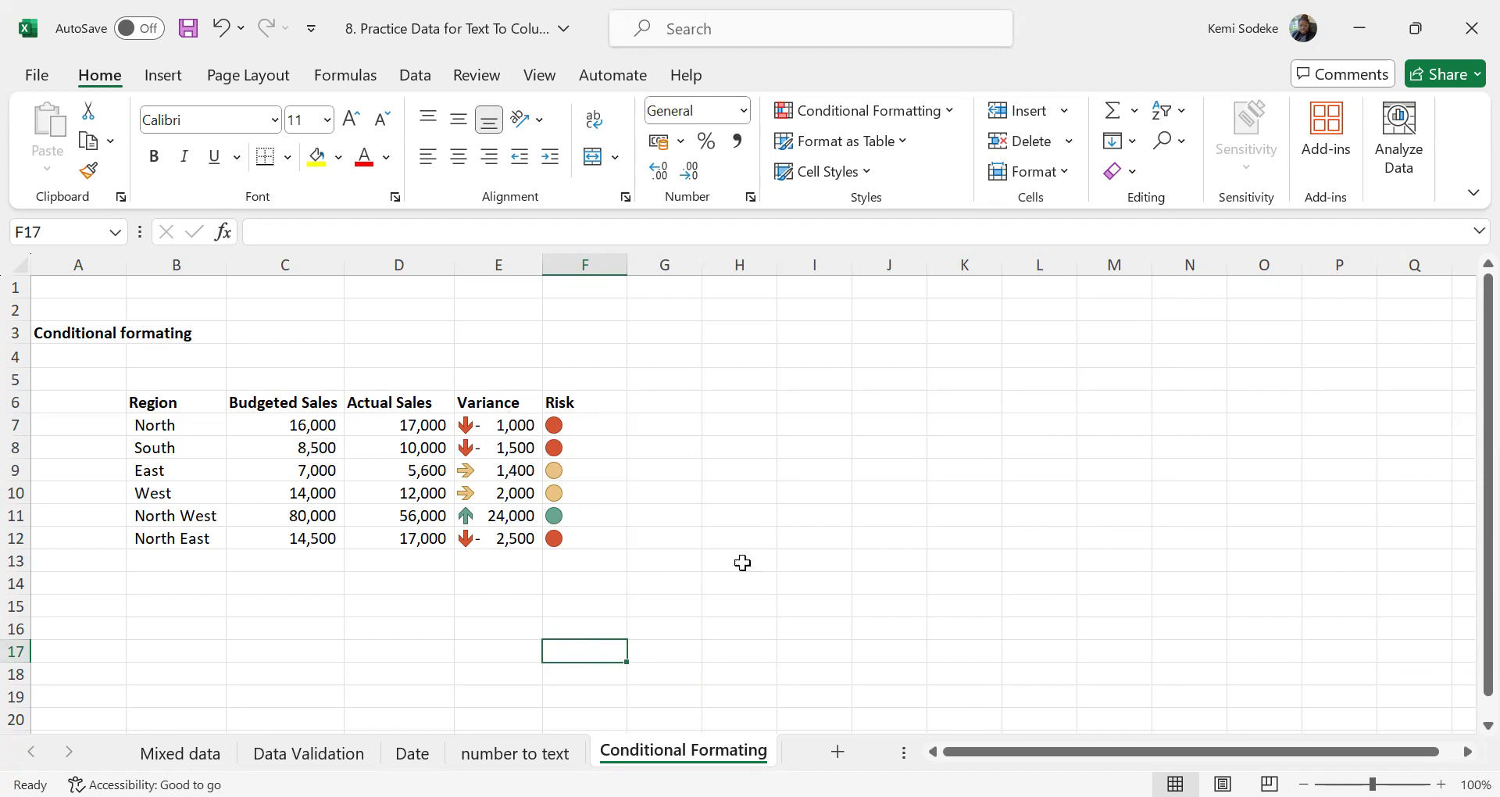
Edit the icon set rule on Variance cells E7:E12, changing the format style to Data Bar with the minimum type Lowest Value
{"action": "left_click_drag", "start_coordinate": [508, 425], "coordinate": [509, 537]}
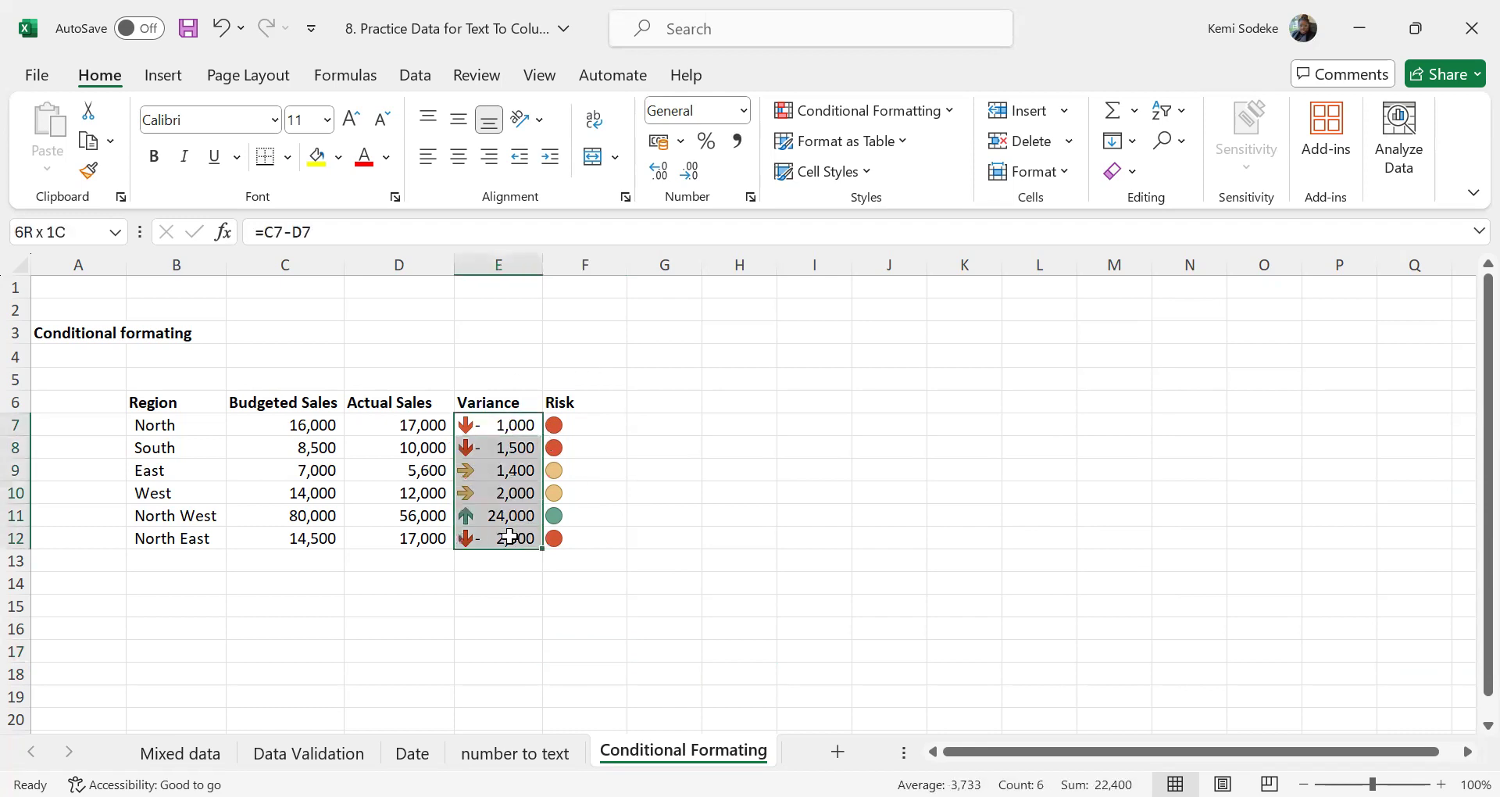
{"action": "left_click", "coordinate": [948, 111]}
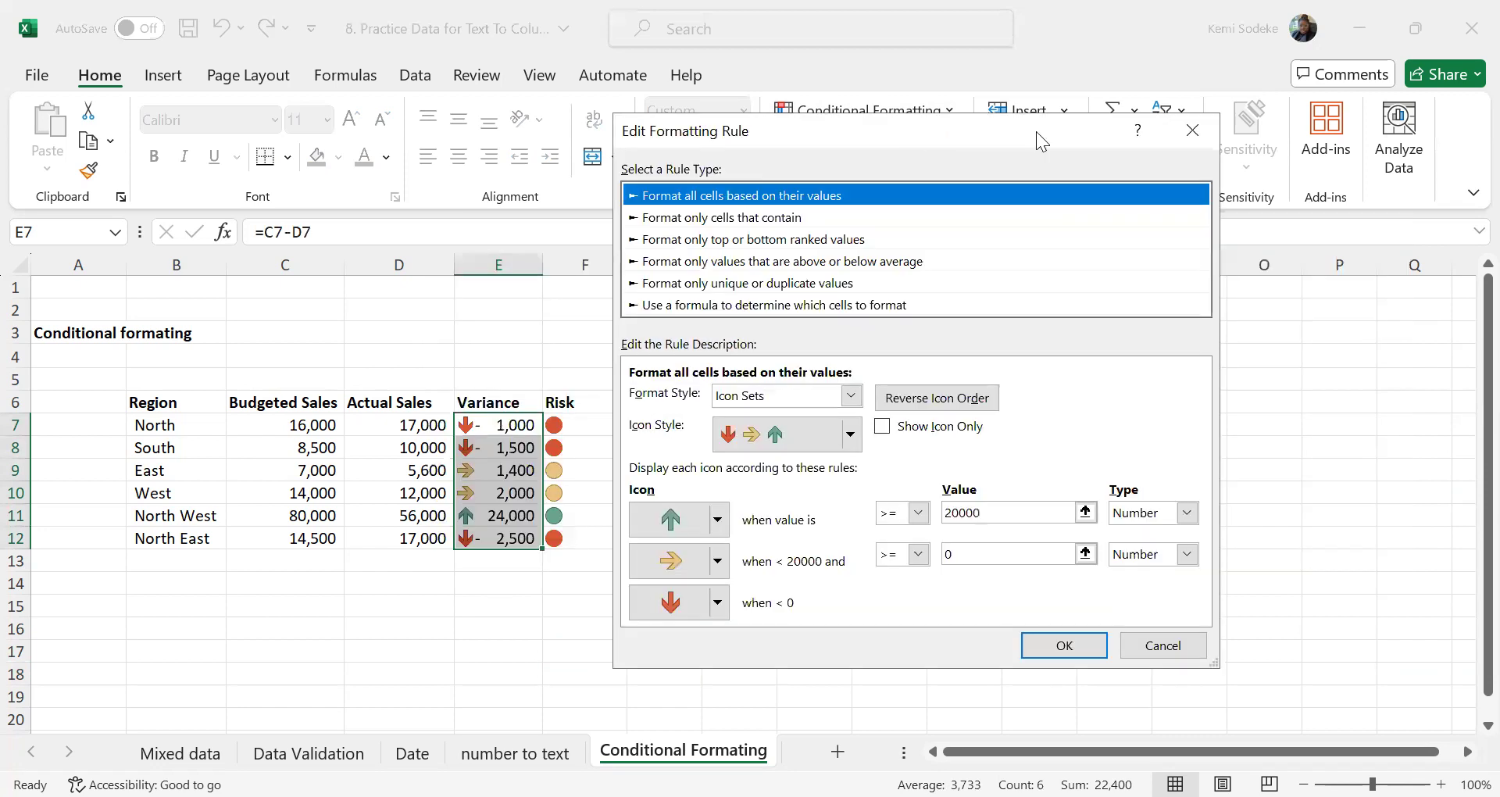
{"action": "left_click_drag", "start_coordinate": [1035, 131], "coordinate": [1166, 129]}
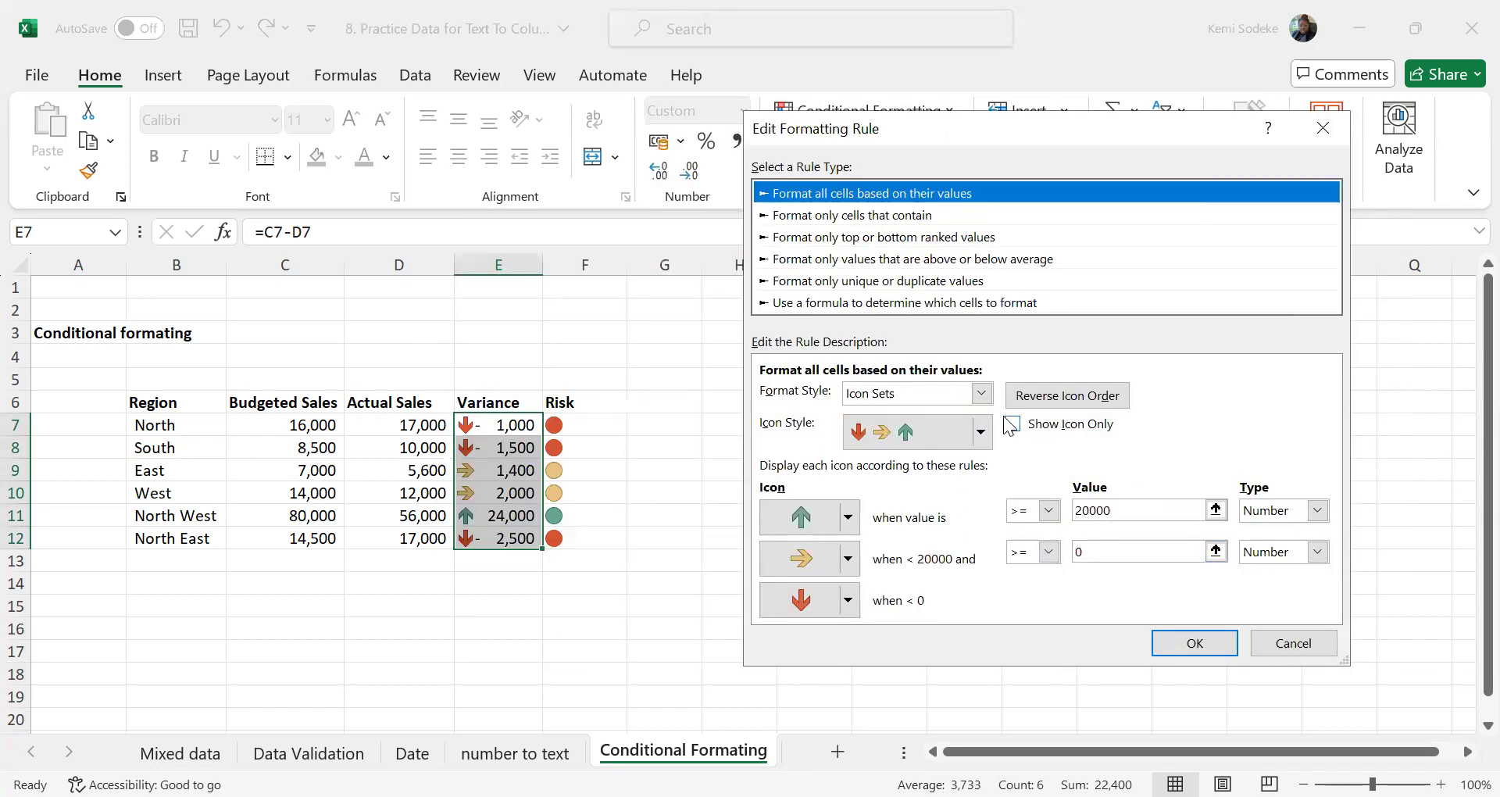
{"action": "left_click", "coordinate": [981, 393]}
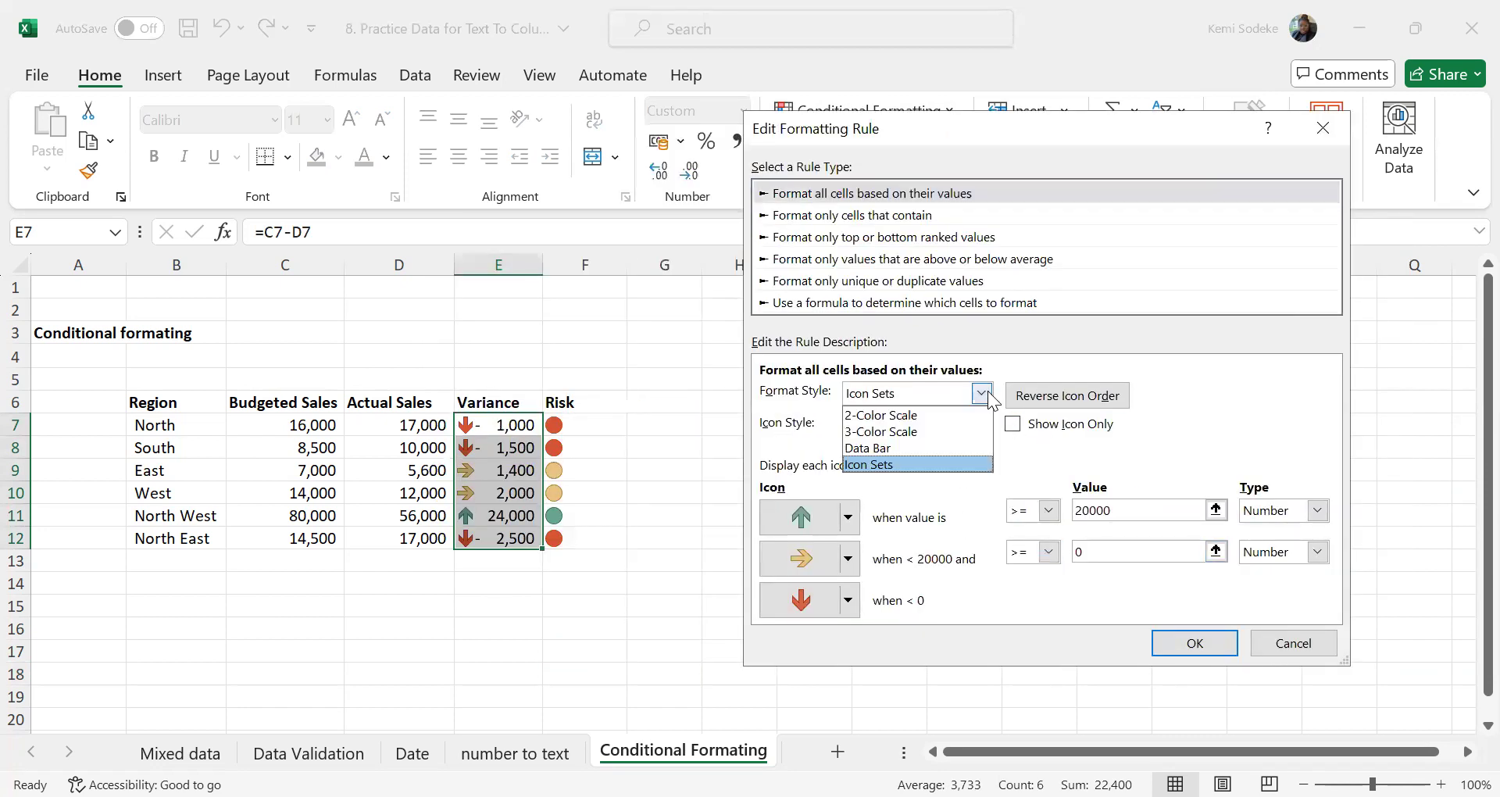
{"action": "left_click", "coordinate": [891, 447]}
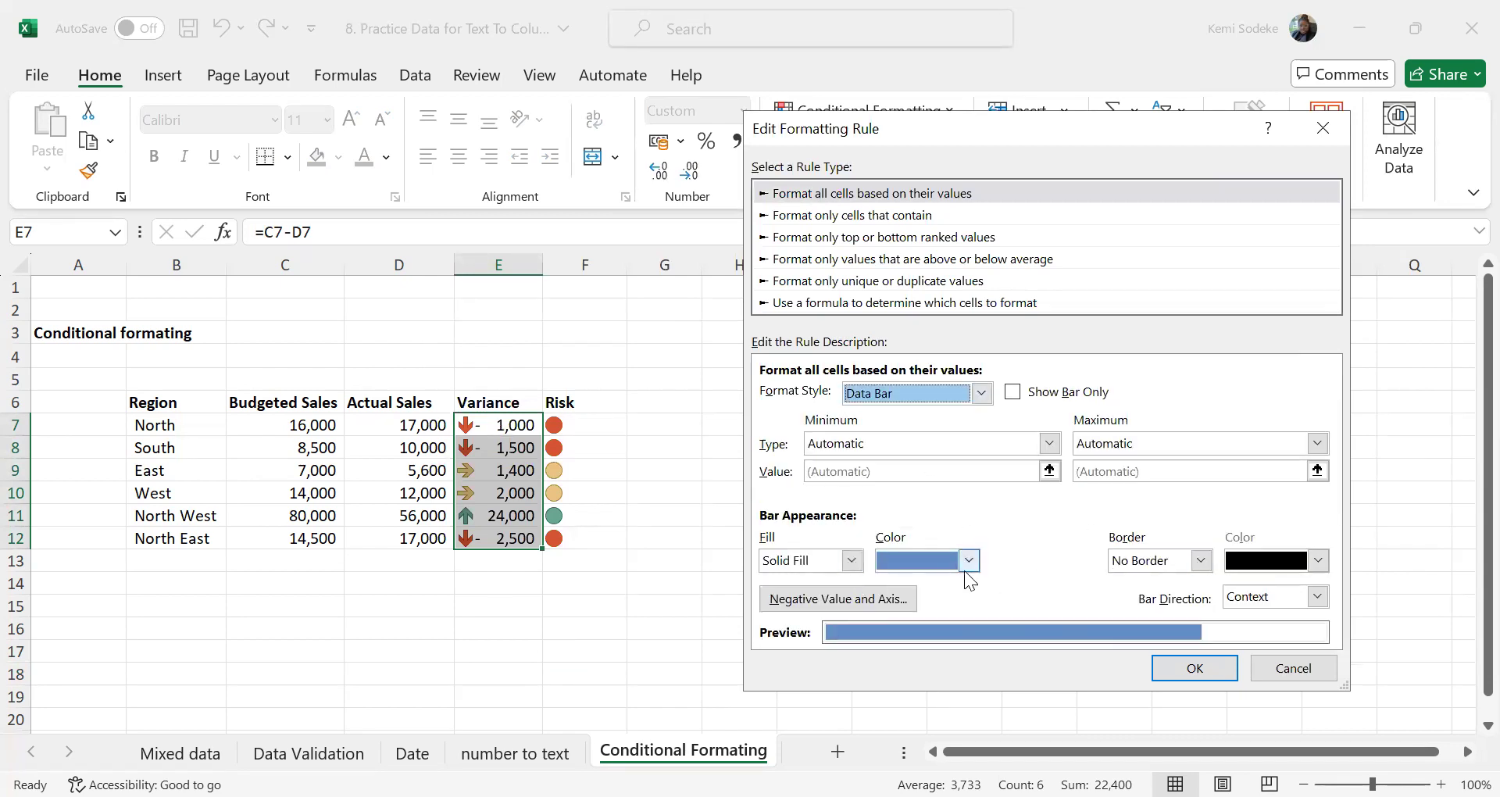
{"action": "left_click", "coordinate": [1048, 443]}
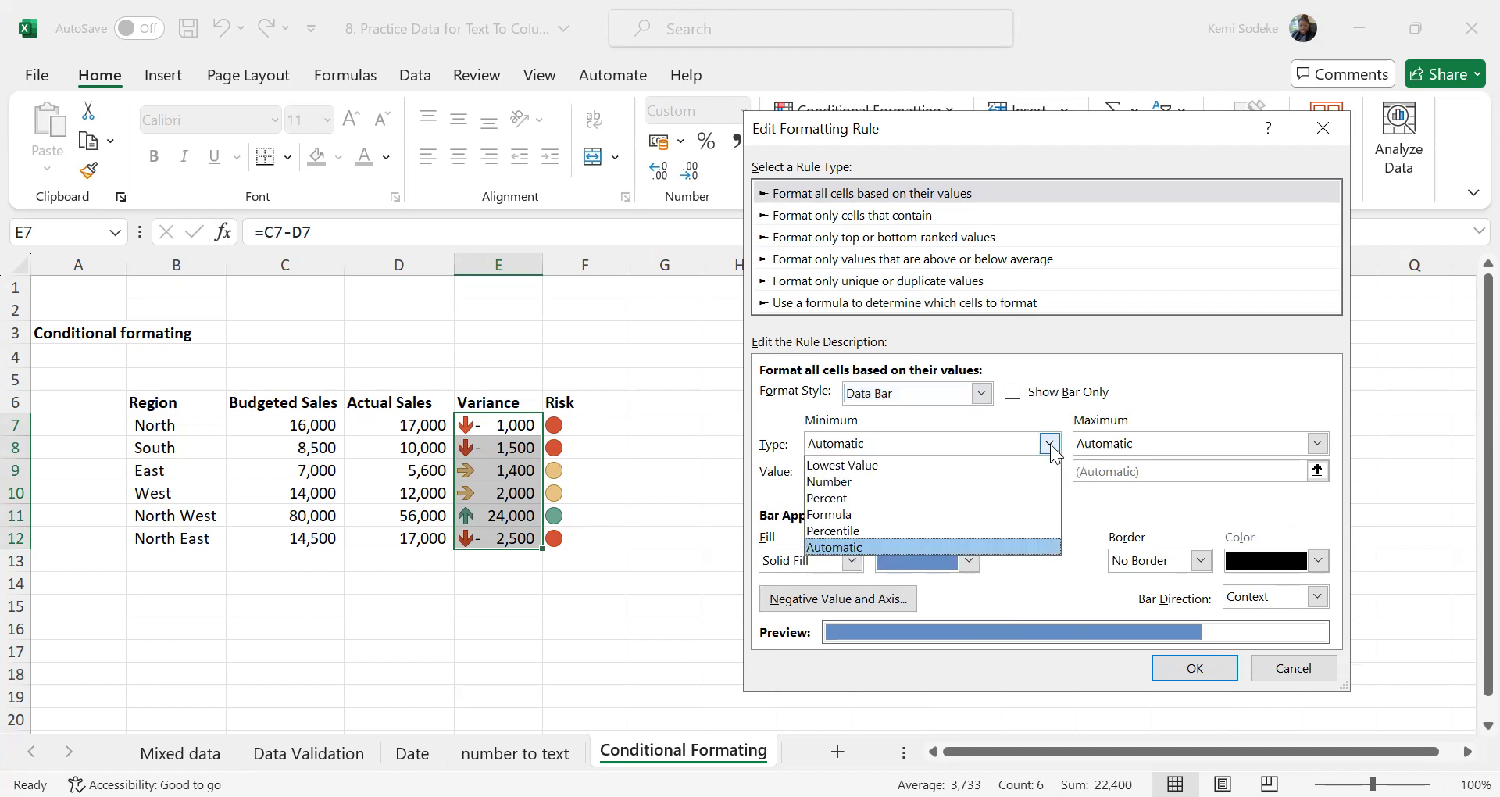
{"action": "left_click", "coordinate": [887, 465]}
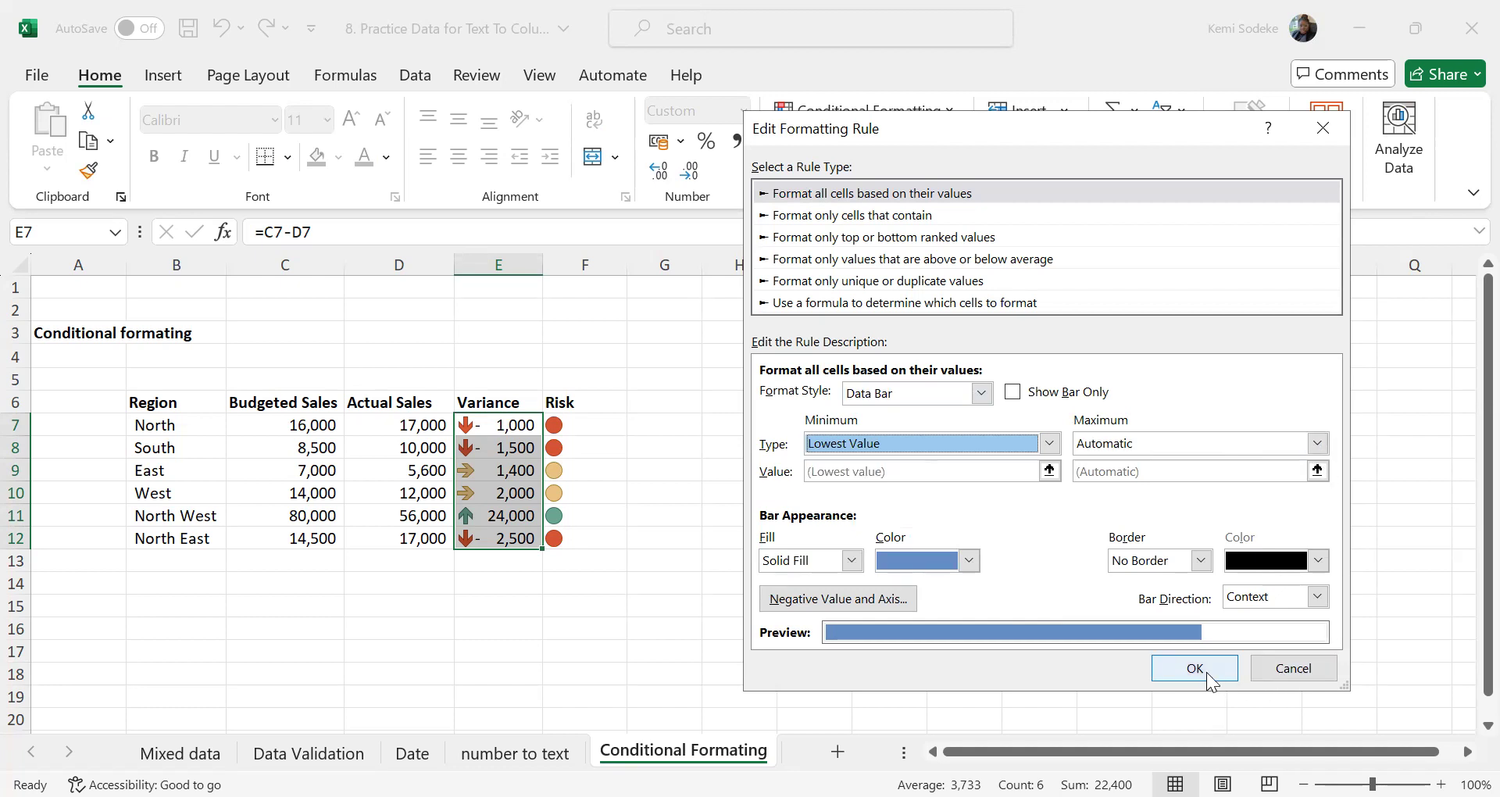
Set the Variance data bar fill color to light gold and apply the edited rule to E7:E12
{"action": "left_click", "coordinate": [968, 561]}
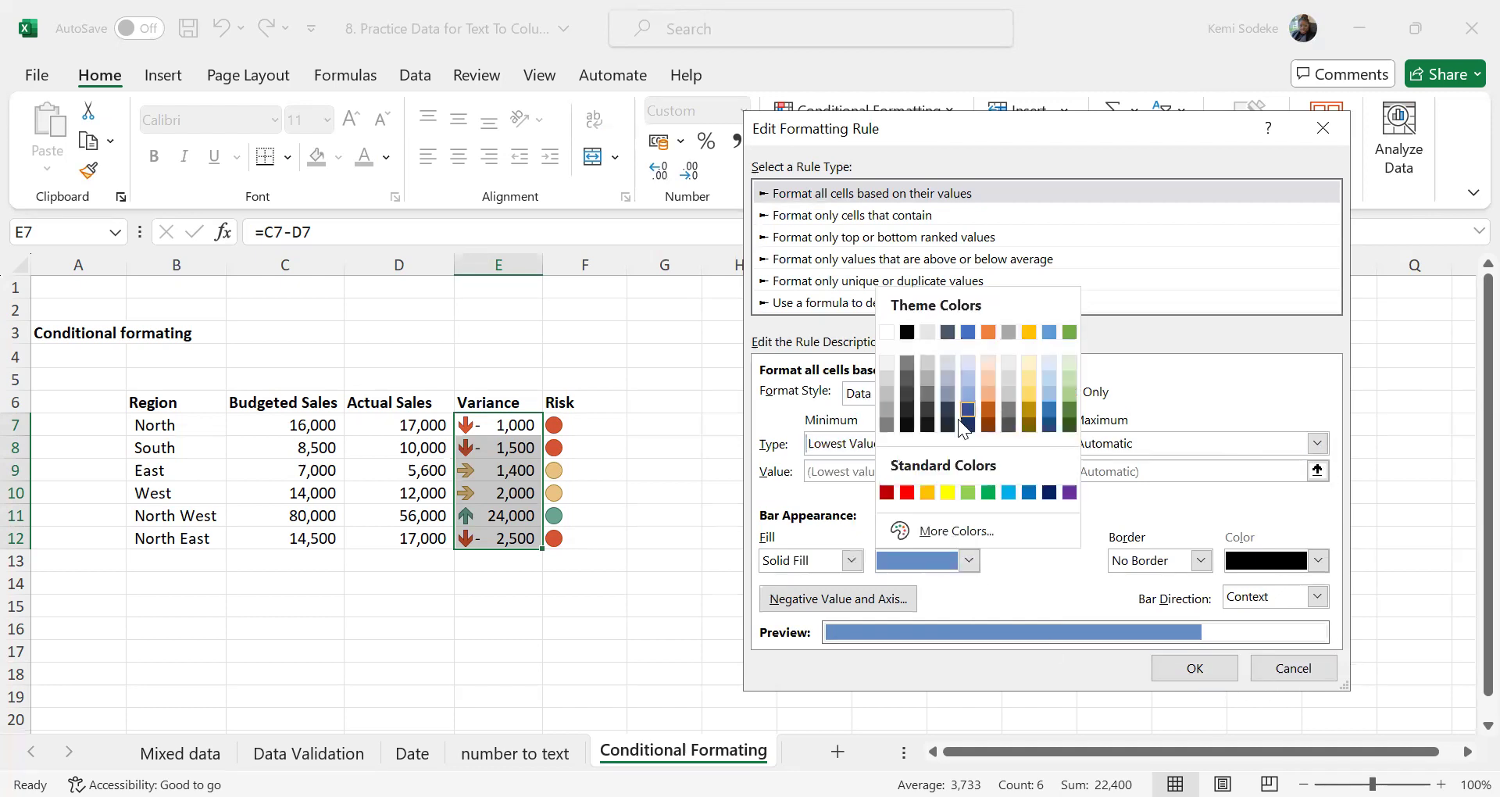
{"action": "left_click", "coordinate": [1027, 376]}
{"action": "left_click", "coordinate": [1193, 669]}
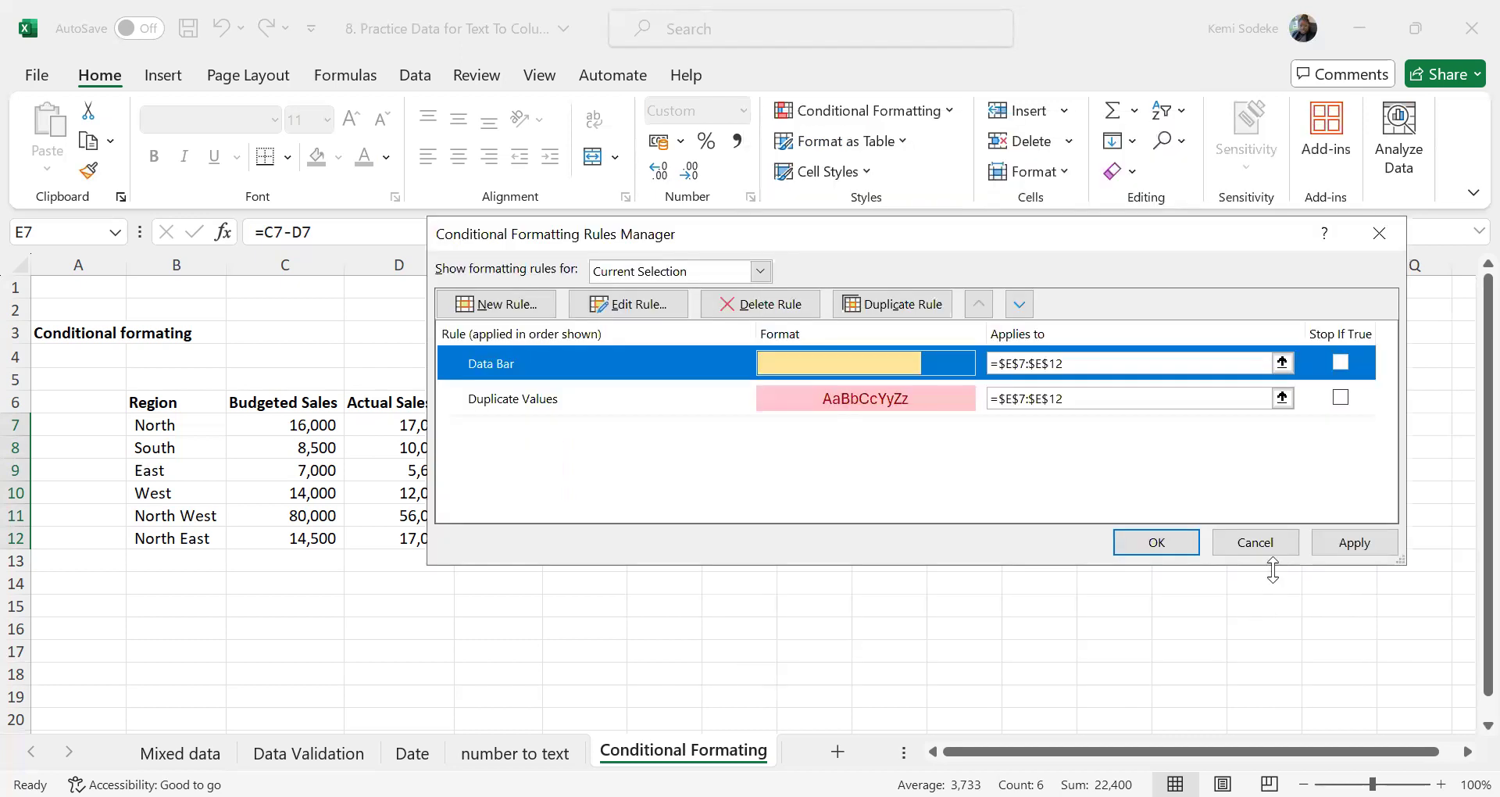
{"action": "left_click", "coordinate": [1349, 542]}
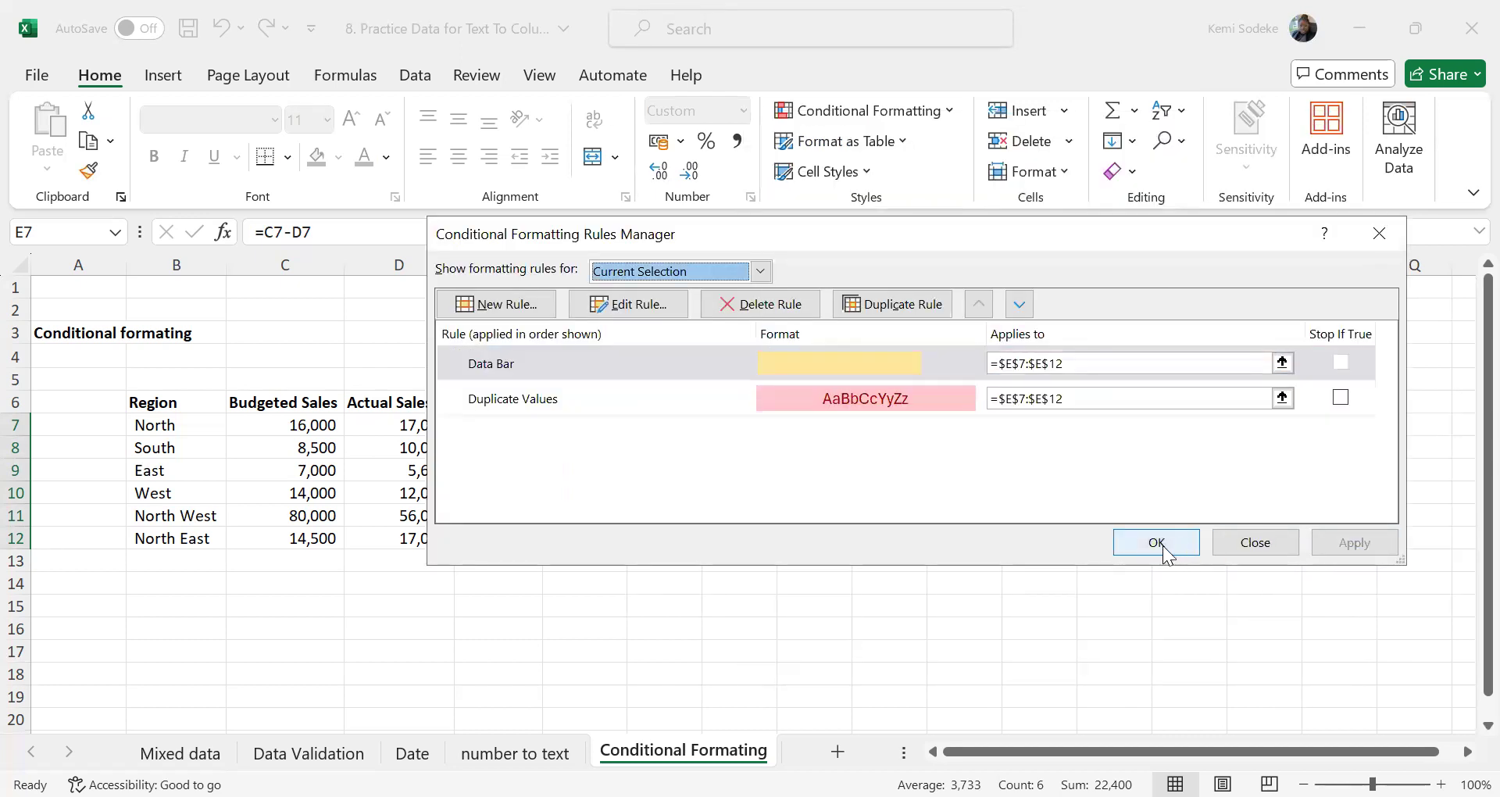
{"action": "left_click", "coordinate": [1248, 539]}
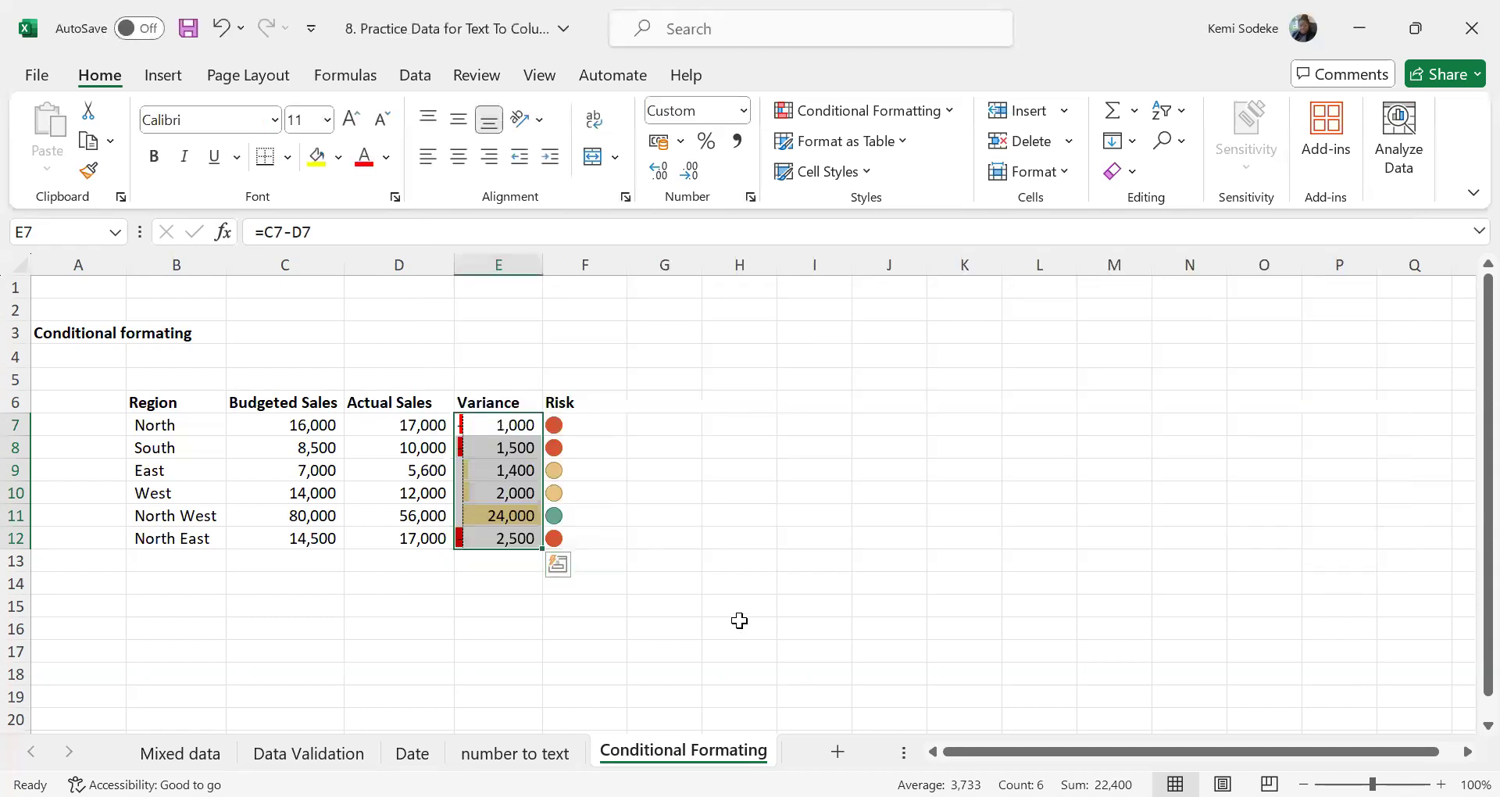
{"action": "left_click", "coordinate": [739, 620]}
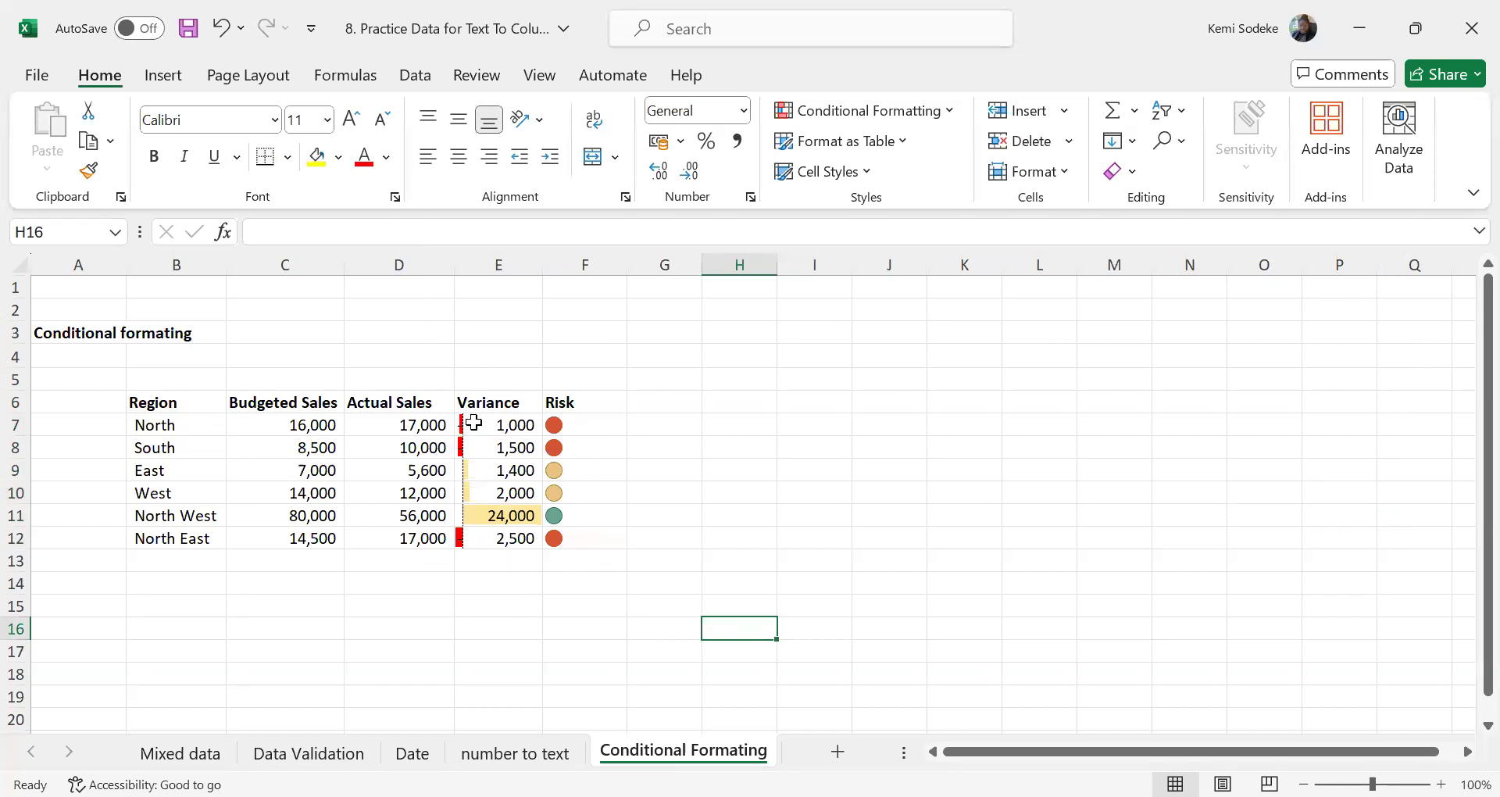
{"action": "left_click_drag", "start_coordinate": [492, 425], "coordinate": [492, 543]}
{"action": "left_click", "coordinate": [516, 625]}
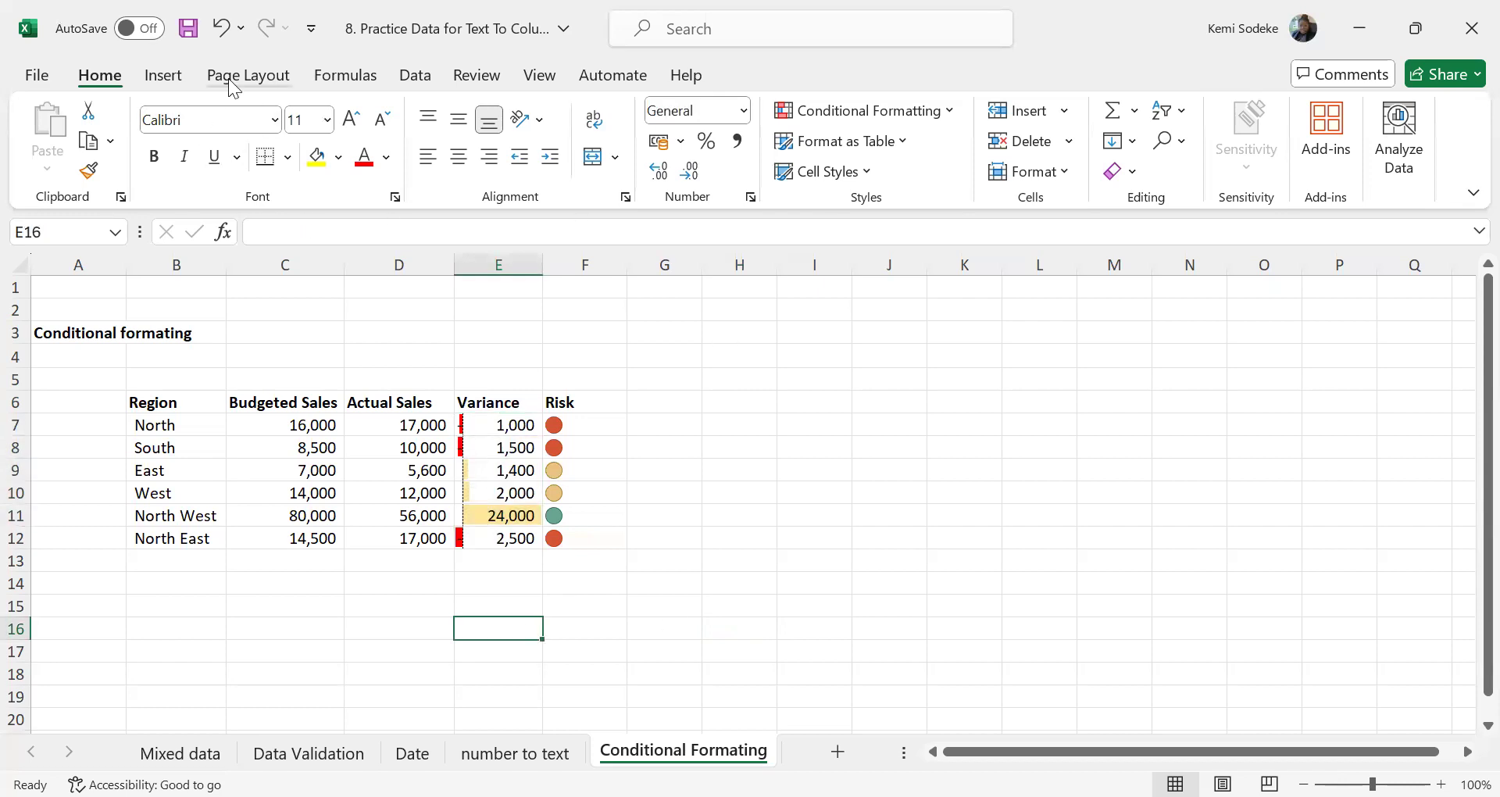
Undo the Variance data bar edit and the Risk column's icon set formatting
{"action": "left_click", "coordinate": [222, 32]}
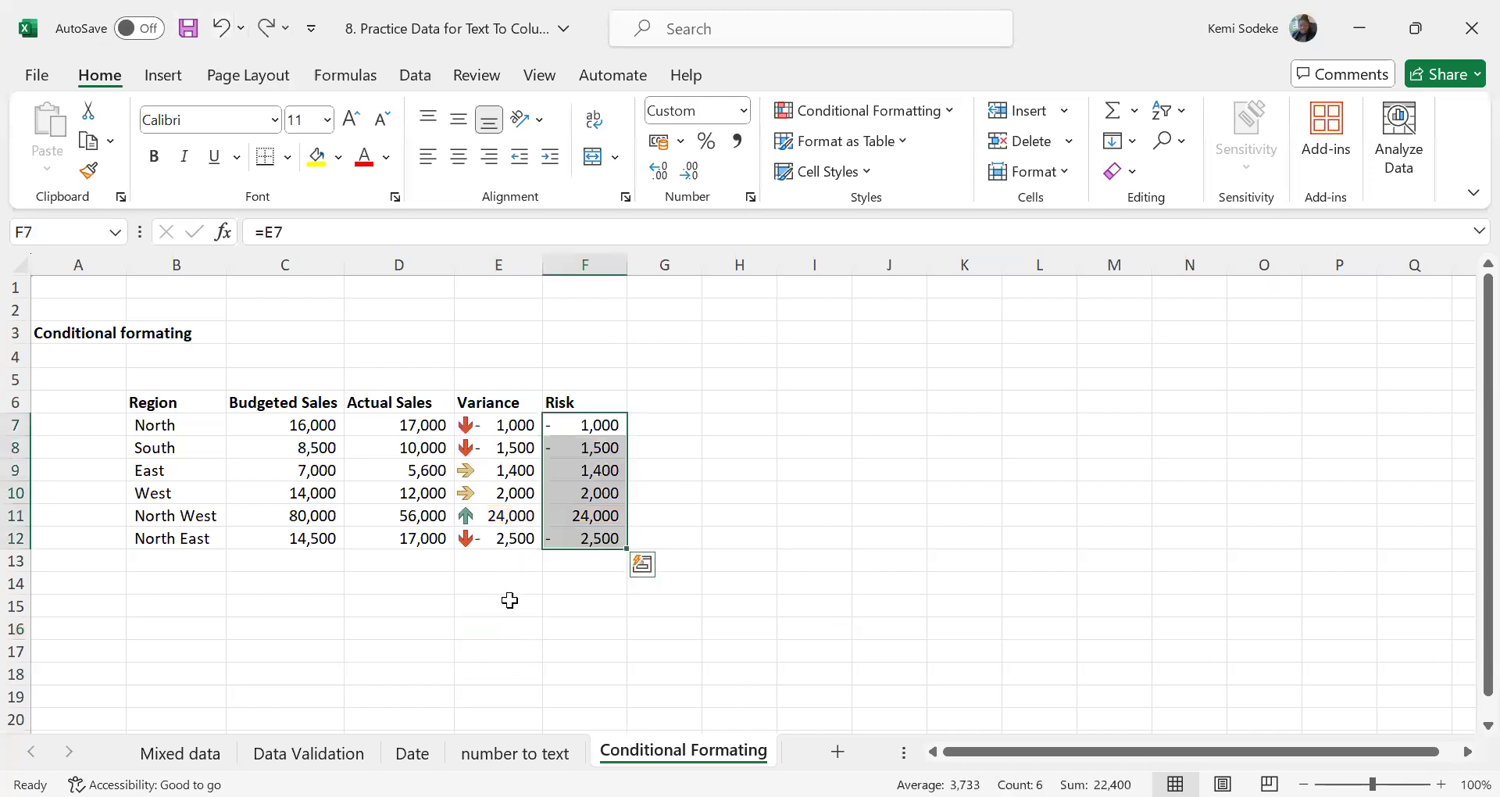
{"action": "left_click", "coordinate": [509, 603]}
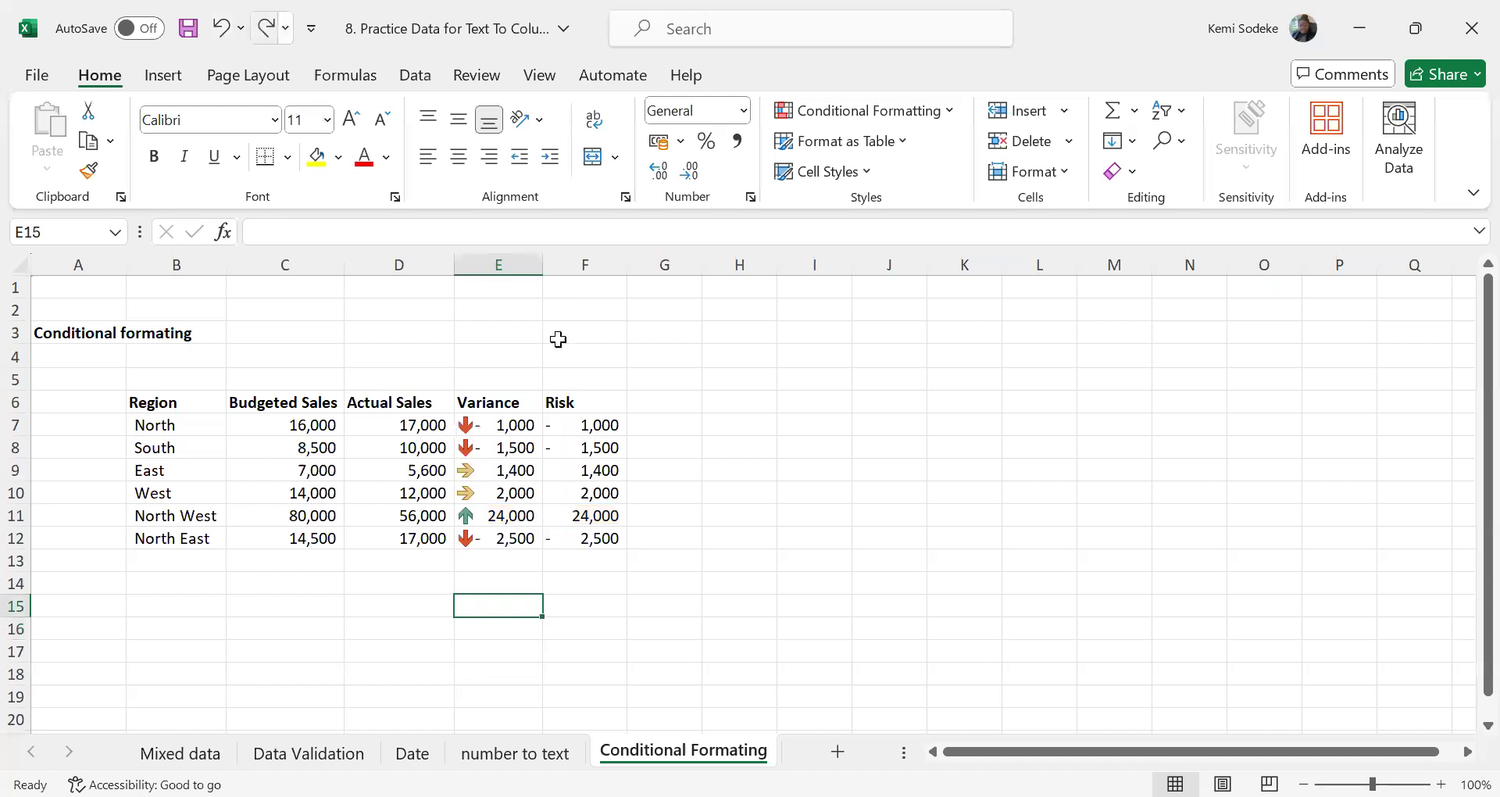
{"action": "left_click", "coordinate": [598, 426]}
{"action": "left_click_drag", "start_coordinate": [598, 538], "coordinate": [598, 537]}
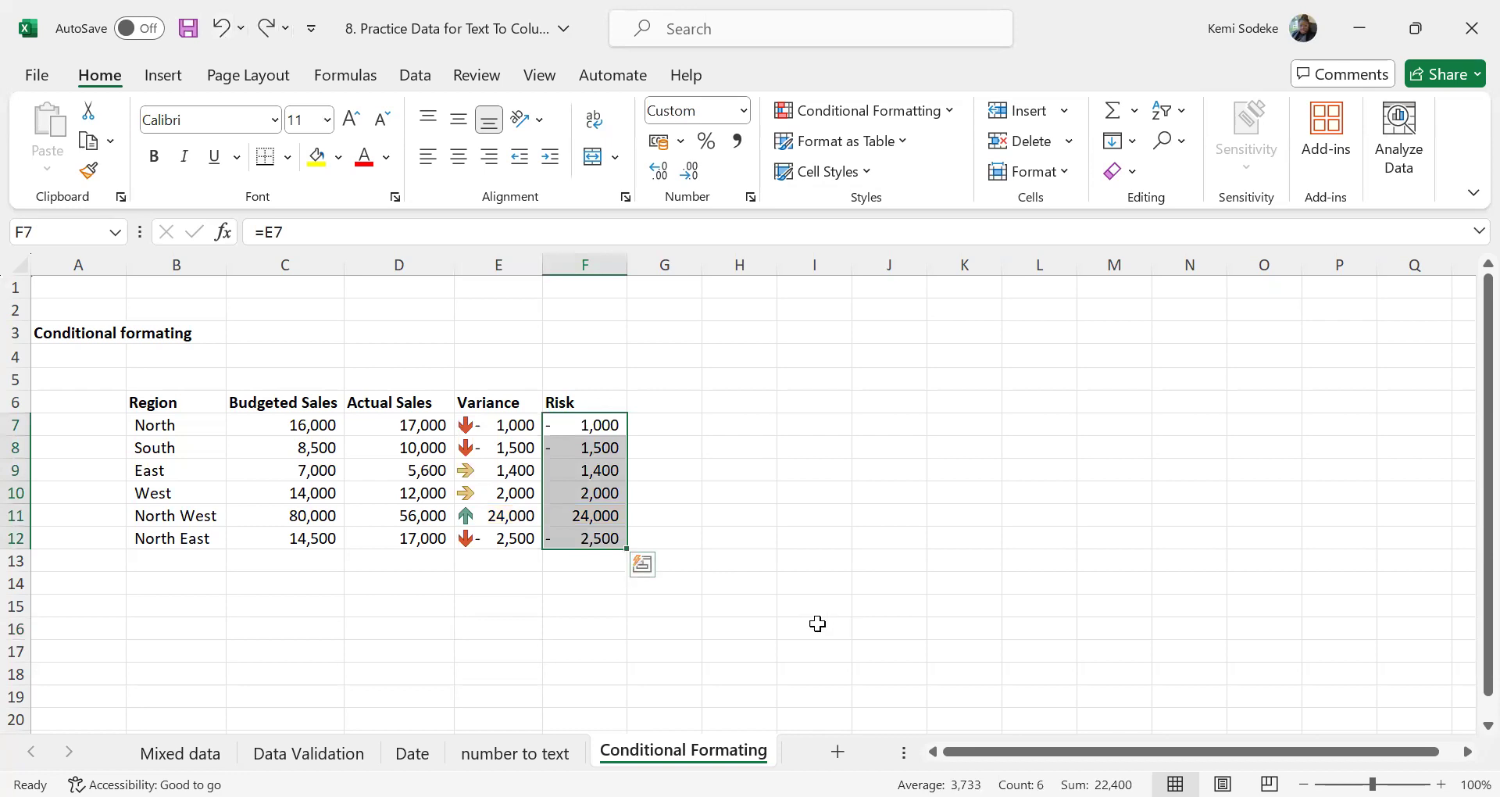
{"action": "left_click", "coordinate": [837, 500]}
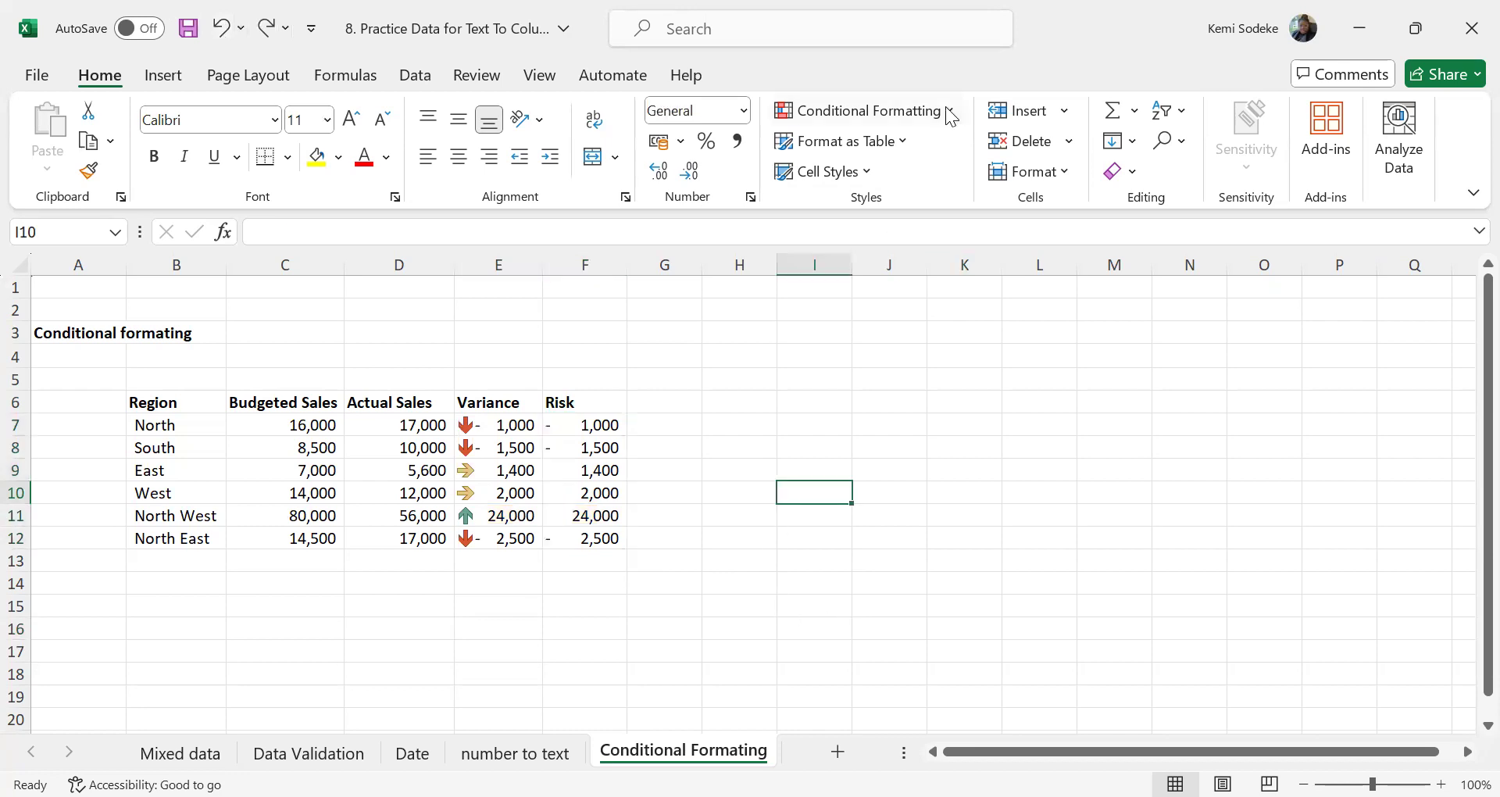
Clear the conditional formatting rules from only the selected Variance cells E7:E12
{"action": "left_click", "coordinate": [950, 111]}
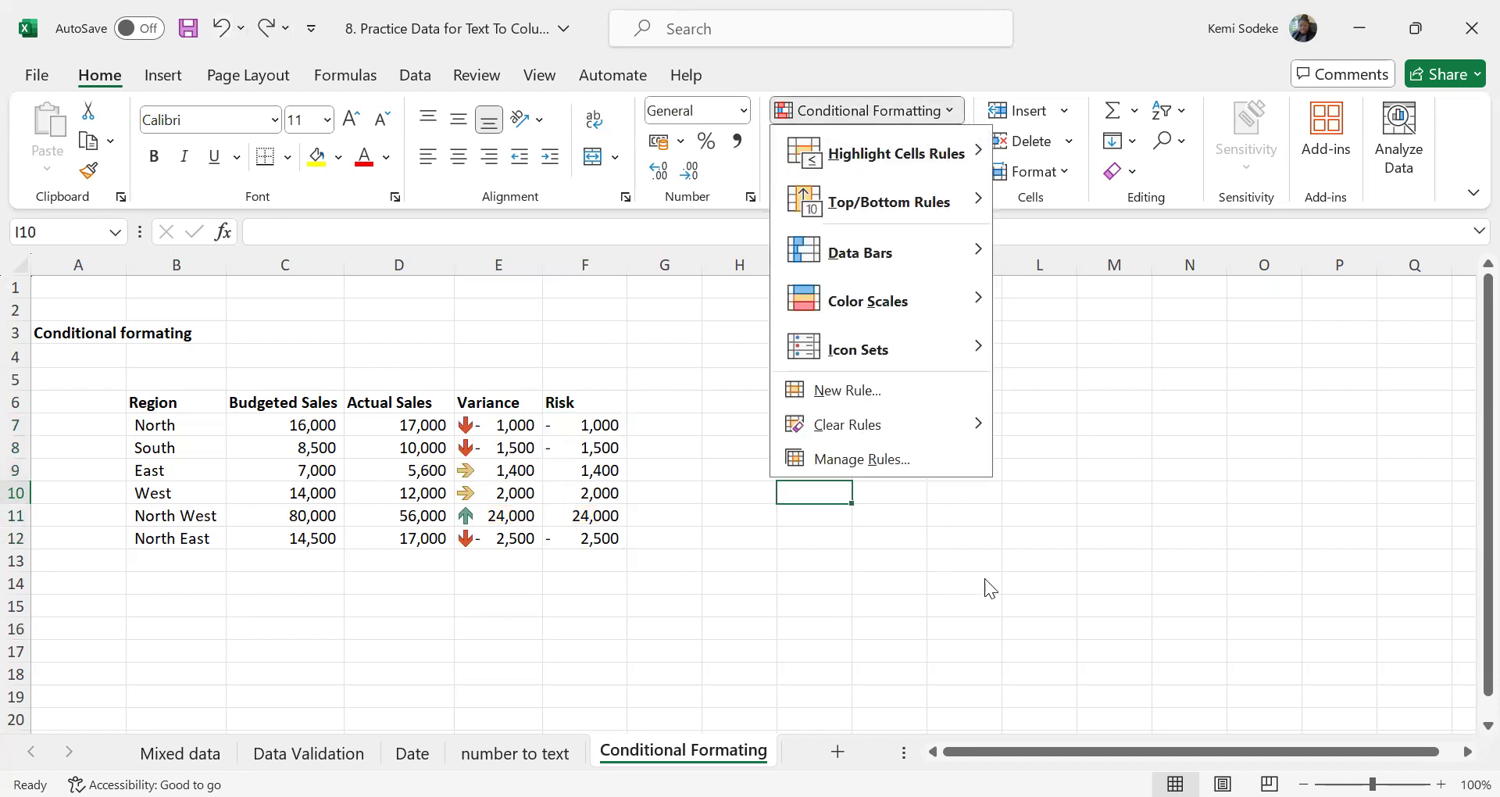
{"action": "left_click", "coordinate": [500, 427]}
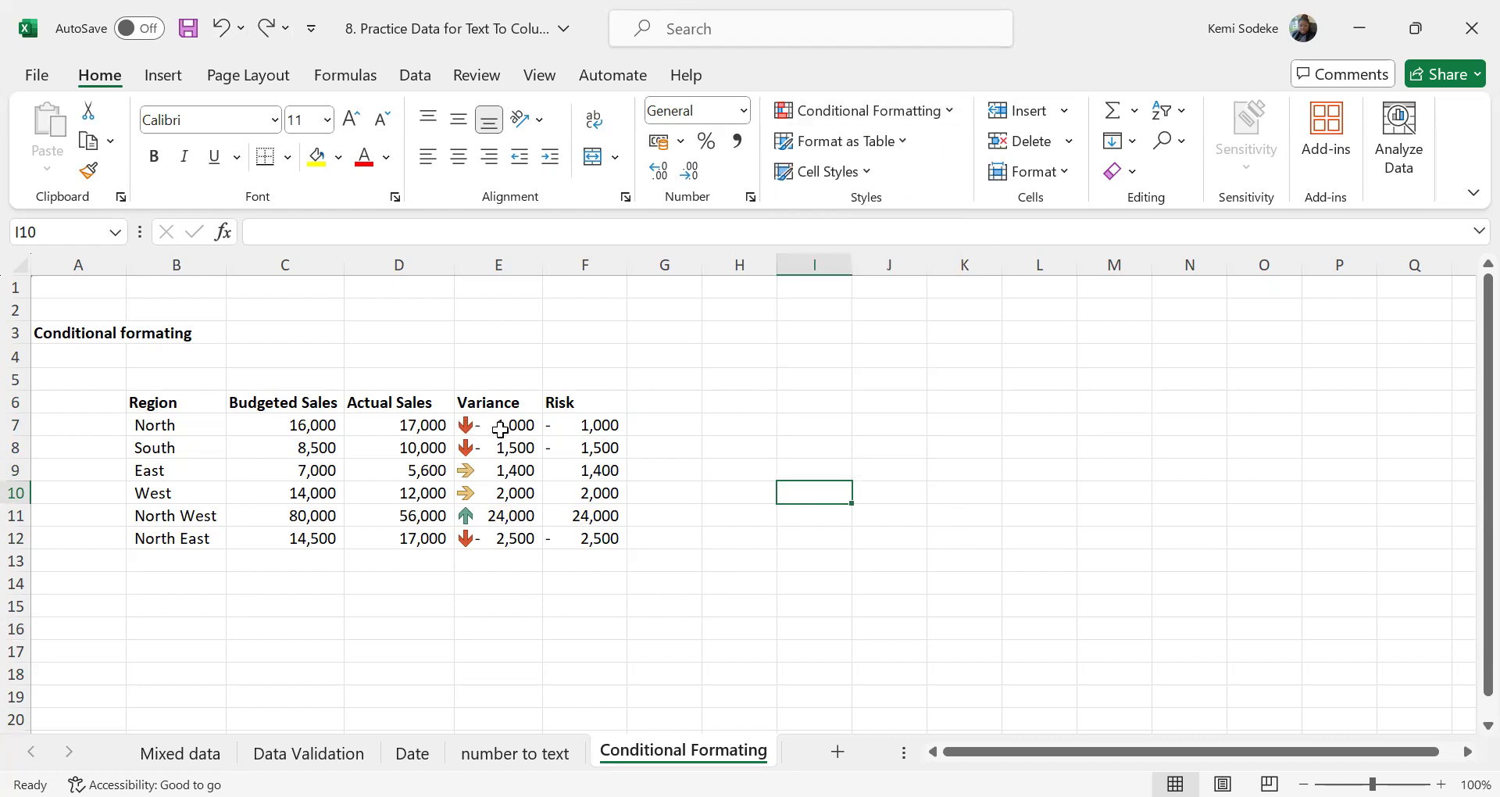
{"action": "left_click_drag", "start_coordinate": [495, 423], "coordinate": [502, 532]}
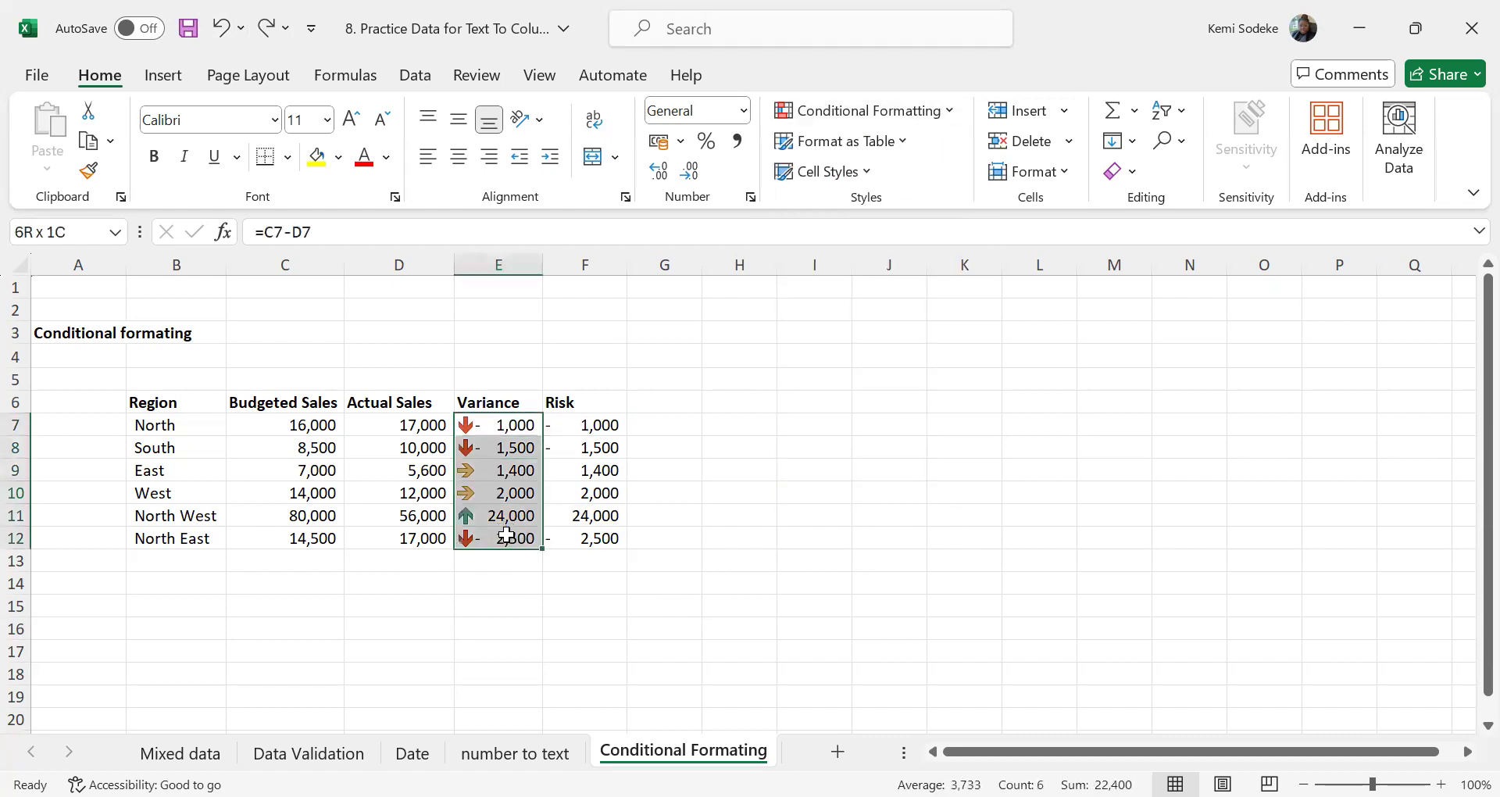
{"action": "left_click", "coordinate": [950, 112]}
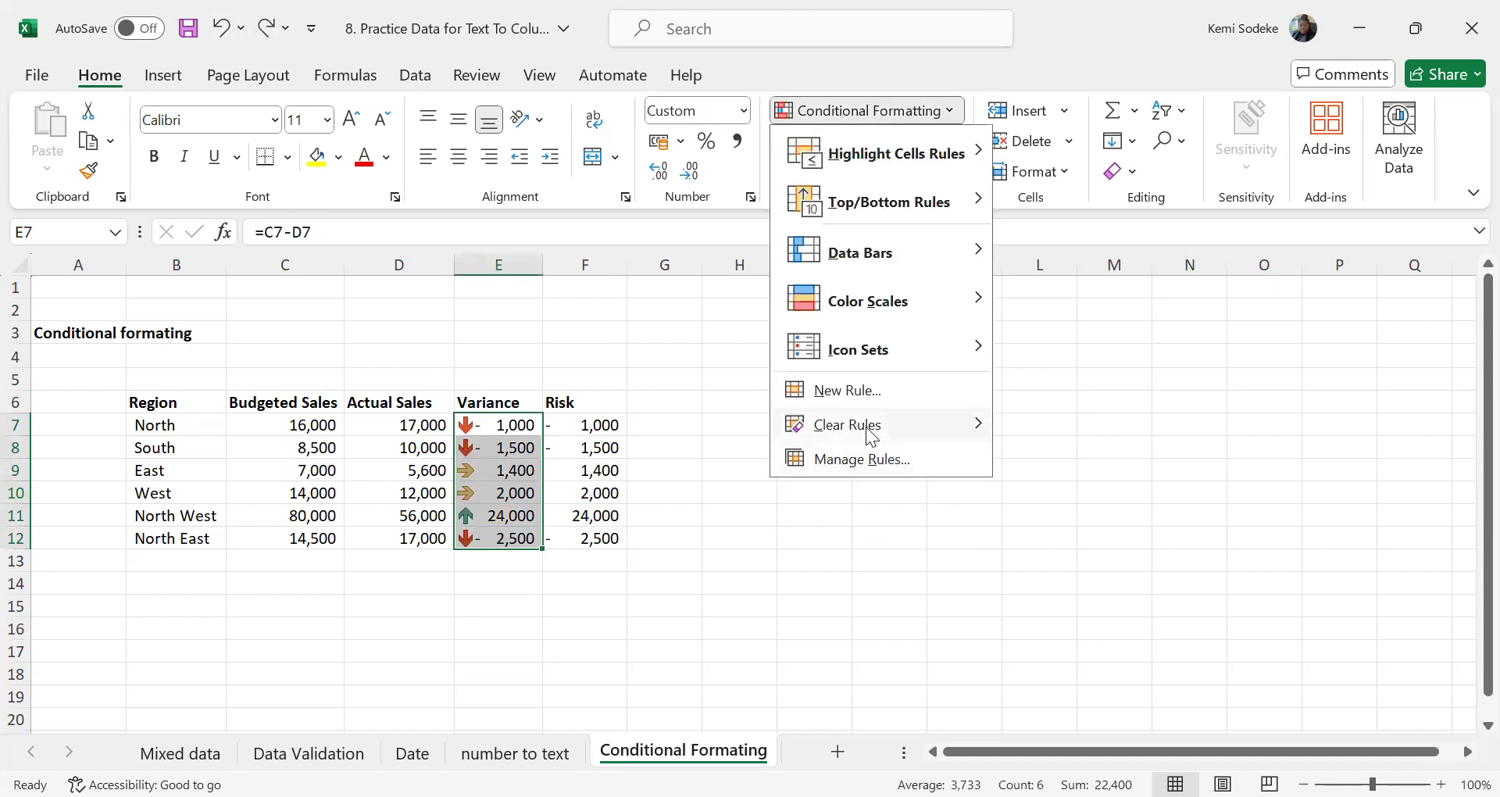
{"action": "mouse_move", "coordinate": [909, 427]}
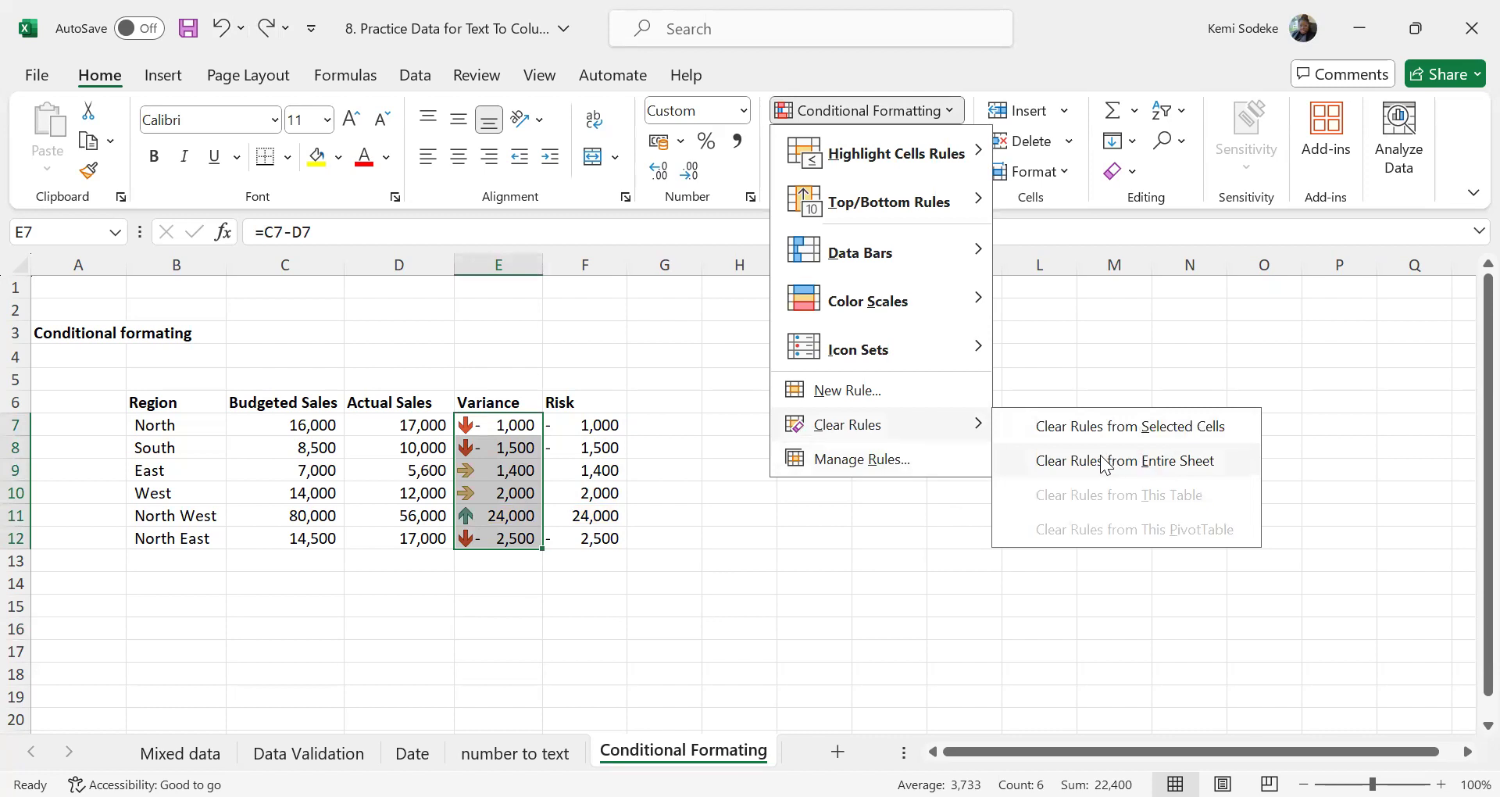
{"action": "left_click", "coordinate": [1150, 426]}
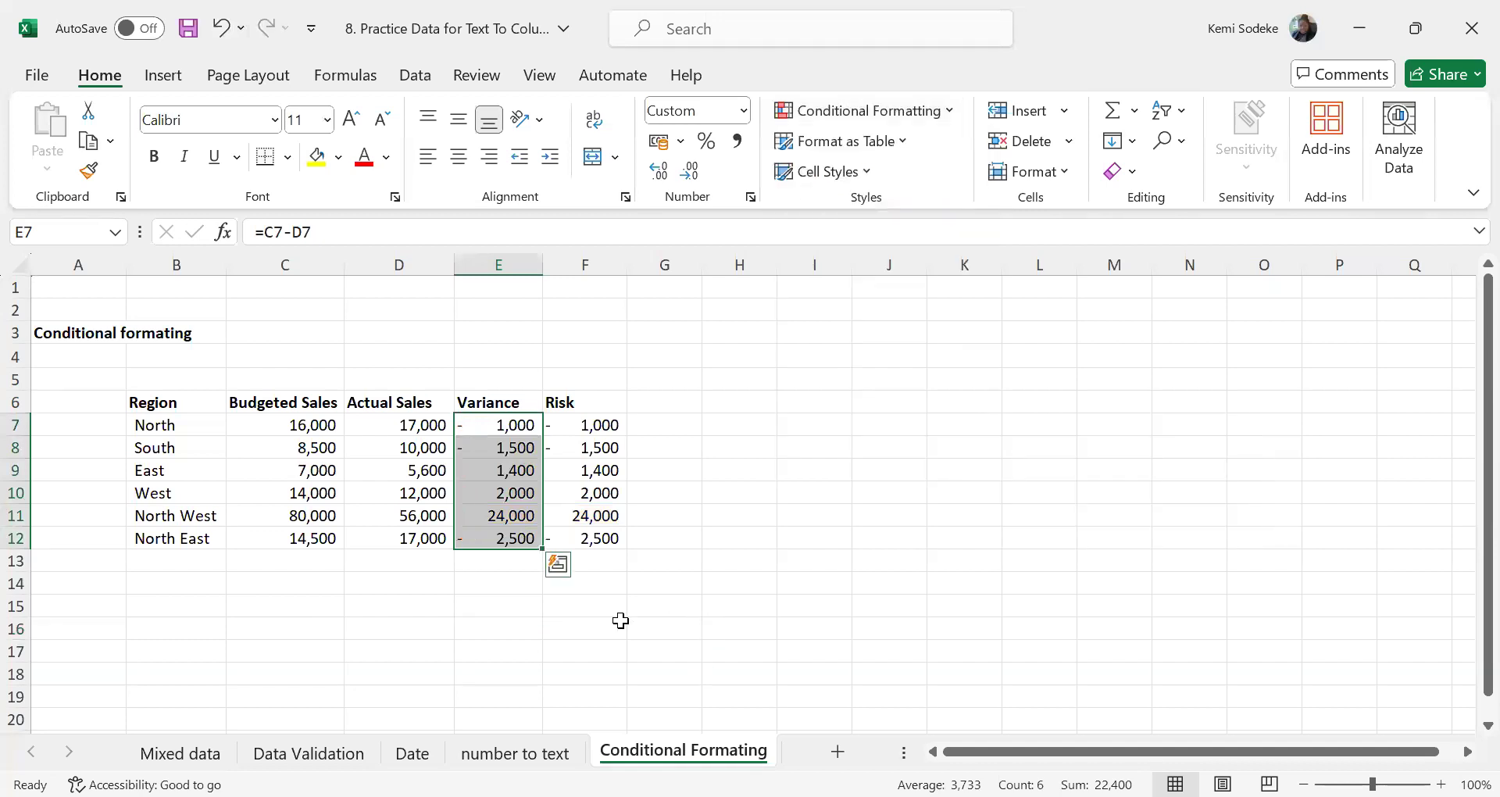
{"action": "left_click", "coordinate": [781, 564]}
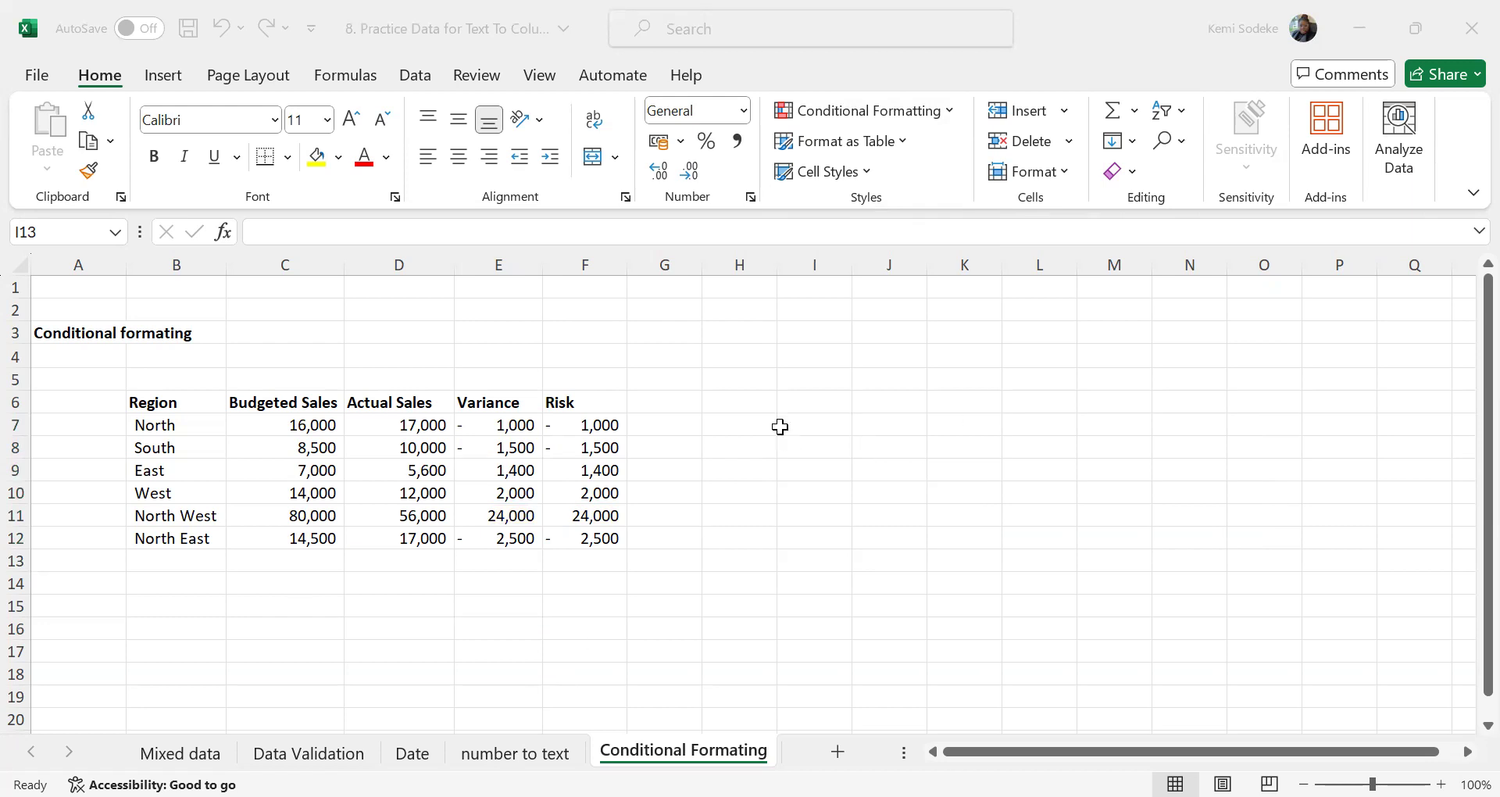
{"action": "scroll", "coordinate": [866, 425], "scroll_direction": "down", "scroll_amount": 1}
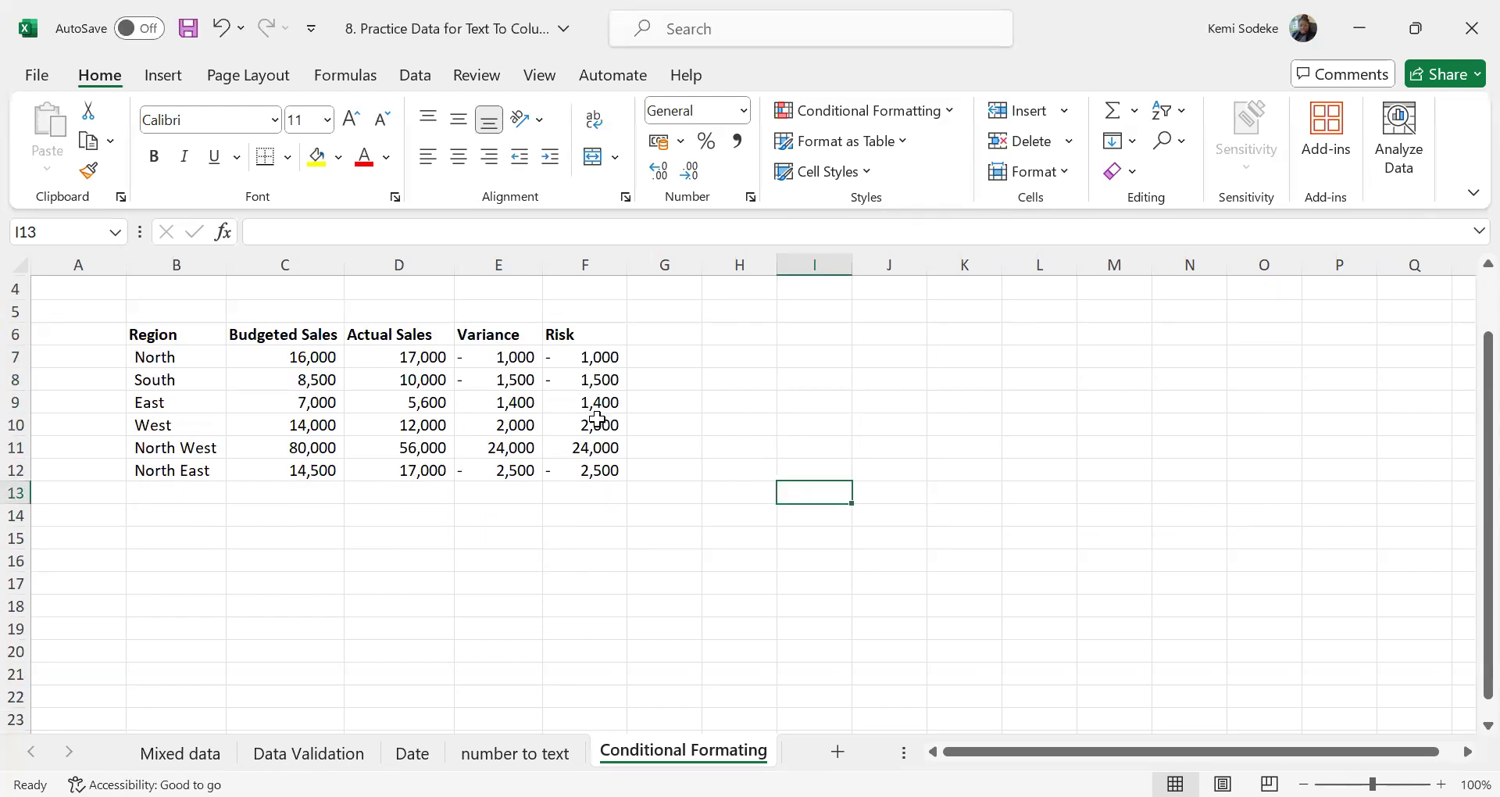
{"action": "left_click", "coordinate": [690, 428]}
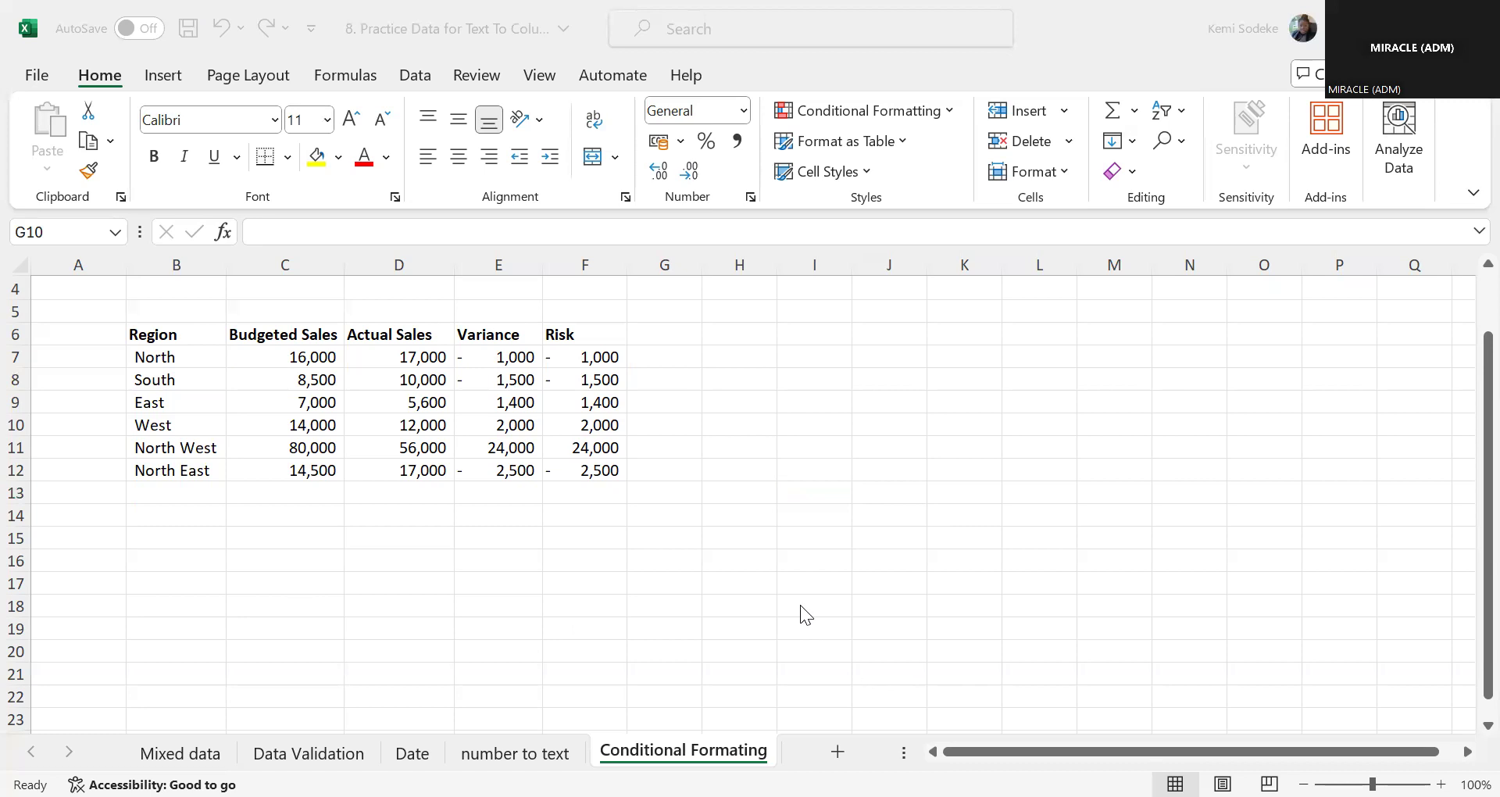
{"action": "left_click", "coordinate": [693, 598]}
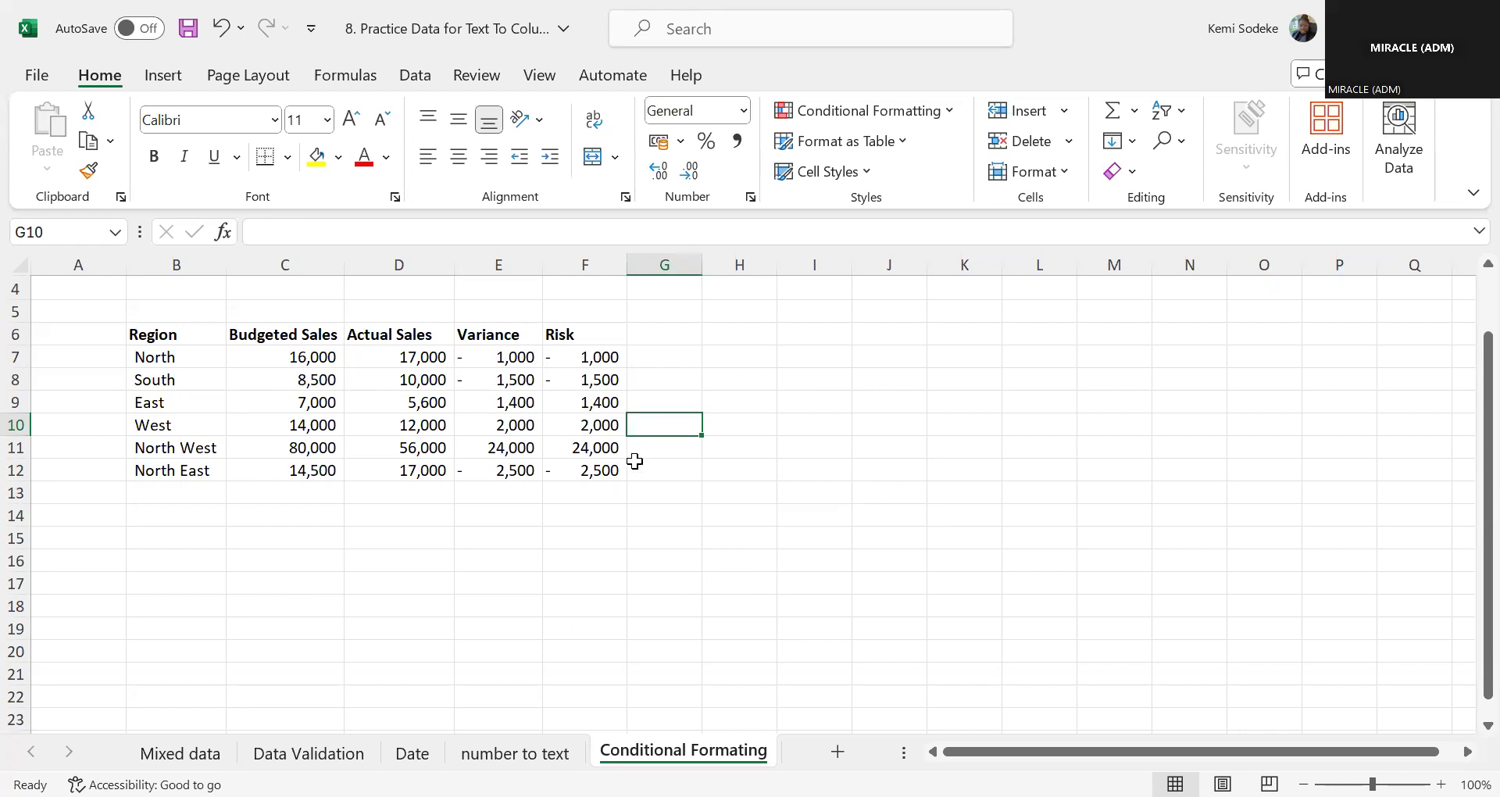
Start a new conditional formatting rule for Risk cells F7:F12 using the three traffic-light Icon Sets style with Show Icon Only enabled
{"action": "left_click_drag", "start_coordinate": [605, 359], "coordinate": [593, 469]}
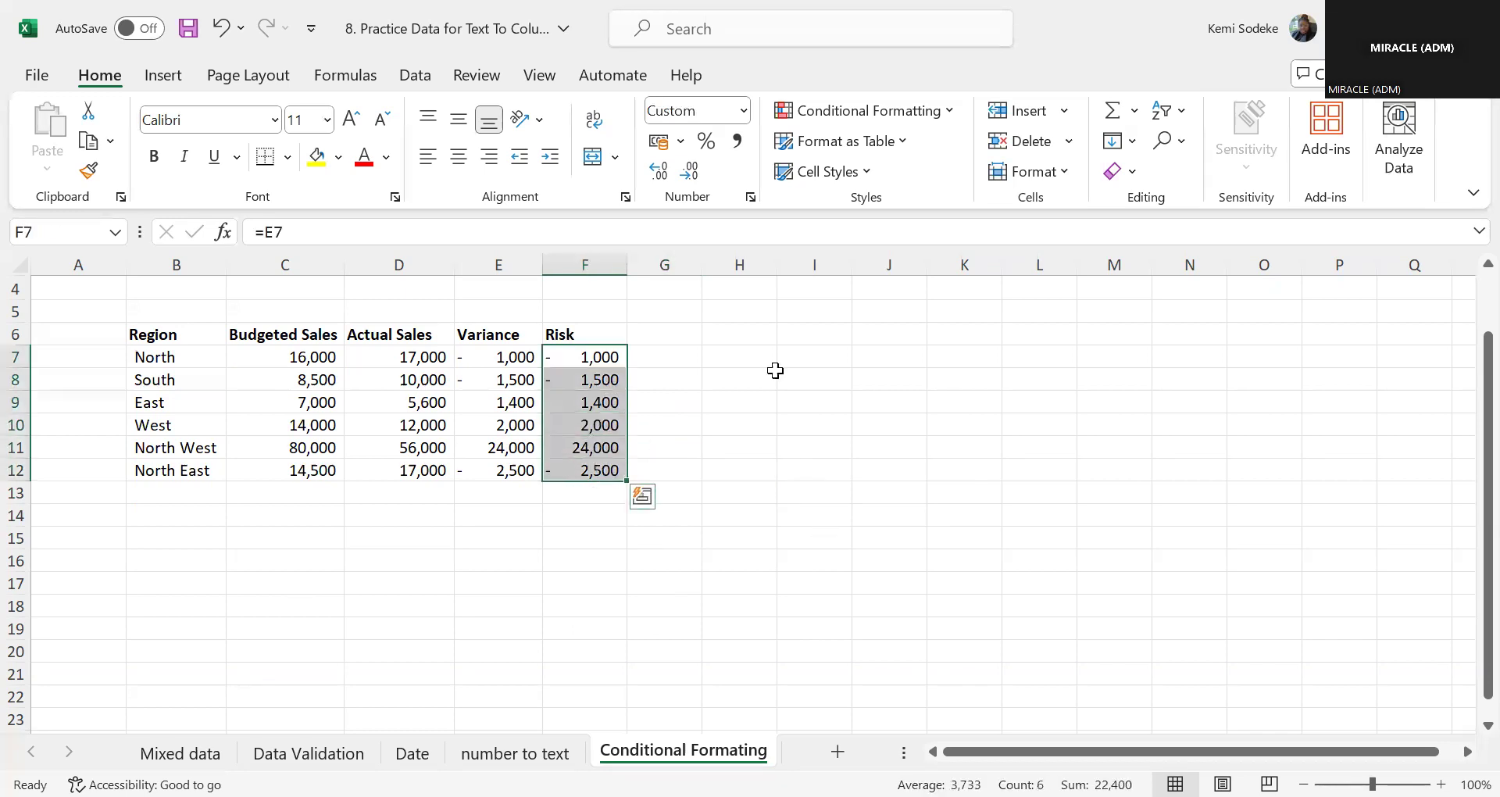
{"action": "left_click", "coordinate": [949, 114]}
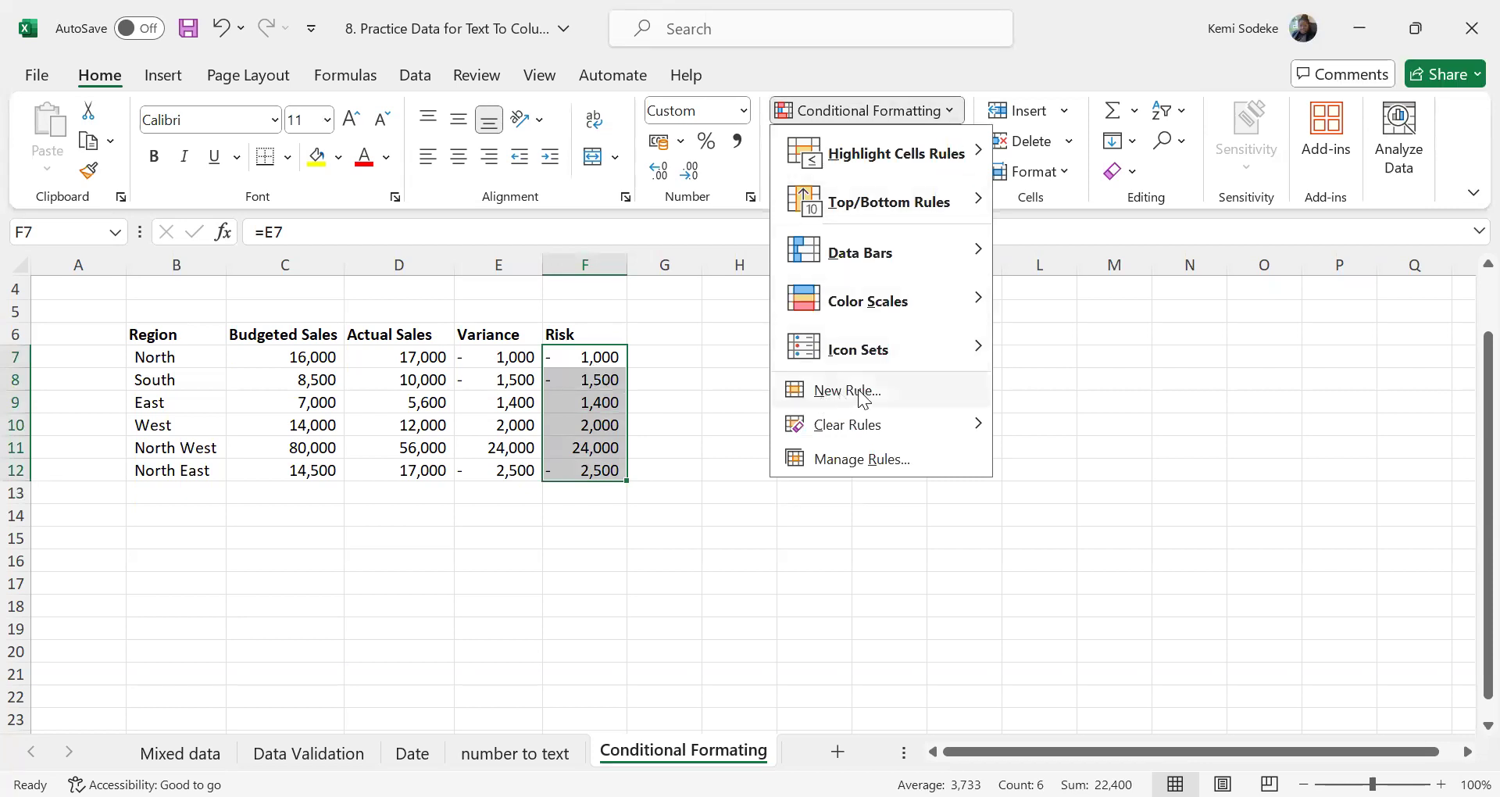
{"action": "left_click", "coordinate": [881, 391]}
{"action": "left_click", "coordinate": [852, 434]}
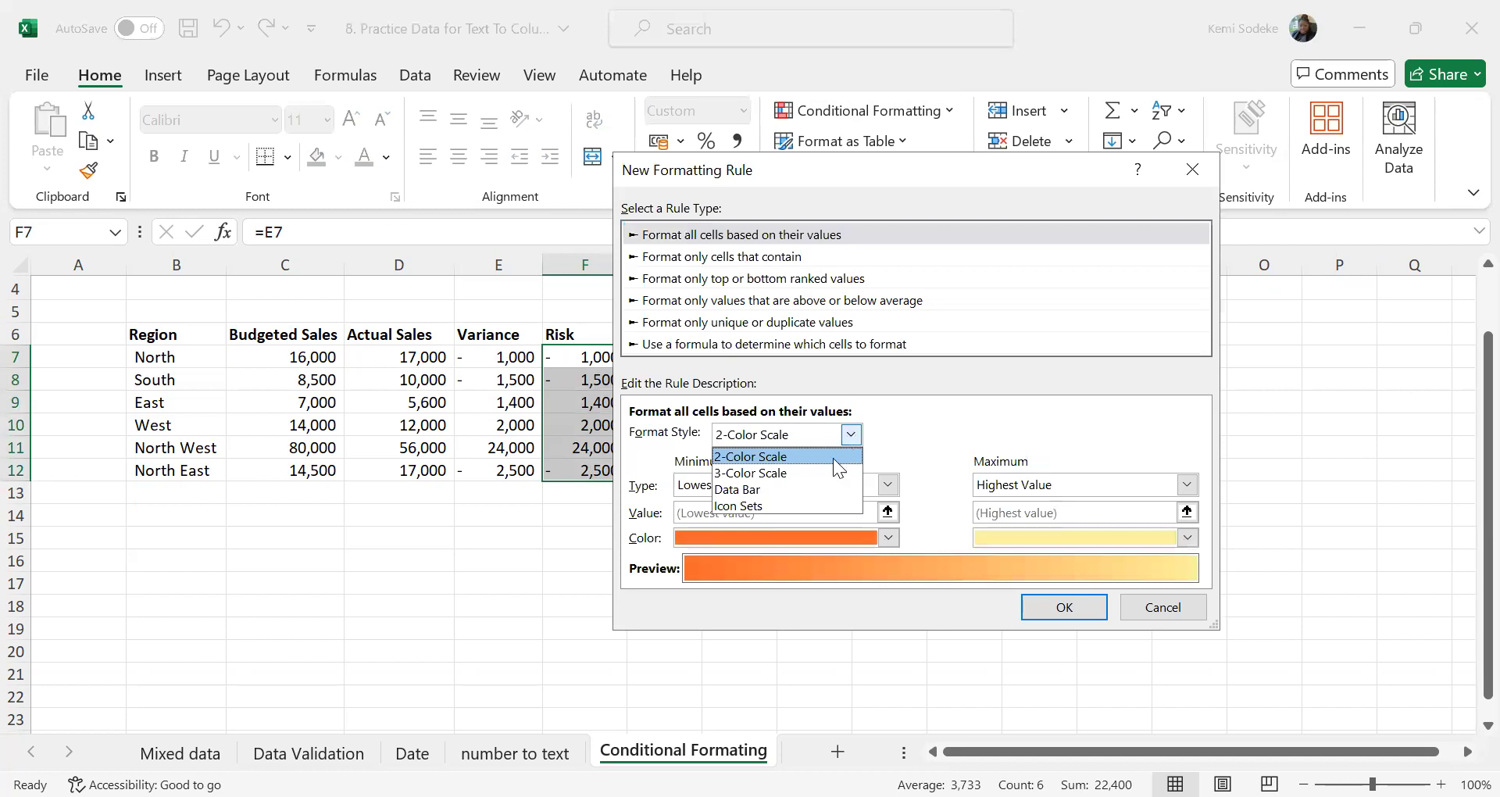
{"action": "left_click", "coordinate": [763, 504]}
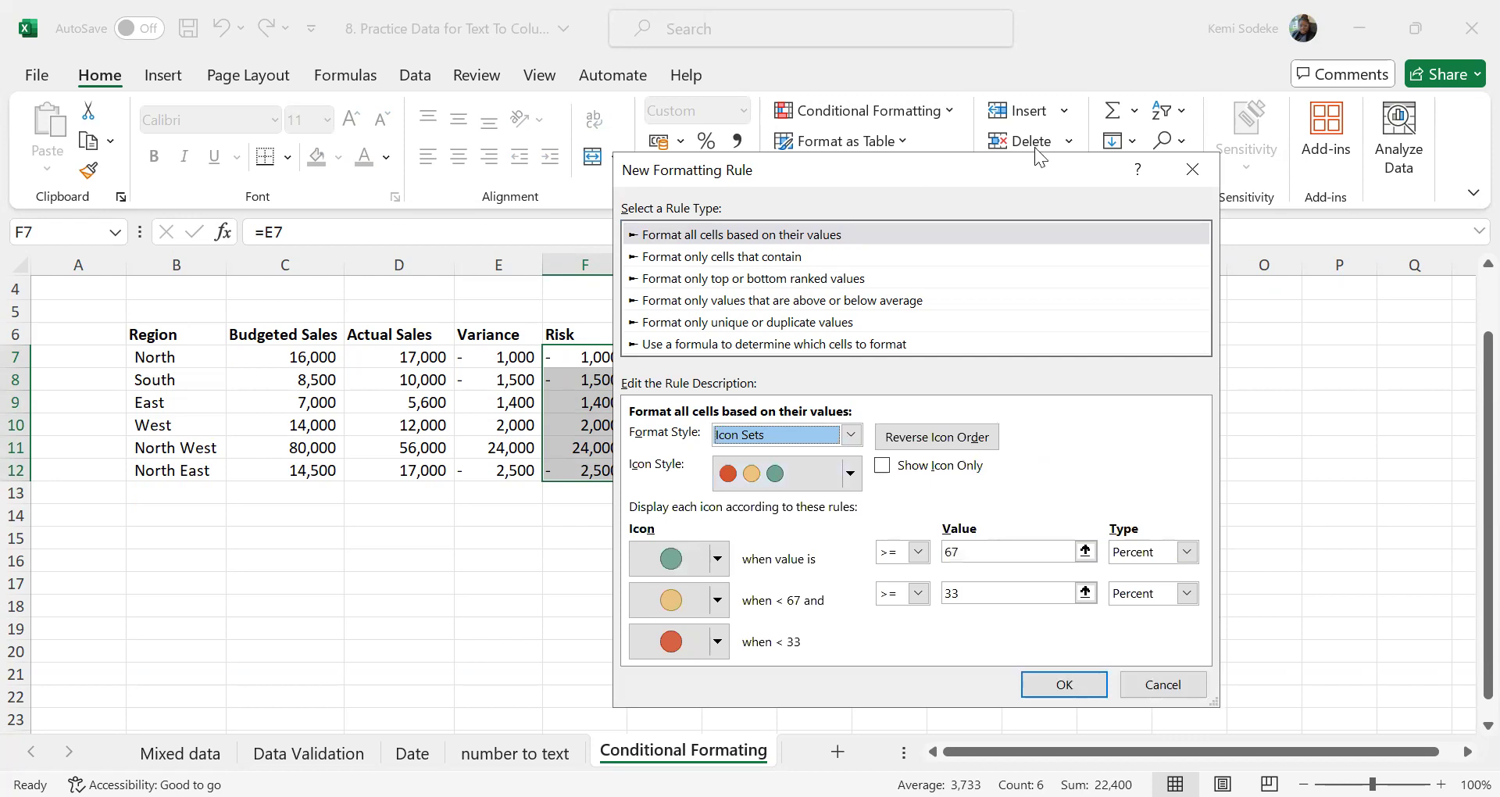
{"action": "left_click_drag", "start_coordinate": [1035, 162], "coordinate": [1153, 141]}
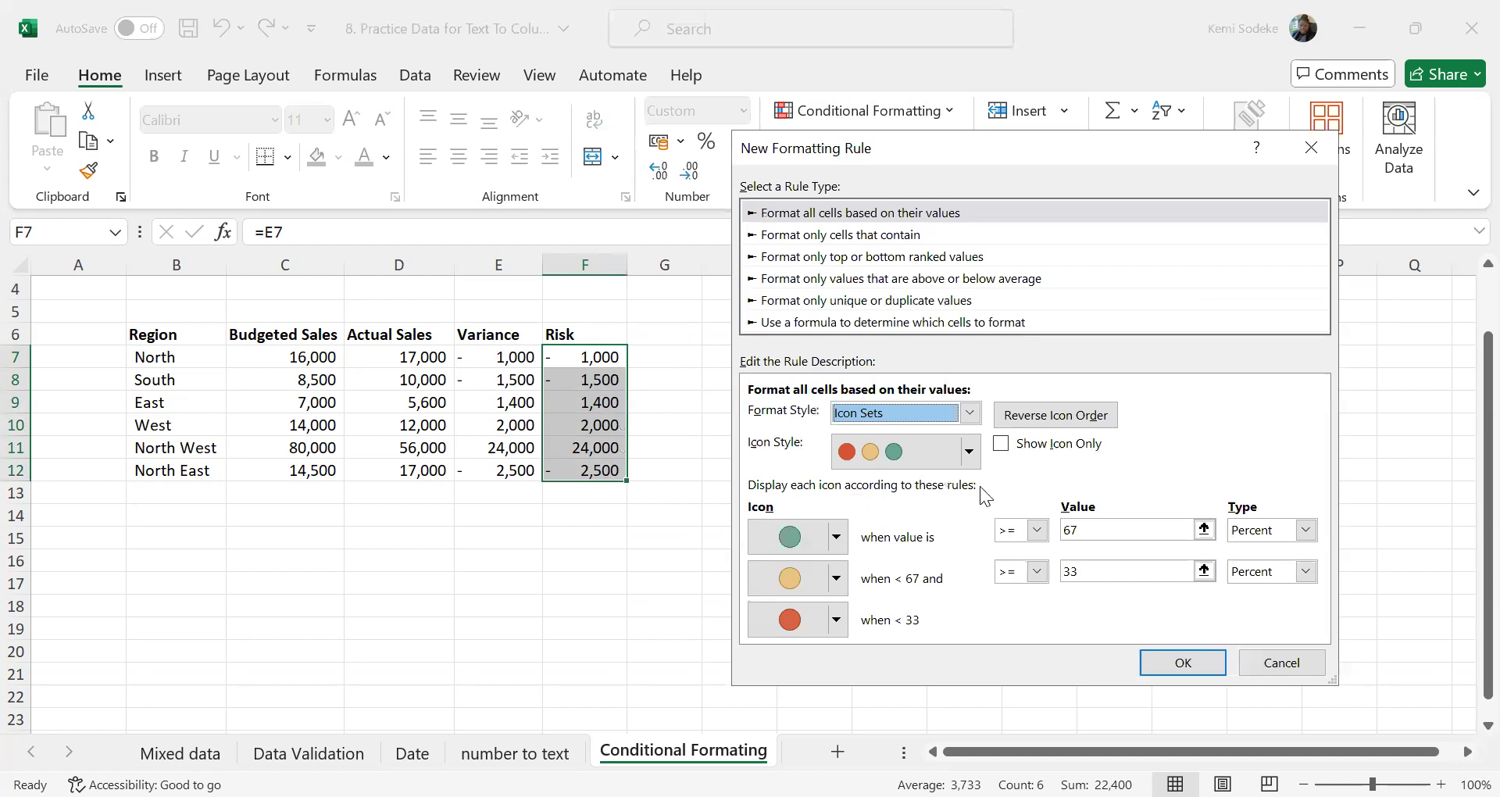
{"action": "left_click", "coordinate": [1003, 450]}
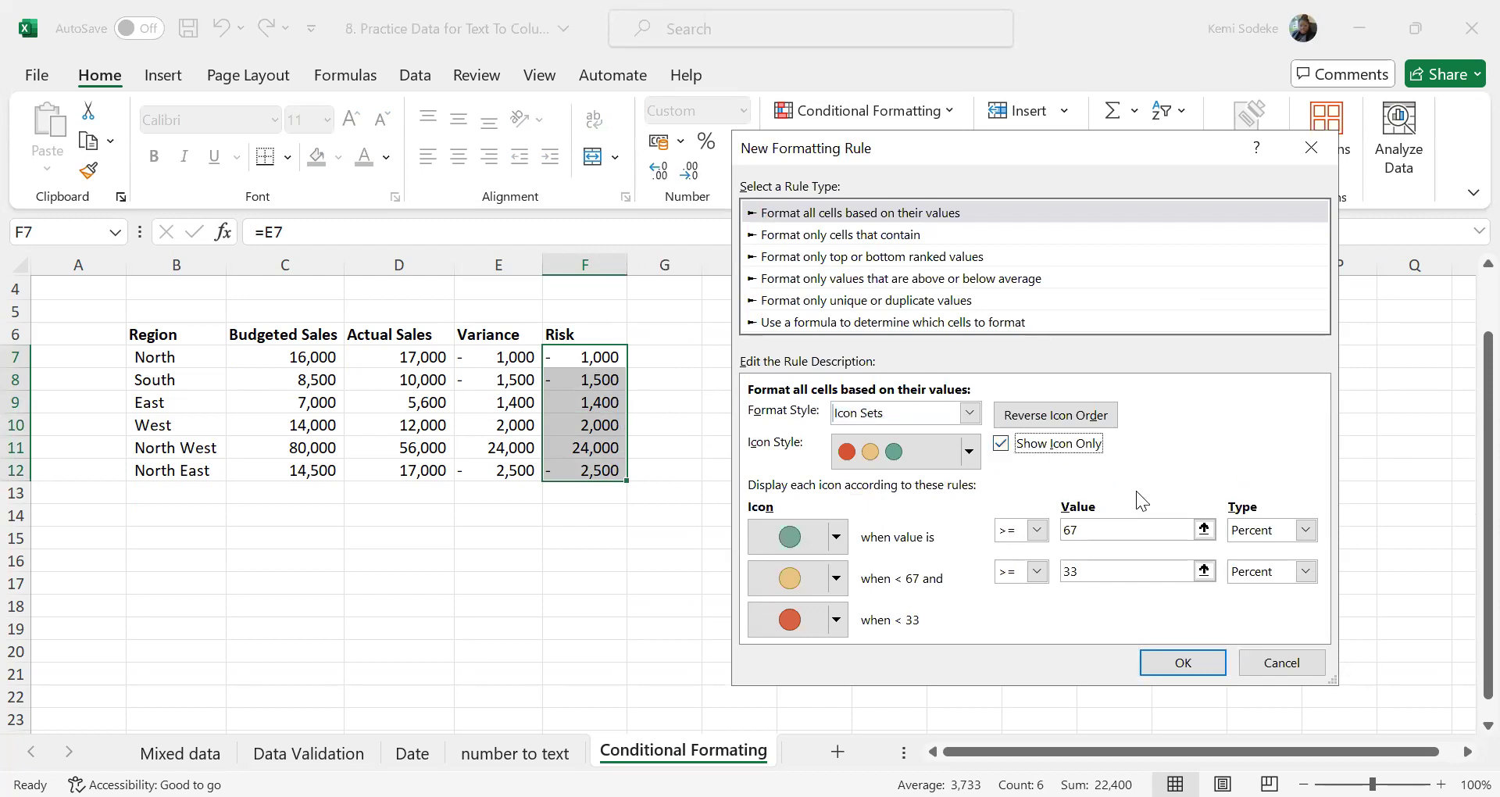
Set the green circle's threshold to values >= 20000 with the type Number
{"action": "left_click", "coordinate": [1305, 530]}
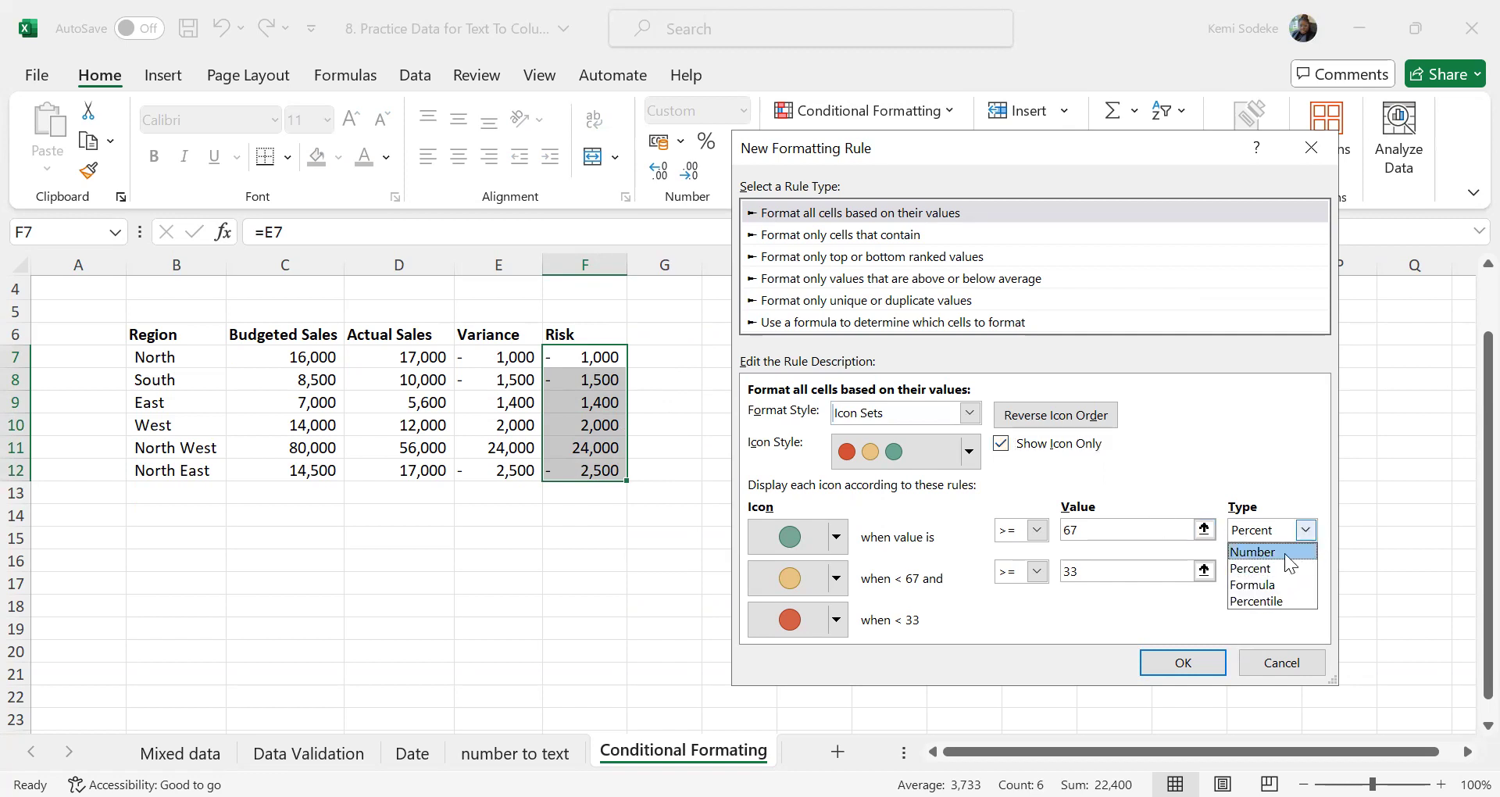
{"action": "left_click", "coordinate": [1284, 553]}
{"action": "left_click", "coordinate": [1089, 530]}
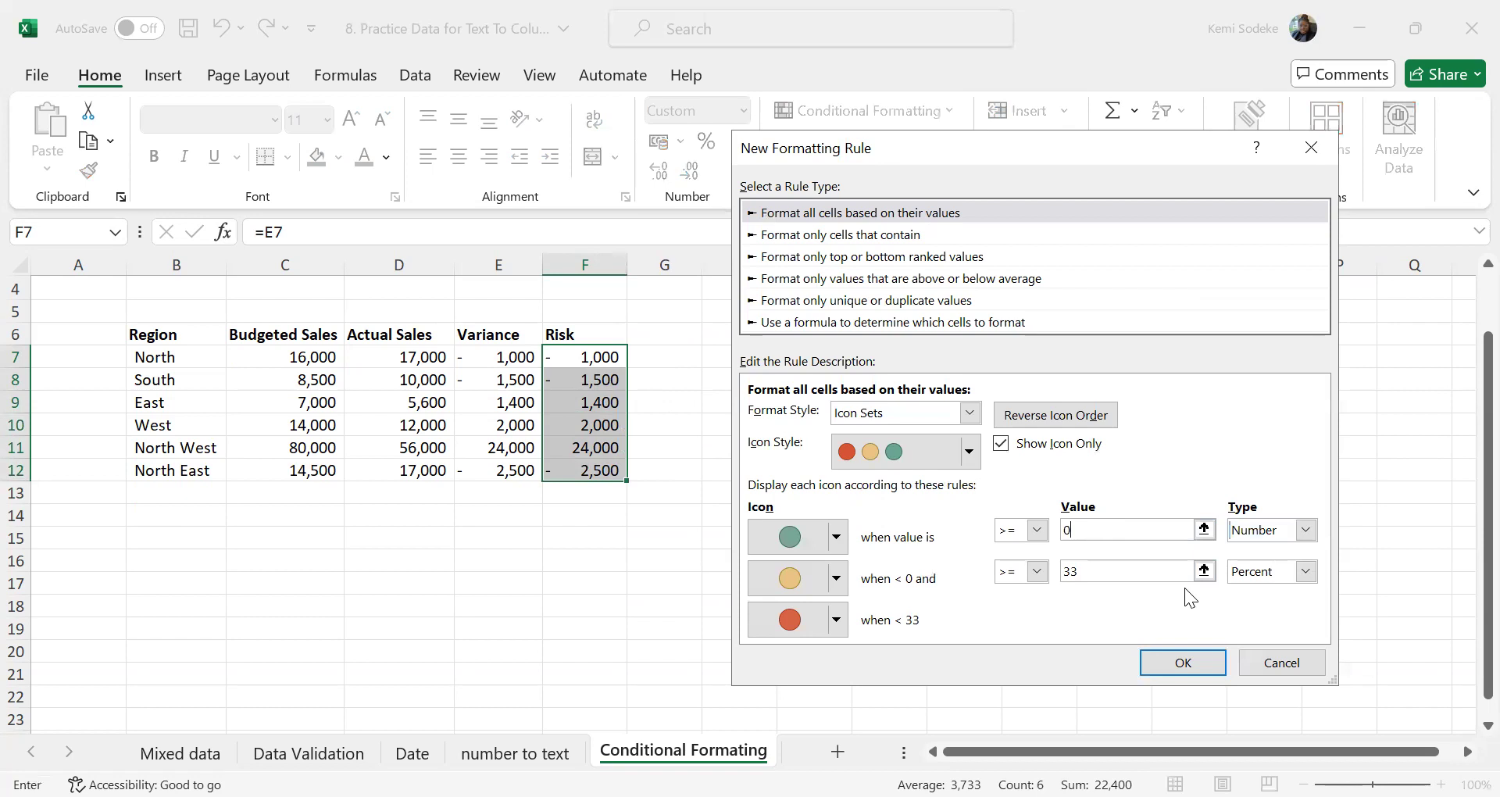
{"action": "key", "text": "BackSpace"}
{"action": "type", "text": "20000"}
Set the yellow circle's threshold to >= 0 with the type Number and apply the new rule to the Risk cells
{"action": "left_click", "coordinate": [1068, 570]}
{"action": "left_click_drag", "start_coordinate": [1088, 576], "coordinate": [1067, 575]}
{"action": "type", "text": "0"}
{"action": "left_click", "coordinate": [1304, 571]}
{"action": "left_click", "coordinate": [1255, 593]}
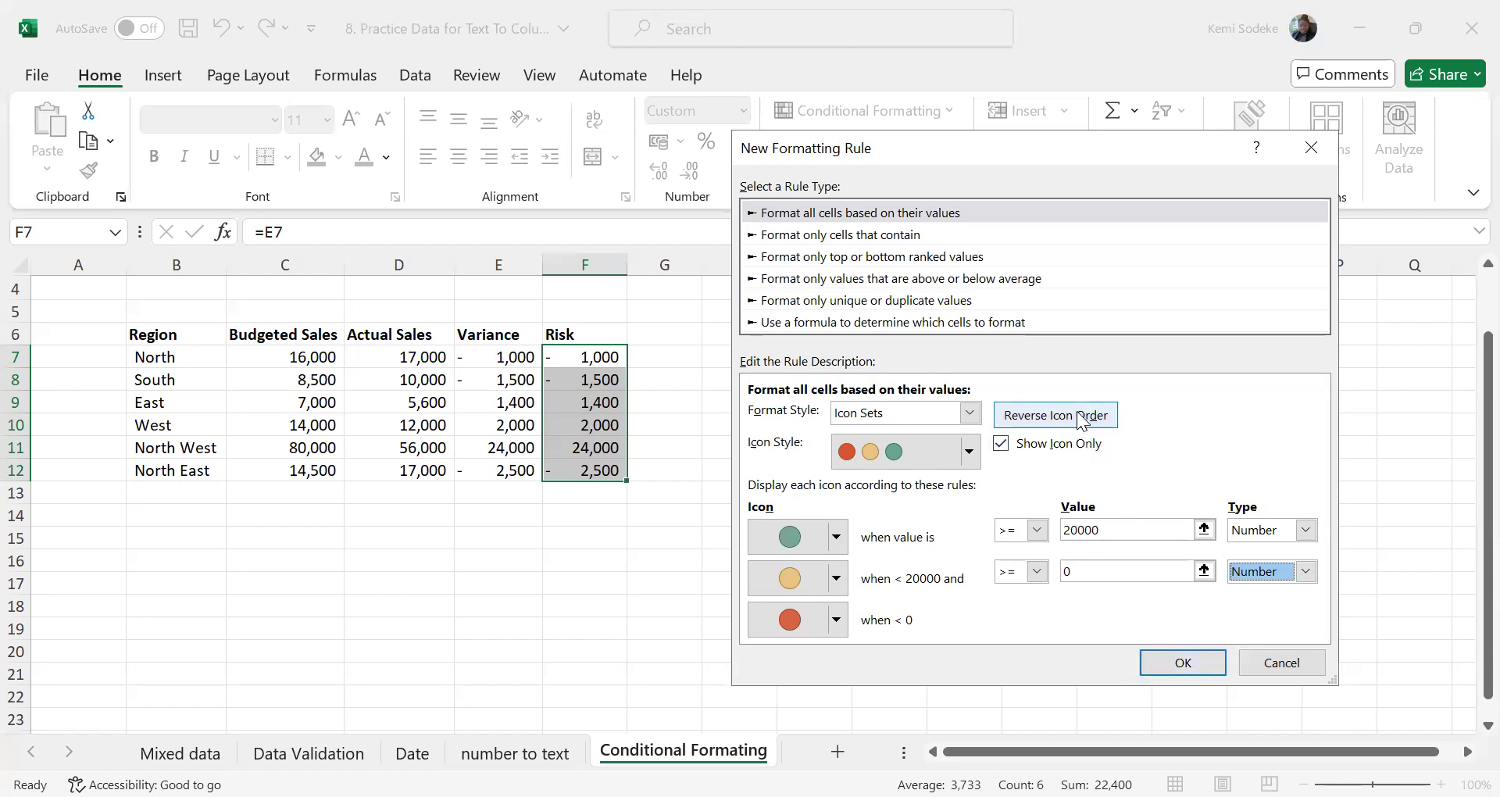
{"action": "left_click", "coordinate": [1182, 670]}
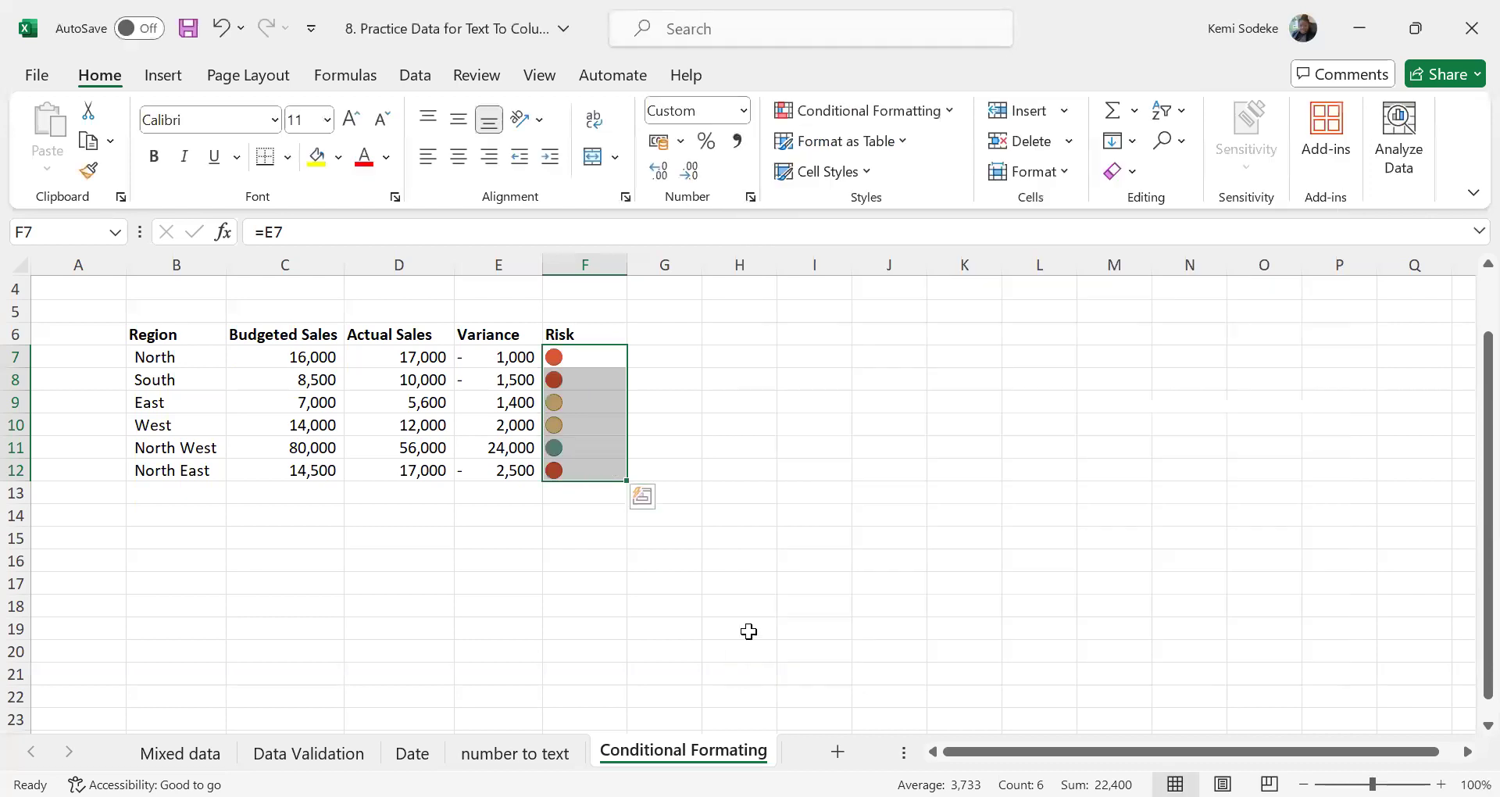
{"action": "left_click", "coordinate": [473, 583]}
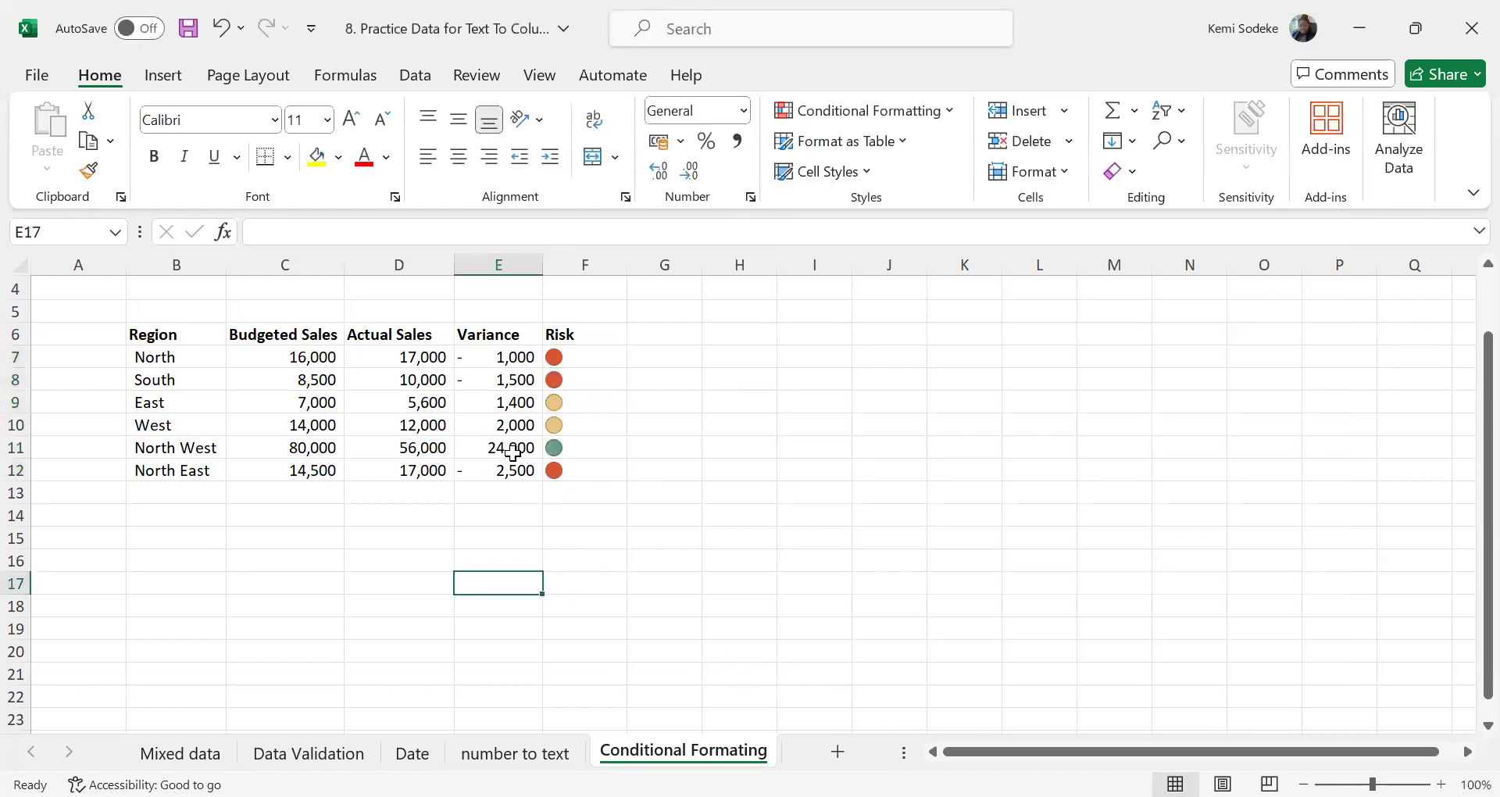
Apply the colored three-arrow directional icon set to Variance cells E7:E12
{"action": "left_click_drag", "start_coordinate": [504, 357], "coordinate": [503, 471]}
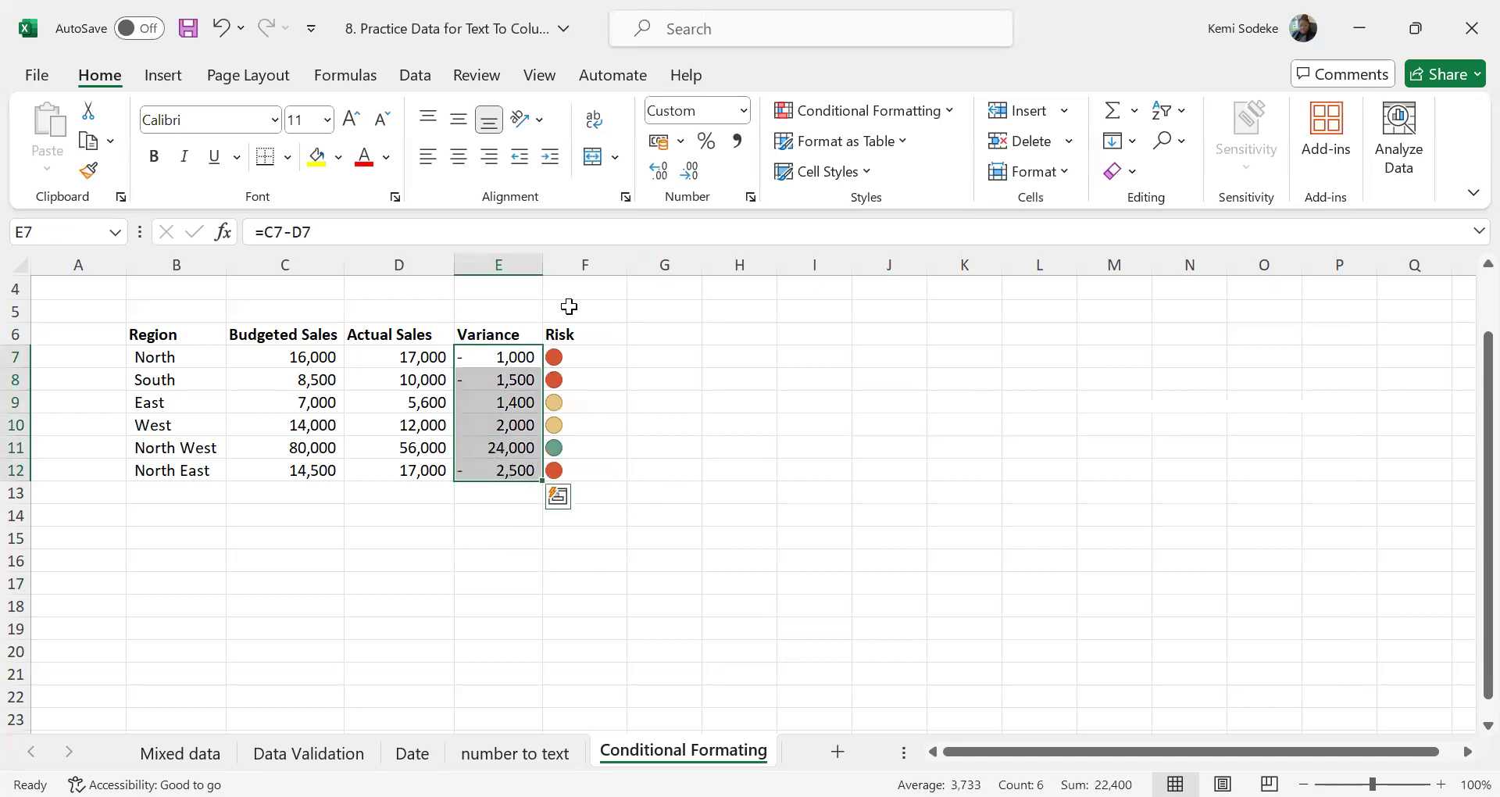
{"action": "left_click", "coordinate": [902, 119]}
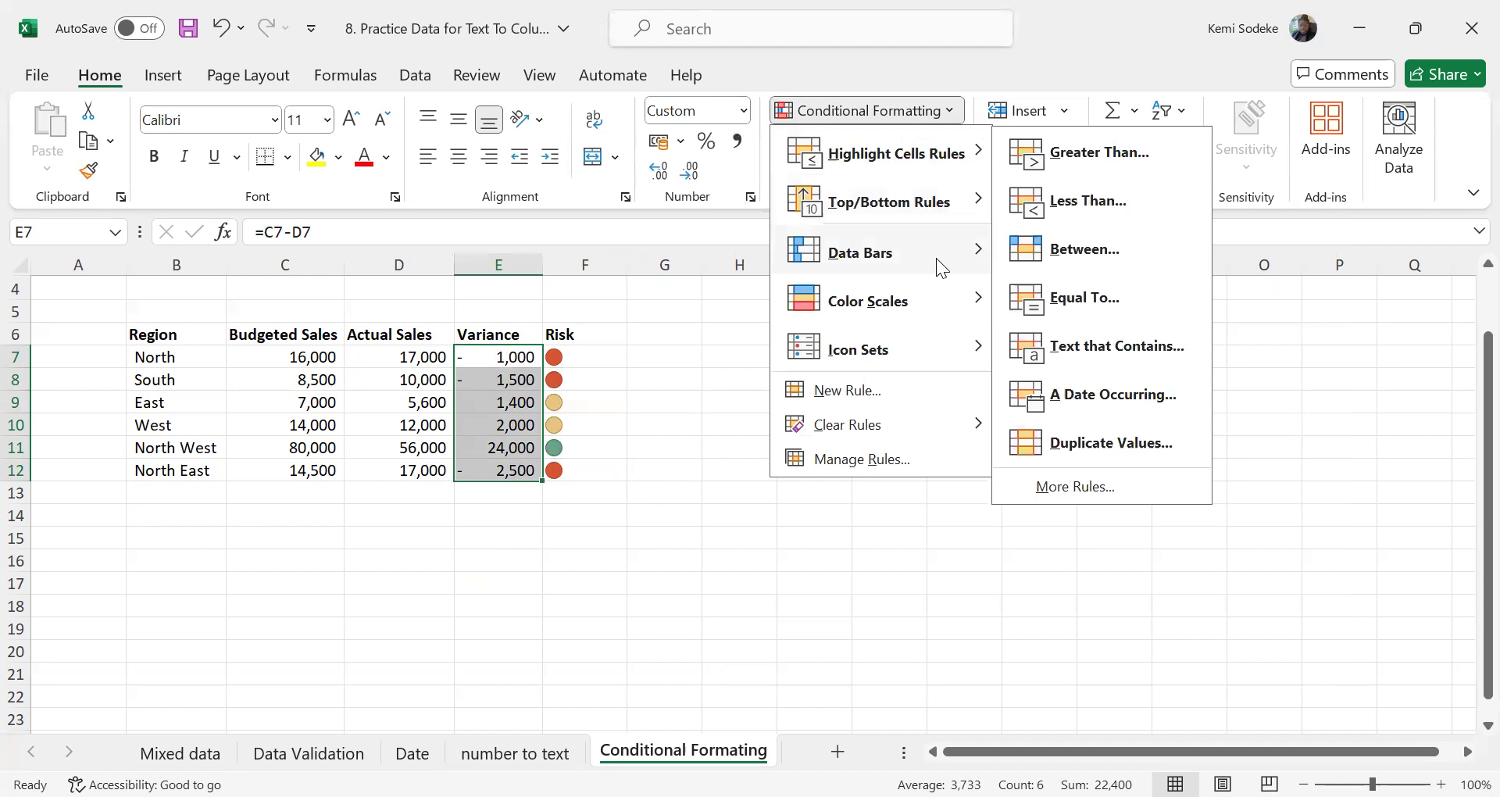
{"action": "mouse_move", "coordinate": [974, 353]}
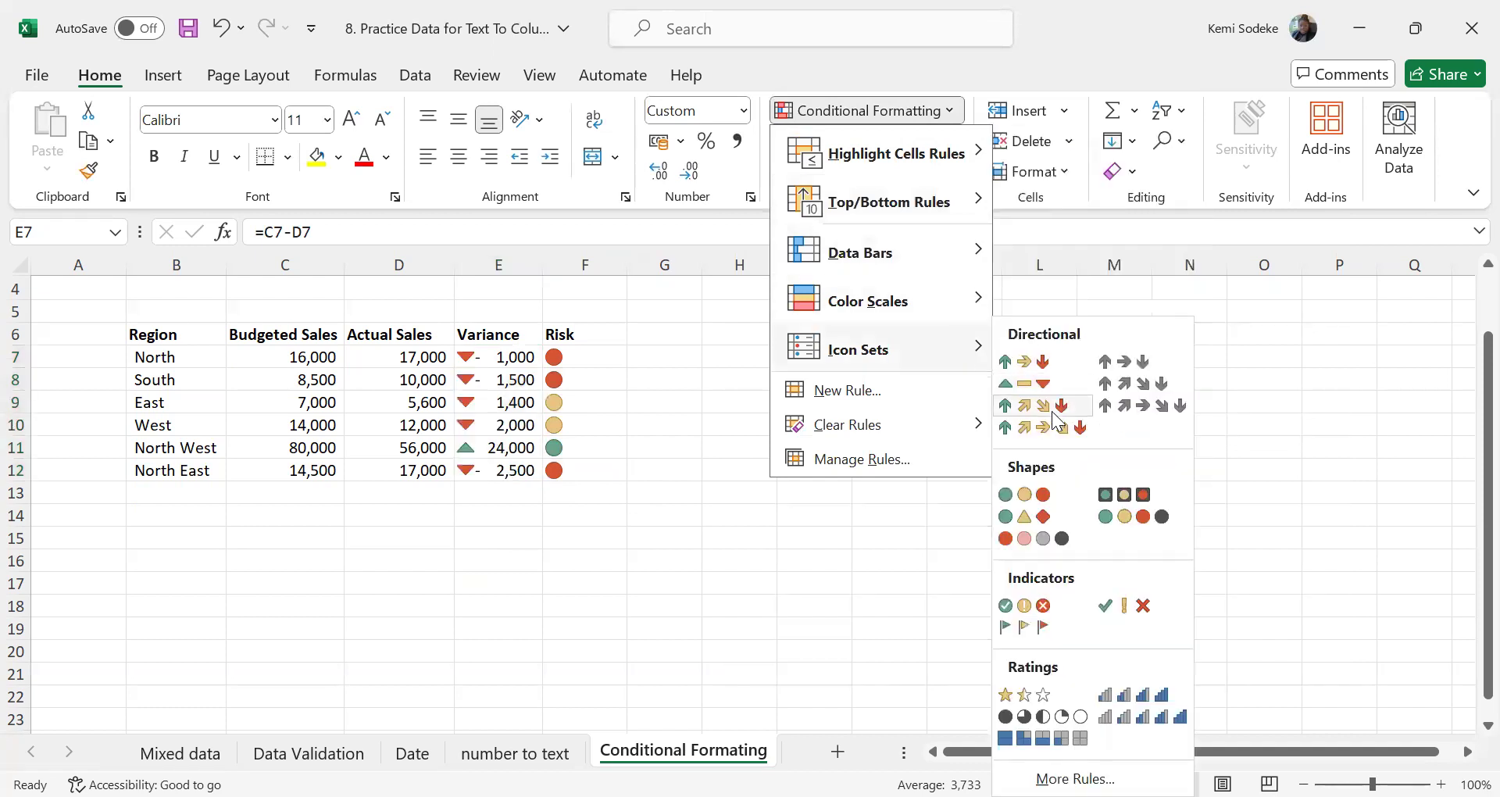
{"action": "left_click", "coordinate": [1028, 362]}
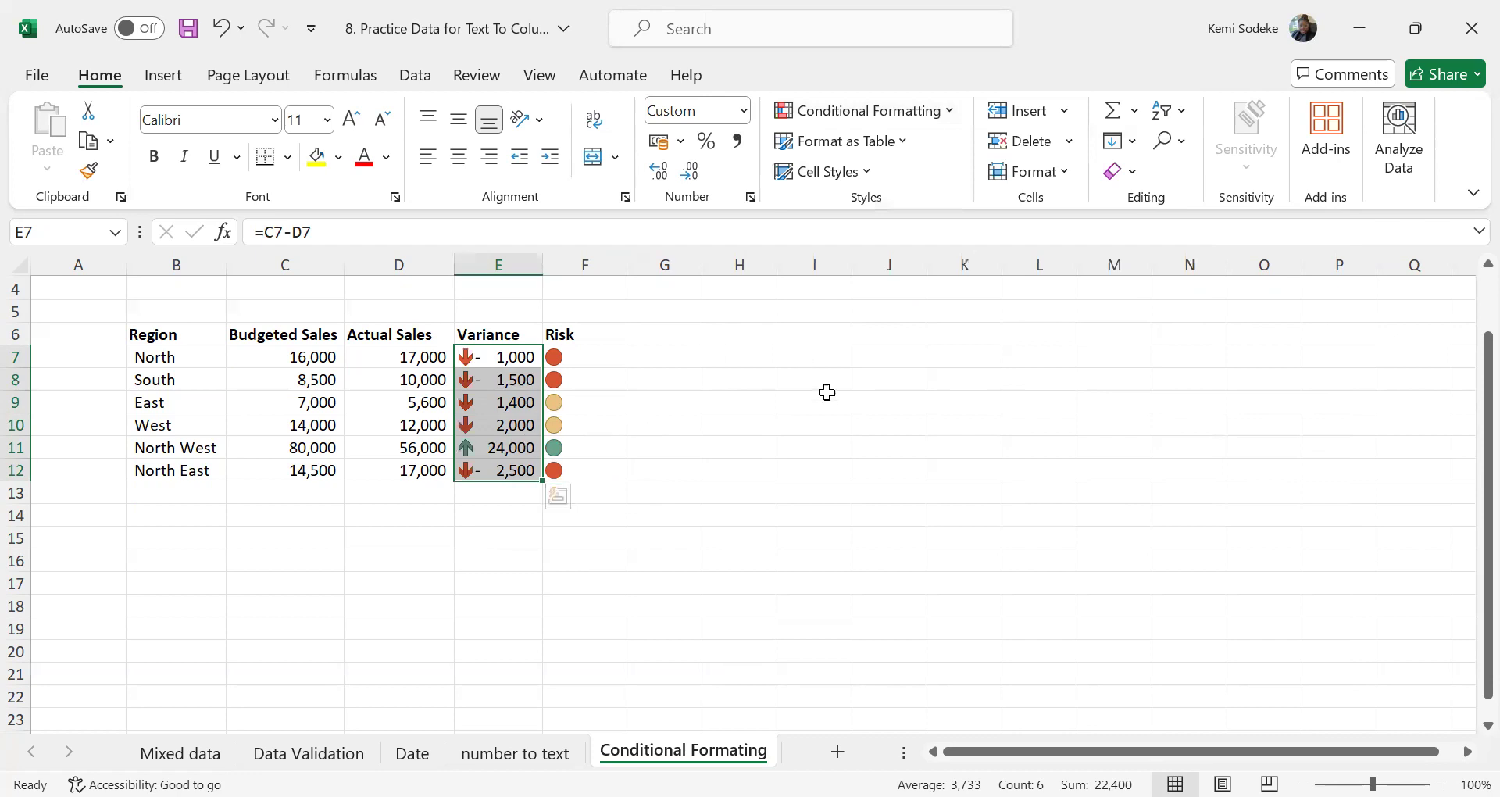
Edit the Variance icon set rule so the green arrow shows for values >= 20000 with the type Number
{"action": "left_click", "coordinate": [949, 114]}
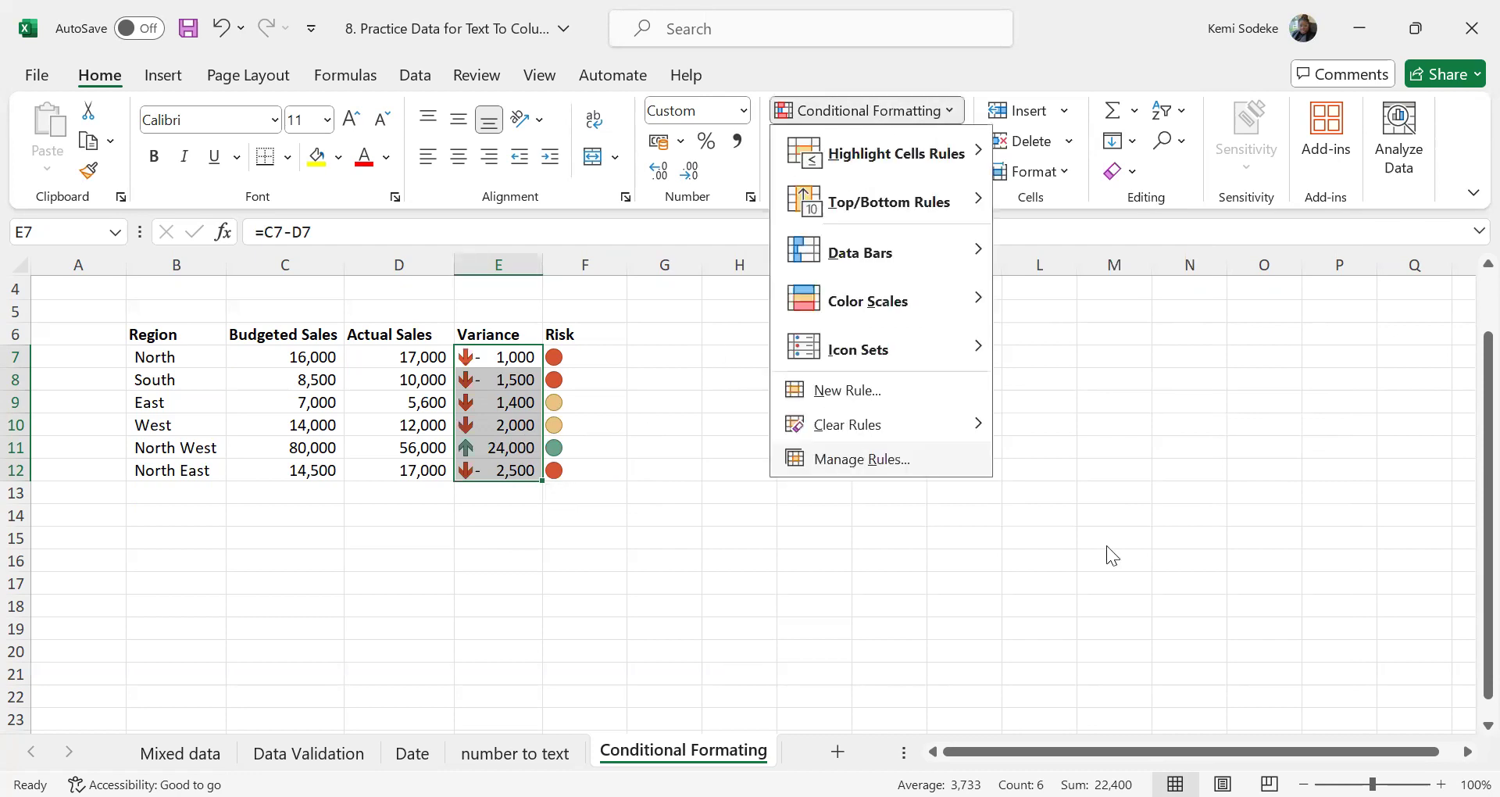
{"action": "left_click", "coordinate": [719, 322]}
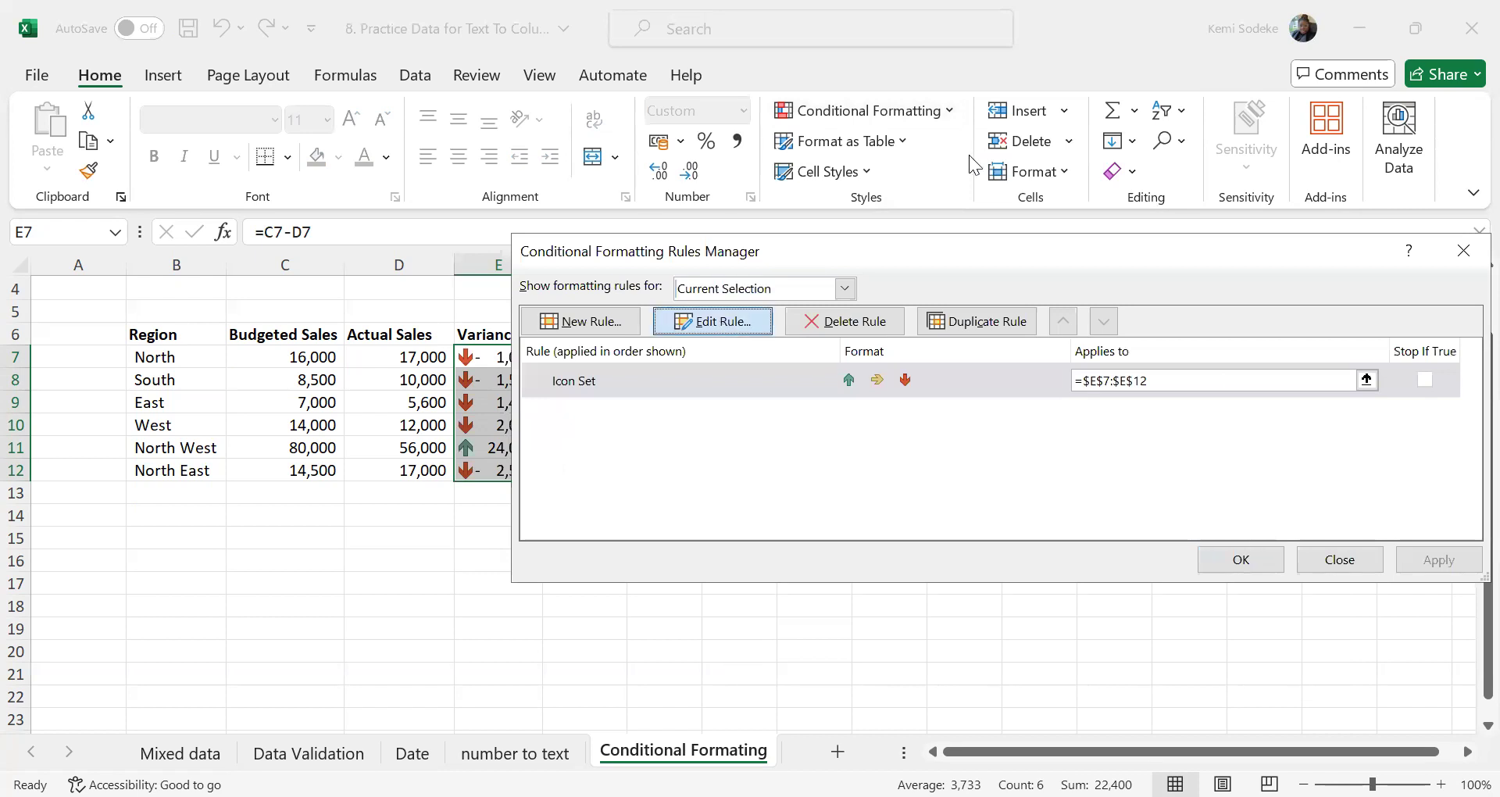
{"action": "left_click", "coordinate": [1324, 602]}
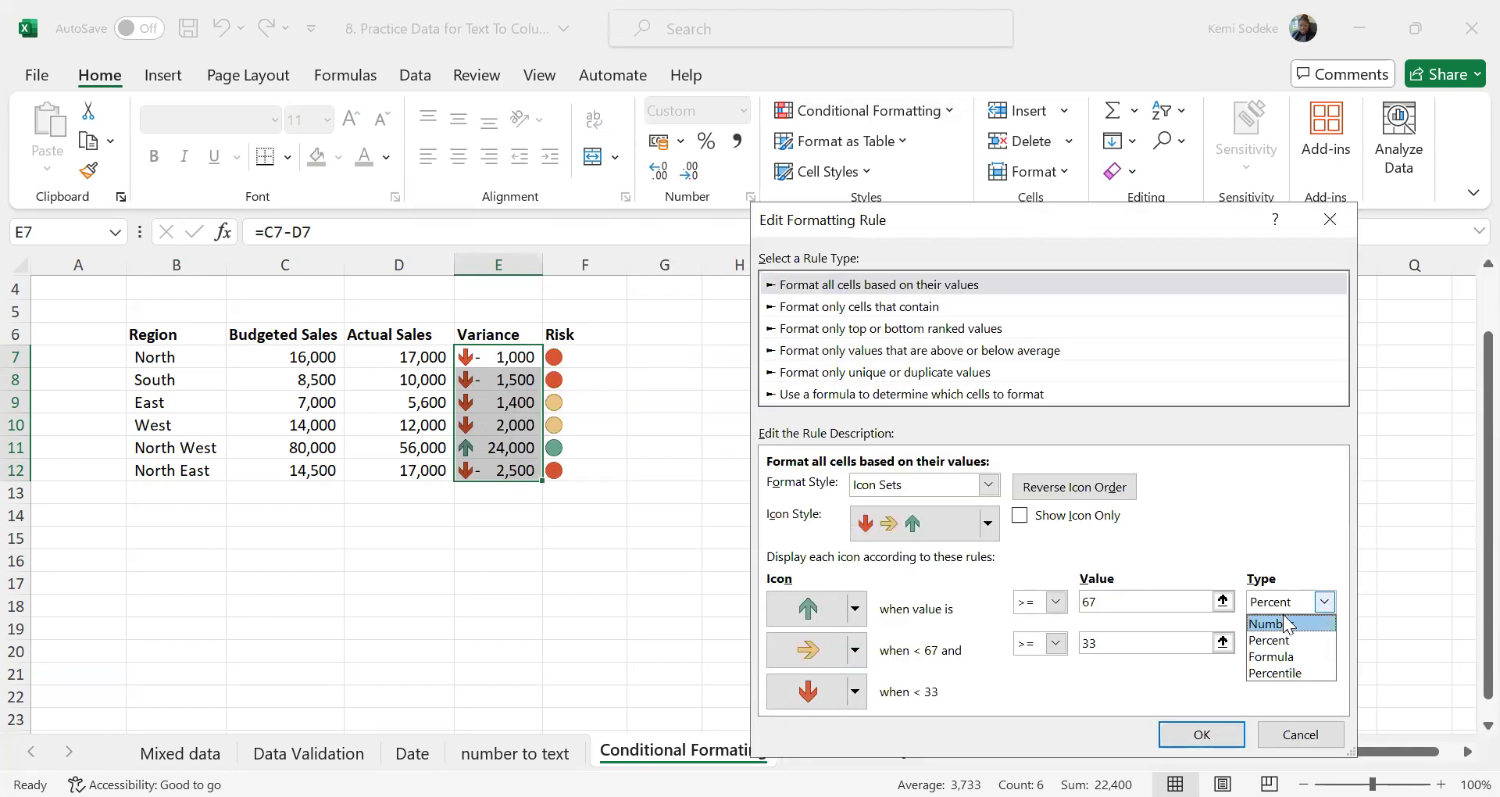
{"action": "left_click", "coordinate": [1287, 624]}
{"action": "left_click", "coordinate": [1118, 602]}
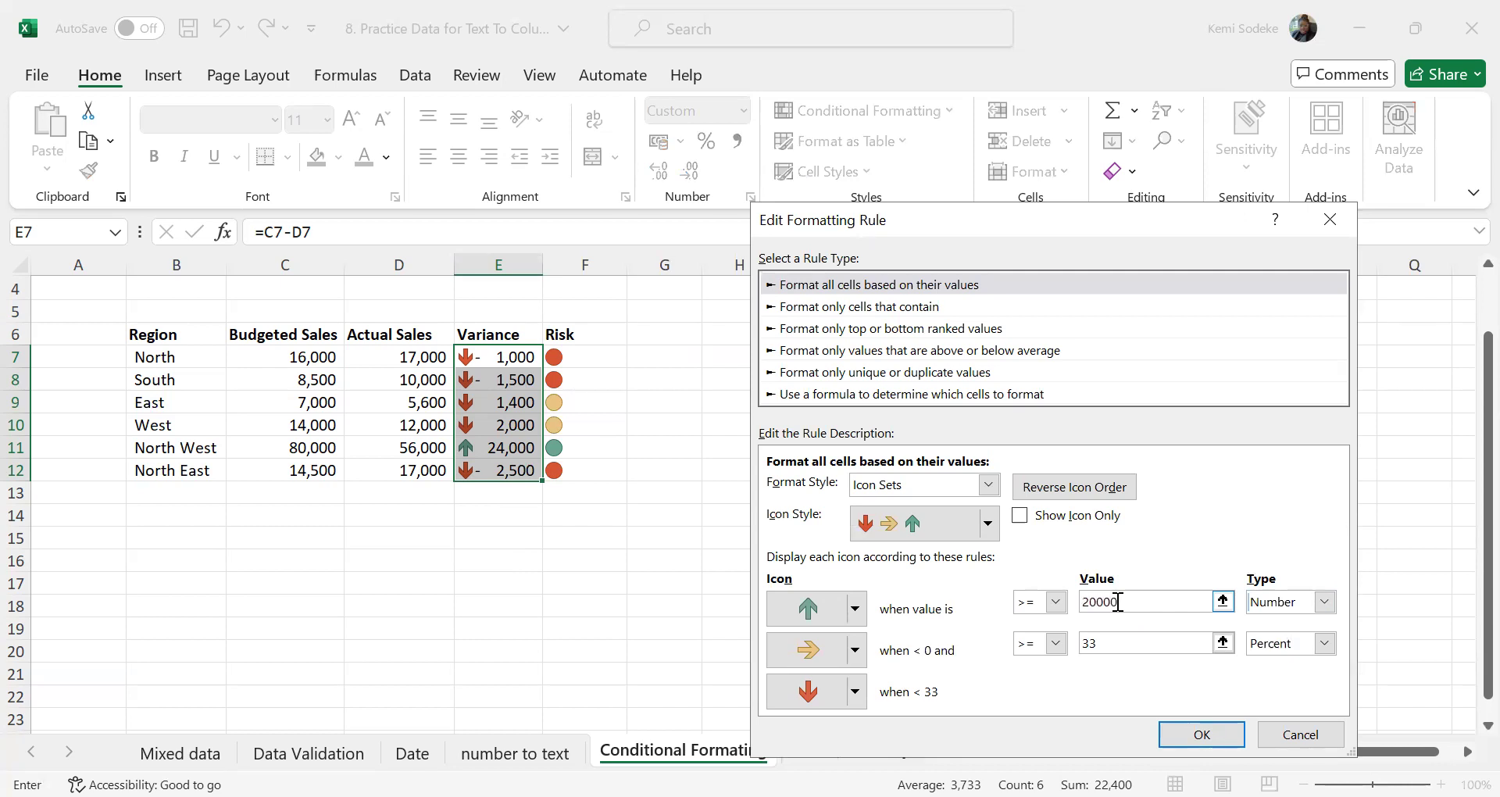
Set the yellow arrow's threshold to >= 0 with the type Number and apply the edited rule to the Variance cells
{"action": "left_click", "coordinate": [1111, 646]}
{"action": "double_click", "coordinate": [1117, 646]}
{"action": "type", "text": "0"}
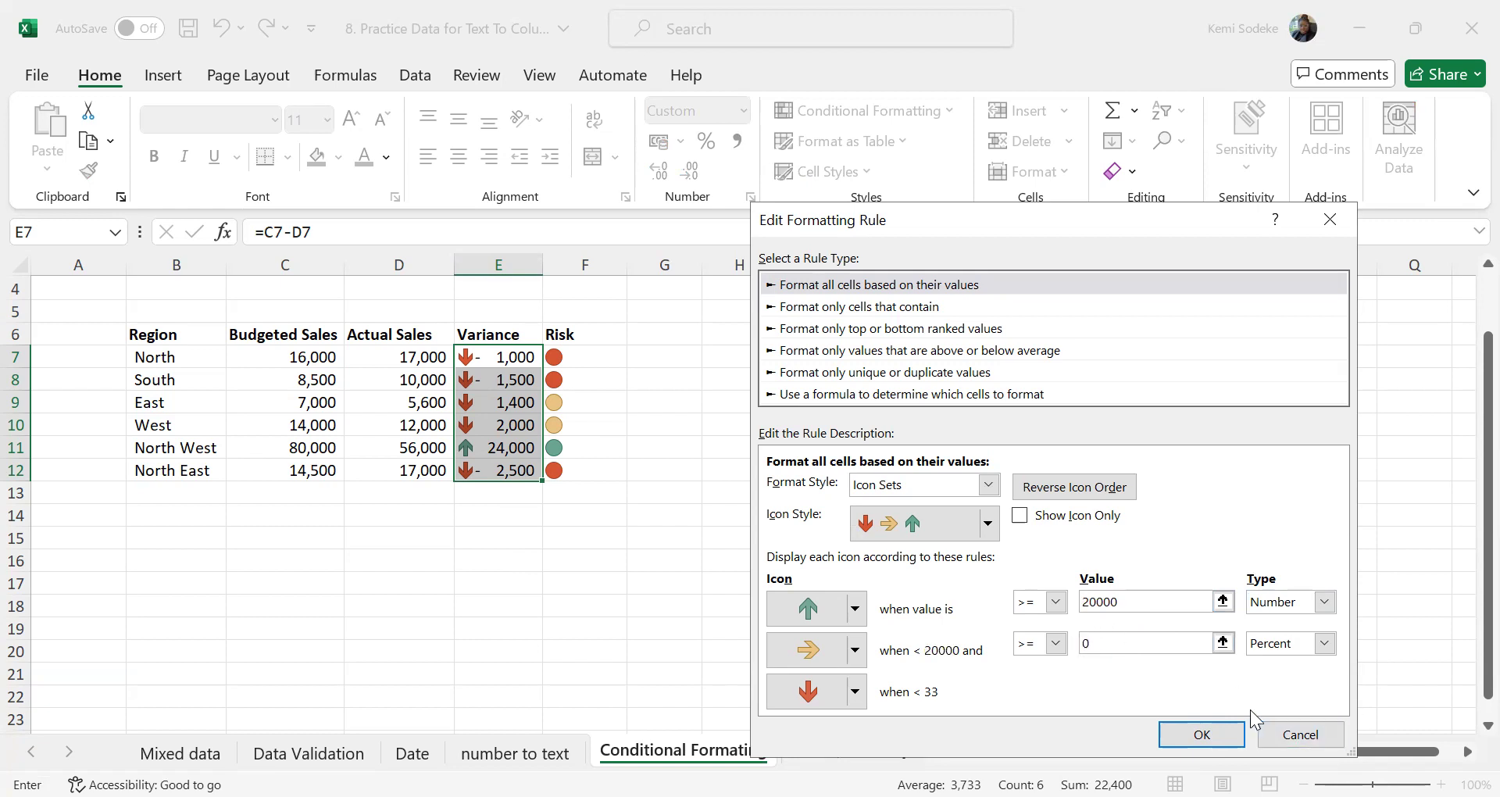
{"action": "left_click", "coordinate": [1325, 643]}
{"action": "left_click", "coordinate": [1281, 663]}
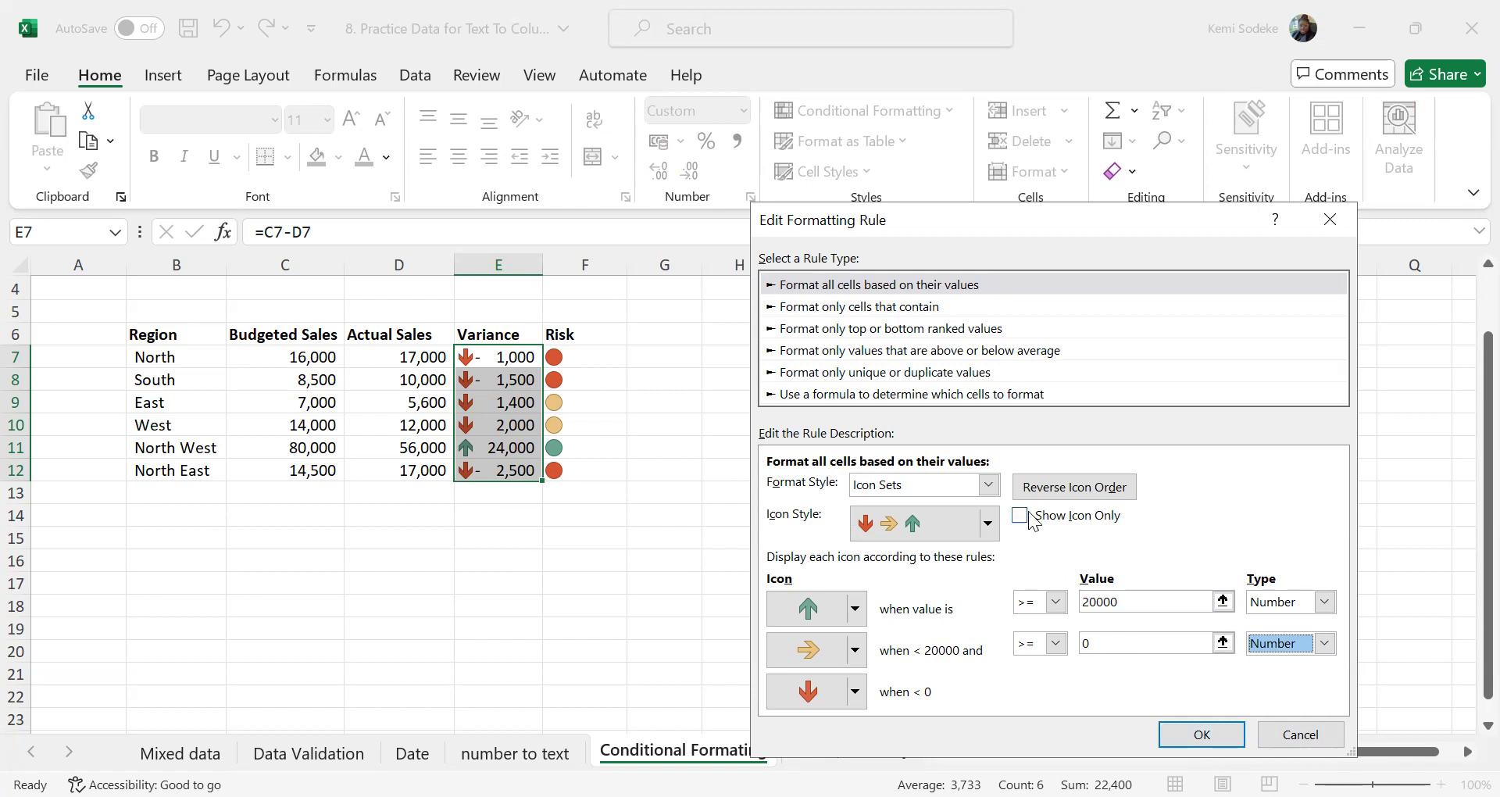
{"action": "left_click", "coordinate": [1206, 734]}
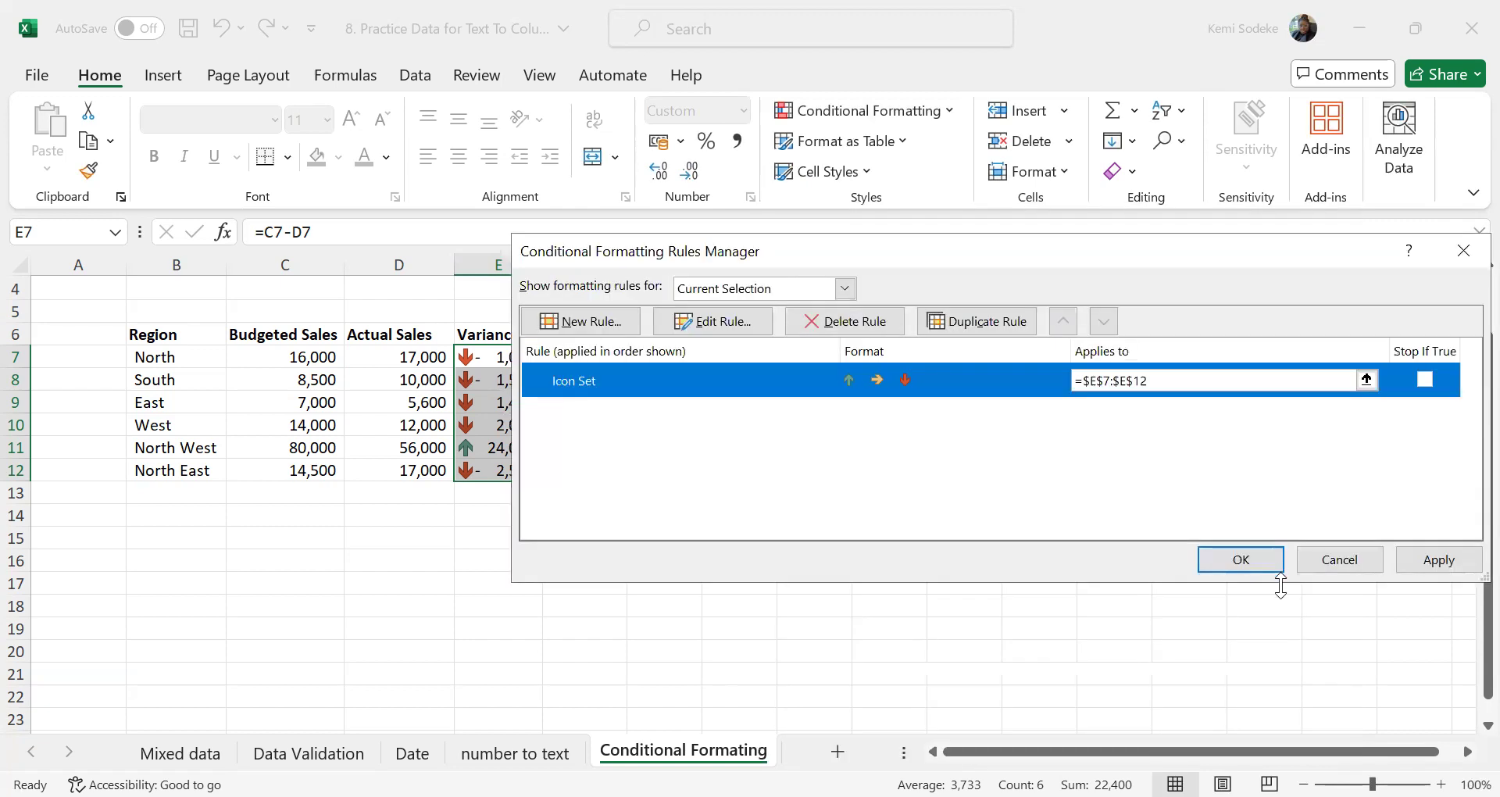
{"action": "left_click", "coordinate": [1430, 559]}
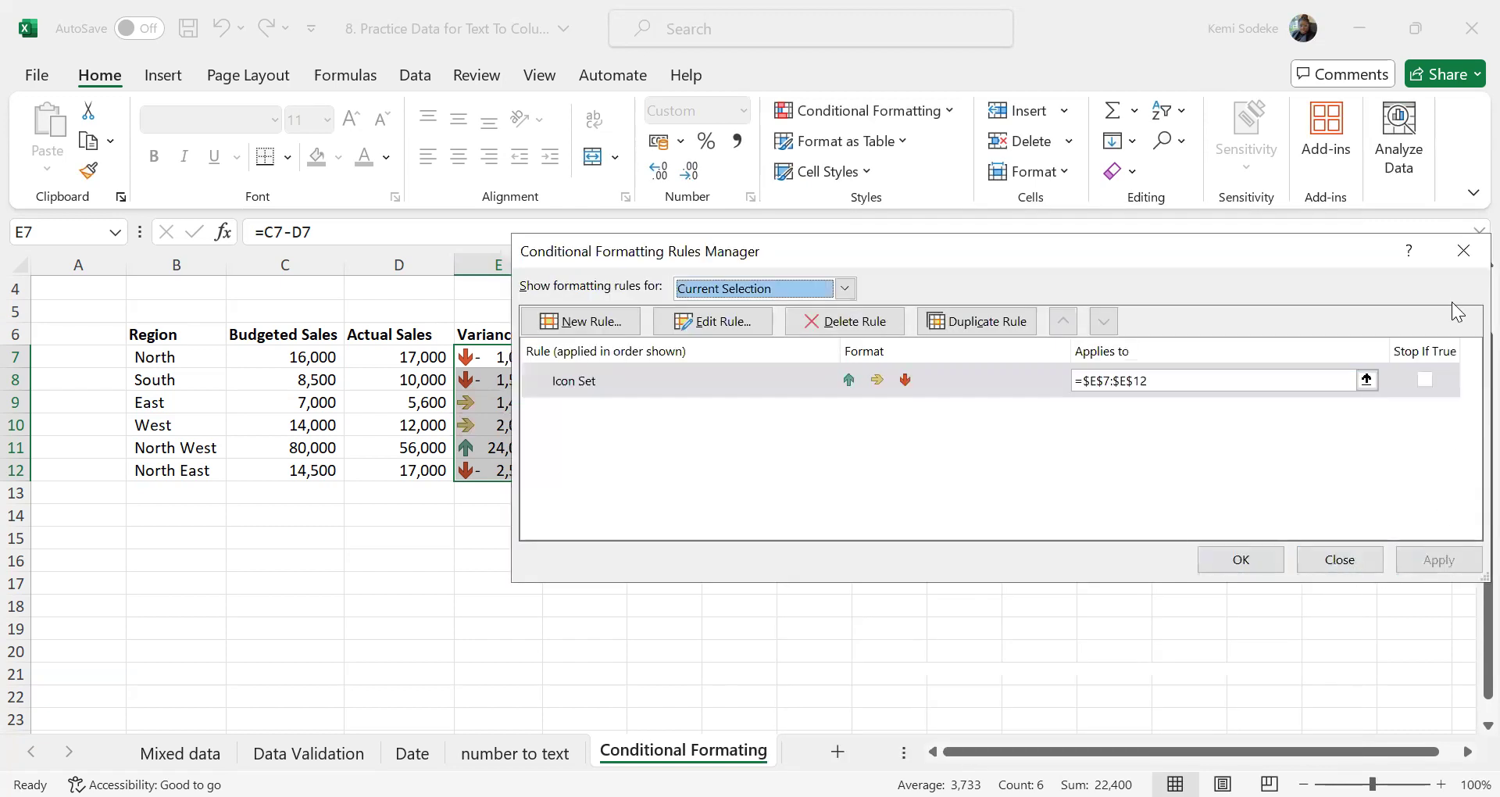
{"action": "left_click", "coordinate": [1463, 251]}
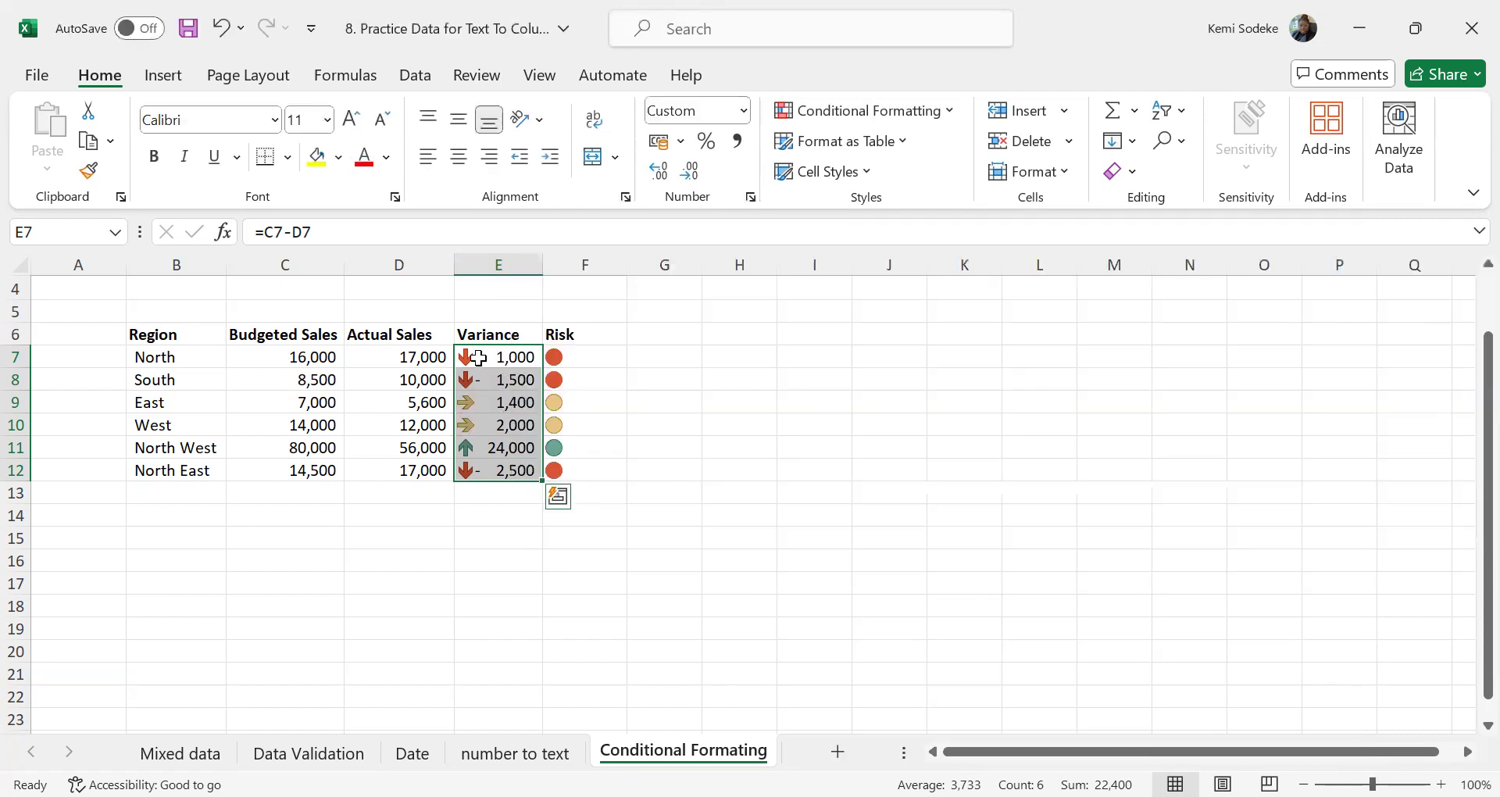
{"action": "left_click", "coordinate": [487, 568]}
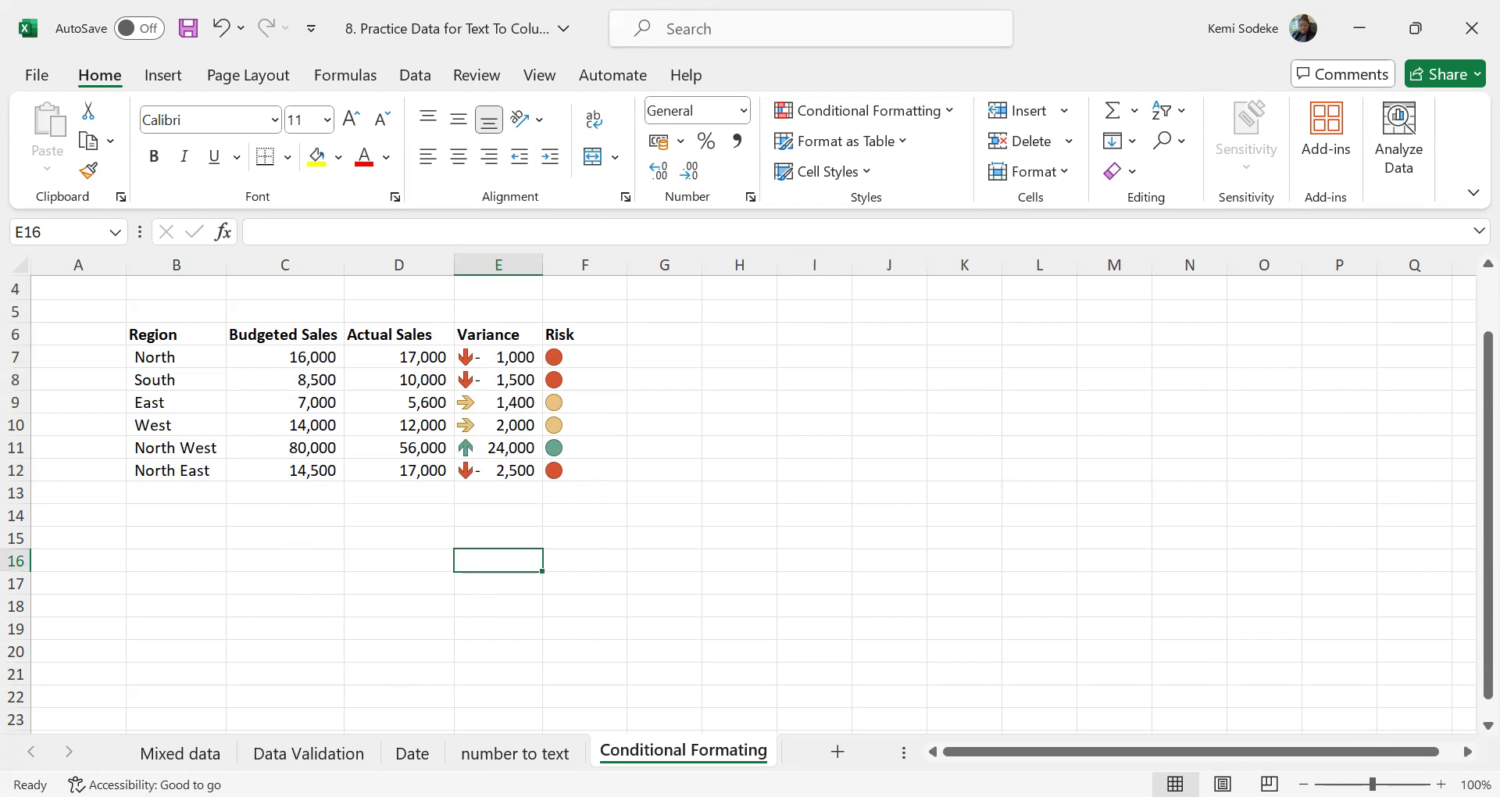
{"action": "left_click", "coordinate": [636, 499]}
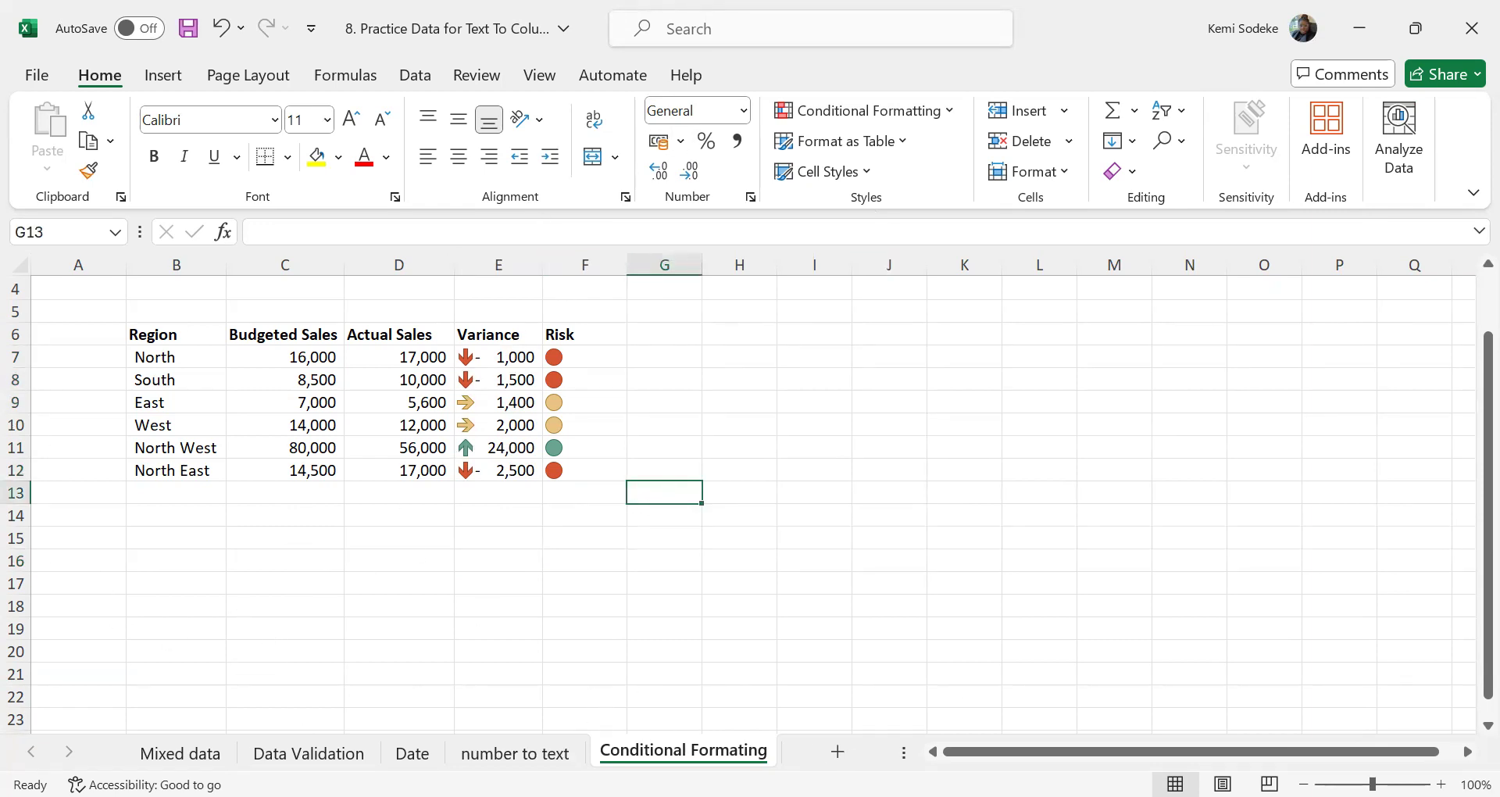
{"action": "left_click", "coordinate": [483, 628]}
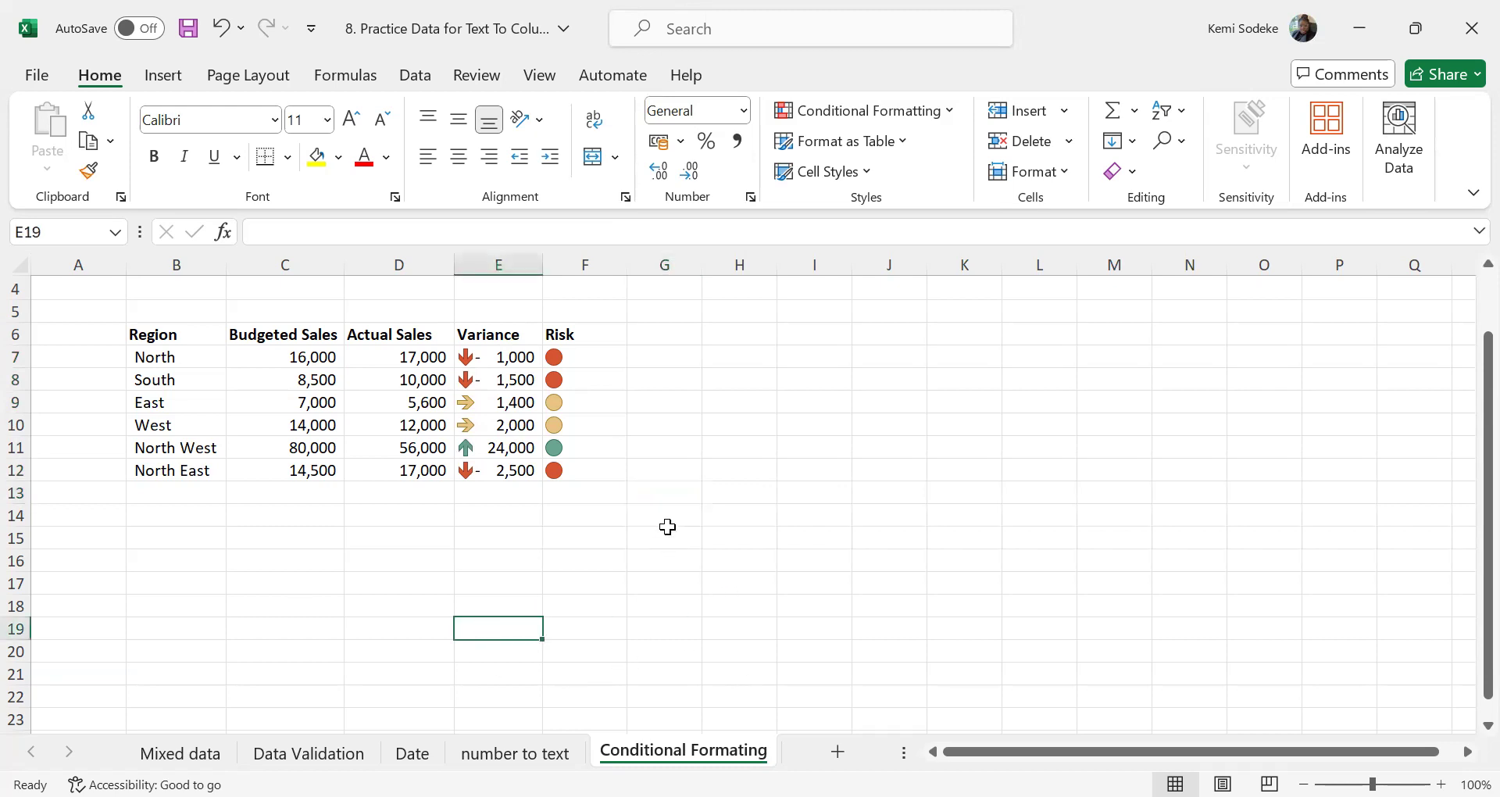
{"action": "scroll", "coordinate": [666, 524], "scroll_direction": "down", "scroll_amount": 2}
{"action": "scroll", "coordinate": [672, 522], "scroll_direction": "up", "scroll_amount": 3}
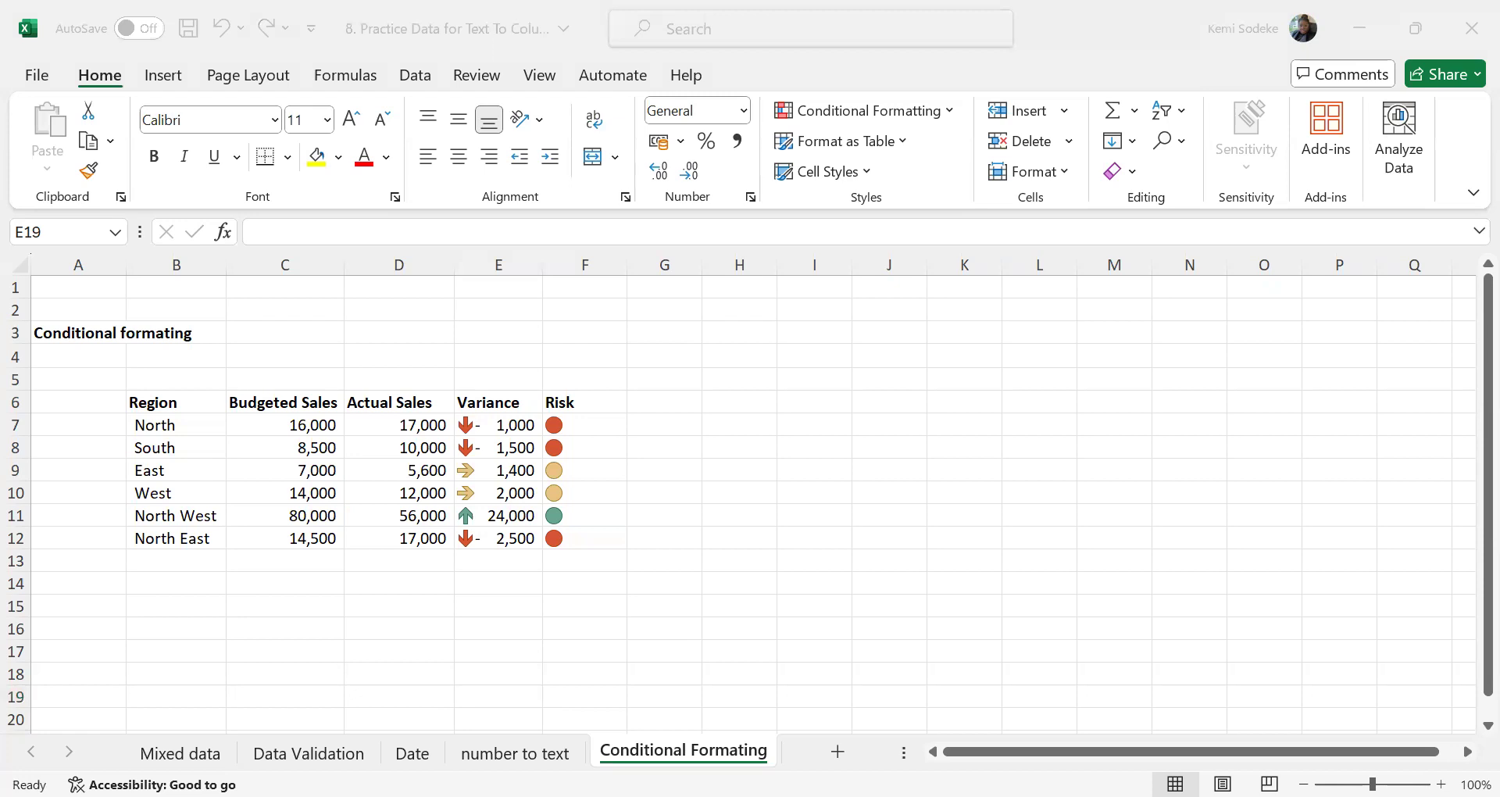
Switch to the "9. Practice Data -Interview exe..." workbook and open its Part 1 - Data sheet
{"action": "key", "text": "alt+Tab"}
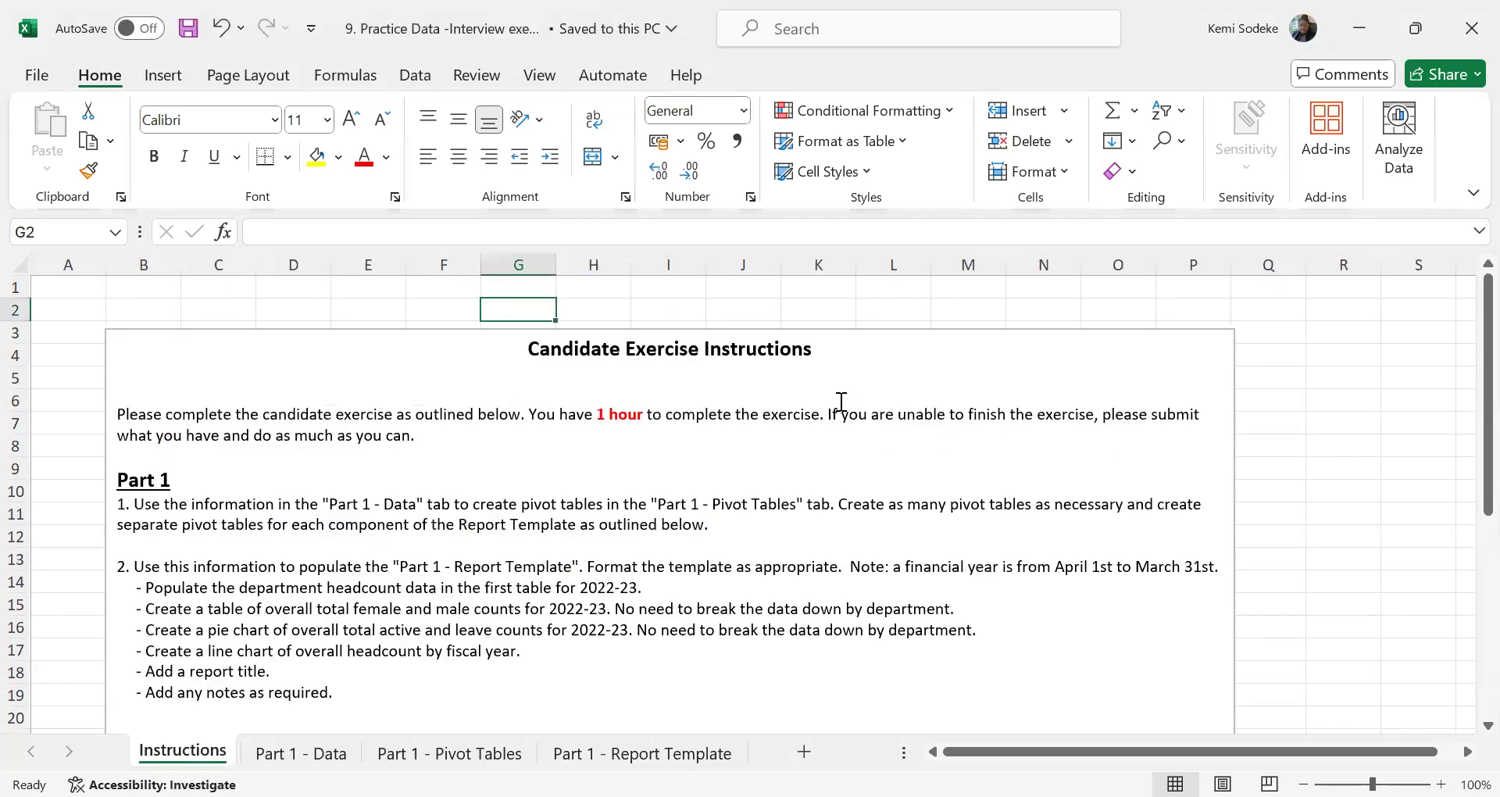
{"action": "left_click", "coordinate": [1322, 601]}
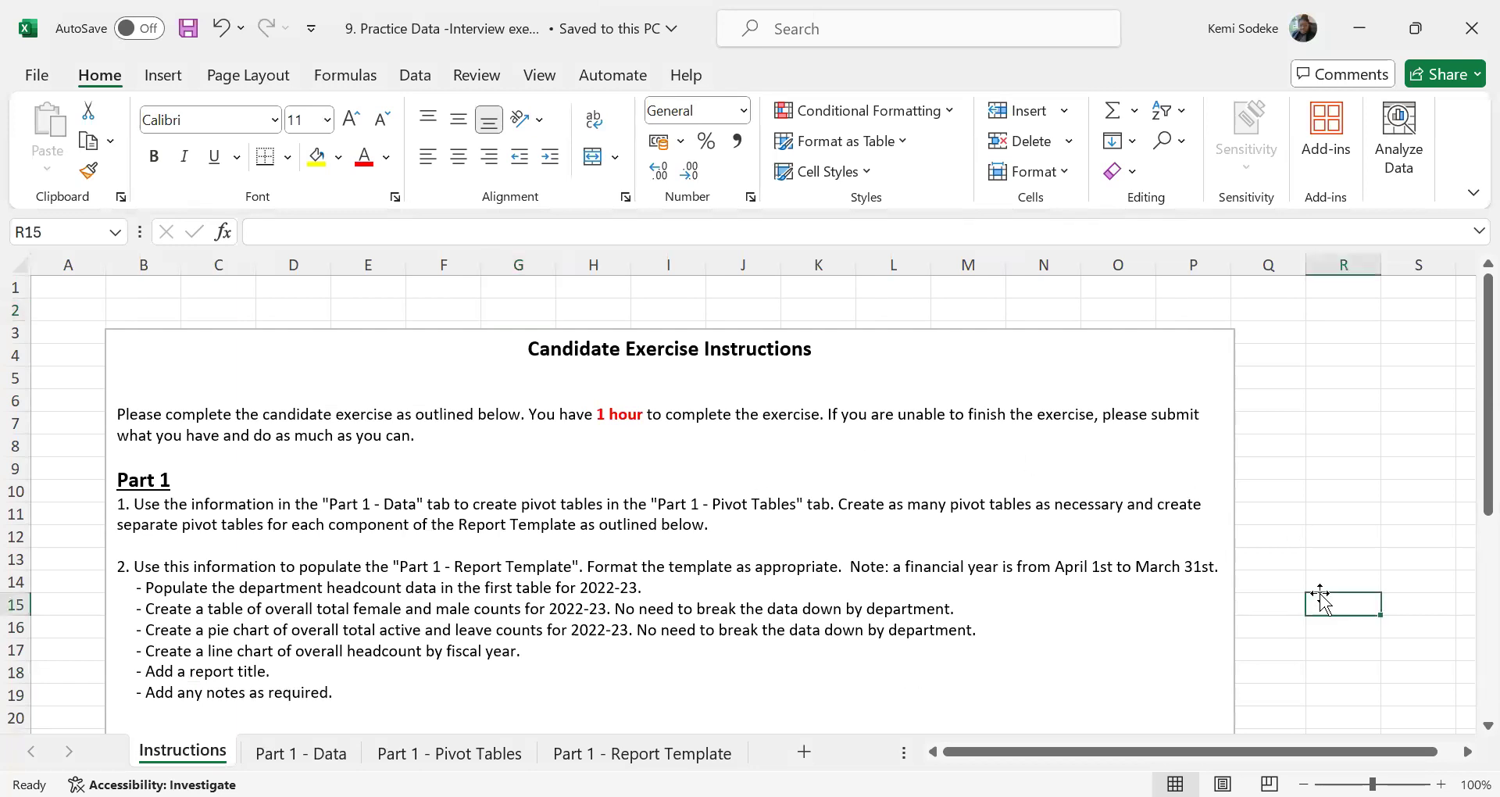
{"action": "scroll", "coordinate": [1262, 559], "scroll_direction": "down", "scroll_amount": 1}
{"action": "scroll", "coordinate": [1169, 580], "scroll_direction": "up", "scroll_amount": 1}
{"action": "left_click", "coordinate": [309, 753]}
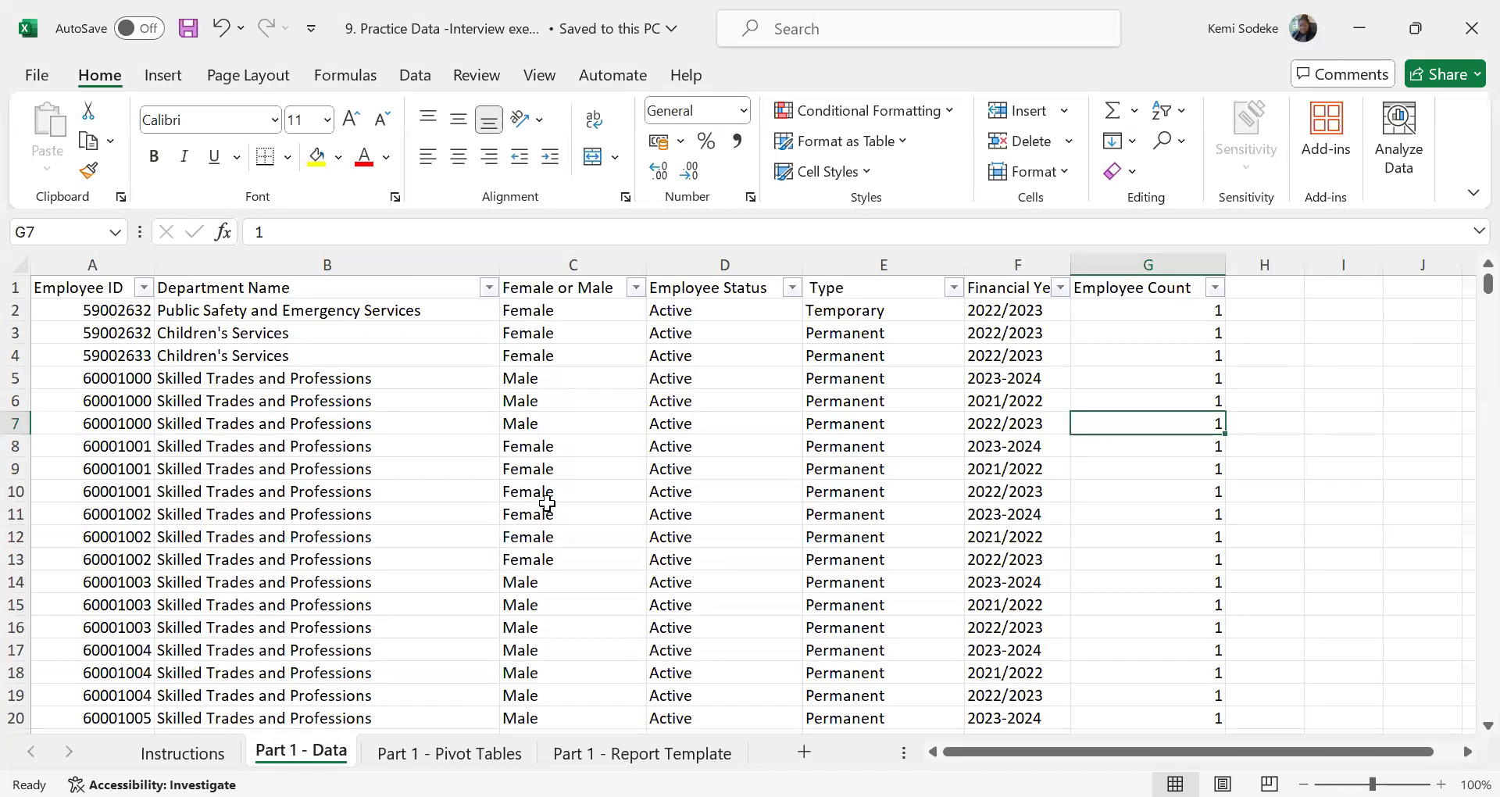
Read the Part 1 exercise instructions and compare them with the employee data and the sheet reserved for pivot tables
{"action": "left_click", "coordinate": [181, 753]}
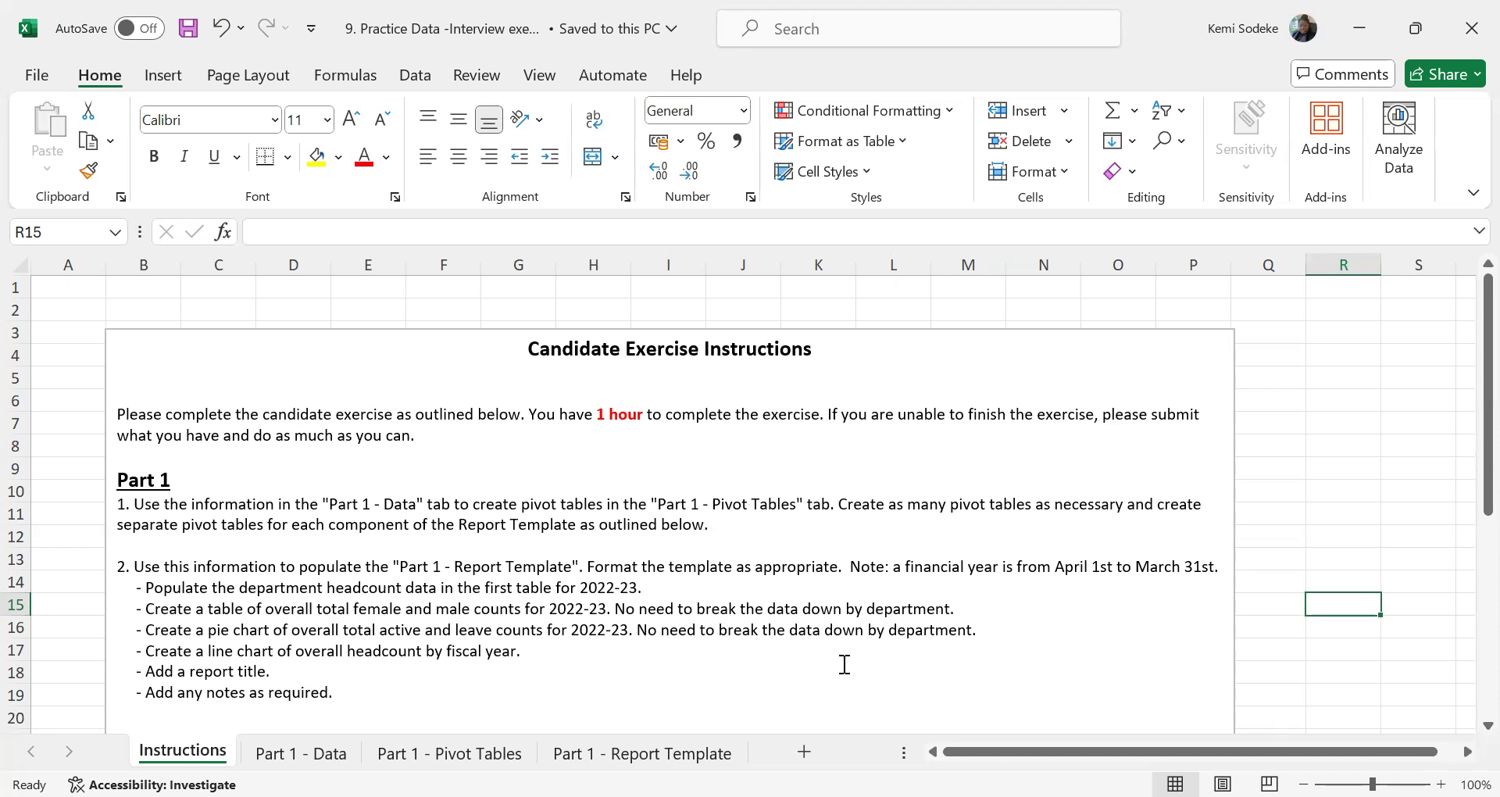
{"action": "left_click", "coordinate": [449, 752]}
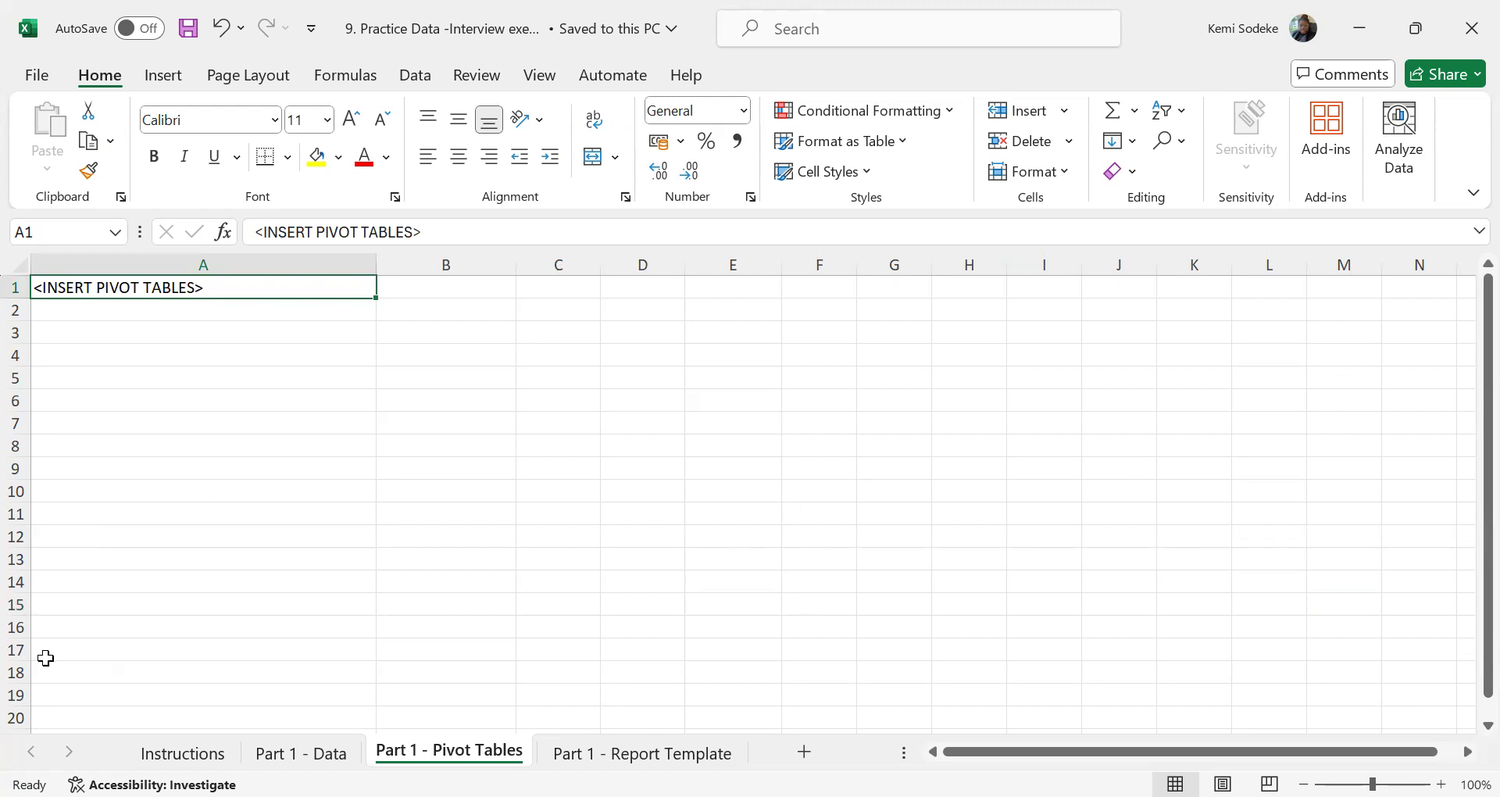
{"action": "key", "text": "ctrl+Page_Up"}
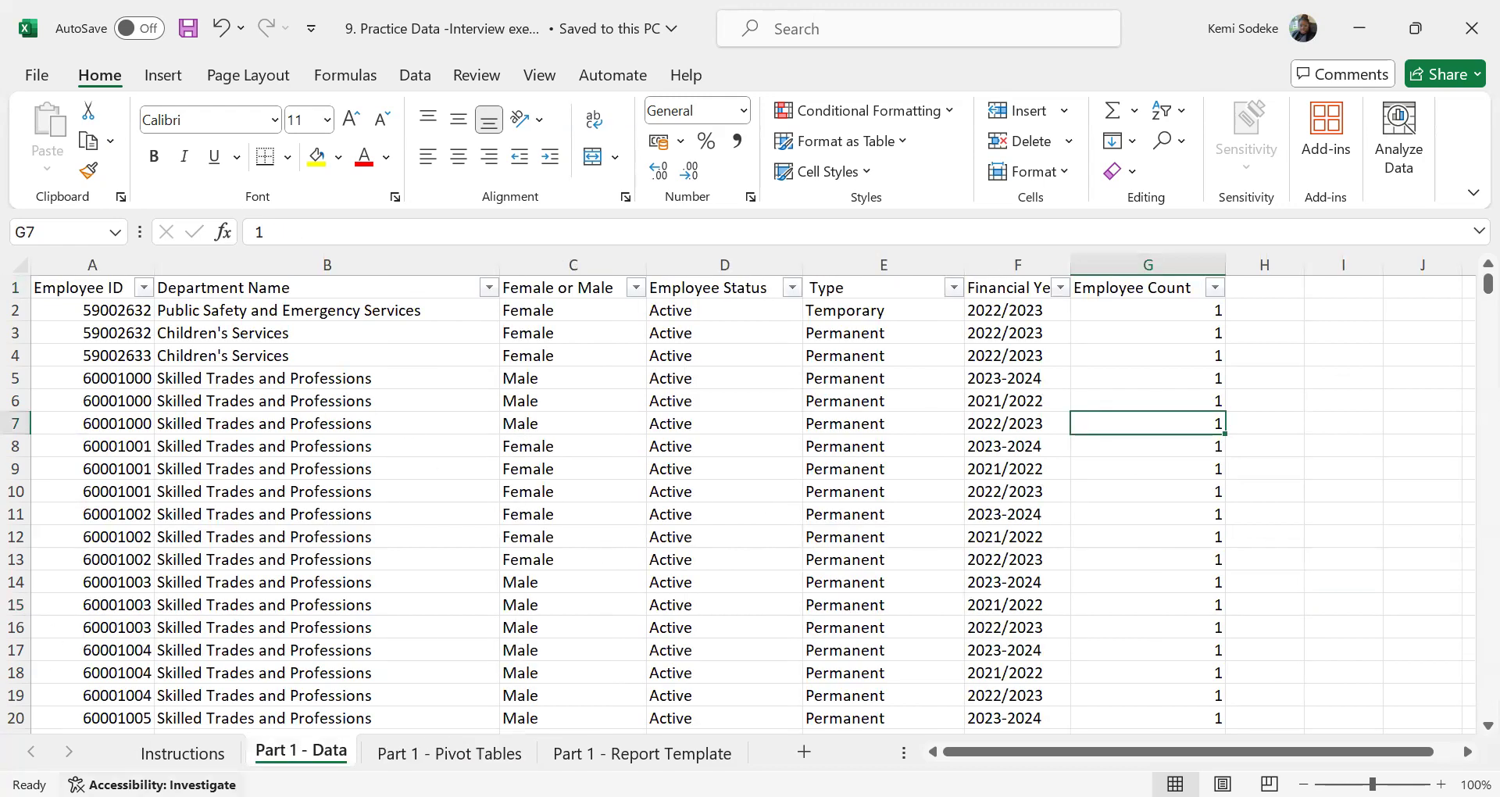
{"action": "key", "text": "ctrl+Page_Up"}
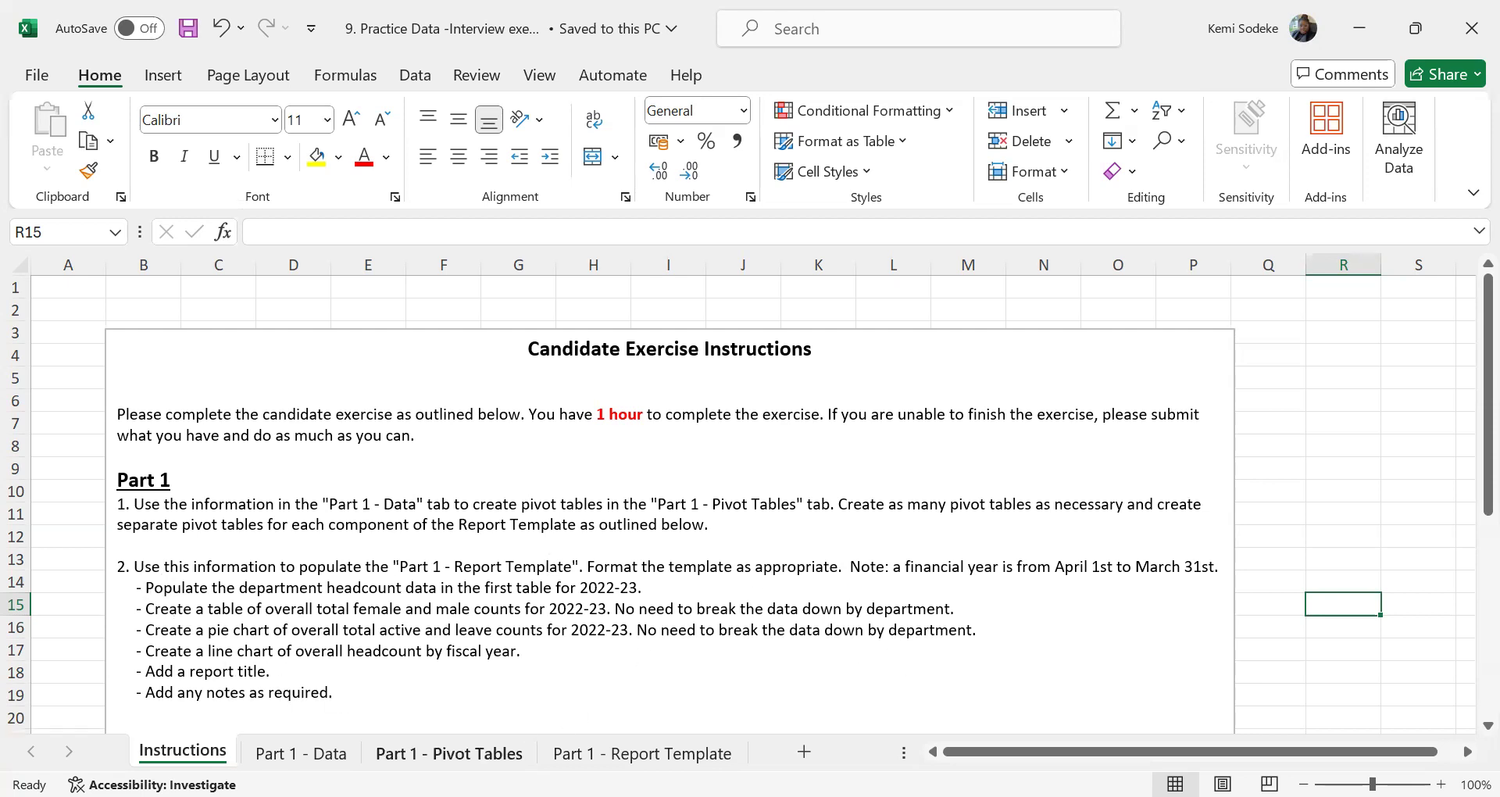
{"action": "left_click", "coordinate": [449, 753]}
{"action": "left_click", "coordinate": [211, 750]}
{"action": "left_click", "coordinate": [468, 754]}
{"action": "key", "text": "ctrl+Page_Up"}
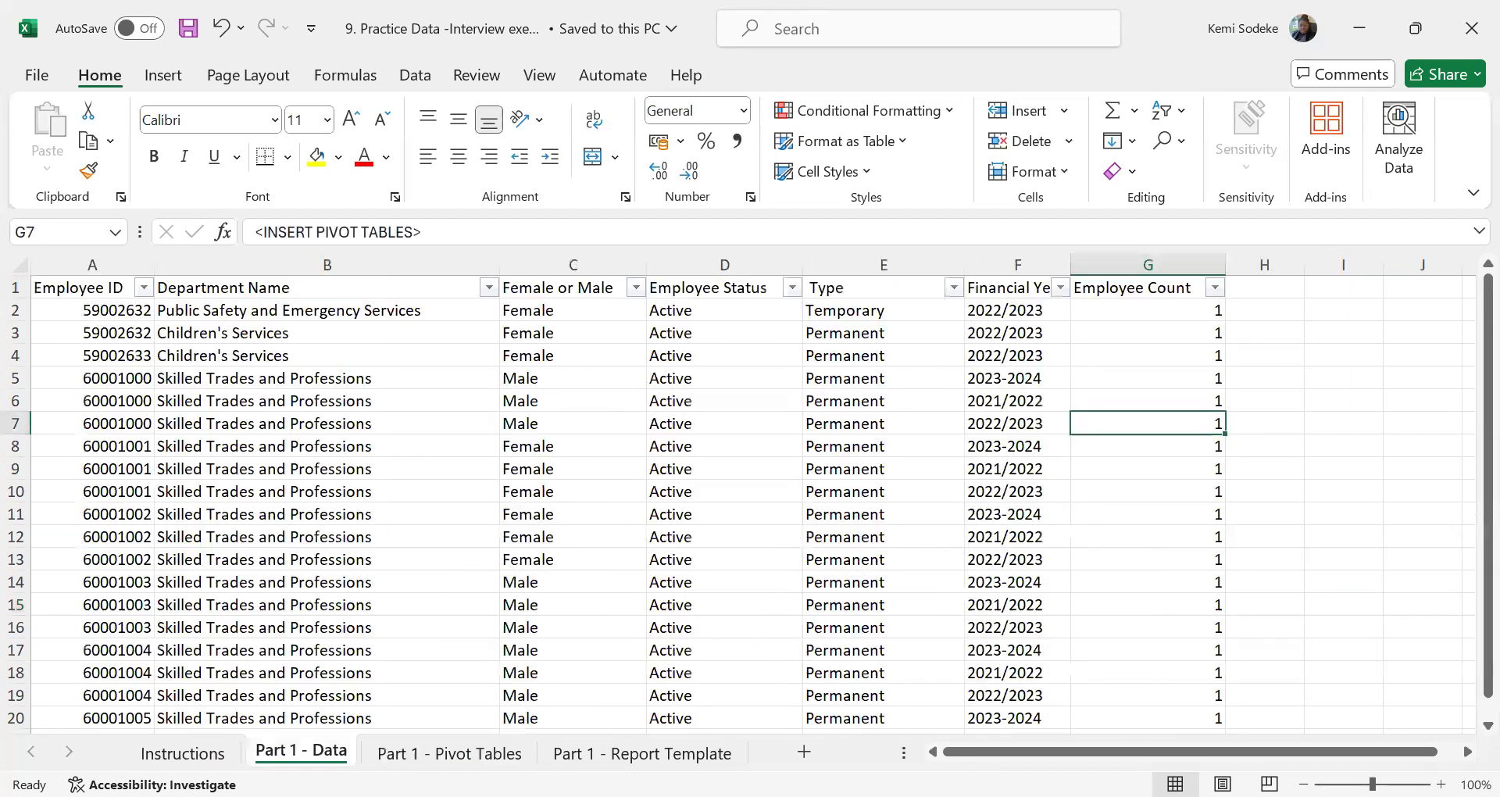
{"action": "key", "text": "ctrl+Page_Down"}
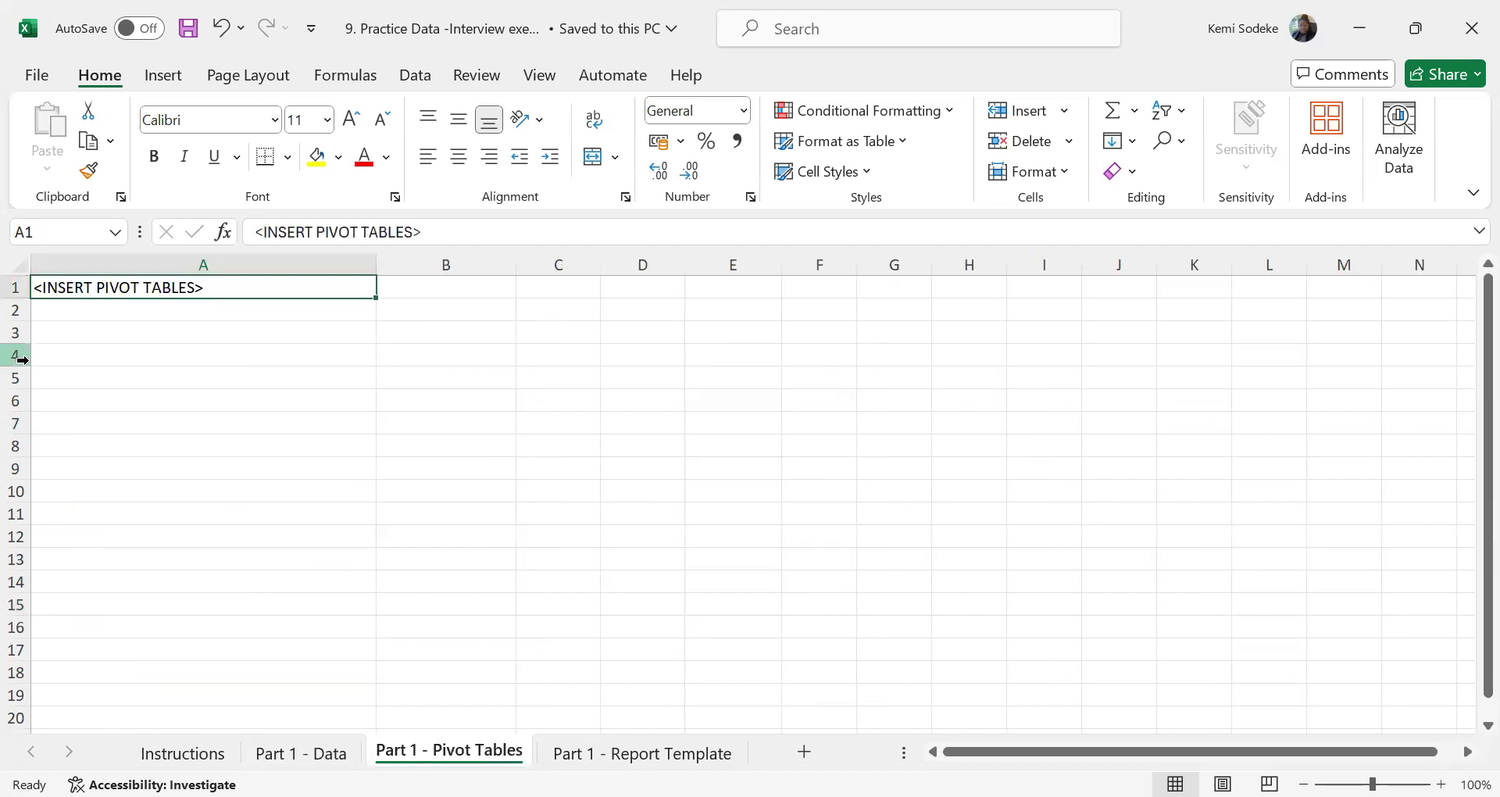
Insert a pivot table at cell A3 of Part 1 - Pivot Tables from the Part 1 - Data range A1:G27777
{"action": "left_click", "coordinate": [124, 325]}
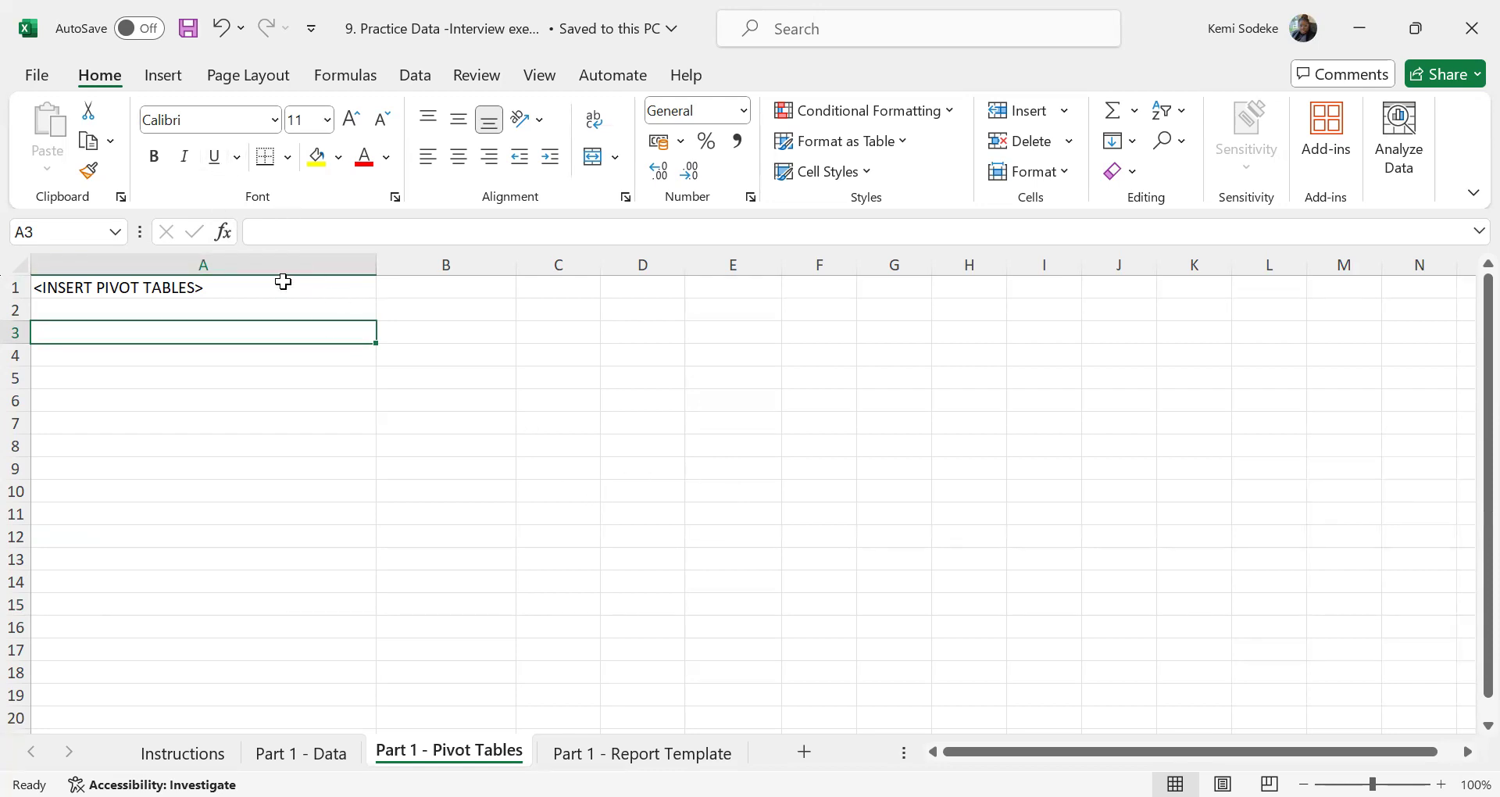
{"action": "left_click", "coordinate": [177, 83]}
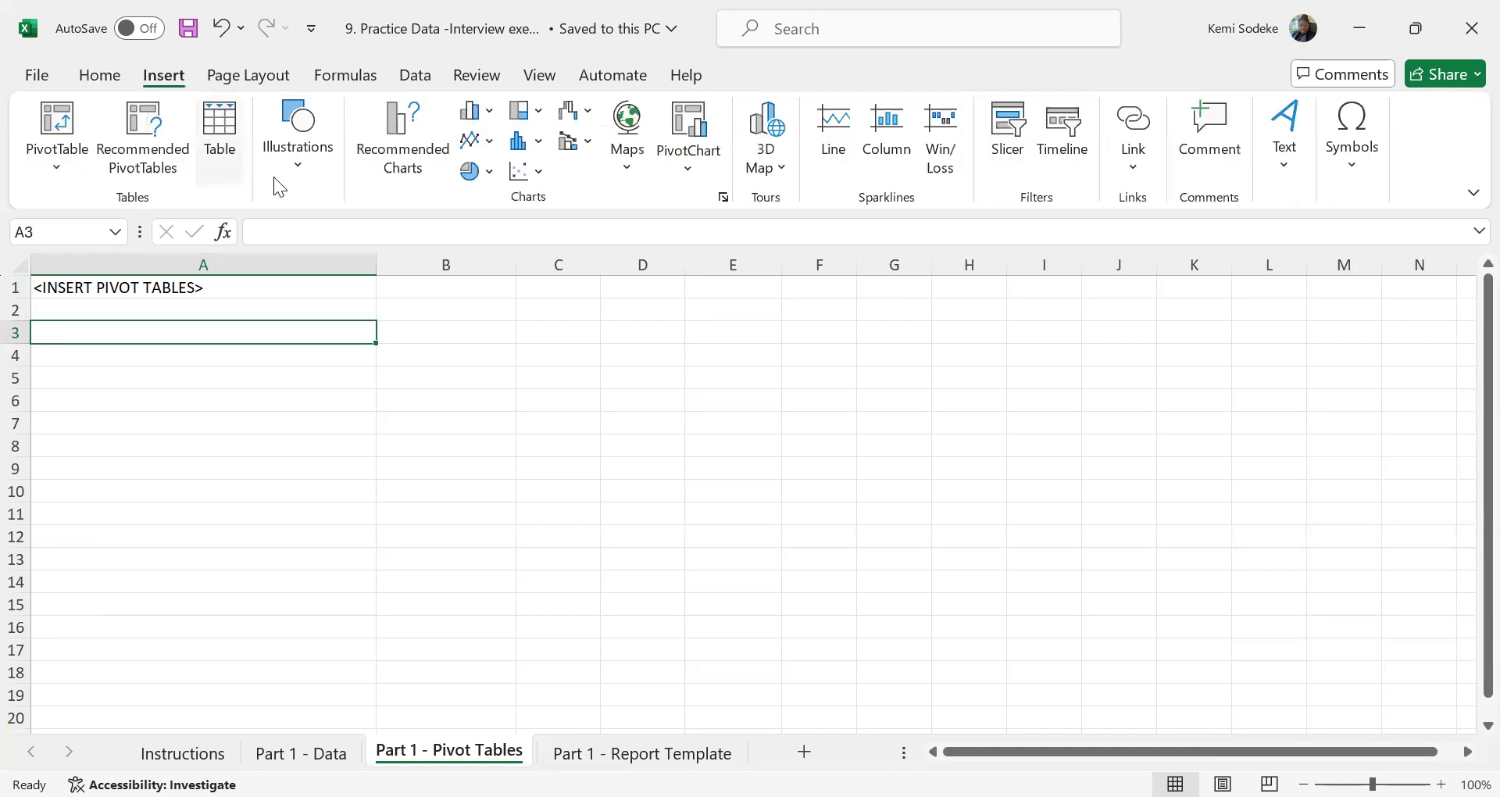
{"action": "left_click", "coordinate": [69, 127]}
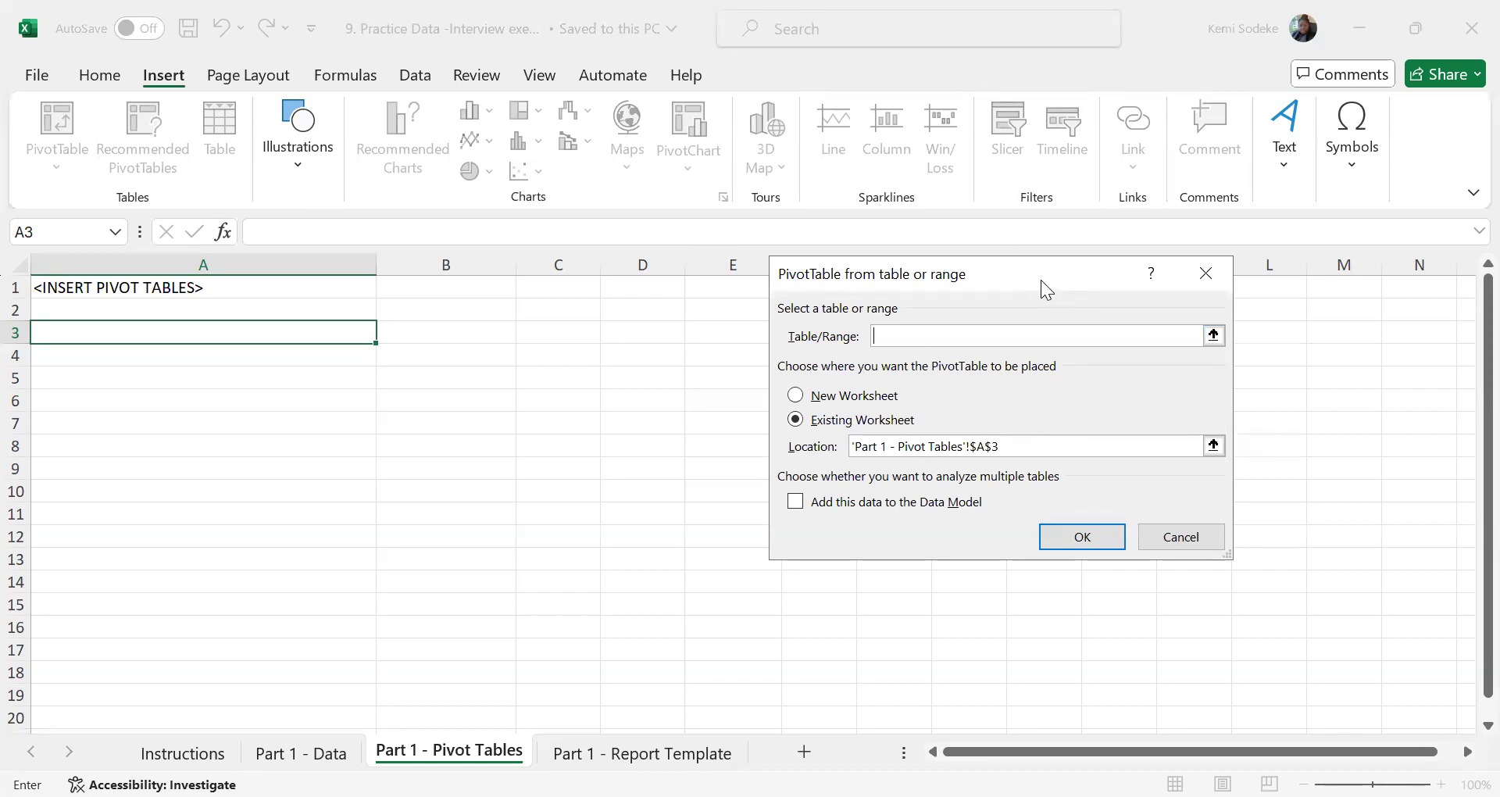
{"action": "left_click_drag", "start_coordinate": [1032, 277], "coordinate": [1038, 299]}
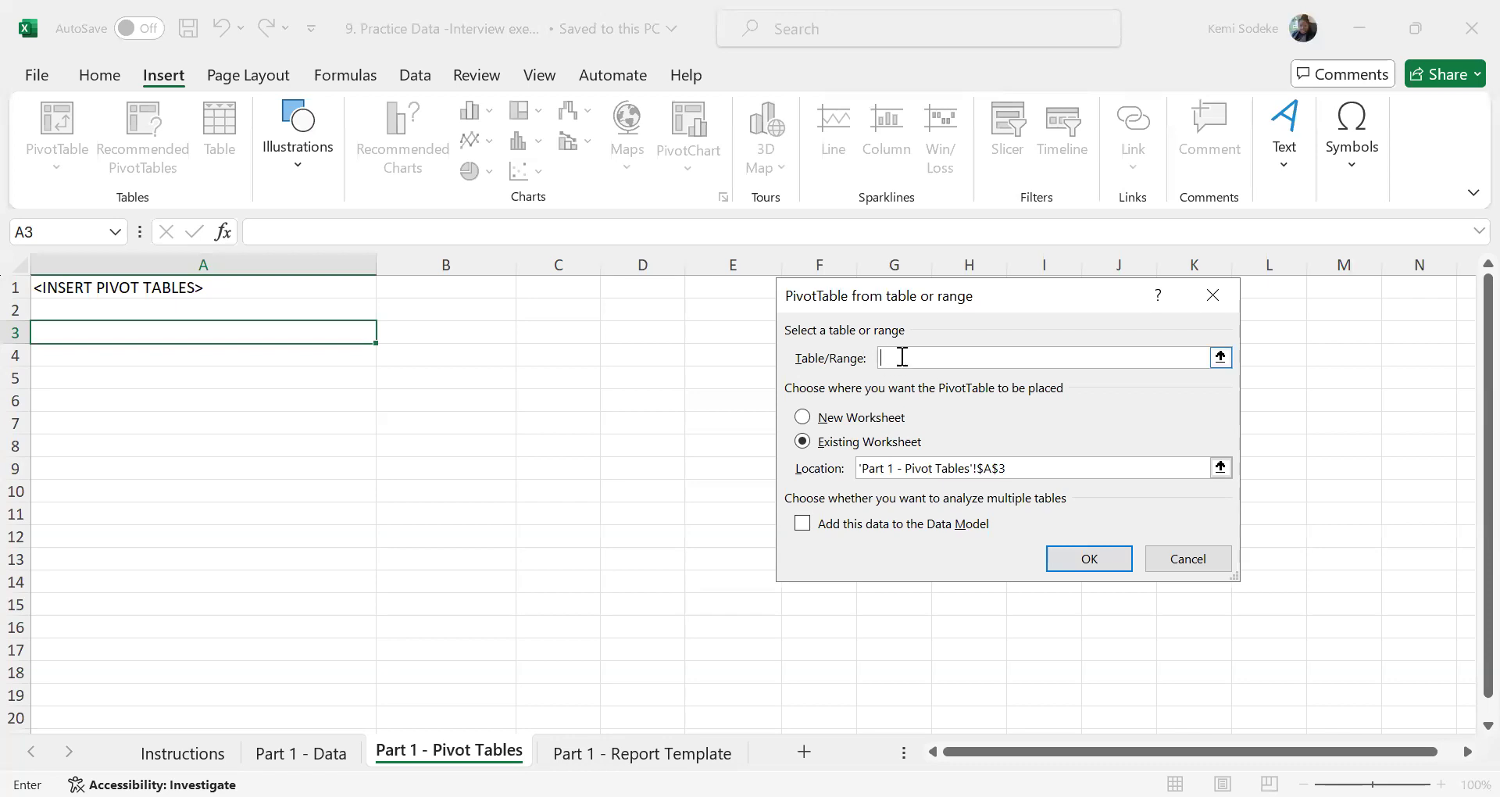
{"action": "left_click", "coordinate": [300, 751]}
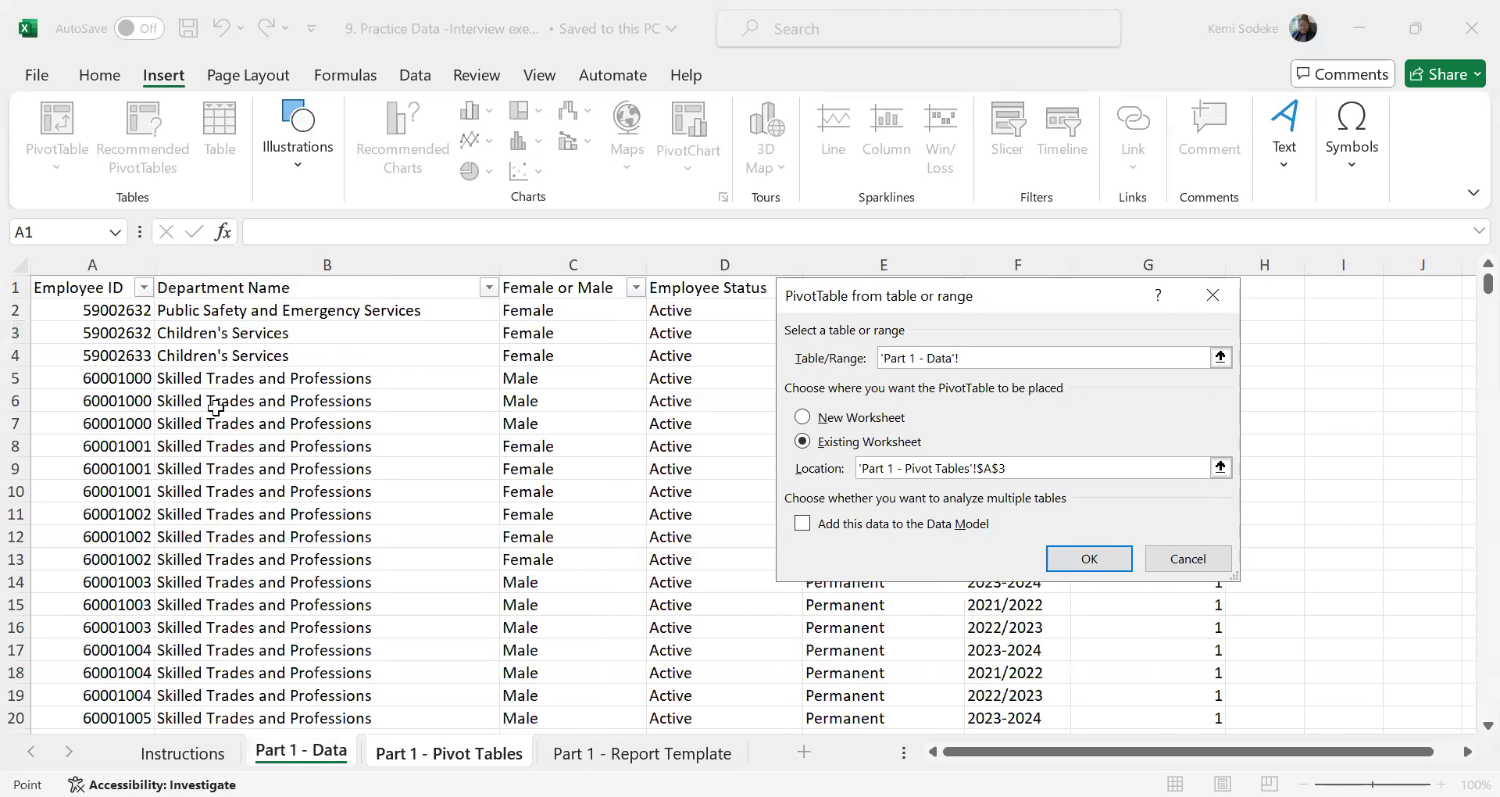
{"action": "left_click", "coordinate": [90, 293]}
{"action": "left_click_drag", "start_coordinate": [90, 293], "coordinate": [1188, 658]}
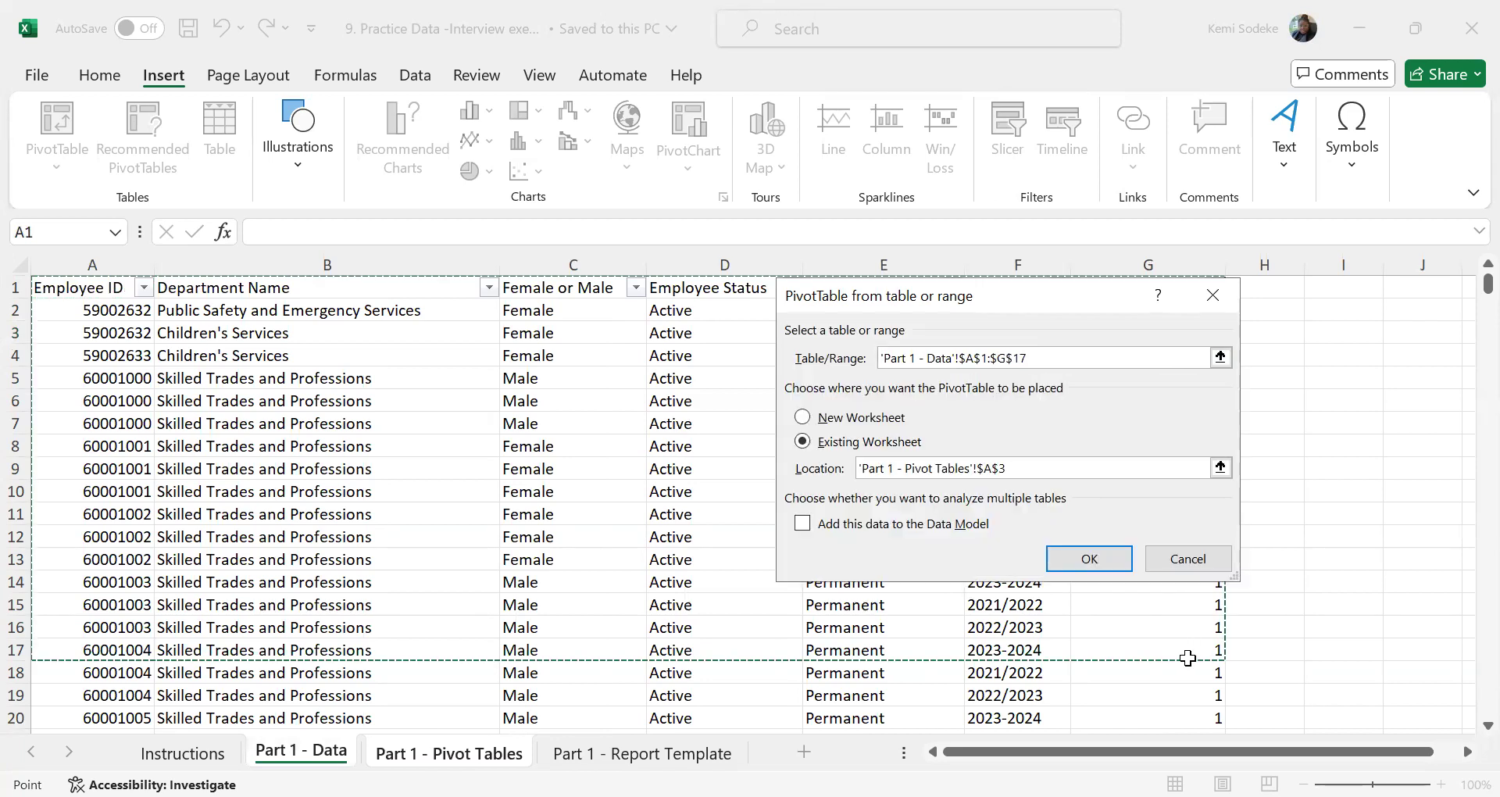
{"action": "key", "text": "ctrl+shift+Down"}
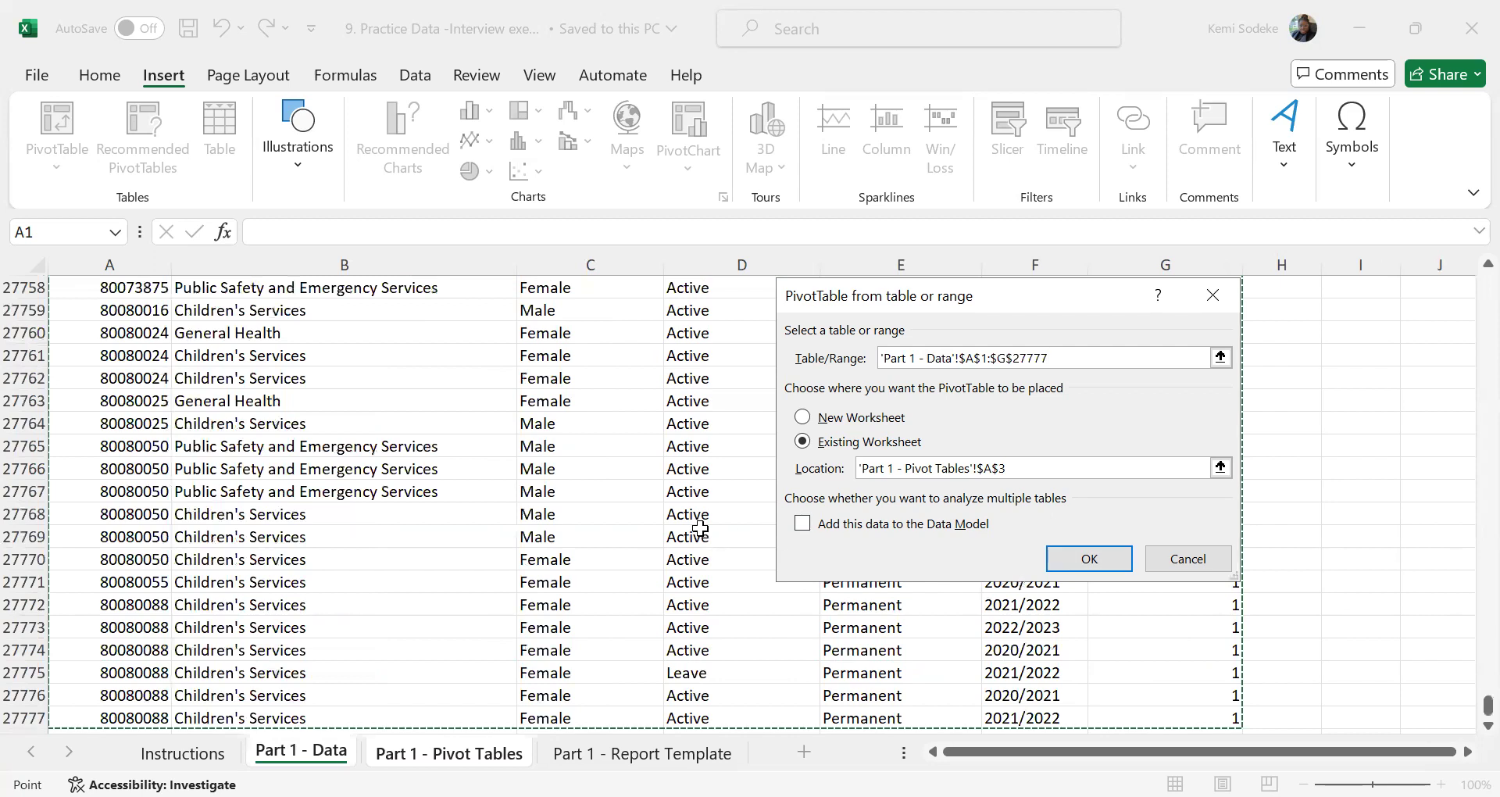
{"action": "left_click", "coordinate": [1094, 559]}
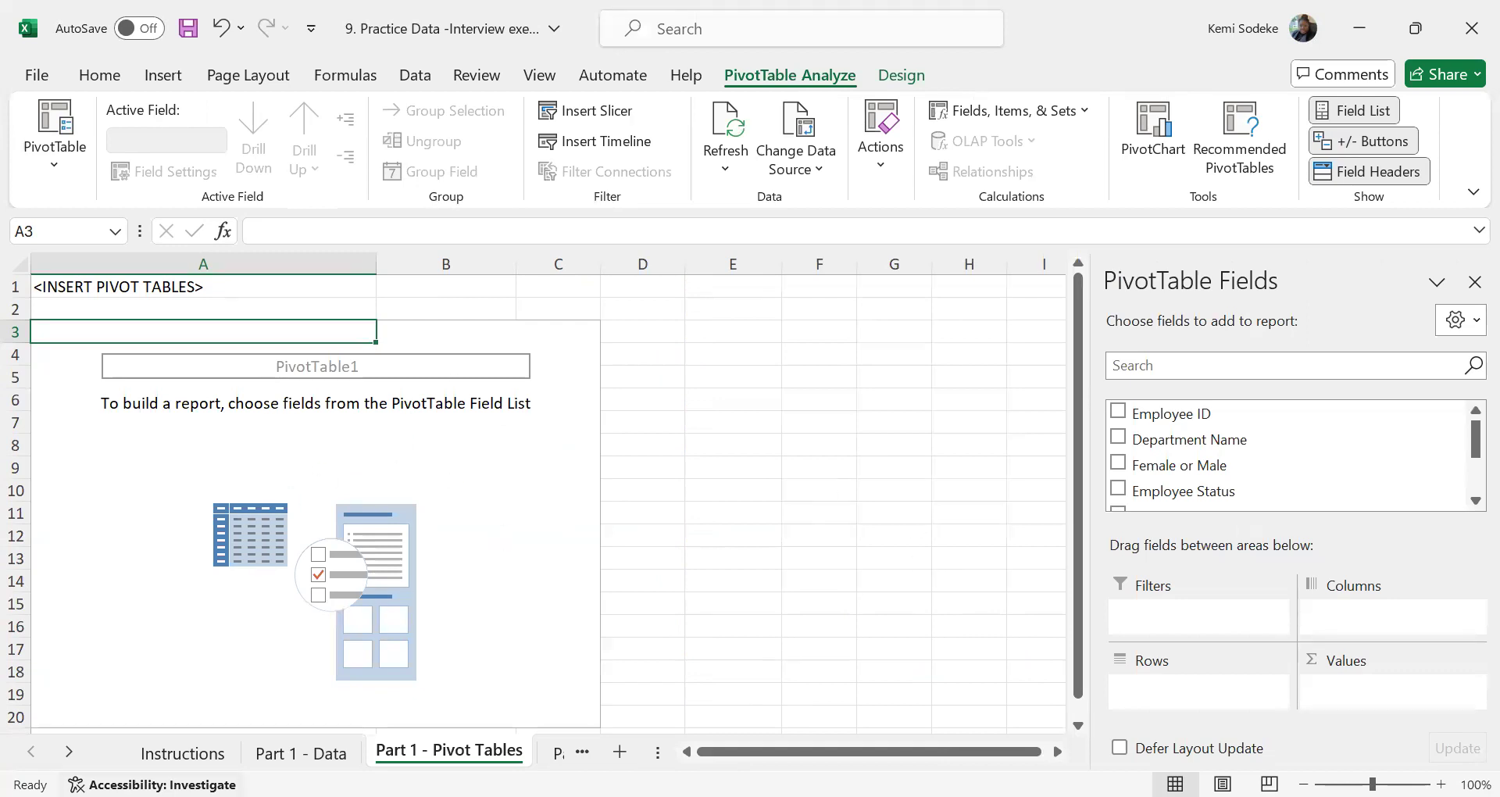
Check the exercise instructions and add Financial Year as the pivot table's report filter, replacing the overlapped sheet data
{"action": "left_click", "coordinate": [182, 752]}
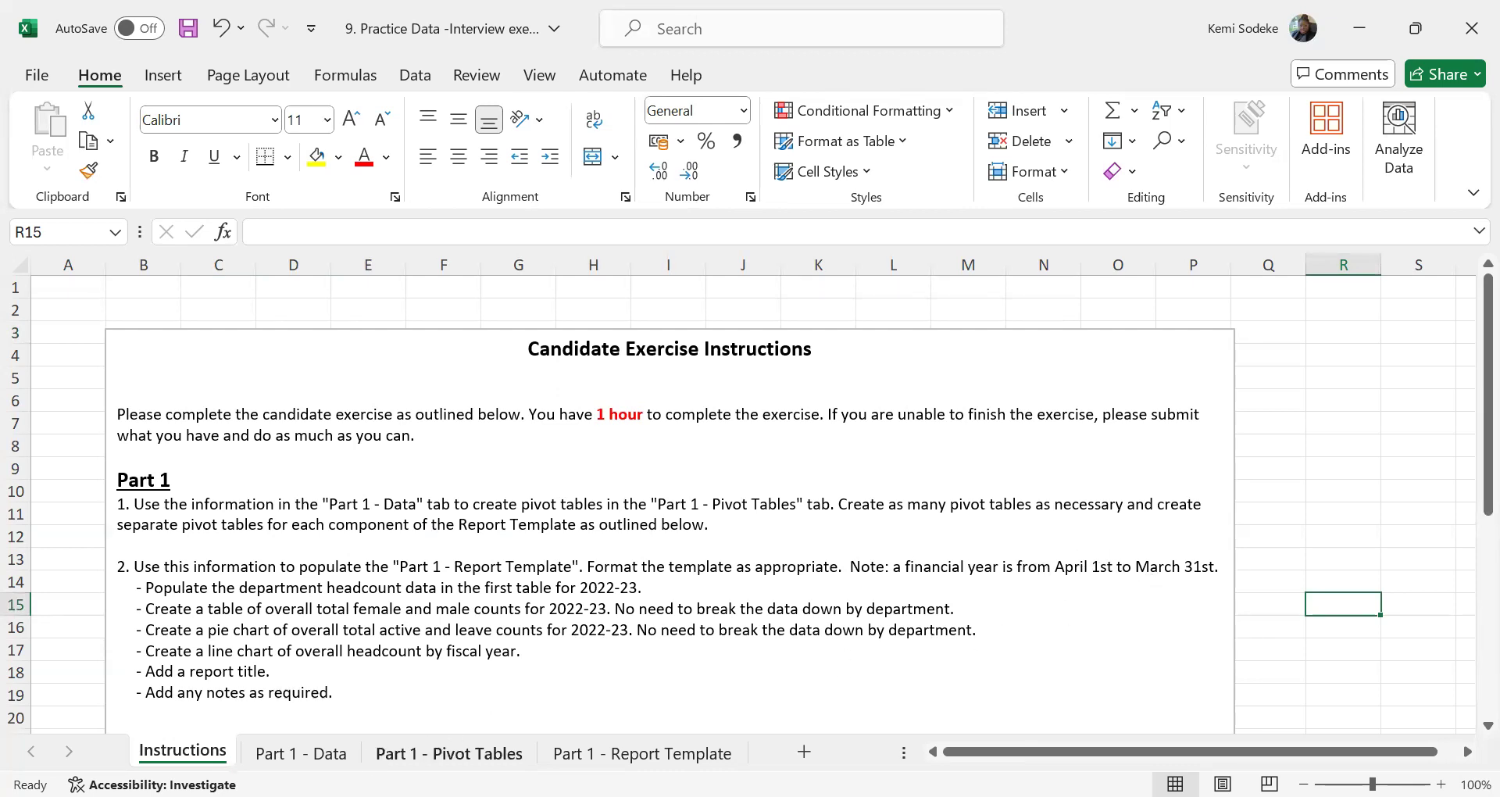
{"action": "left_click", "coordinate": [449, 753]}
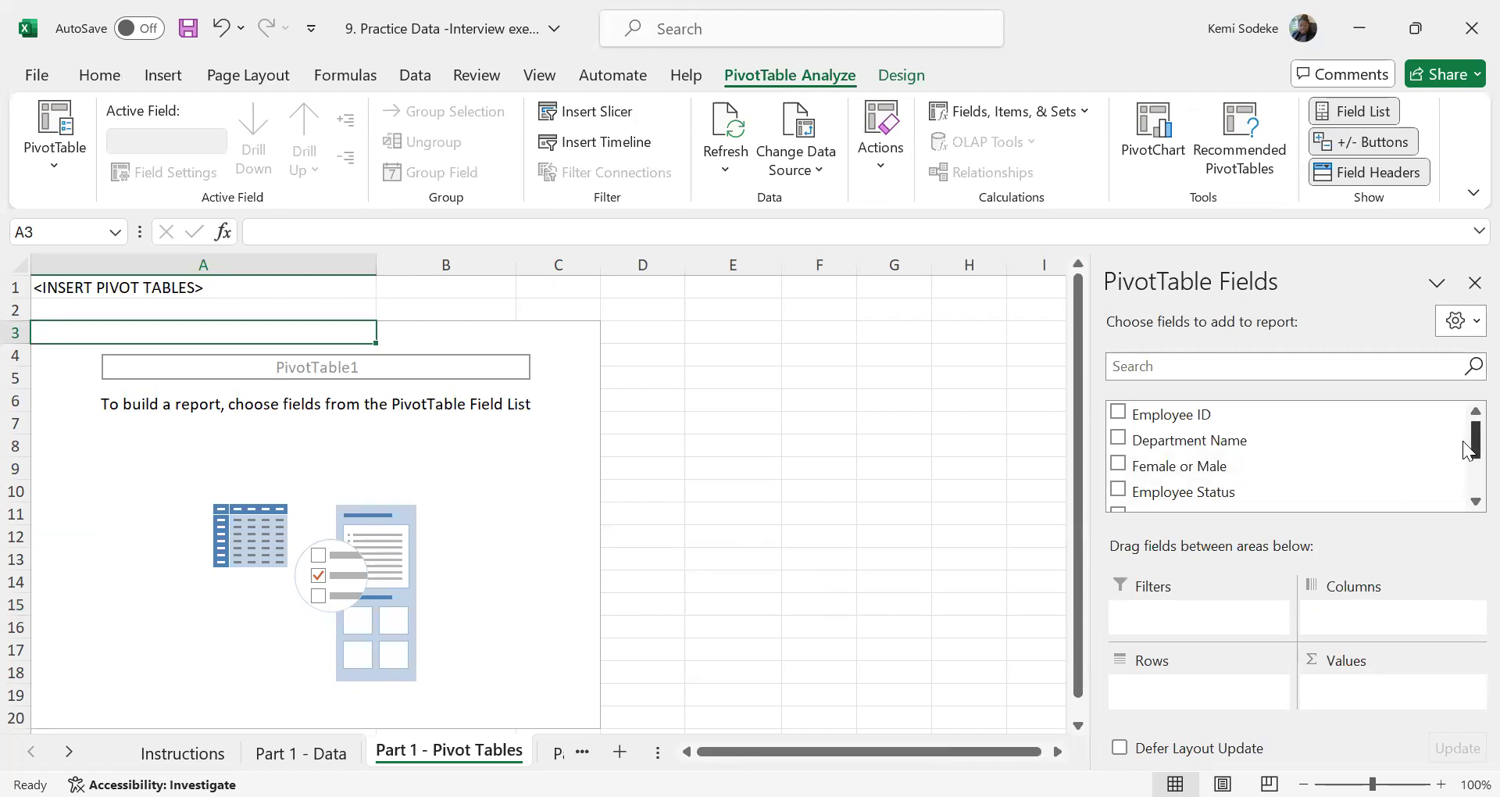
{"action": "left_click_drag", "start_coordinate": [1466, 449], "coordinate": [1466, 485]}
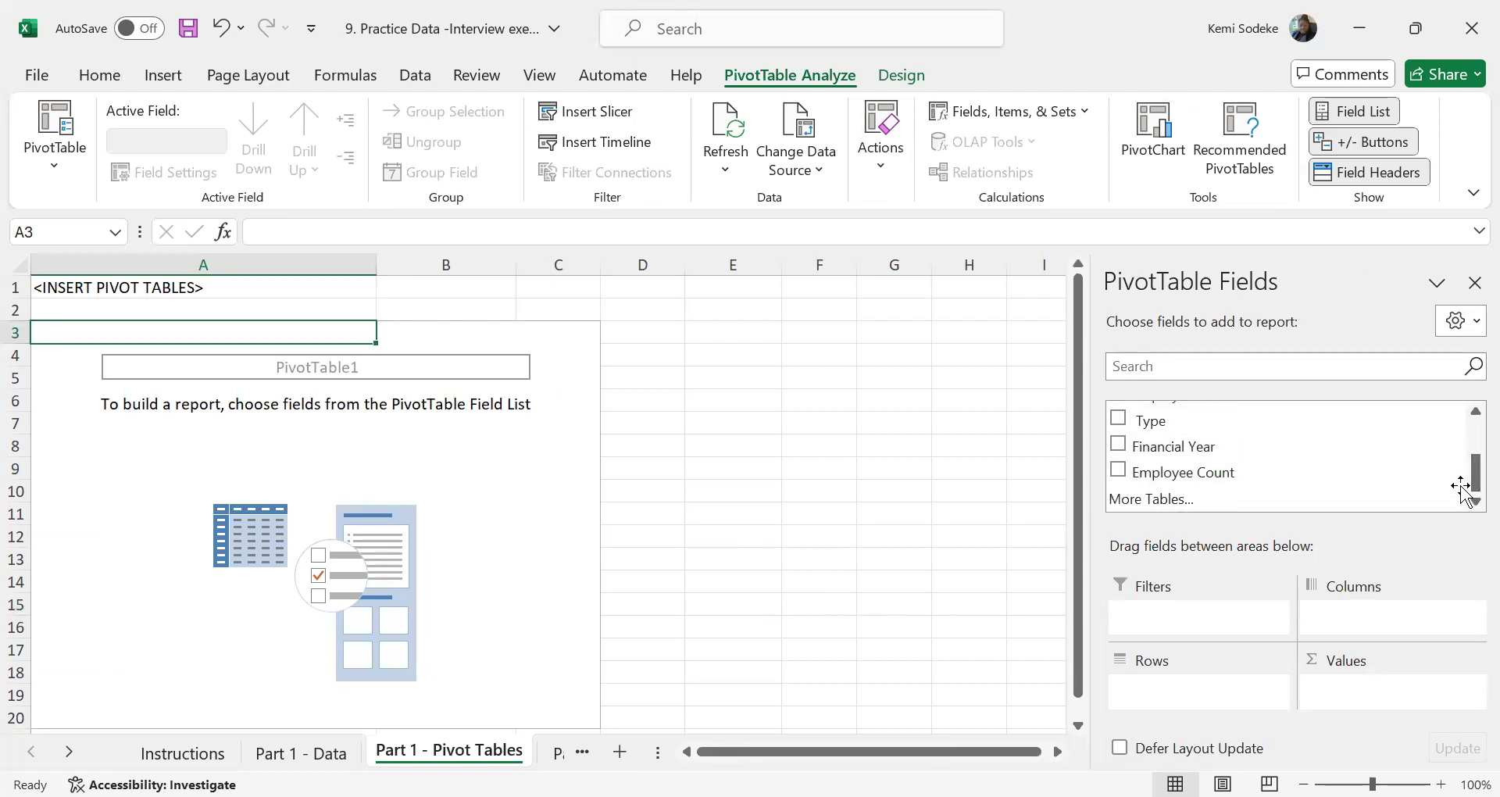
{"action": "left_click_drag", "start_coordinate": [1224, 450], "coordinate": [1133, 658]}
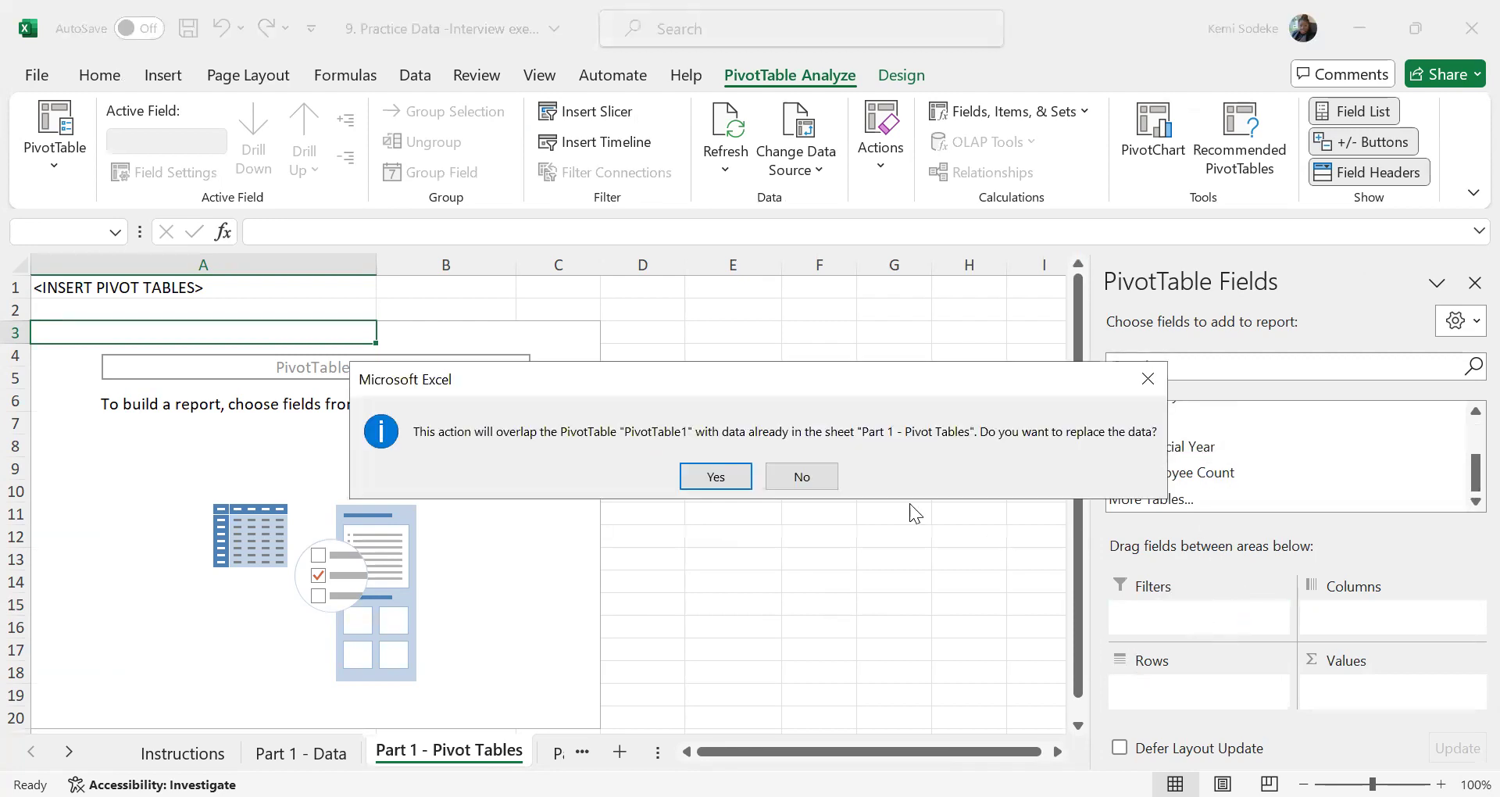
{"action": "left_click", "coordinate": [720, 478]}
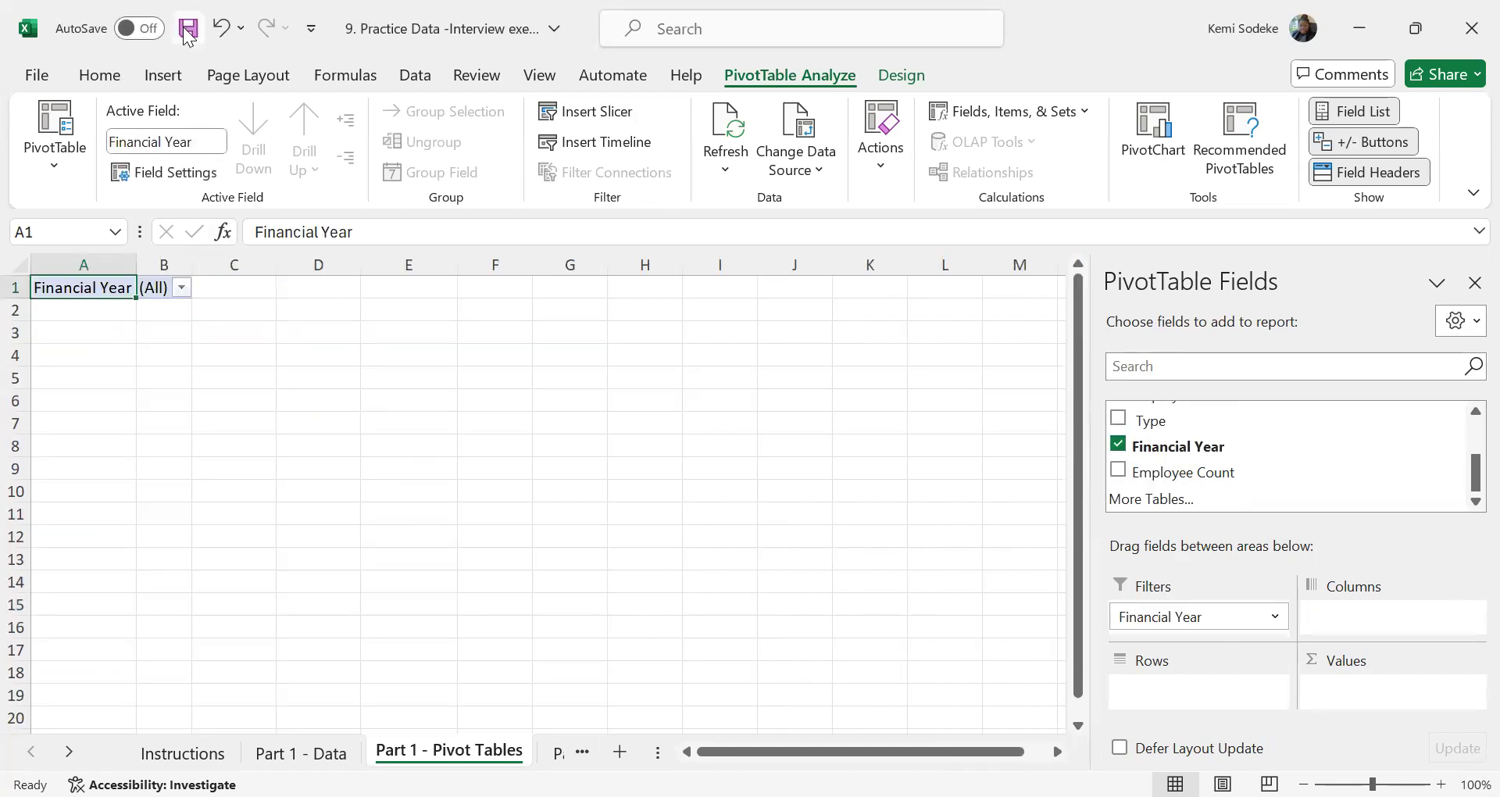
Undo the Financial Year filter placement and the insertion of the pivot table at A3
{"action": "left_click", "coordinate": [221, 29]}
{"action": "scroll", "coordinate": [812, 564], "scroll_direction": "down", "scroll_amount": 2}
{"action": "scroll", "coordinate": [812, 564], "scroll_direction": "down", "scroll_amount": 7}
{"action": "scroll", "coordinate": [894, 579], "scroll_direction": "up", "scroll_amount": 9}
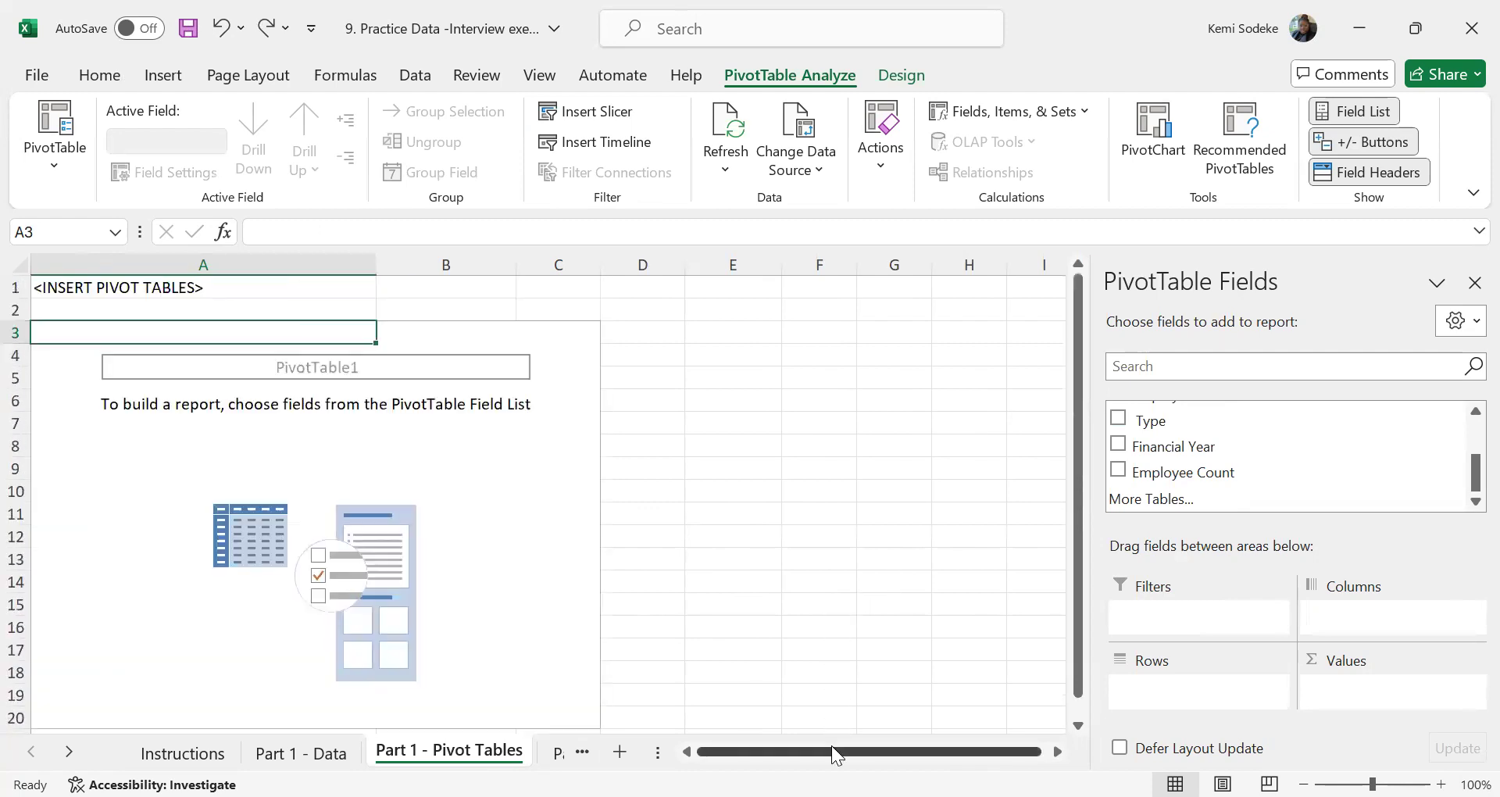
{"action": "left_click_drag", "start_coordinate": [831, 746], "coordinate": [833, 735]}
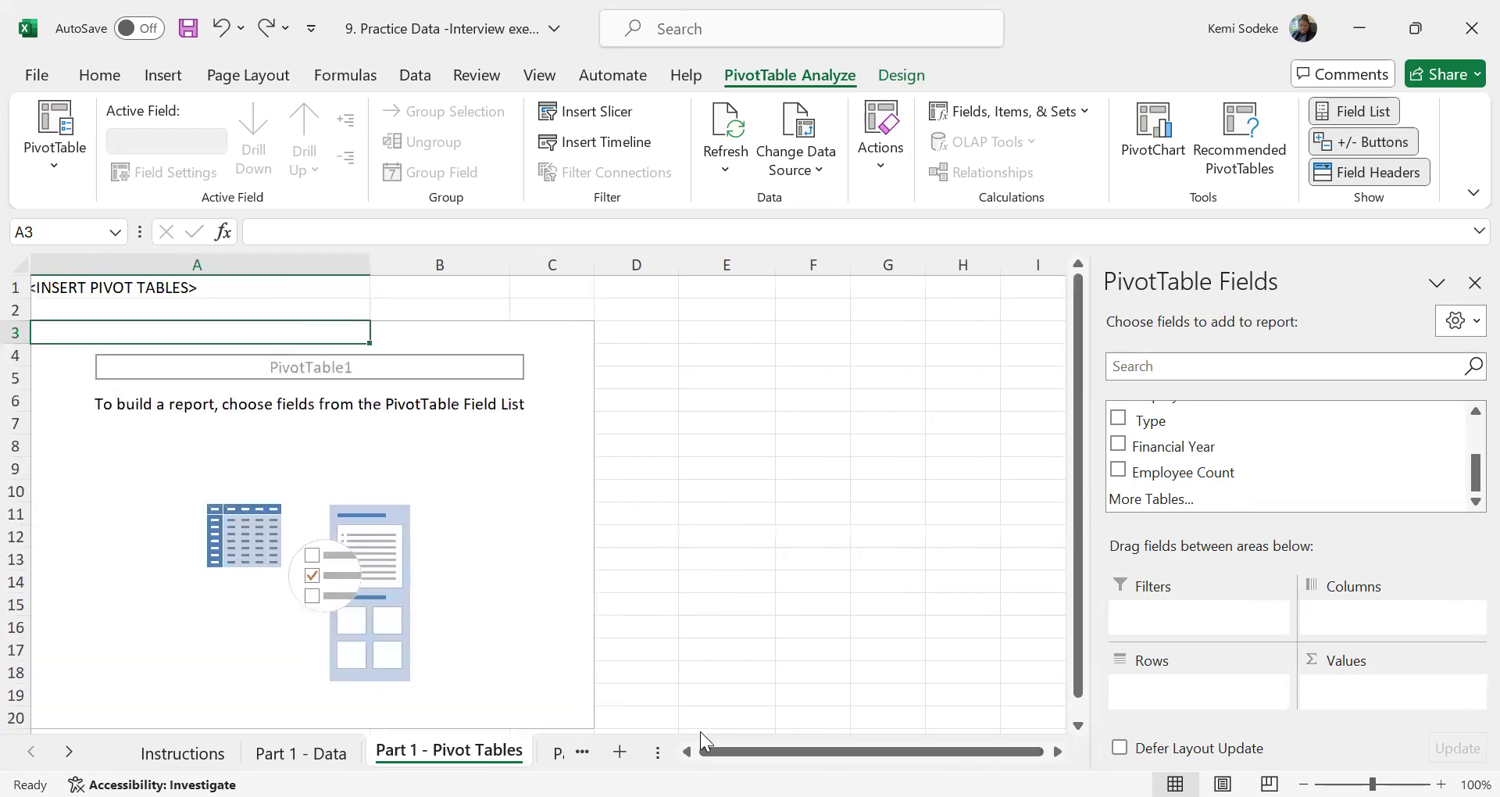
{"action": "left_click", "coordinate": [128, 426]}
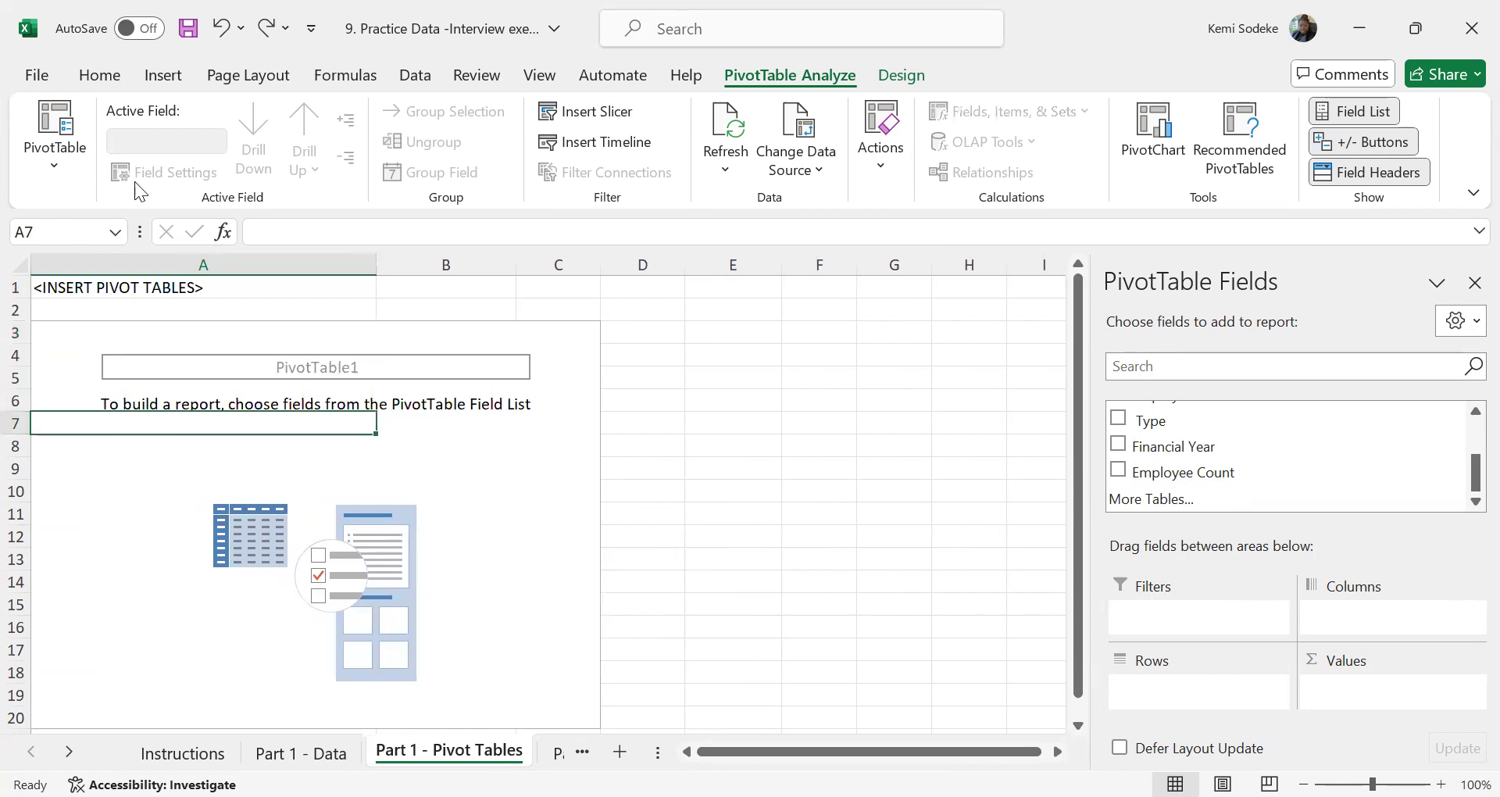
{"action": "left_click", "coordinate": [222, 33]}
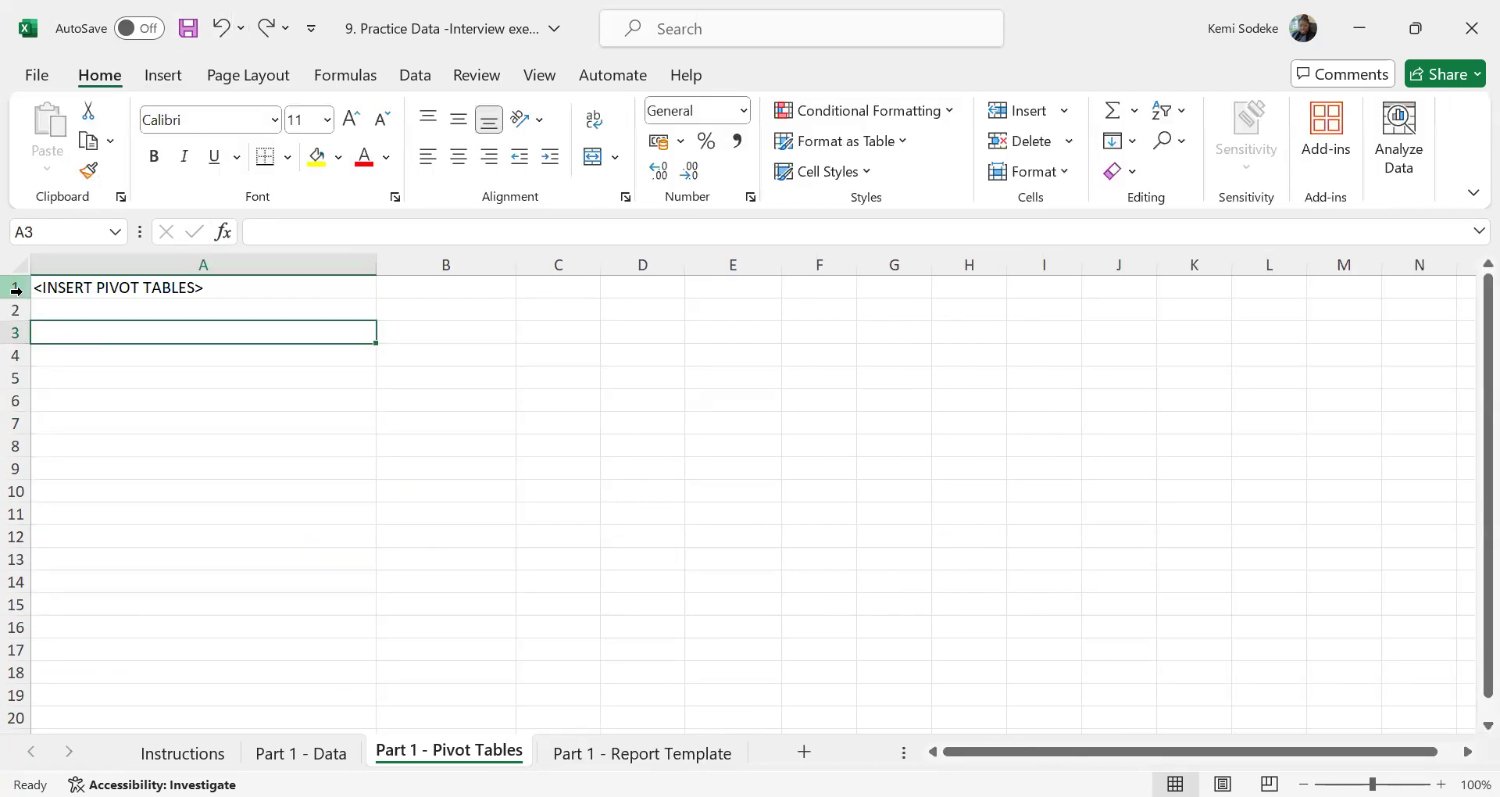
Insert a pivot table at cell A5 of Part 1 - Pivot Tables from the Part 1 - Data range A1:G27777
{"action": "left_click", "coordinate": [141, 383]}
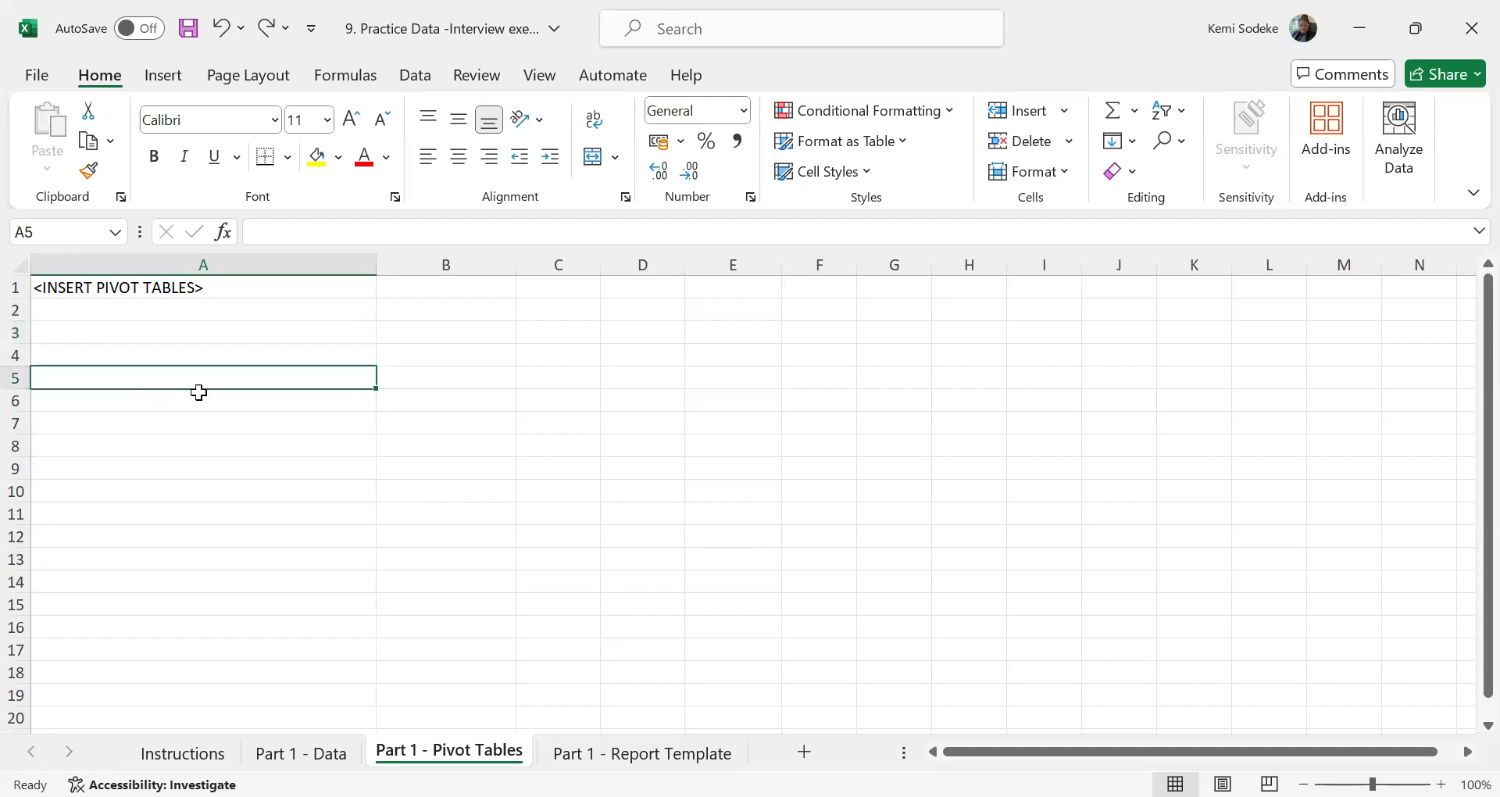
{"action": "left_click", "coordinate": [164, 75]}
{"action": "left_click", "coordinate": [55, 155]}
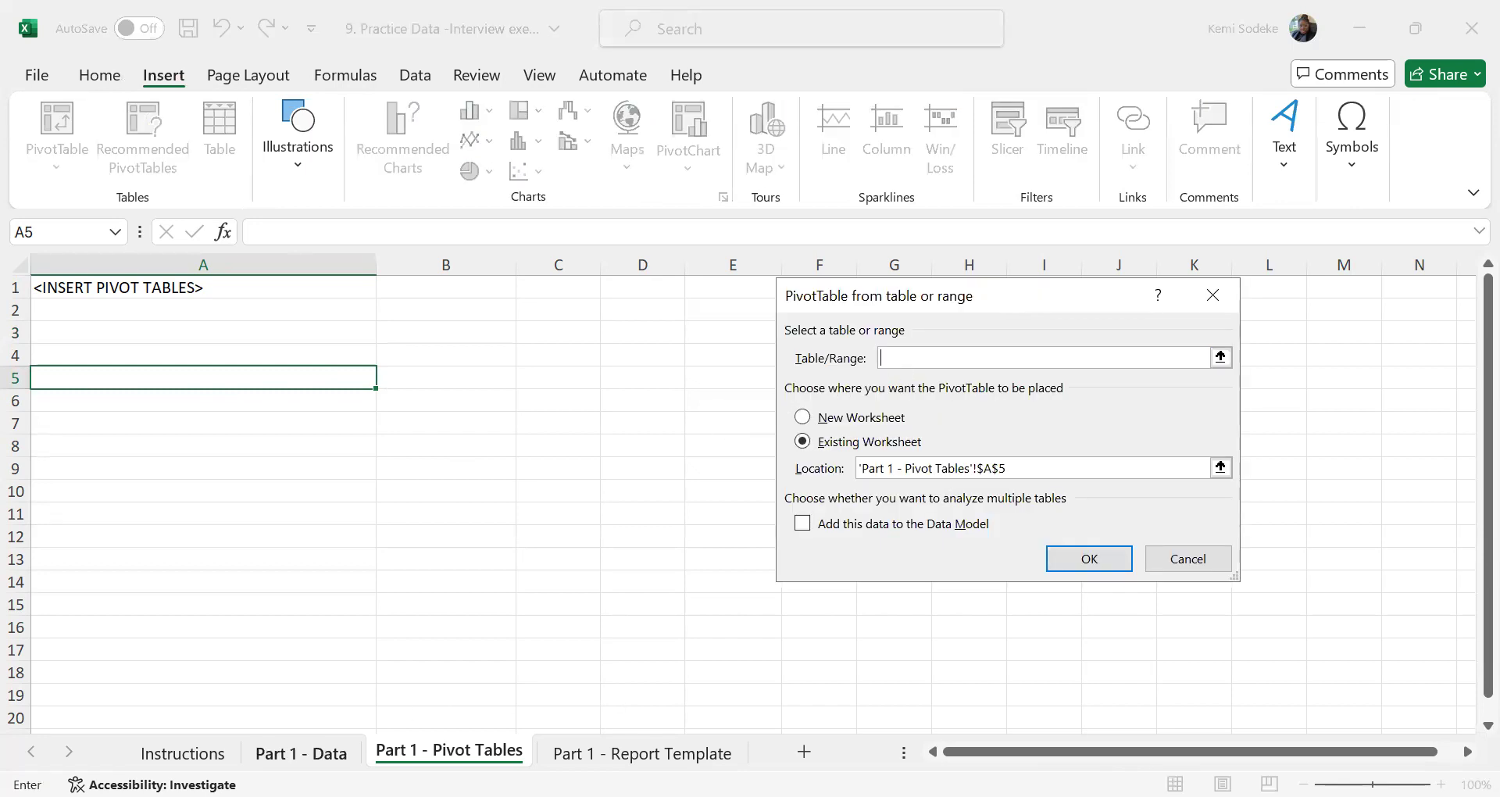
{"action": "left_click", "coordinate": [300, 752]}
{"action": "scroll", "coordinate": [709, 465], "scroll_direction": "up", "scroll_amount": 18}
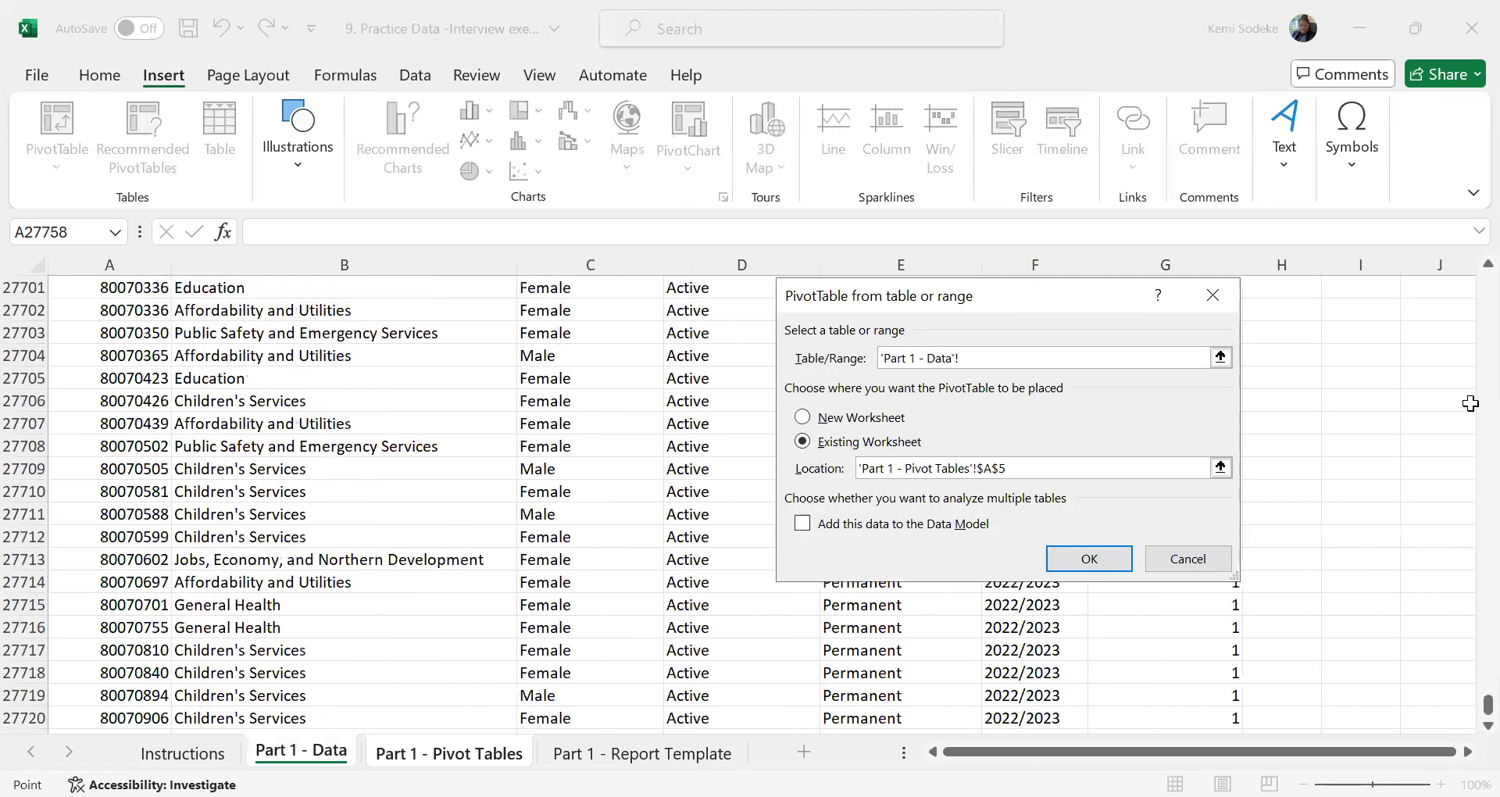
{"action": "left_click_drag", "start_coordinate": [1487, 705], "coordinate": [1447, 236]}
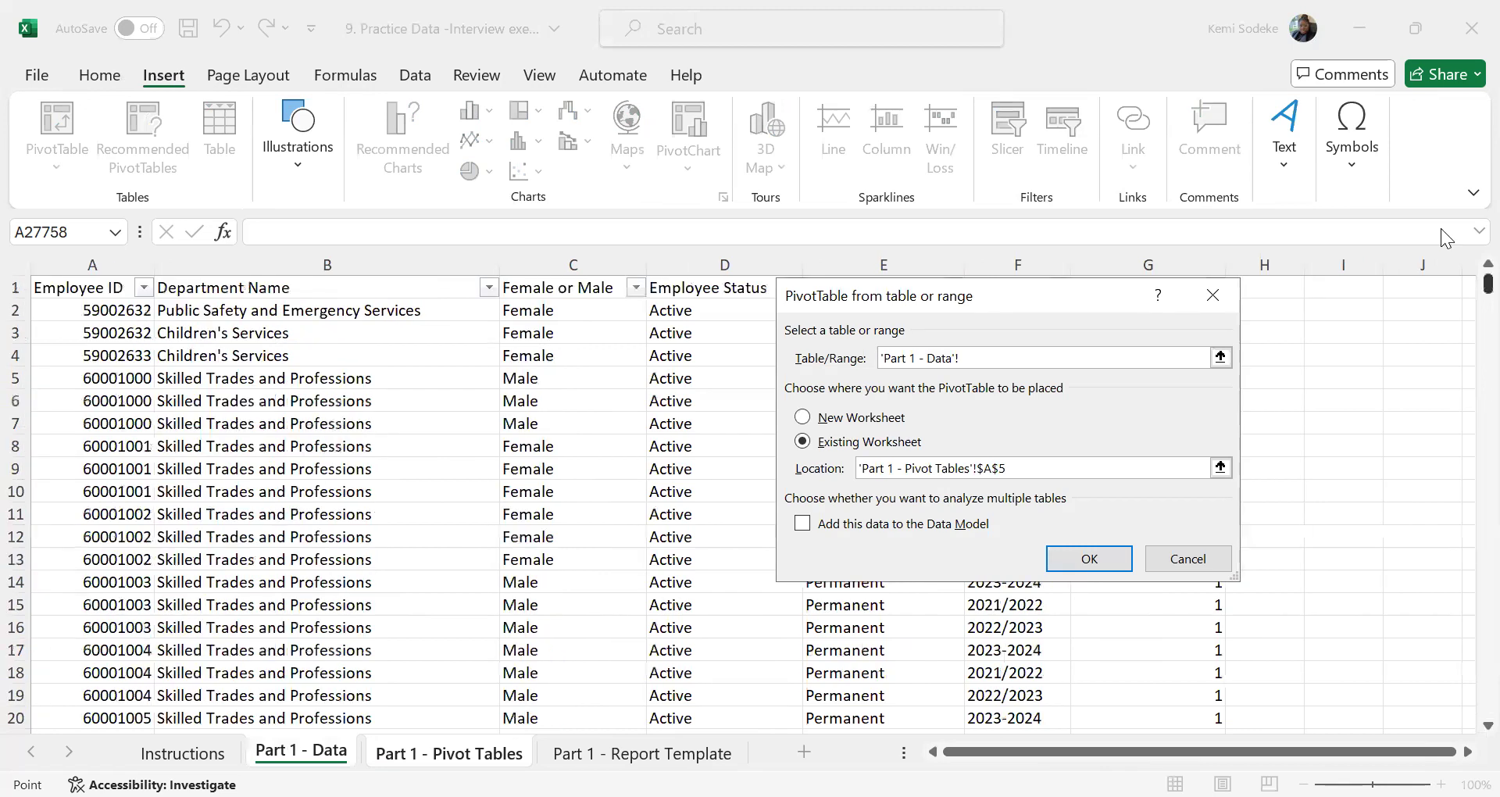
{"action": "left_click", "coordinate": [75, 289]}
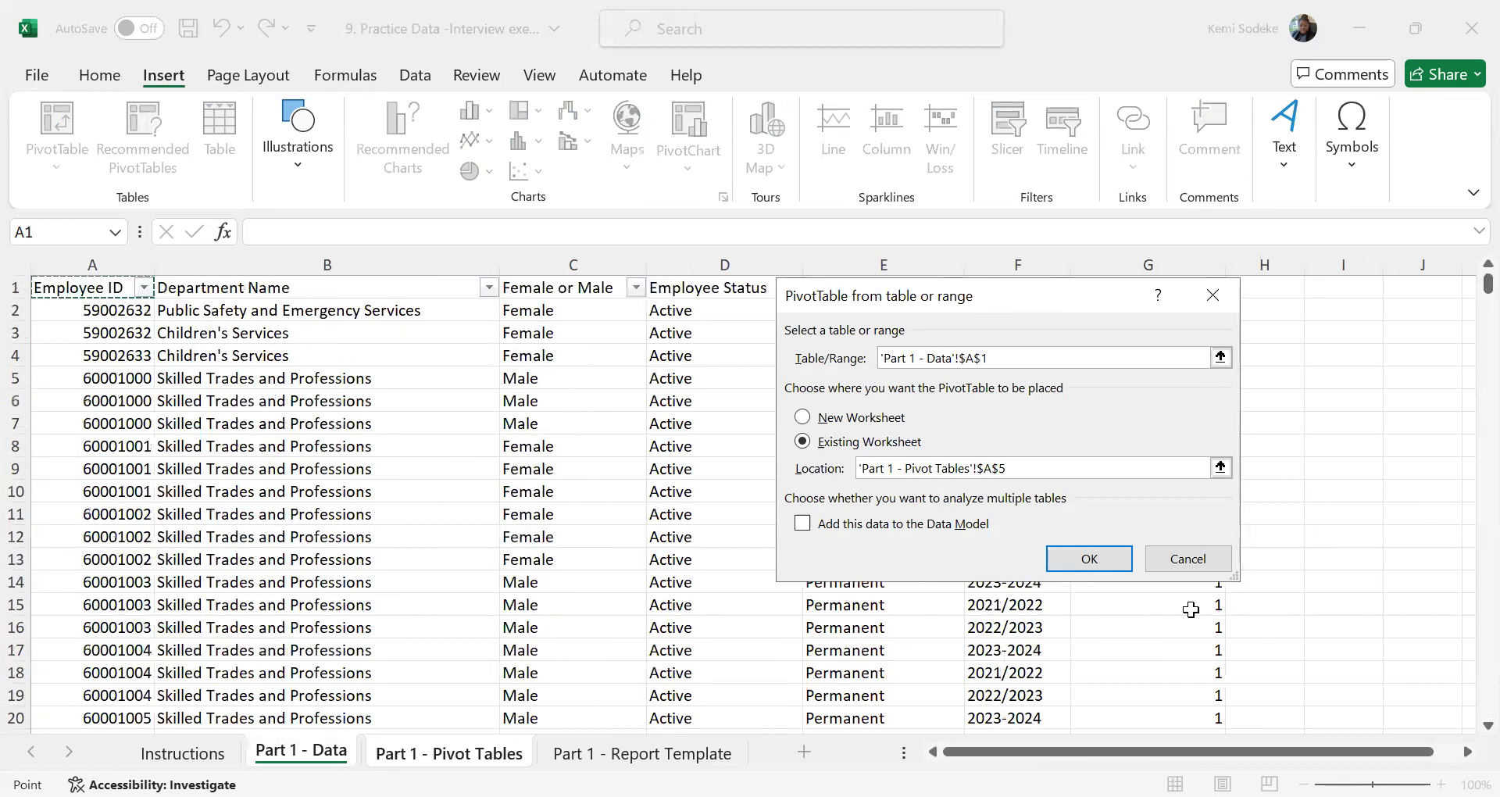
{"action": "key", "text": "ctrl+shift+End"}
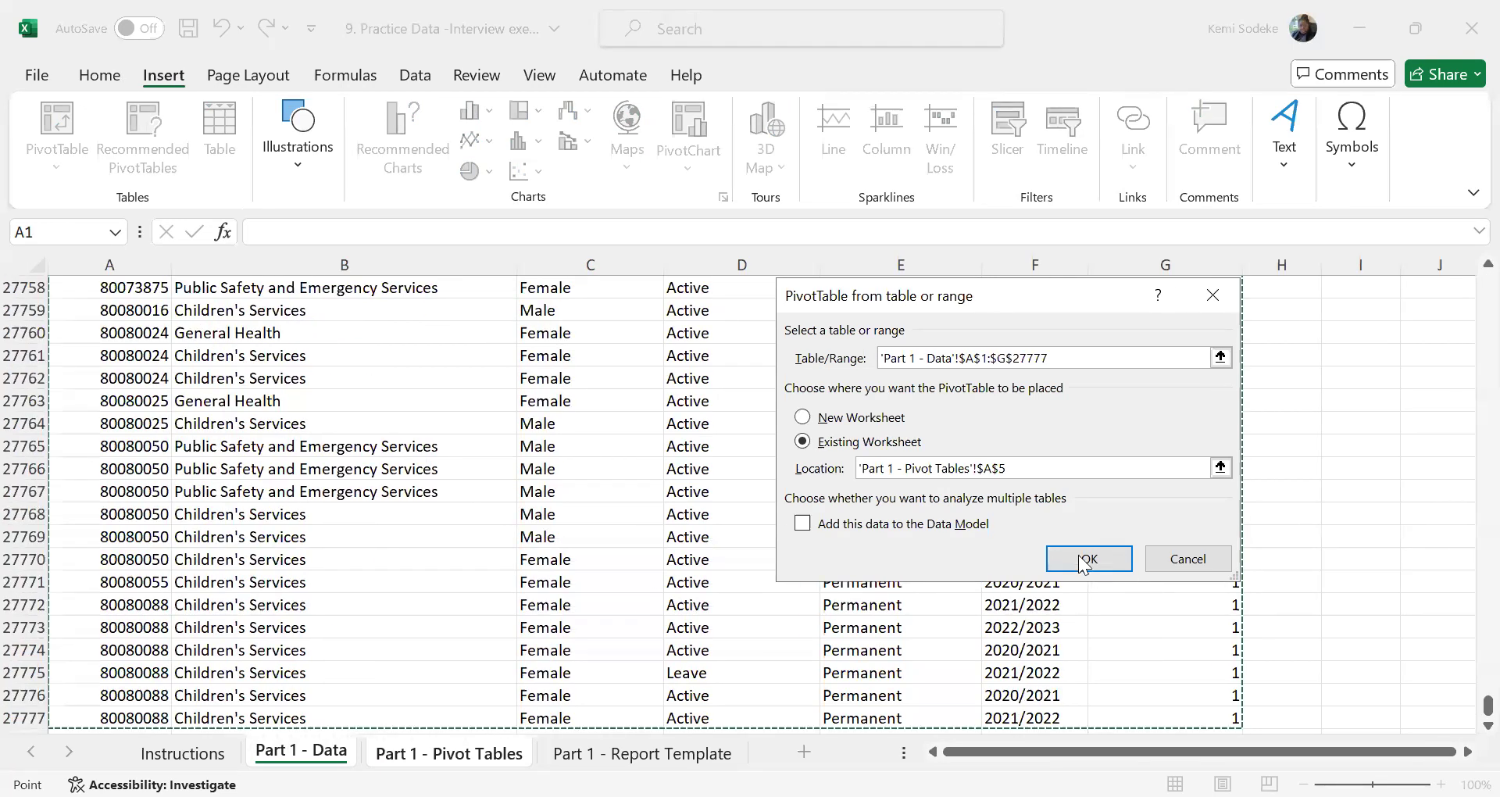
{"action": "left_click", "coordinate": [1085, 557]}
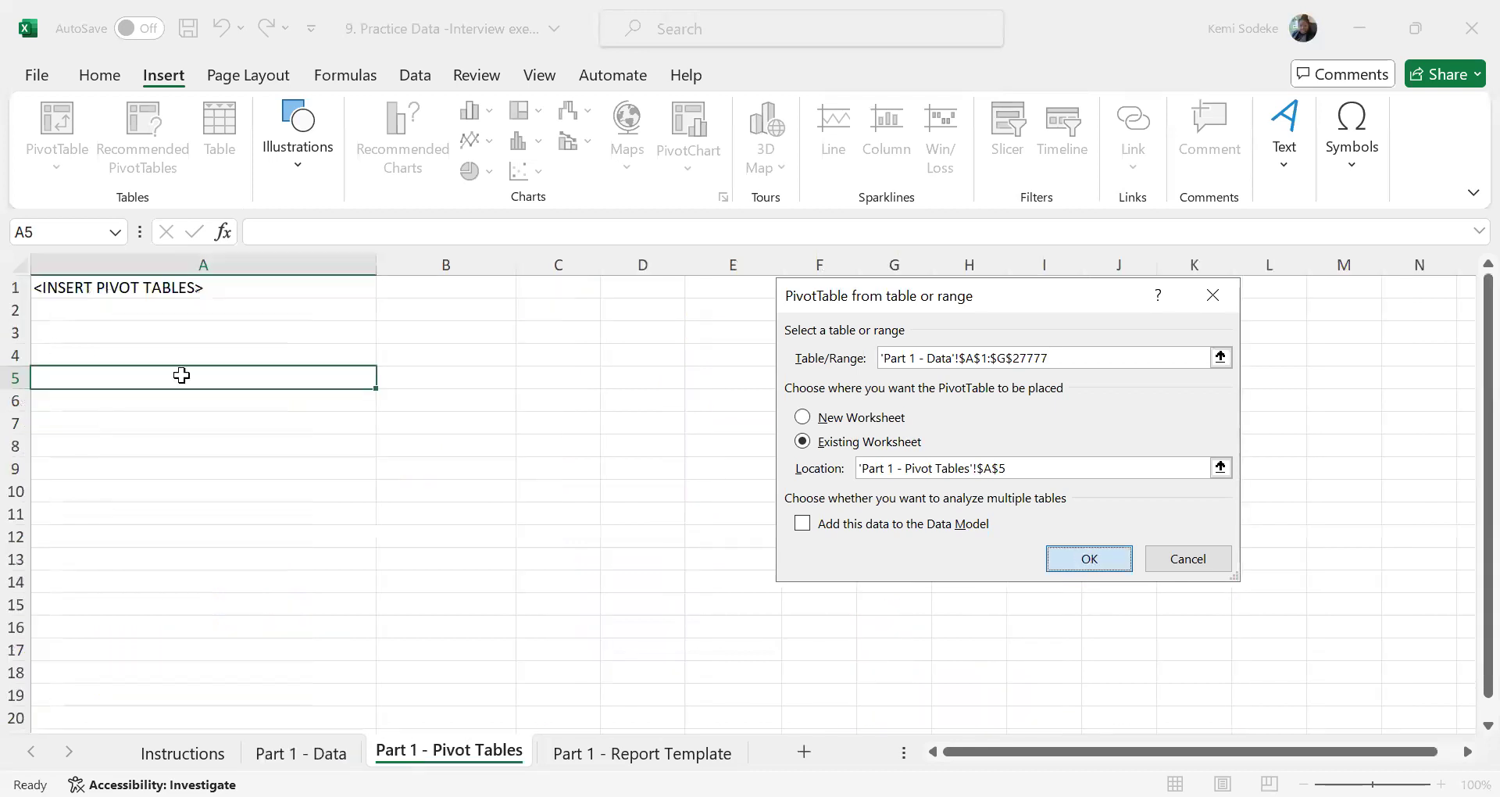
Add Financial Year as the pivot table's report filter and recheck the exercise instructions for the year to report
{"action": "left_click_drag", "start_coordinate": [1464, 441], "coordinate": [1464, 473]}
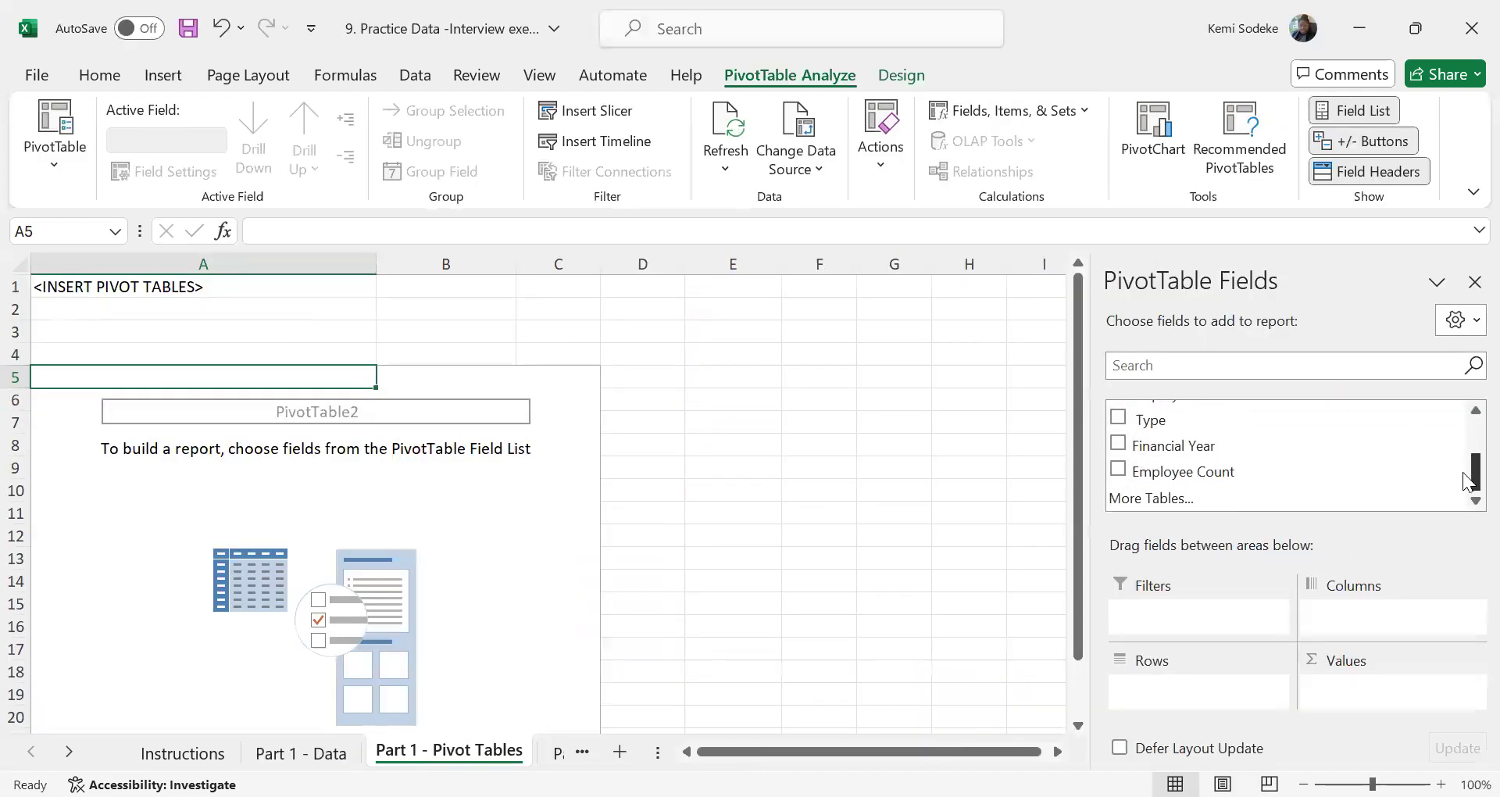
{"action": "left_click_drag", "start_coordinate": [1212, 448], "coordinate": [1212, 615]}
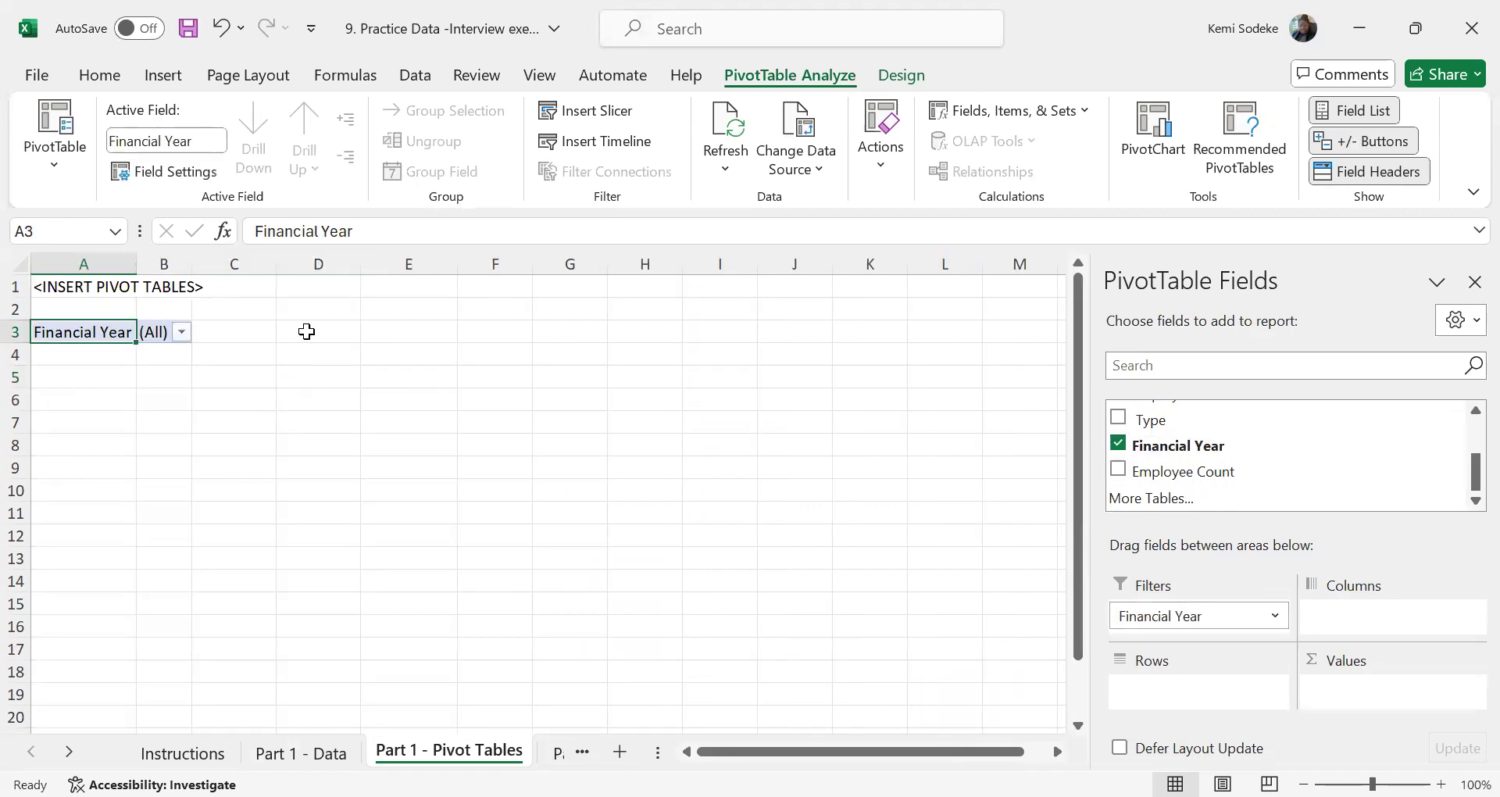
{"action": "left_click", "coordinate": [181, 332]}
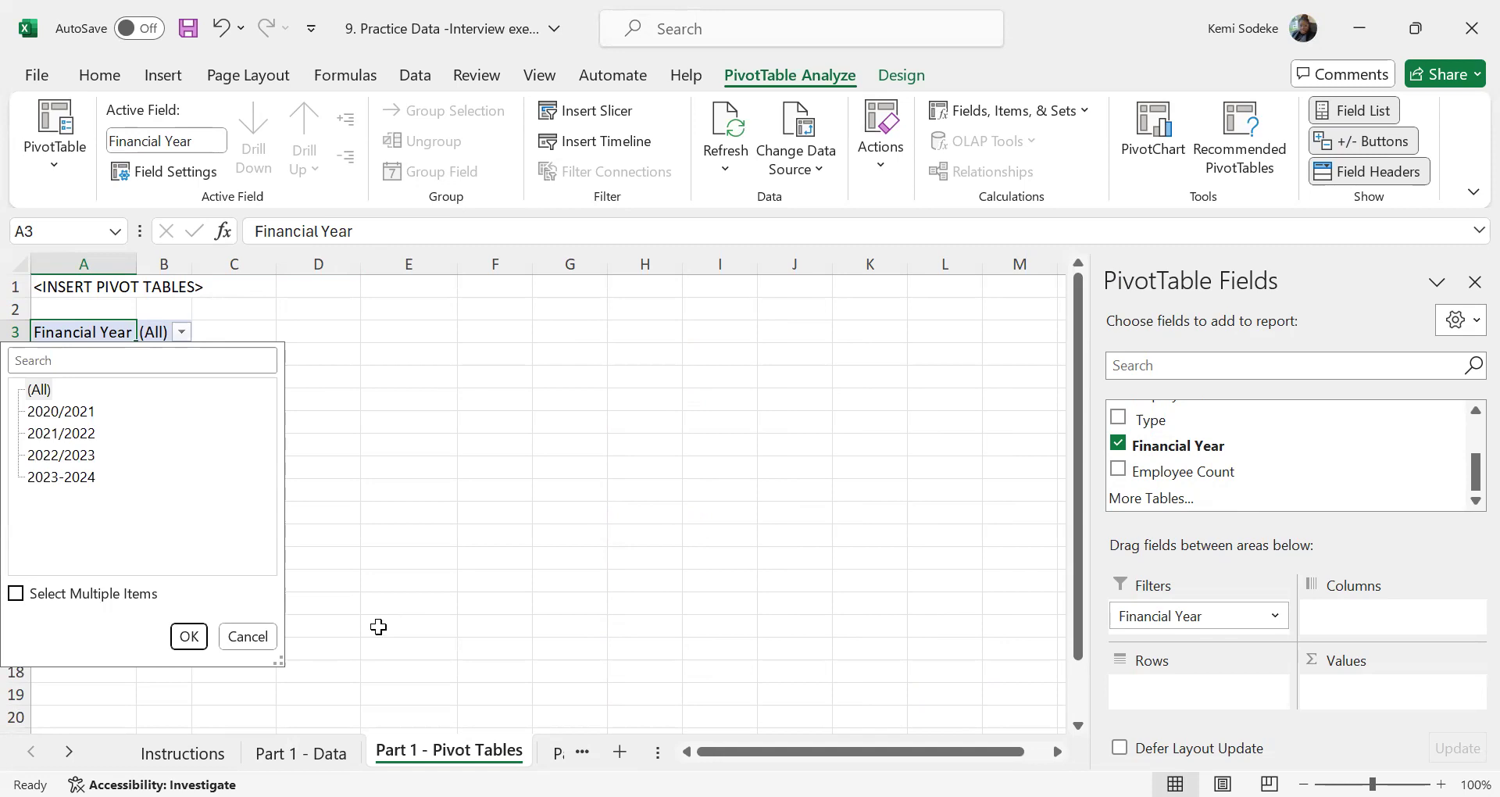
{"action": "left_click", "coordinate": [201, 746]}
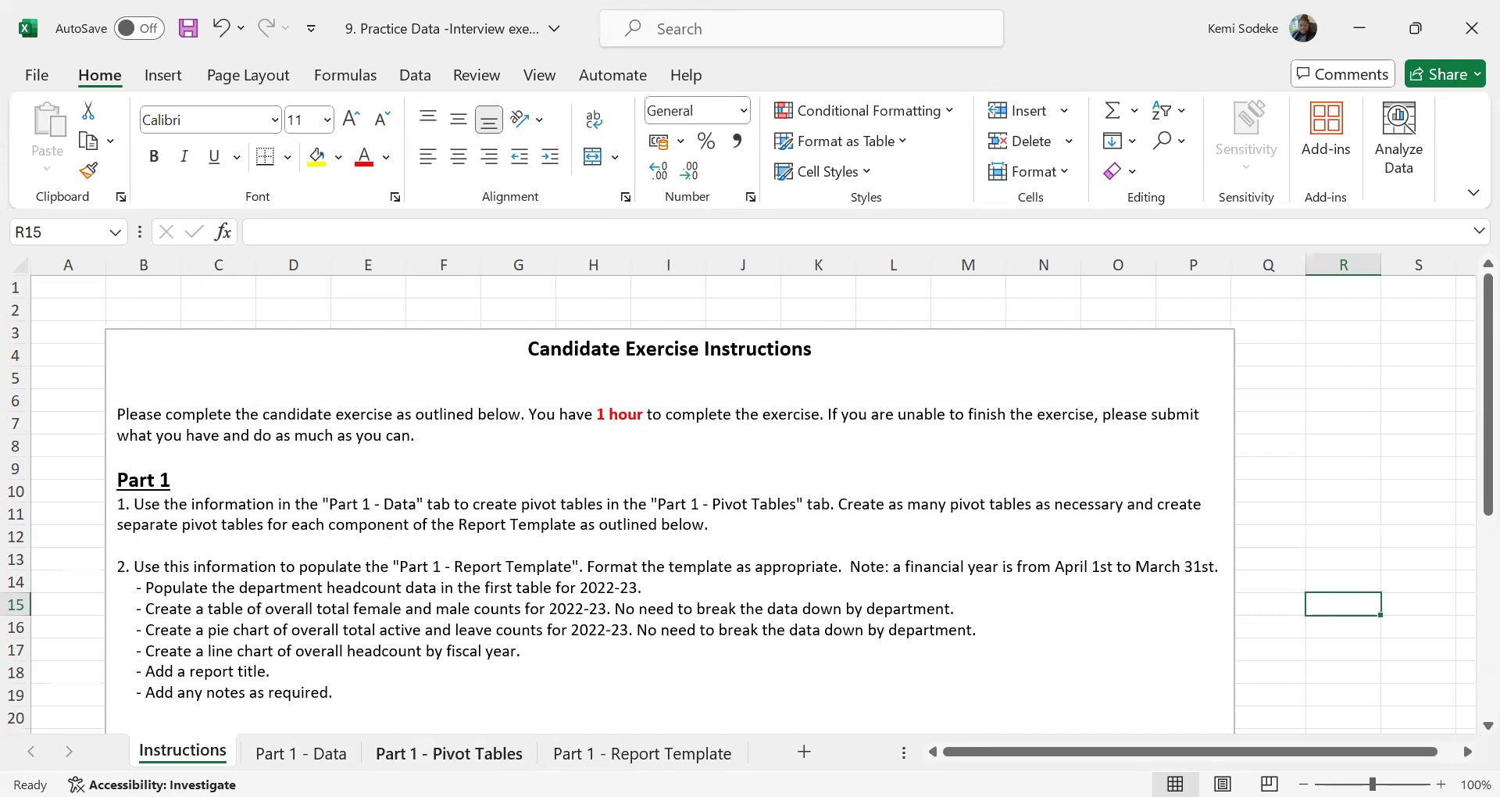
{"action": "left_click", "coordinate": [450, 753]}
Filter the pivot table's Financial Year to 2022/2023 only, using multiple-item selection
{"action": "left_click", "coordinate": [182, 334]}
{"action": "left_click", "coordinate": [16, 594]}
{"action": "left_click", "coordinate": [33, 390]}
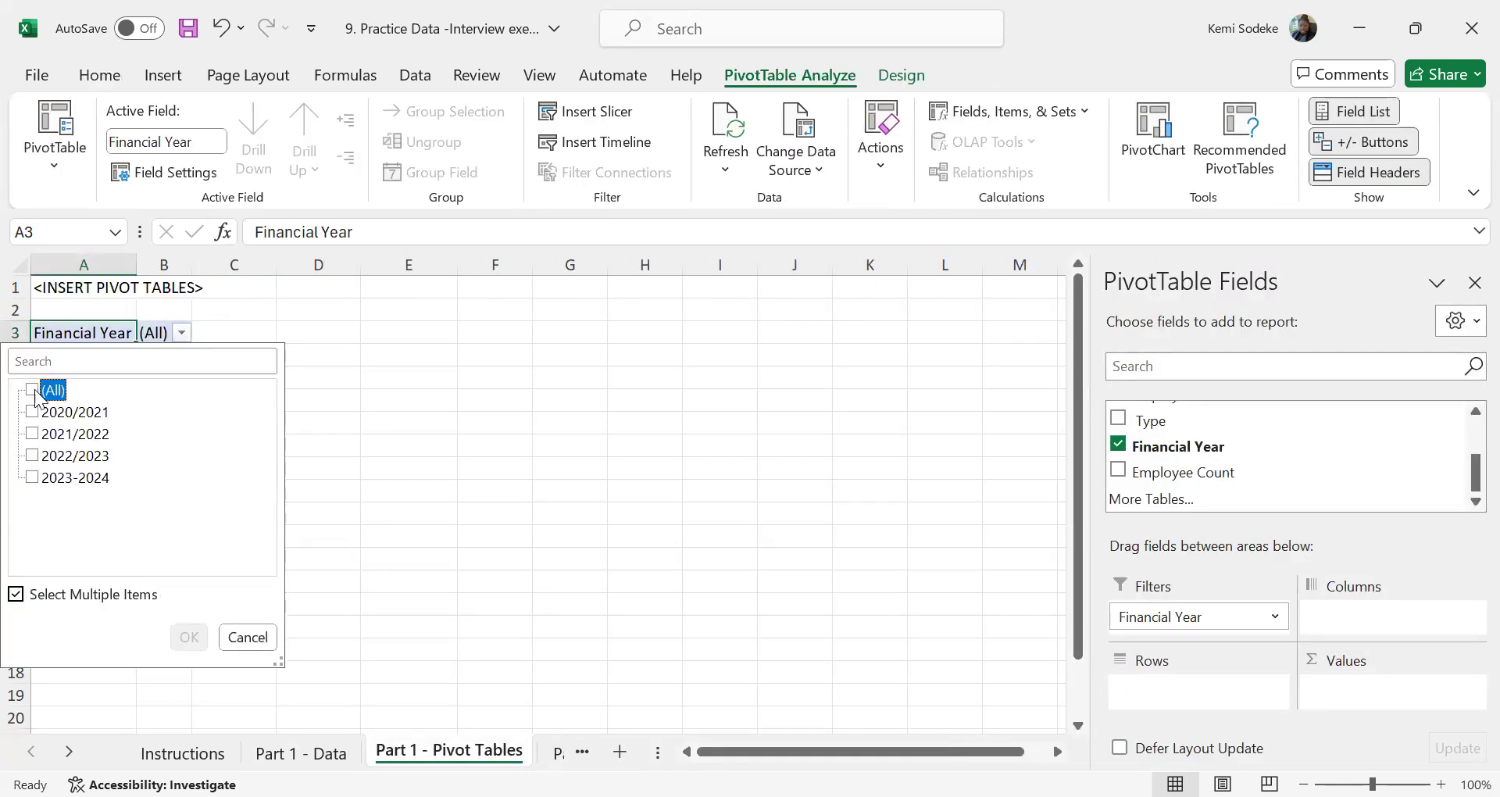
{"action": "left_click", "coordinate": [33, 455]}
{"action": "left_click", "coordinate": [188, 637]}
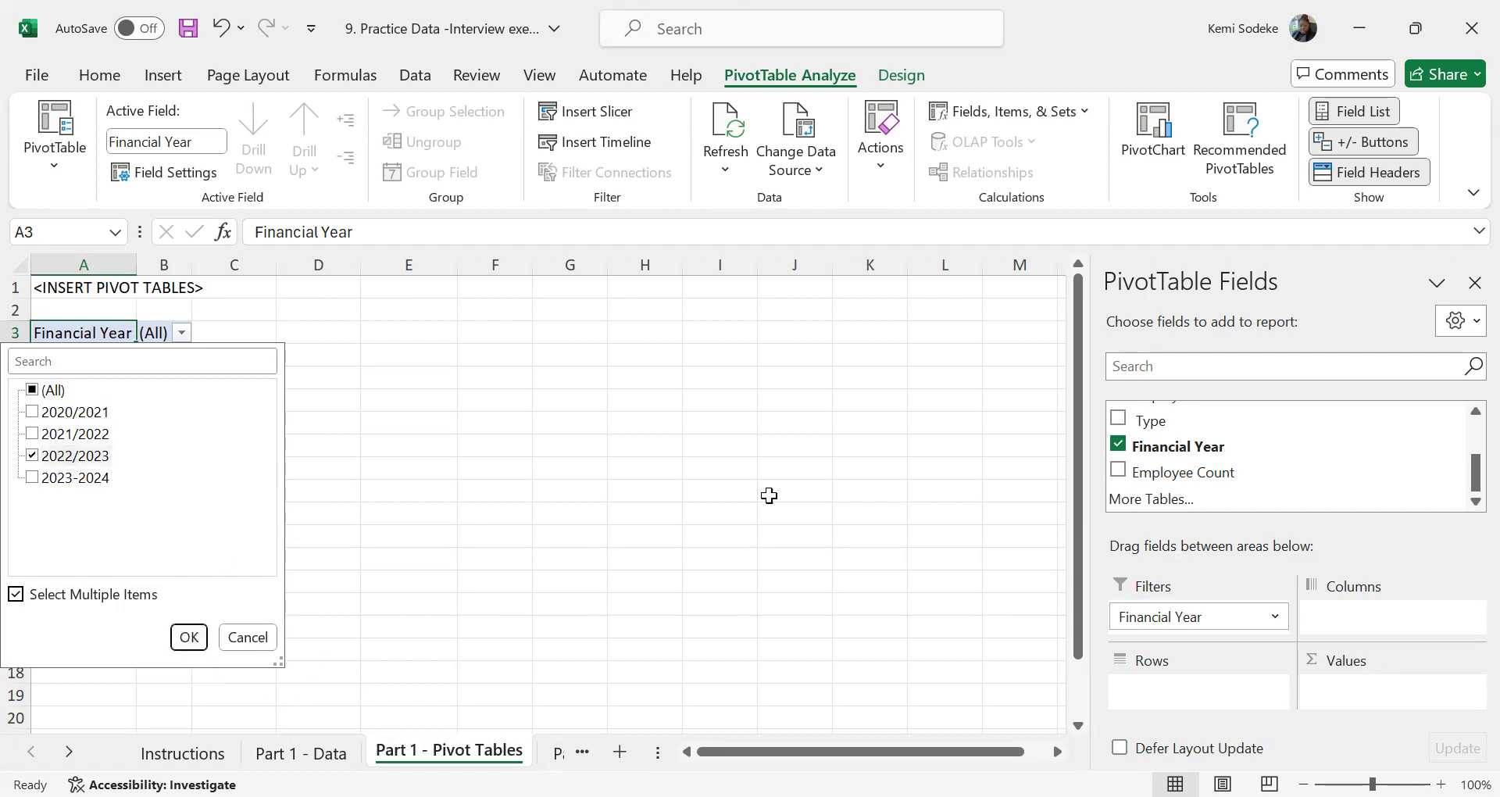
Add Female or Male to the pivot table's rows and sum Employee Count as its values
{"action": "left_click_drag", "start_coordinate": [1467, 485], "coordinate": [1473, 421]}
{"action": "left_click_drag", "start_coordinate": [1196, 469], "coordinate": [1209, 691]}
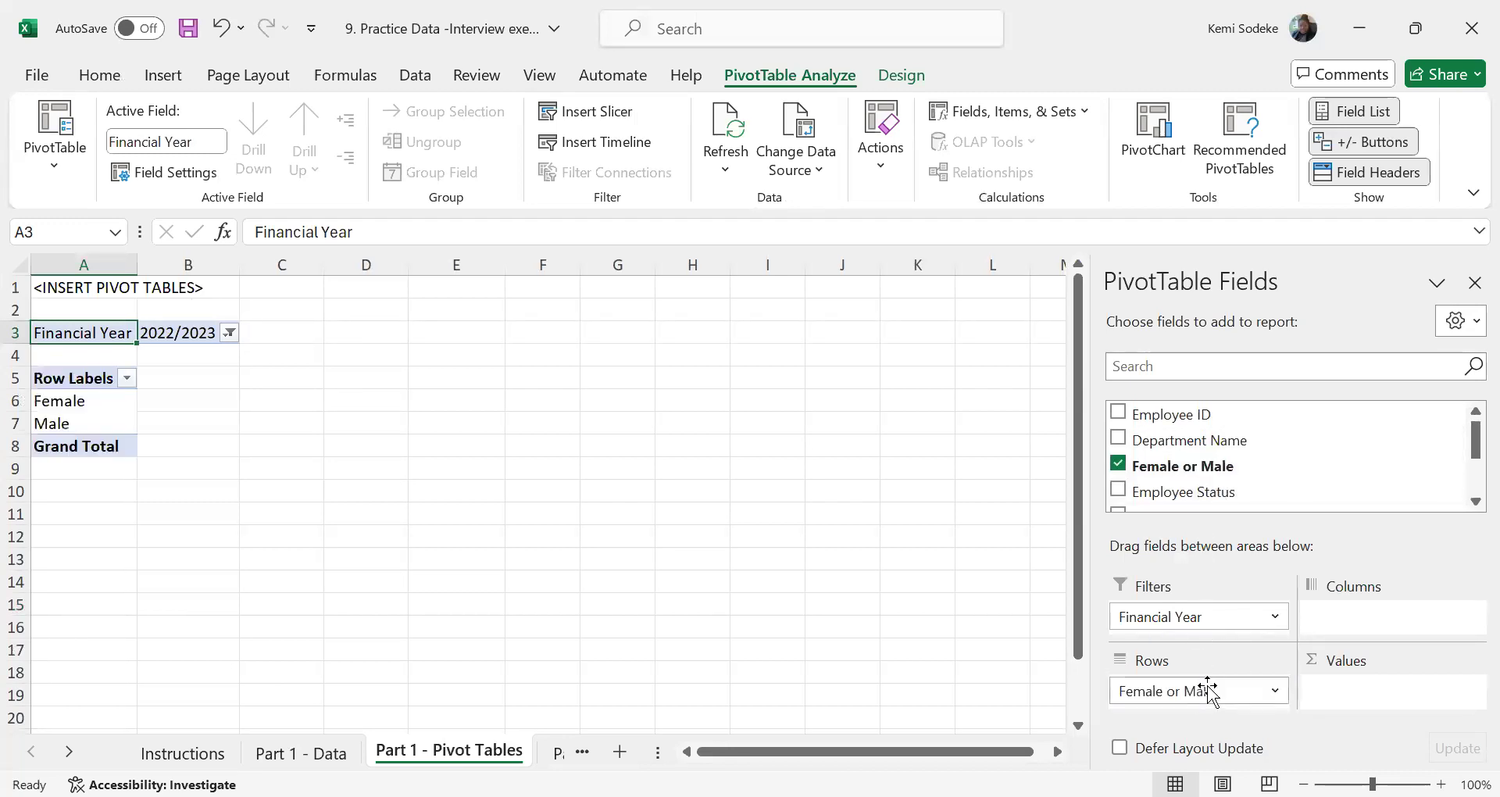
{"action": "left_click_drag", "start_coordinate": [1469, 459], "coordinate": [1469, 506]}
{"action": "left_click_drag", "start_coordinate": [1199, 472], "coordinate": [1372, 698]}
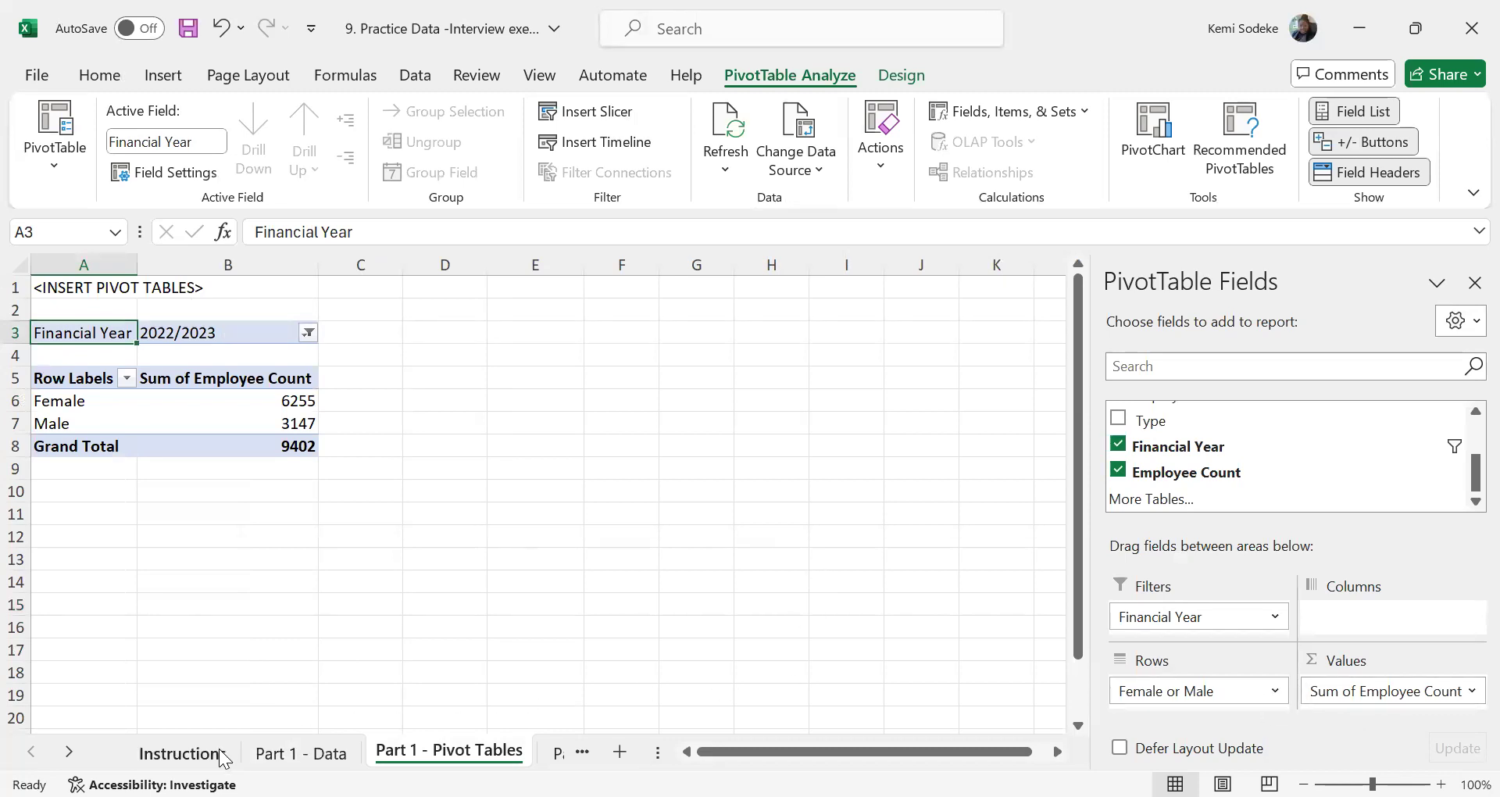
Review the exercise instructions and the headings of the department headcount table in Part 1 - Report Template
{"action": "left_click", "coordinate": [182, 752]}
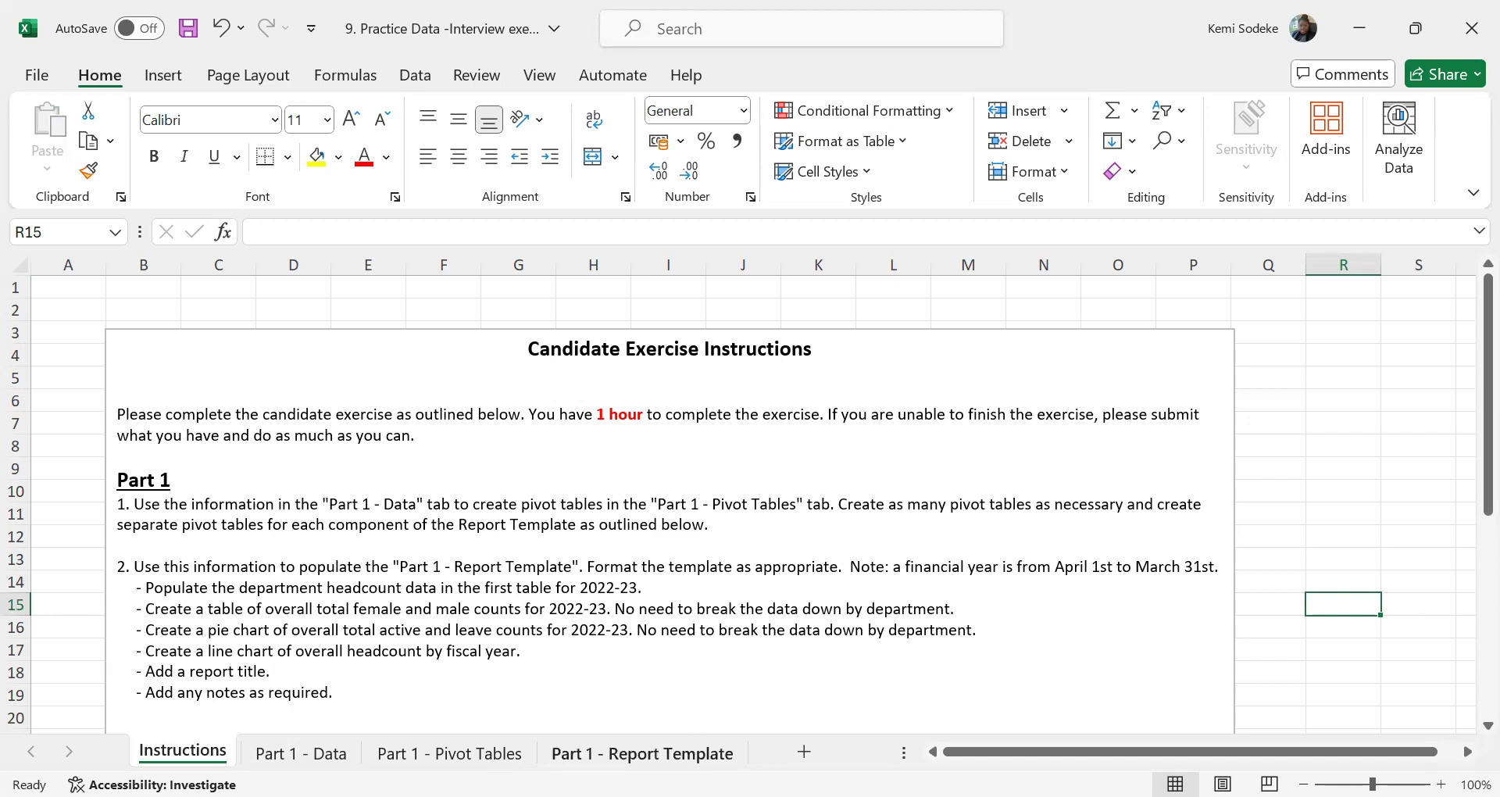
{"action": "left_click", "coordinate": [642, 753]}
{"action": "scroll", "coordinate": [485, 565], "scroll_direction": "up", "scroll_amount": 10}
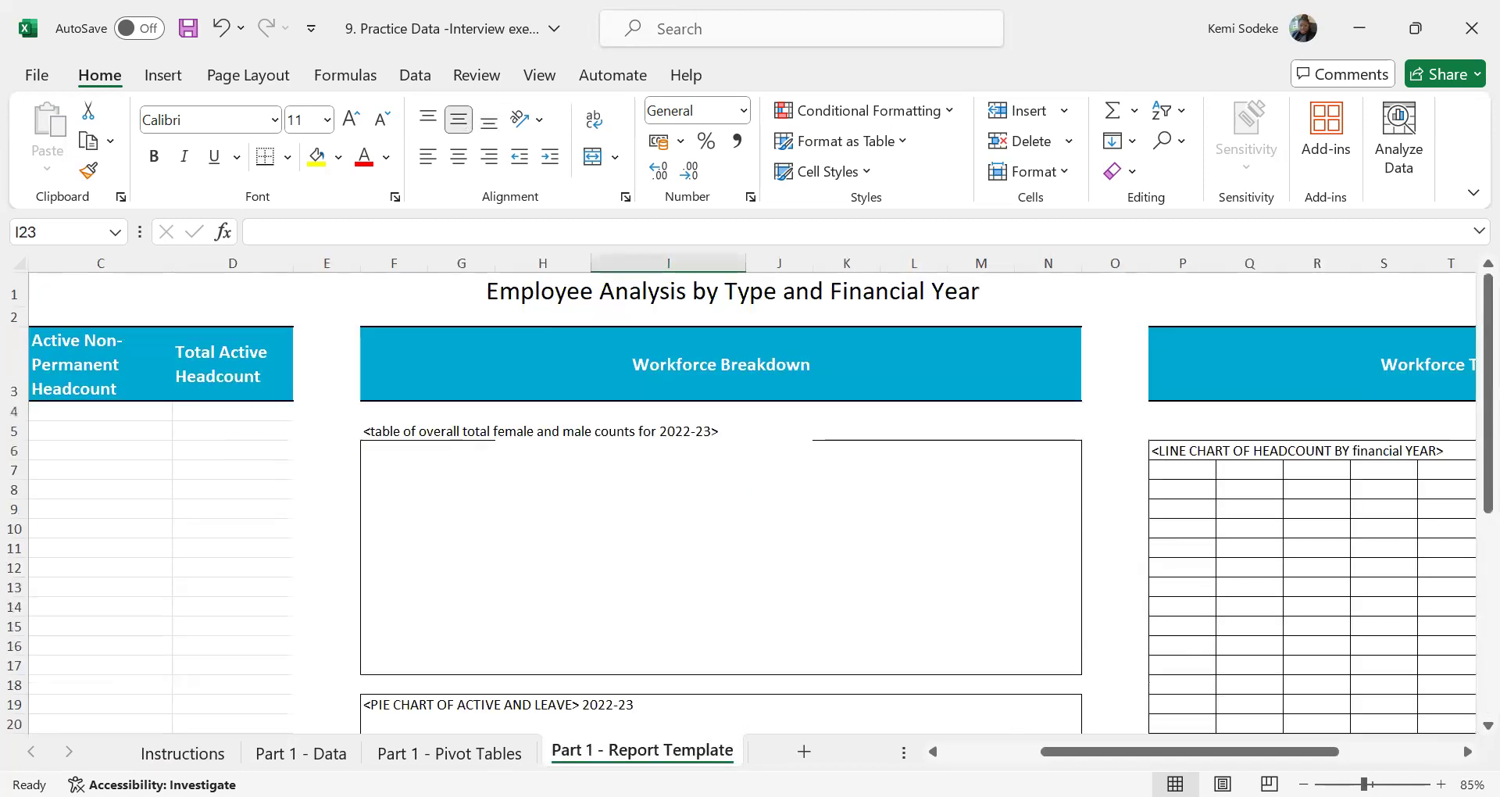
{"action": "left_click_drag", "start_coordinate": [1066, 751], "coordinate": [968, 751]}
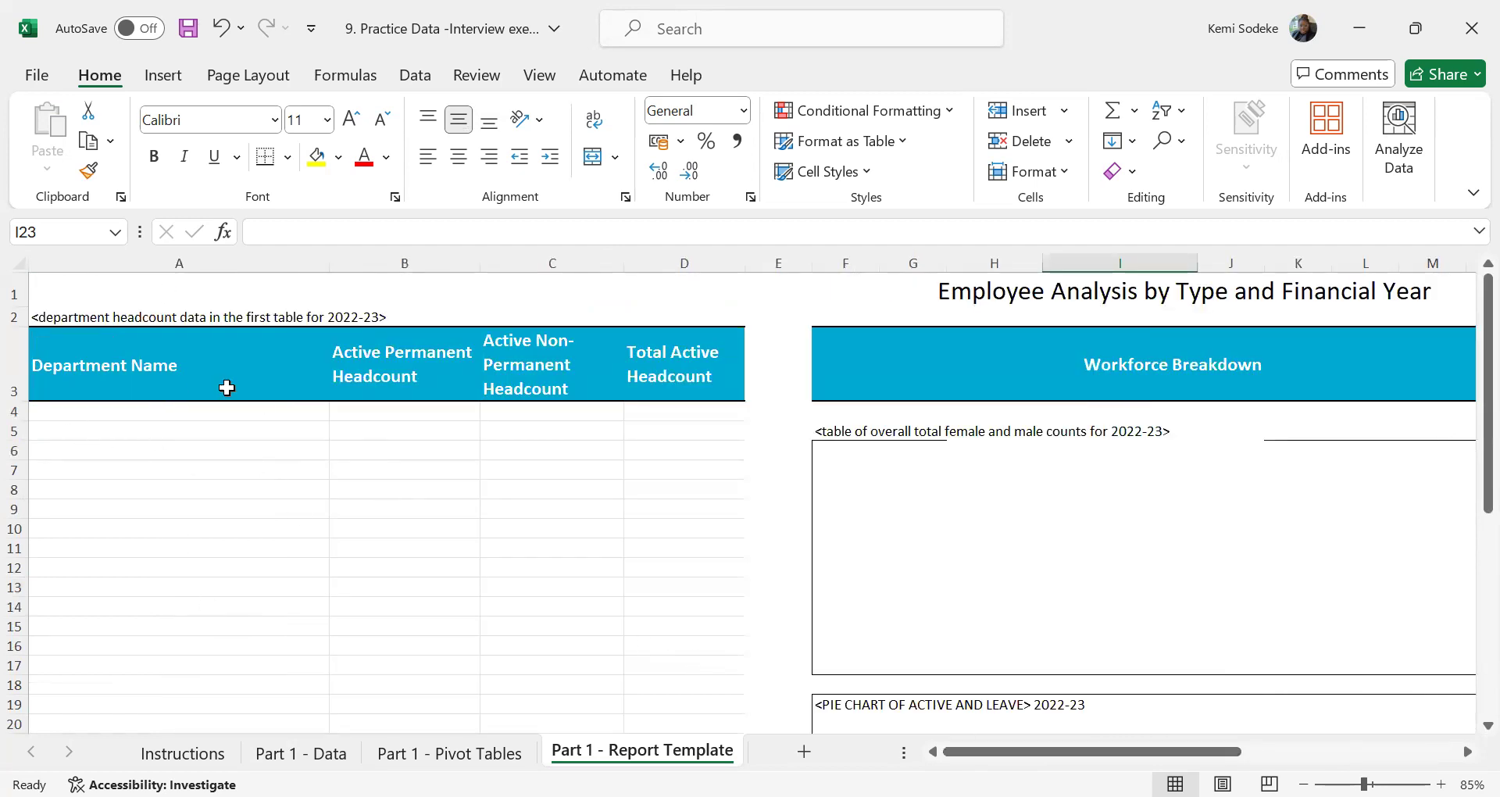
{"action": "left_click", "coordinate": [188, 755]}
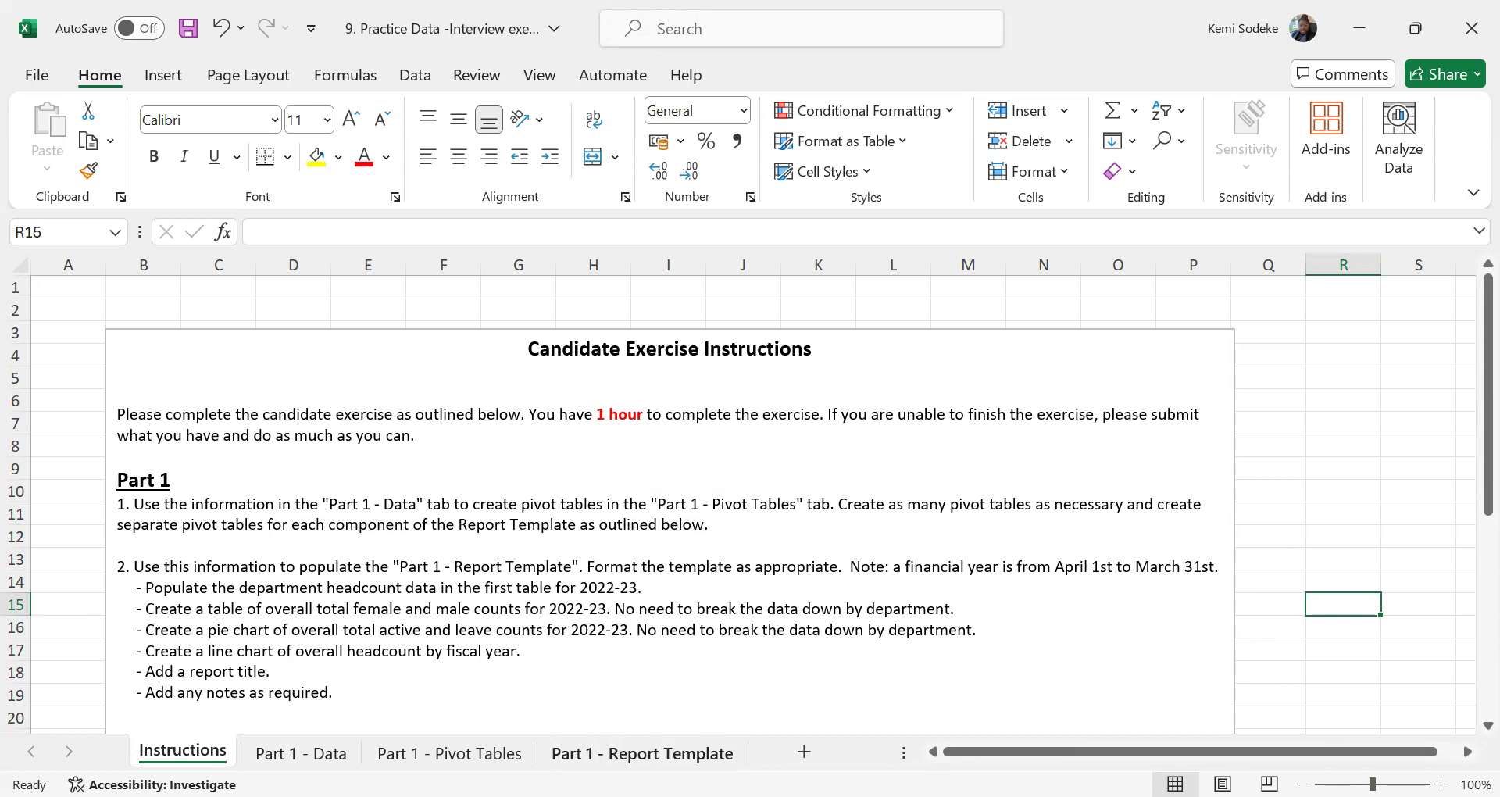
{"action": "left_click", "coordinate": [642, 753]}
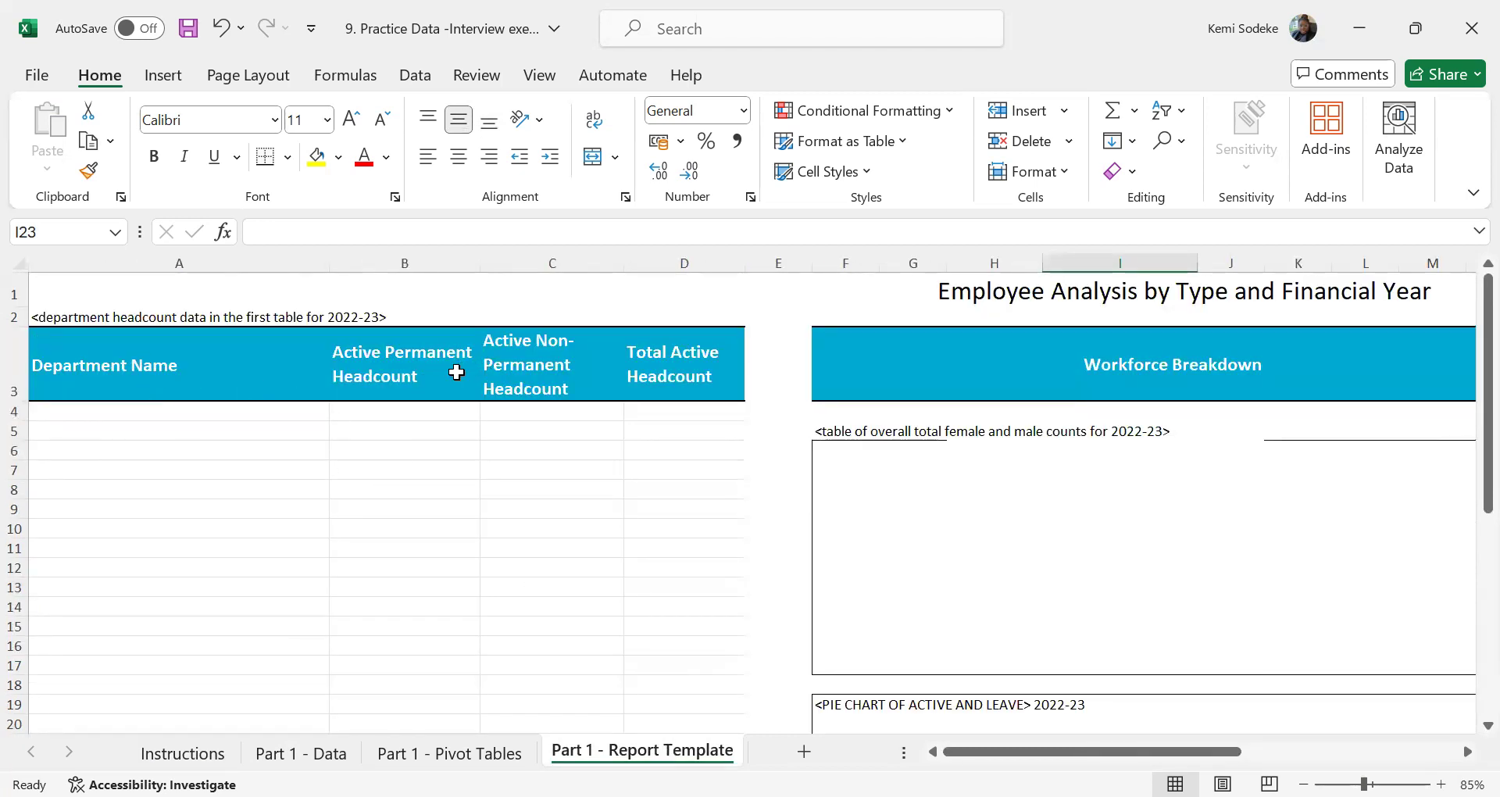
{"action": "left_click", "coordinate": [401, 374]}
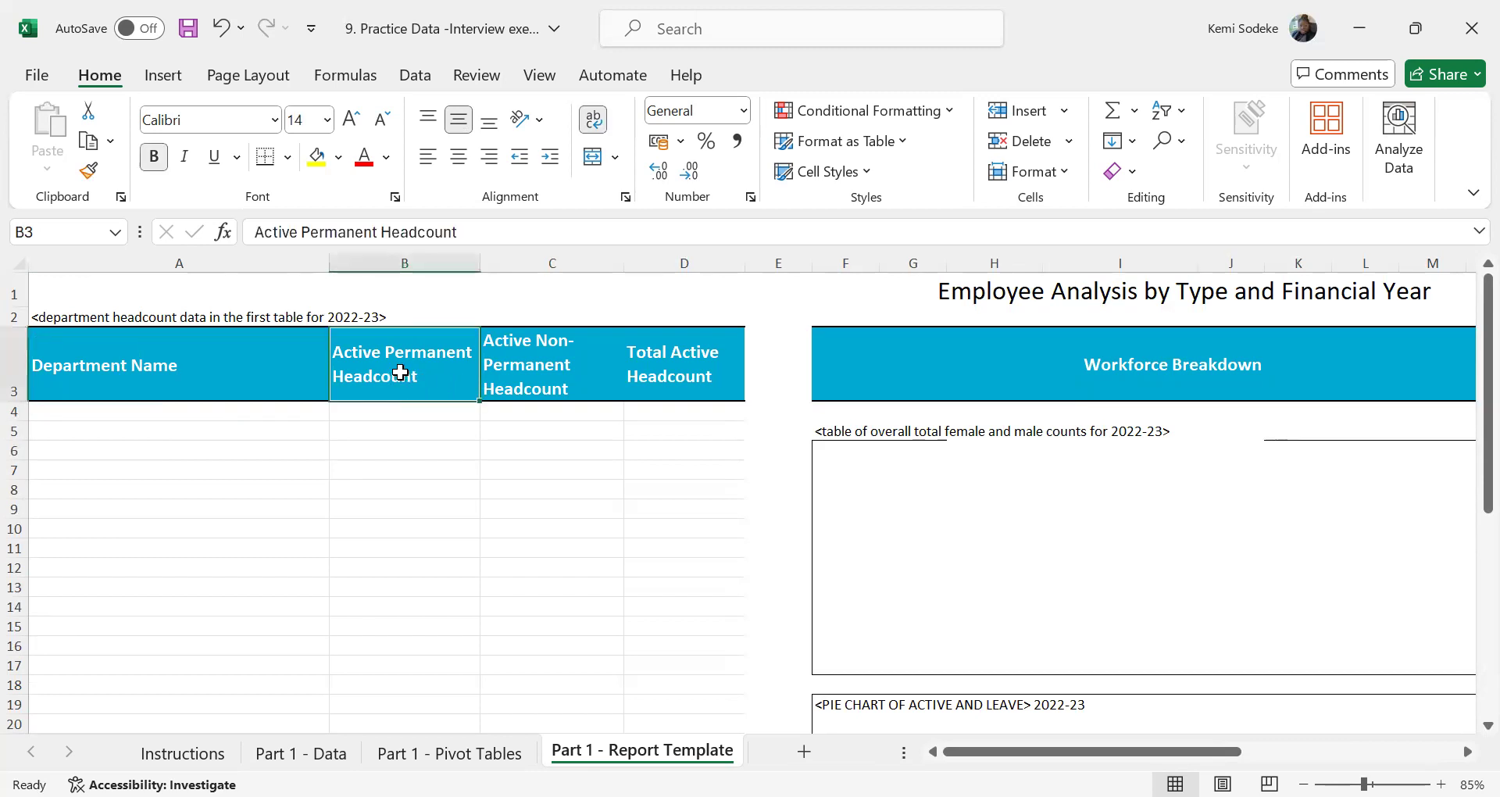
{"action": "left_click", "coordinate": [543, 373]}
{"action": "left_click", "coordinate": [705, 378]}
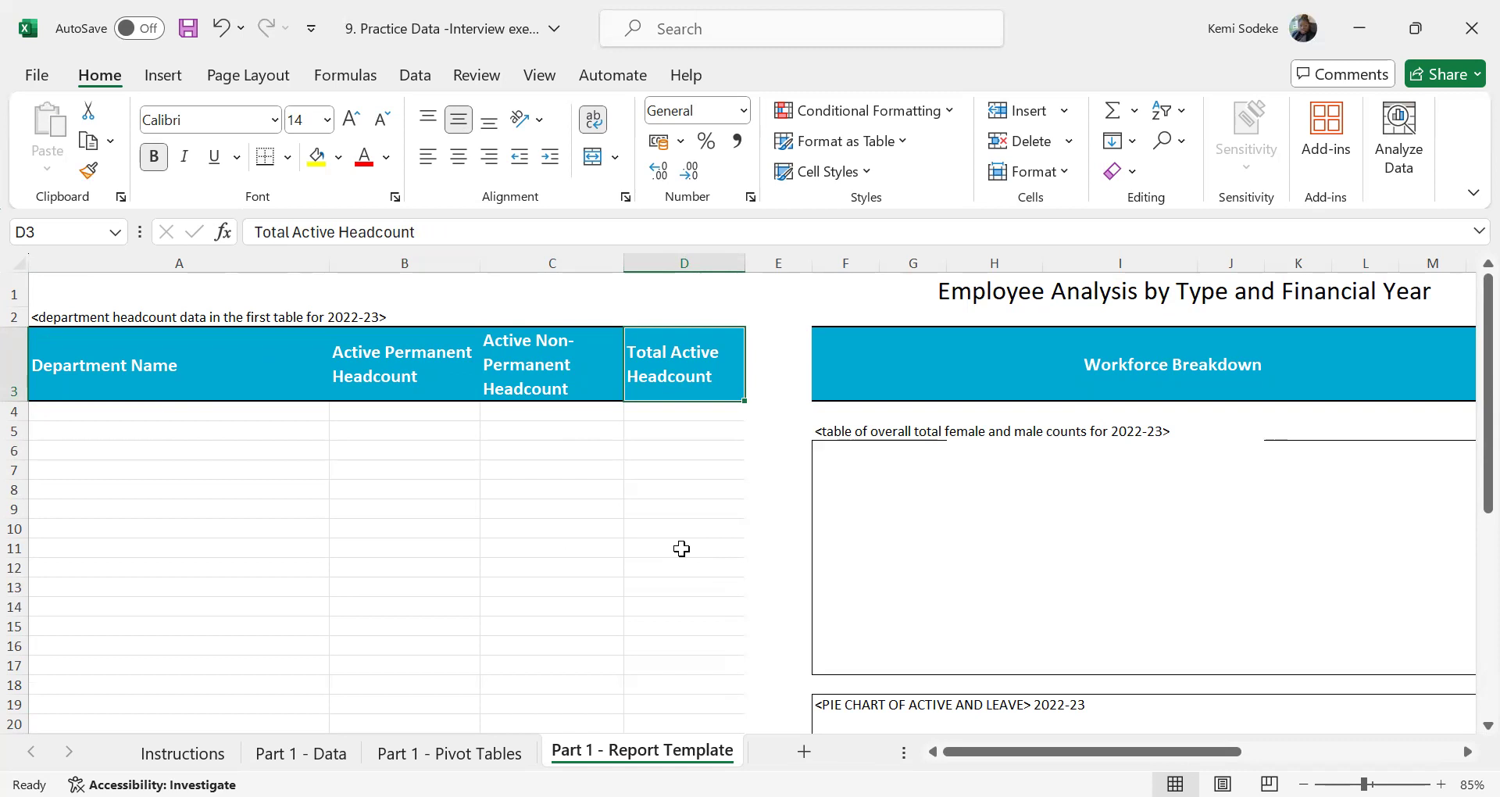
Delete the female and male count pivot table from the Part 1 - Pivot Tables sheet
{"action": "left_click", "coordinate": [450, 753]}
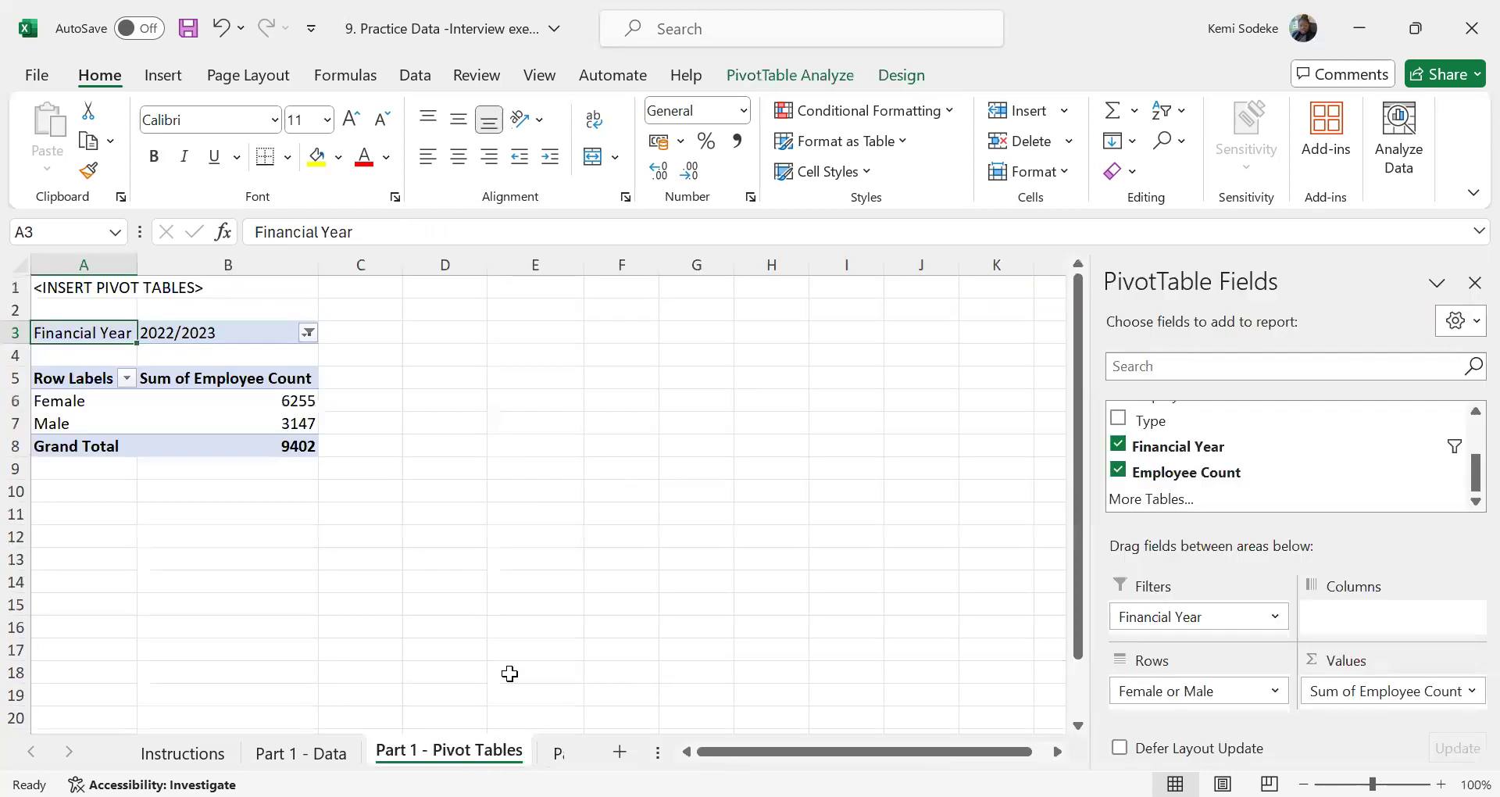
{"action": "left_click_drag", "start_coordinate": [341, 489], "coordinate": [43, 311]}
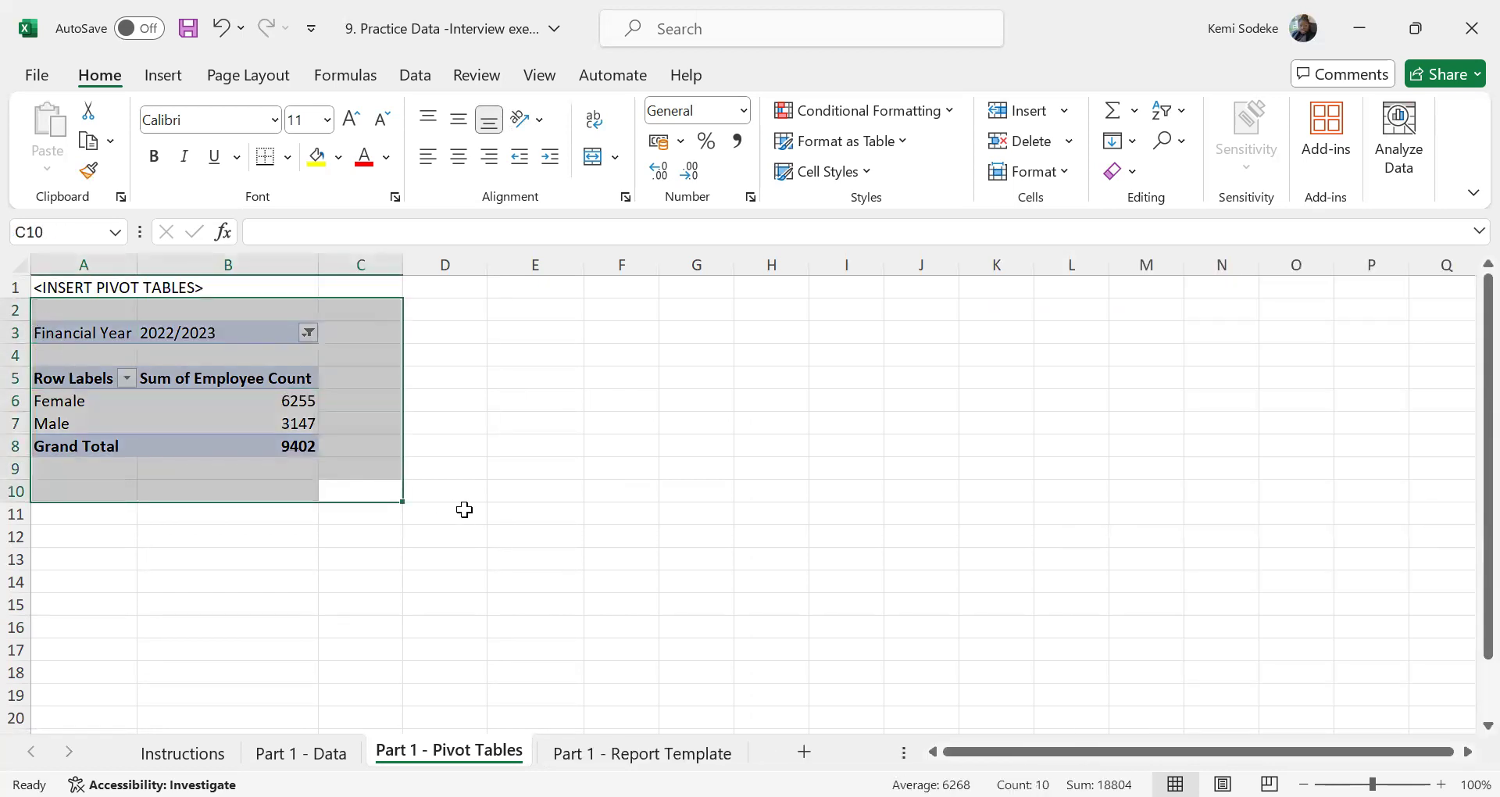
{"action": "key", "text": "Delete"}
{"action": "left_click", "coordinate": [497, 494]}
Insert a pivot table at cell A3 of Part 1 - Pivot Tables from the Part 1 - Data range A1:G27777
{"action": "left_click", "coordinate": [101, 330]}
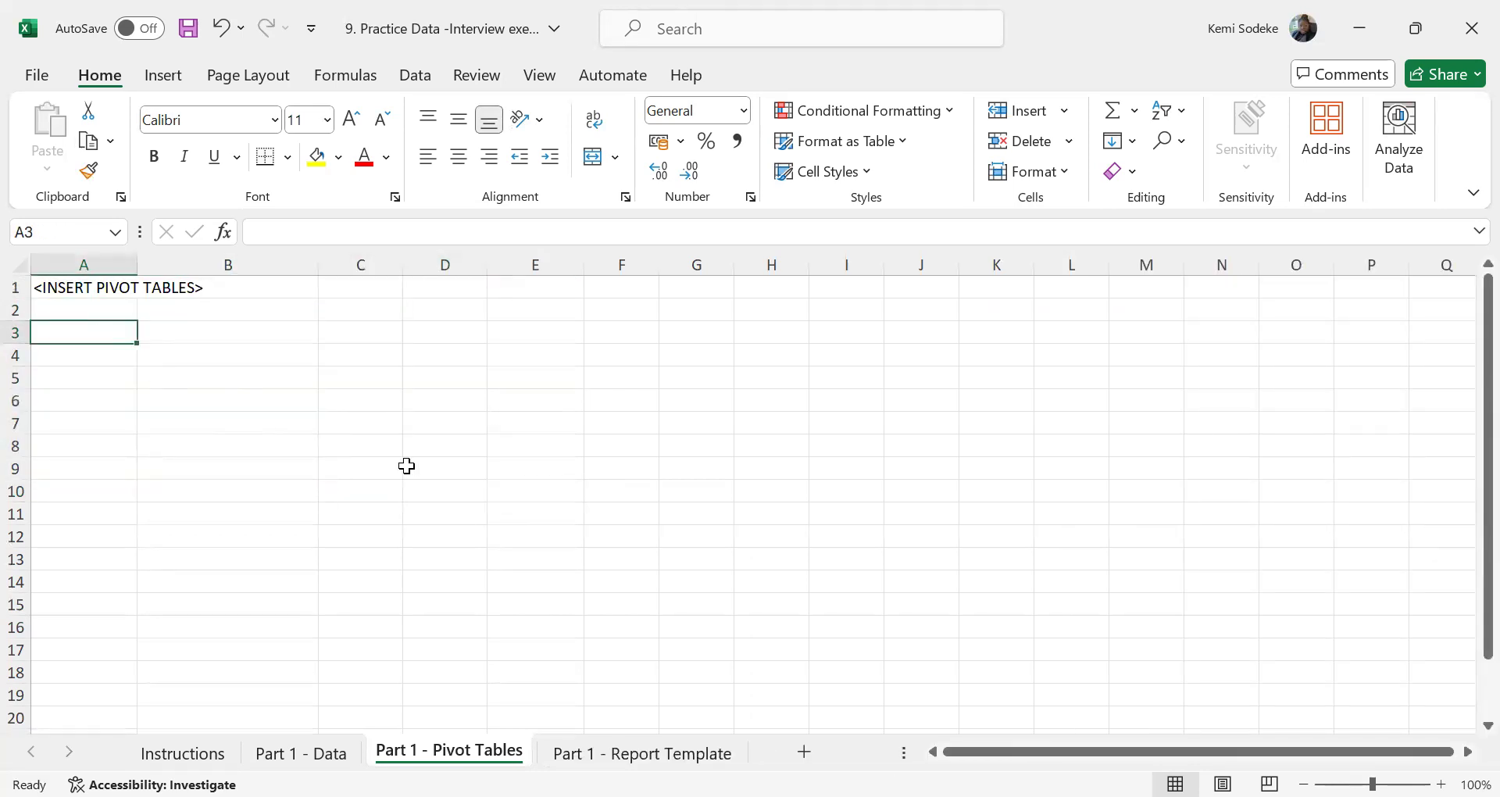
{"action": "left_click", "coordinate": [165, 80]}
{"action": "left_click", "coordinate": [59, 134]}
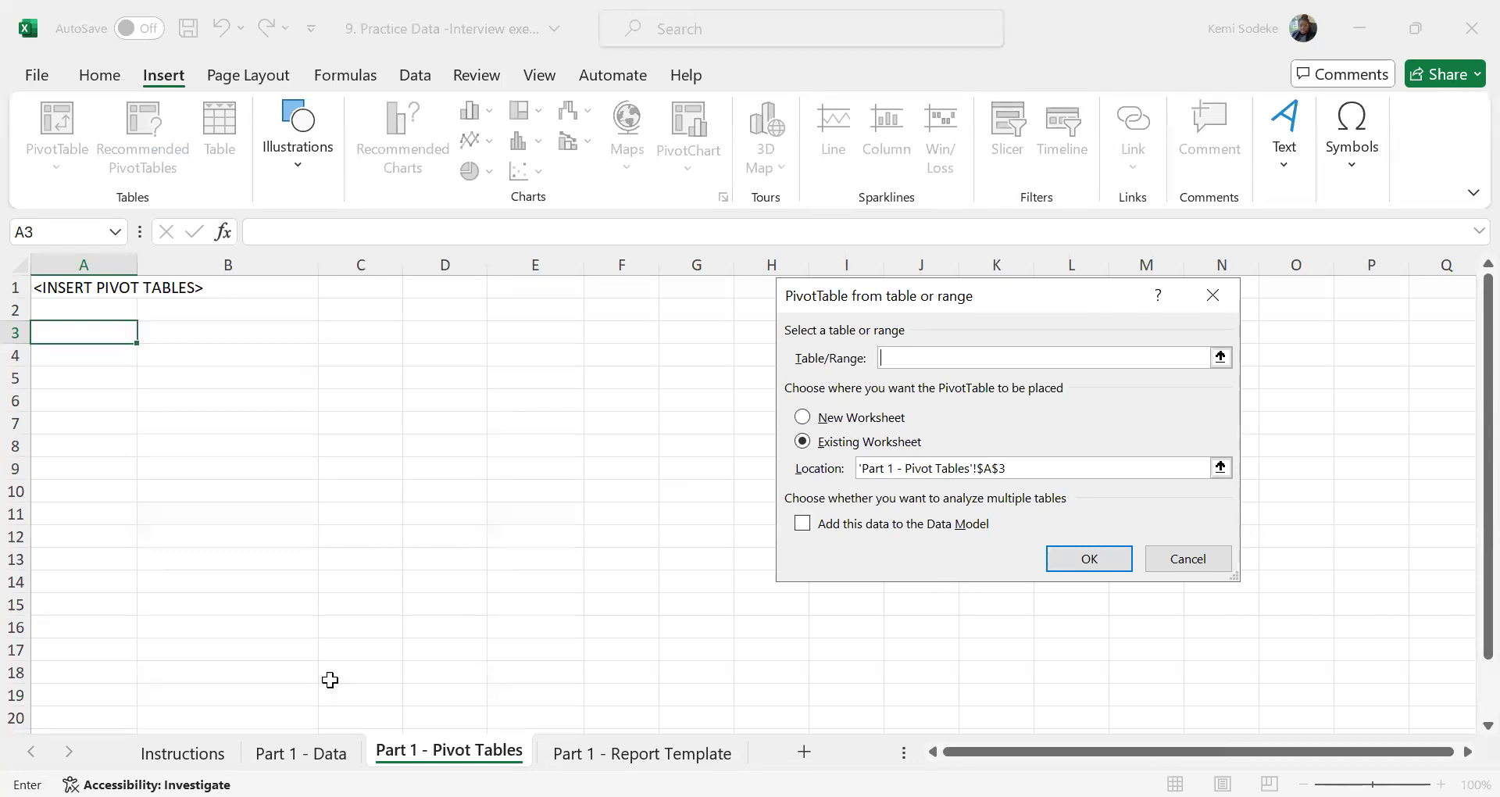
{"action": "left_click", "coordinate": [313, 746]}
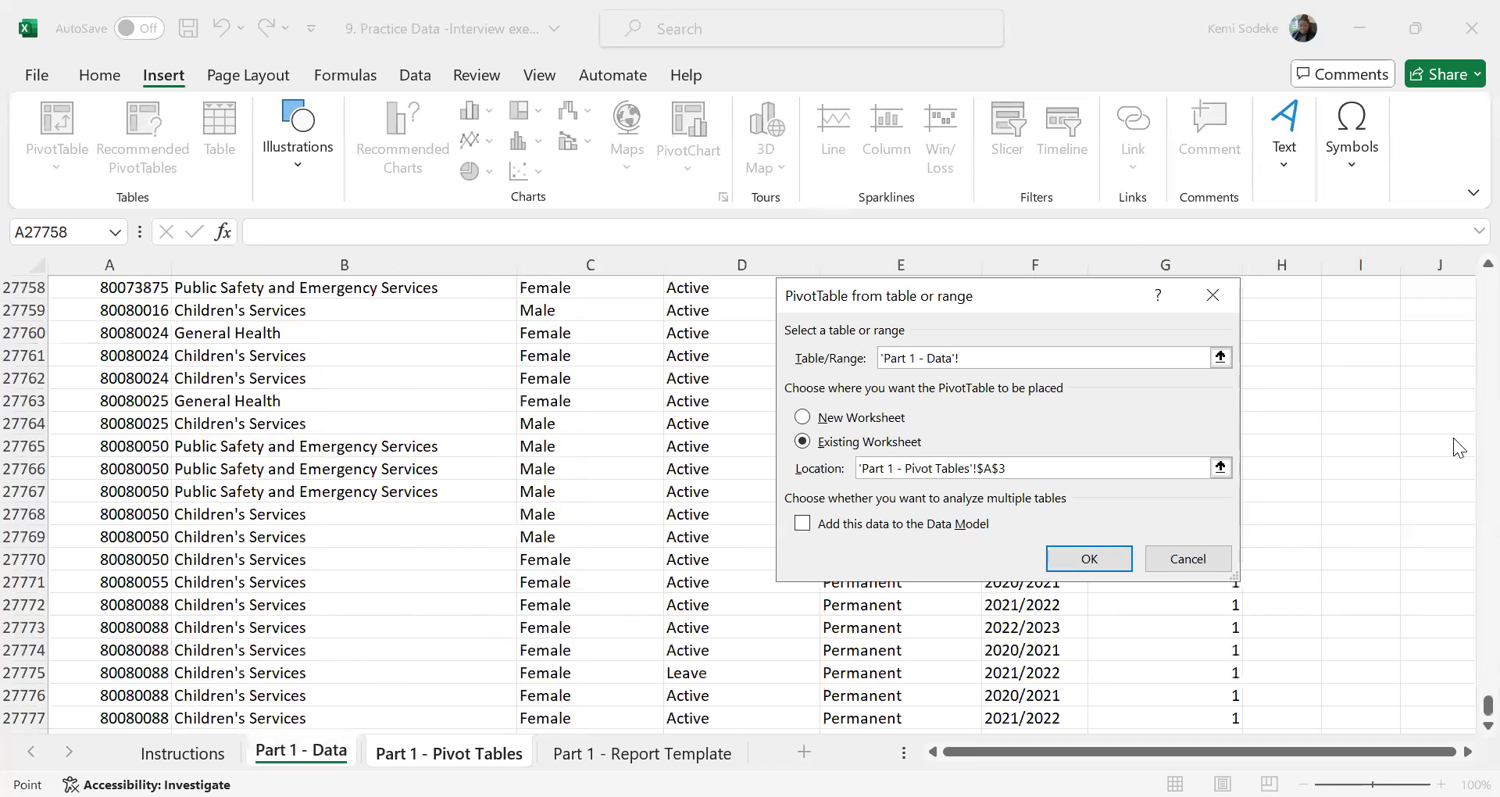
{"action": "left_click_drag", "start_coordinate": [1464, 707], "coordinate": [1365, 265]}
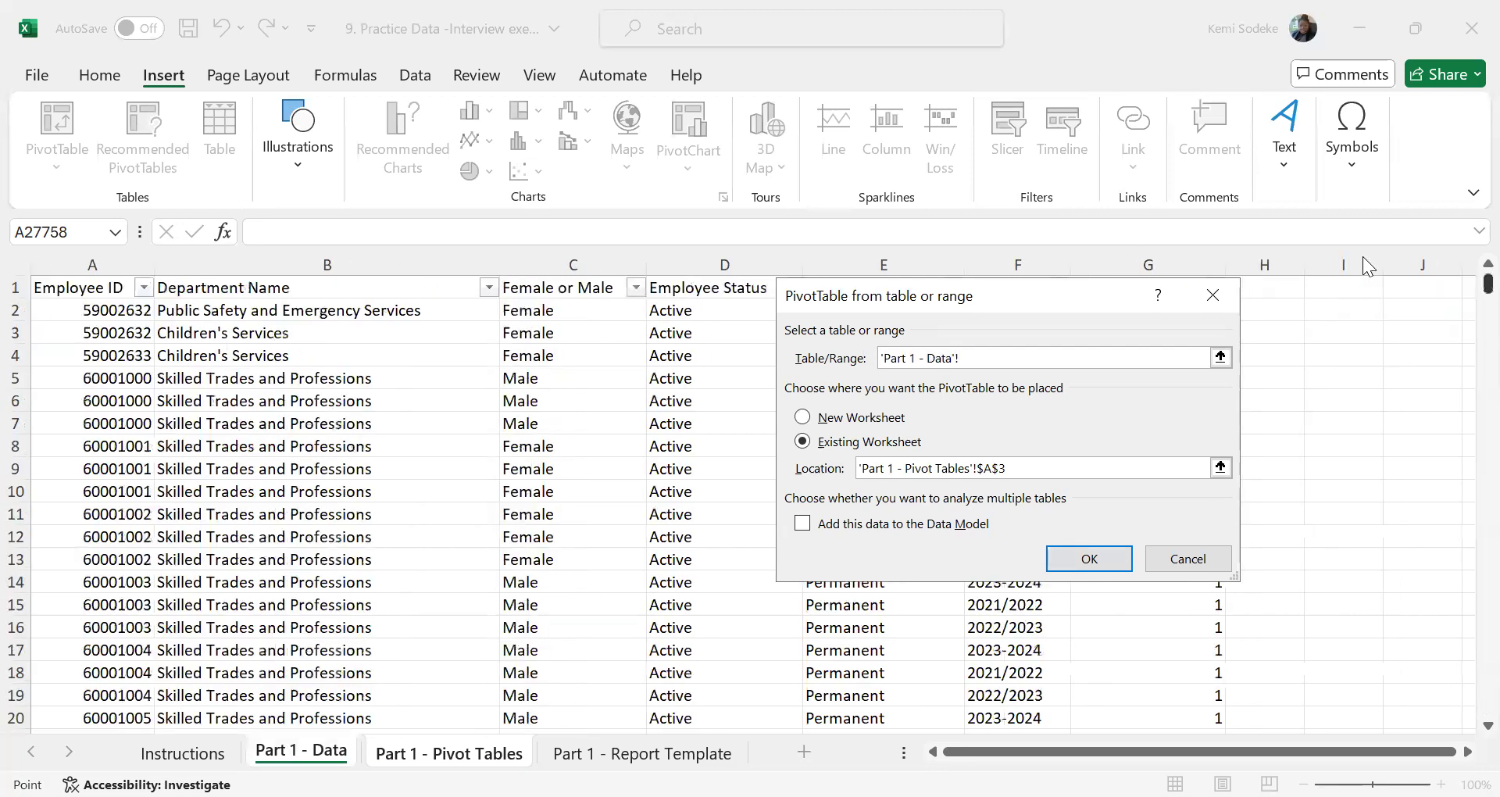
{"action": "left_click", "coordinate": [69, 287]}
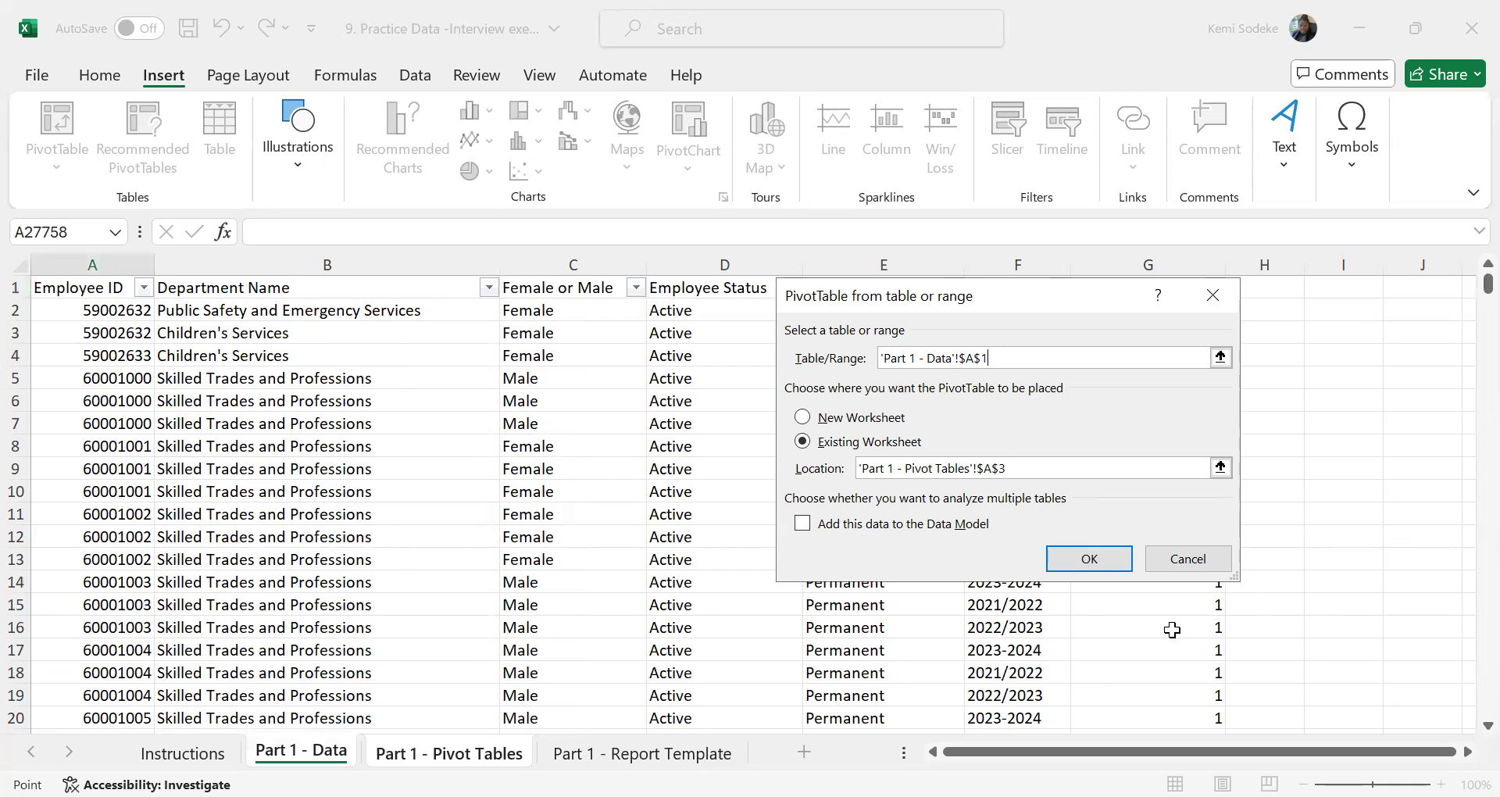
{"action": "key", "text": "ctrl+shift+End"}
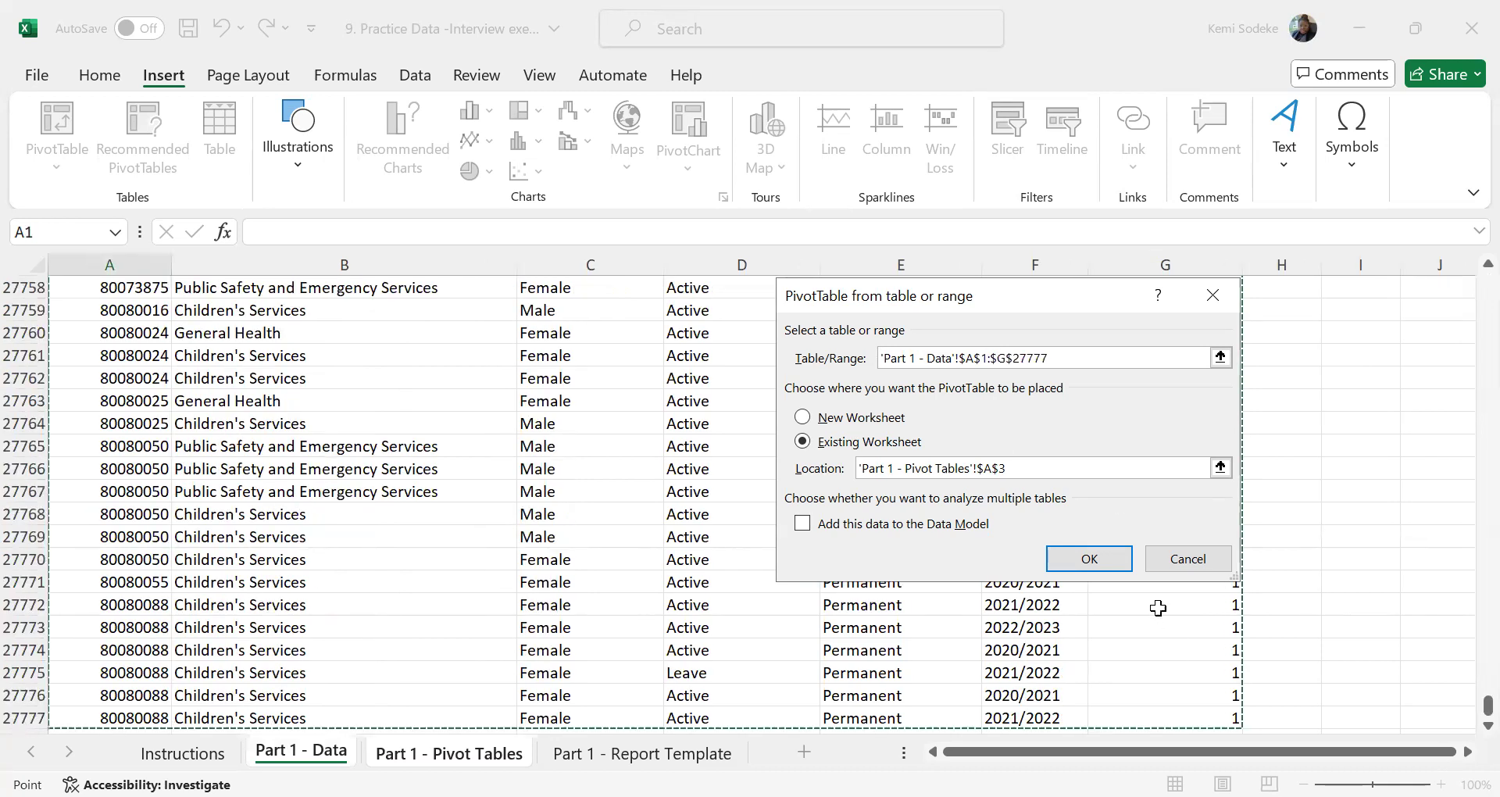
{"action": "left_click", "coordinate": [1090, 558]}
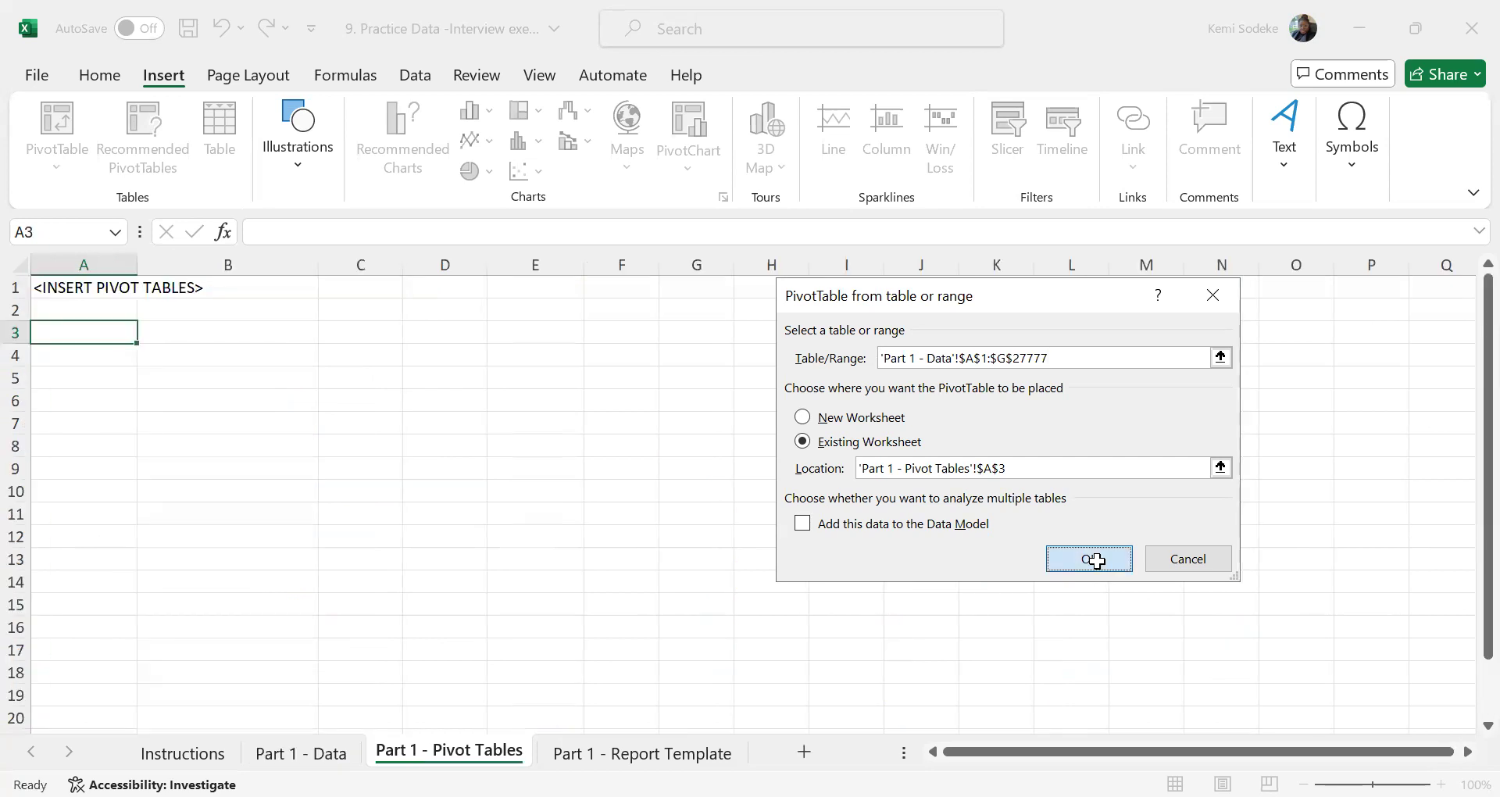
Insert a blank row at row 2, above the empty pivot table
{"action": "left_click", "coordinate": [16, 309]}
{"action": "right_click", "coordinate": [15, 309]}
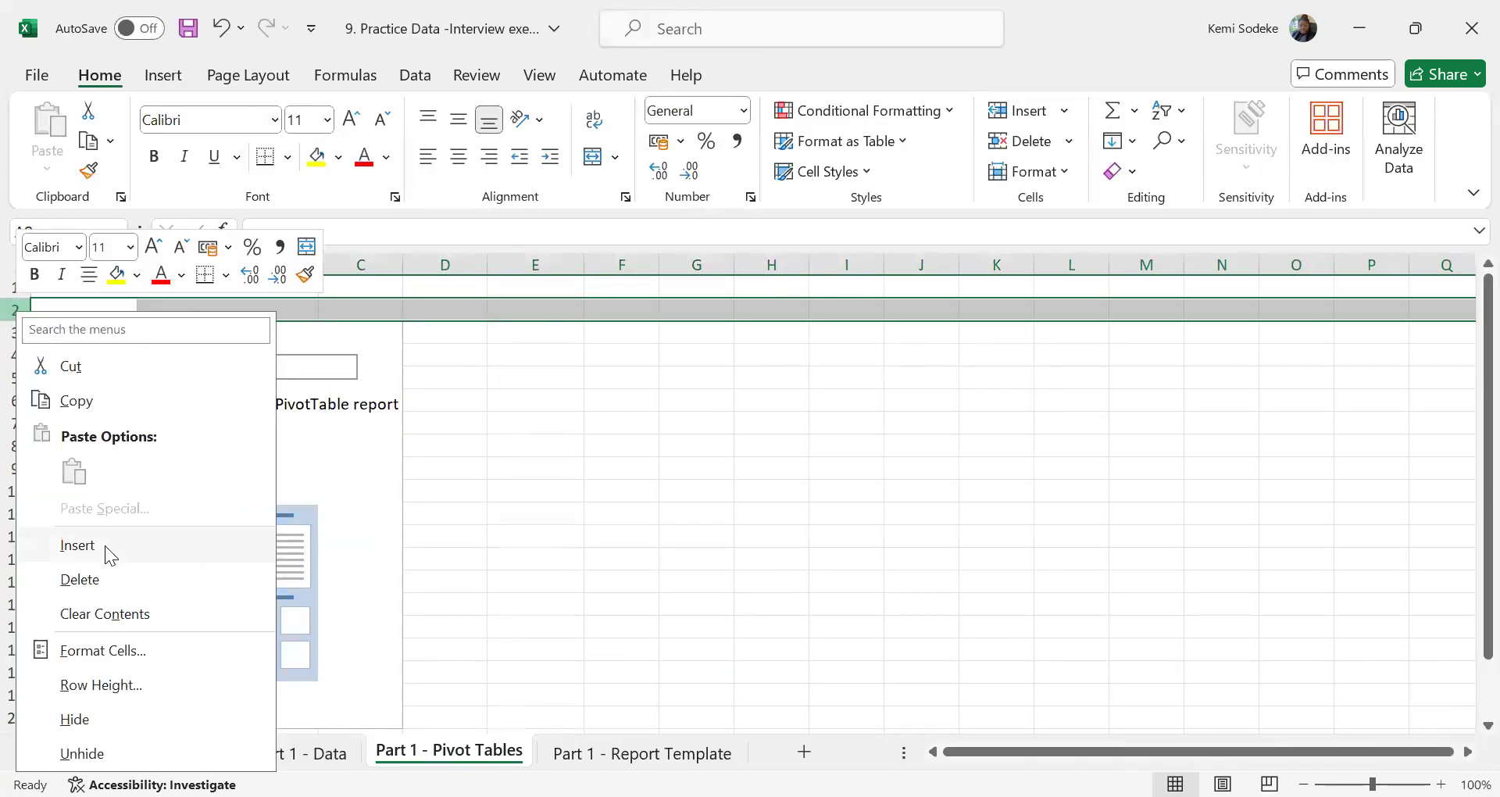
{"action": "left_click", "coordinate": [110, 555]}
{"action": "left_click", "coordinate": [234, 473]}
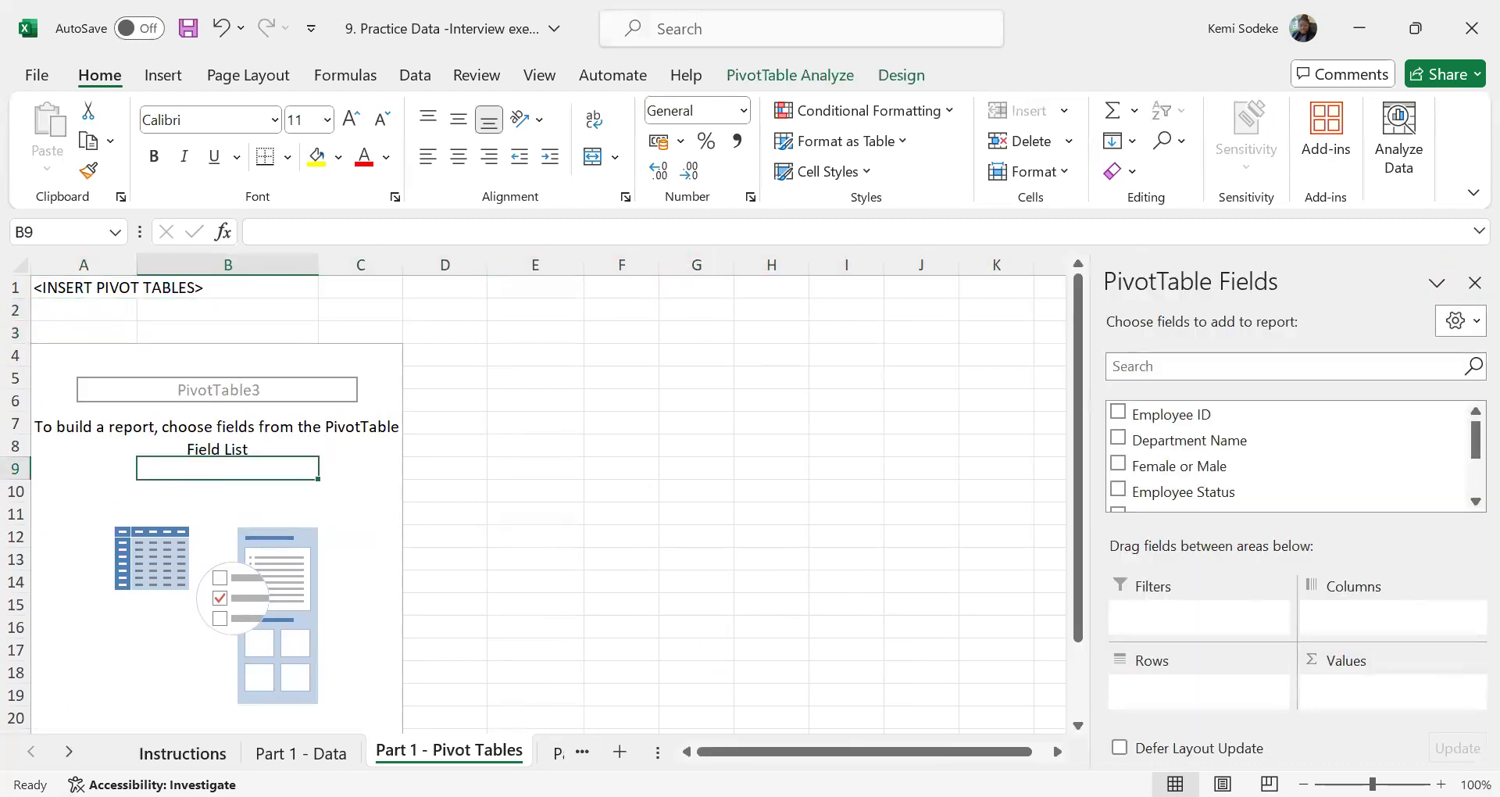
Check the report template's first table heading and add Department Name to the pivot table's rows
{"action": "left_click", "coordinate": [582, 752]}
{"action": "left_click", "coordinate": [405, 752]}
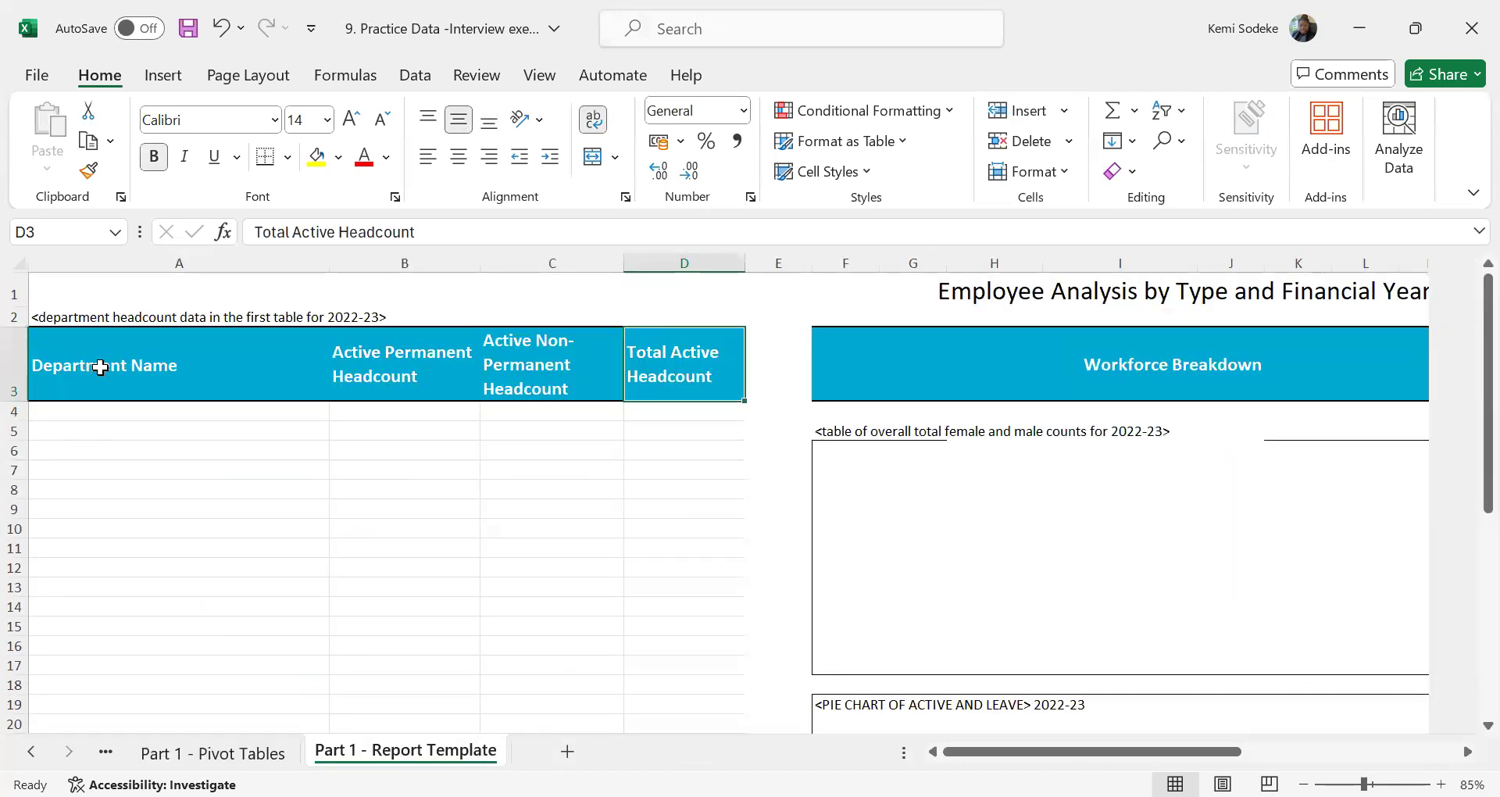
{"action": "left_click", "coordinate": [31, 751]}
{"action": "left_click", "coordinate": [31, 751]}
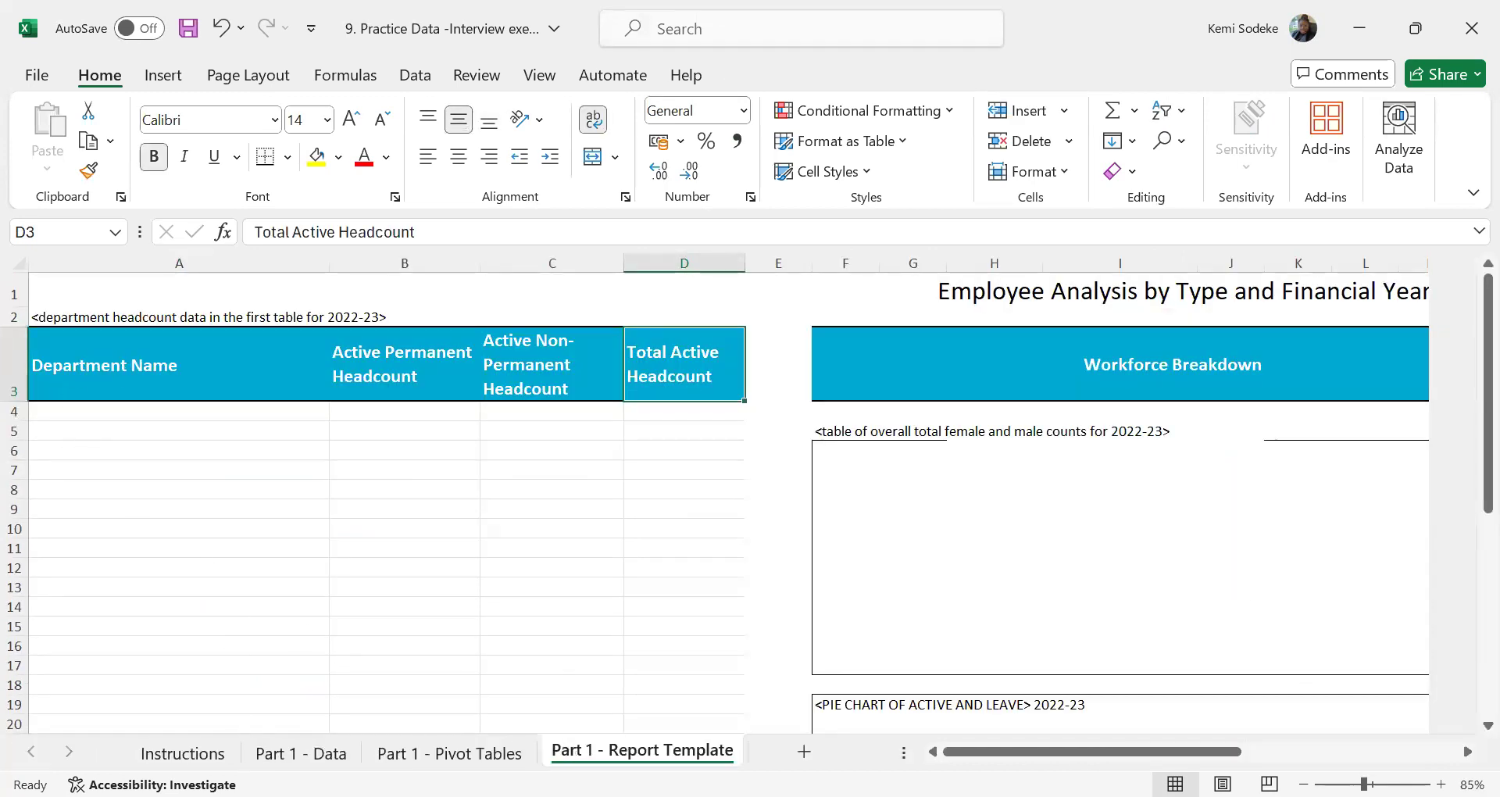
{"action": "left_click", "coordinate": [449, 751]}
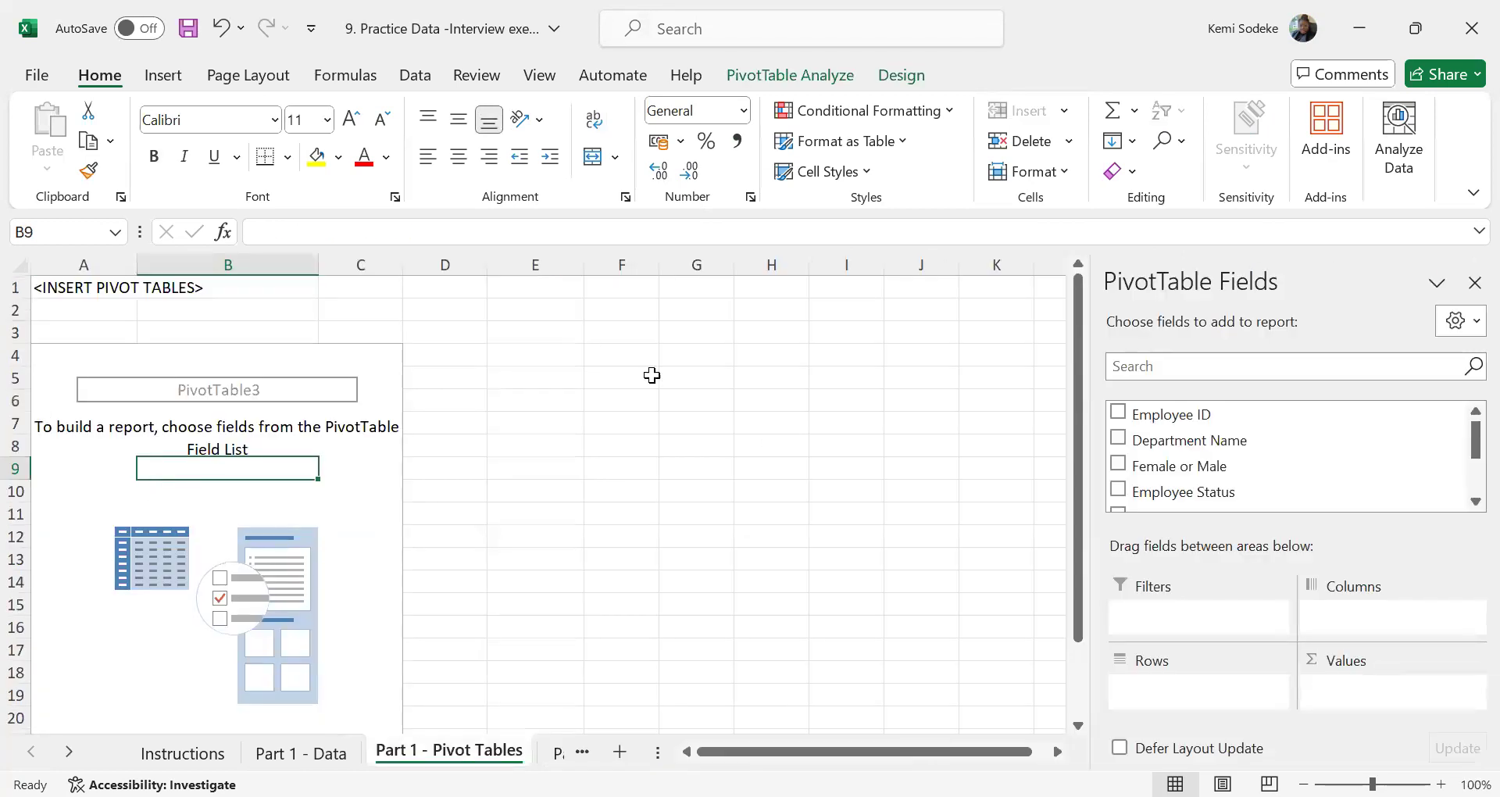
{"action": "left_click_drag", "start_coordinate": [1242, 441], "coordinate": [1218, 683]}
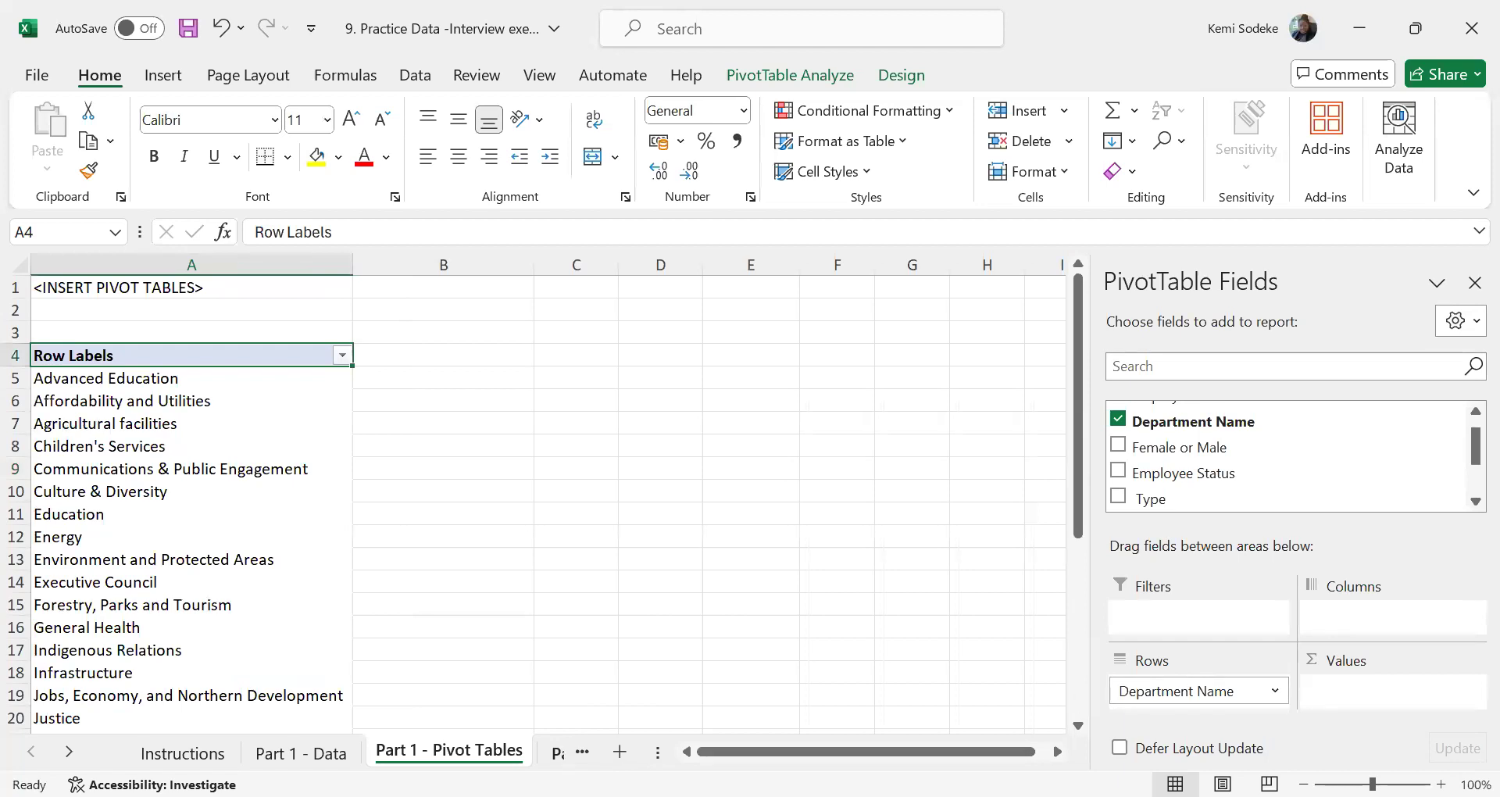
Compare the template's Active Permanent Headcount heading with the Employee Status filter values in Part 1 - Data
{"action": "left_click", "coordinate": [559, 751]}
{"action": "left_click", "coordinate": [390, 351]}
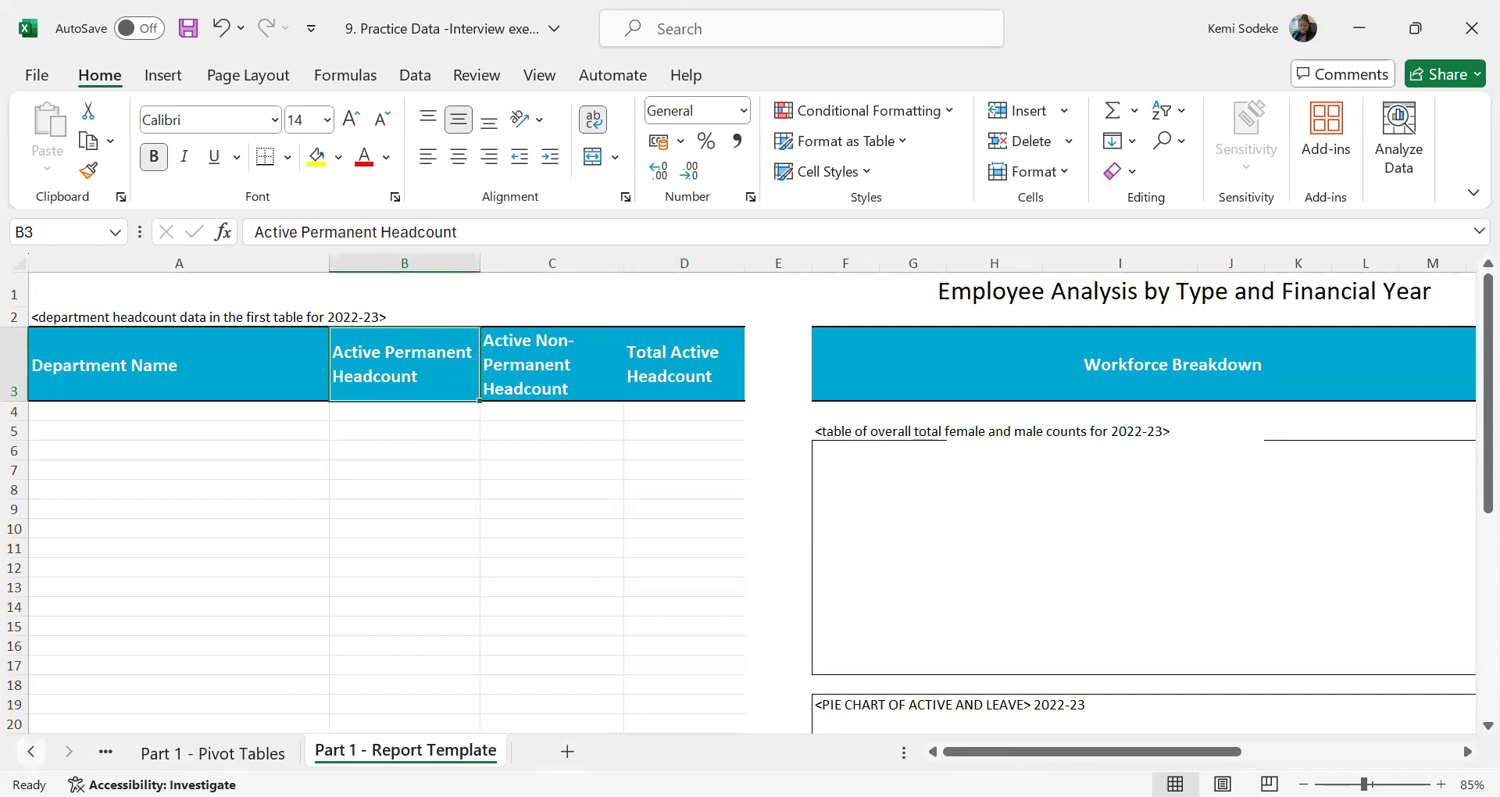
{"action": "left_click", "coordinate": [31, 751]}
{"action": "left_click", "coordinate": [32, 751]}
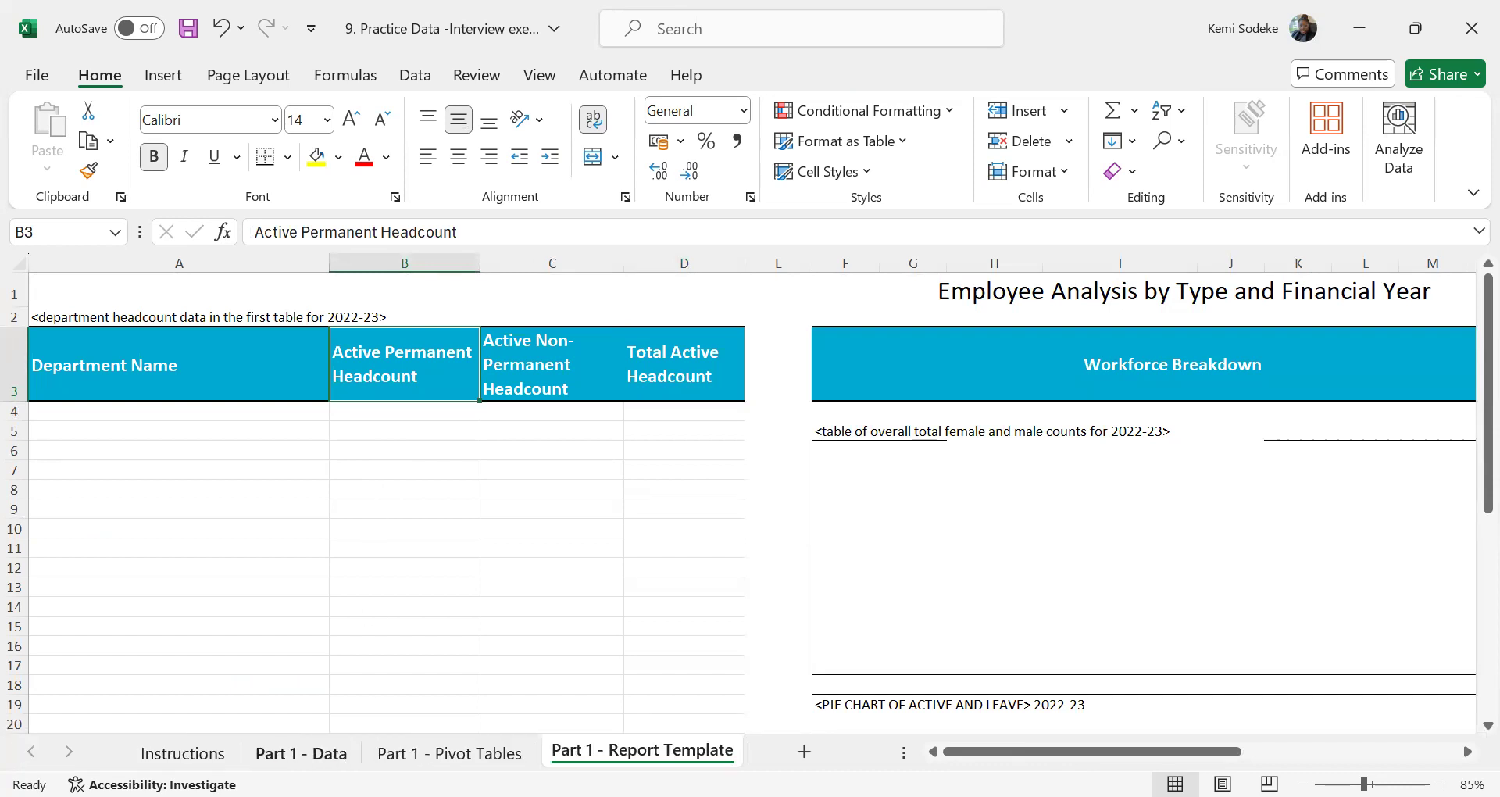
{"action": "left_click", "coordinate": [335, 752]}
{"action": "scroll", "coordinate": [646, 516], "scroll_direction": "up", "scroll_amount": 15}
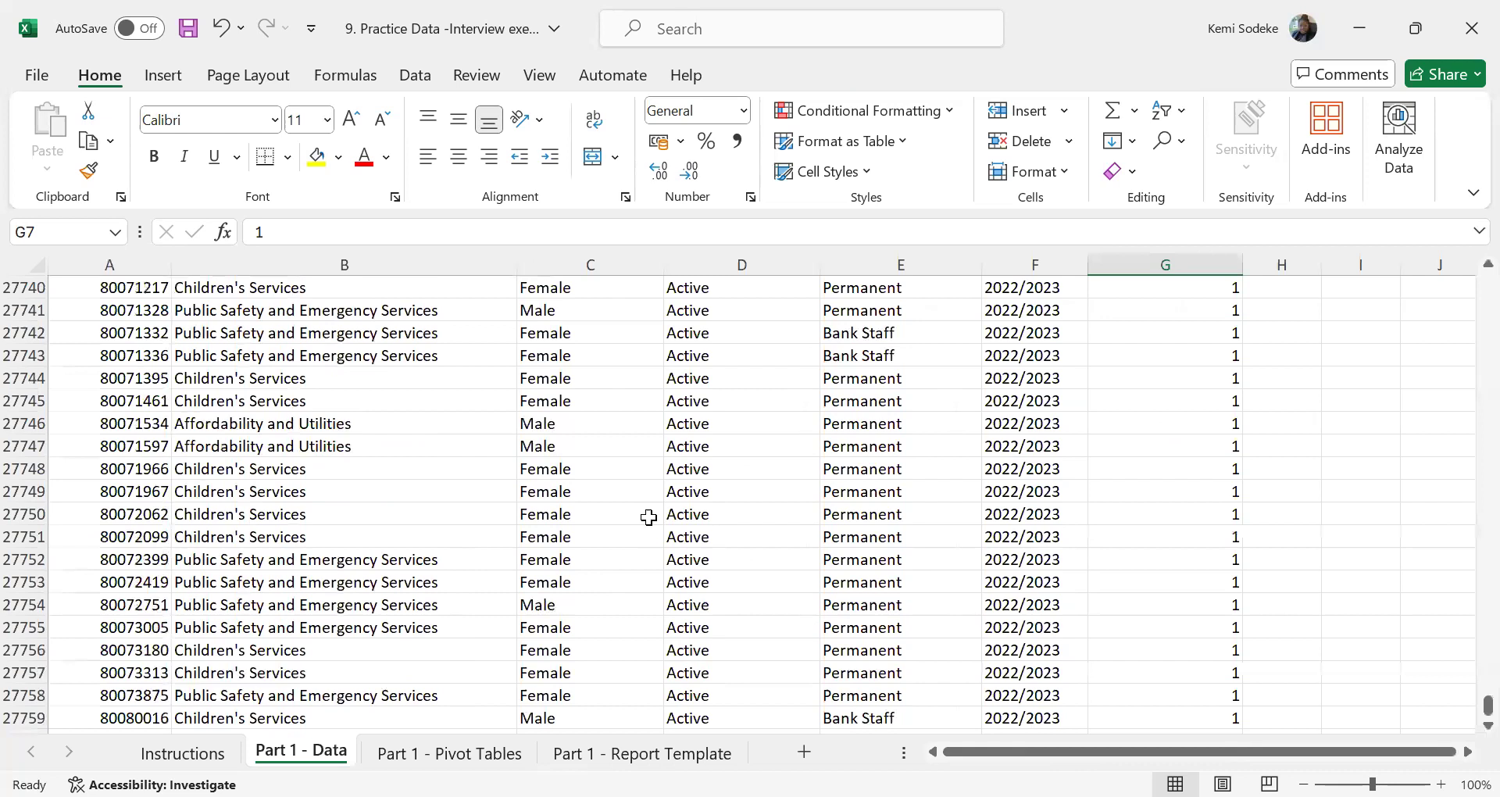
{"action": "left_click_drag", "start_coordinate": [1488, 706], "coordinate": [1488, 257]}
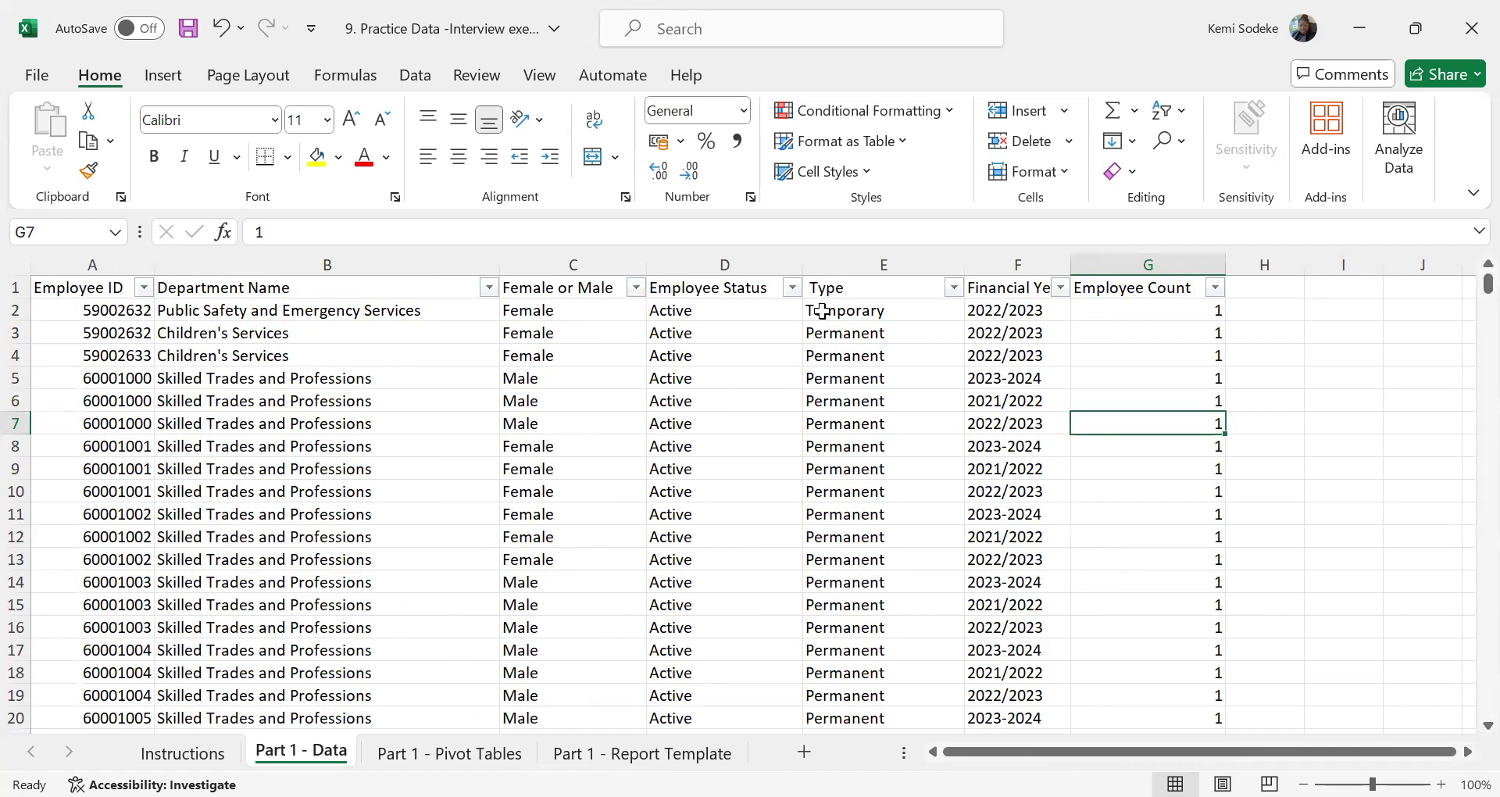
{"action": "left_click", "coordinate": [733, 287]}
{"action": "left_click", "coordinate": [773, 422]}
{"action": "key", "text": "alt+Down"}
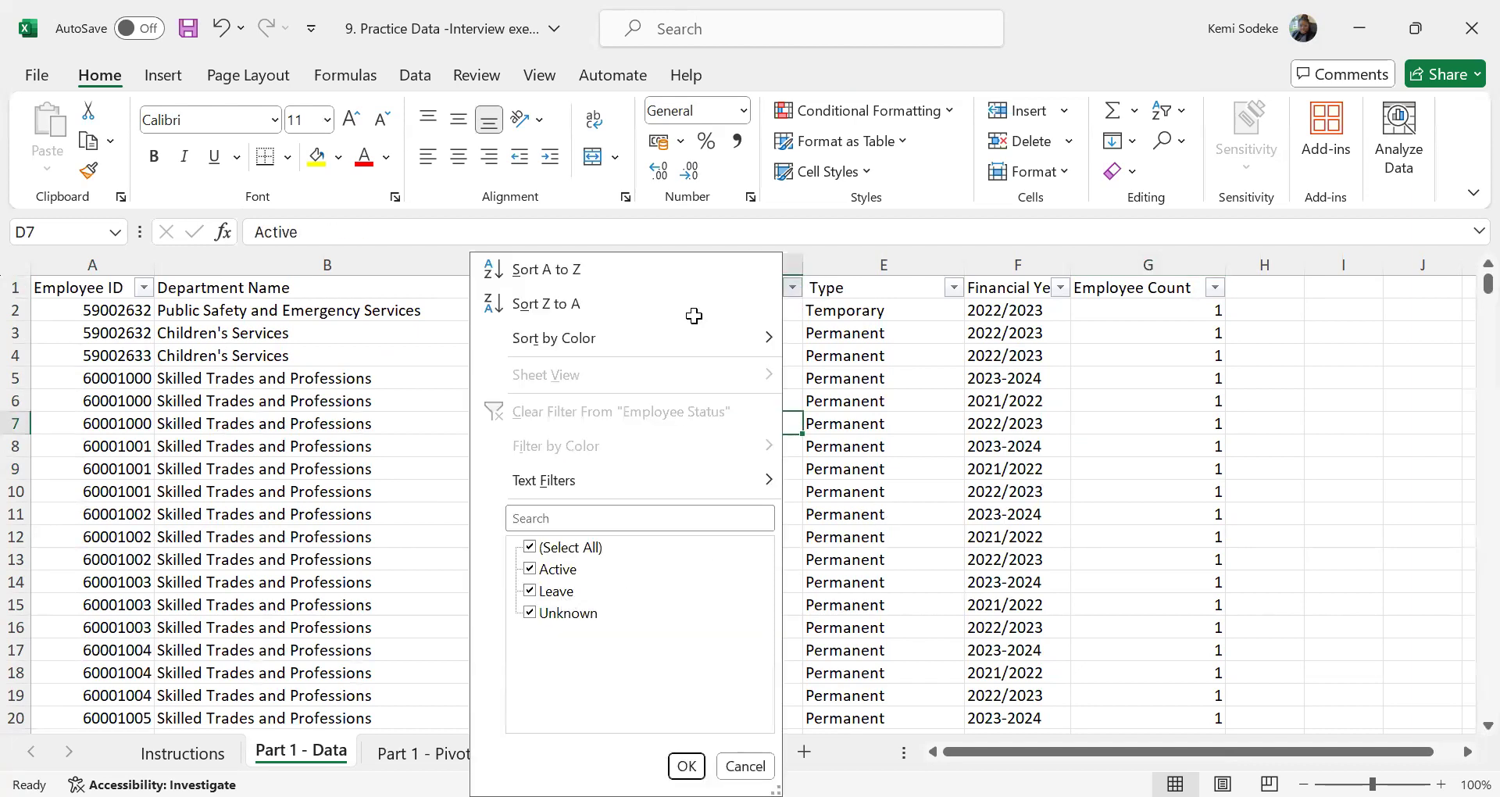
{"action": "key", "text": "Escape"}
{"action": "left_click", "coordinate": [692, 378]}
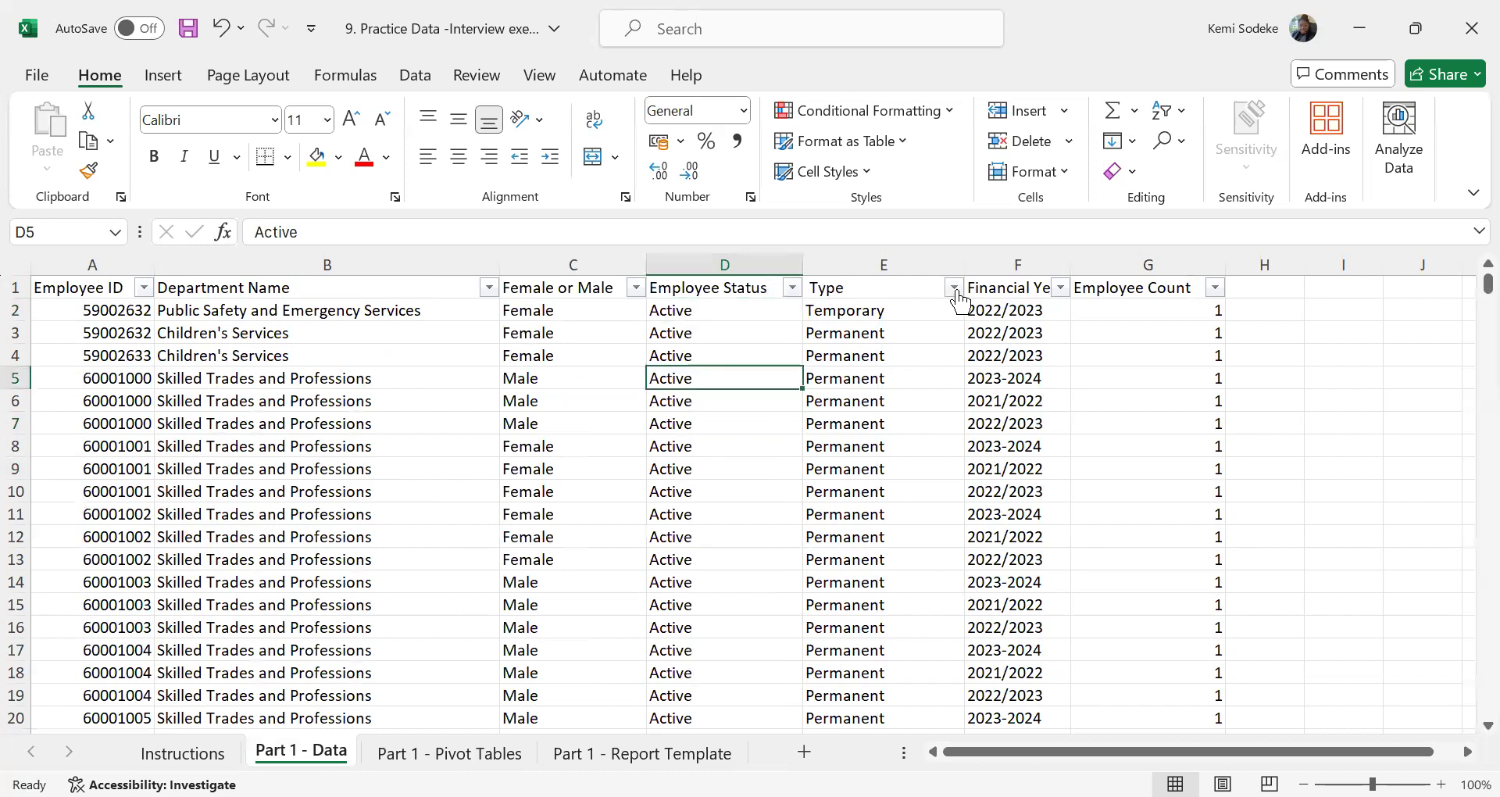
Check the Type column's filter values and the template's headcount headings, and return to the Part 1 - Pivot Tables sheet
{"action": "left_click", "coordinate": [955, 289]}
{"action": "key", "text": "Escape"}
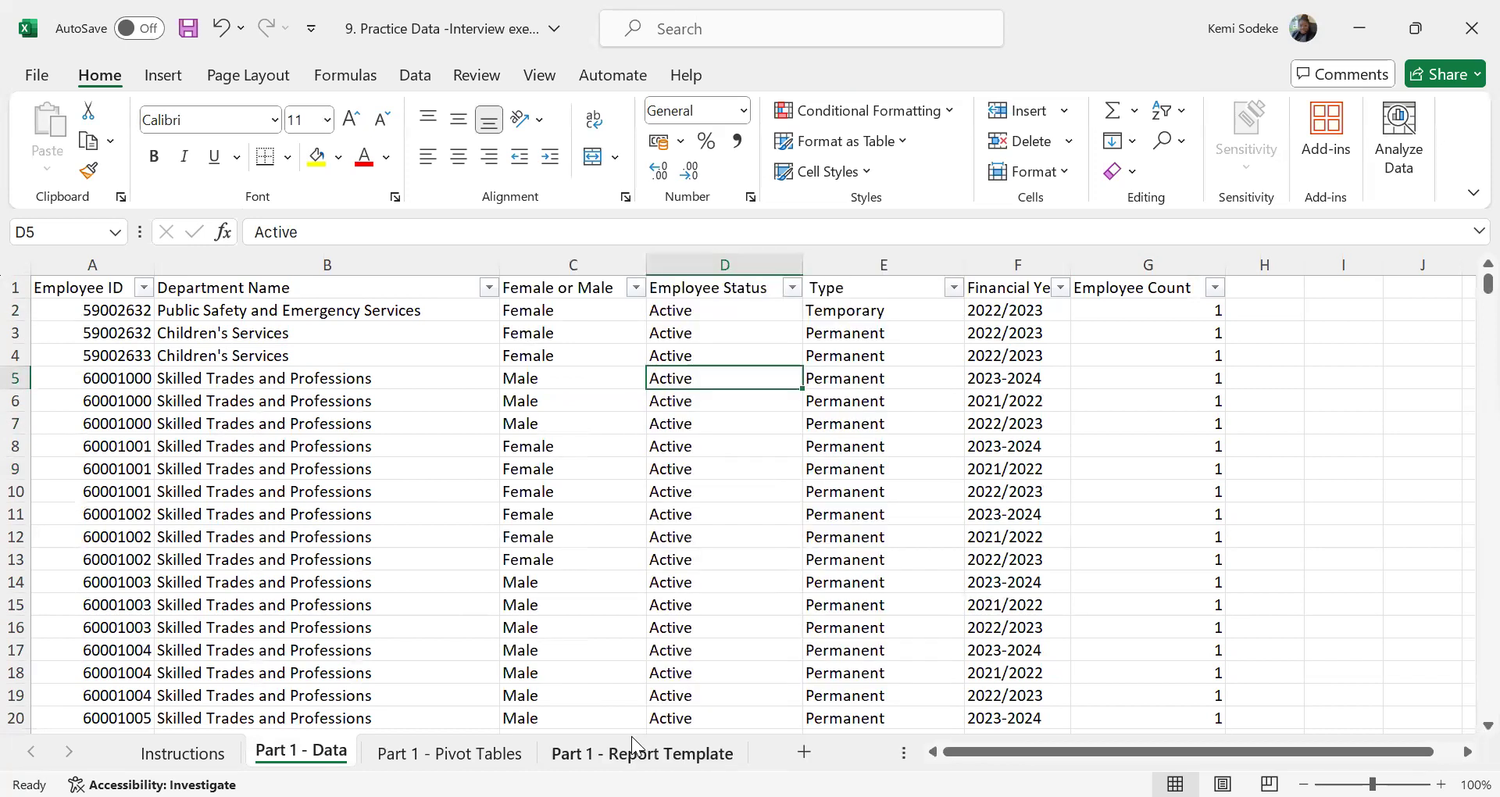
{"action": "left_click", "coordinate": [657, 754]}
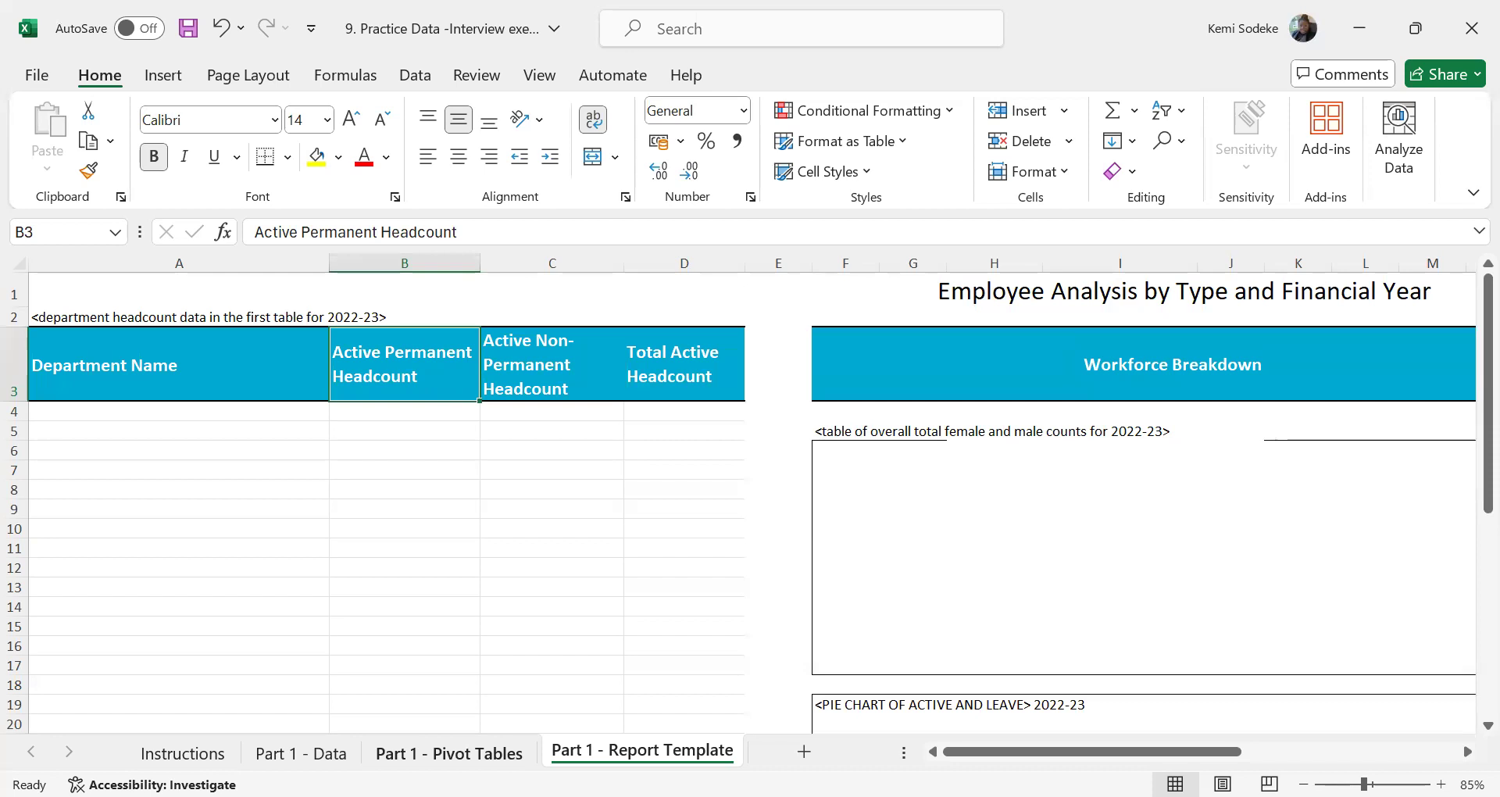
{"action": "left_click", "coordinate": [449, 753]}
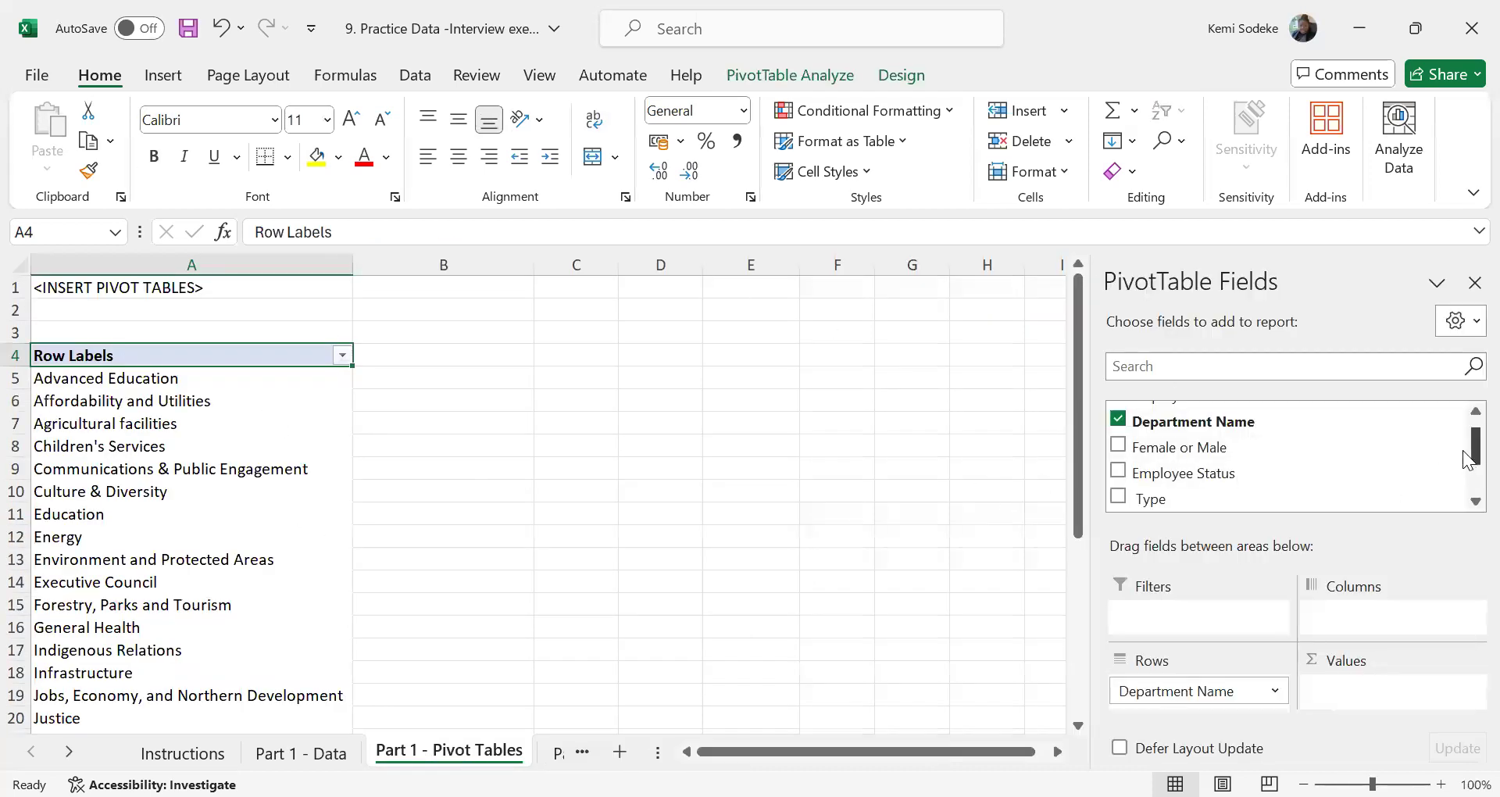
Add Employee Status and Type to the pivot table's columns, with Type nested under Employee Status
{"action": "left_click_drag", "start_coordinate": [1469, 459], "coordinate": [1469, 435]}
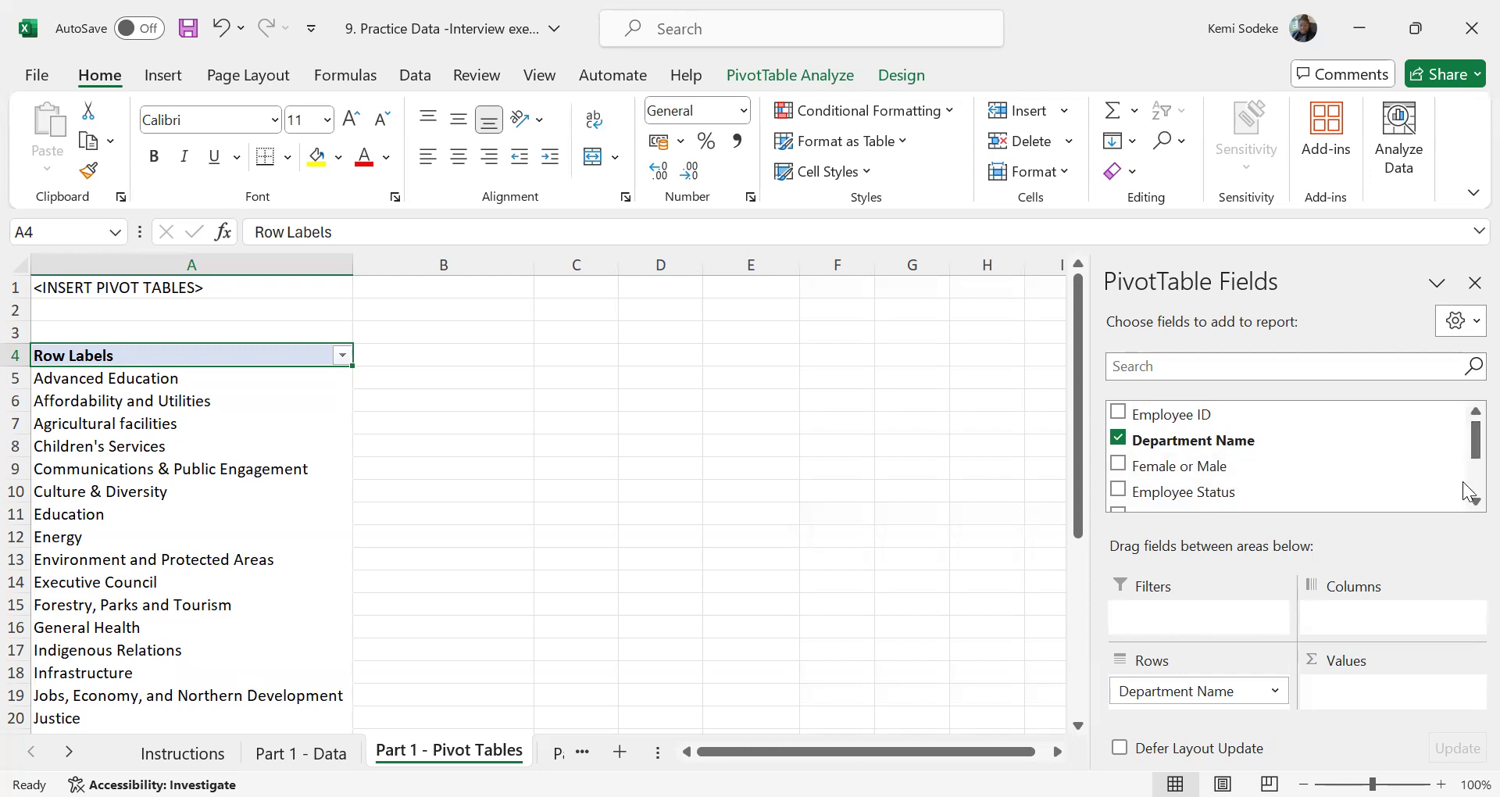
{"action": "mouse_move", "coordinate": [1468, 435]}
{"action": "left_mouse_down"}
{"action": "mouse_move", "coordinate": [1468, 478]}
{"action": "mouse_move", "coordinate": [1467, 443]}
{"action": "left_mouse_up"}
{"action": "left_click_drag", "start_coordinate": [1231, 492], "coordinate": [1376, 613]}
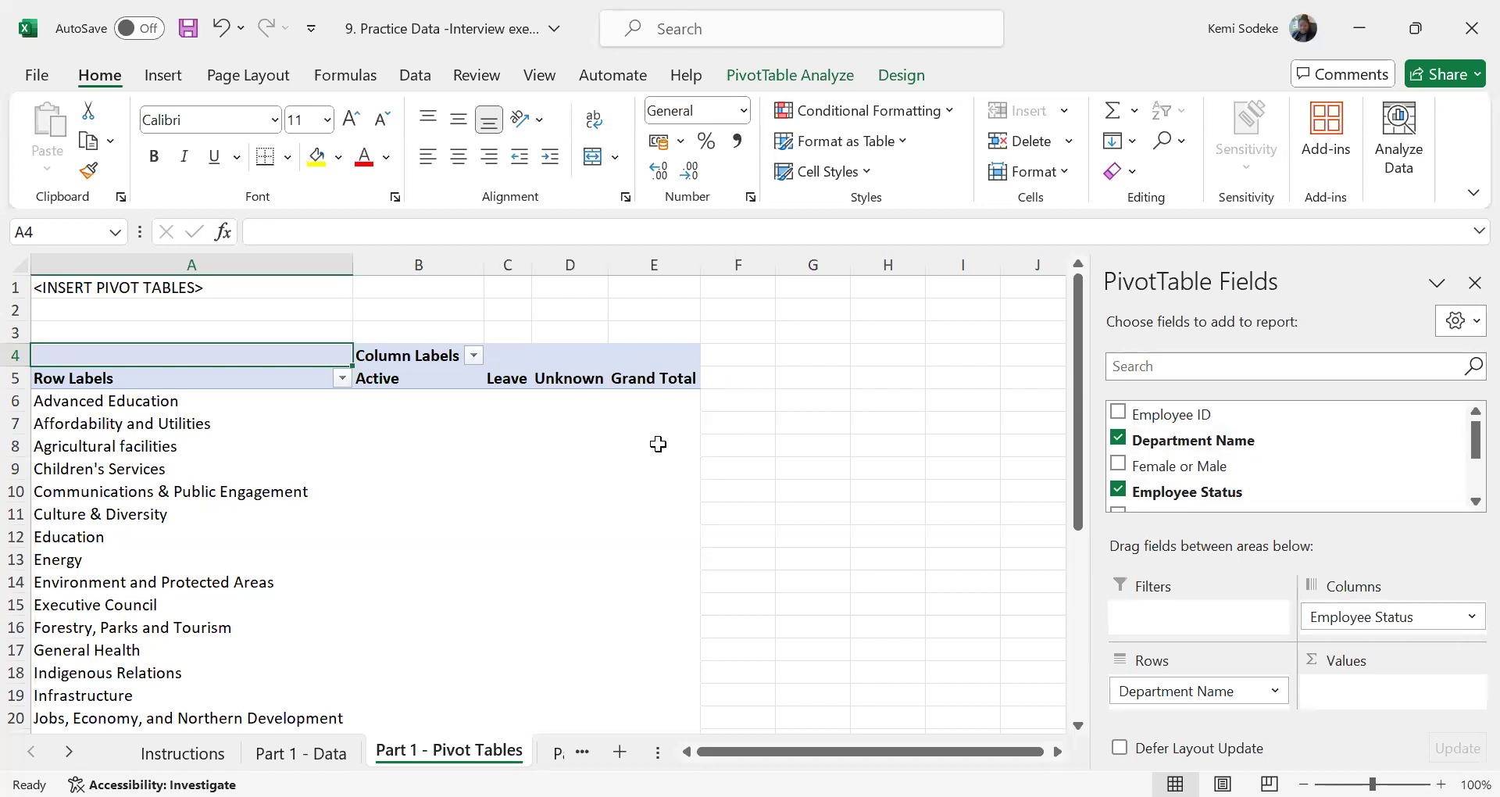
{"action": "left_click_drag", "start_coordinate": [1467, 450], "coordinate": [1468, 474]}
{"action": "left_click_drag", "start_coordinate": [1197, 451], "coordinate": [1345, 621]}
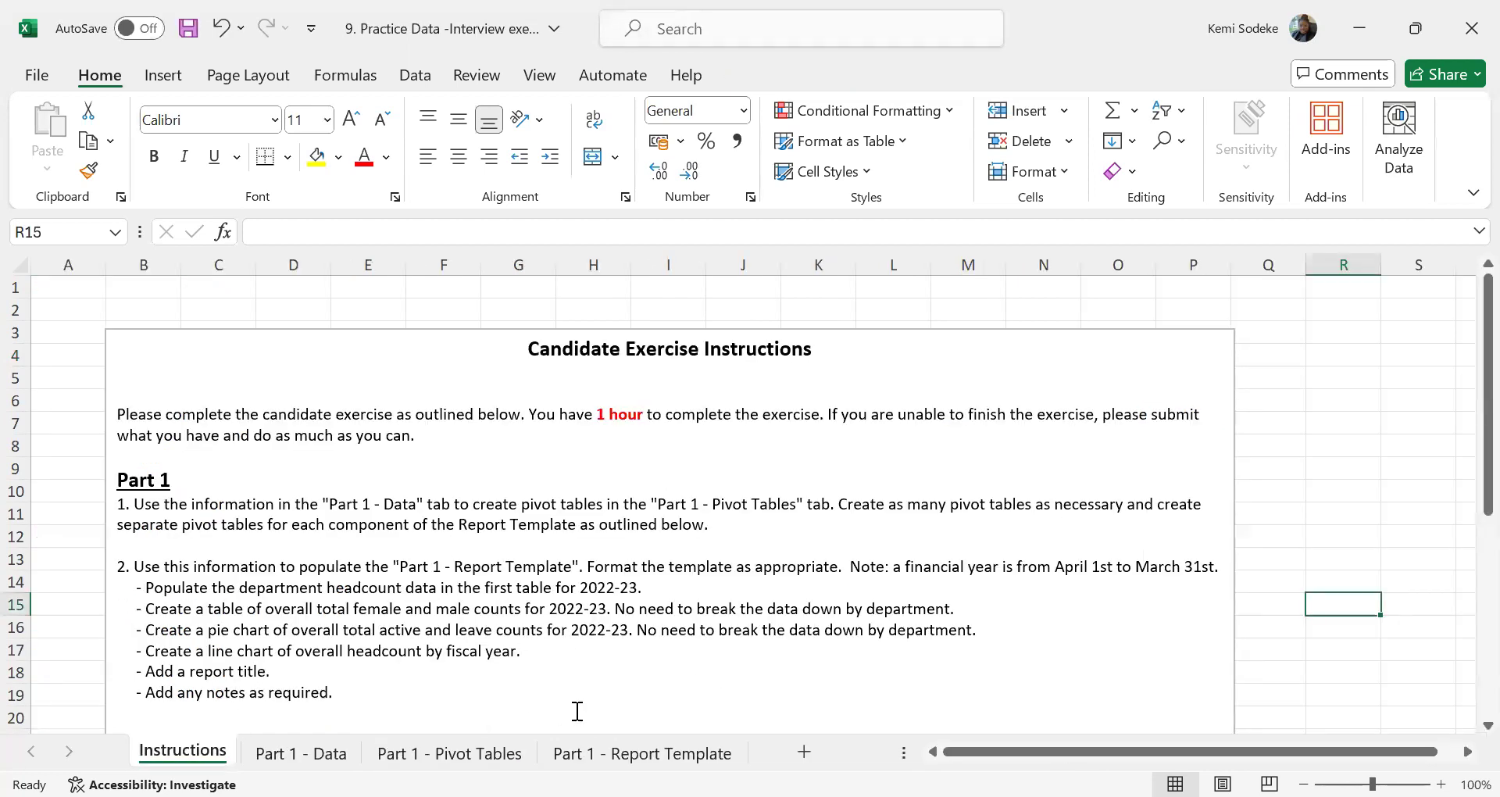
Compare the headcount headings in Part 1 - Report Template with the pivot table's Permanent column under Active
{"action": "left_click", "coordinate": [643, 752]}
{"action": "left_click", "coordinate": [686, 370]}
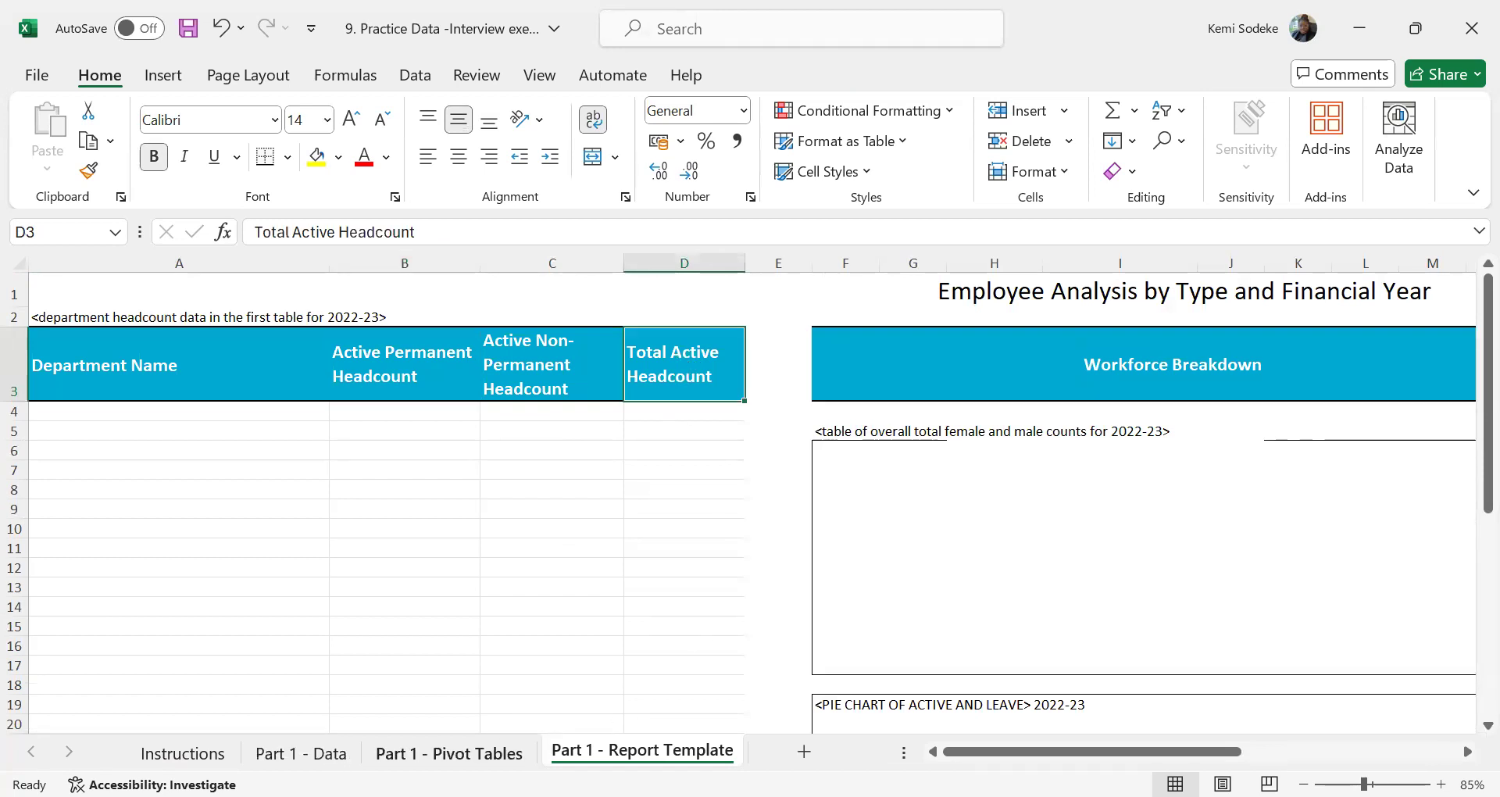
{"action": "left_click", "coordinate": [450, 753]}
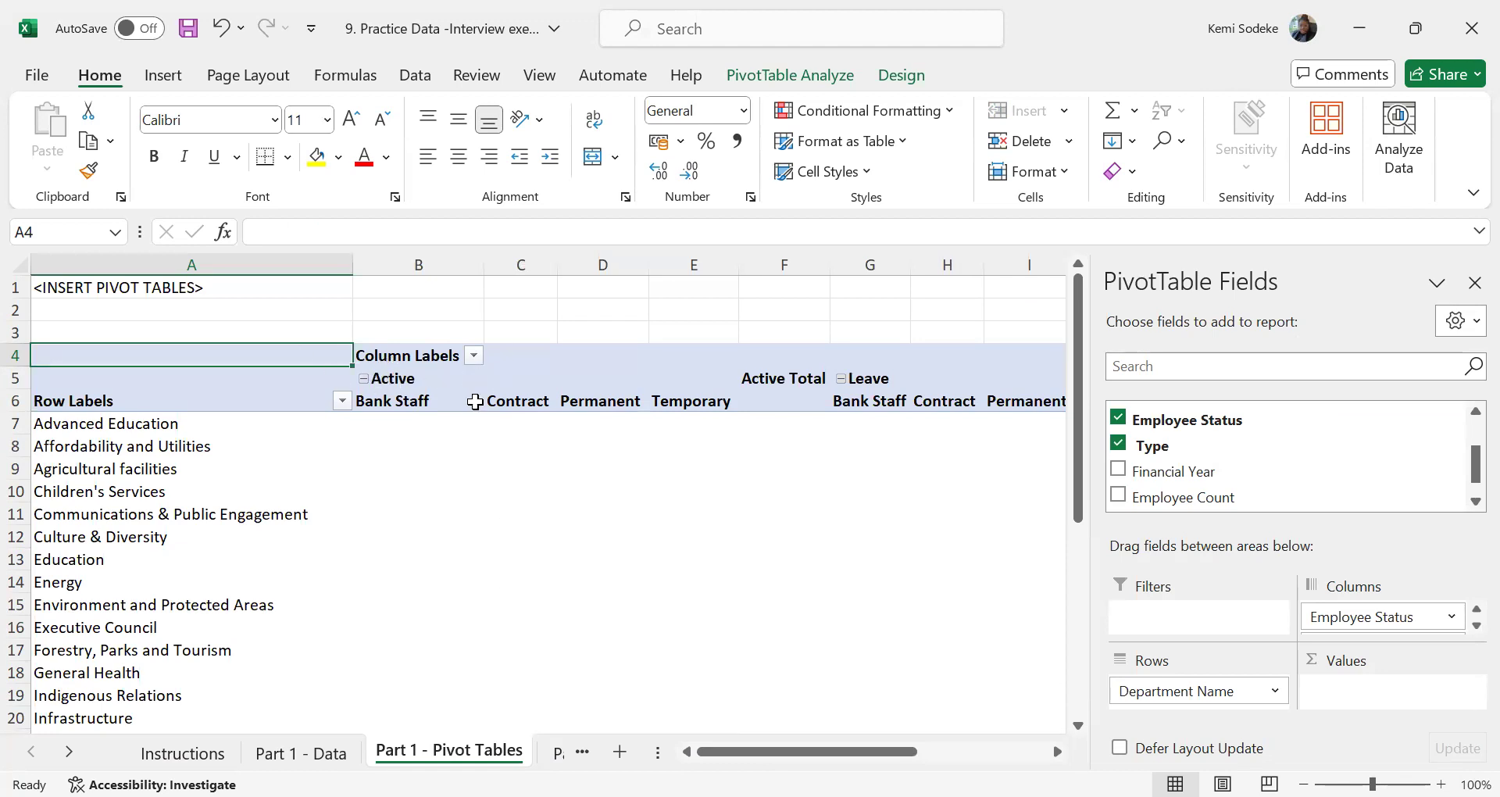
{"action": "left_click", "coordinate": [602, 399]}
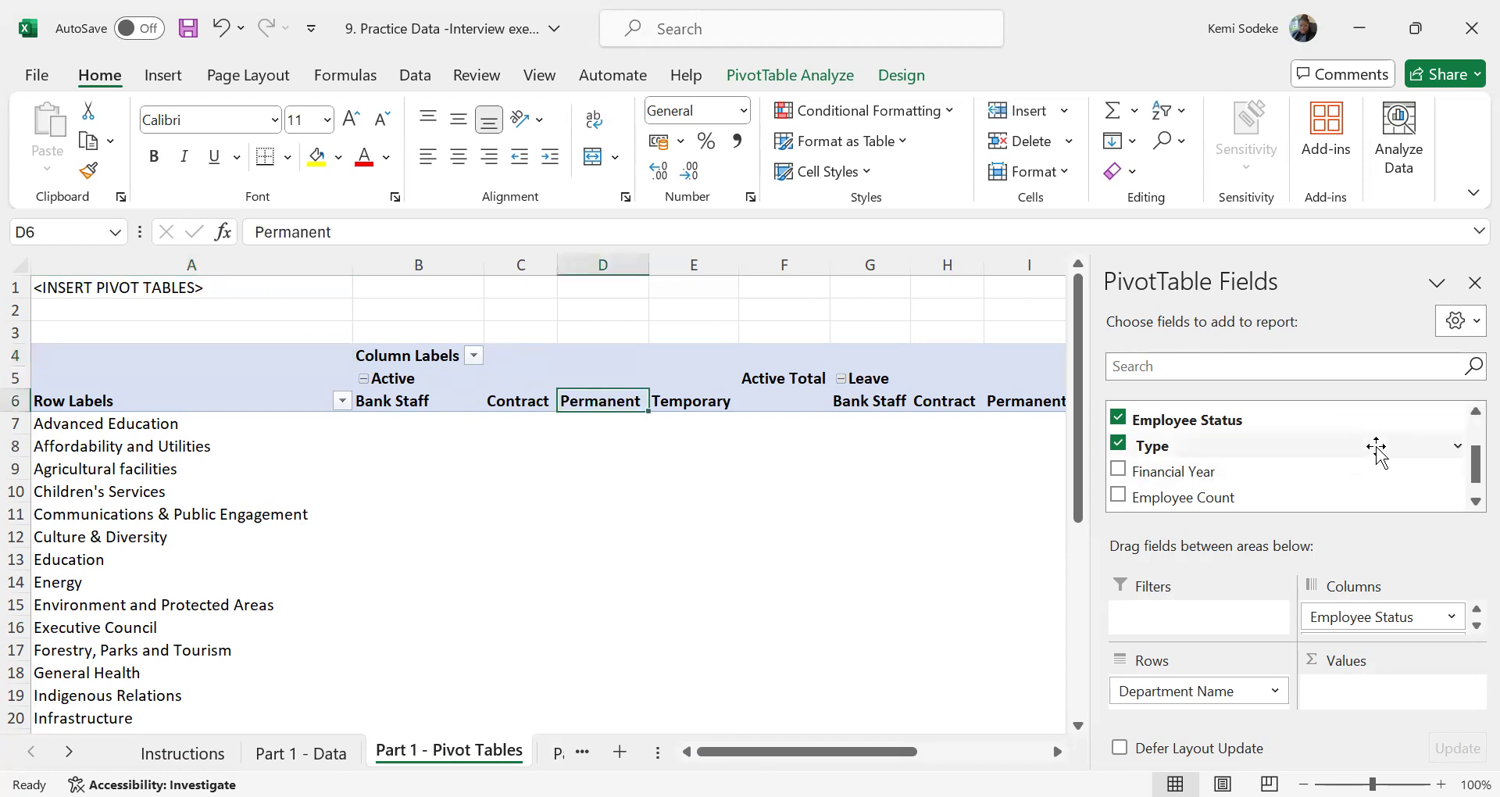
Filter the pivot table's Employee Status field to Active only, excluding Leave and Unknown
{"action": "mouse_move", "coordinate": [1472, 455]}
{"action": "left_mouse_down"}
{"action": "mouse_move", "coordinate": [1467, 438]}
{"action": "mouse_move", "coordinate": [1467, 480]}
{"action": "mouse_move", "coordinate": [1463, 447]}
{"action": "mouse_move", "coordinate": [1458, 463]}
{"action": "left_mouse_up"}
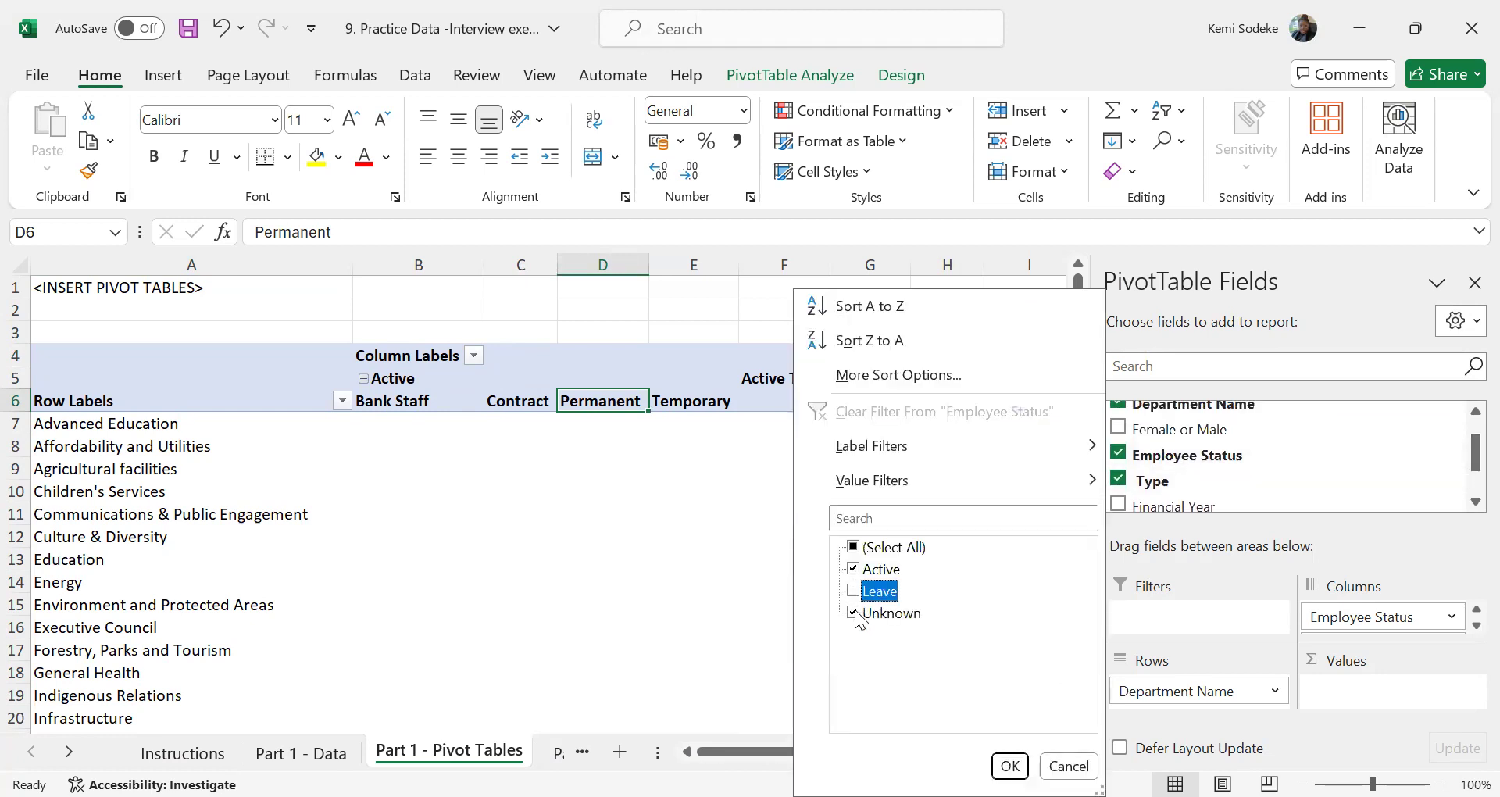
{"action": "left_click", "coordinate": [853, 612]}
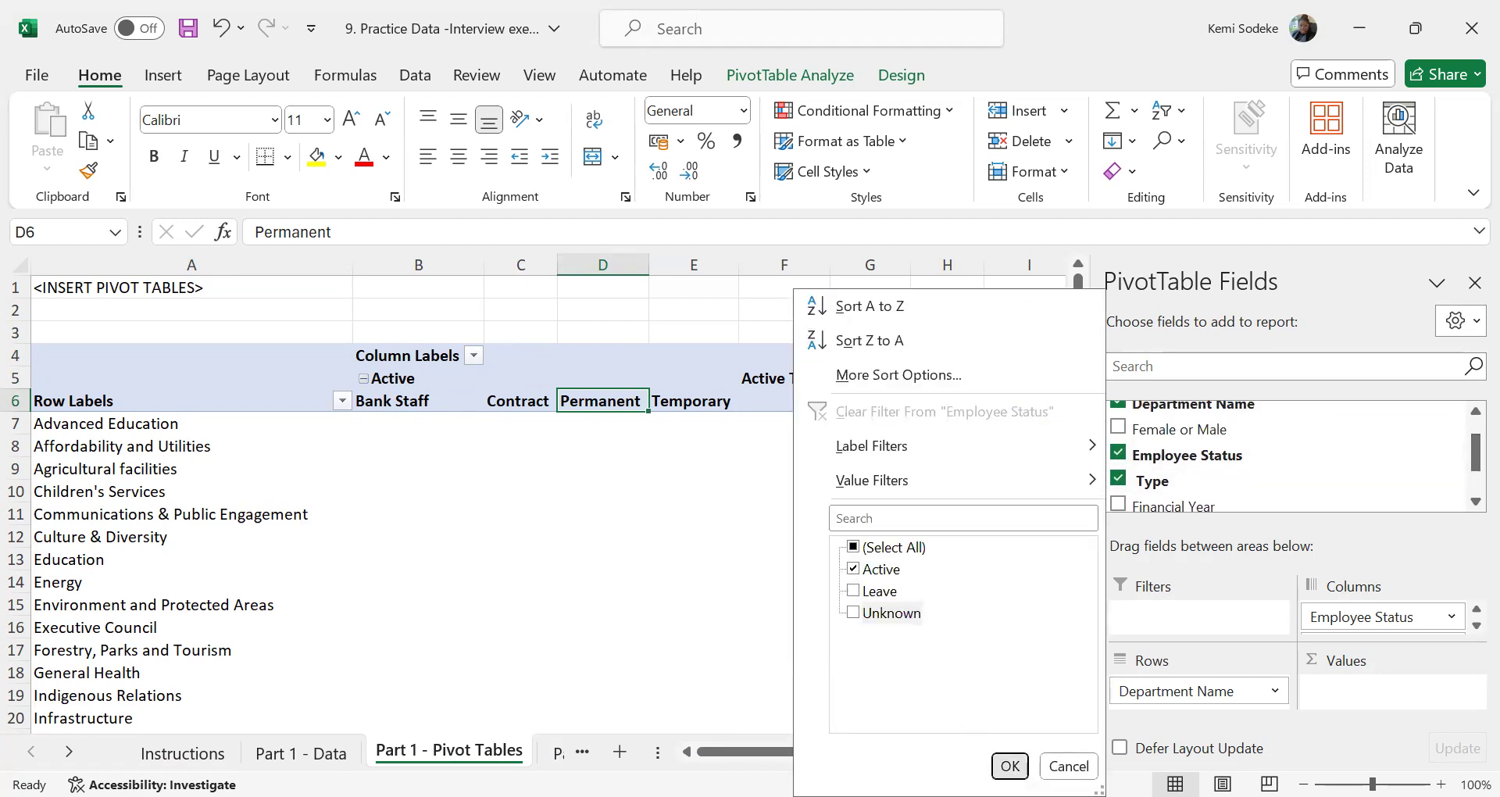
{"action": "left_click", "coordinate": [1010, 765]}
Recheck the report template's headings and move Employee Status from the pivot table's columns to its filters
{"action": "left_click", "coordinate": [561, 753]}
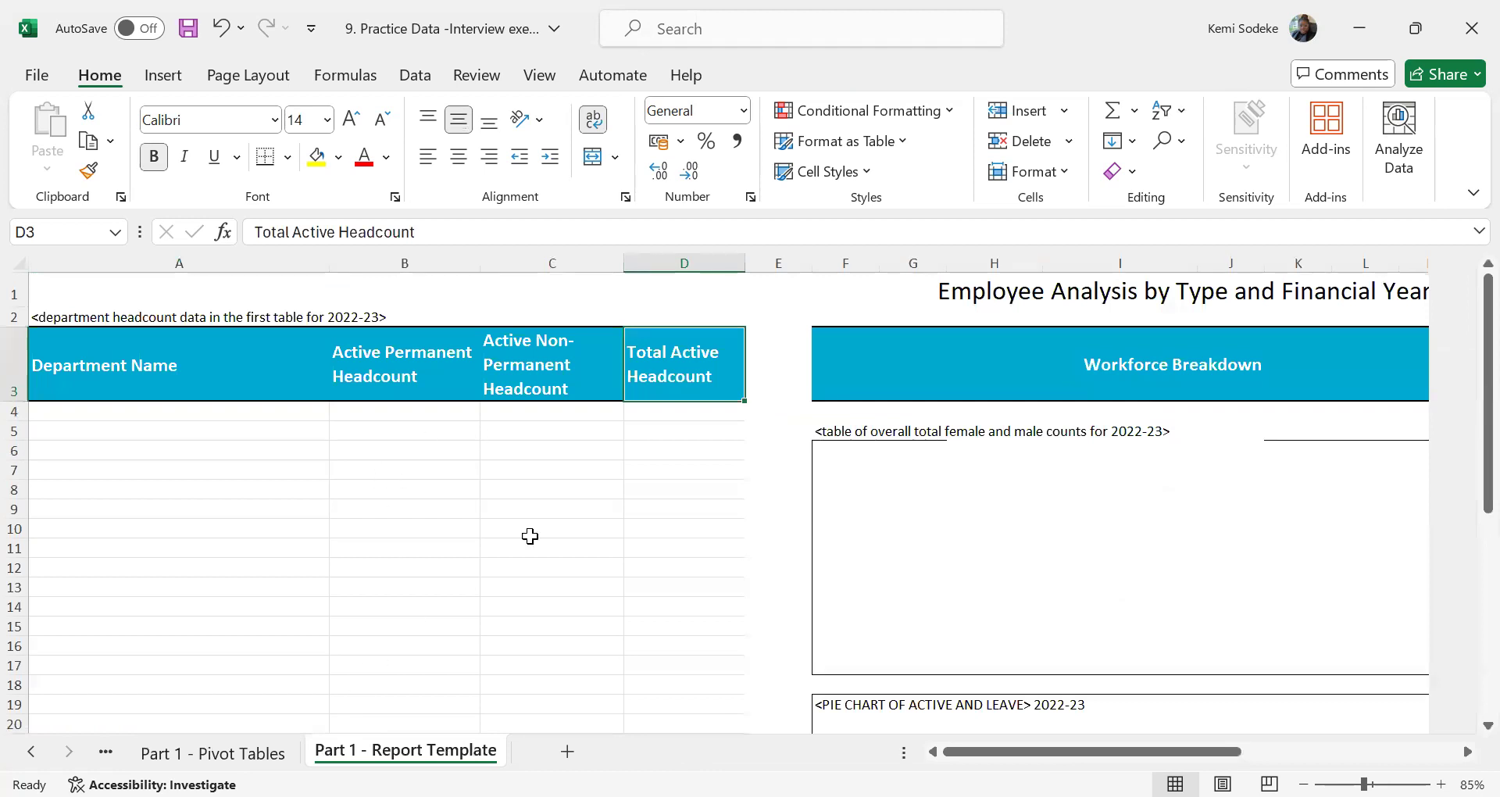
{"action": "left_click", "coordinate": [31, 751]}
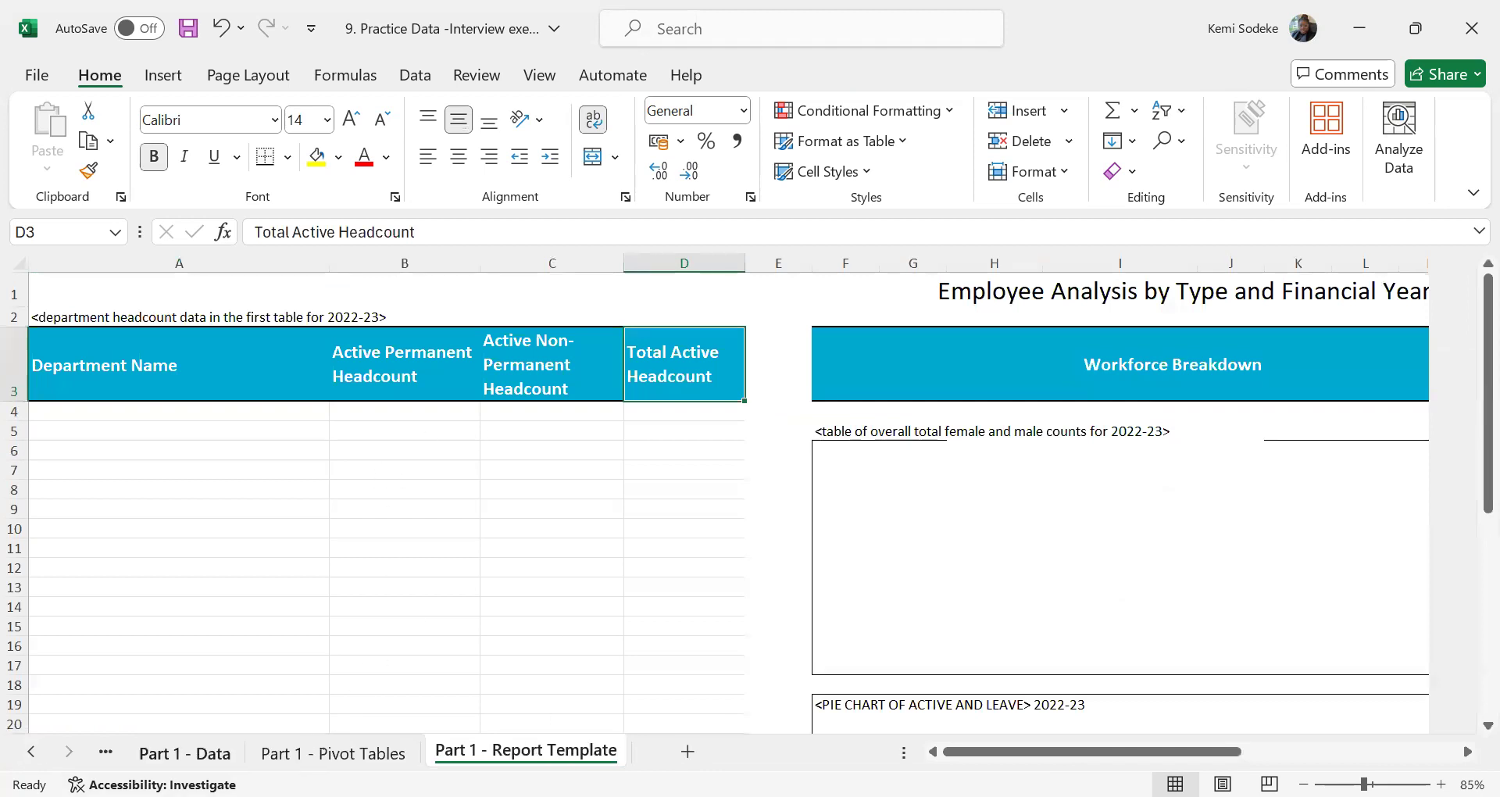
{"action": "left_click", "coordinate": [344, 753]}
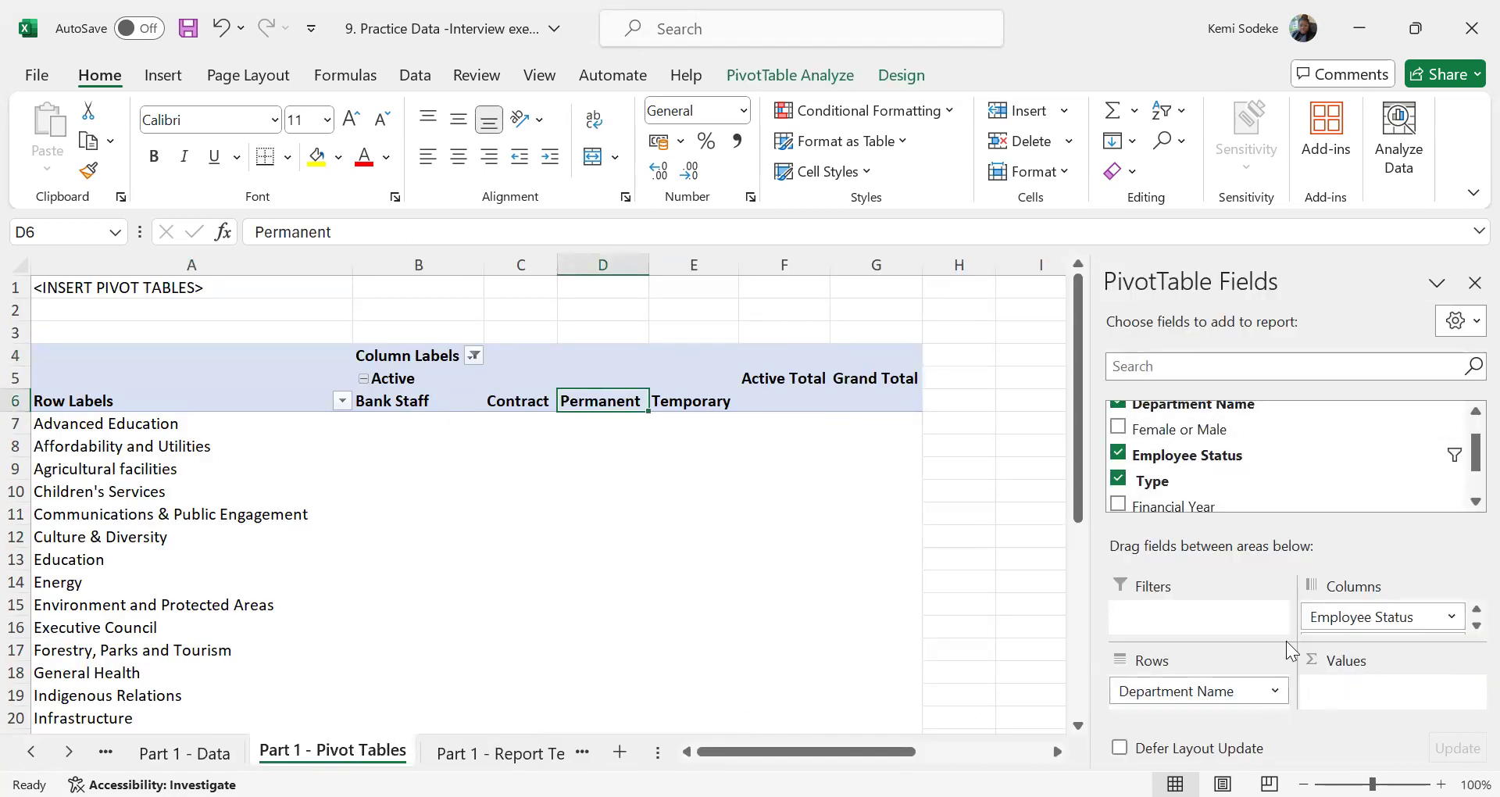
{"action": "left_click", "coordinate": [1470, 612]}
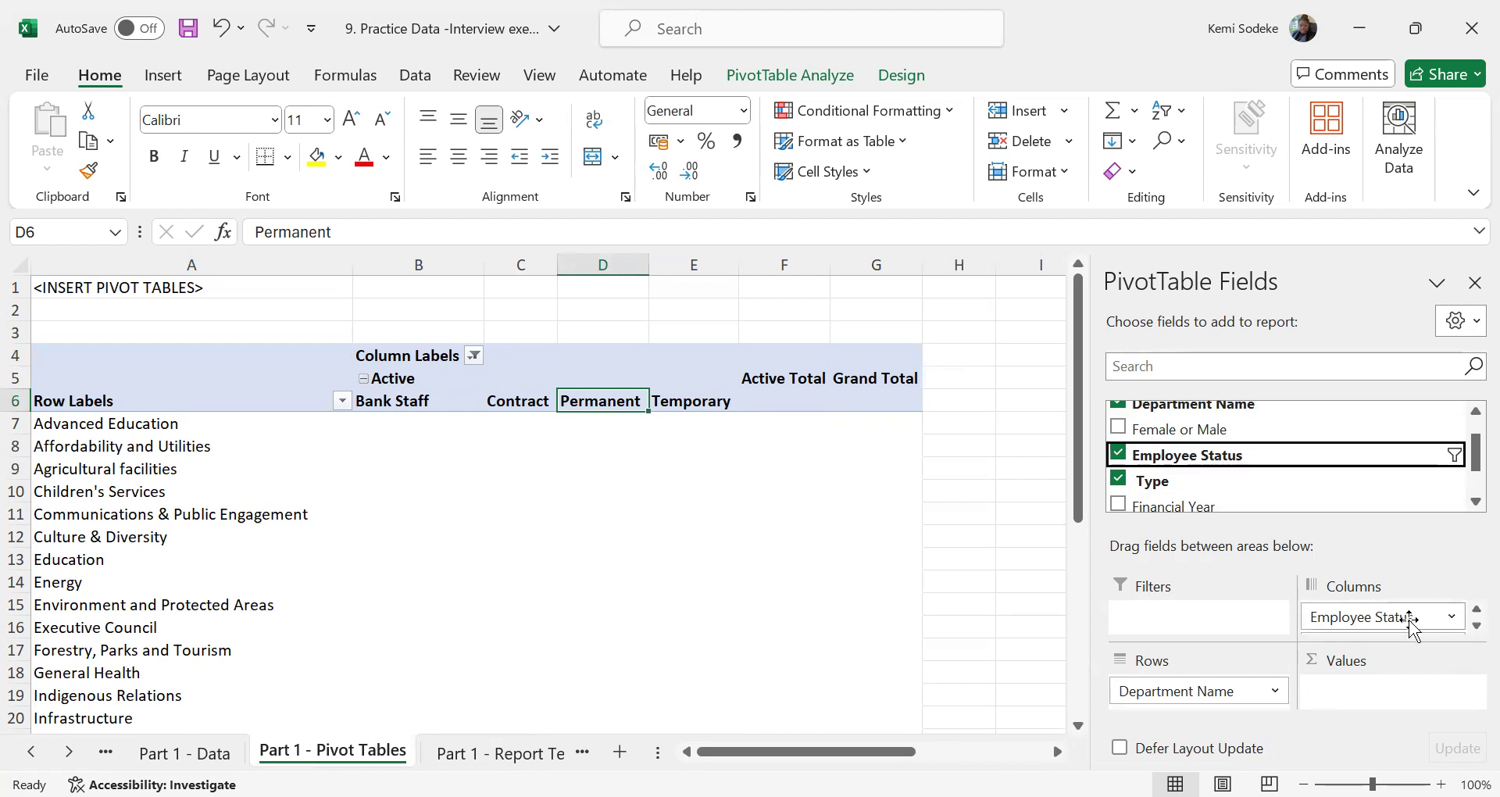
{"action": "left_click_drag", "start_coordinate": [1381, 621], "coordinate": [1207, 639]}
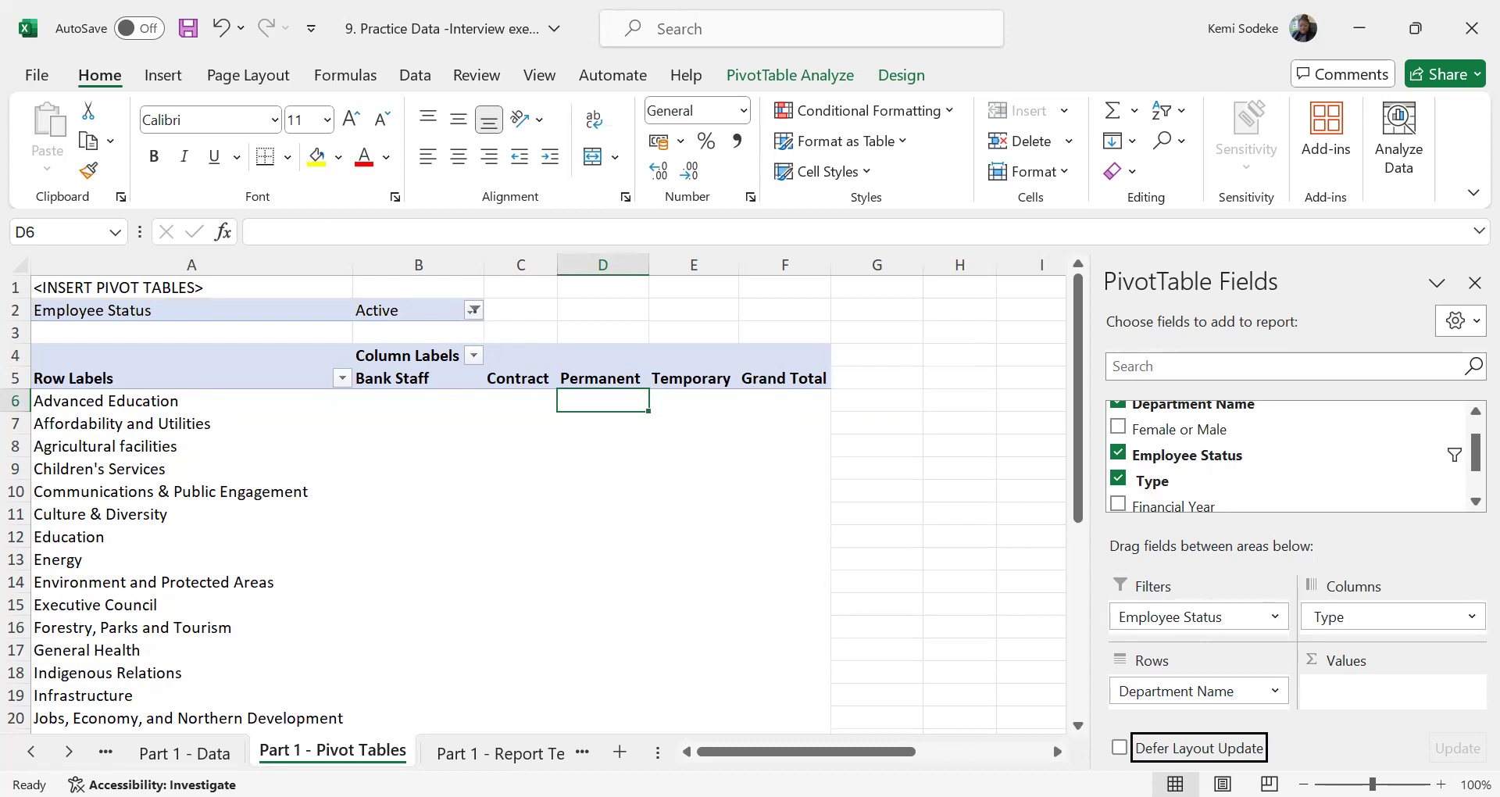
Check the template's year requirement and add Financial Year to the pivot table's filters, replacing the overlapped sheet data
{"action": "left_click", "coordinate": [31, 751]}
{"action": "left_click", "coordinate": [69, 751]}
{"action": "left_click", "coordinate": [69, 752]}
{"action": "left_click", "coordinate": [422, 753]}
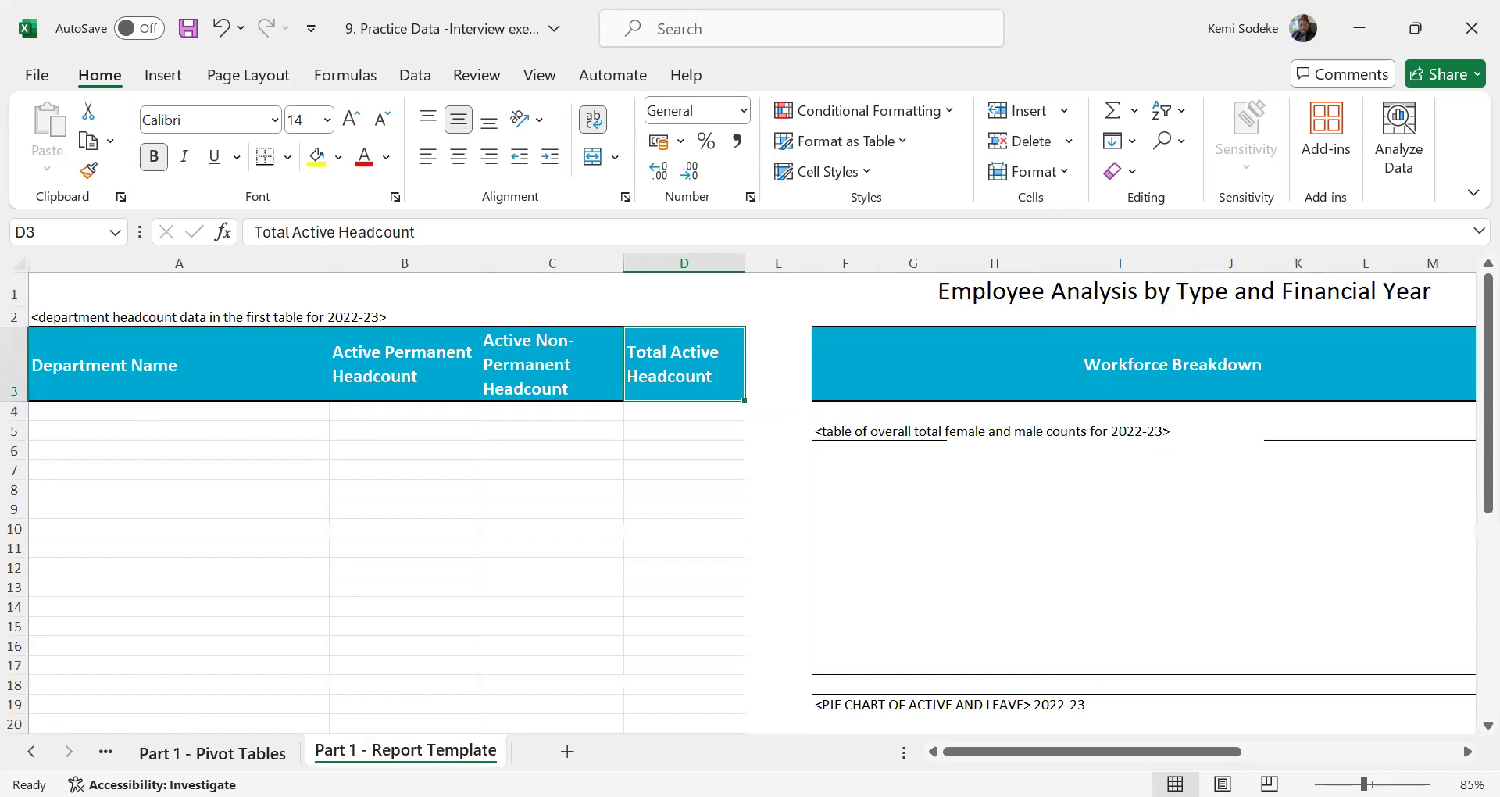
{"action": "left_click", "coordinate": [209, 753]}
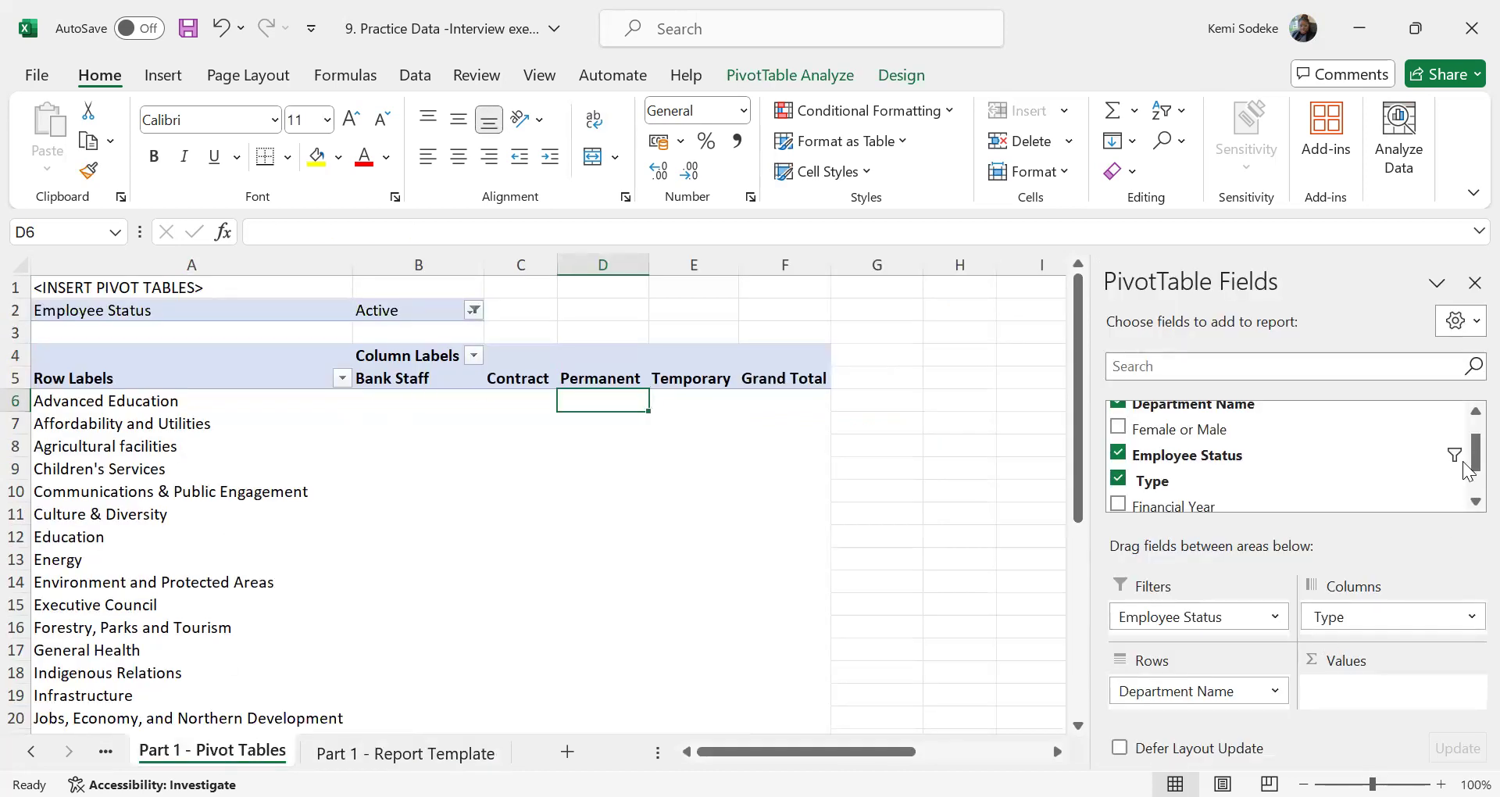
{"action": "scroll", "coordinate": [1466, 460], "scroll_direction": "down", "scroll_amount": 1}
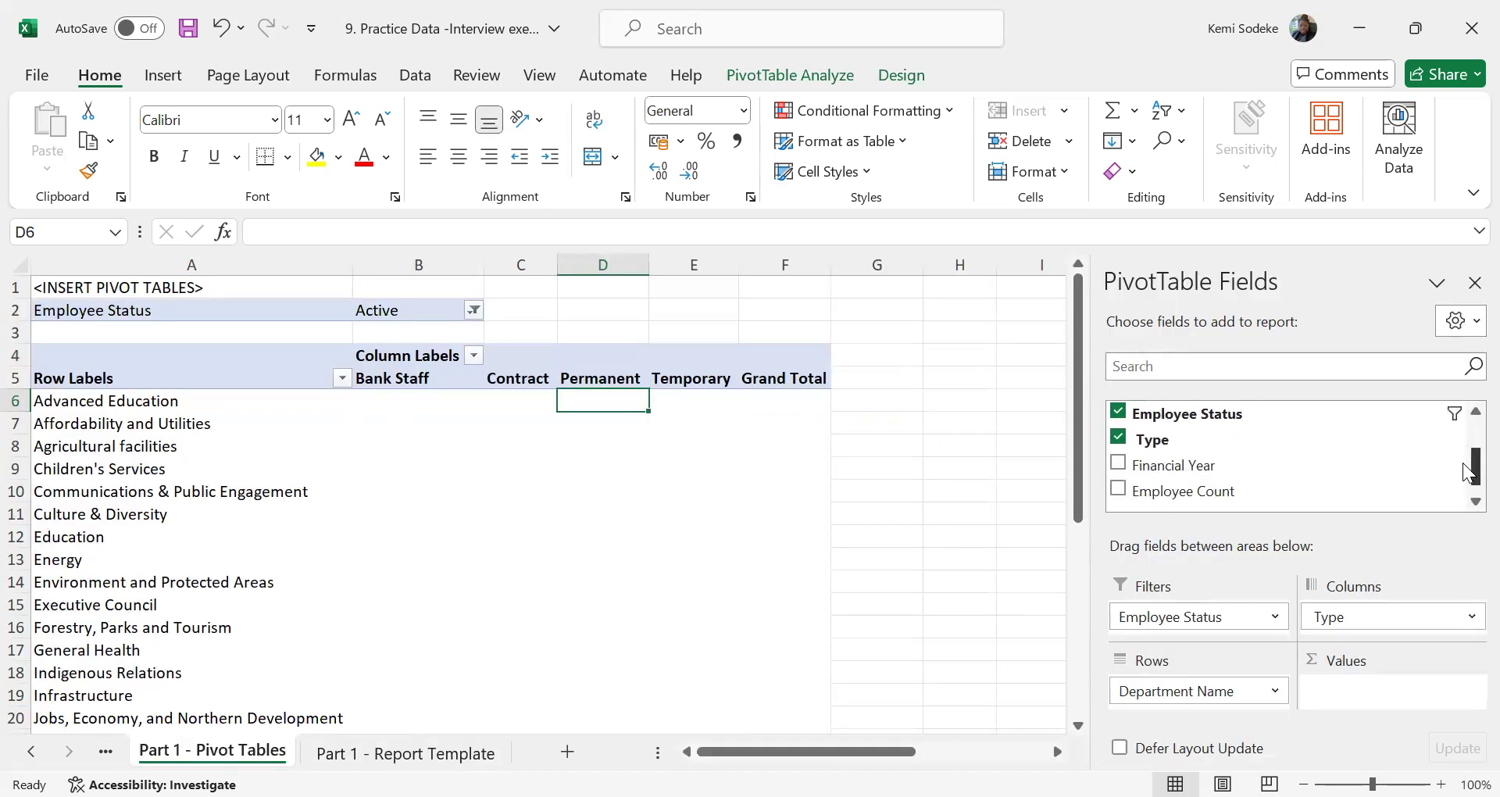
{"action": "left_click_drag", "start_coordinate": [1231, 466], "coordinate": [1209, 627]}
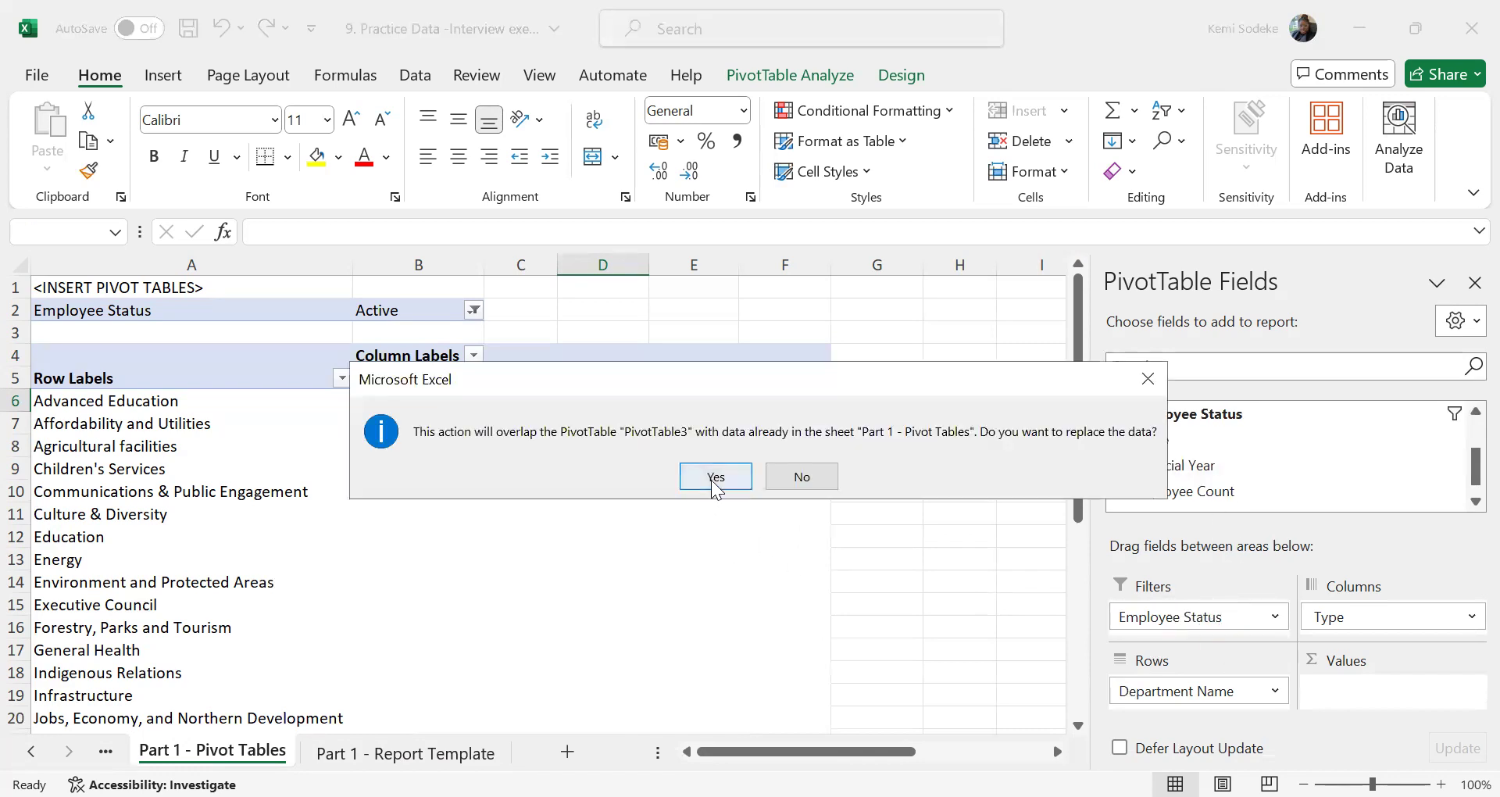
{"action": "left_click", "coordinate": [713, 482]}
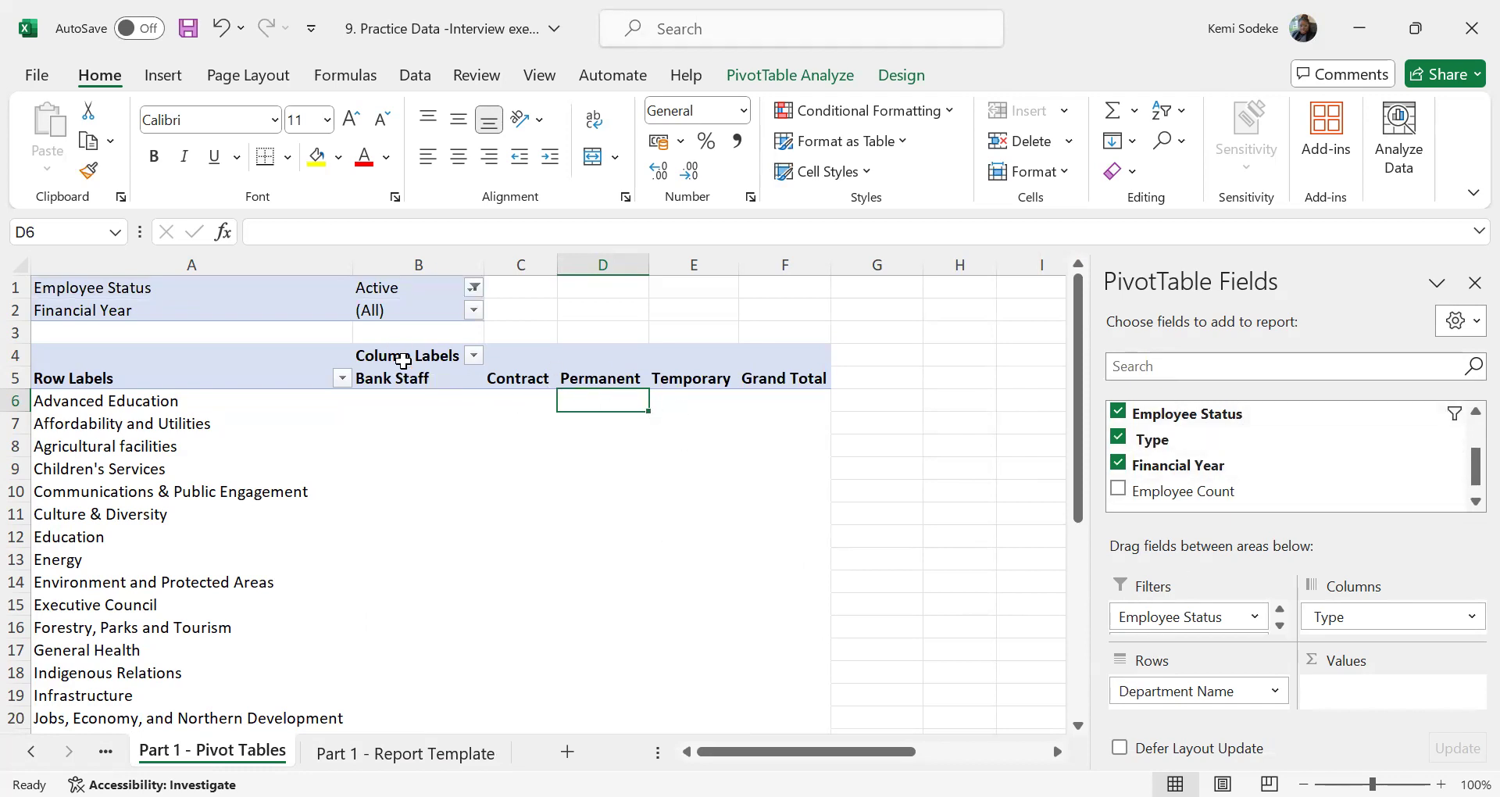
Compare the template's headcount headings with the pivot table's Bank Staff, Contract, Permanent and Temporary column labels
{"action": "left_click", "coordinate": [405, 753]}
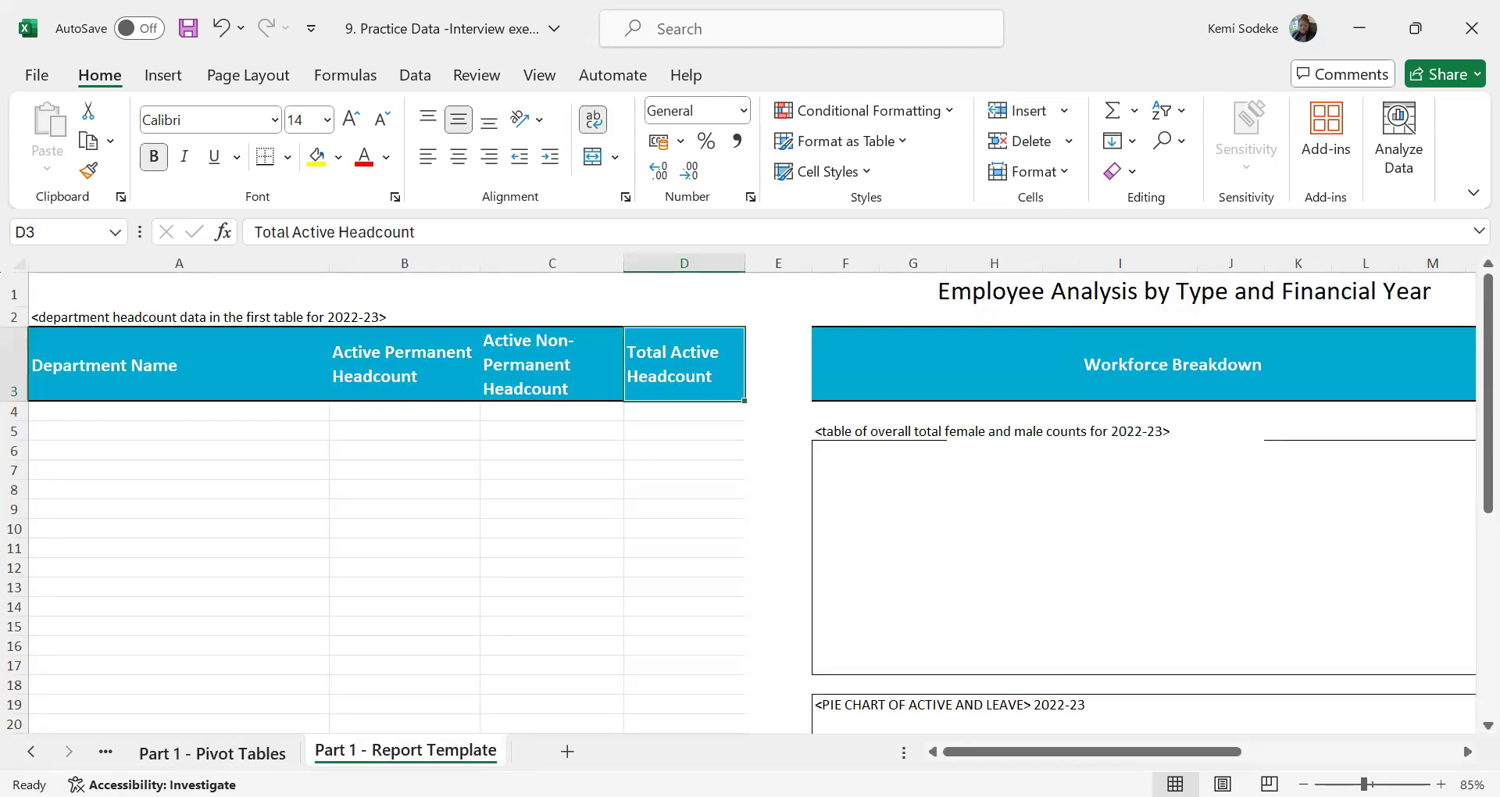
{"action": "left_click", "coordinate": [212, 753]}
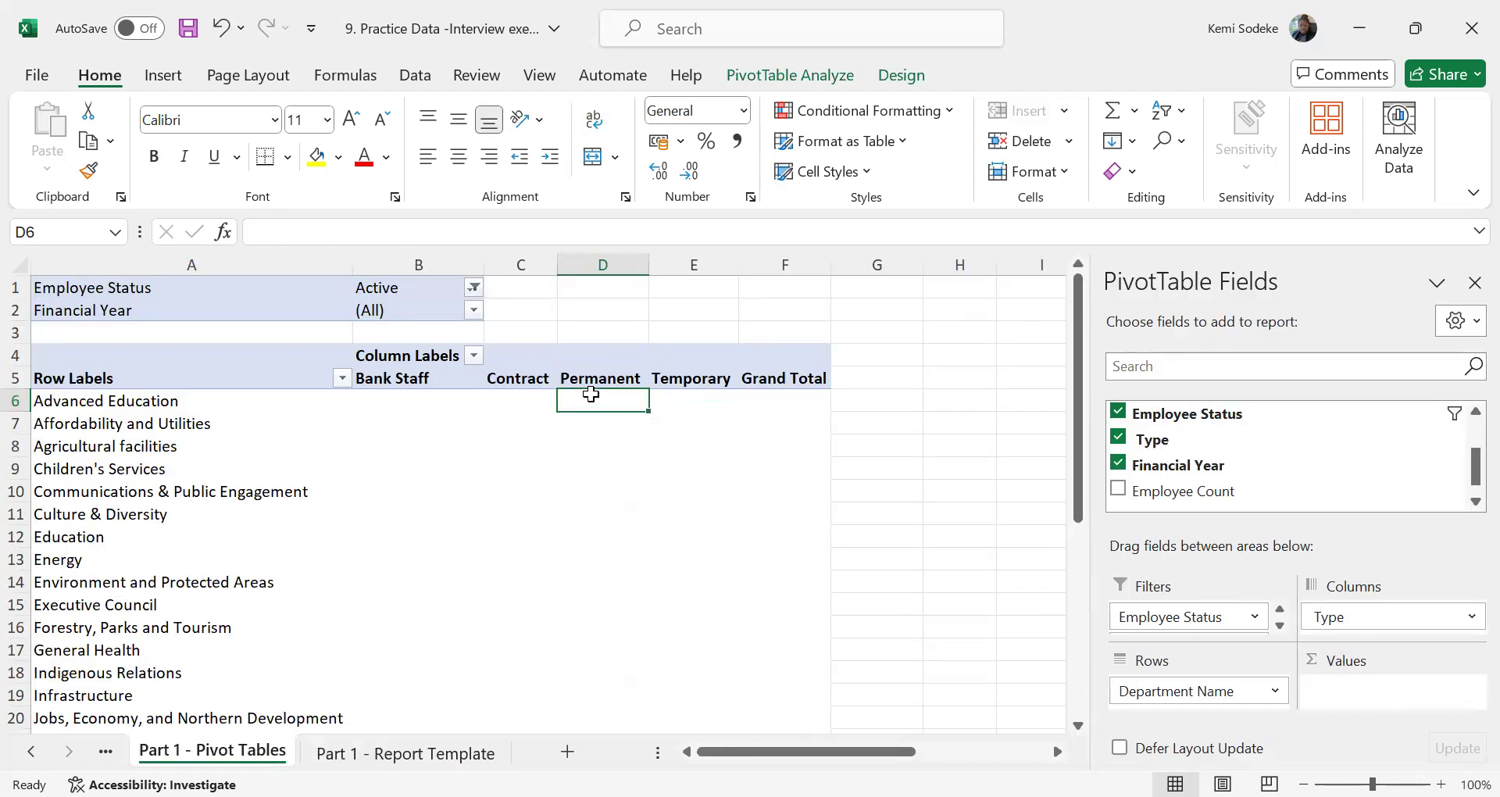
{"action": "left_click", "coordinate": [402, 386]}
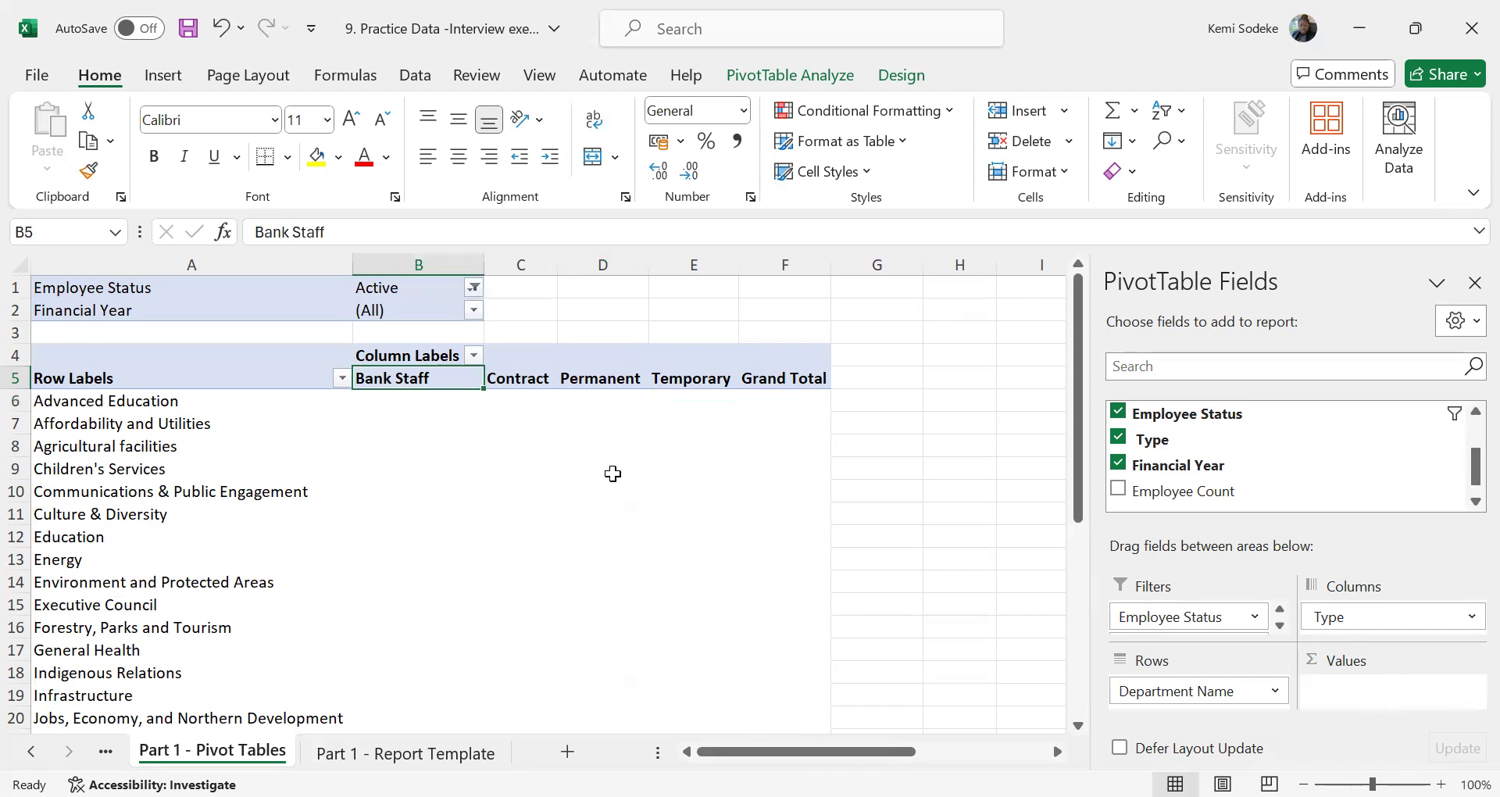
{"action": "left_click", "coordinate": [512, 376]}
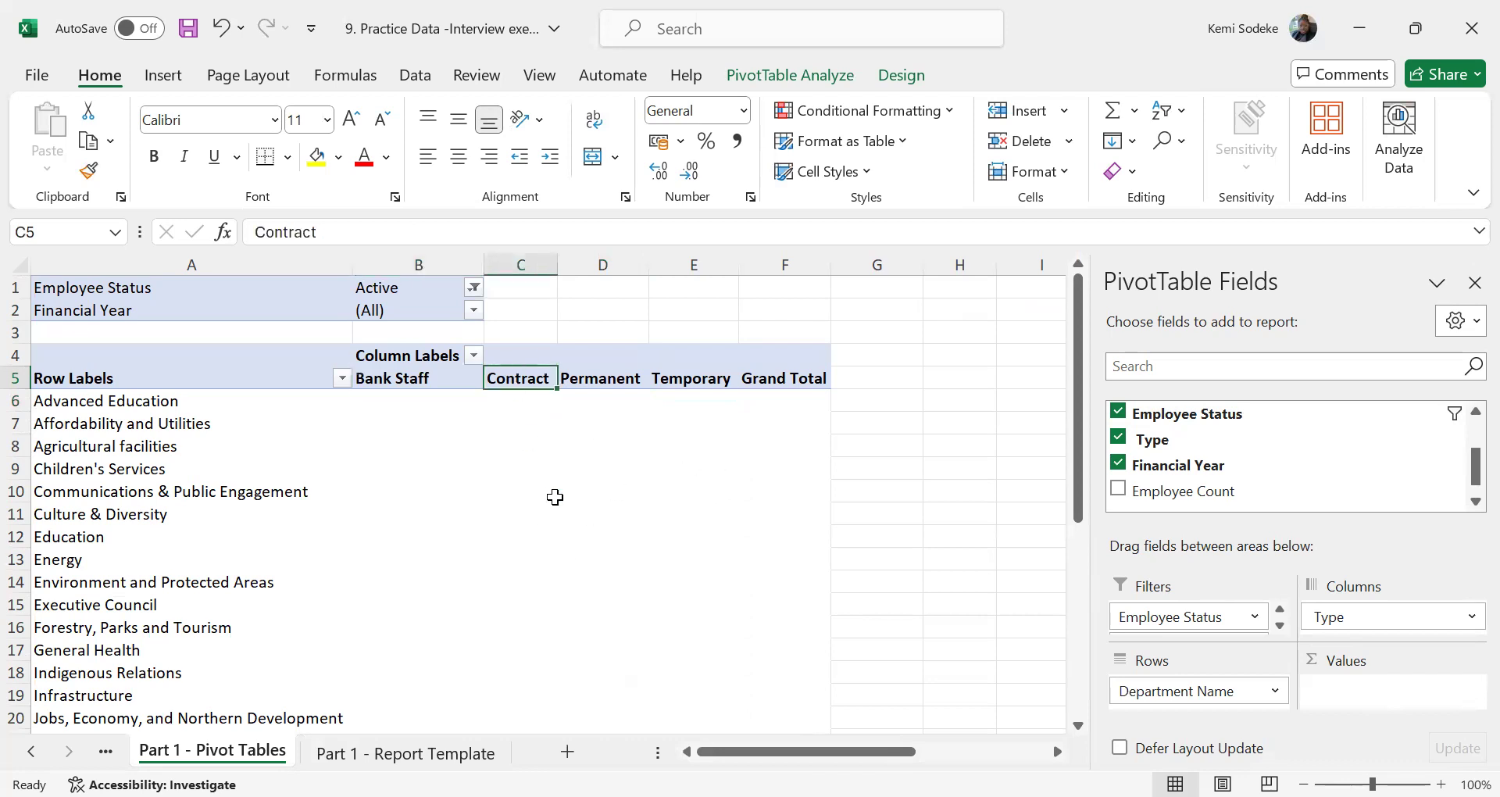
{"action": "left_click", "coordinate": [611, 382]}
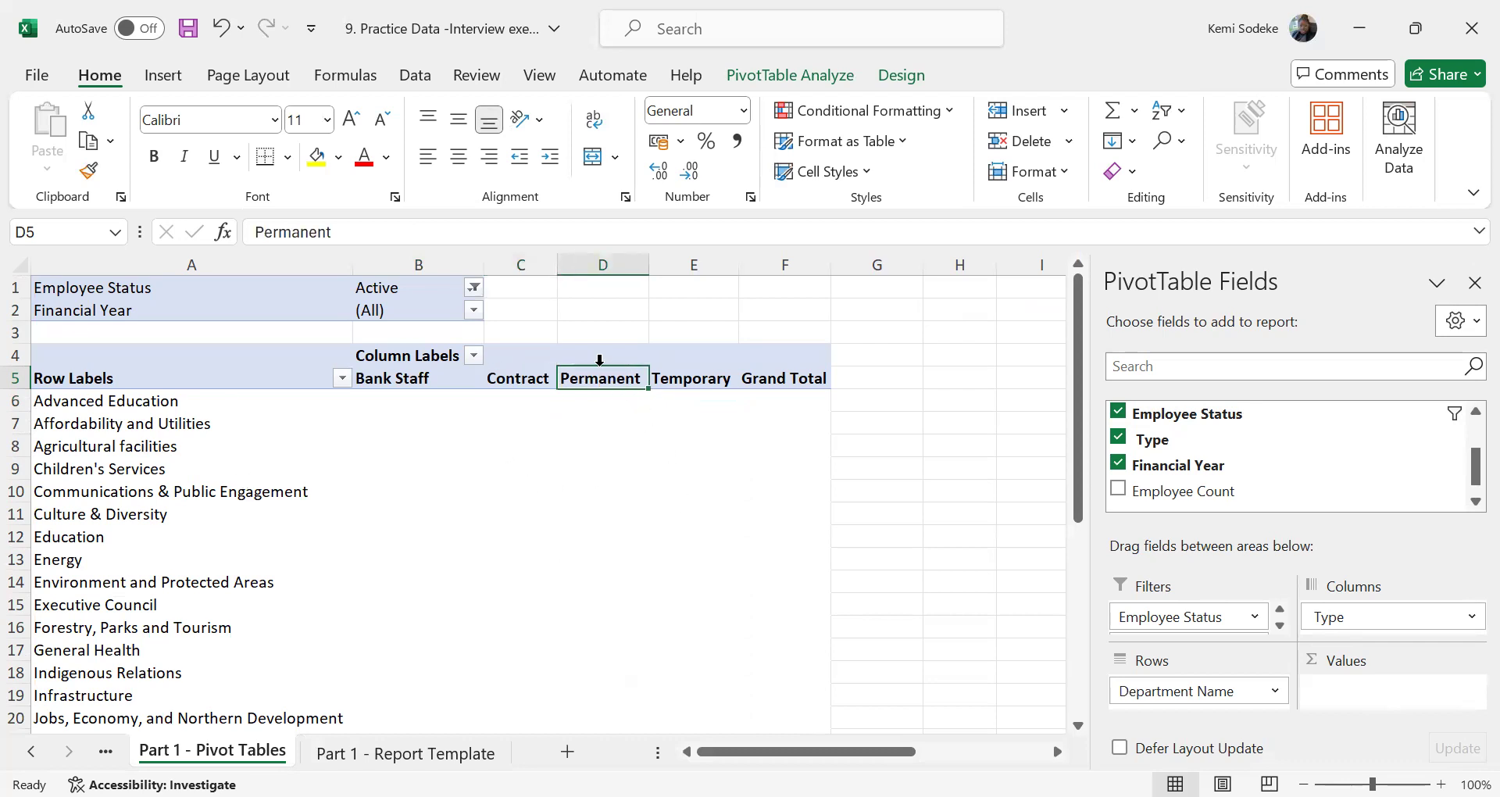
{"action": "left_click", "coordinate": [703, 378]}
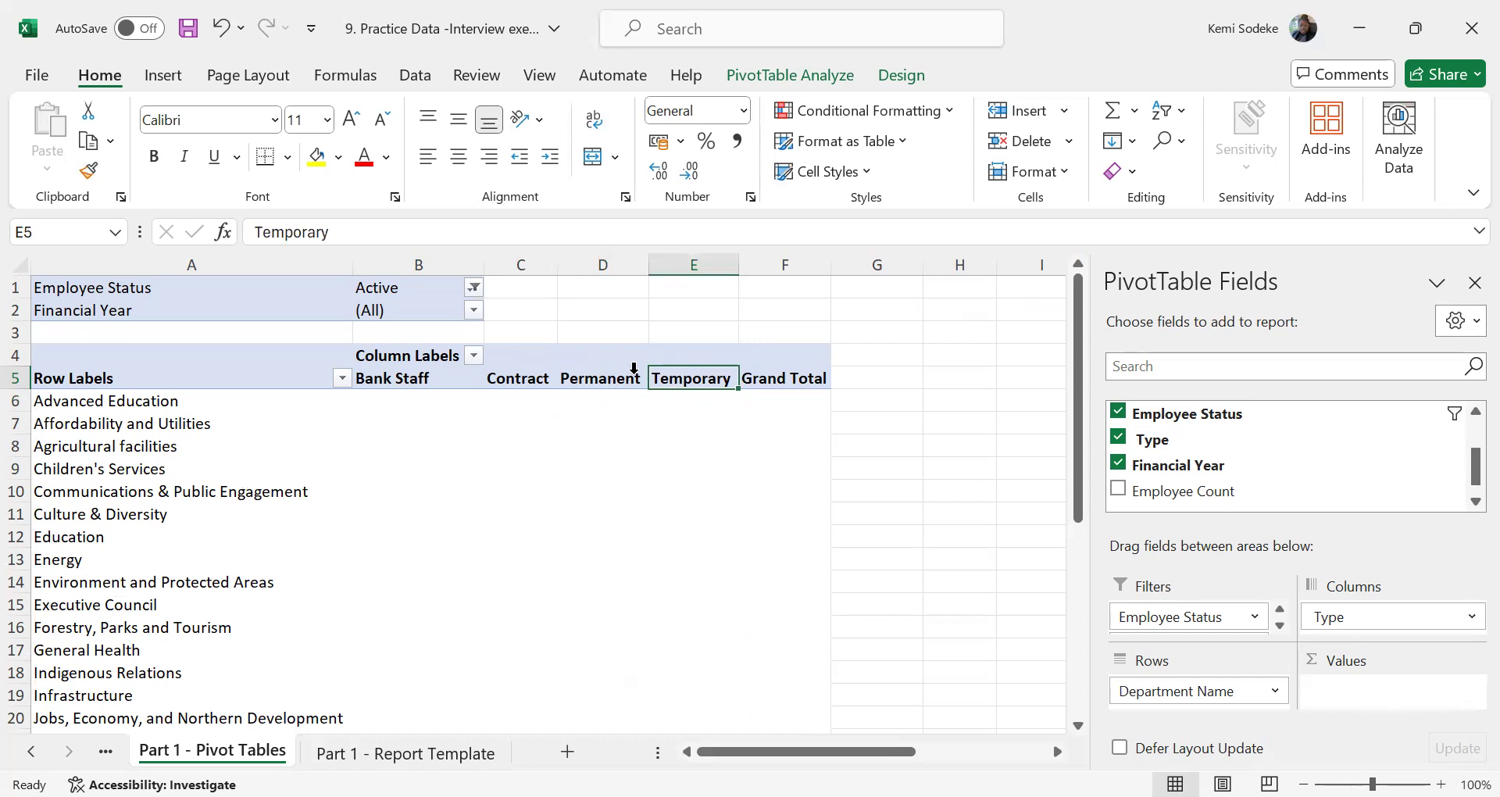
Move the Bank Staff and Contract columns after Temporary so that Permanent comes first in the pivot table
{"action": "left_click_drag", "start_coordinate": [415, 379], "coordinate": [504, 380]}
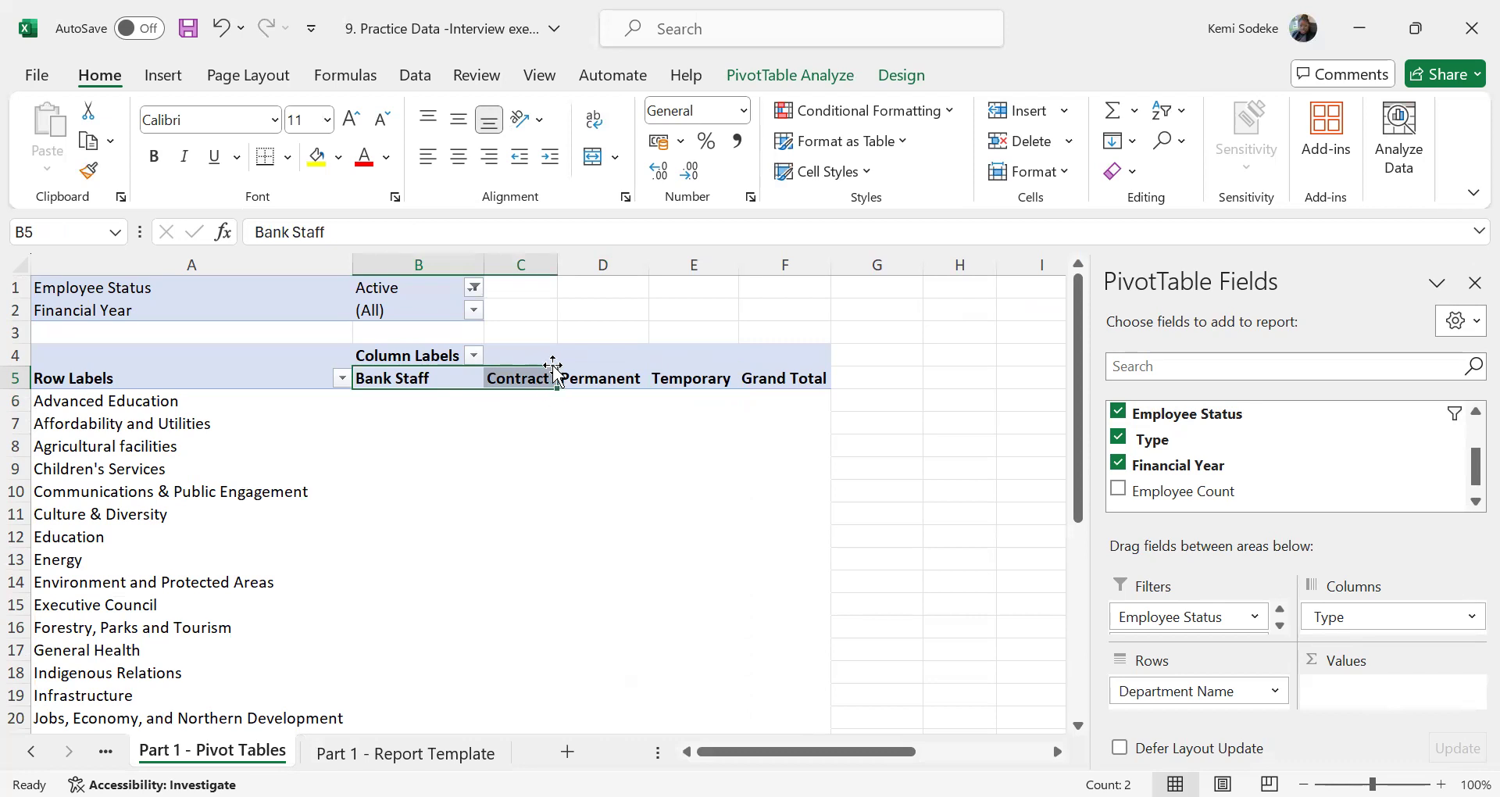
{"action": "left_click_drag", "start_coordinate": [553, 368], "coordinate": [742, 397]}
{"action": "left_click", "coordinate": [435, 376]}
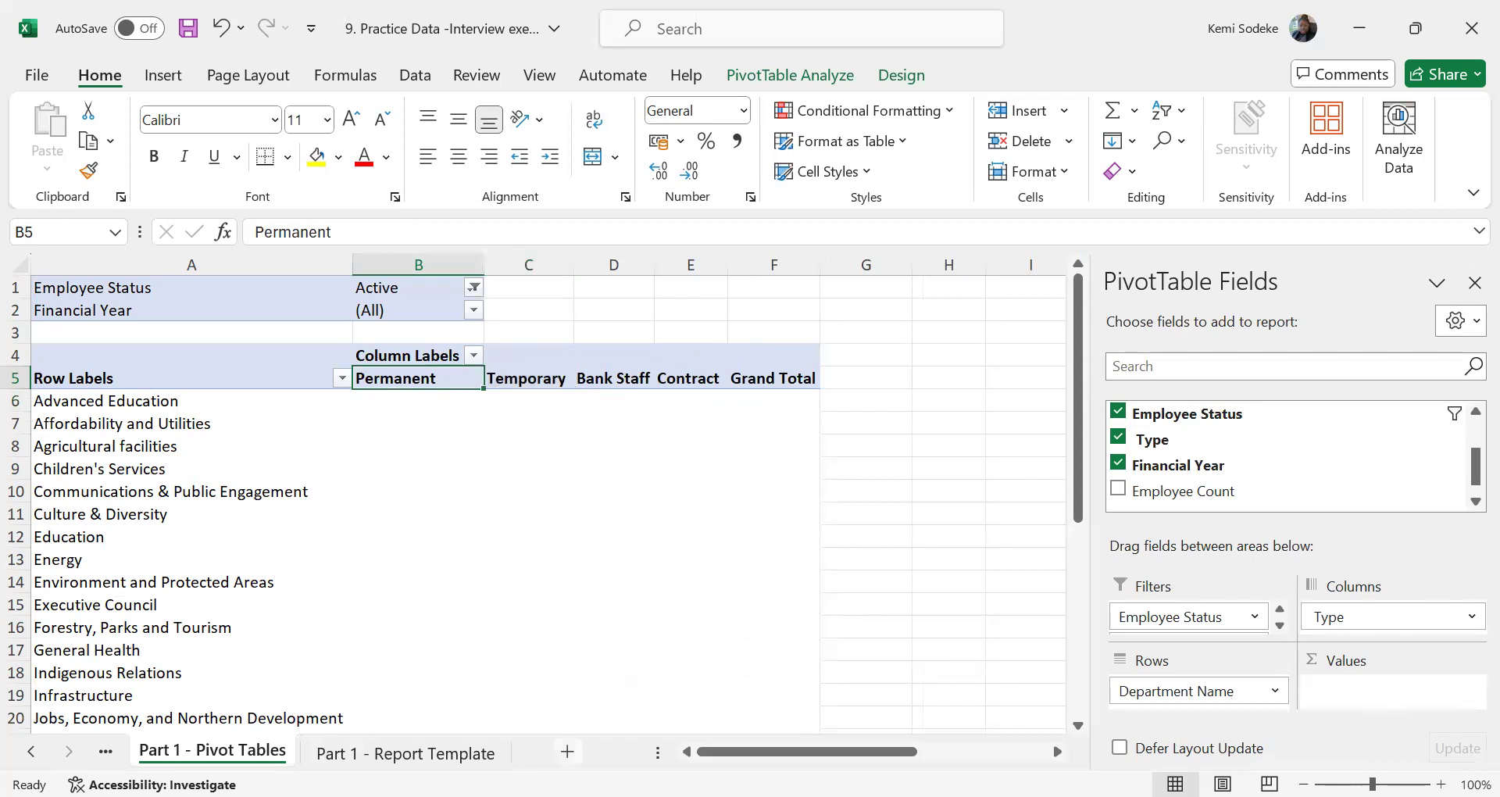
Check the template's permanent and non-permanent headcount headings and add Employee Count to the pivot table's values as a sum
{"action": "left_click", "coordinate": [406, 754]}
{"action": "left_click", "coordinate": [386, 375]}
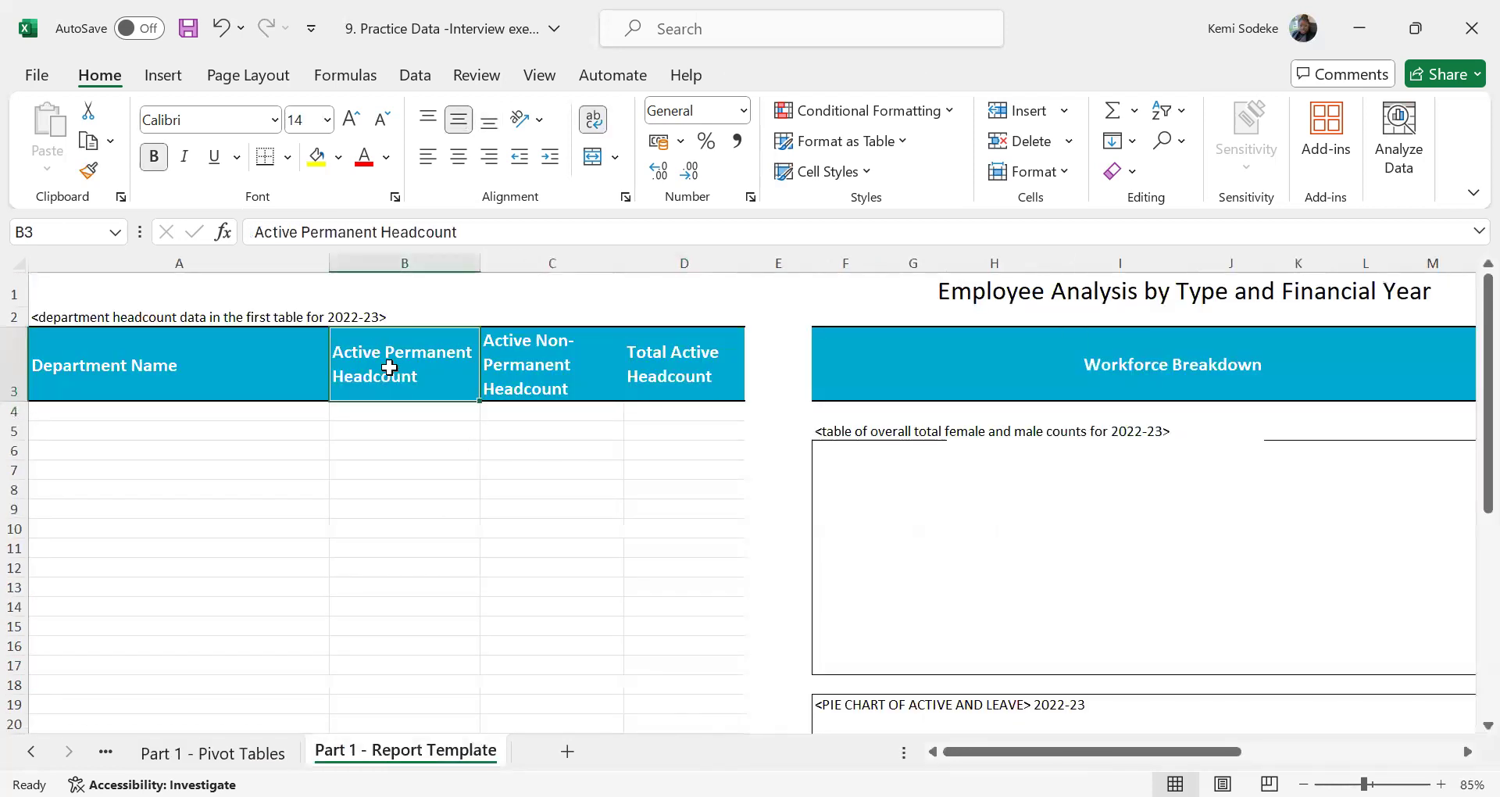
{"action": "left_click", "coordinate": [548, 369]}
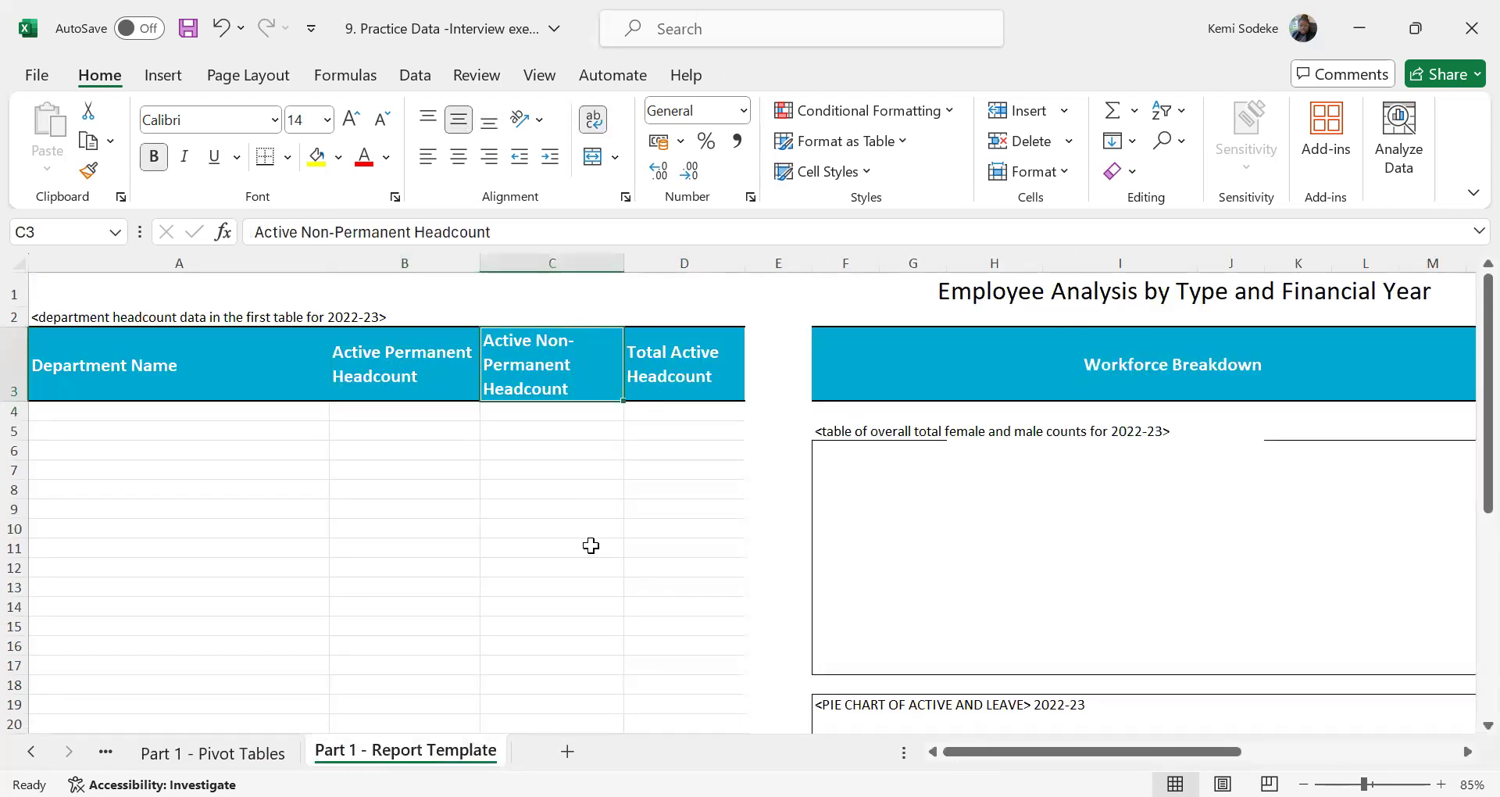
{"action": "left_click", "coordinate": [212, 753]}
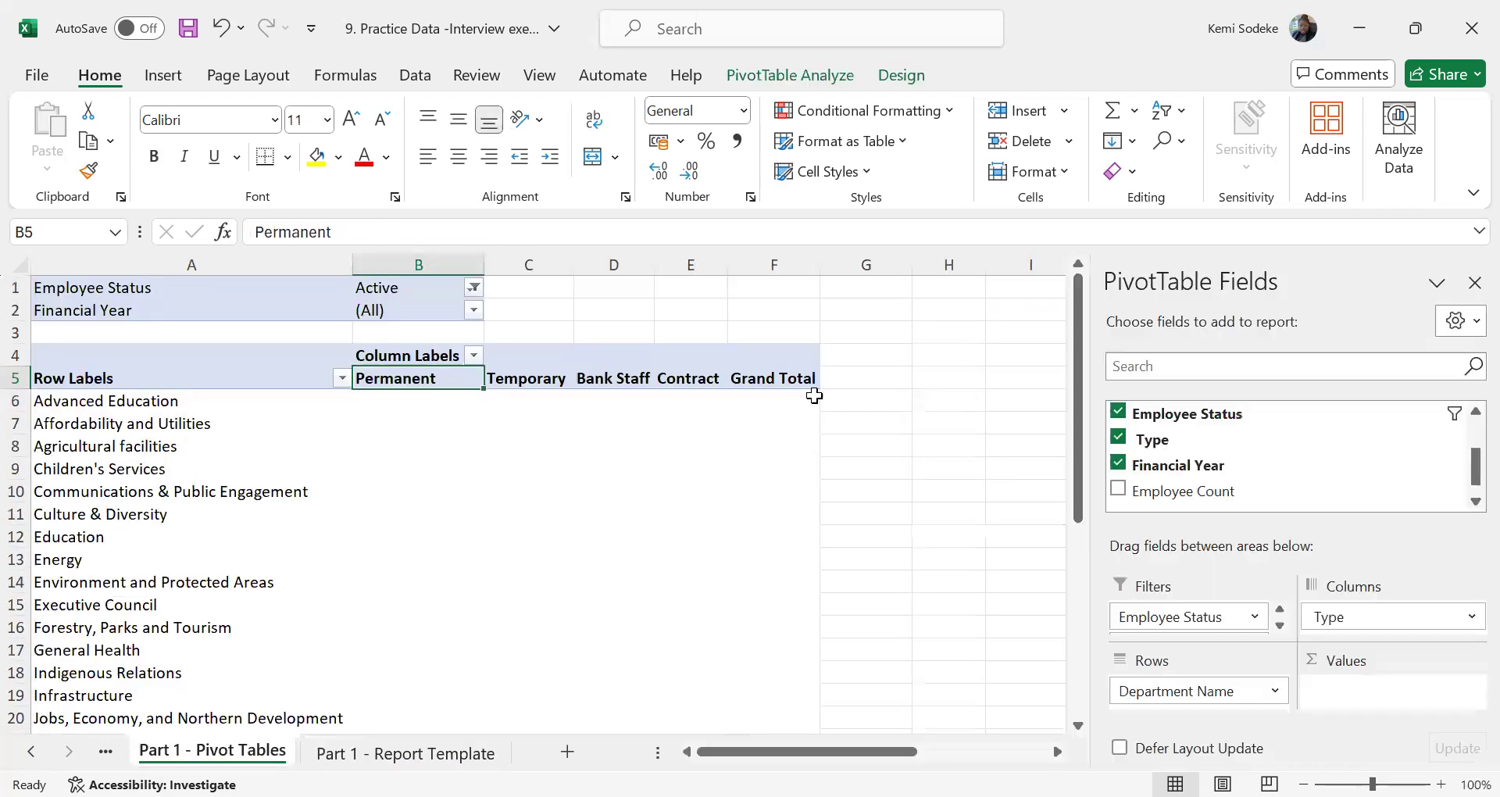
{"action": "left_click", "coordinate": [768, 397]}
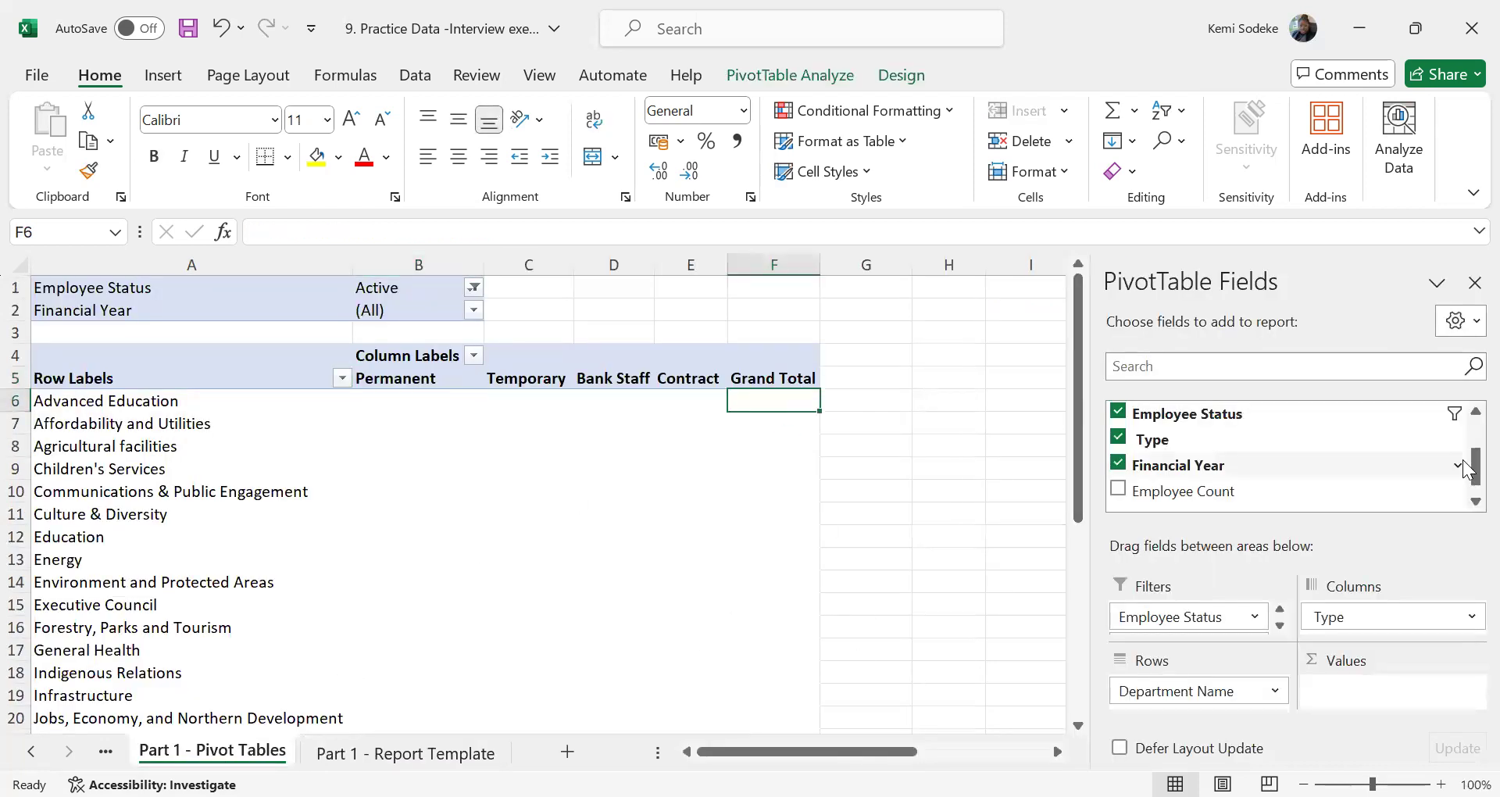
{"action": "left_click_drag", "start_coordinate": [1217, 491], "coordinate": [1370, 690]}
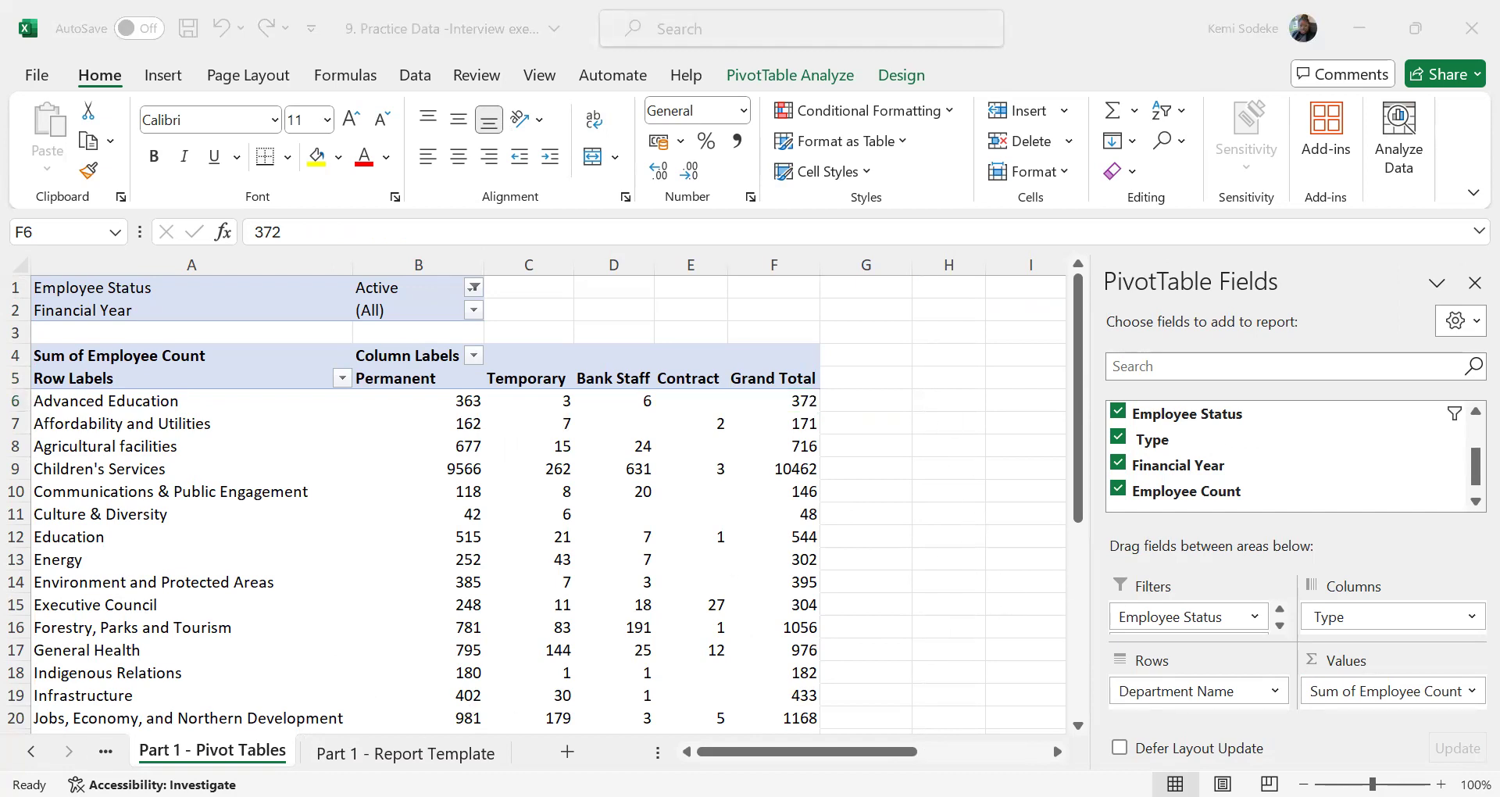
Check the report template's required year and filter the pivot table's Financial Year to 2022/2023 only
{"action": "left_click", "coordinate": [405, 753]}
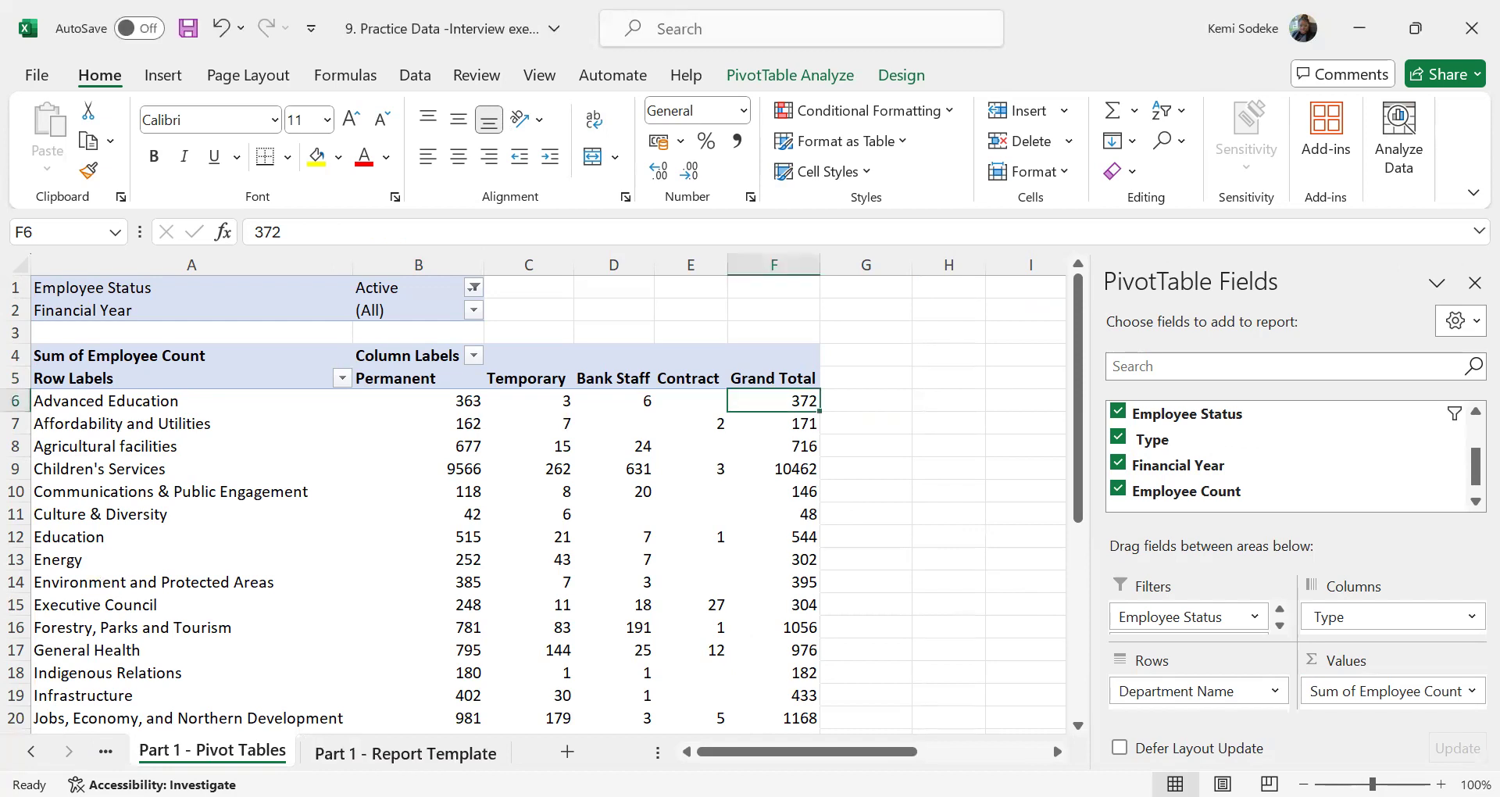
{"action": "left_click", "coordinate": [407, 753]}
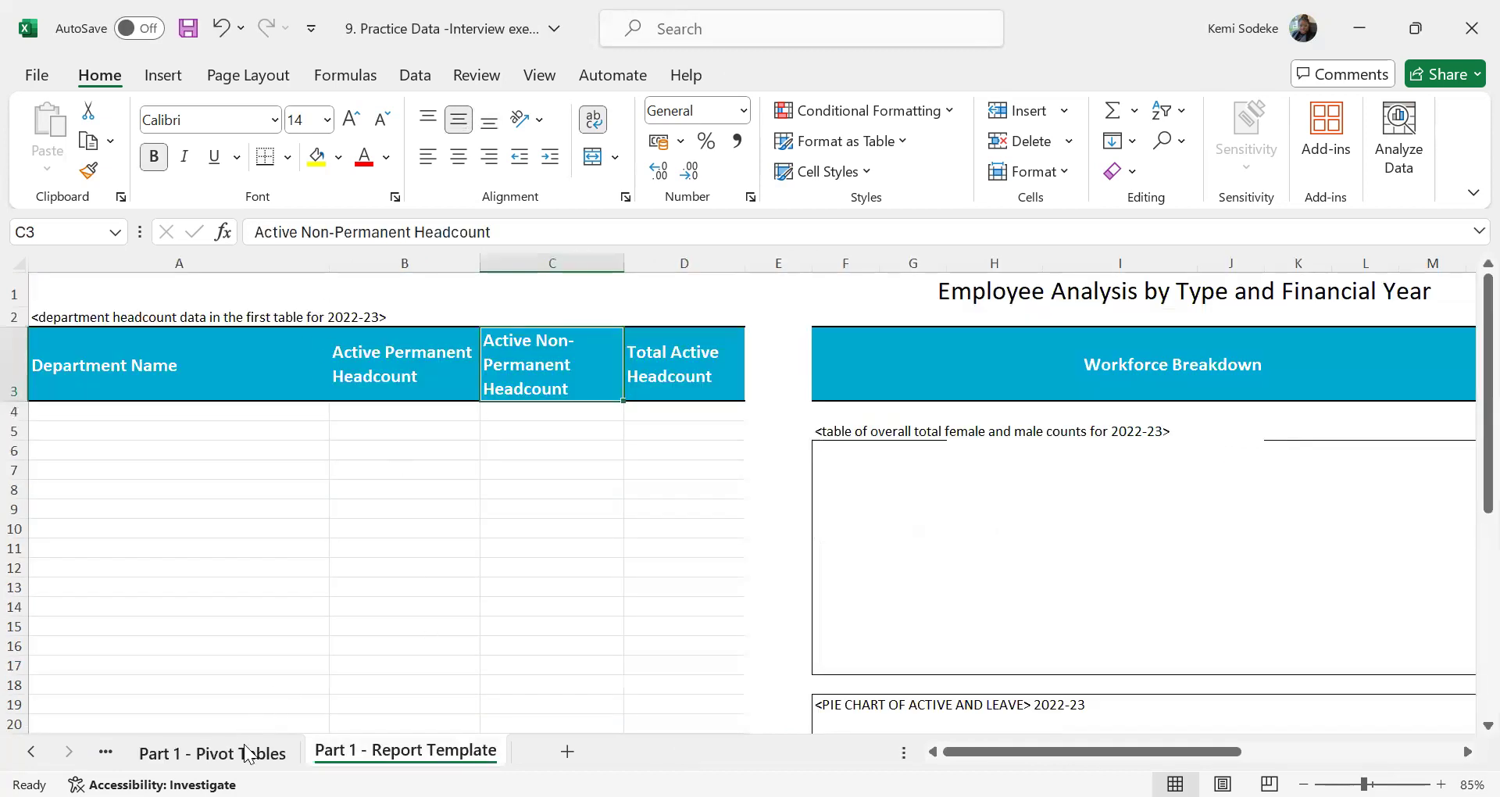
{"action": "left_click", "coordinate": [244, 751]}
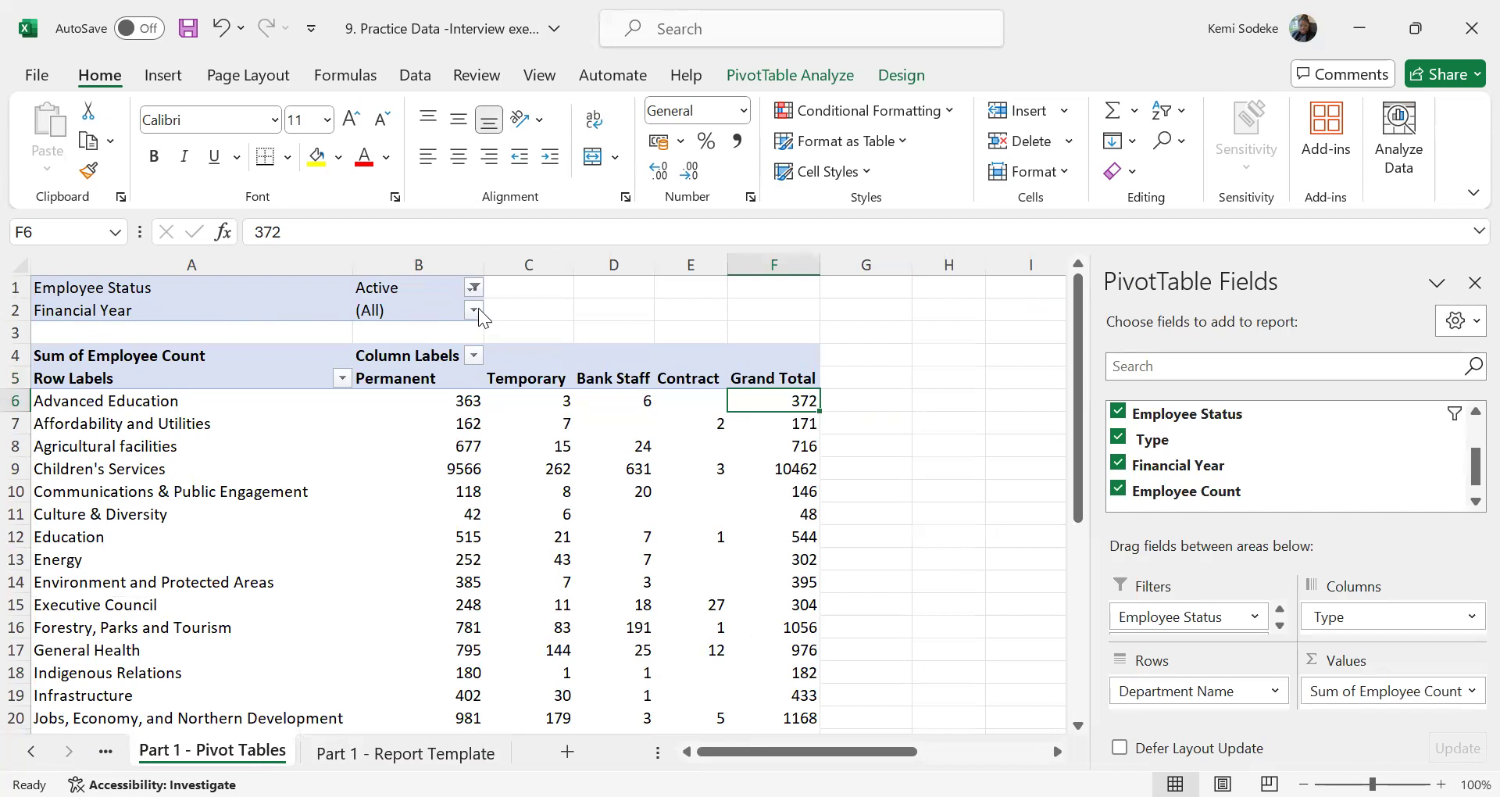
{"action": "left_click", "coordinate": [474, 310]}
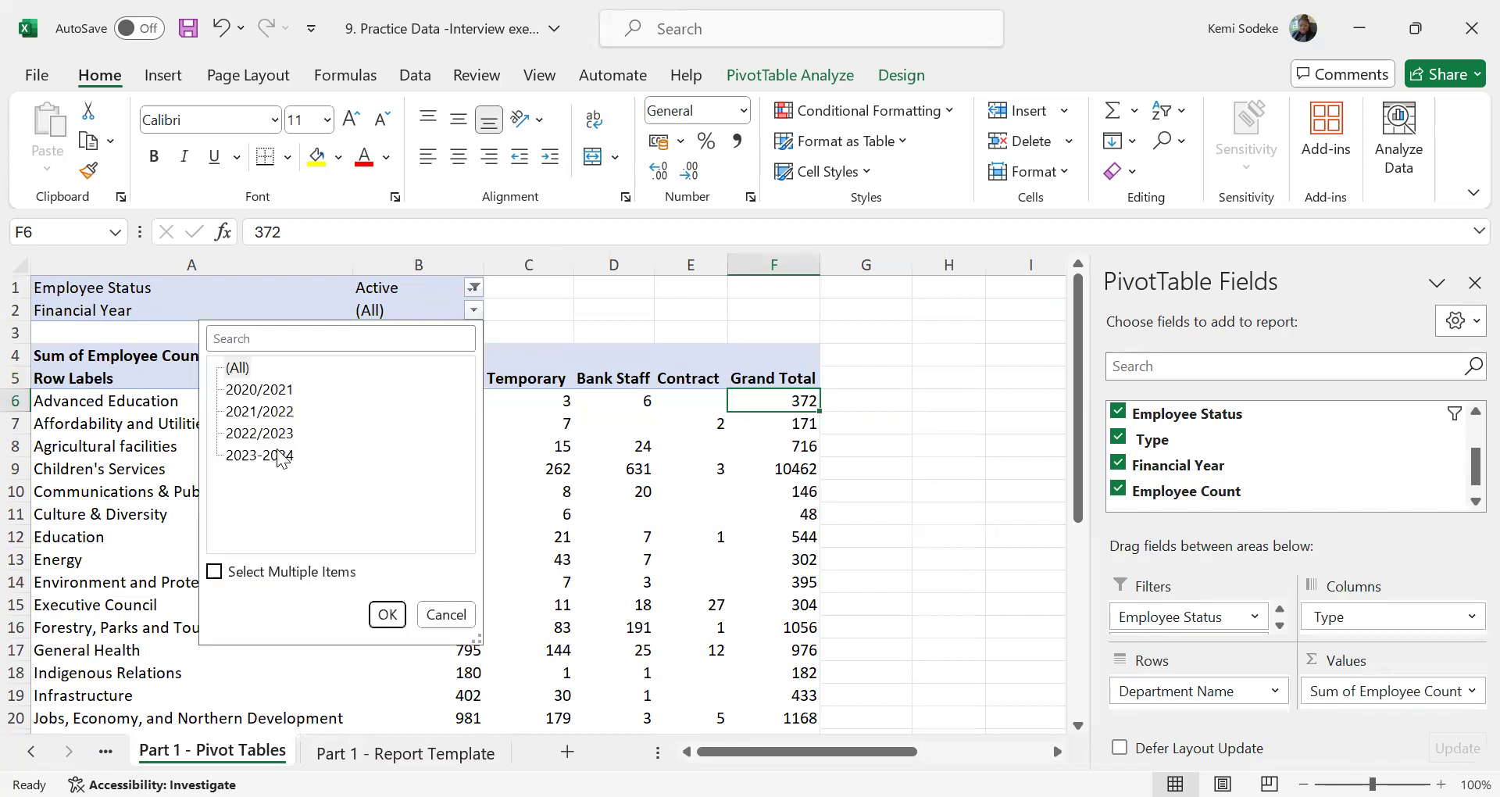
{"action": "left_click", "coordinate": [214, 571]}
{"action": "left_click", "coordinate": [230, 367]}
{"action": "left_click", "coordinate": [232, 432]}
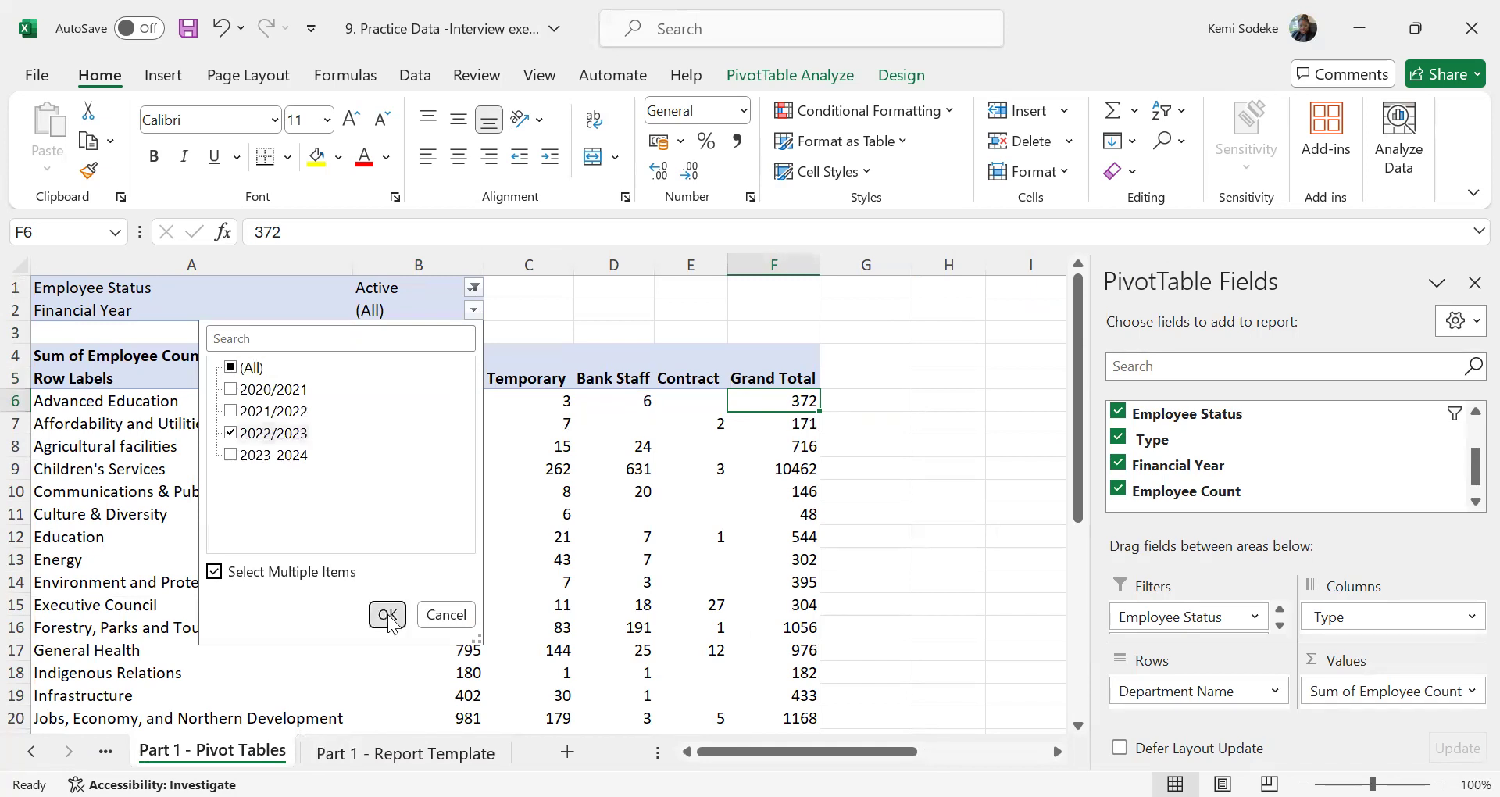
{"action": "left_click", "coordinate": [387, 614]}
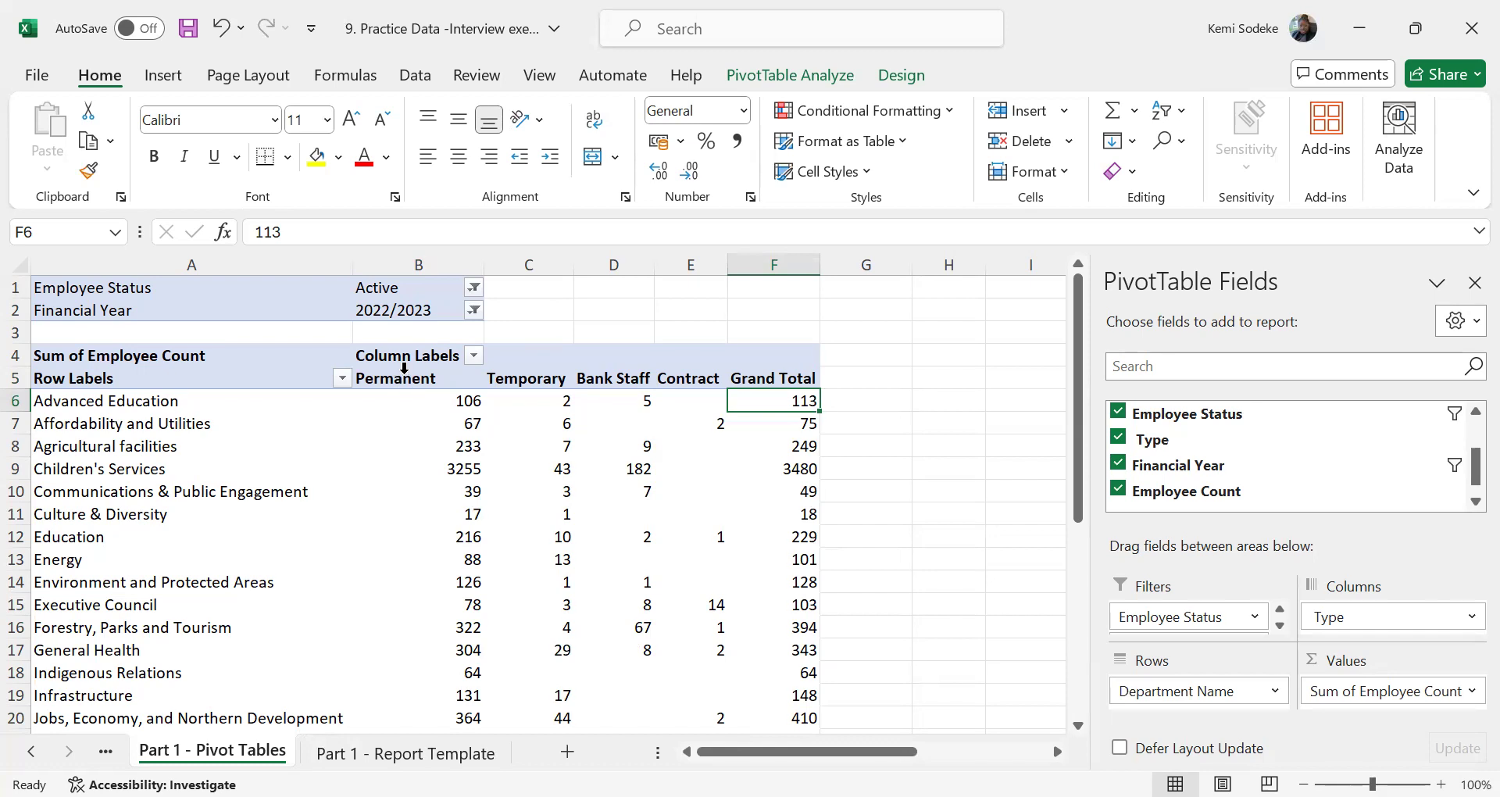
Compare the filtered pivot table's departments, employee type columns and Grand Total with the report template's department and active headcount headings
{"action": "left_click_drag", "start_coordinate": [522, 333], "coordinate": [687, 333]}
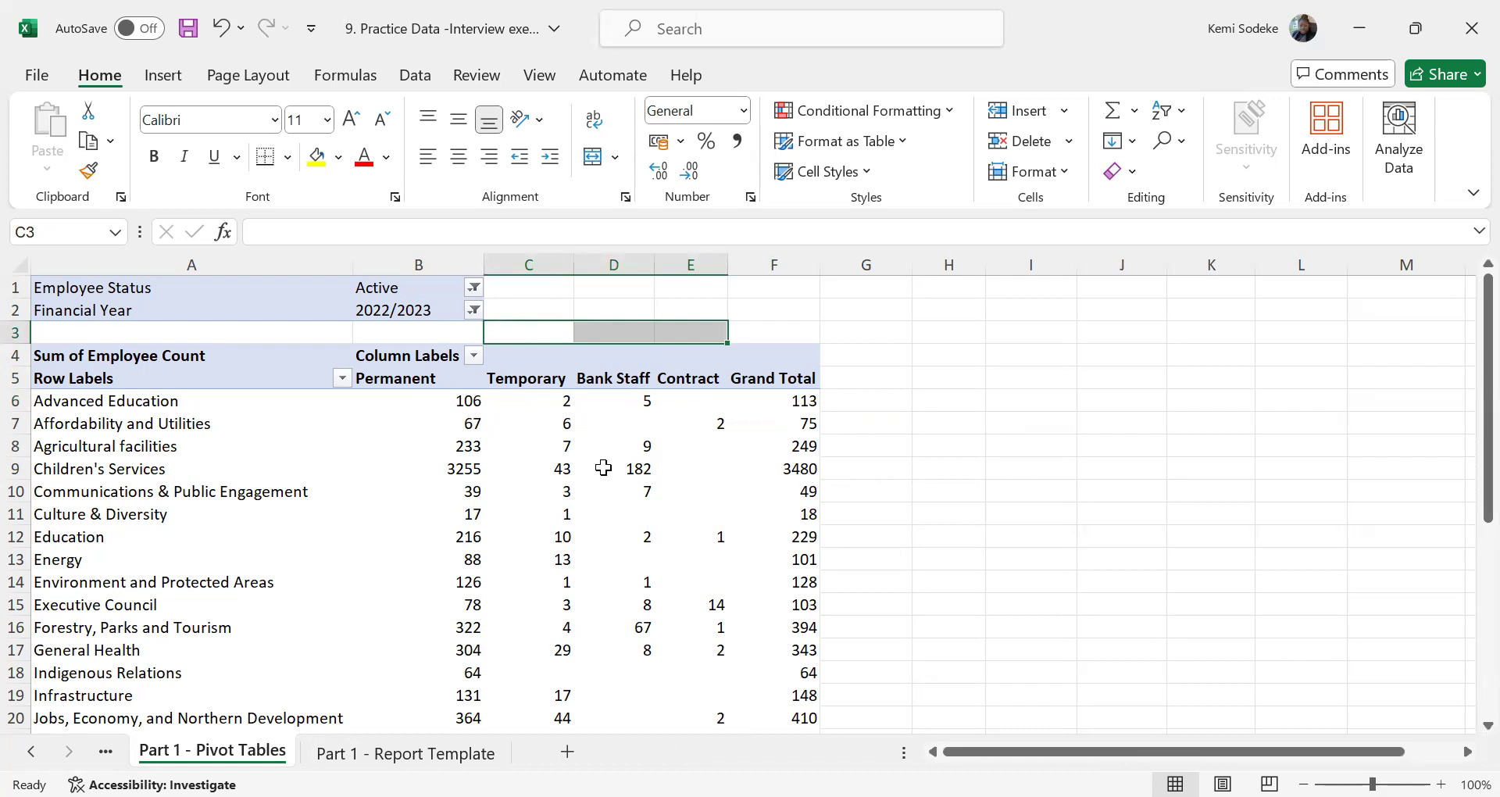
{"action": "left_click", "coordinate": [775, 380]}
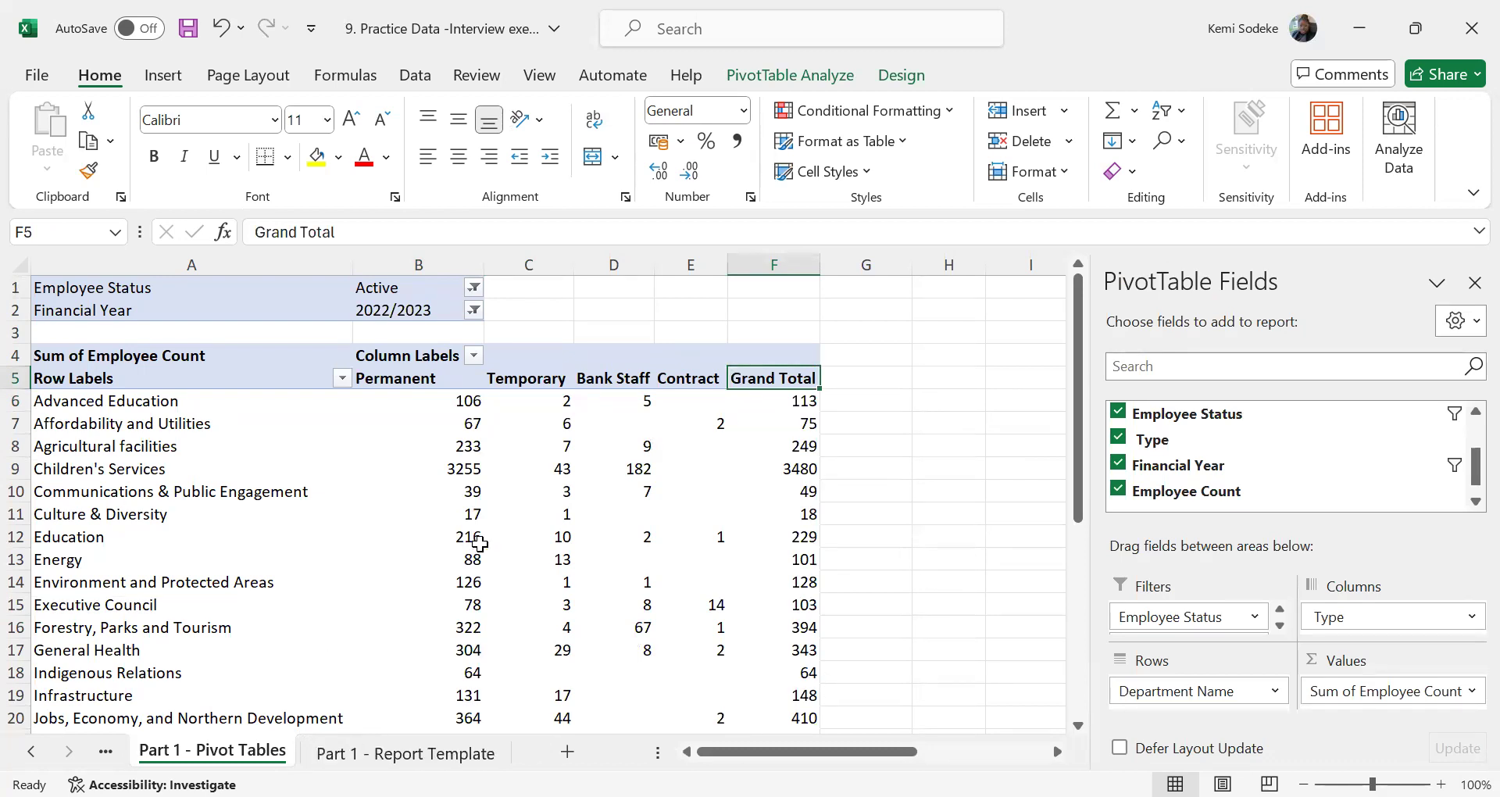
{"action": "scroll", "coordinate": [468, 560], "scroll_direction": "down", "scroll_amount": 8}
{"action": "scroll", "coordinate": [469, 560], "scroll_direction": "up", "scroll_amount": 5}
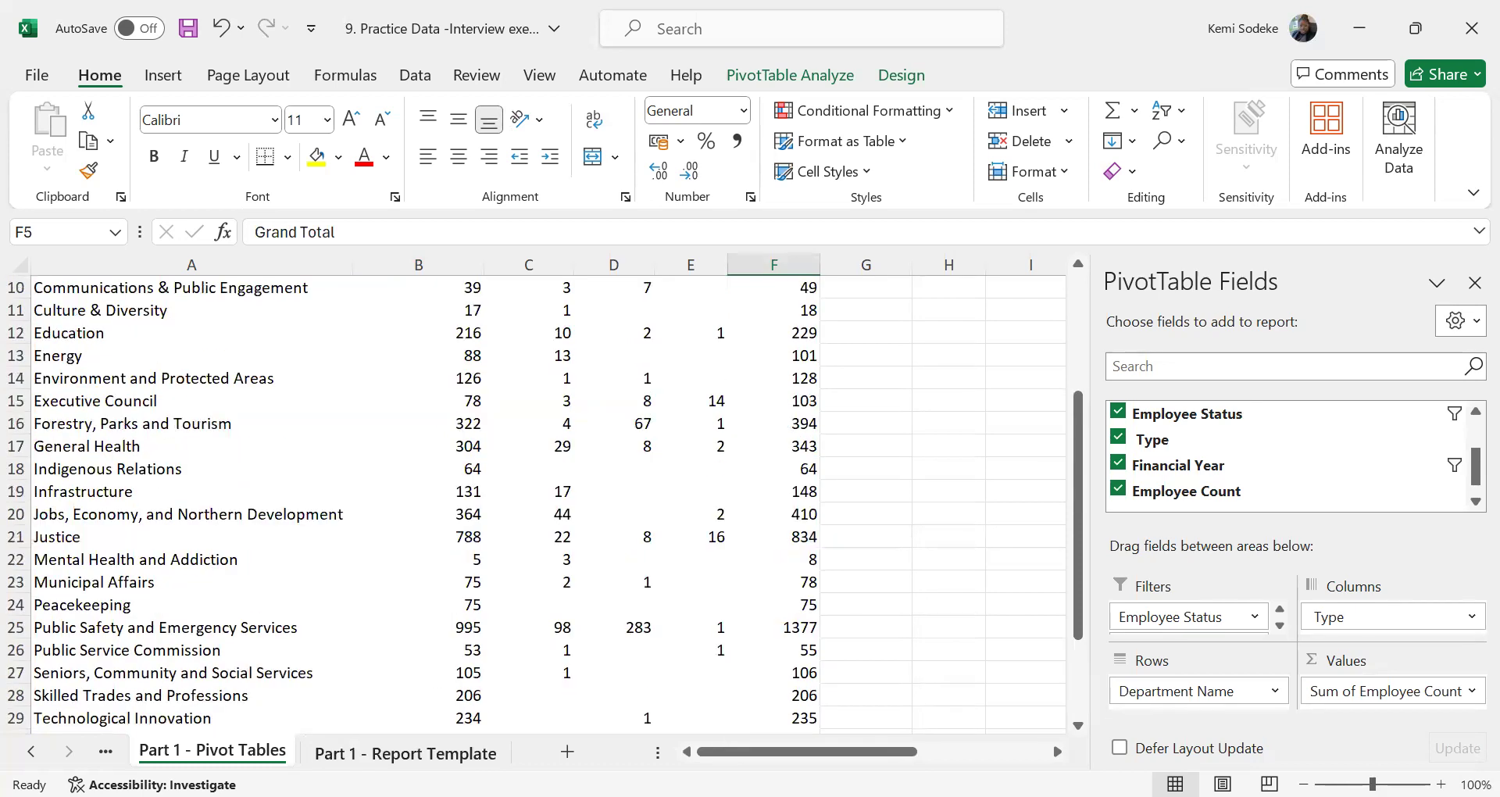
{"action": "left_click", "coordinate": [461, 753]}
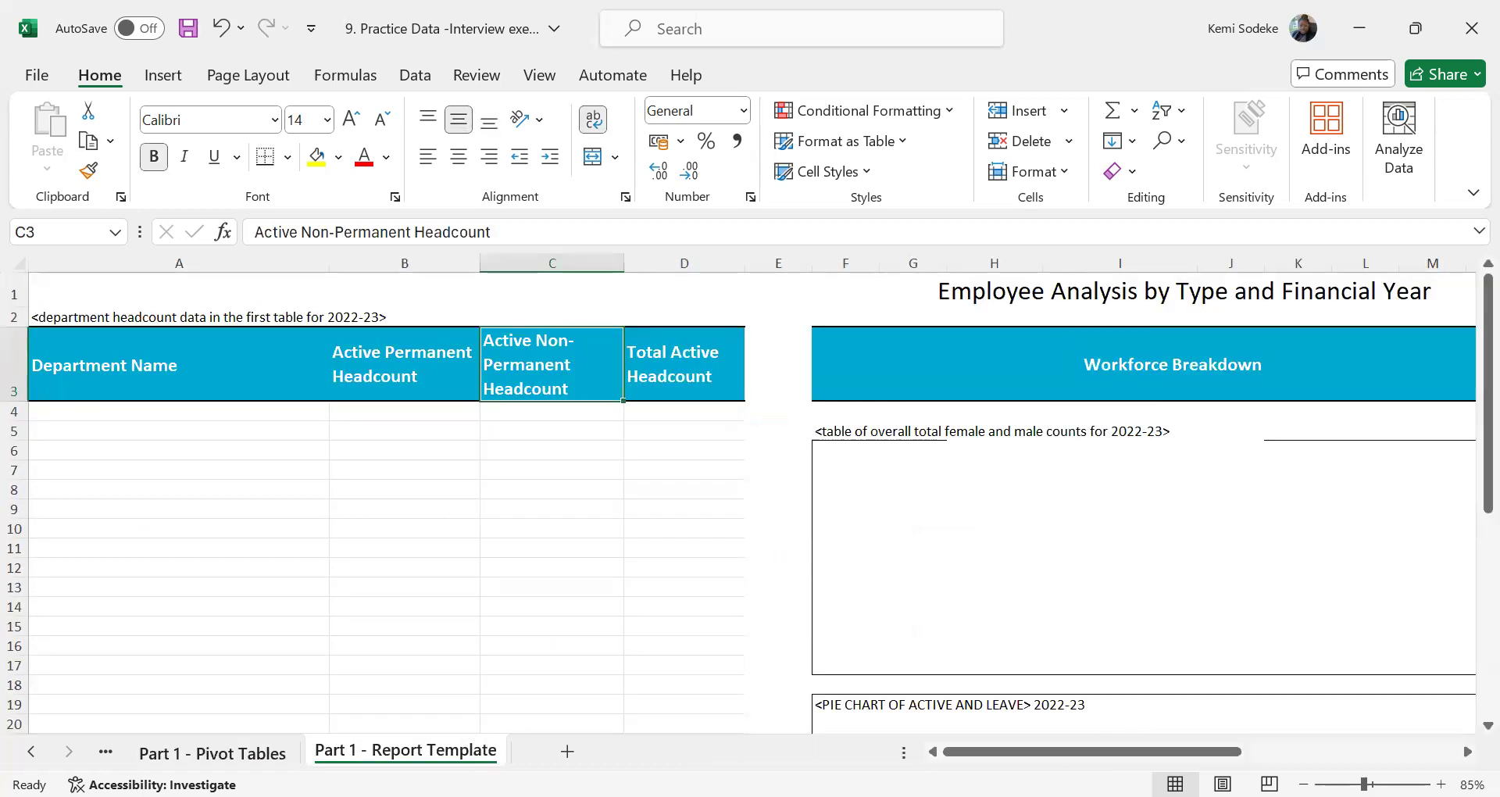
{"action": "left_click", "coordinate": [213, 753]}
{"action": "scroll", "coordinate": [612, 599], "scroll_direction": "up", "scroll_amount": 2}
{"action": "scroll", "coordinate": [743, 575], "scroll_direction": "up", "scroll_amount": 1}
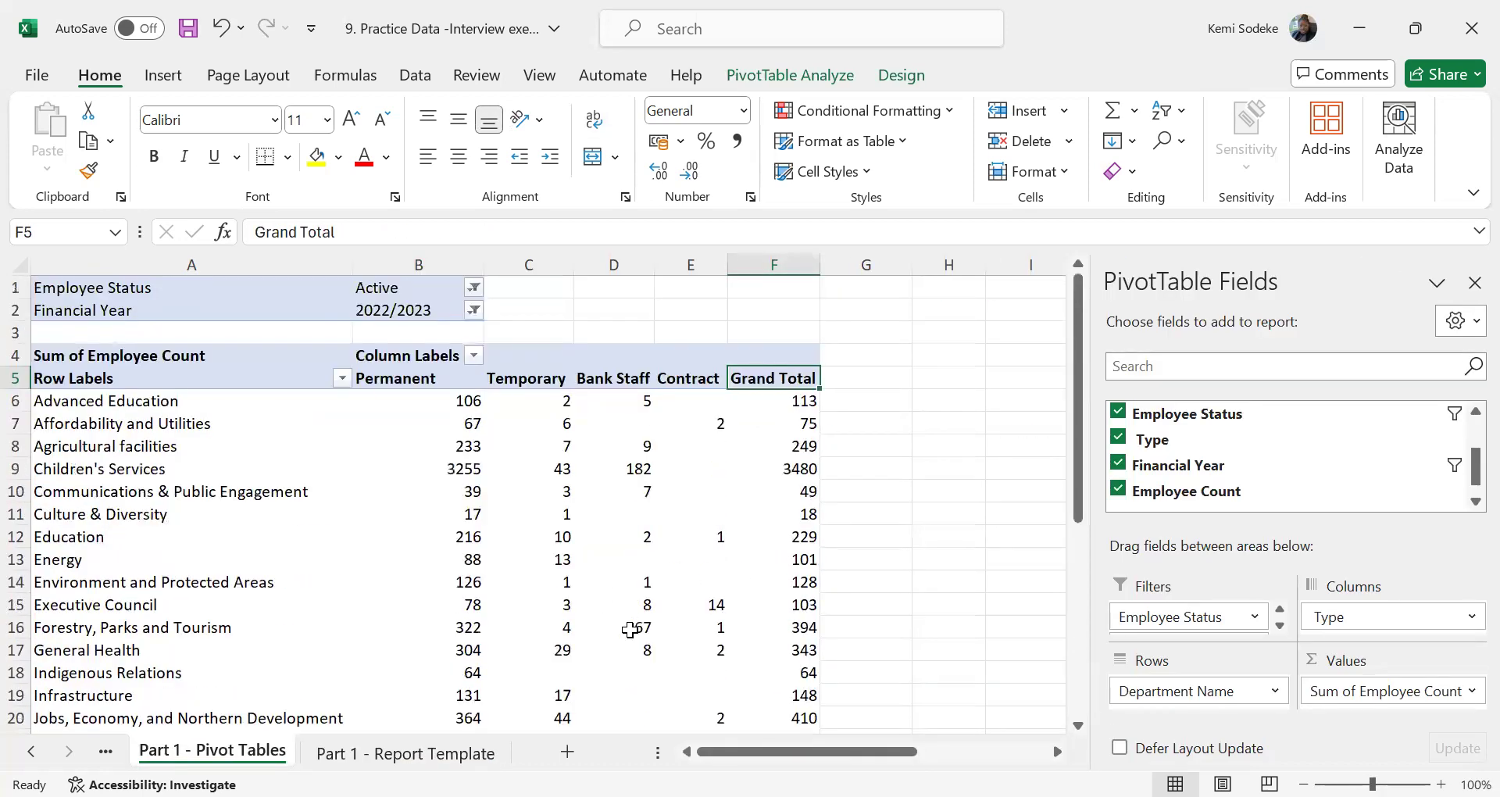
{"action": "key", "text": "ctrl+Page_Down"}
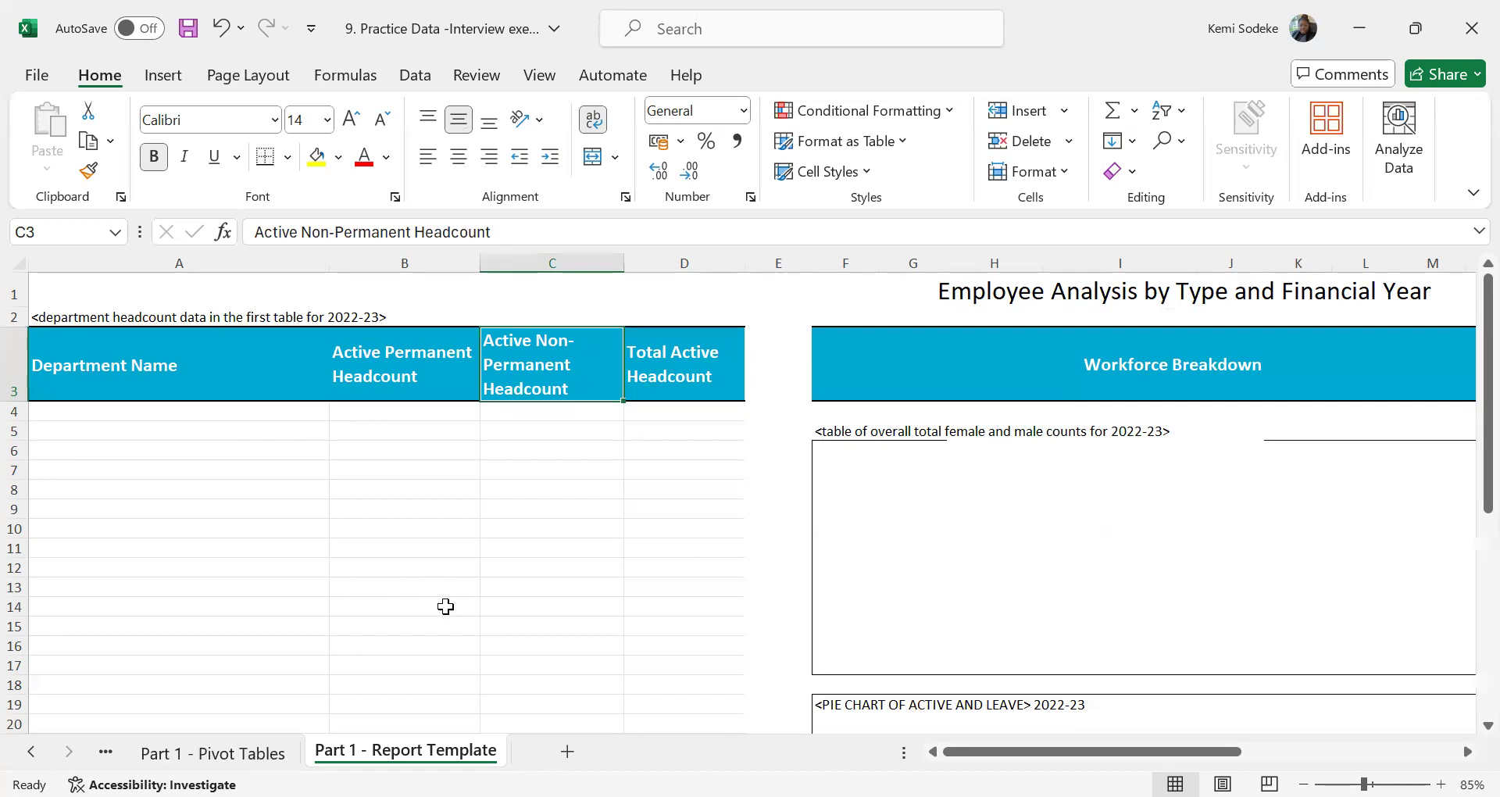
{"action": "left_click", "coordinate": [213, 752]}
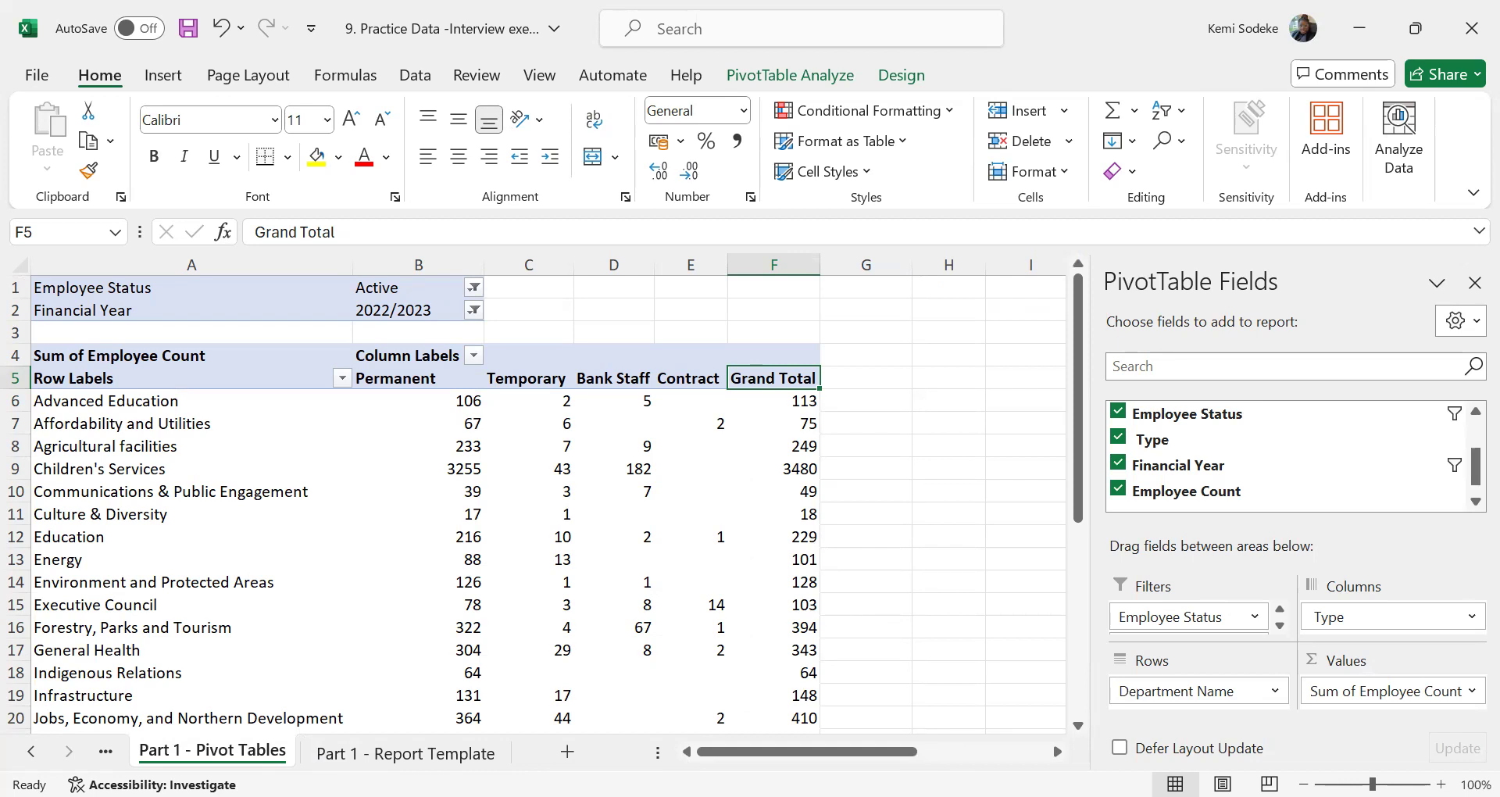
{"action": "key", "text": "alt+Tab"}
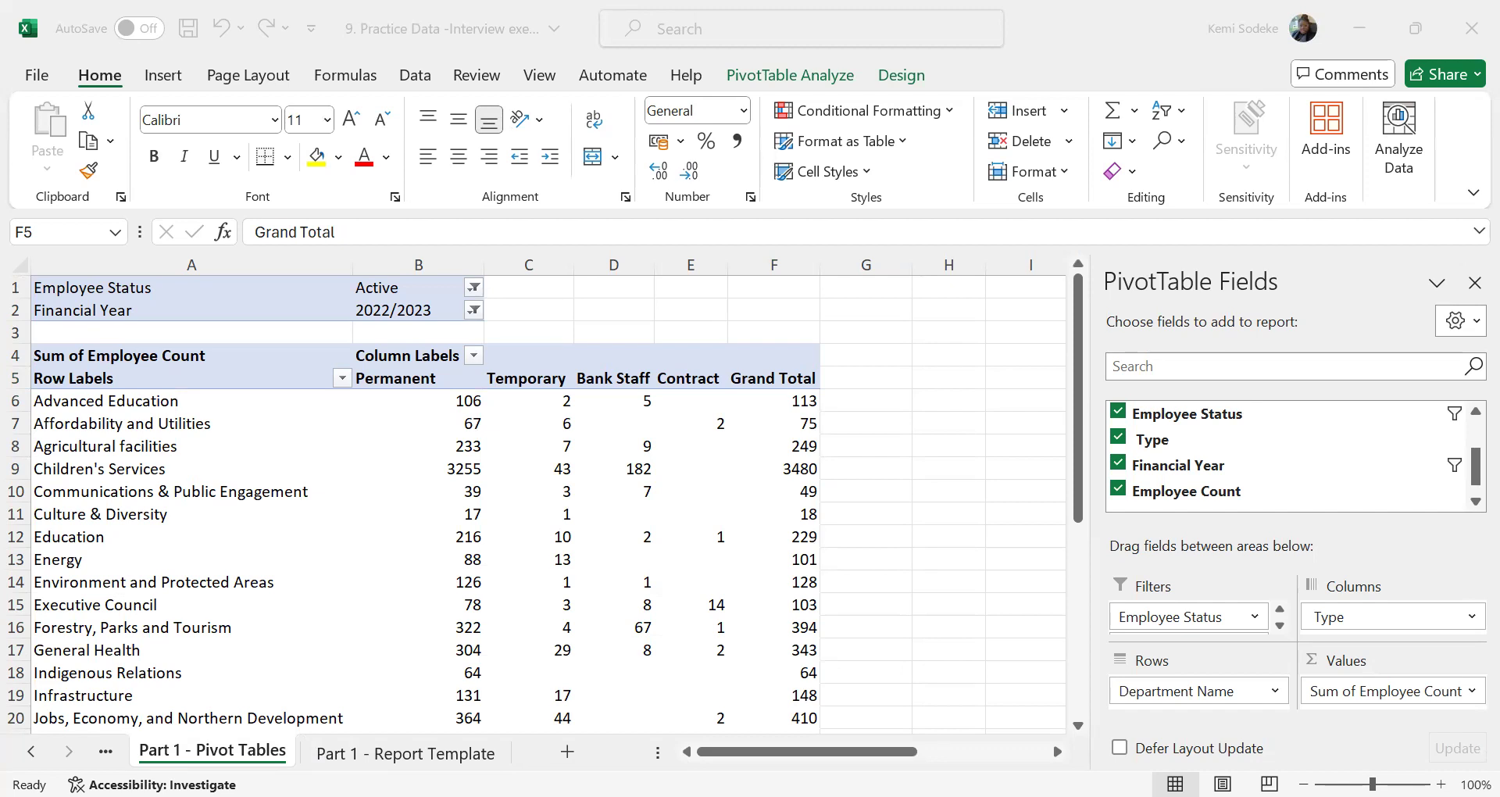
{"action": "left_click", "coordinate": [888, 492]}
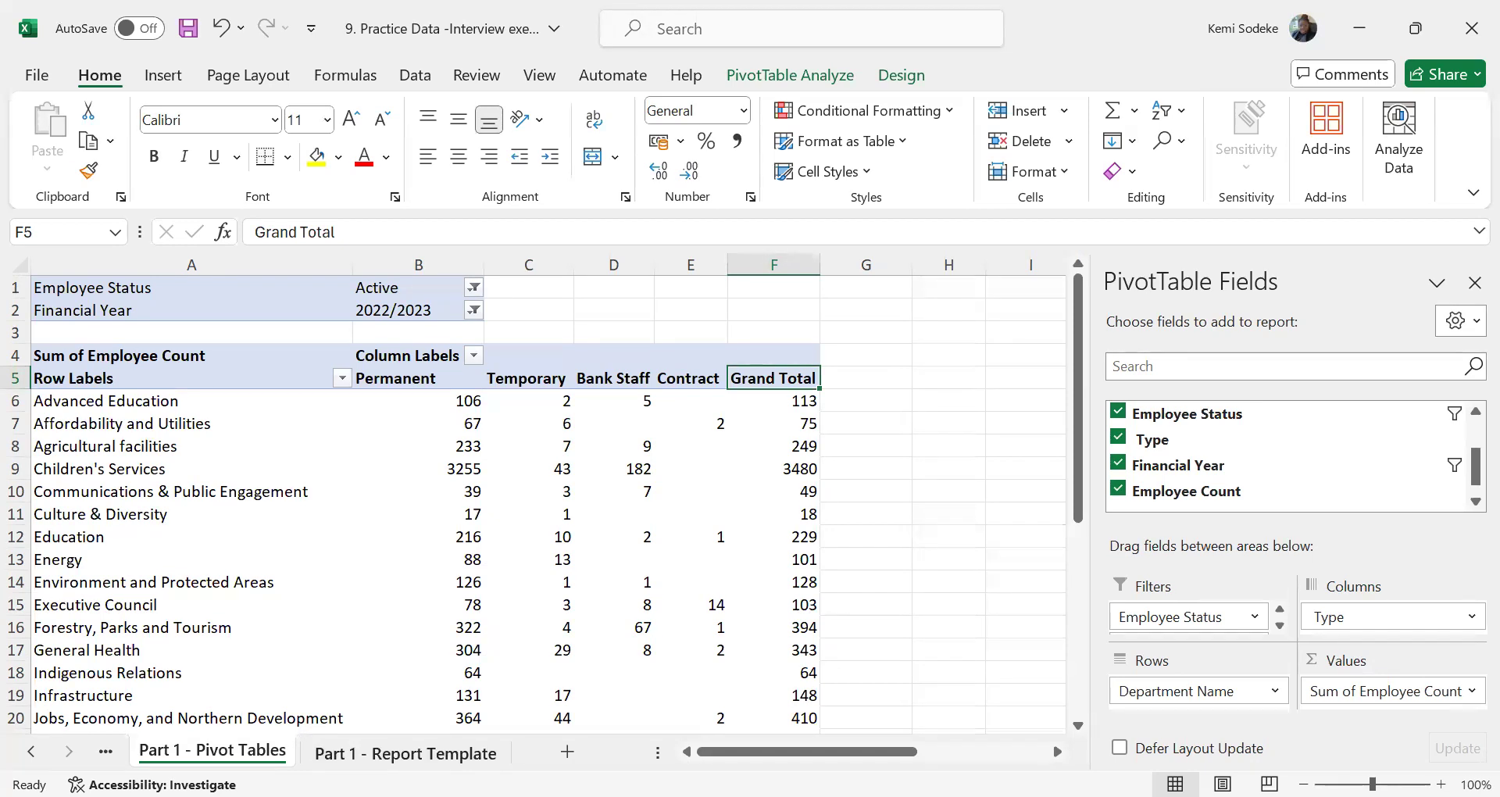
{"action": "left_click", "coordinate": [406, 752]}
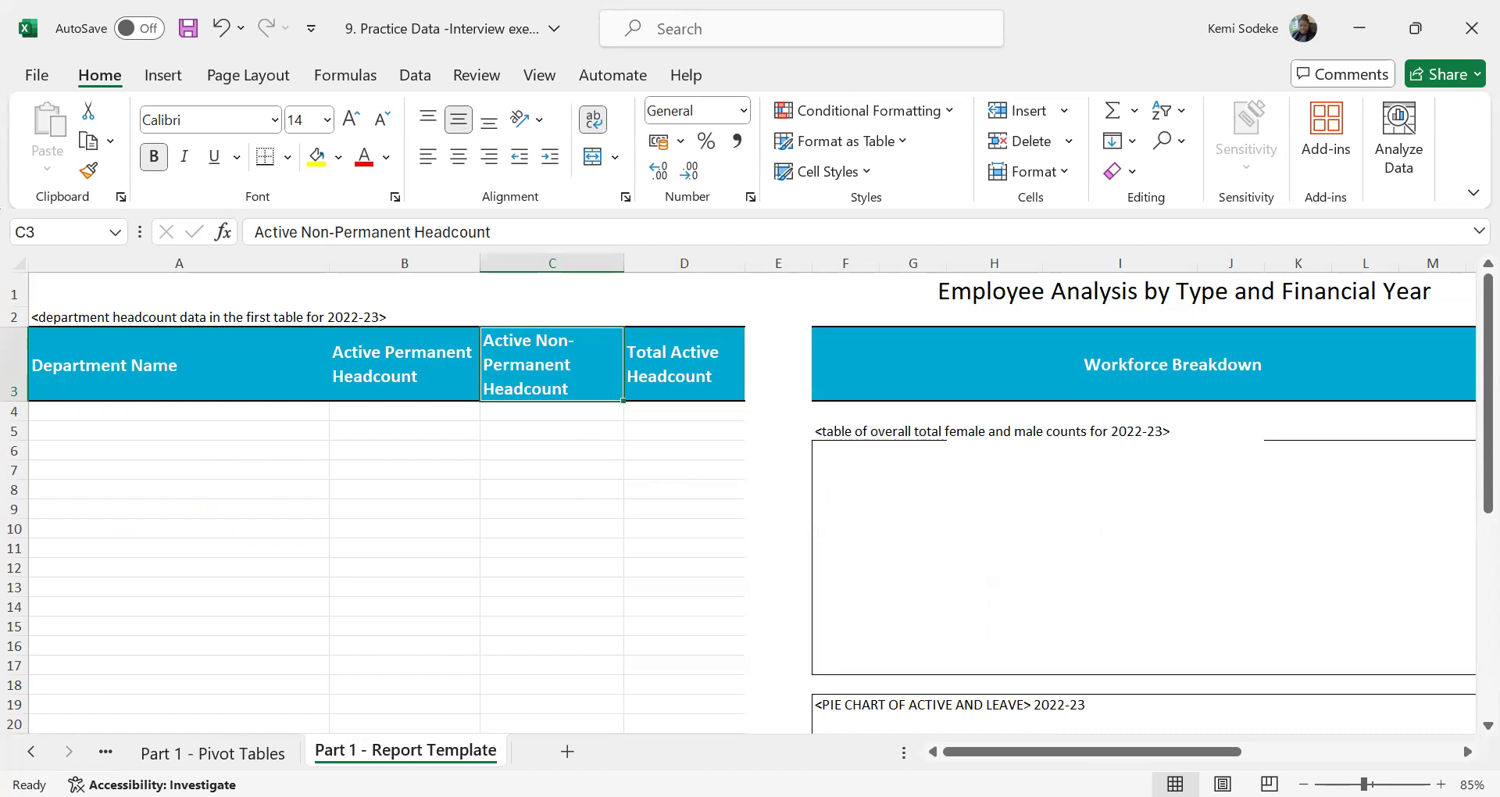
{"action": "key", "text": "alt+Tab"}
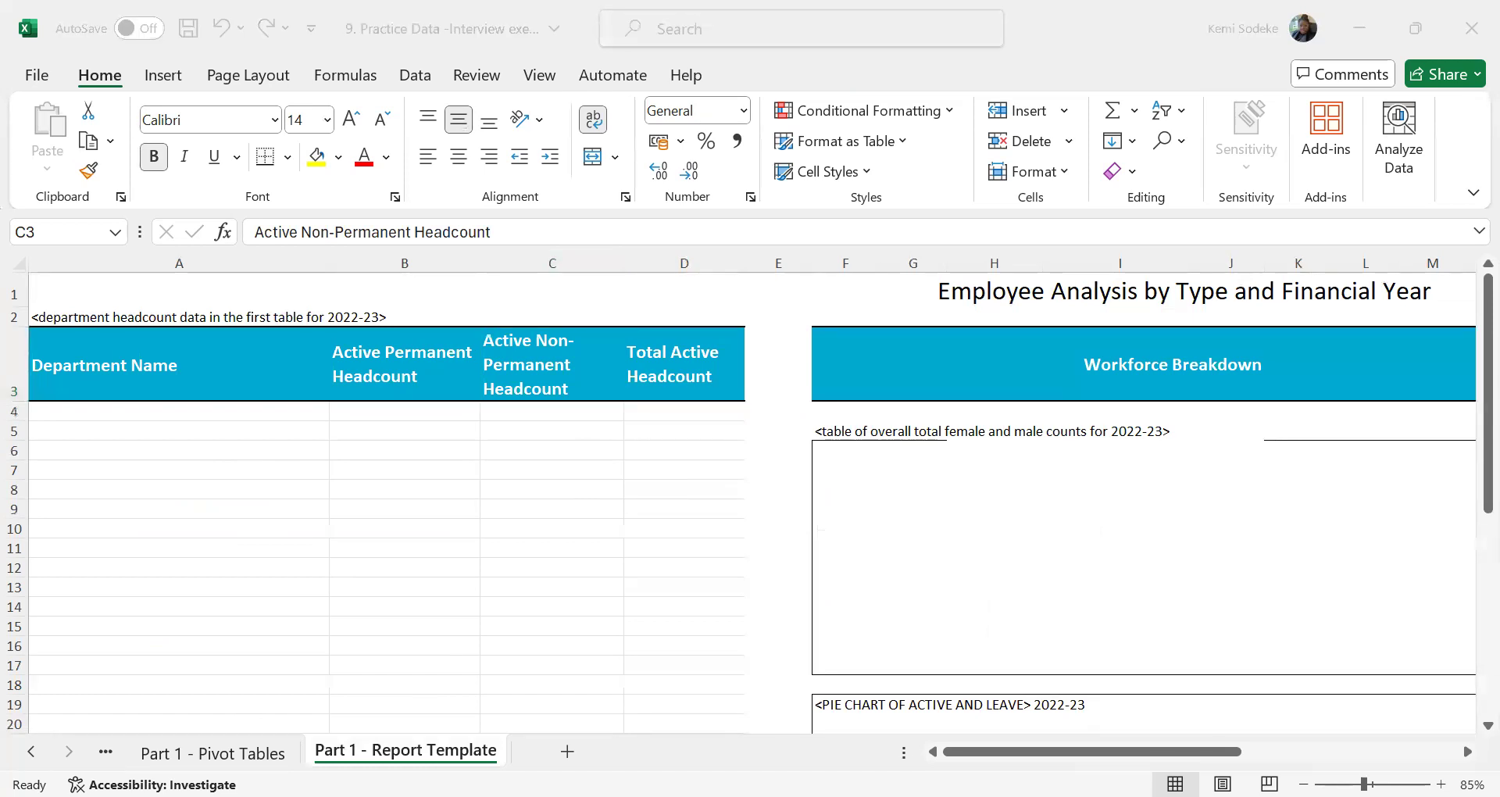
{"action": "left_click", "coordinate": [209, 754]}
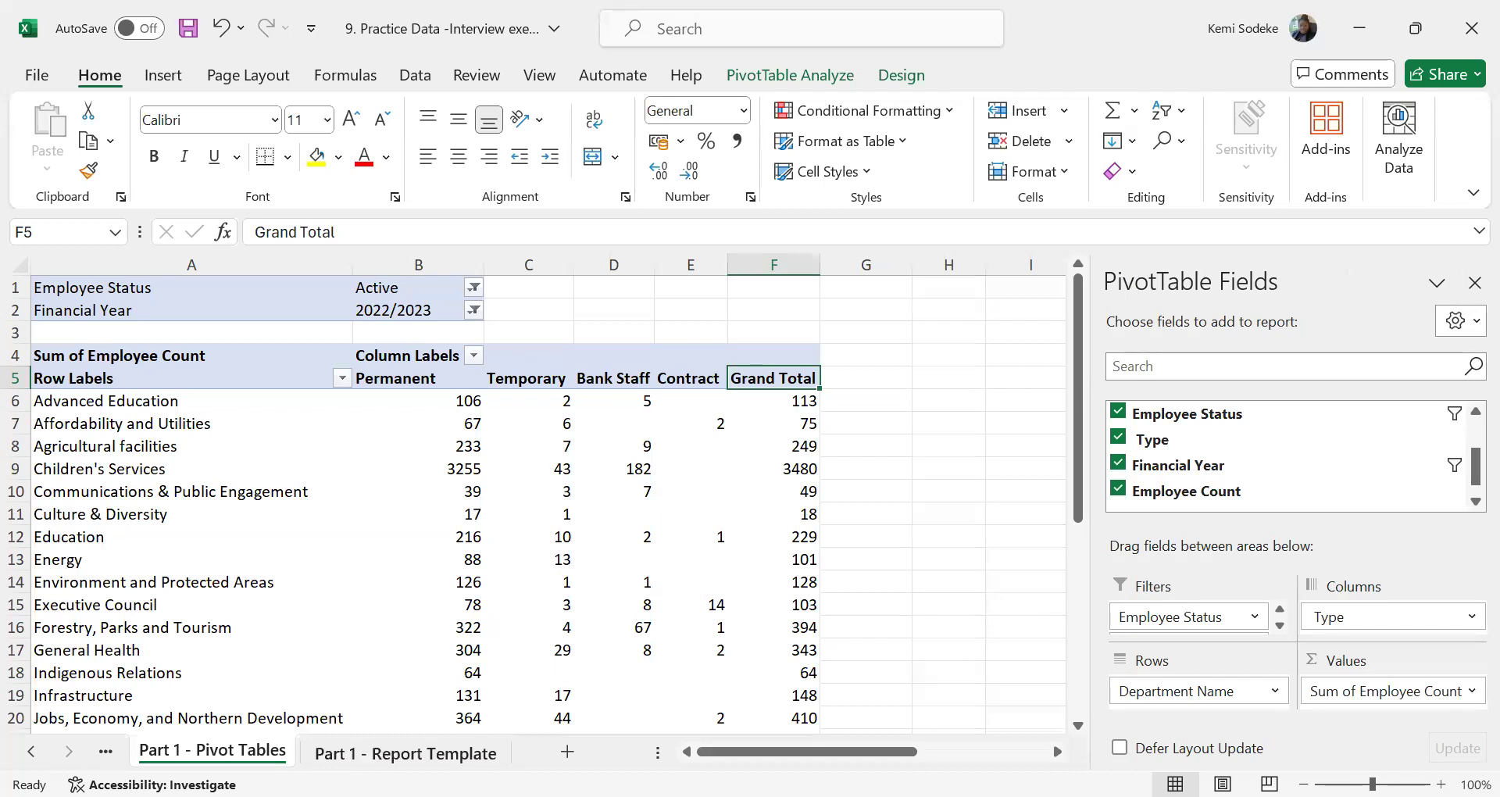
{"action": "left_click", "coordinate": [405, 752]}
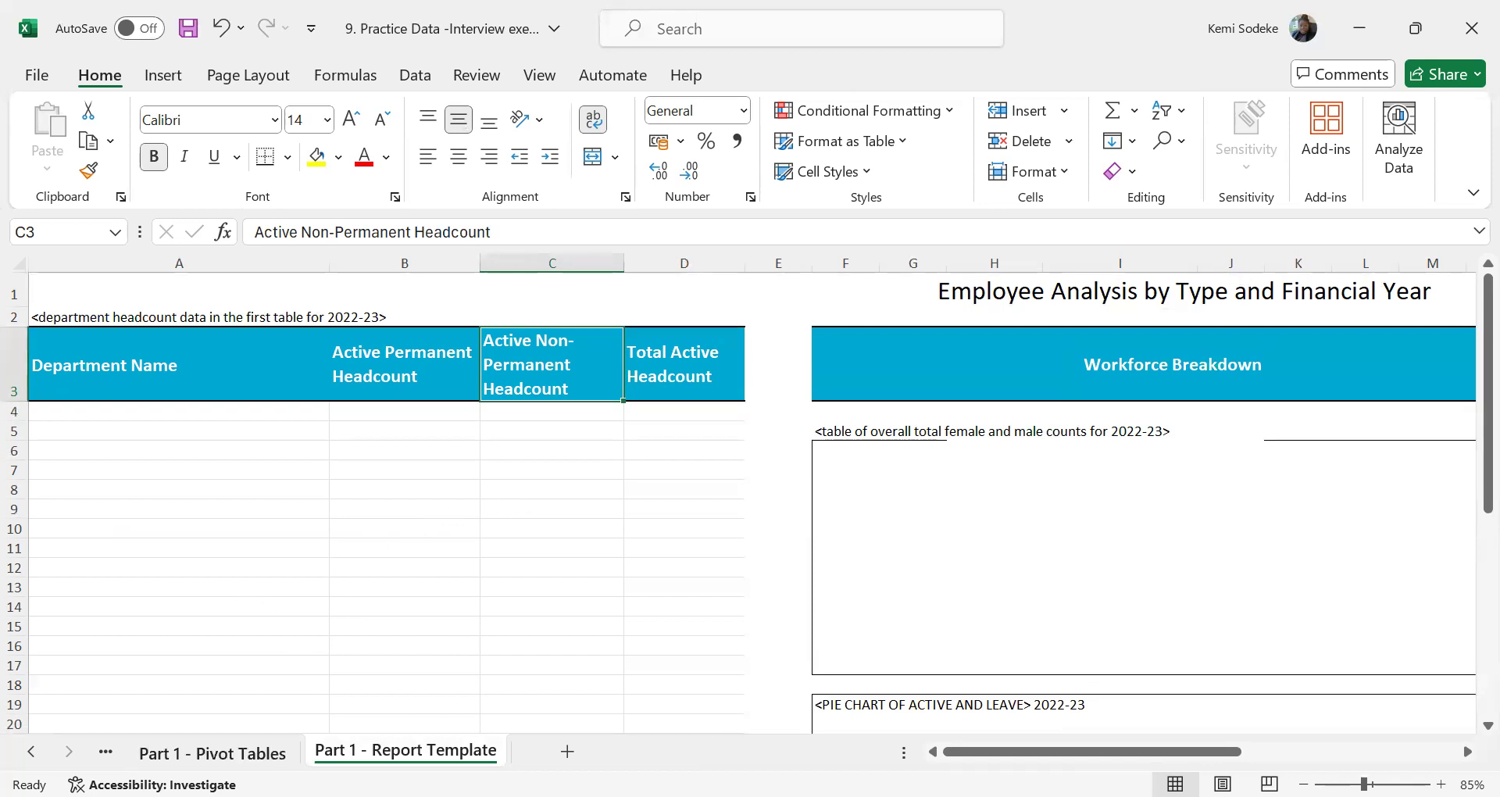
{"action": "left_click", "coordinate": [213, 753]}
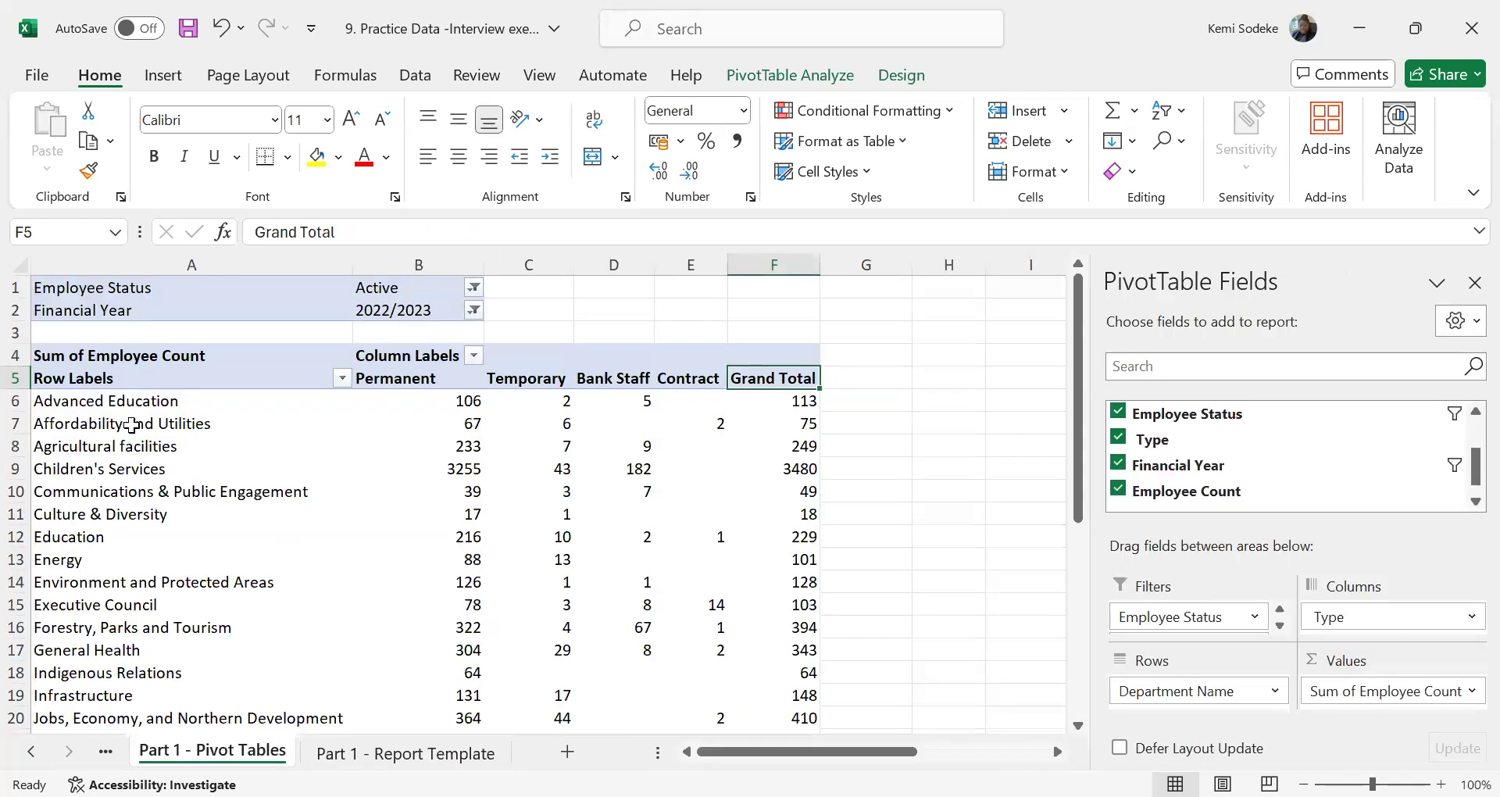
Link cell A4 under Department Name in the report template to the first department, cell A6 of the Part 1 - Pivot Tables sheet
{"action": "left_click", "coordinate": [398, 753]}
{"action": "left_click", "coordinate": [140, 406]}
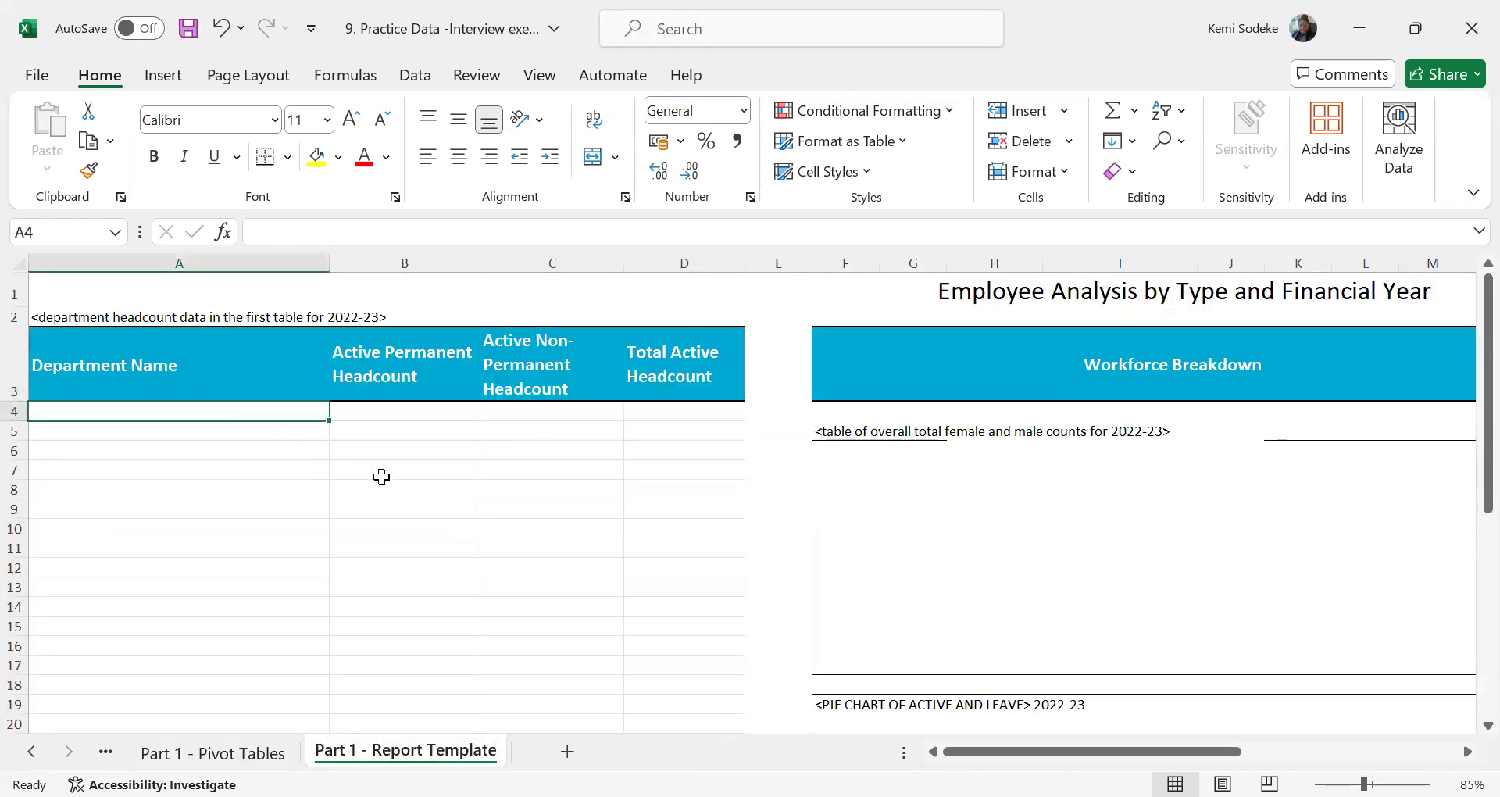
{"action": "type", "text": "="}
{"action": "left_click", "coordinate": [213, 752]}
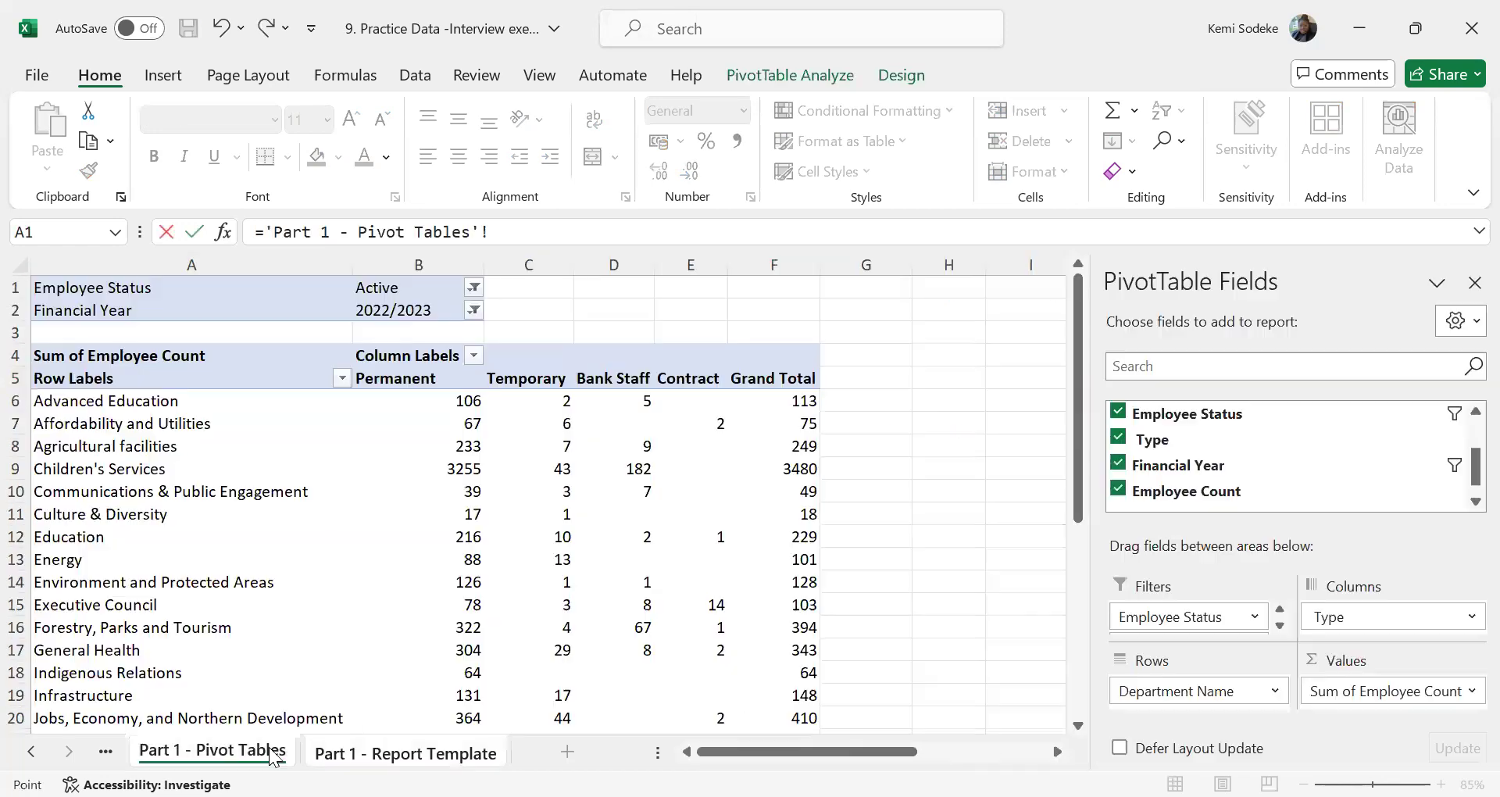
{"action": "left_click", "coordinate": [157, 399]}
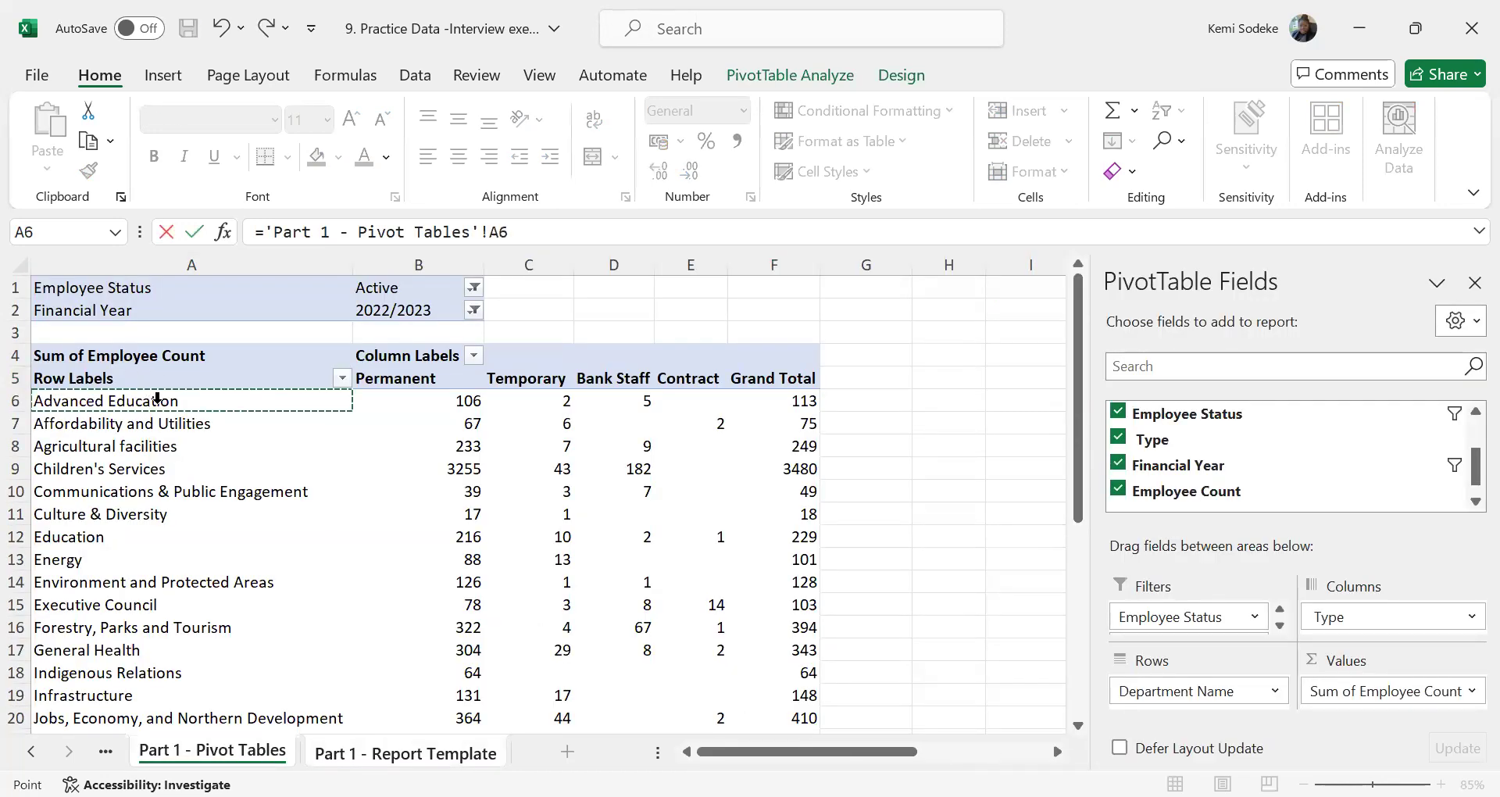
{"action": "key", "text": "Return"}
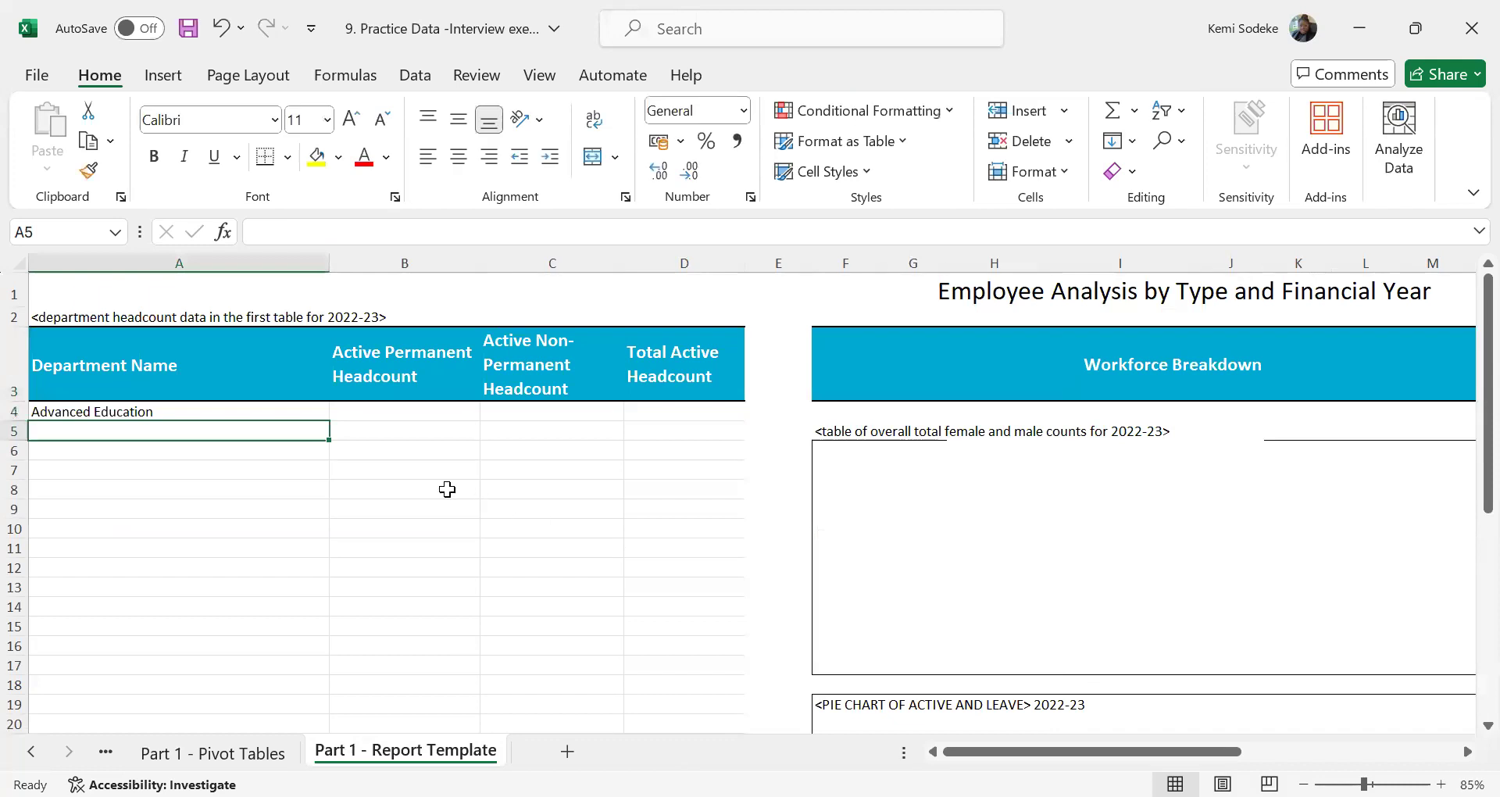
Fill the department link from A4 across to B4 to bring in Advanced Education's active permanent headcount
{"action": "left_click", "coordinate": [295, 411]}
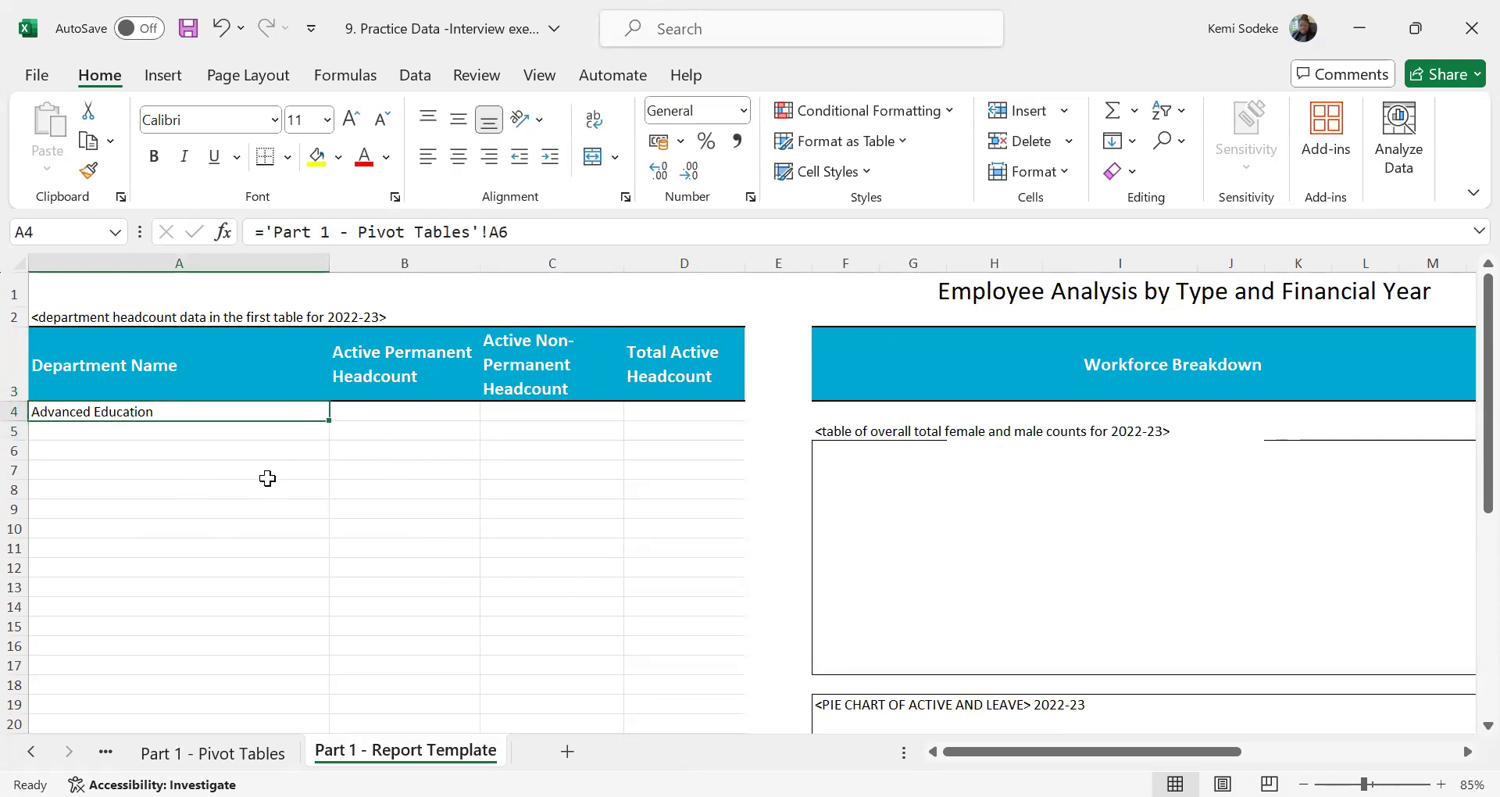
{"action": "left_click", "coordinate": [403, 413]}
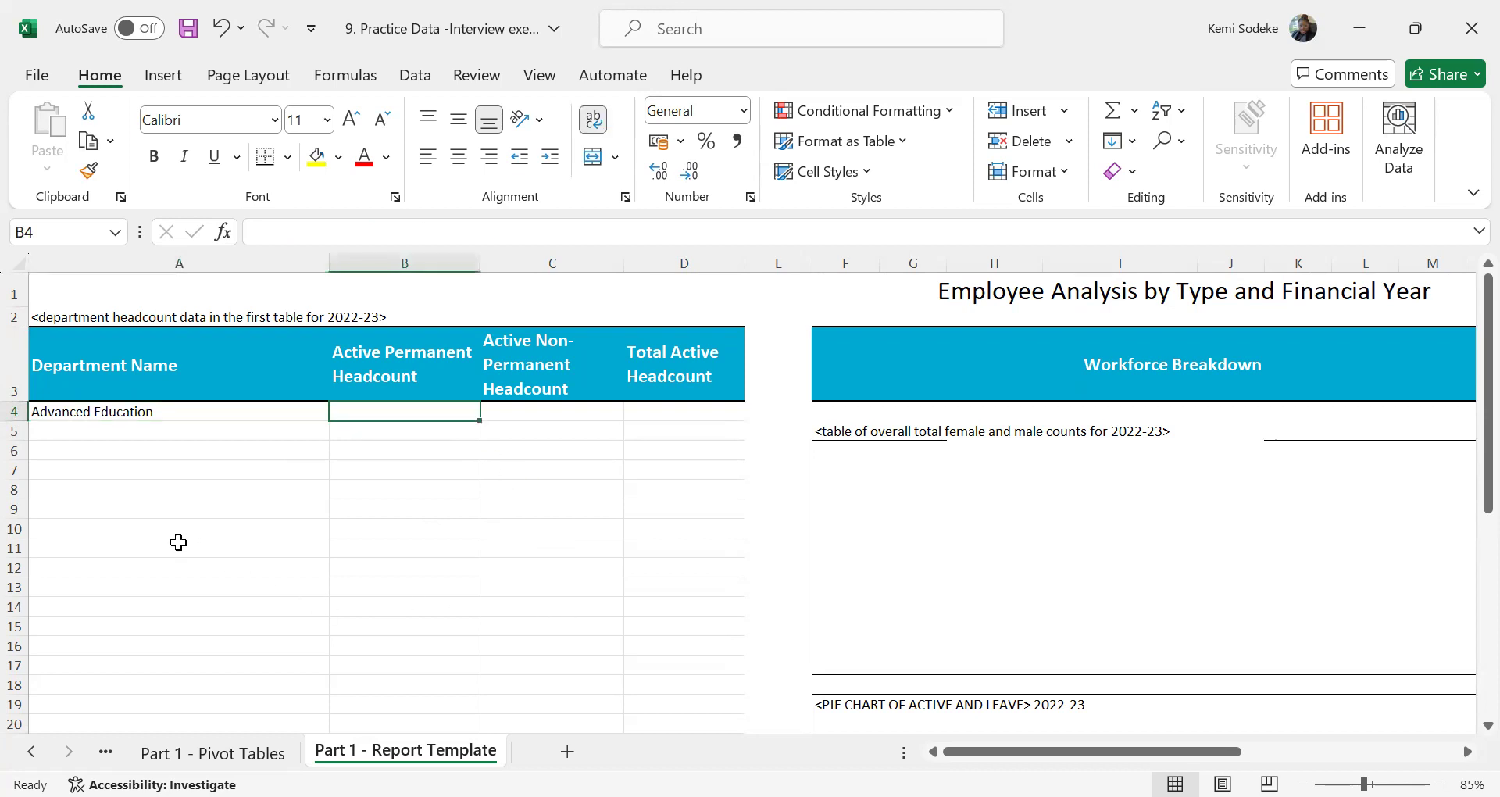
{"action": "left_click", "coordinate": [270, 417]}
{"action": "left_click_drag", "start_coordinate": [328, 422], "coordinate": [431, 418]}
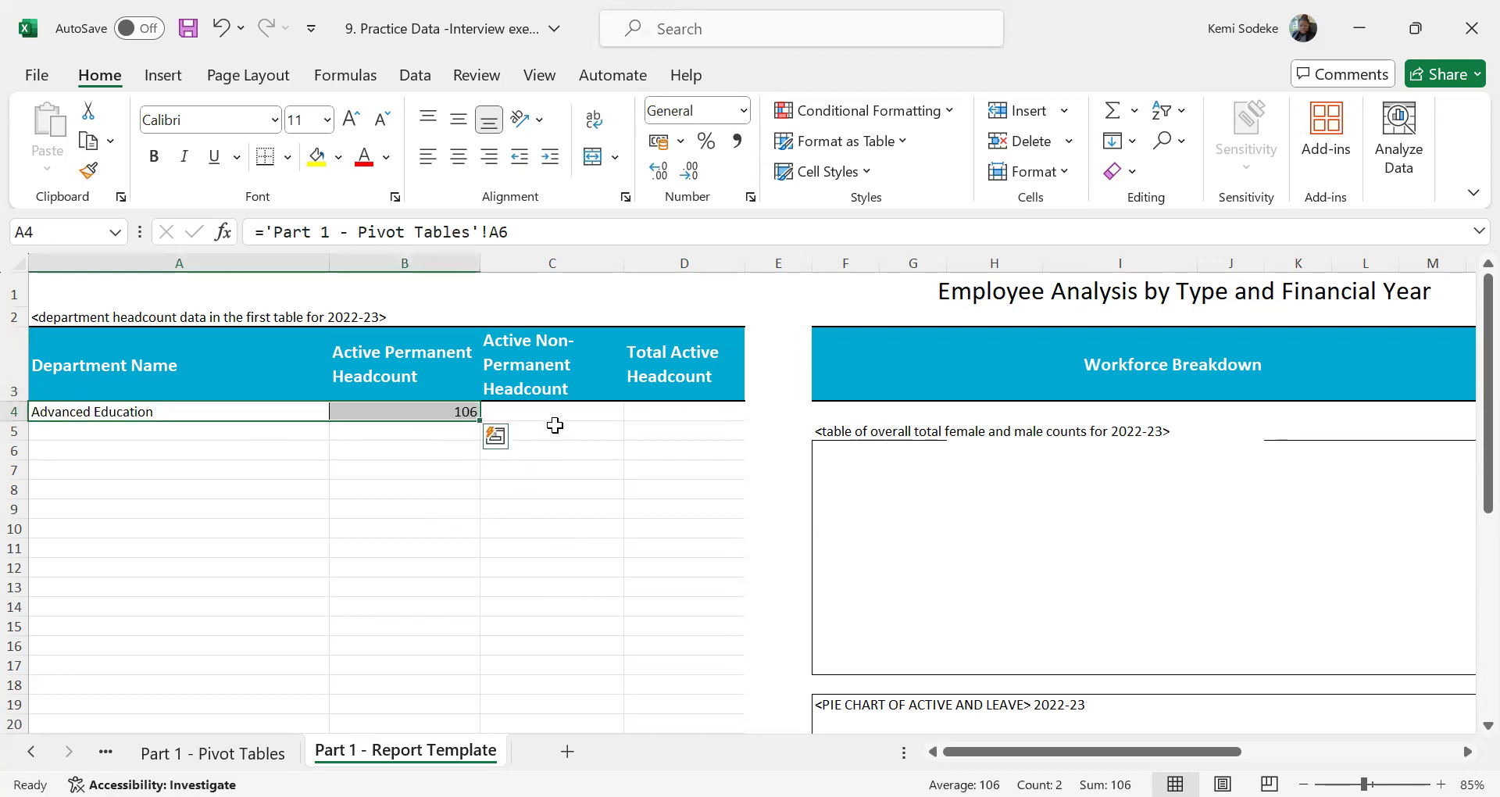
Enter a SUM formula in C4 adding Advanced Education's Temporary, Bank Staff and Contract counts from the pivot table
{"action": "left_click", "coordinate": [547, 413]}
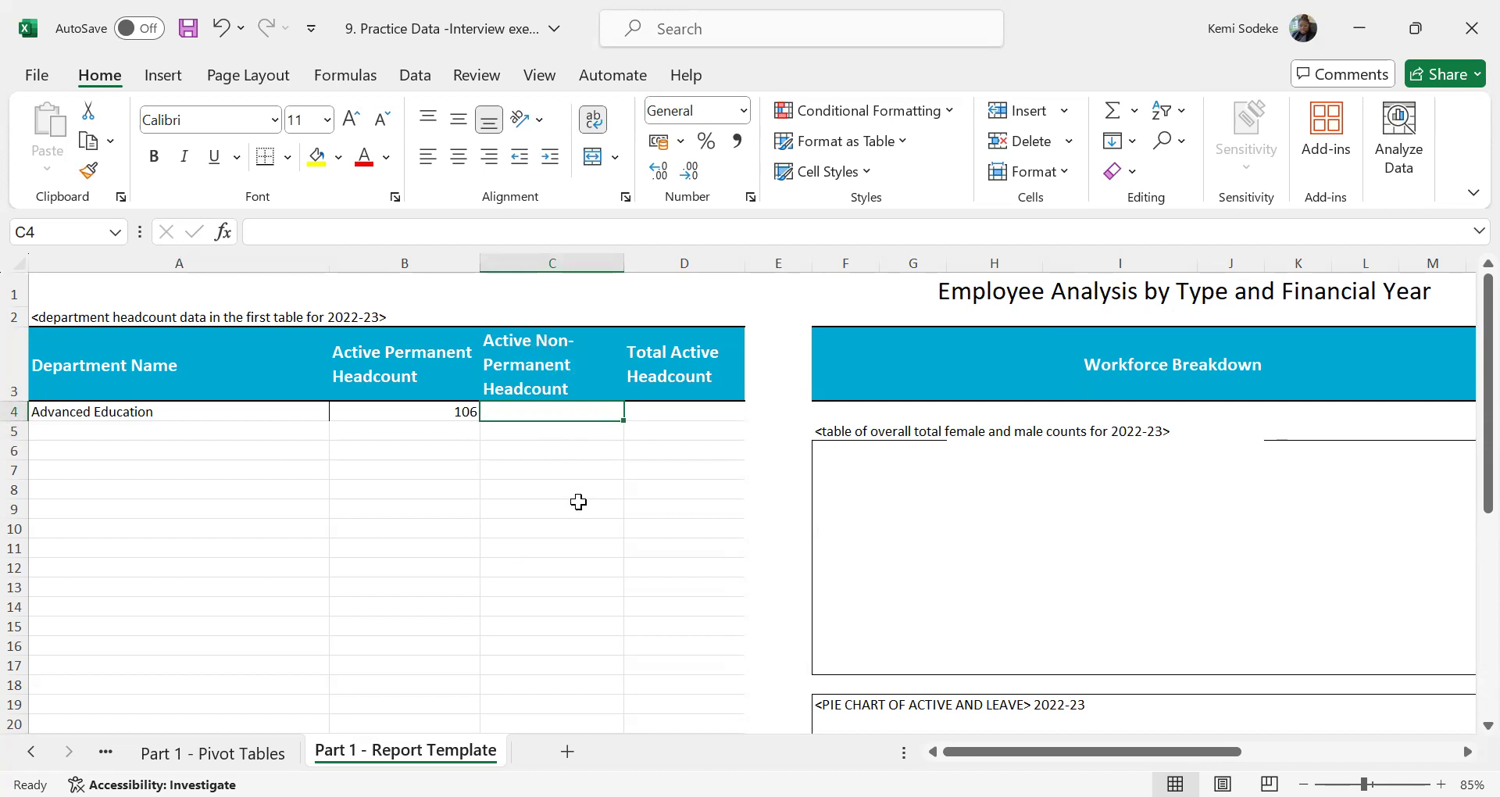
{"action": "type", "text": "="}
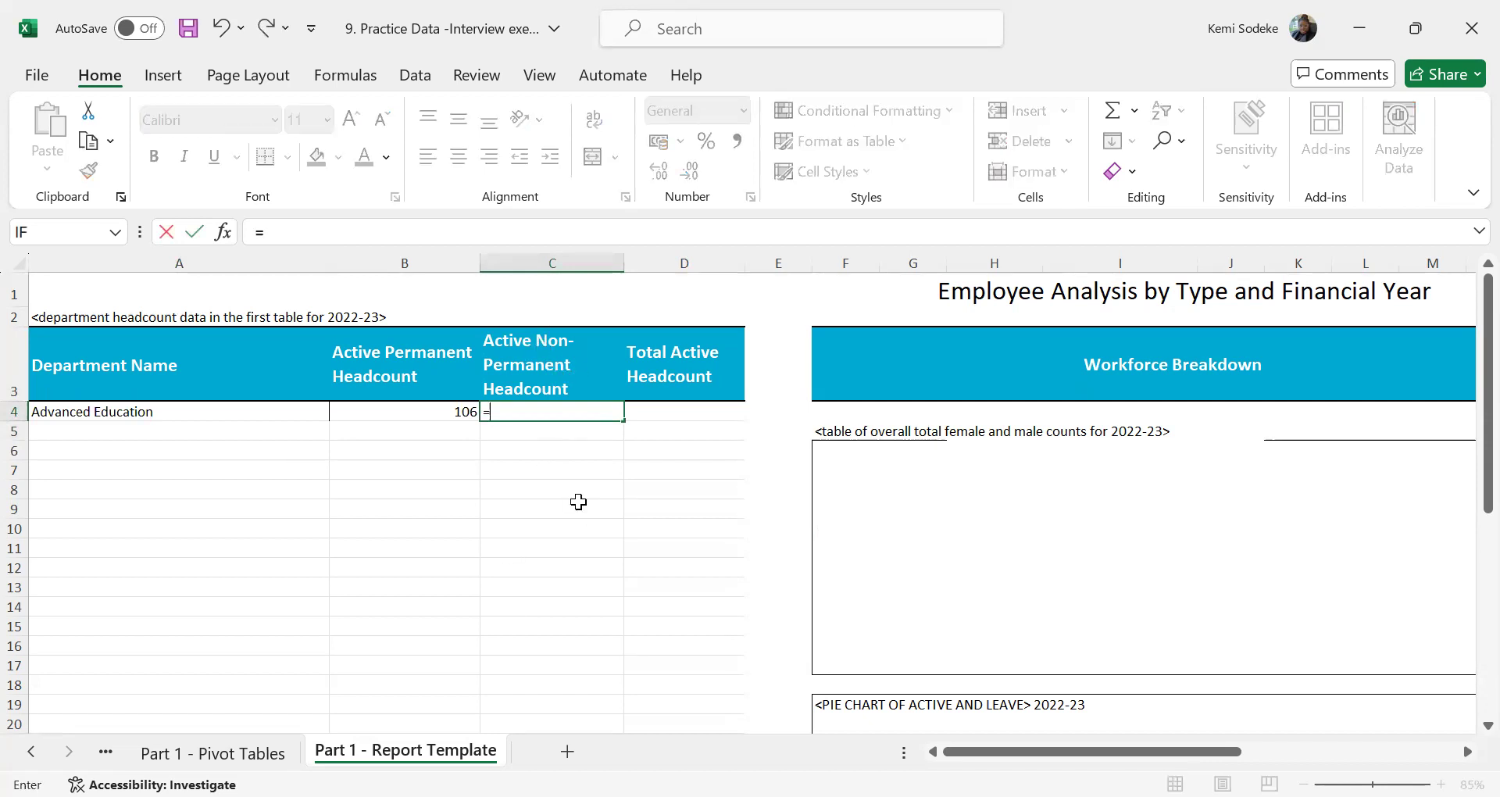
{"action": "type", "text": "sum("}
{"action": "left_click", "coordinate": [213, 753]}
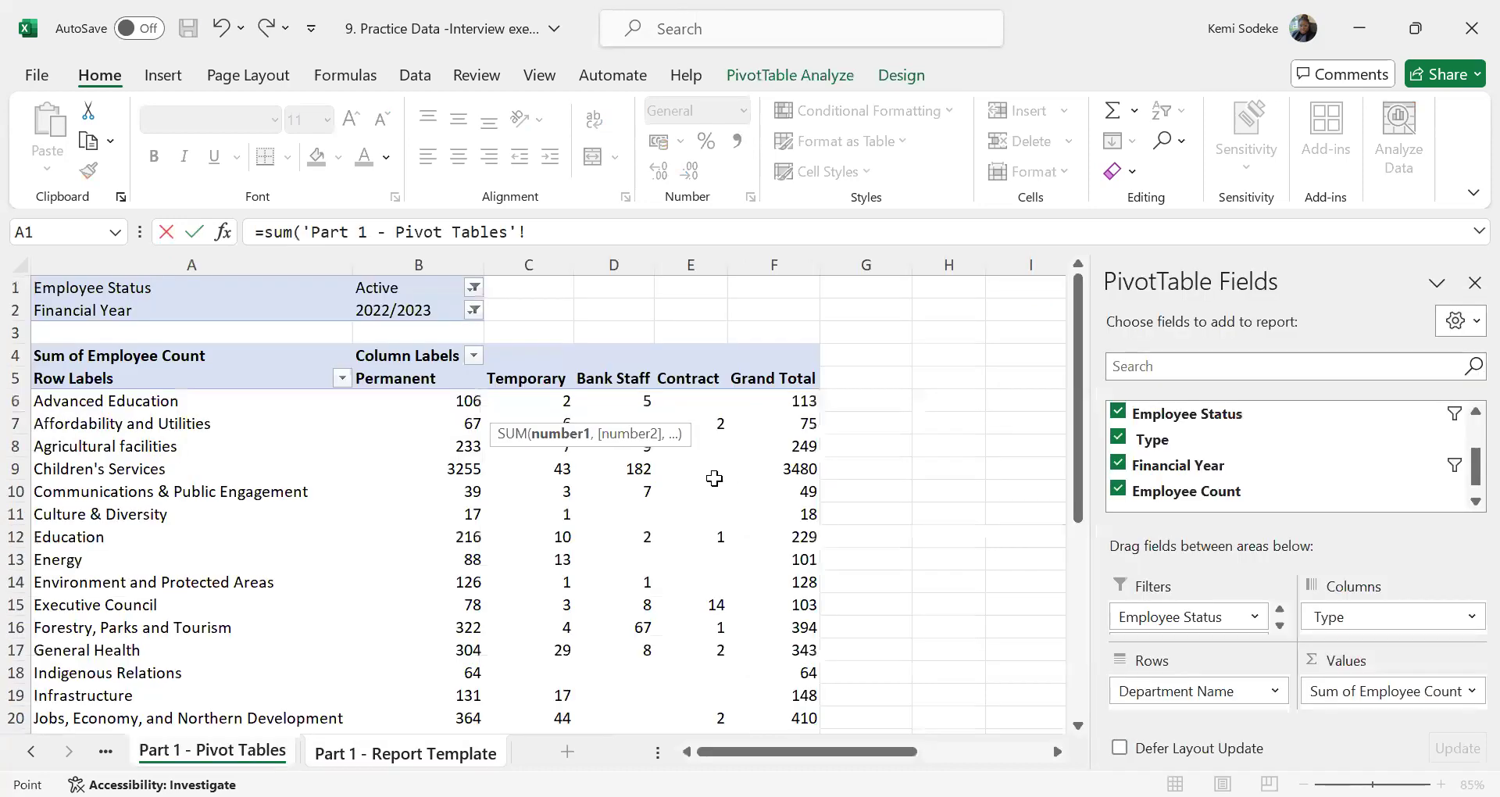
{"action": "left_click", "coordinate": [567, 400]}
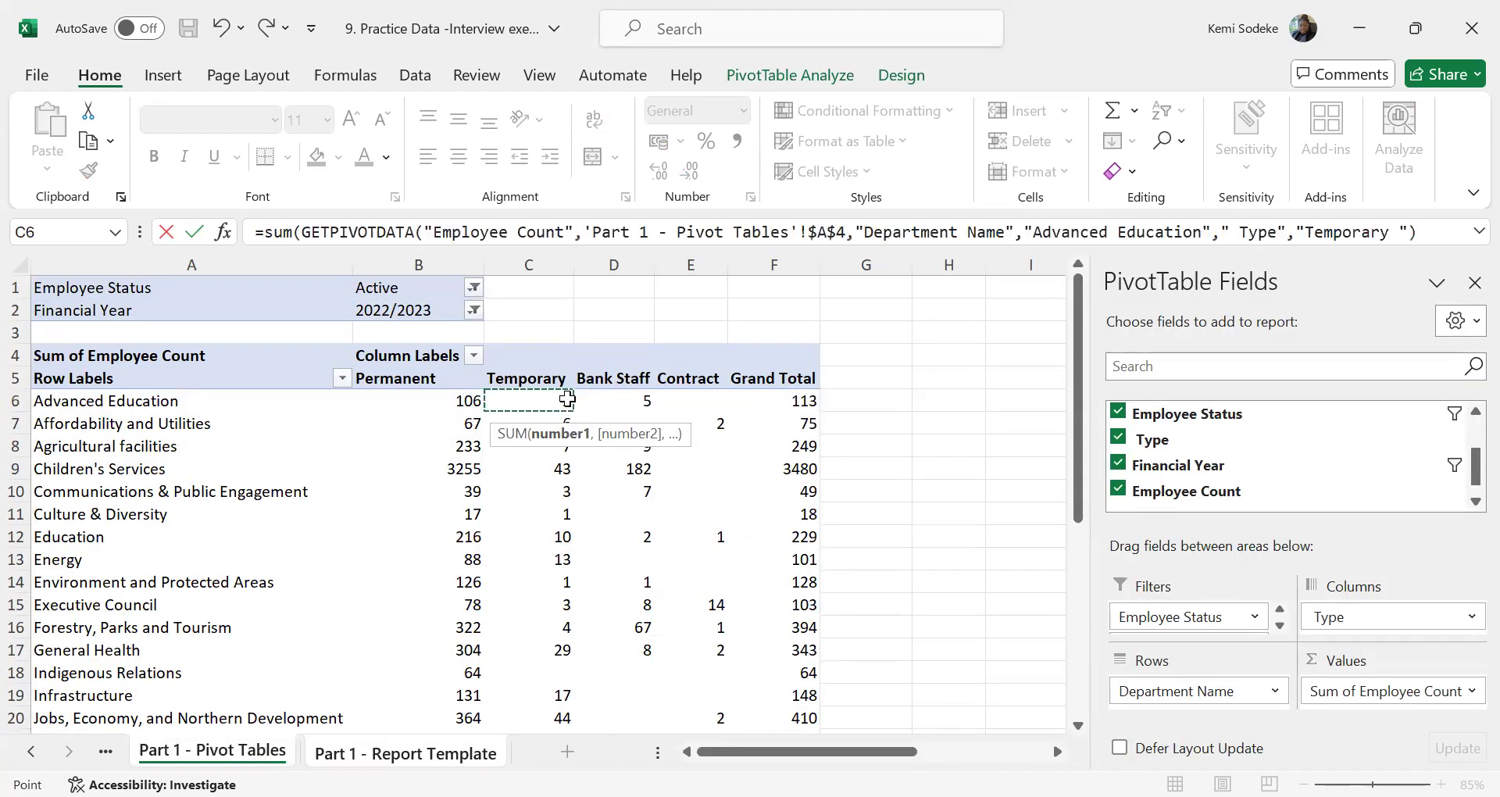
{"action": "left_click", "coordinate": [684, 400], "text": "shift"}
{"action": "type", "text": ")"}
{"action": "key", "text": "Return"}
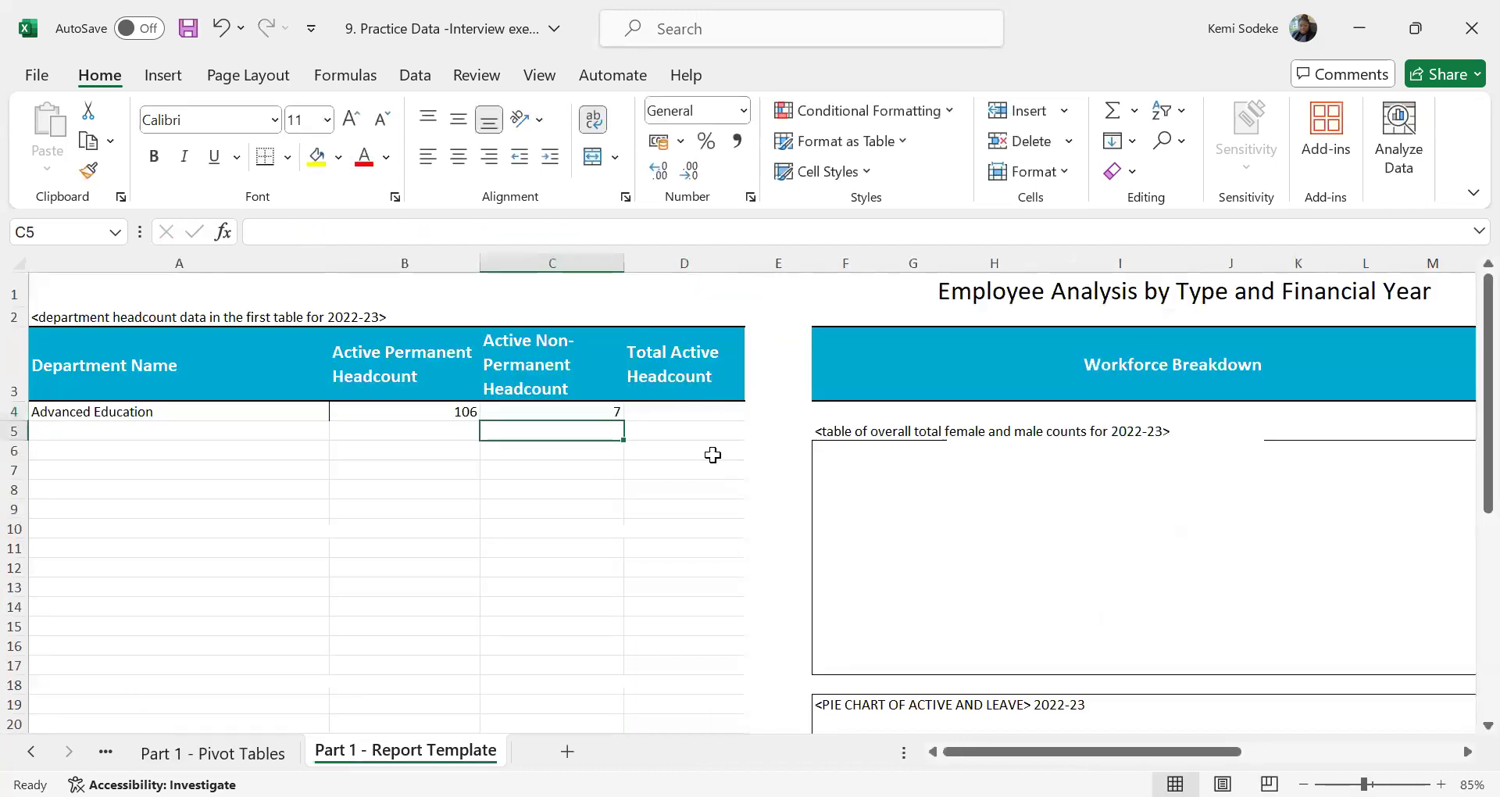
Link cell D4 under Total Active Headcount to Advanced Education's Grand Total in the Part 1 - Pivot Tables sheet
{"action": "left_click", "coordinate": [702, 414]}
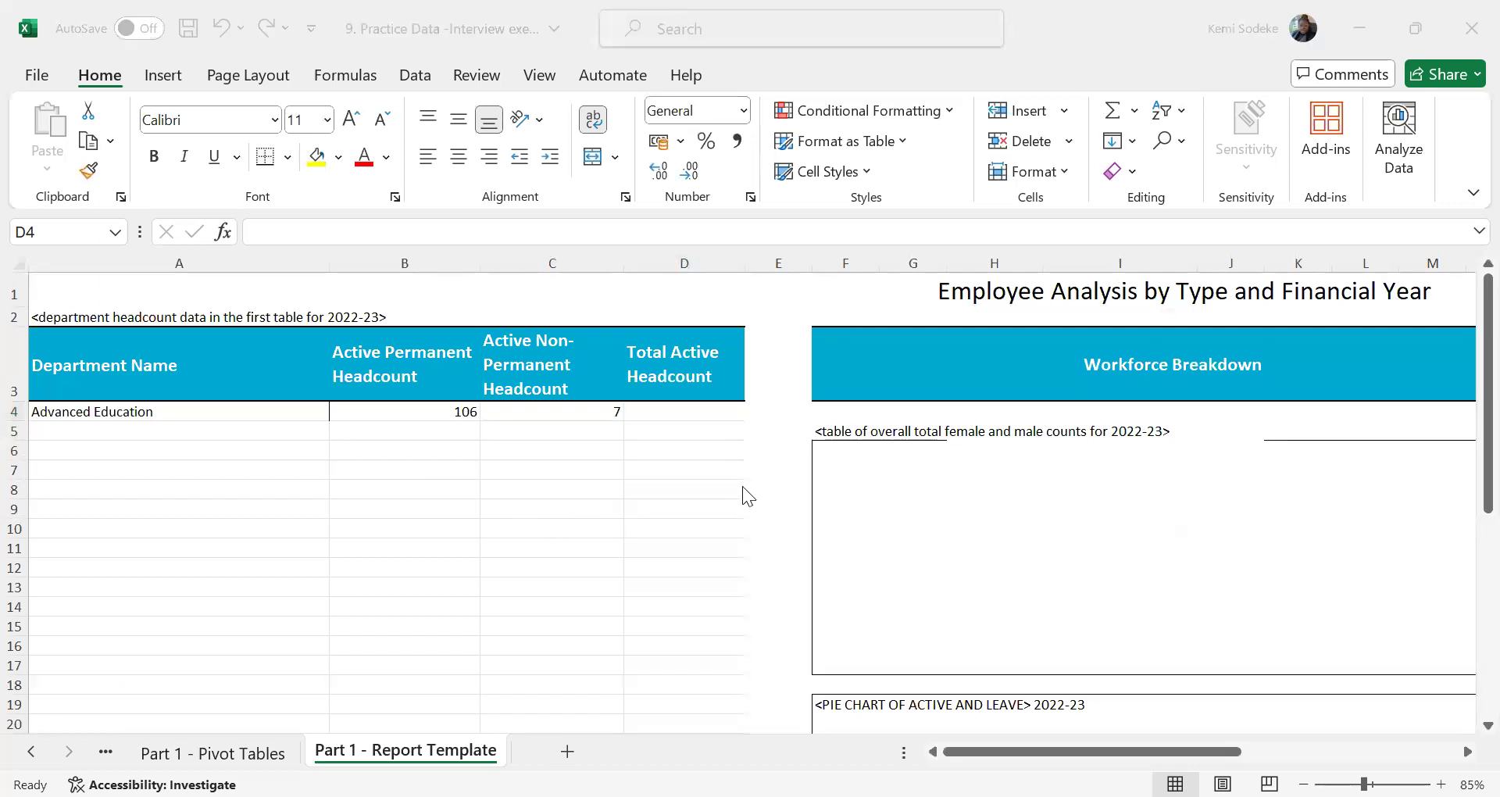
{"action": "left_click", "coordinate": [693, 414]}
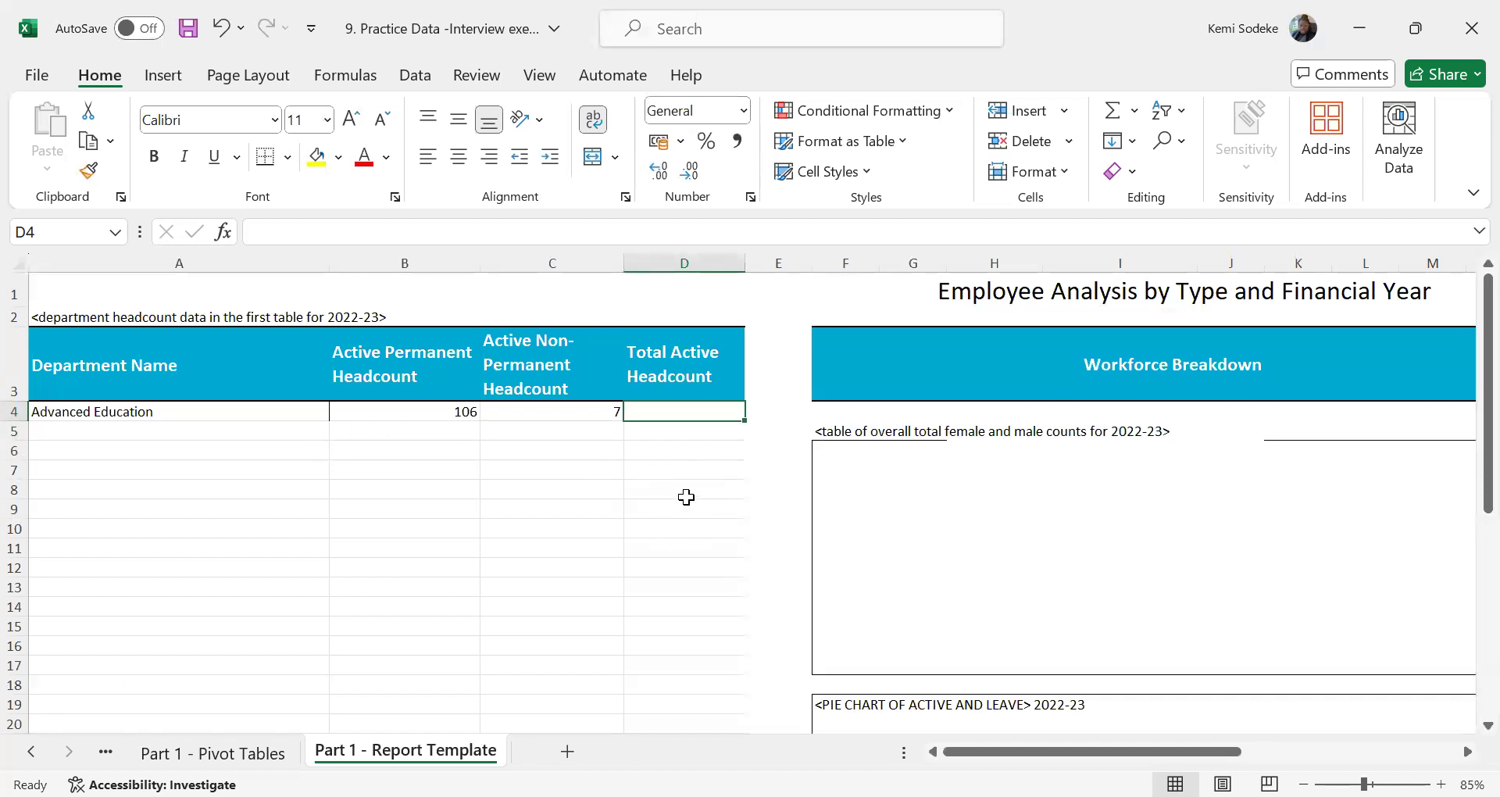
{"action": "type", "text": "="}
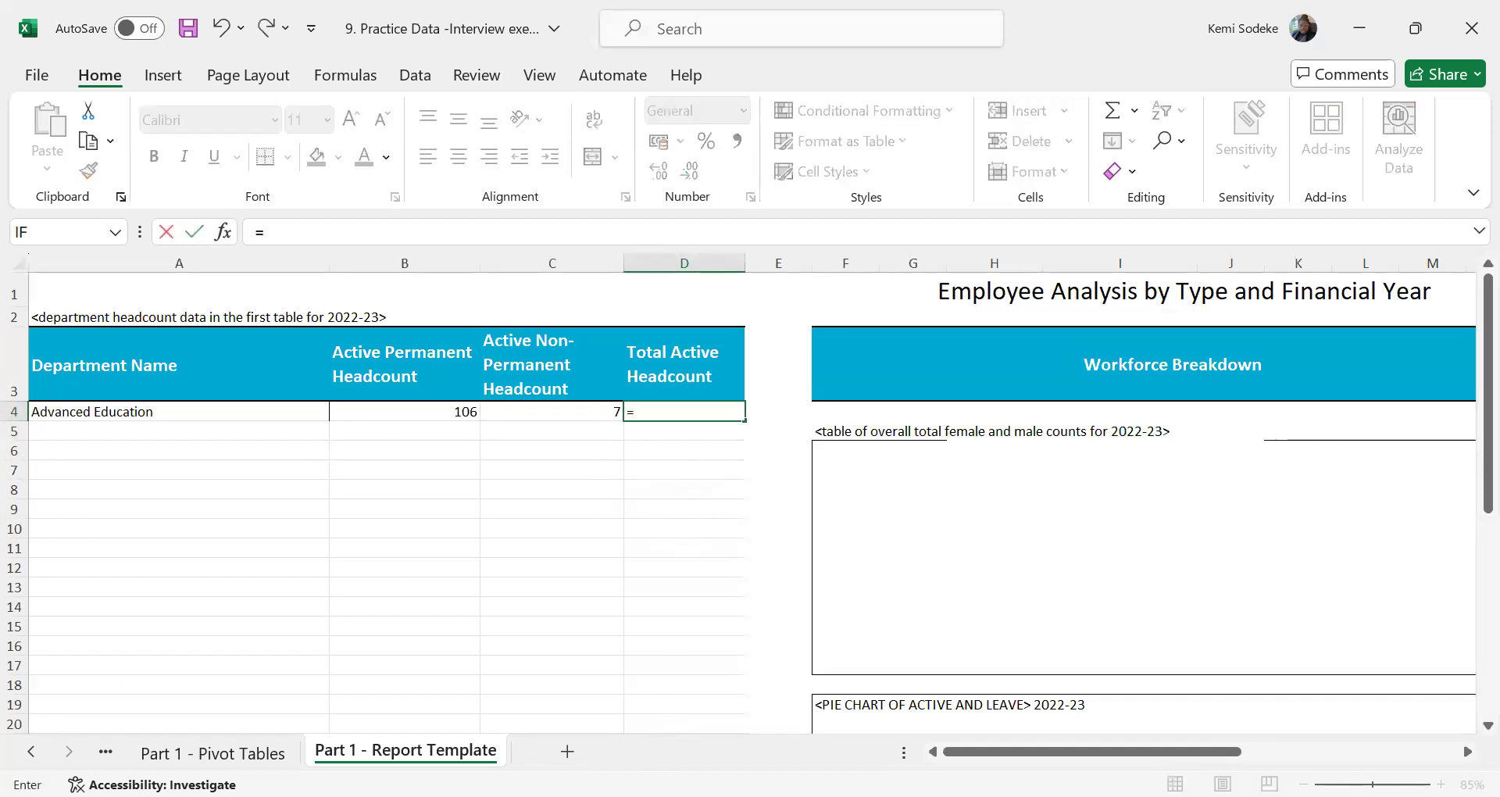
{"action": "left_click", "coordinate": [266, 755]}
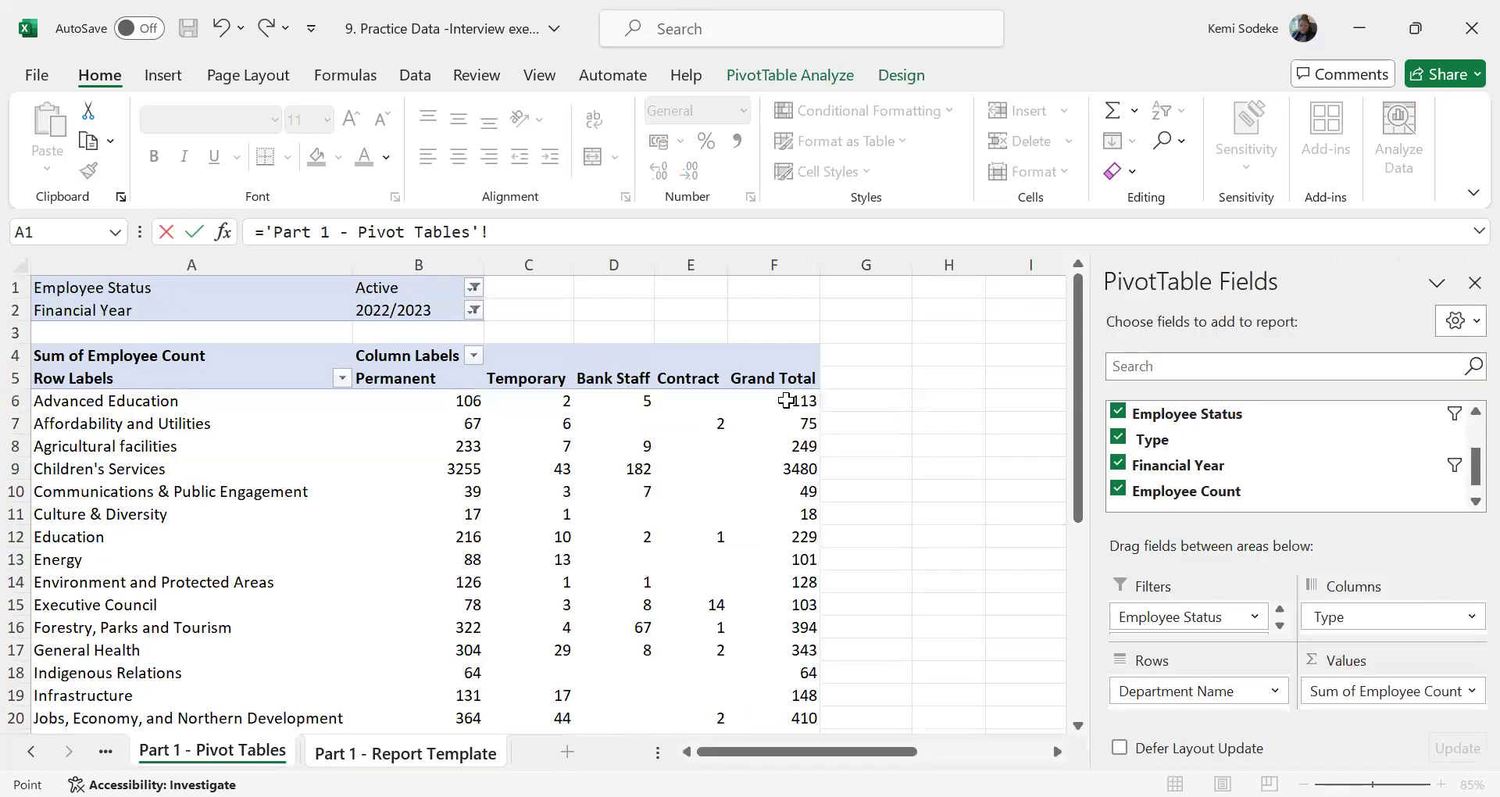
{"action": "left_click", "coordinate": [778, 401]}
{"action": "key", "text": "Return"}
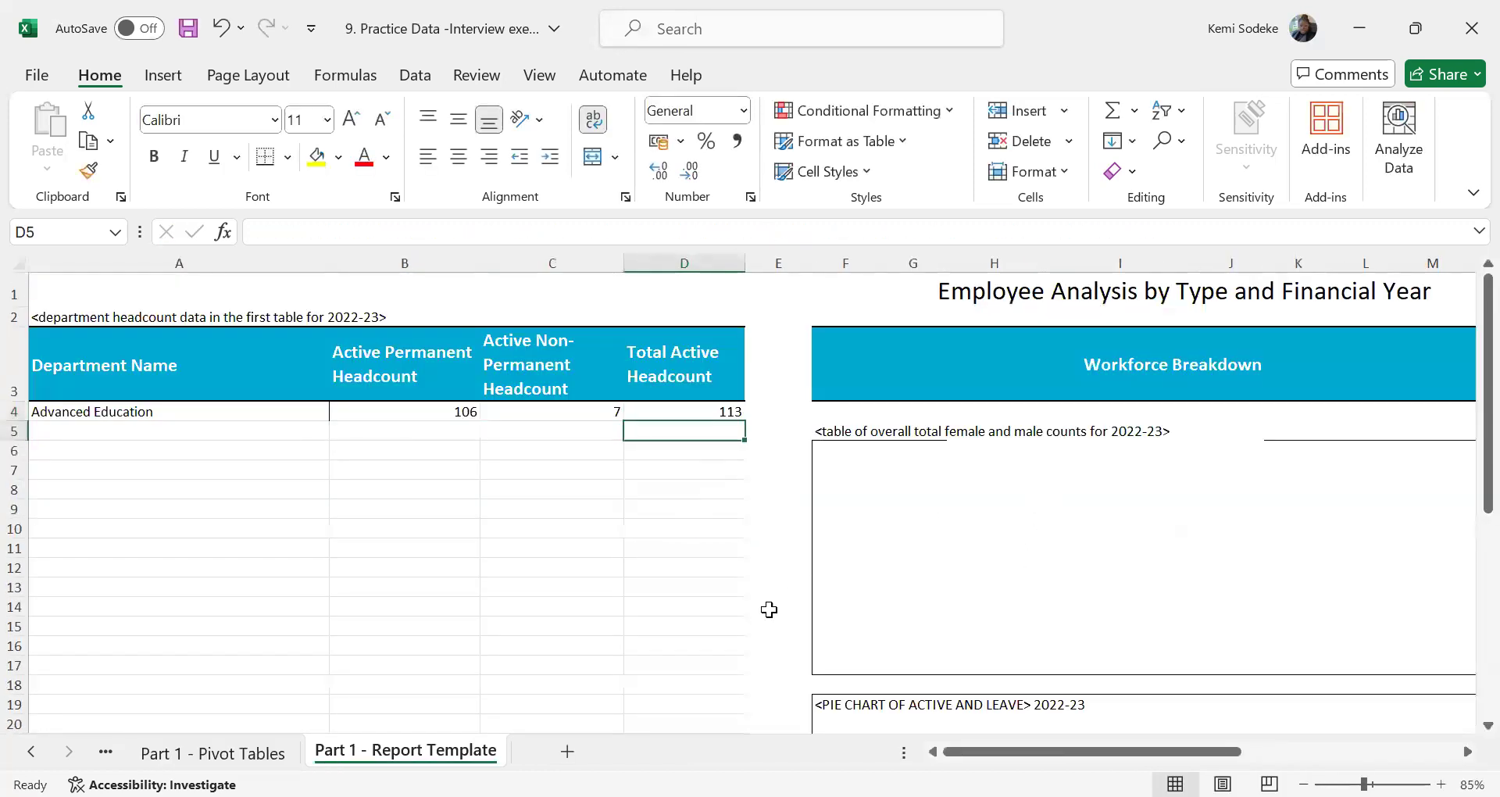
Fill the Advanced Education formulas in A4:D4 down through row 7 of the report template
{"action": "left_click_drag", "start_coordinate": [144, 412], "coordinate": [743, 478]}
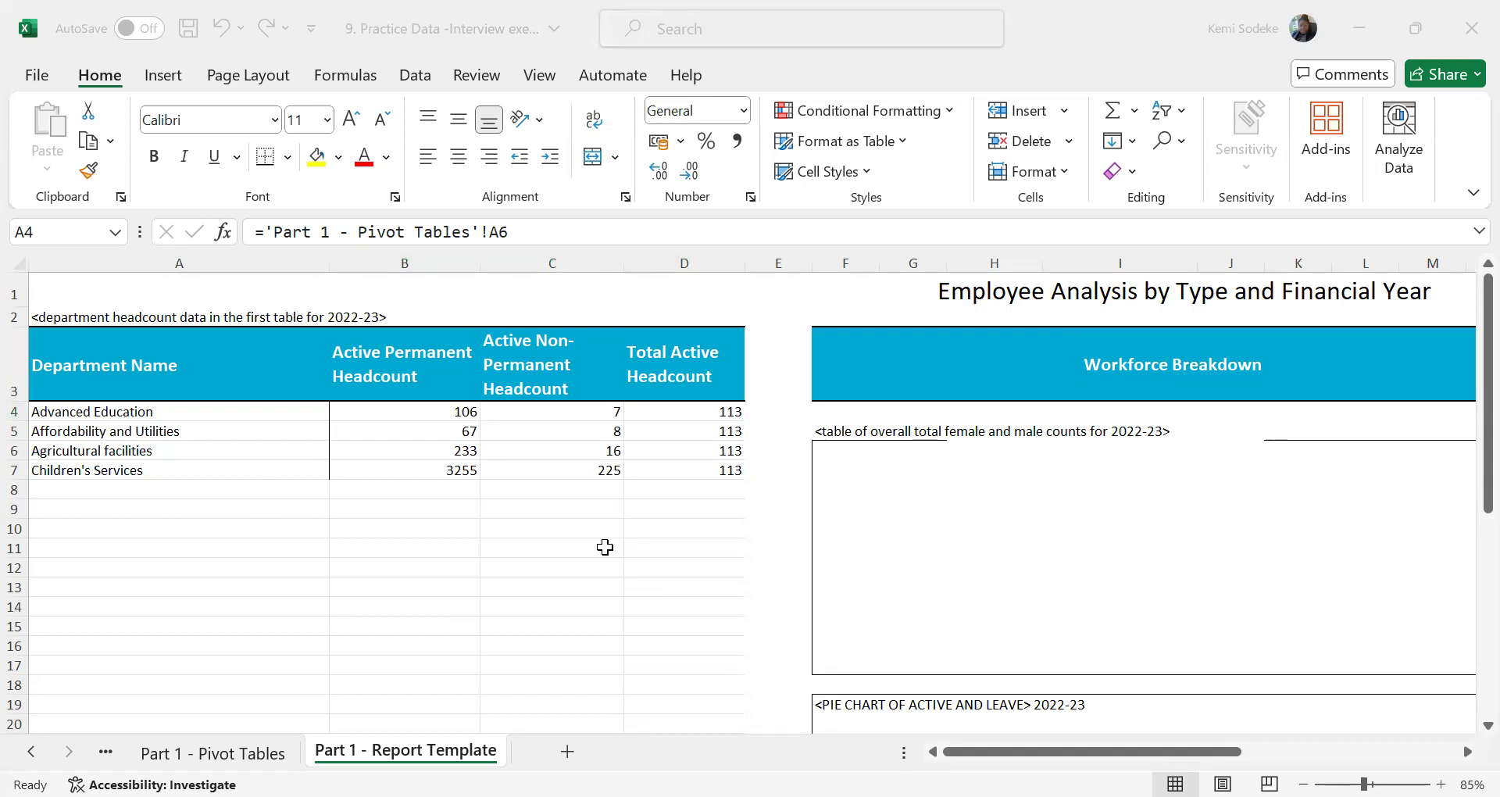
{"action": "left_click", "coordinate": [507, 448]}
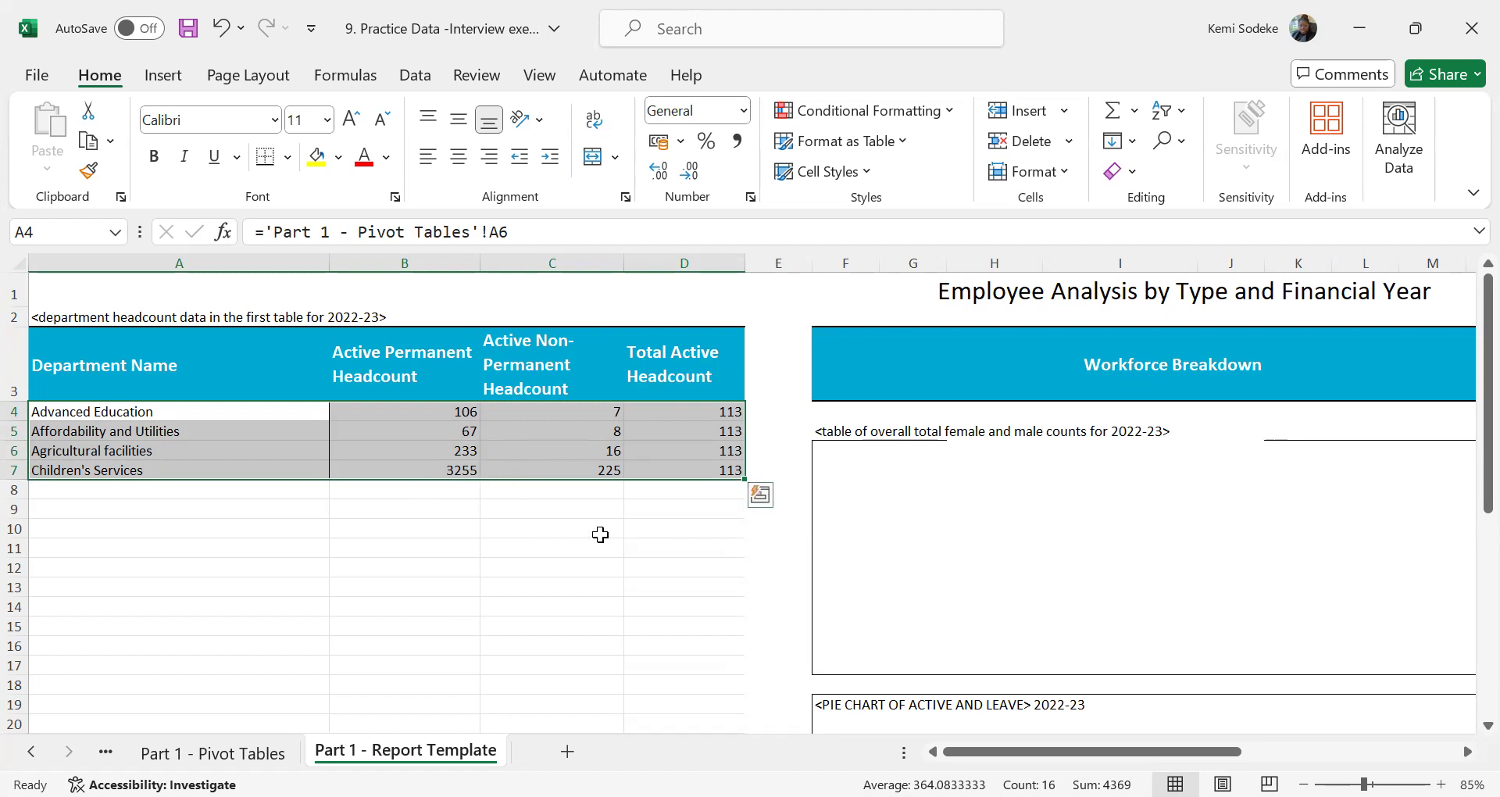
{"action": "left_click", "coordinate": [406, 486]}
Compare the formulas in the permanent, non-permanent and total headcount columns of rows 4 to 7, finishing on cell D4
{"action": "left_click", "coordinate": [426, 408]}
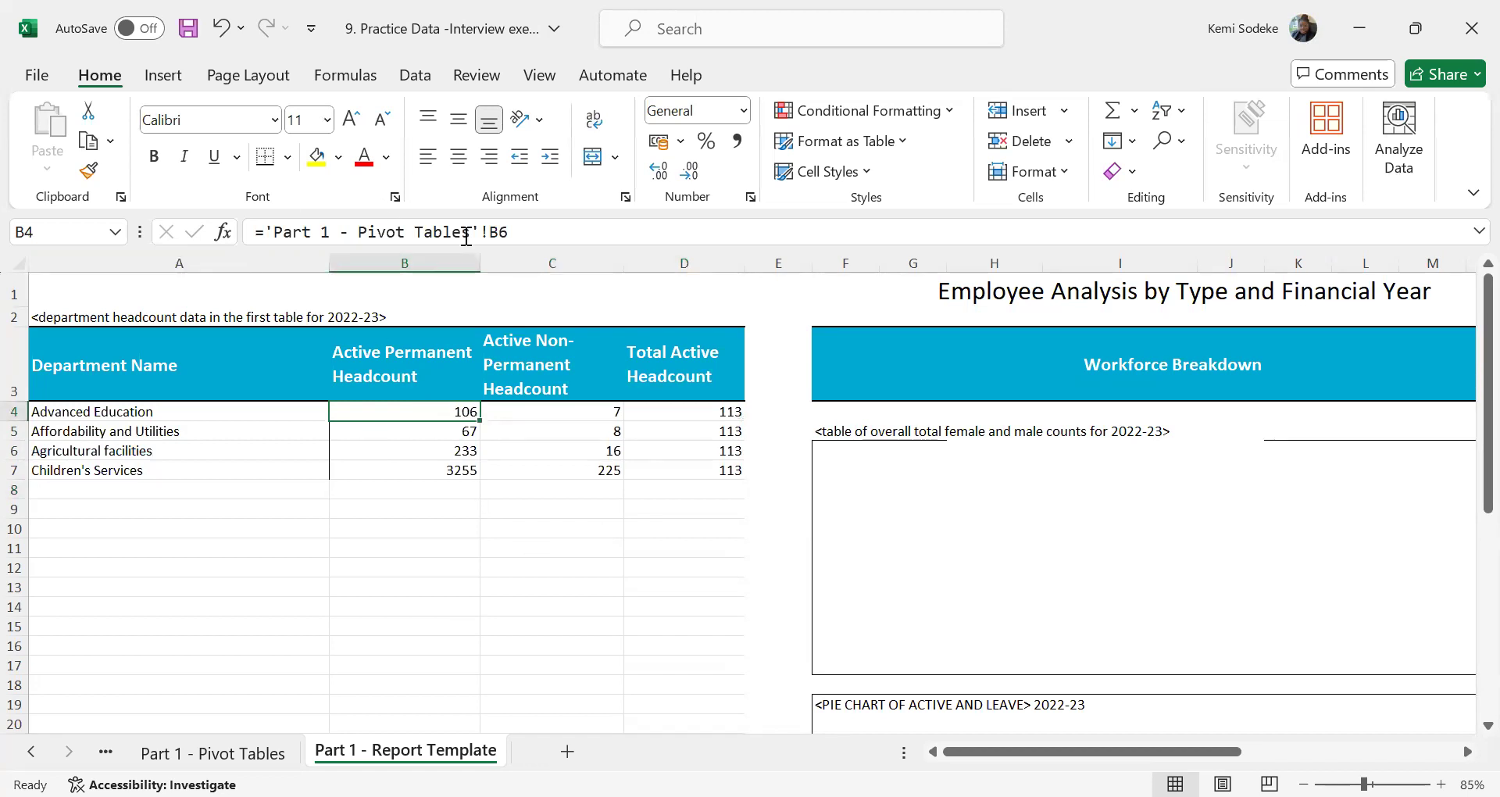
{"action": "left_click", "coordinate": [439, 430]}
{"action": "left_click", "coordinate": [442, 450]}
{"action": "left_click", "coordinate": [448, 470]}
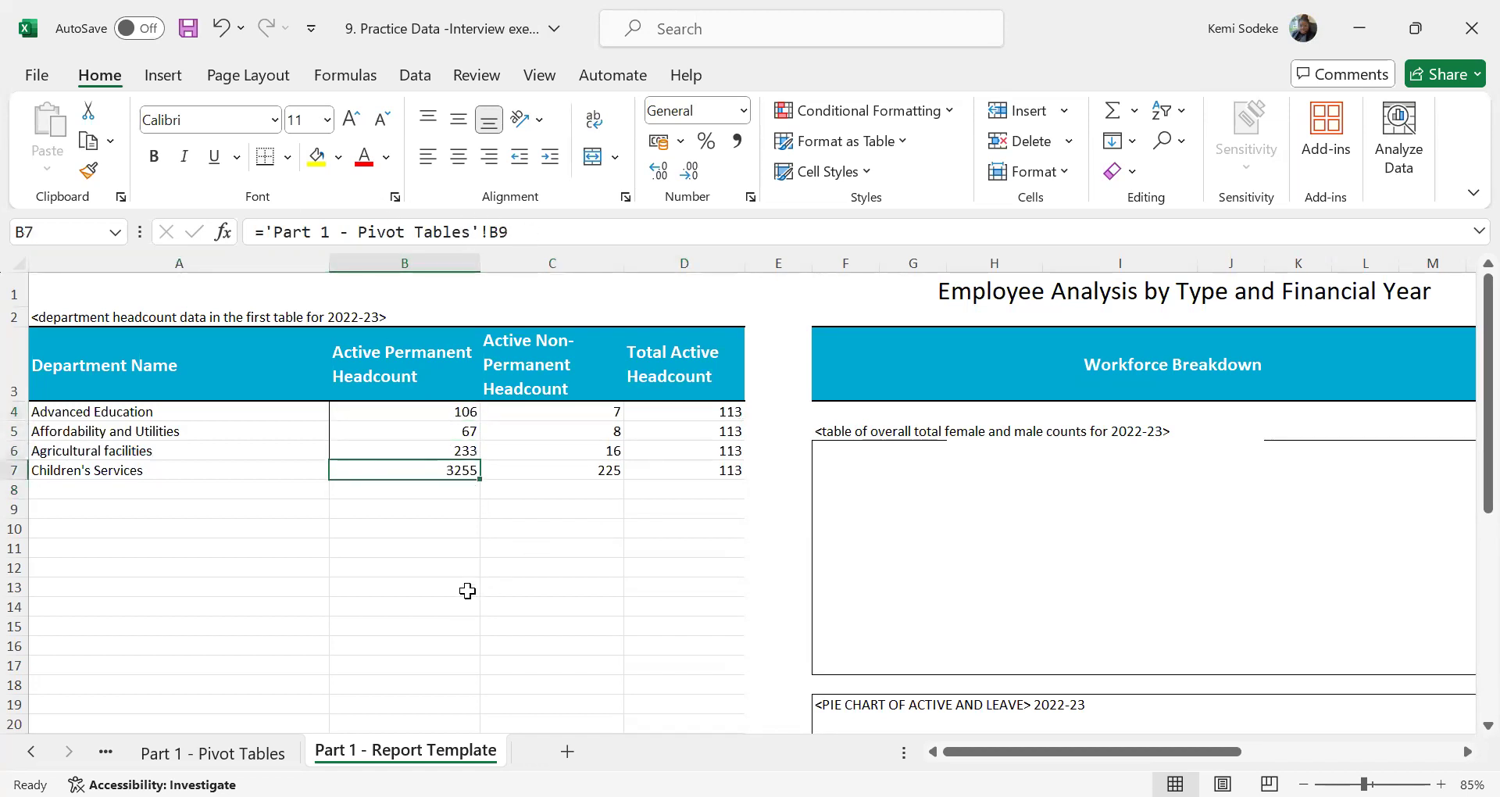
{"action": "left_click_drag", "start_coordinate": [121, 472], "coordinate": [692, 473]}
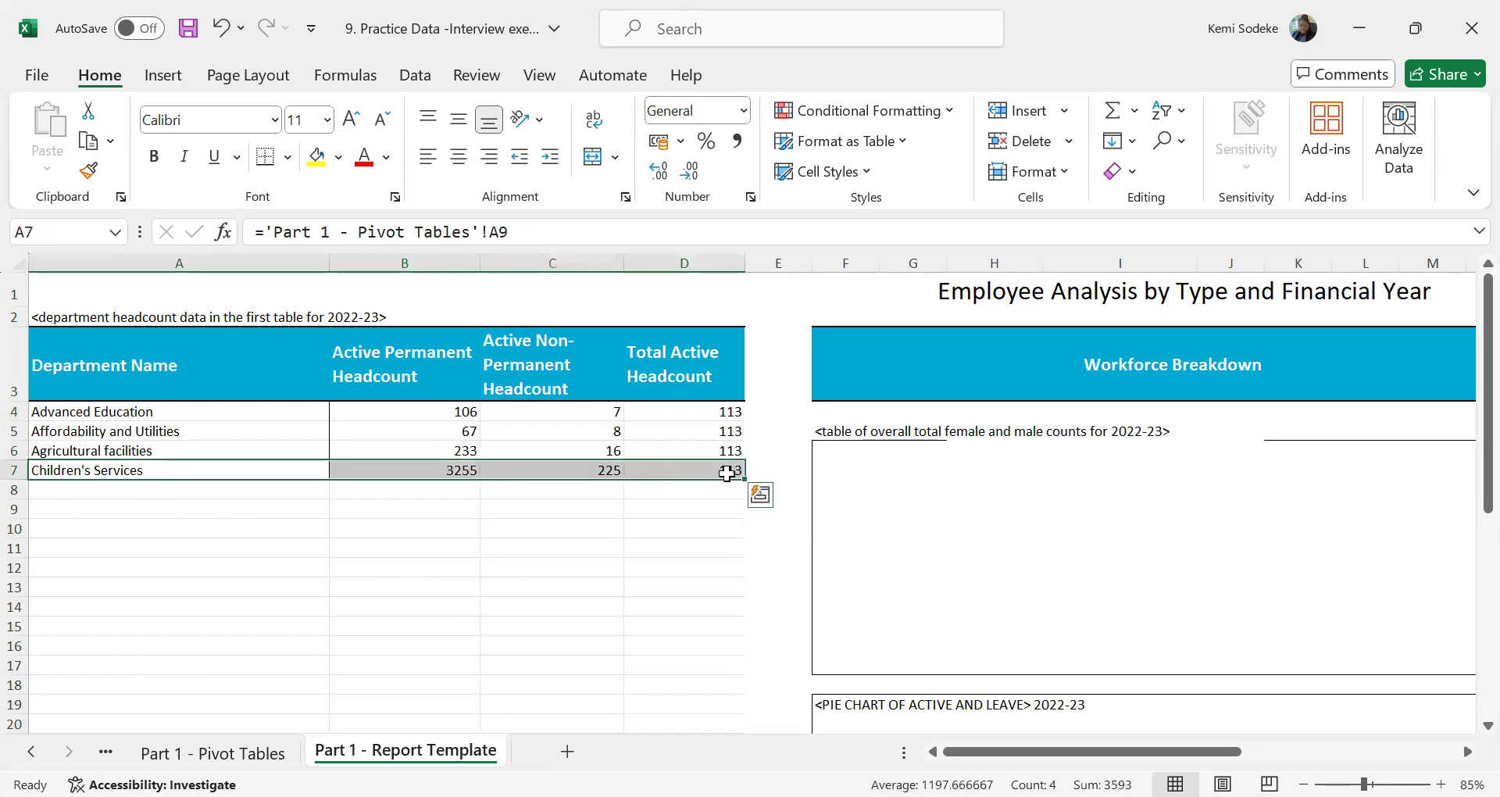
{"action": "left_click", "coordinate": [707, 412]}
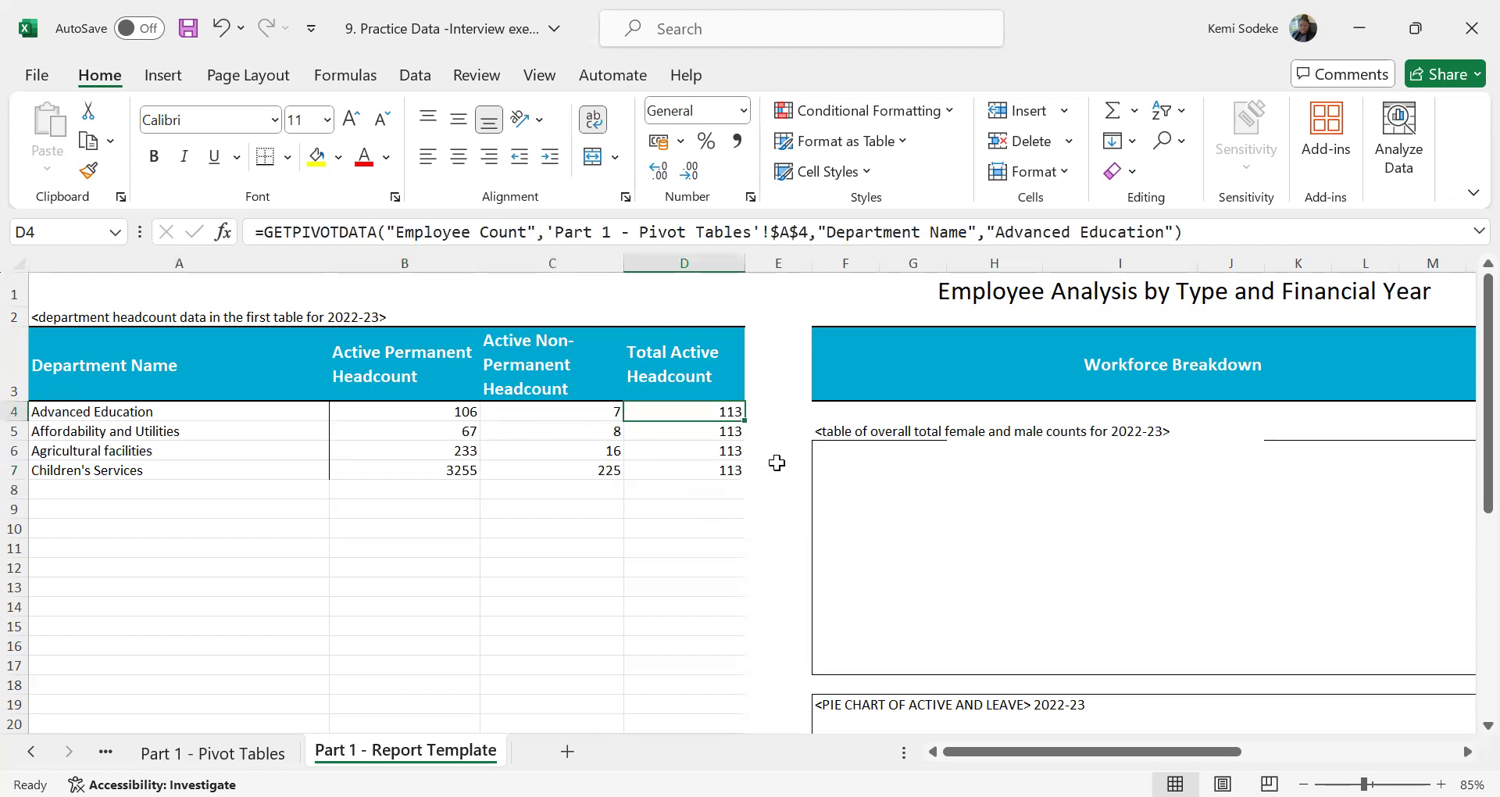
{"action": "left_click", "coordinate": [449, 415]}
{"action": "left_click", "coordinate": [598, 411]}
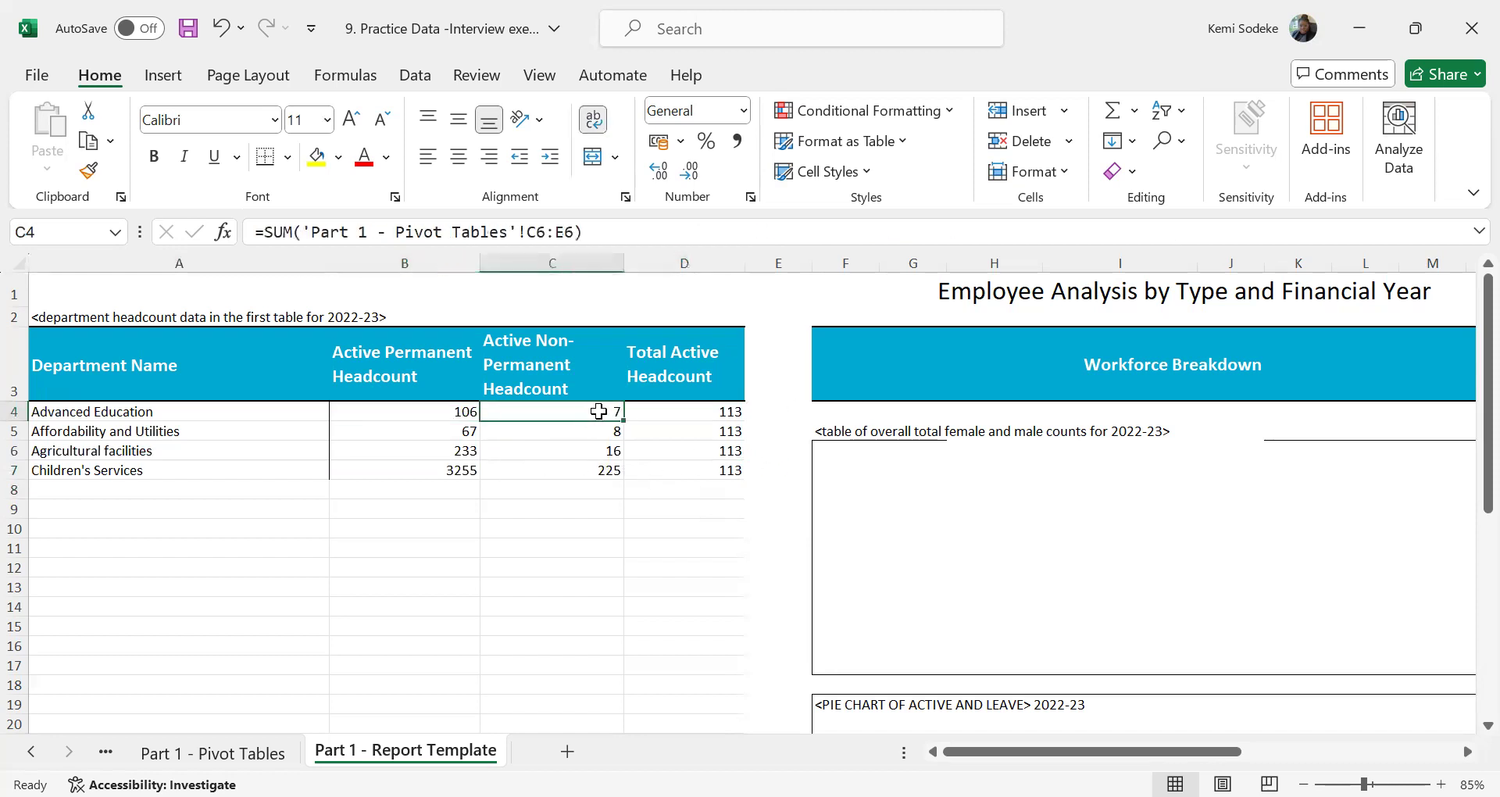
{"action": "left_click", "coordinate": [467, 413]}
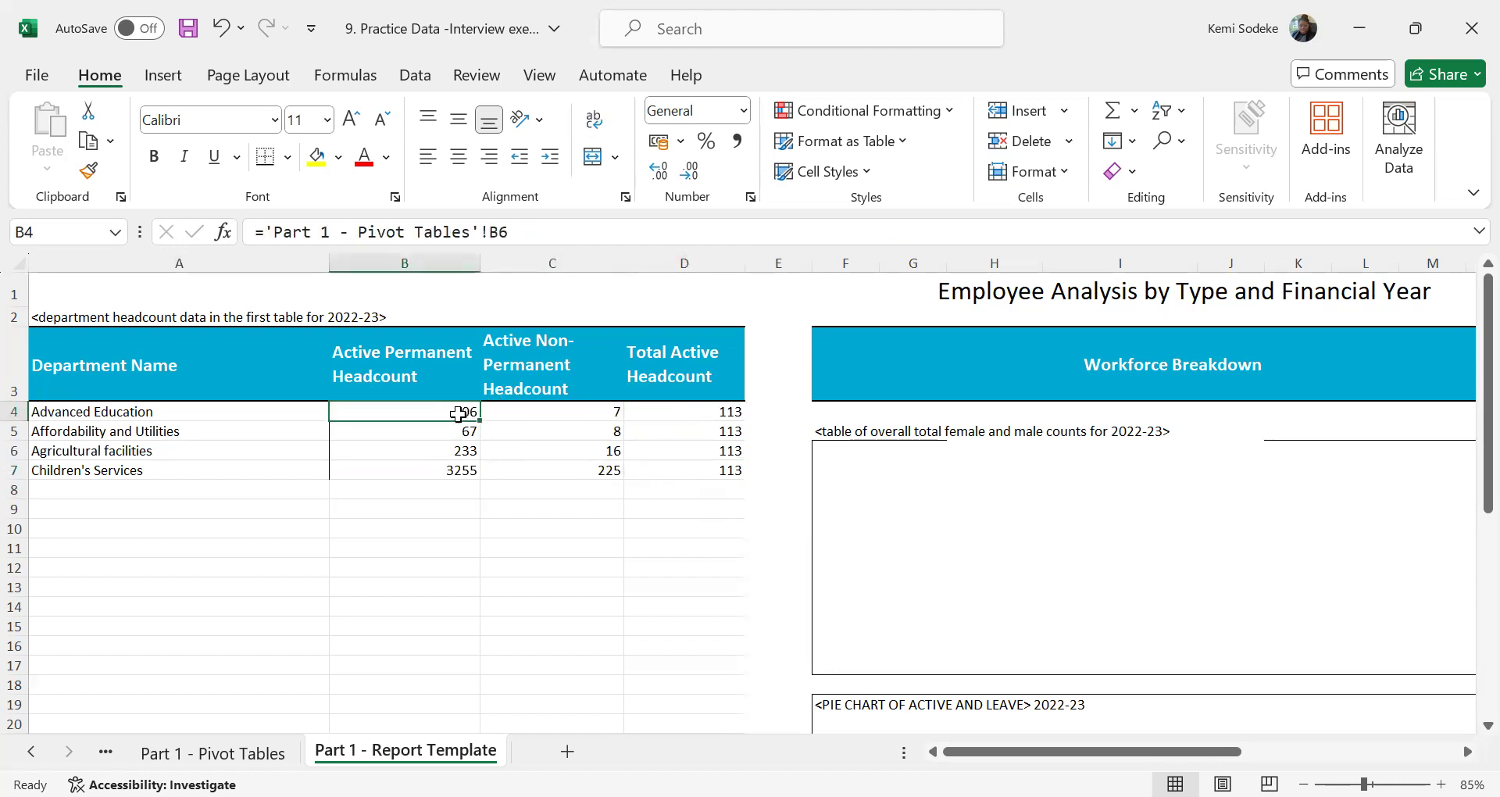
{"action": "left_click", "coordinate": [722, 410]}
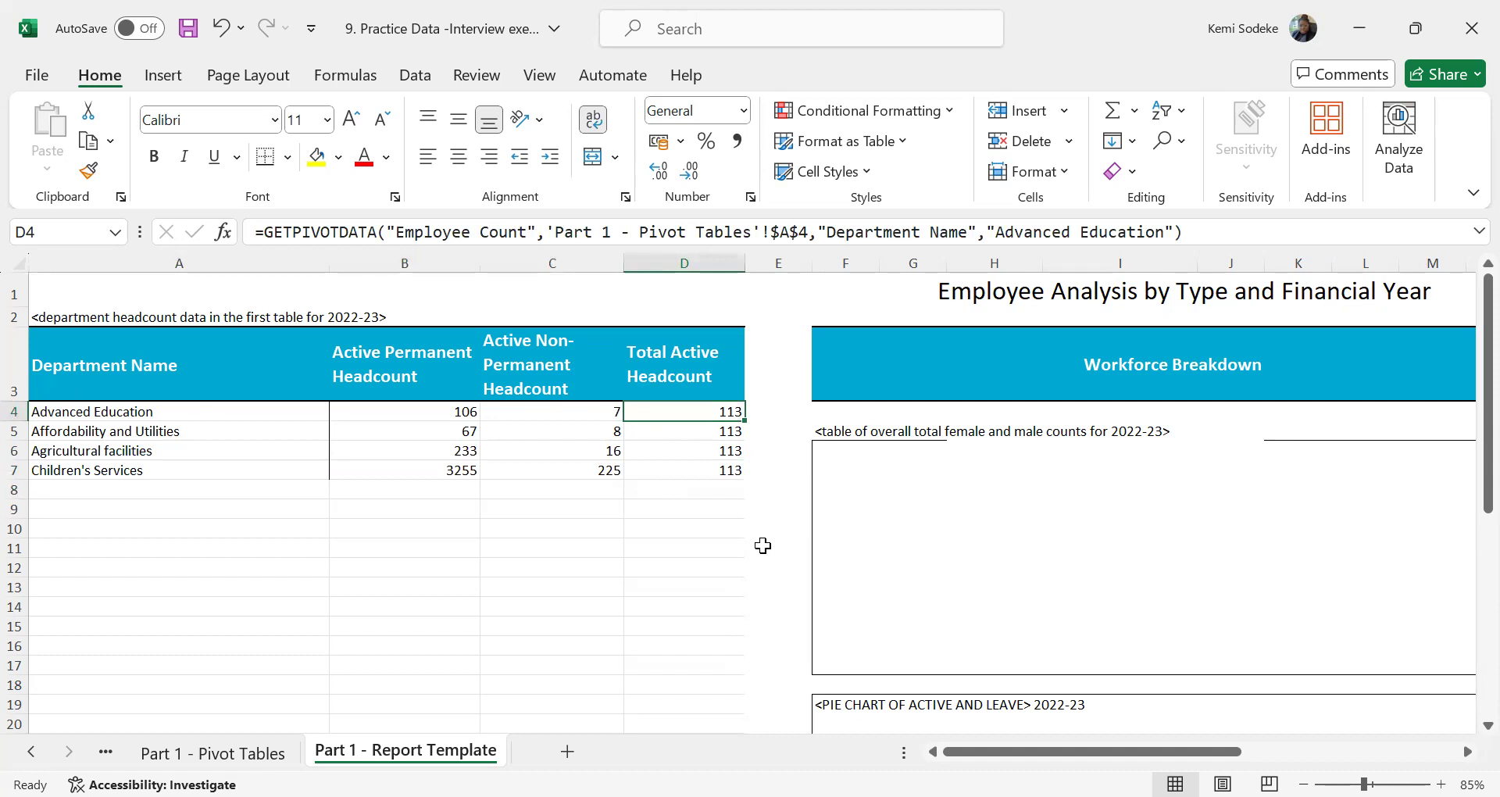
{"action": "left_click", "coordinate": [708, 431]}
{"action": "left_click", "coordinate": [709, 450]}
{"action": "left_click", "coordinate": [706, 408]}
{"action": "type", "text": "="}
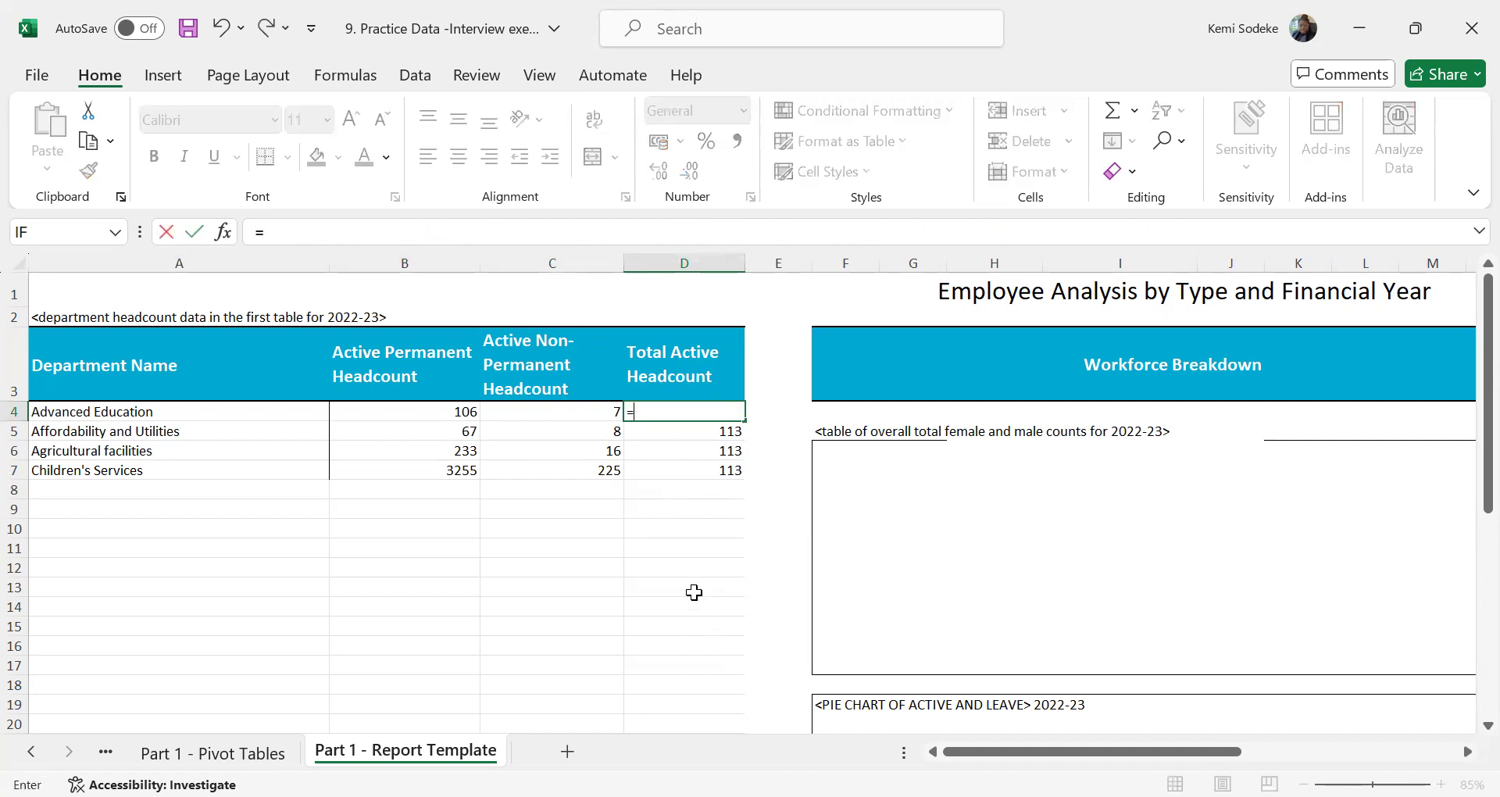
{"action": "left_click", "coordinate": [258, 753]}
{"action": "left_click", "coordinate": [794, 401]}
{"action": "left_click", "coordinate": [794, 402], "text": "ctrl"}
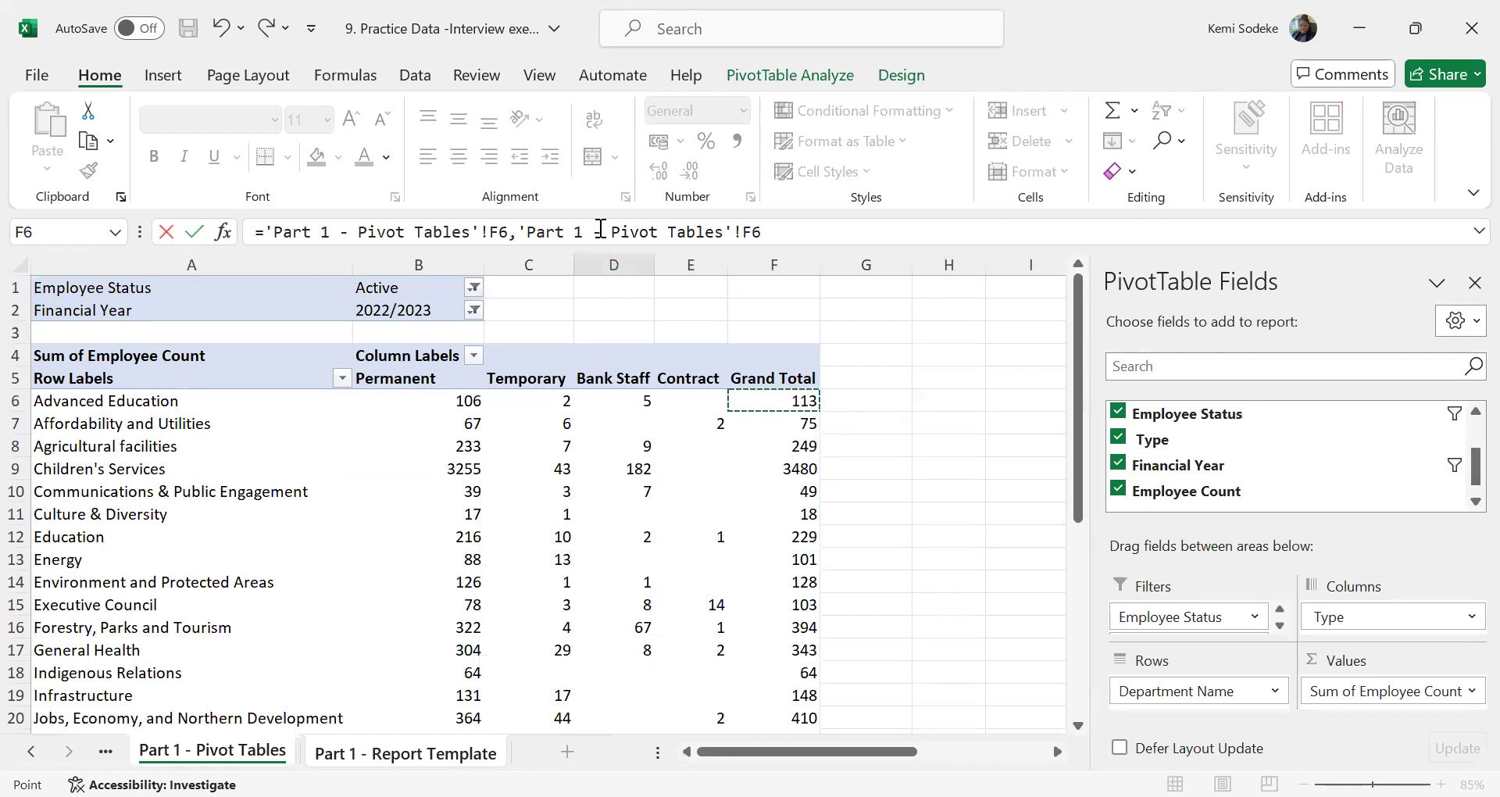
{"action": "left_click_drag", "start_coordinate": [268, 226], "coordinate": [790, 232]}
{"action": "key", "text": "BackSpace"}
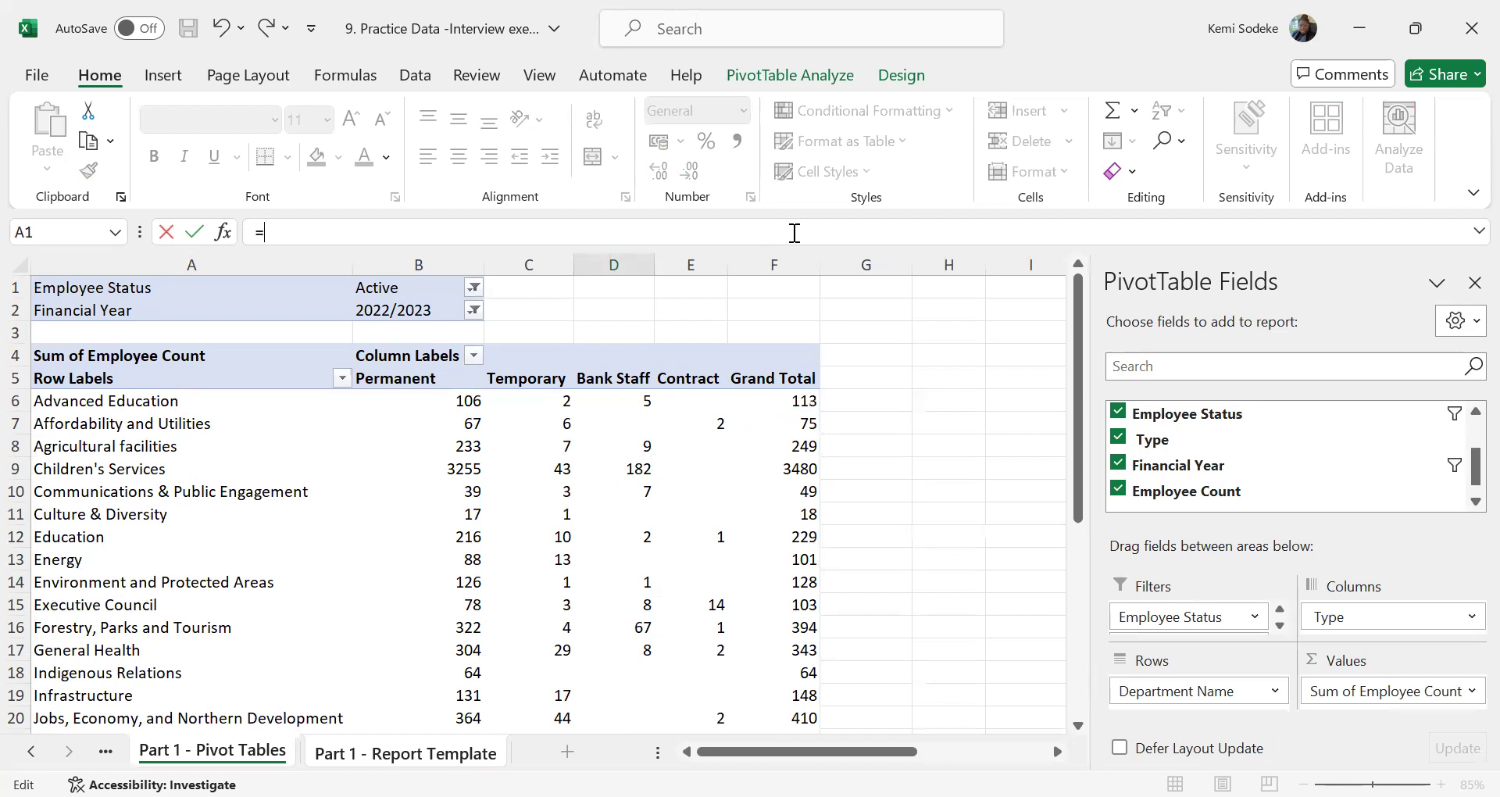
{"action": "left_click", "coordinate": [881, 401]}
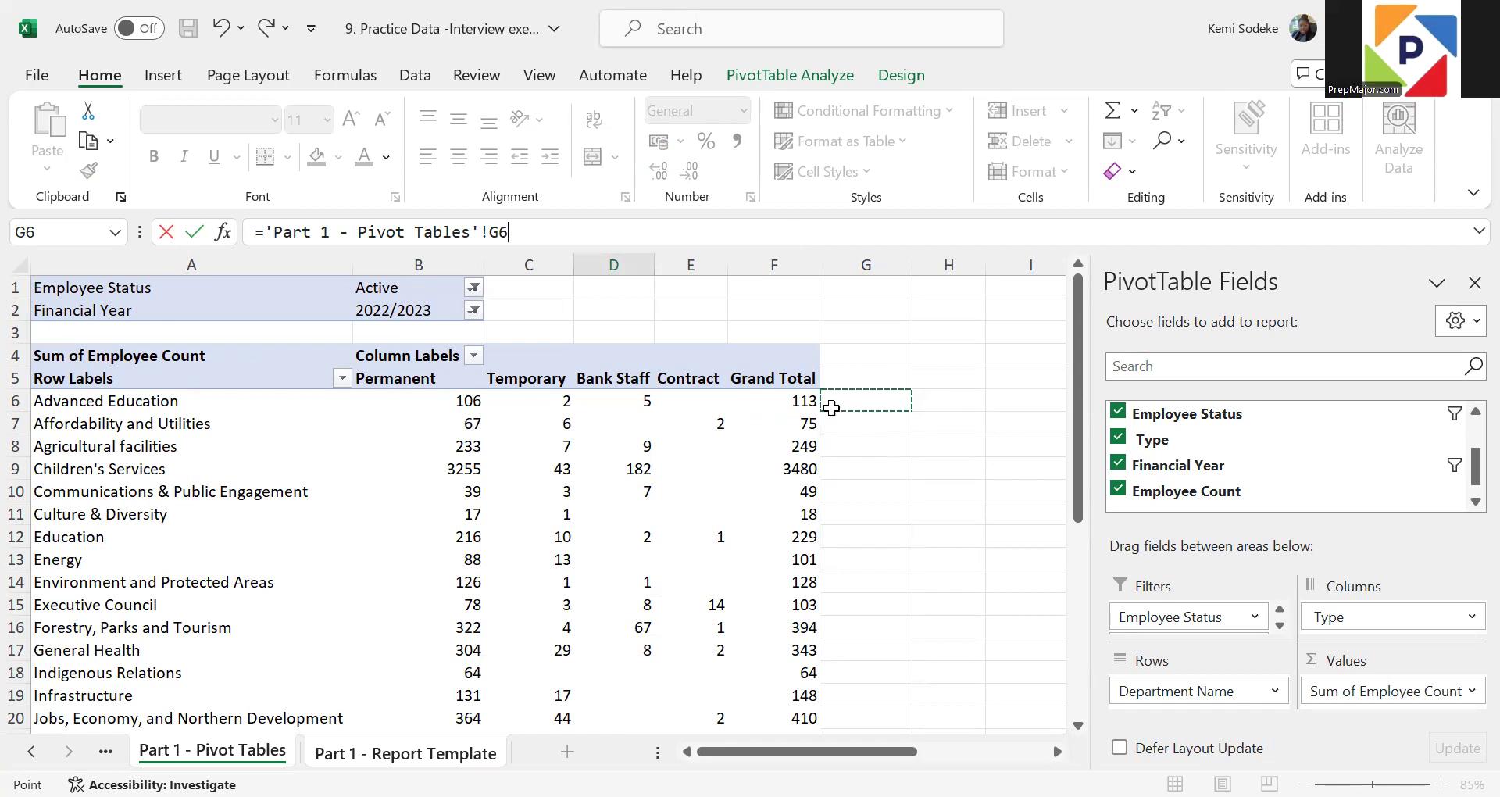
{"action": "left_click_drag", "start_coordinate": [821, 405], "coordinate": [809, 404]}
{"action": "left_click_drag", "start_coordinate": [538, 233], "coordinate": [514, 229]}
{"action": "key", "text": "BackSpace"}
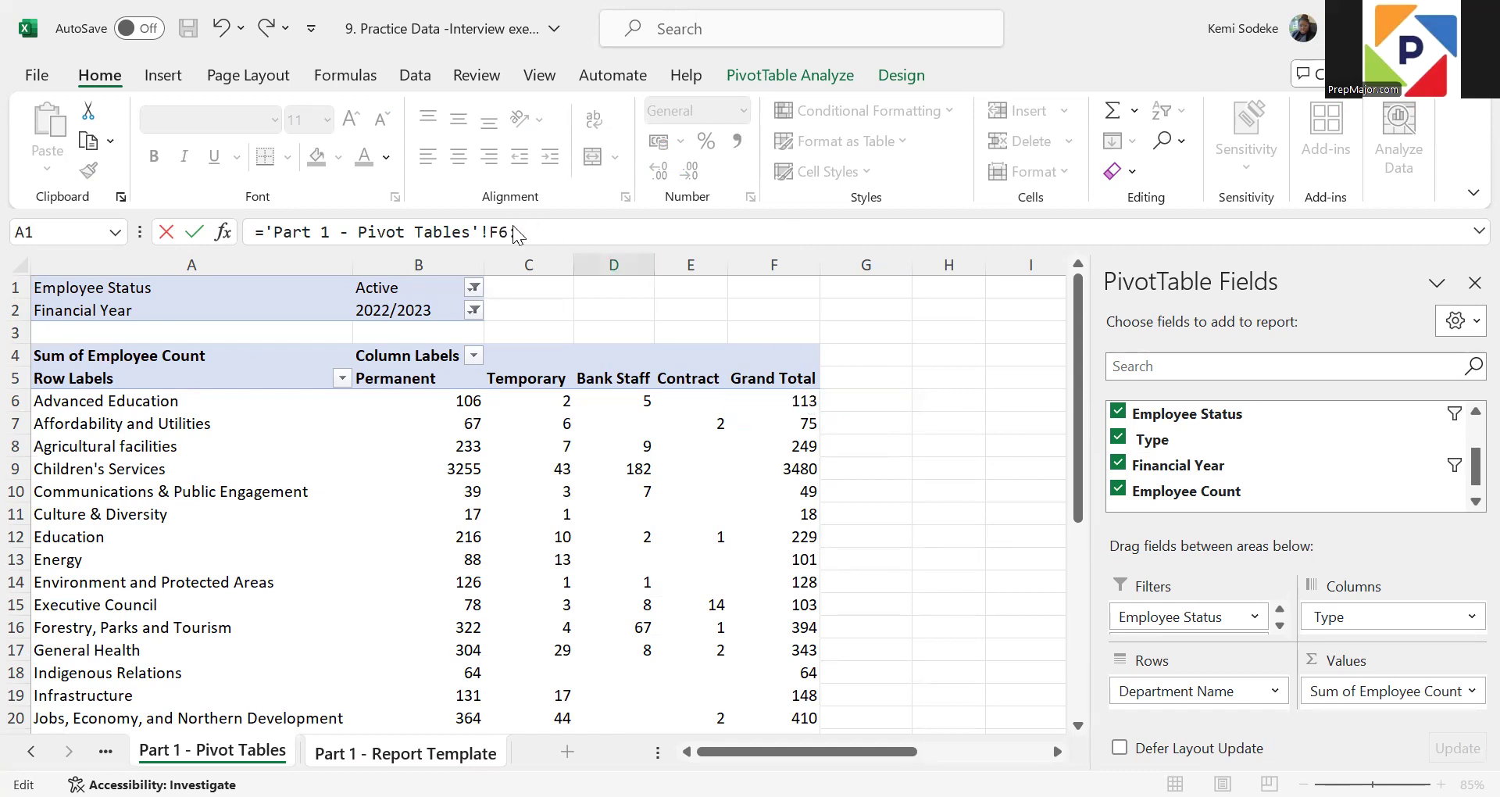
{"action": "left_click", "coordinate": [757, 491]}
{"action": "left_click", "coordinate": [636, 603]}
{"action": "key", "text": "Escape"}
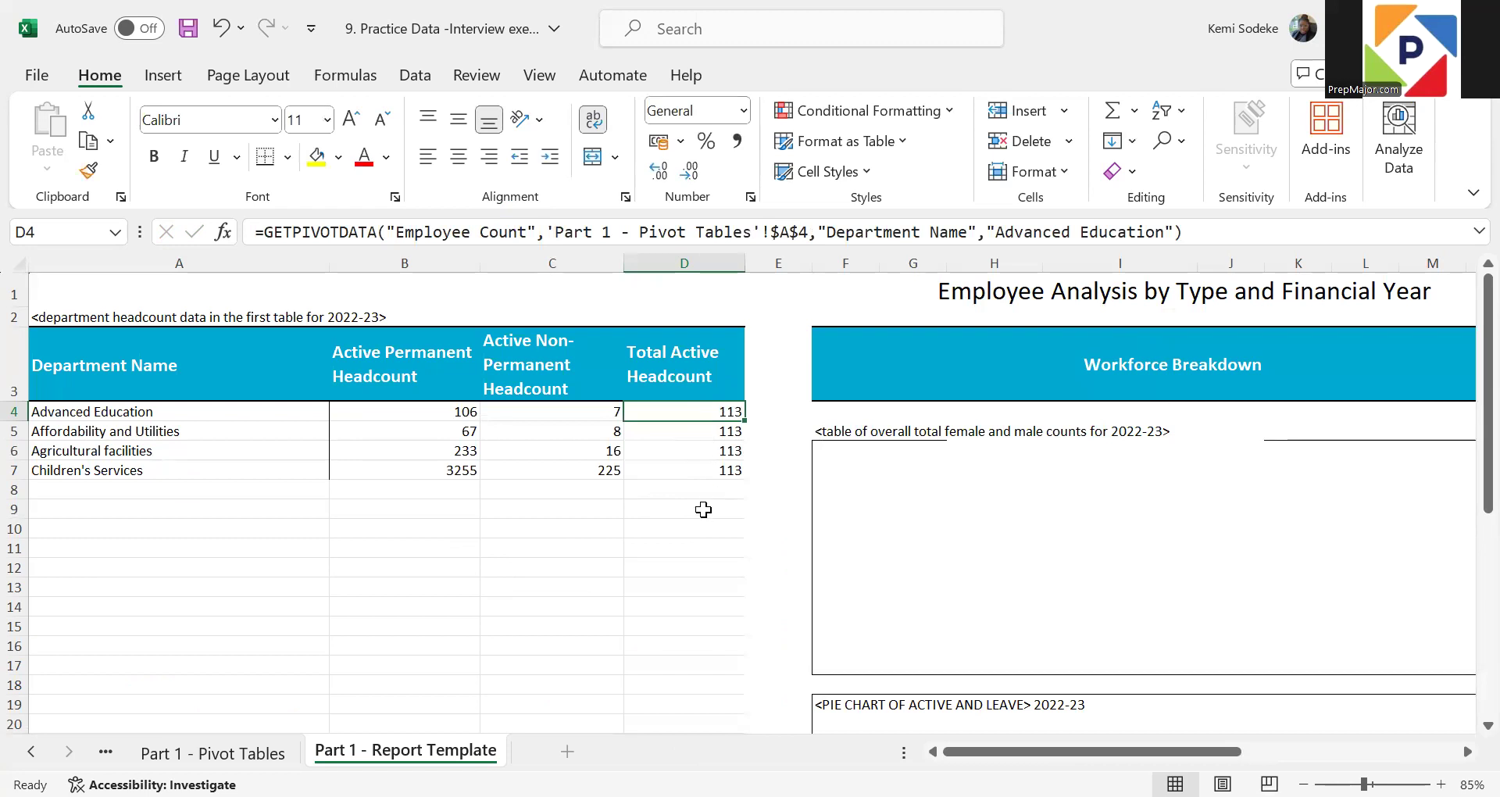
Re-enter the formula in D4 as a reference to Advanced Education's Grand Total, cell F6 of the pivot table
{"action": "type", "text": "="}
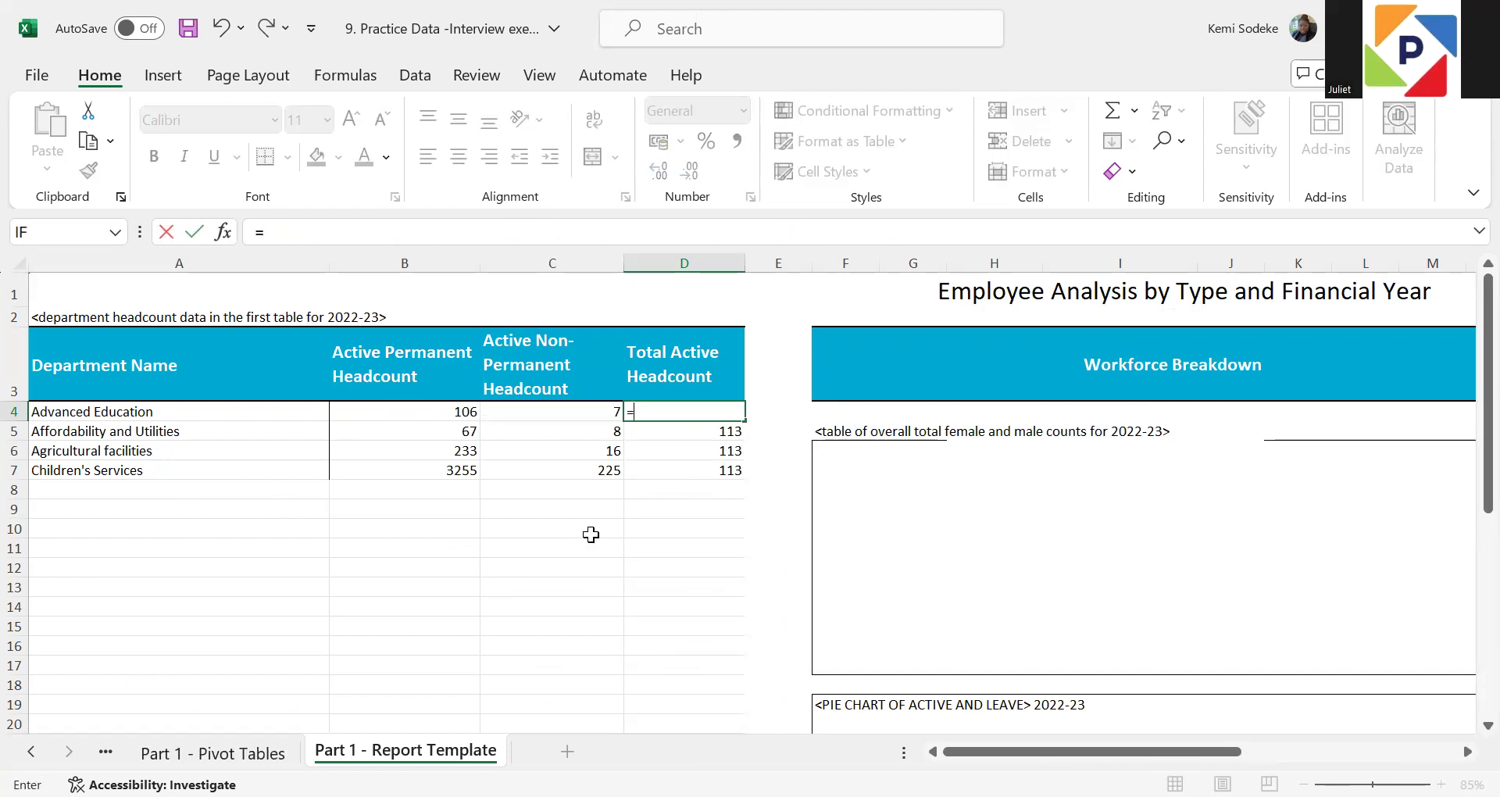
{"action": "left_click", "coordinate": [261, 750]}
{"action": "left_click", "coordinate": [796, 414]}
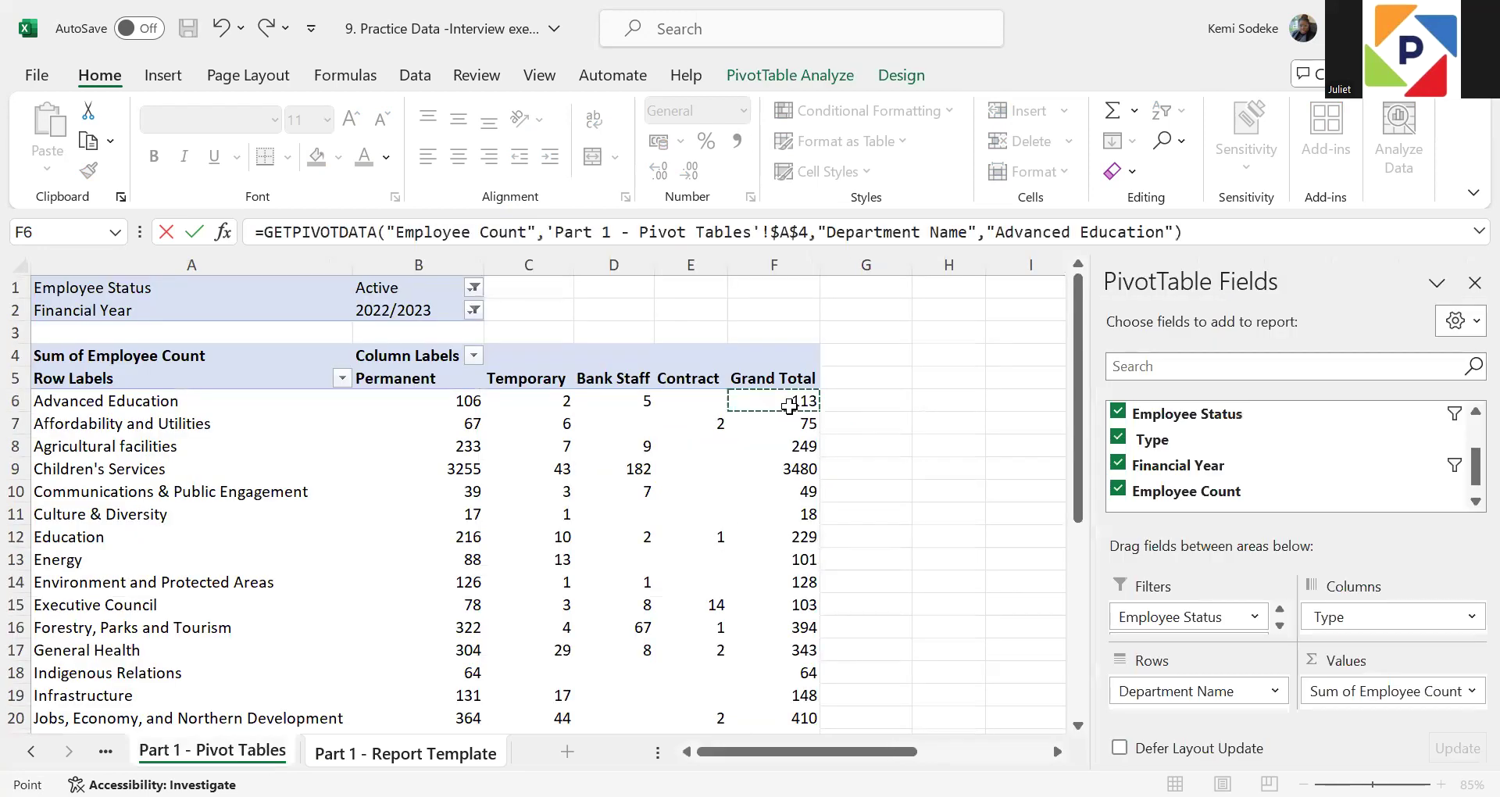
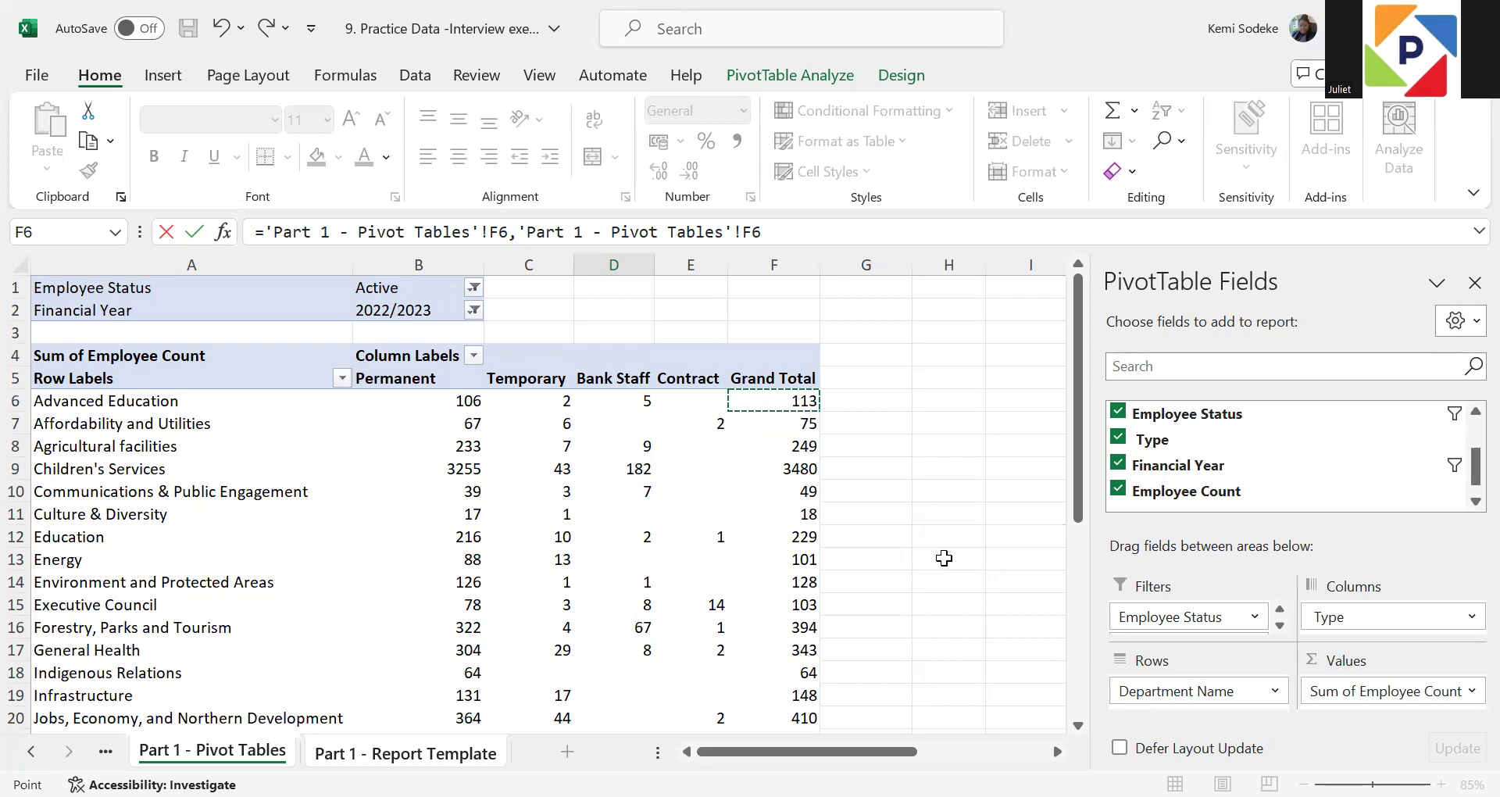
Replace the Total Active Headcount formula in D4 of the report template with a SUM of B4:C4
{"action": "key", "text": "Escape"}
{"action": "left_click", "coordinate": [740, 591]}
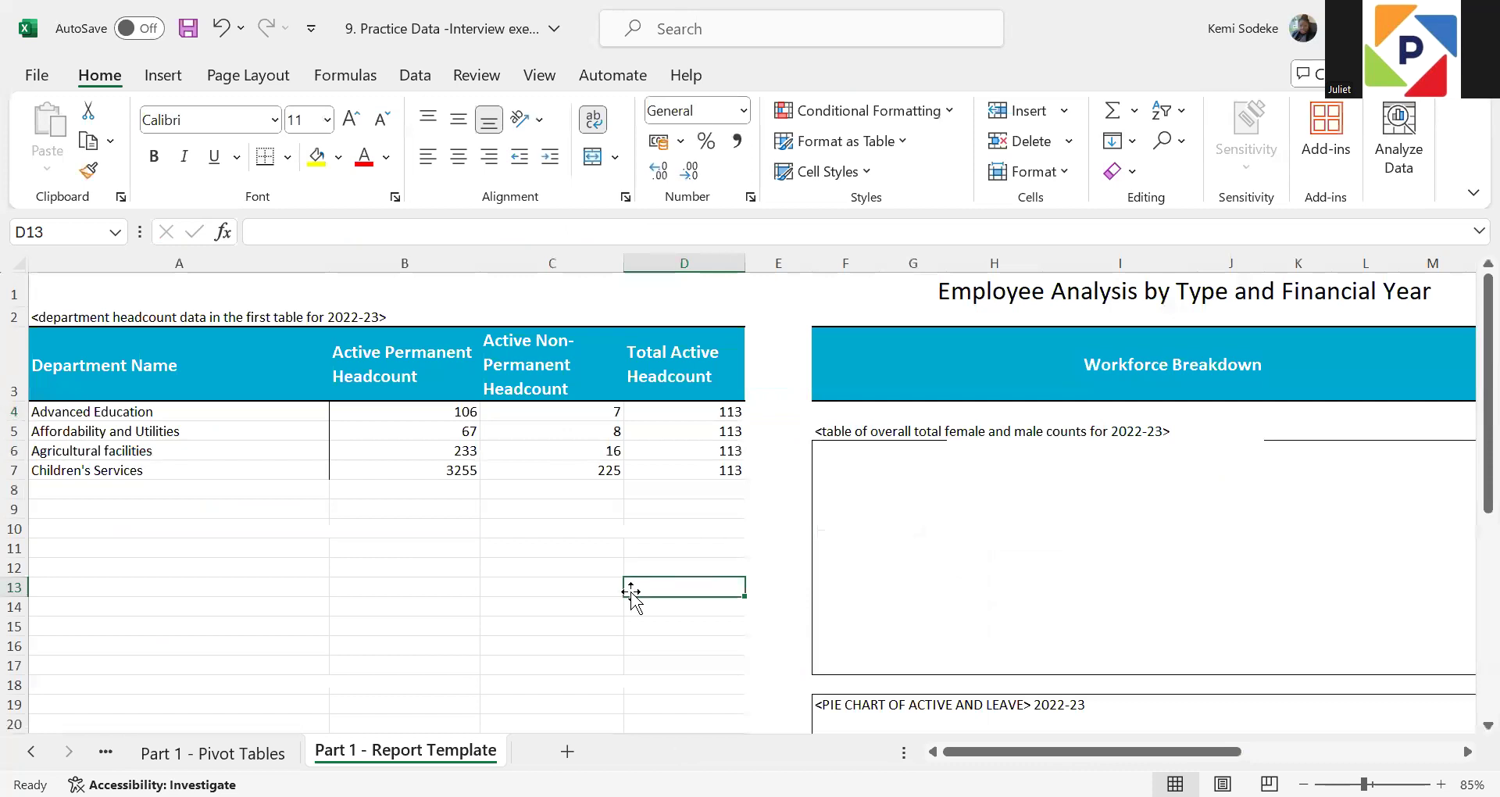
{"action": "left_click", "coordinate": [724, 414]}
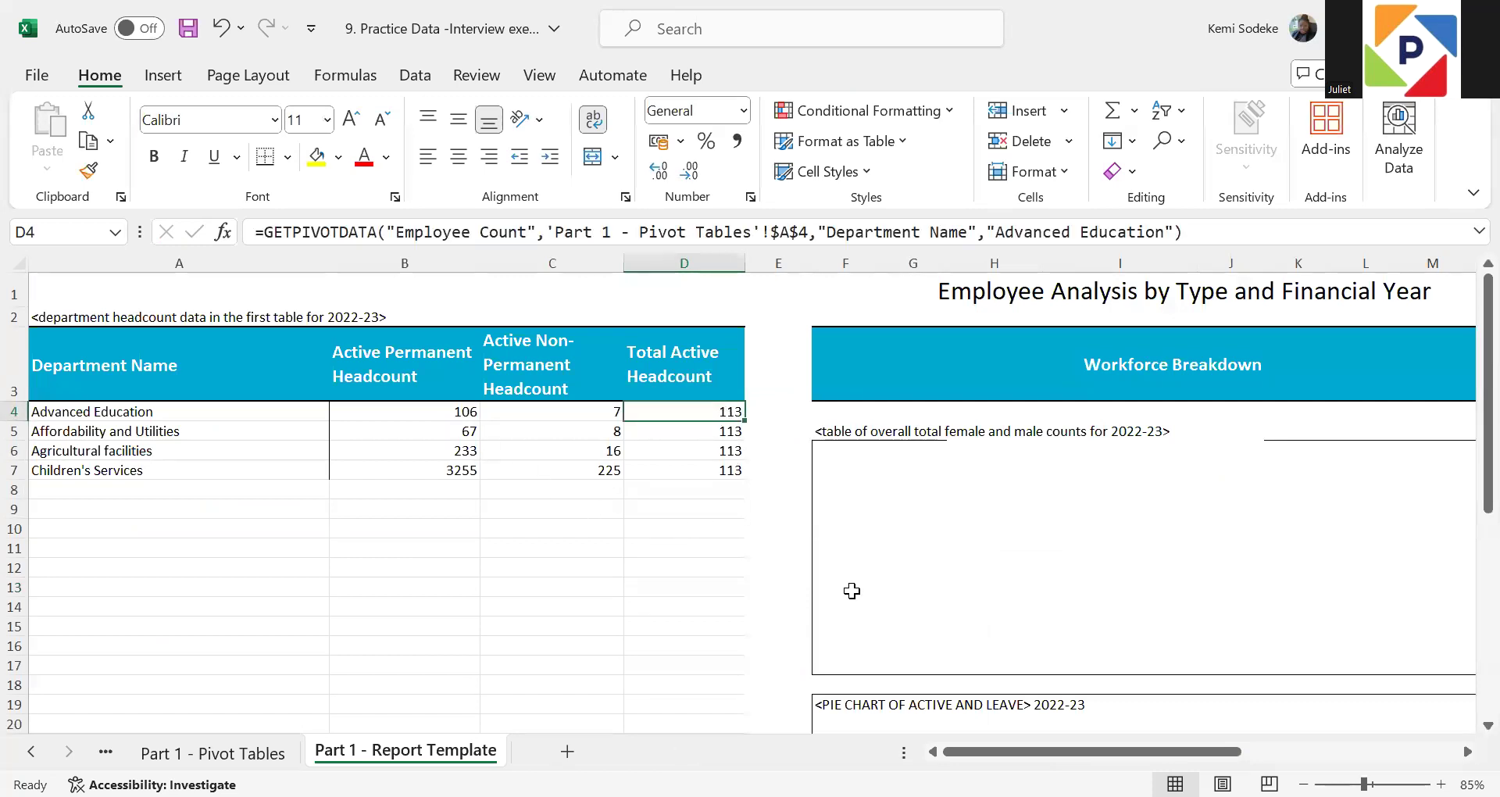
{"action": "type", "text": "="}
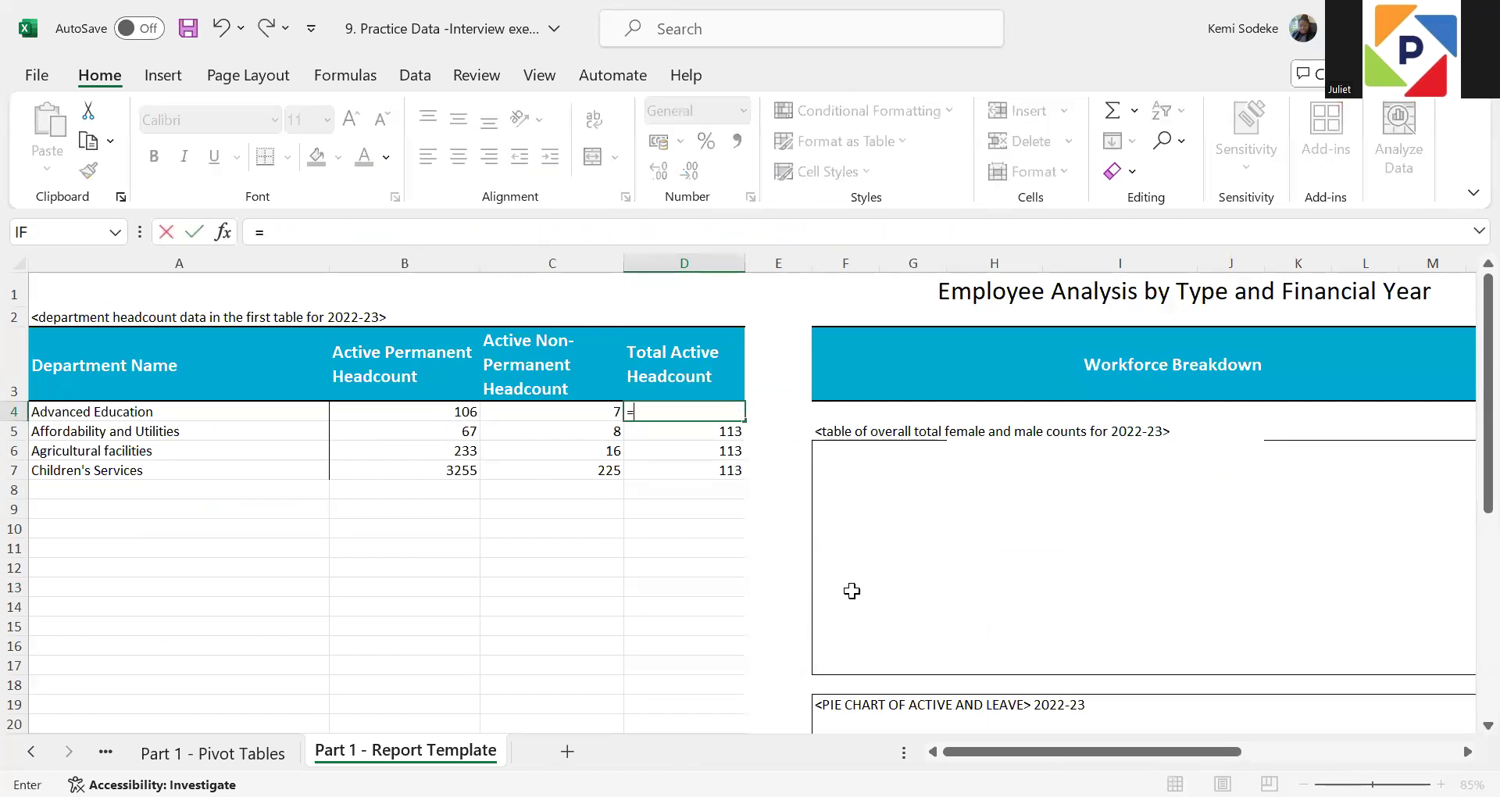
{"action": "type", "text": "sum("}
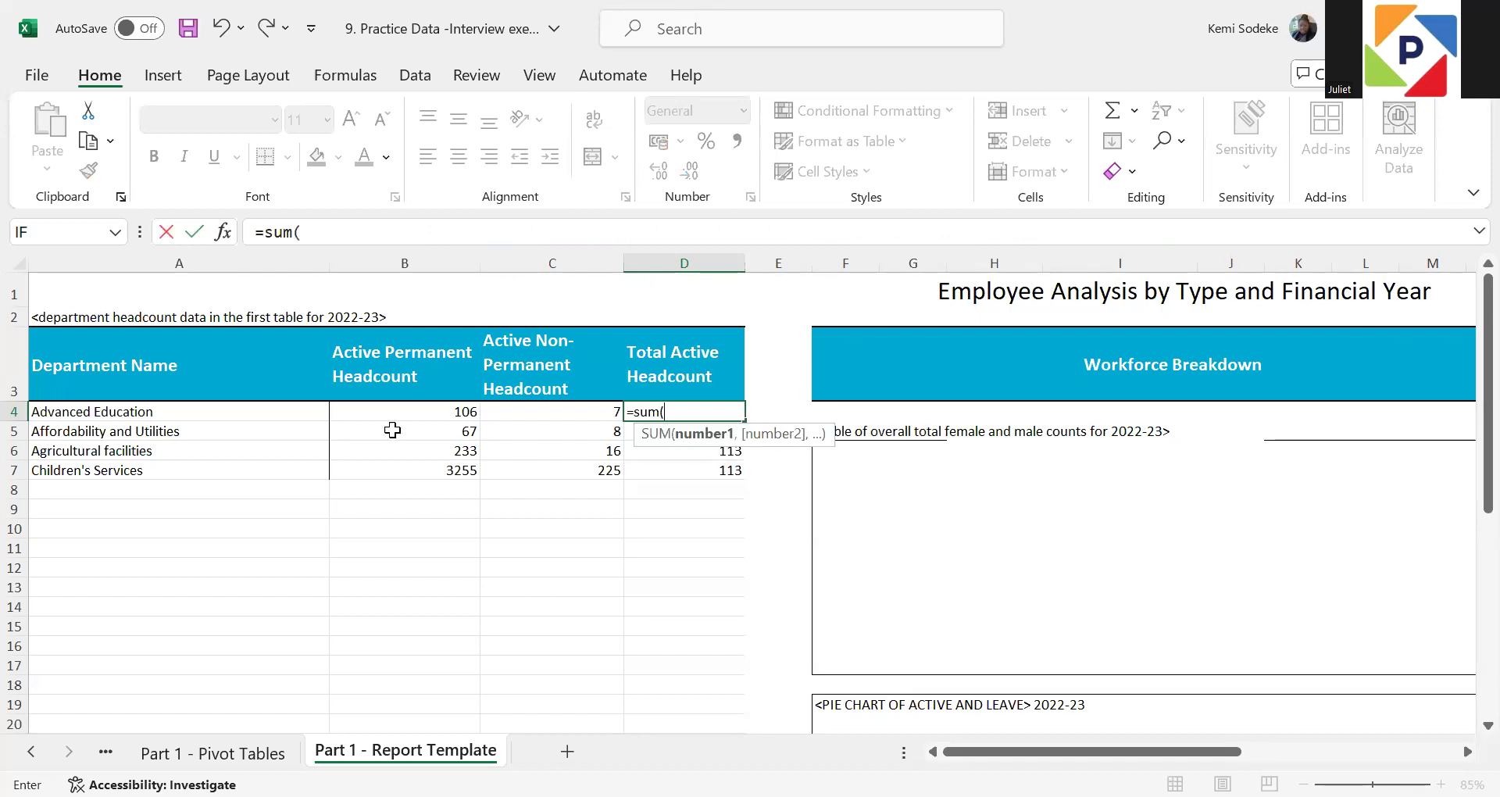
{"action": "left_click", "coordinate": [466, 411]}
{"action": "left_click", "coordinate": [573, 411], "text": "shift"}
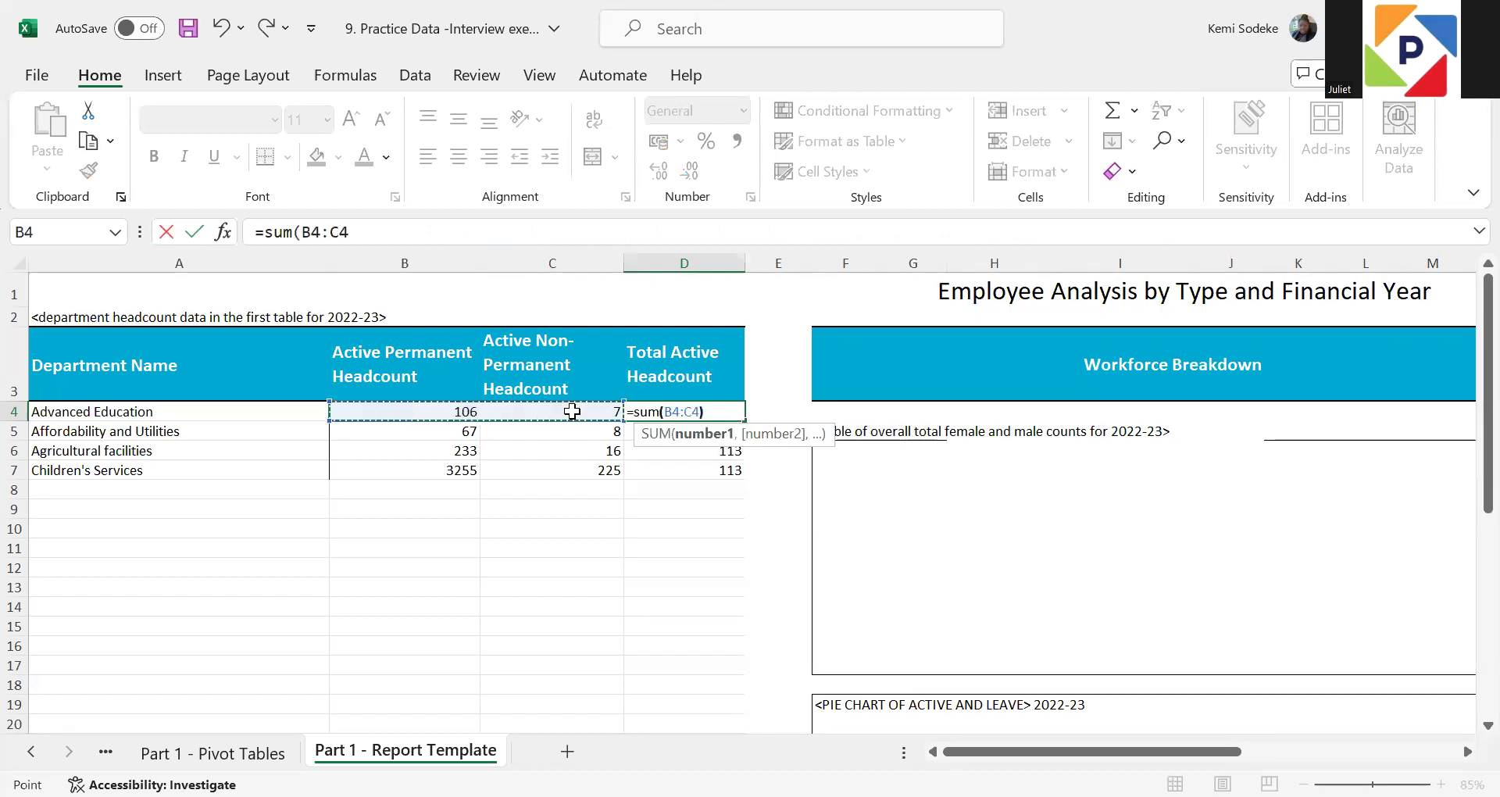
{"action": "key", "text": "Return"}
{"action": "left_click", "coordinate": [691, 411]}
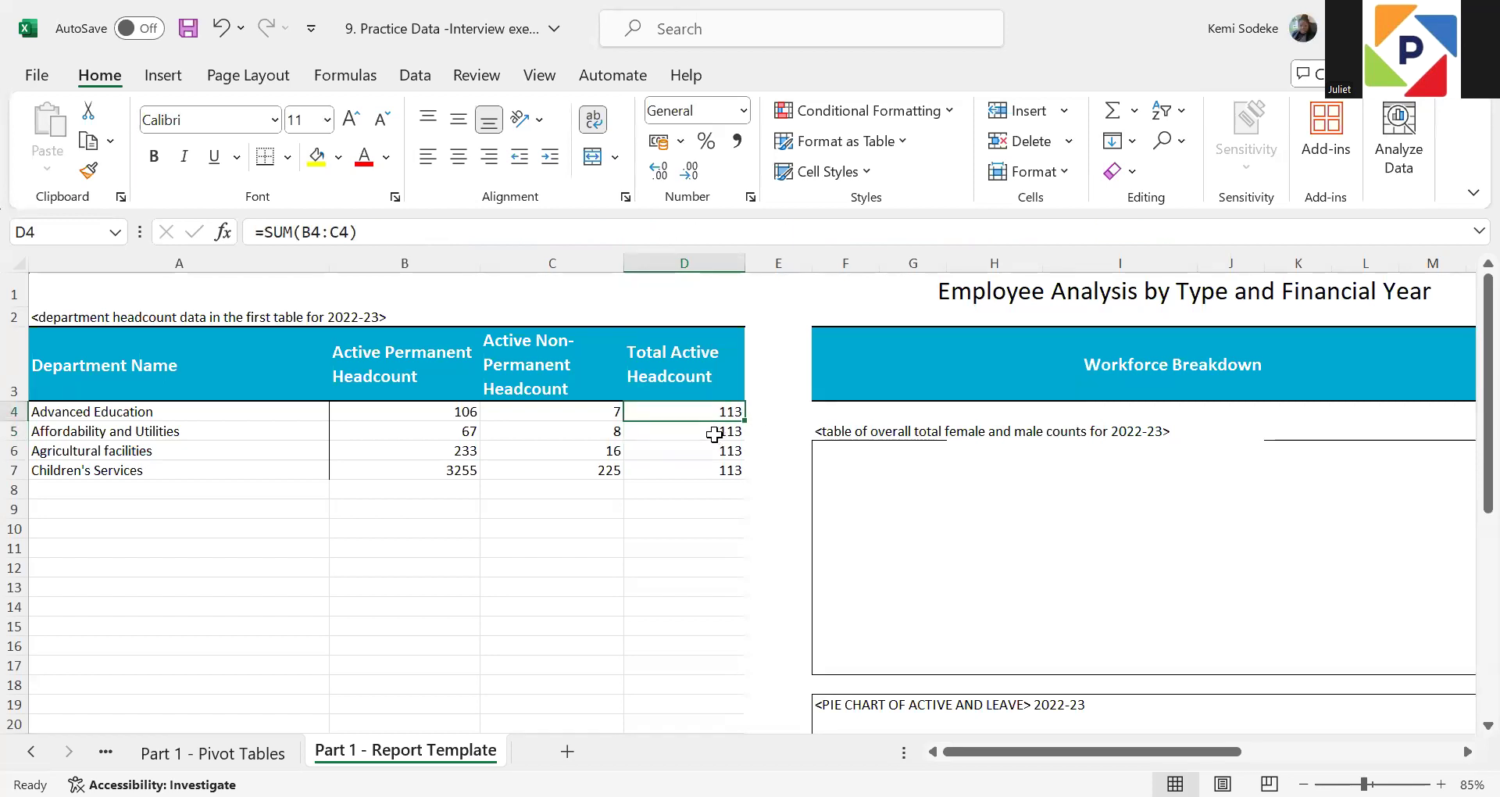
Replace the formula in D5 with a plain reference to Affordability and Utilities' Grand Total, cell F7 of the Part 1 - Pivot Tables sheet
{"action": "left_click", "coordinate": [711, 432]}
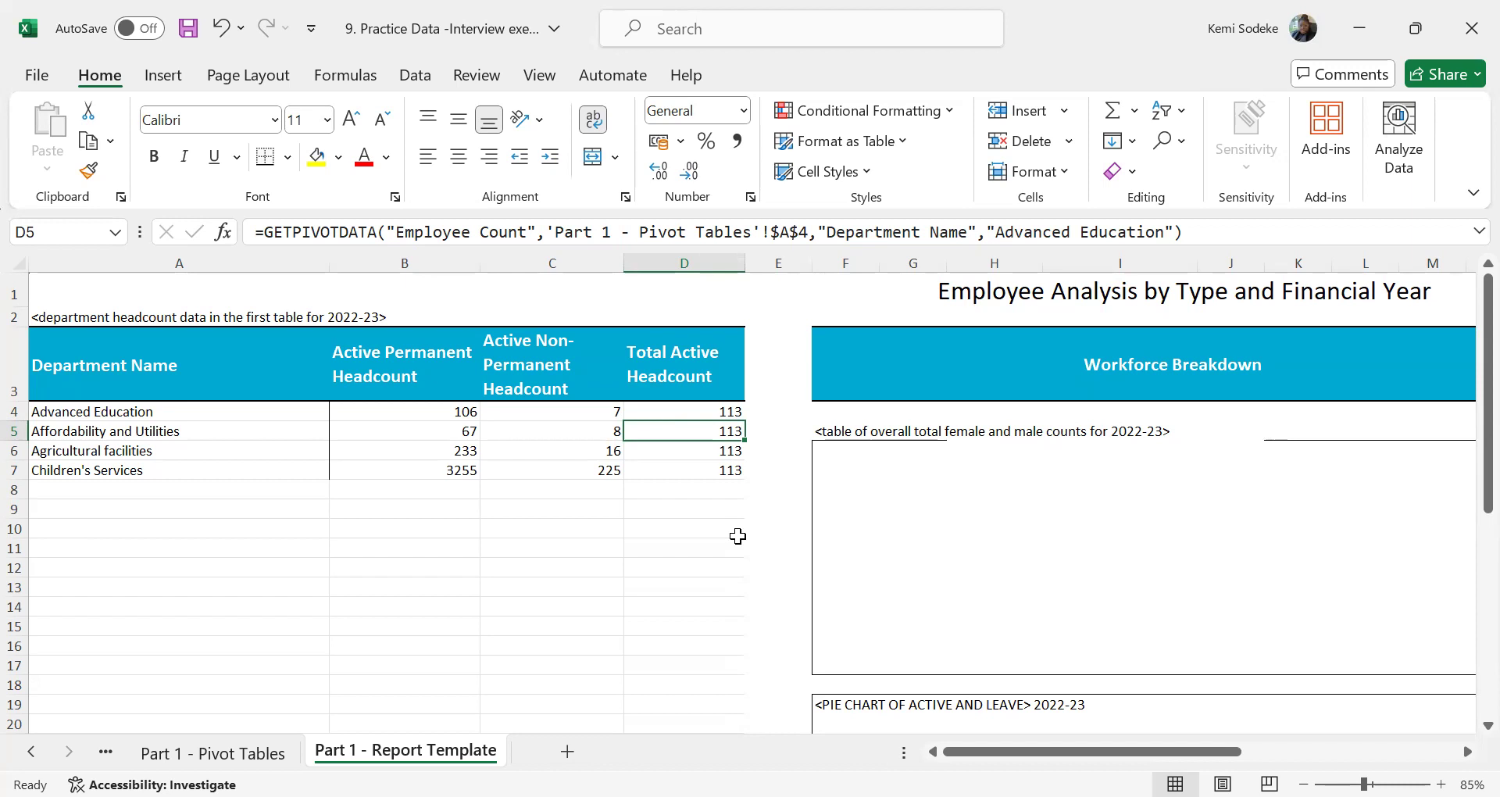
{"action": "left_click_drag", "start_coordinate": [1217, 232], "coordinate": [265, 222]}
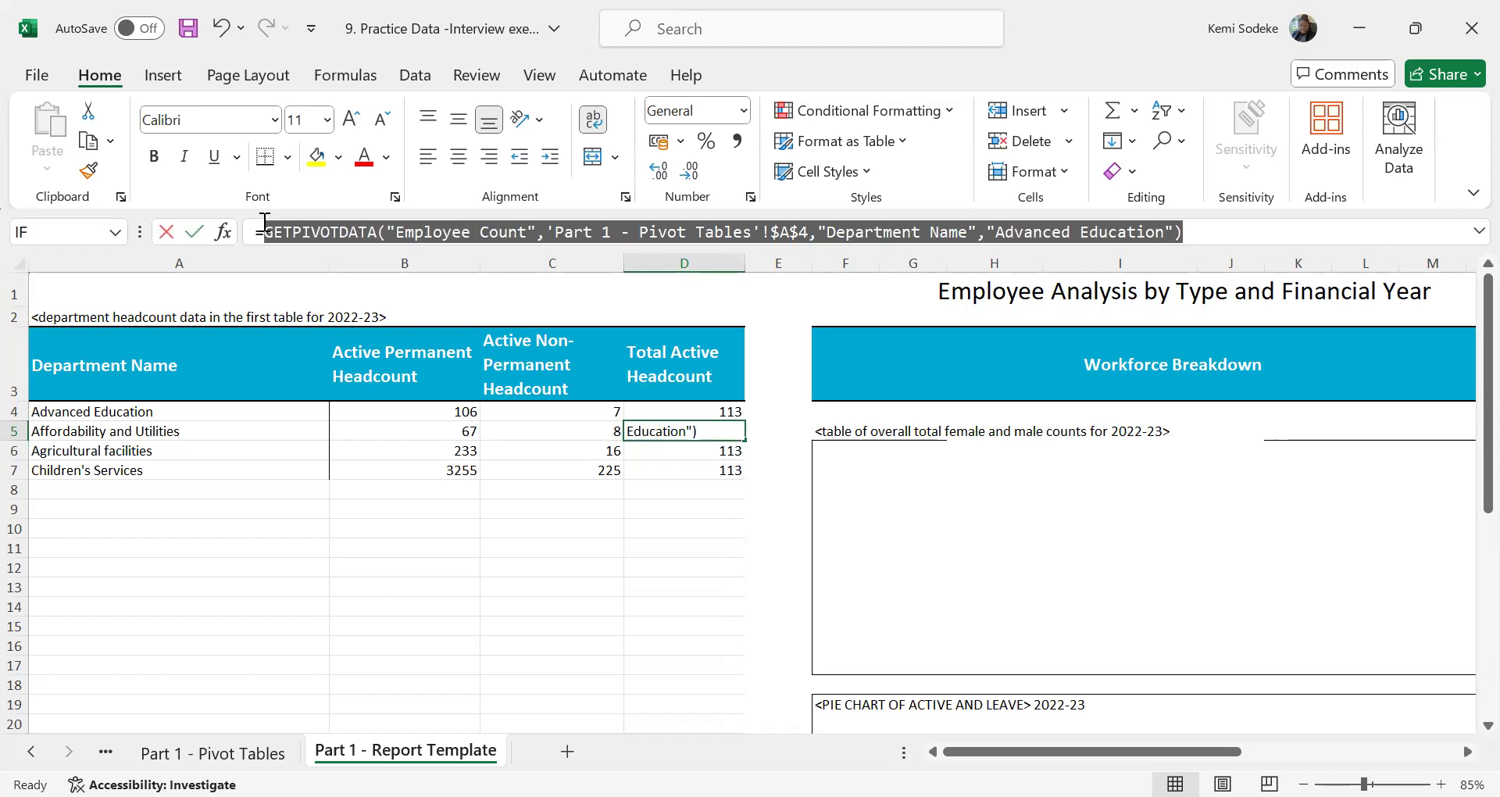
{"action": "key", "text": "BackSpace"}
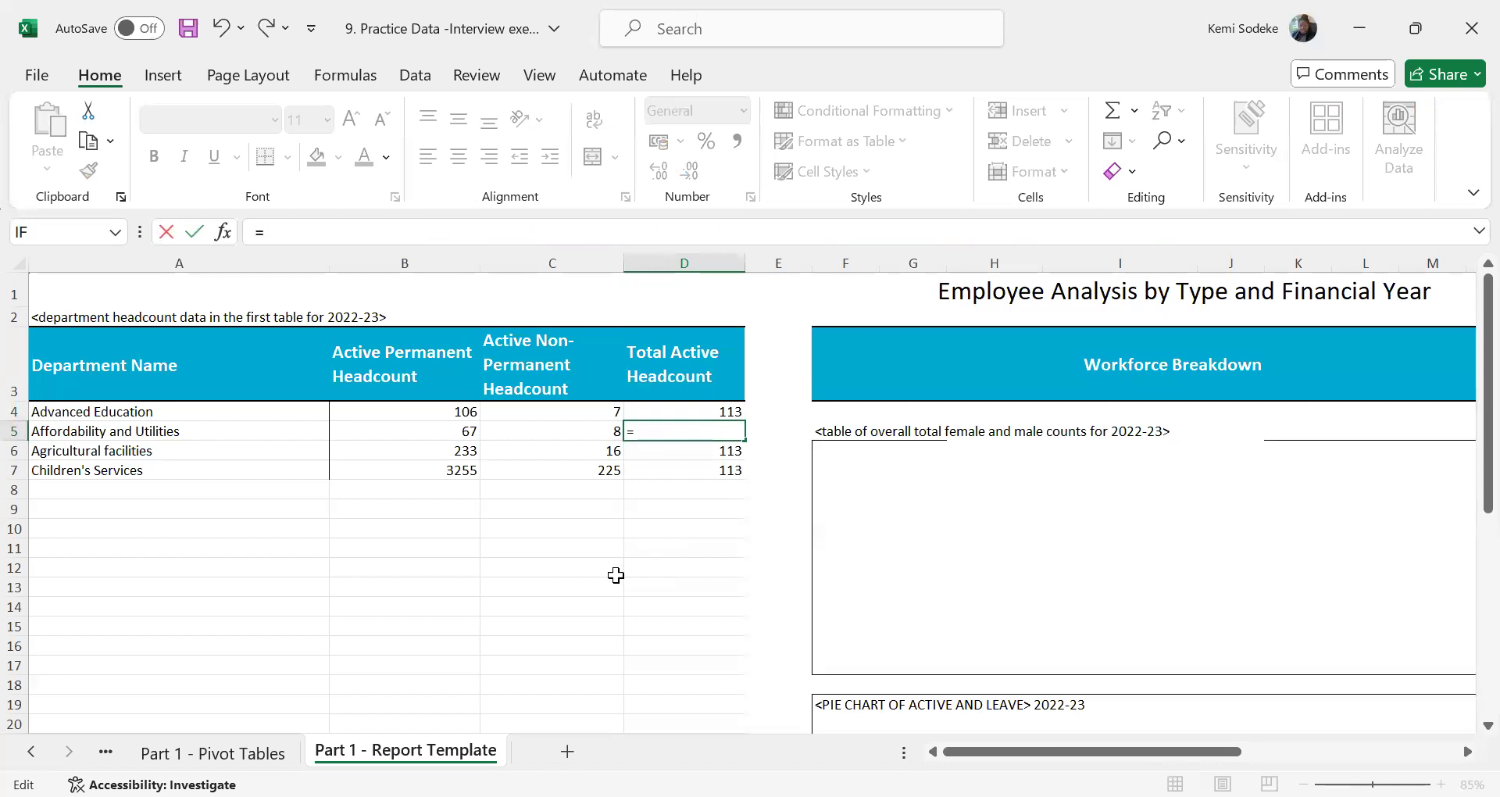
{"action": "left_click", "coordinate": [270, 752]}
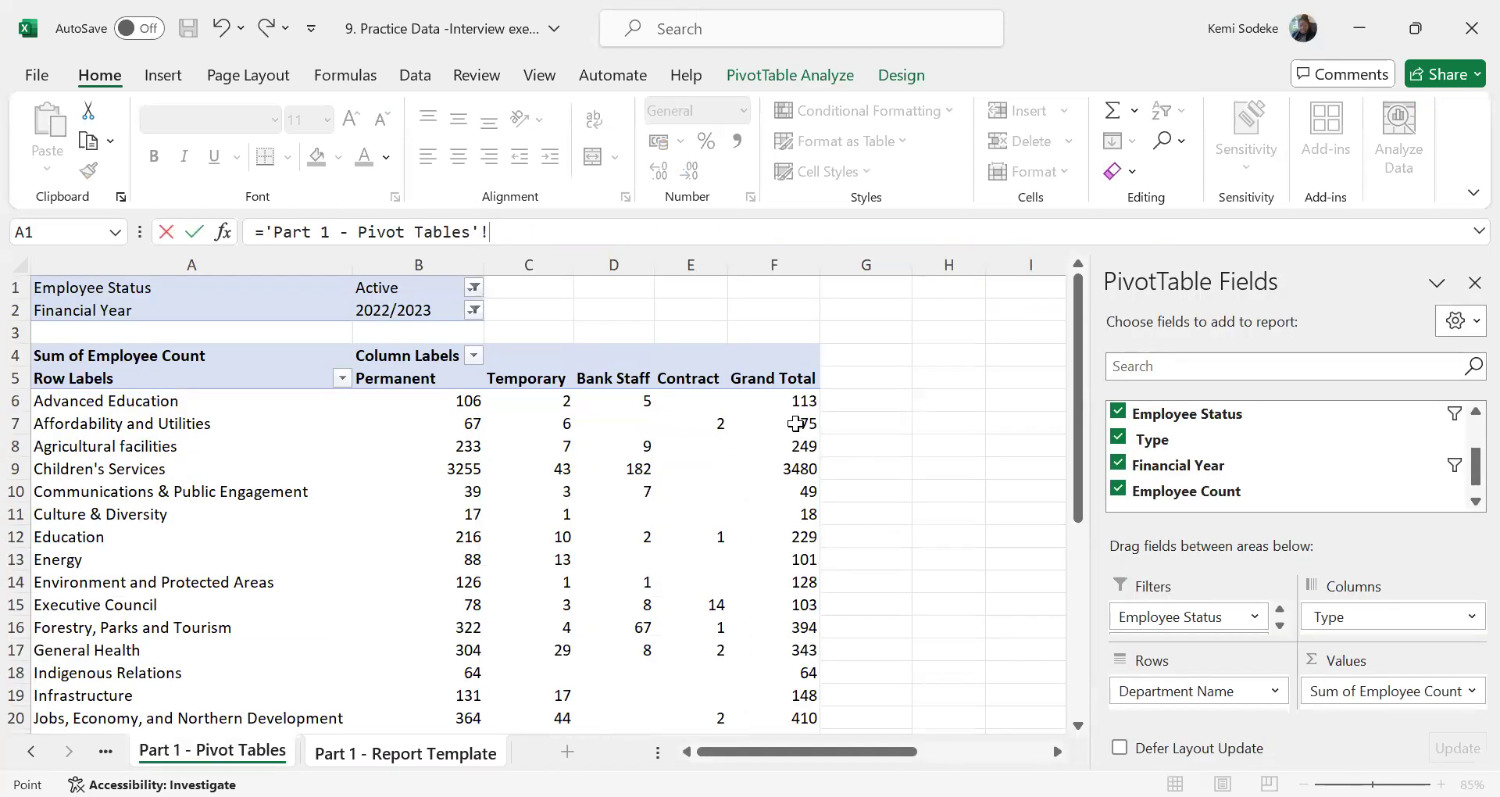
{"action": "double_click", "coordinate": [795, 424]}
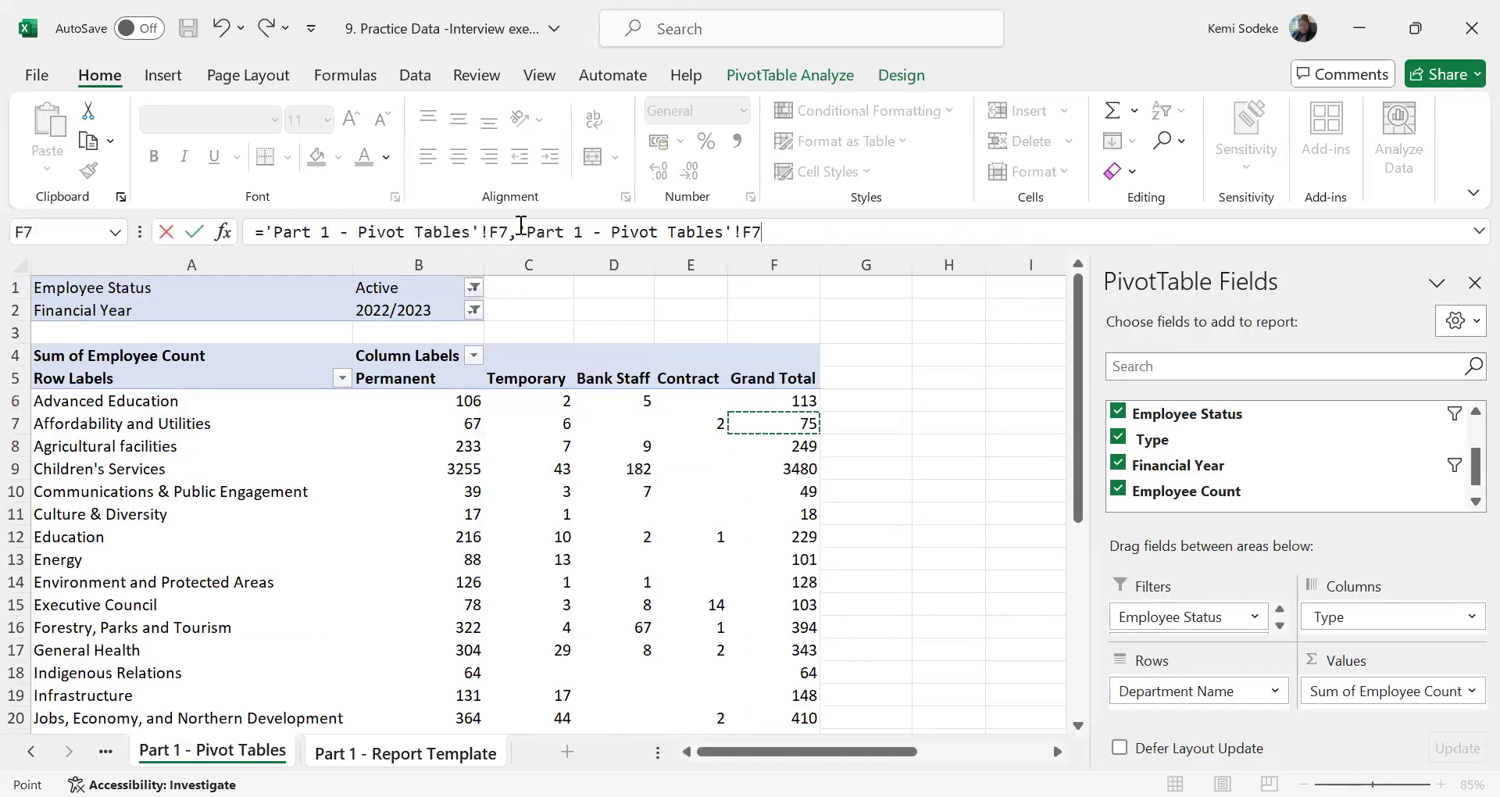
{"action": "left_click_drag", "start_coordinate": [521, 229], "coordinate": [270, 236]}
{"action": "key", "text": "BackSpace"}
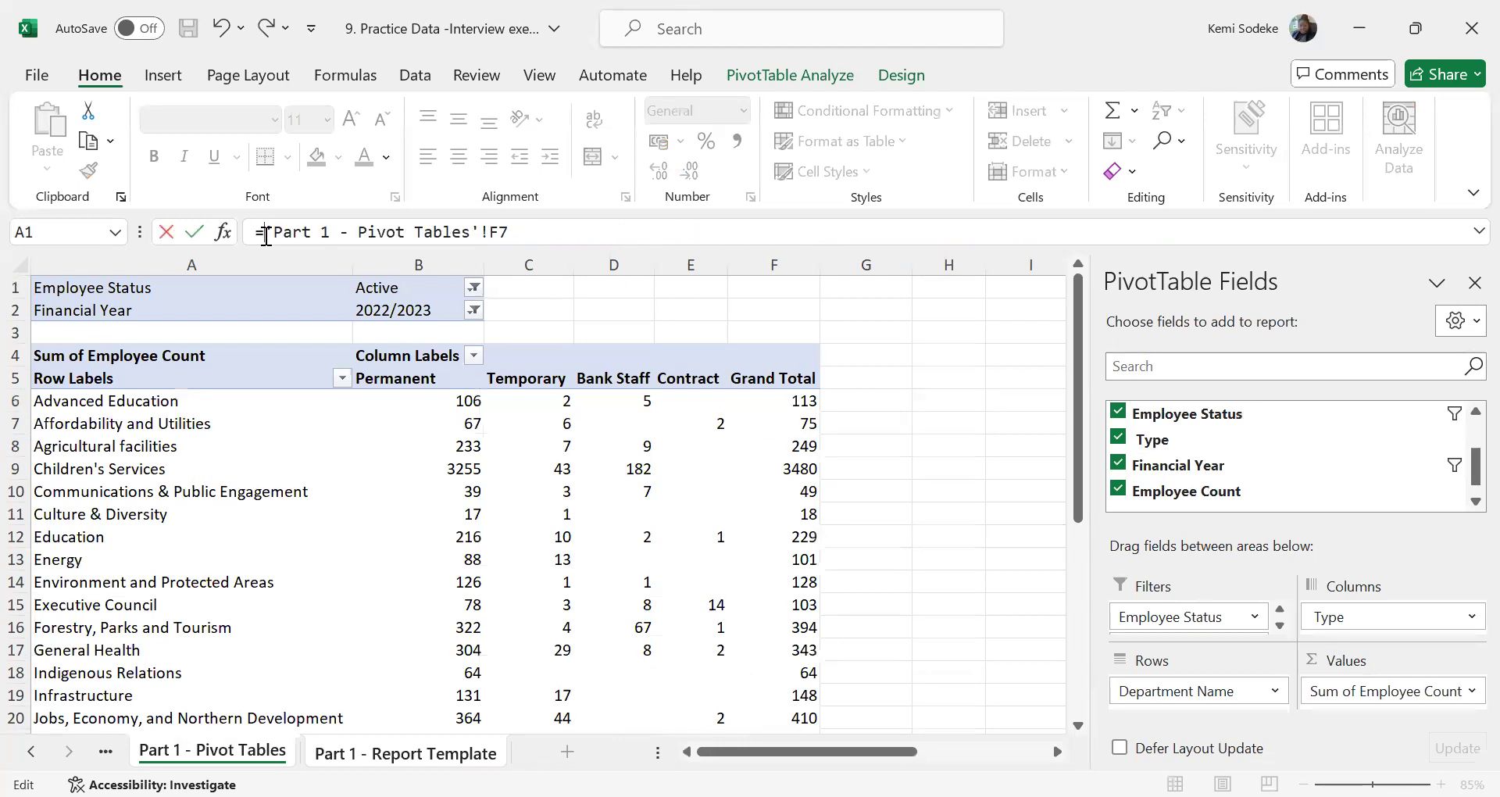
{"action": "key", "text": "Return"}
{"action": "left_click", "coordinate": [728, 430]}
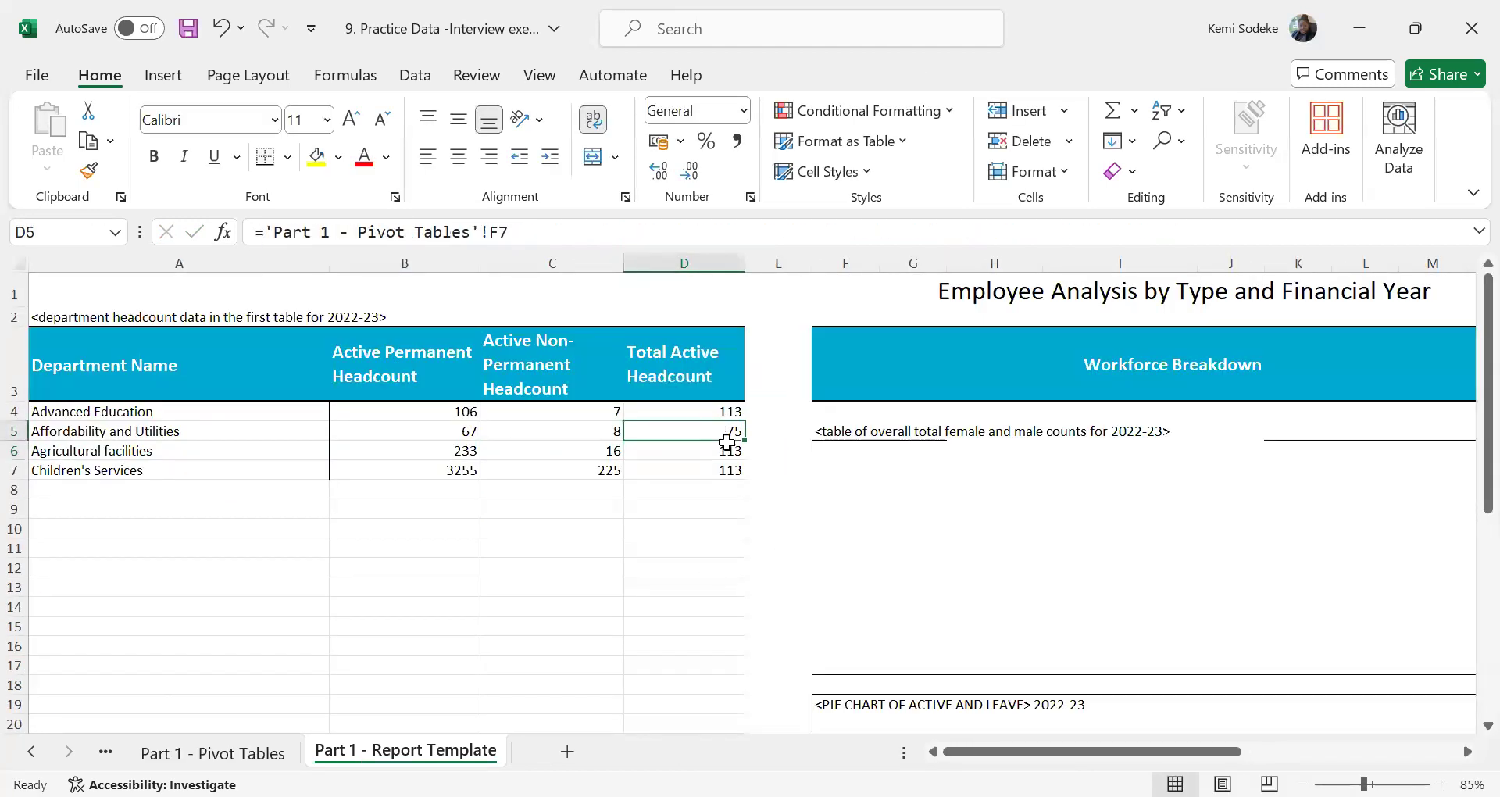
Fill the SUM formula from D4 down to D7, and extend the row 7 formulas in A7:D7 down through row 30
{"action": "left_click", "coordinate": [722, 418]}
{"action": "left_click_drag", "start_coordinate": [743, 421], "coordinate": [735, 478]}
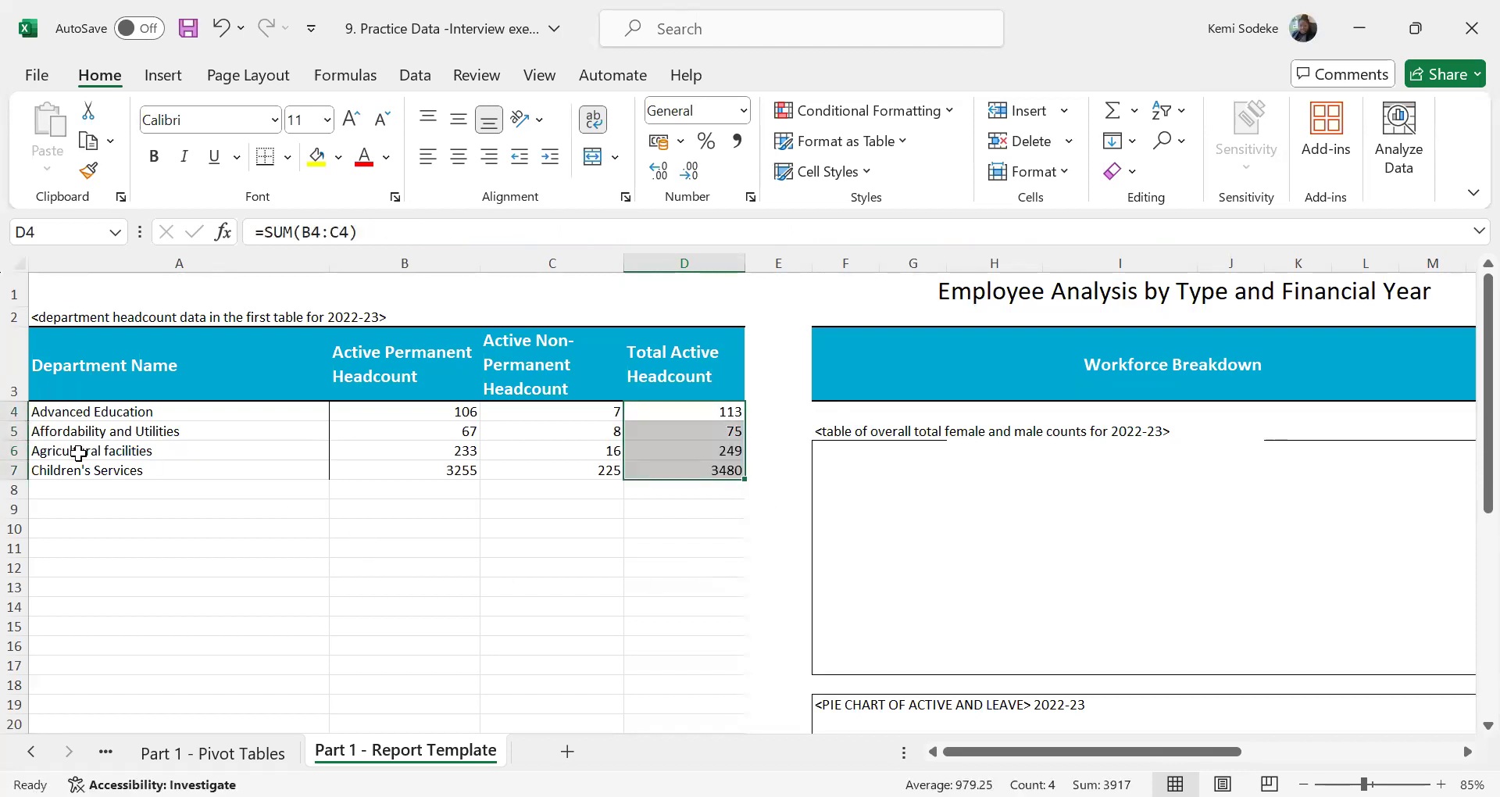
{"action": "left_click_drag", "start_coordinate": [171, 472], "coordinate": [704, 655]}
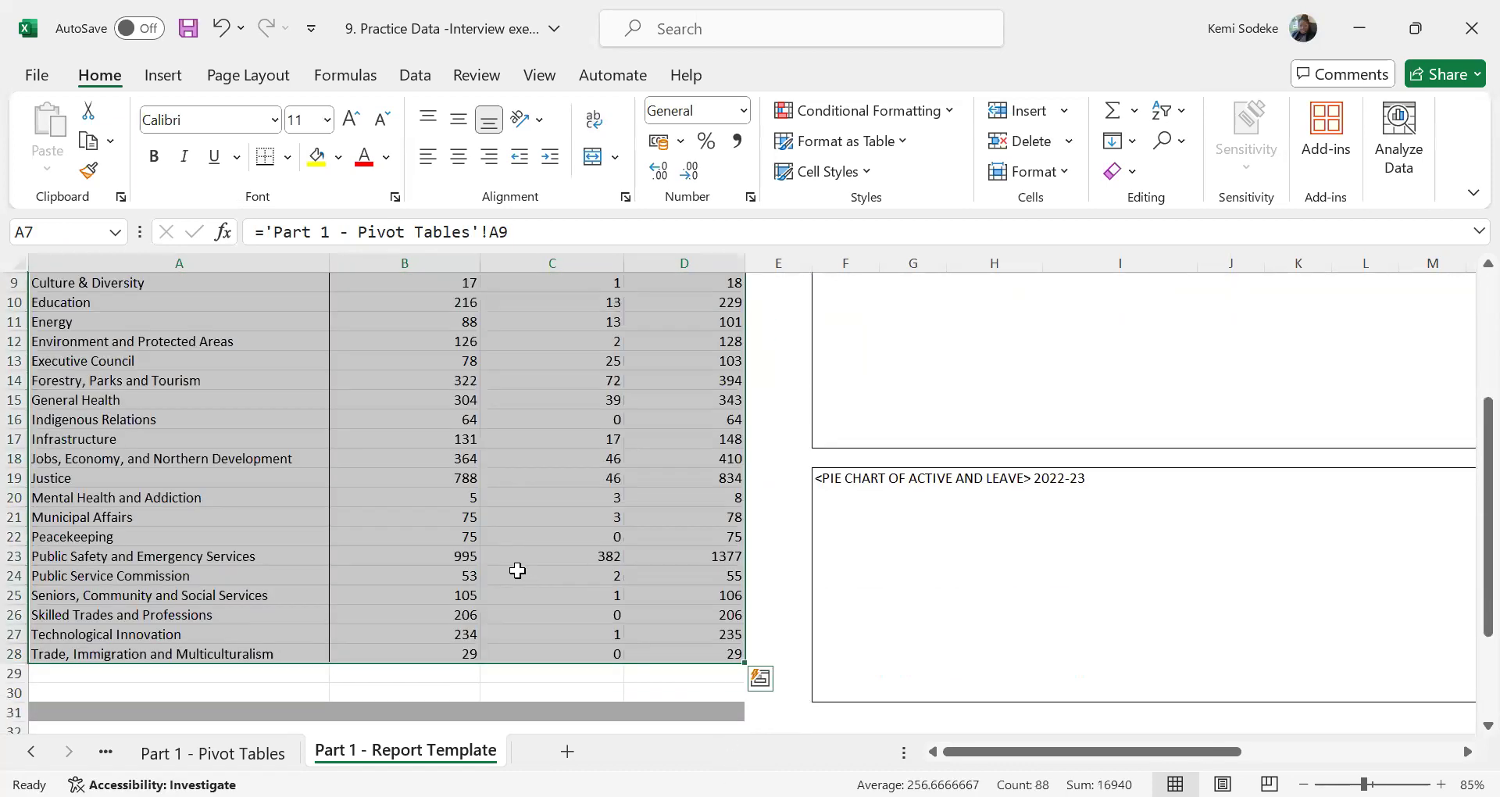
{"action": "scroll", "coordinate": [740, 442], "scroll_direction": "down", "scroll_amount": 4}
{"action": "left_click_drag", "start_coordinate": [743, 422], "coordinate": [740, 462]}
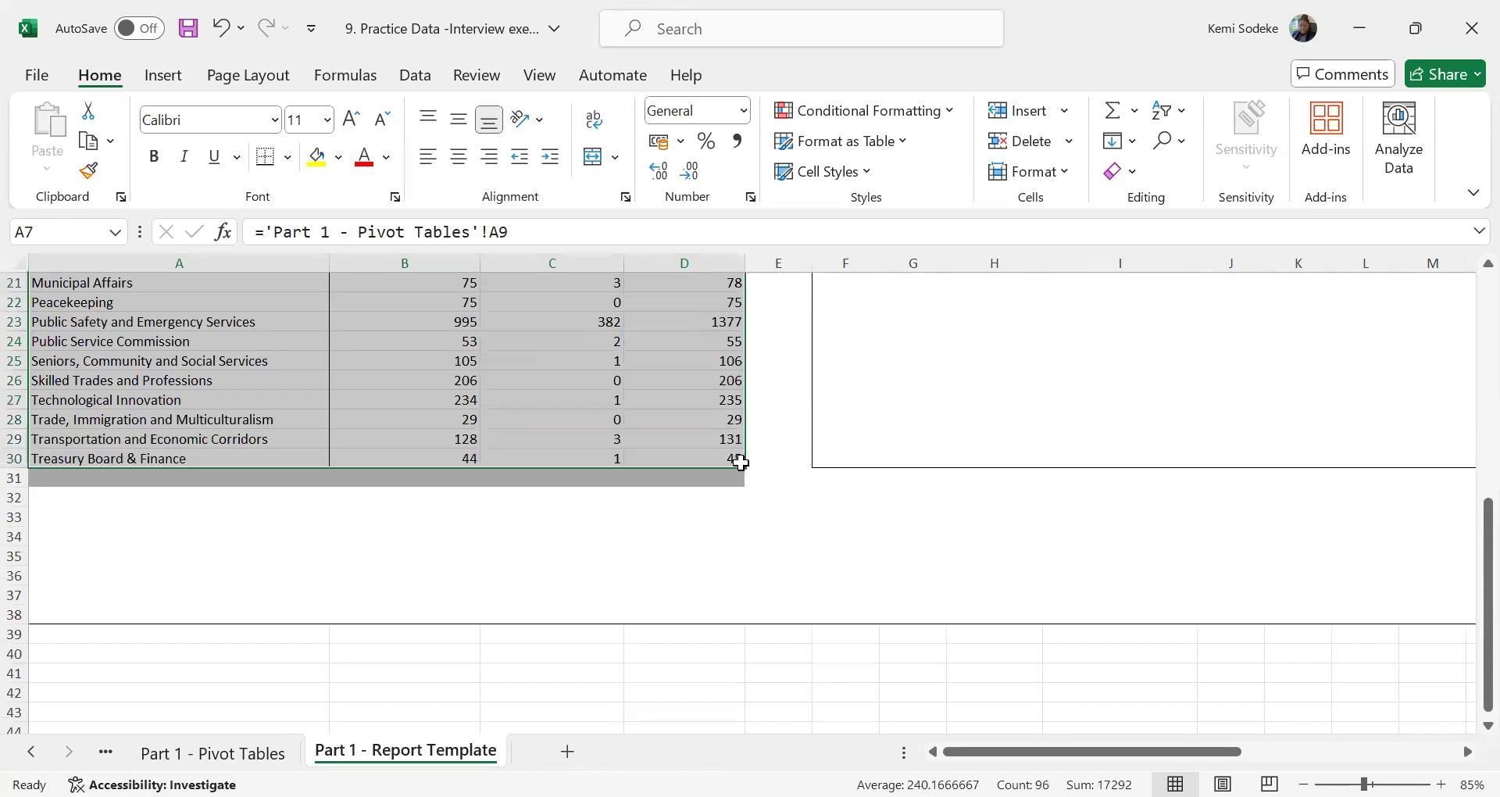
{"action": "scroll", "coordinate": [491, 534], "scroll_direction": "up", "scroll_amount": 7}
{"action": "scroll", "coordinate": [450, 648], "scroll_direction": "down", "scroll_amount": 7}
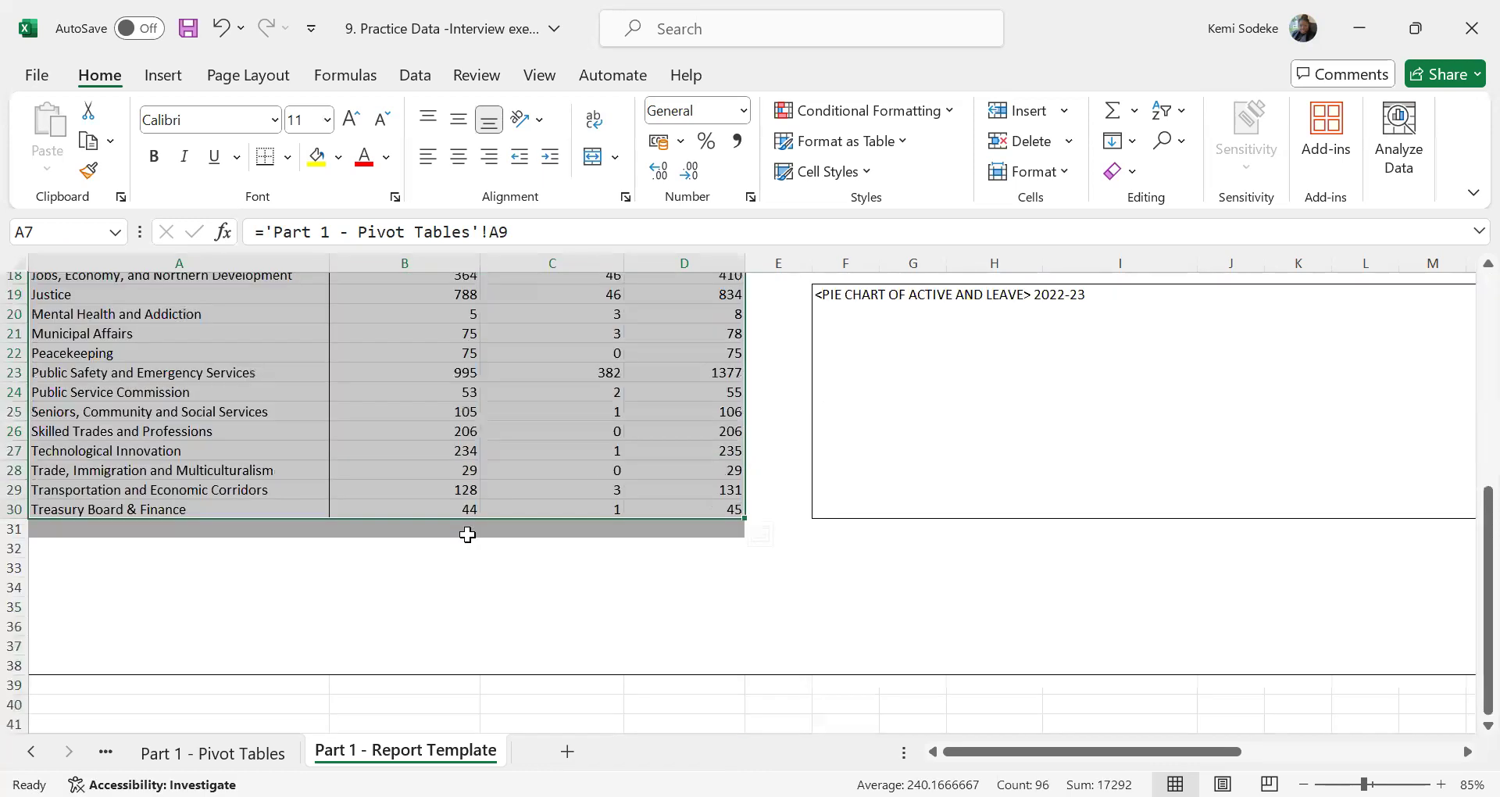
Review the filled department table, checking the linked cells in the Treasury Board & Finance row and the Advanced Education row
{"action": "left_click", "coordinate": [414, 531]}
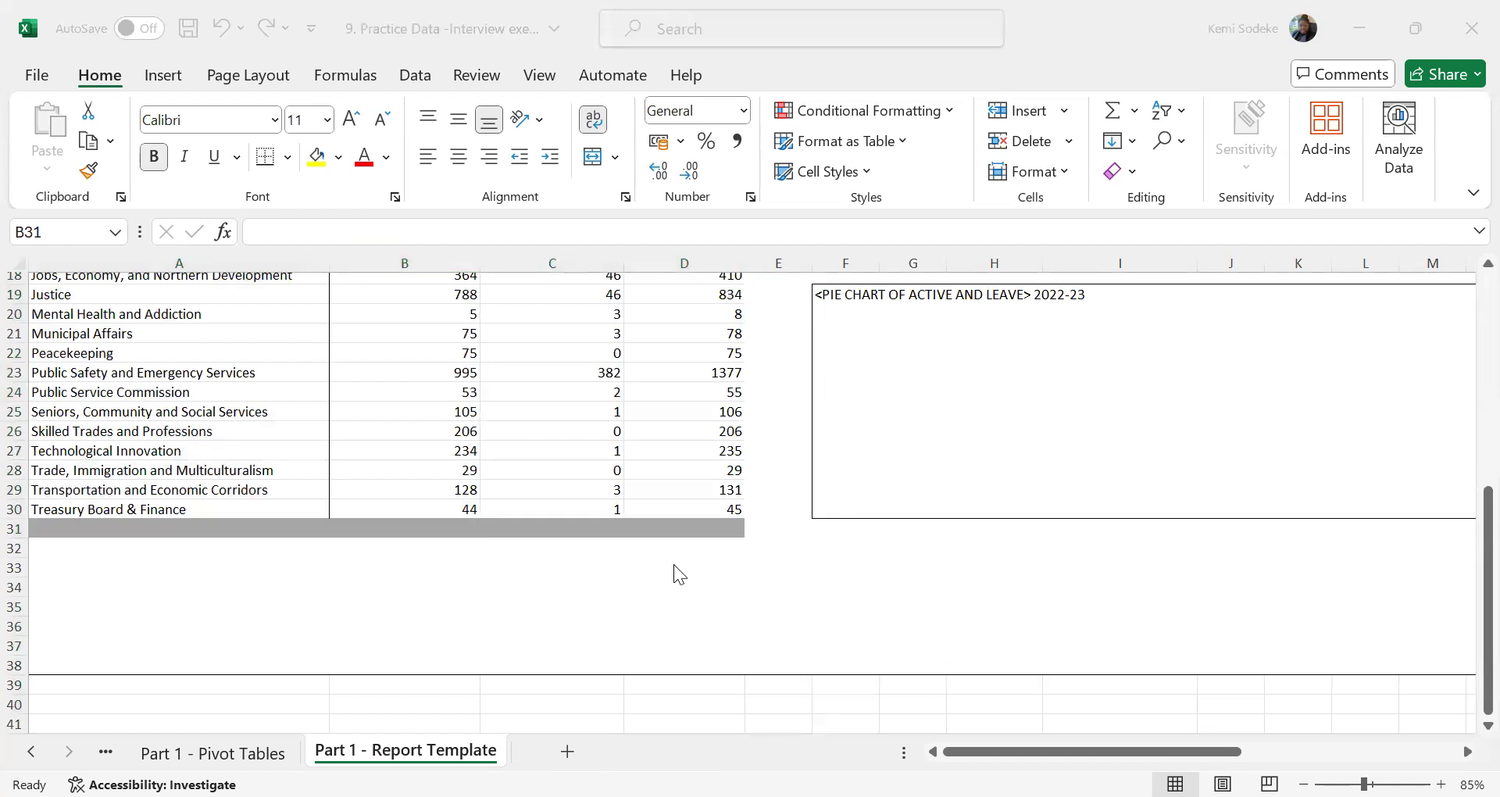
{"action": "left_click", "coordinate": [685, 703]}
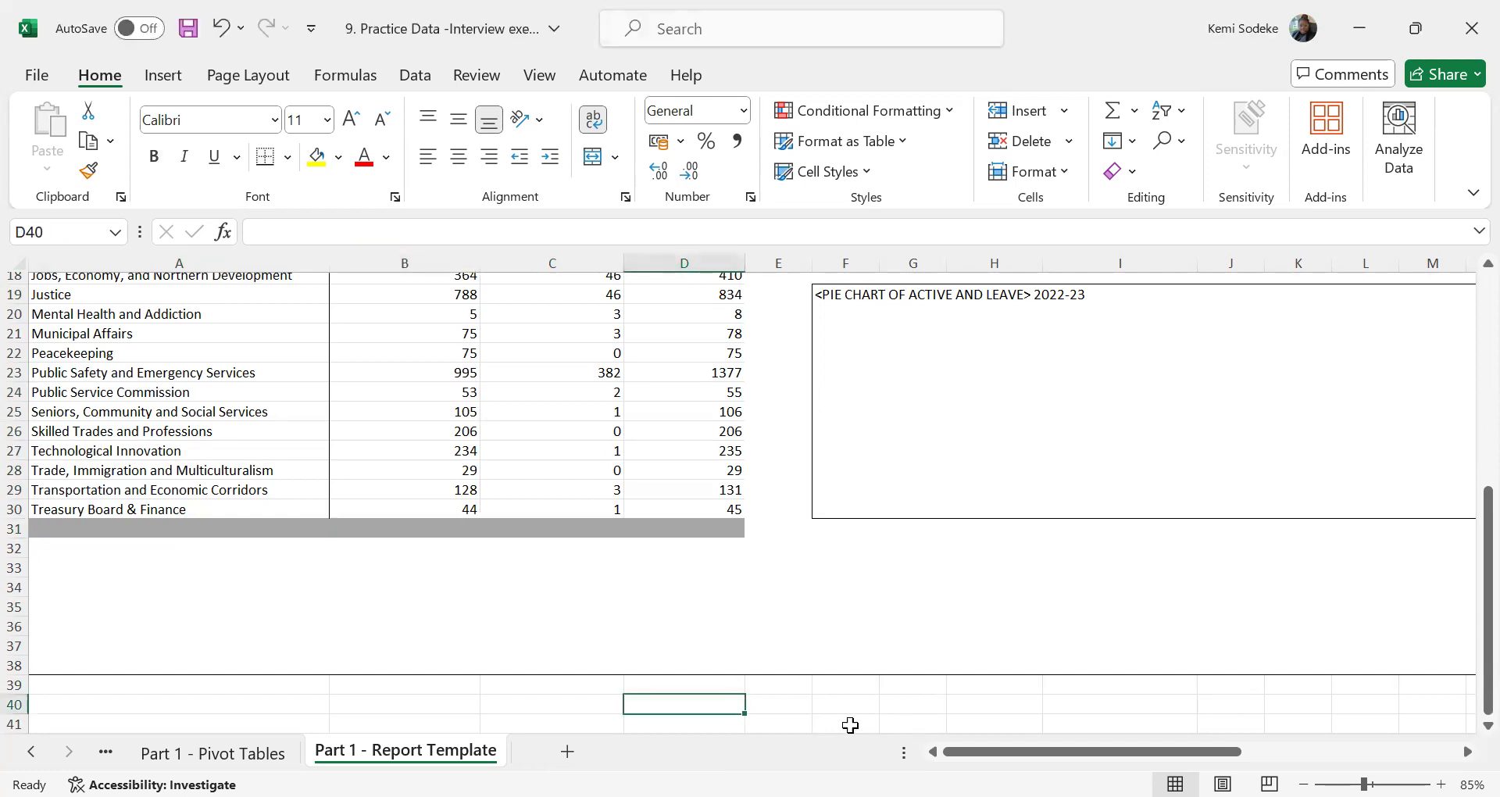
{"action": "left_click", "coordinate": [160, 512]}
{"action": "left_click", "coordinate": [461, 504]}
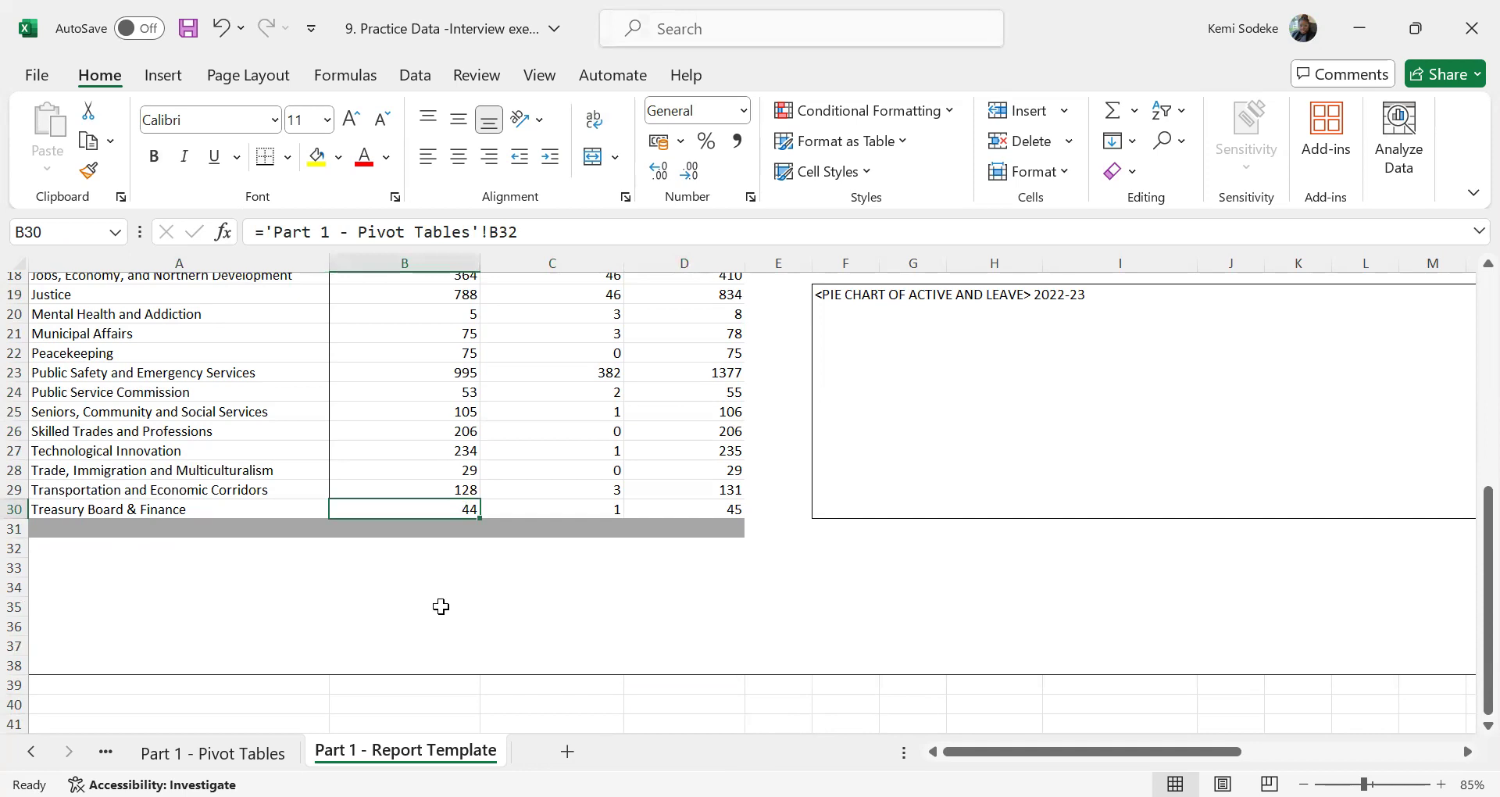
{"action": "scroll", "coordinate": [440, 607], "scroll_direction": "up", "scroll_amount": 2}
{"action": "scroll", "coordinate": [440, 607], "scroll_direction": "up", "scroll_amount": 4}
{"action": "left_click", "coordinate": [452, 412]}
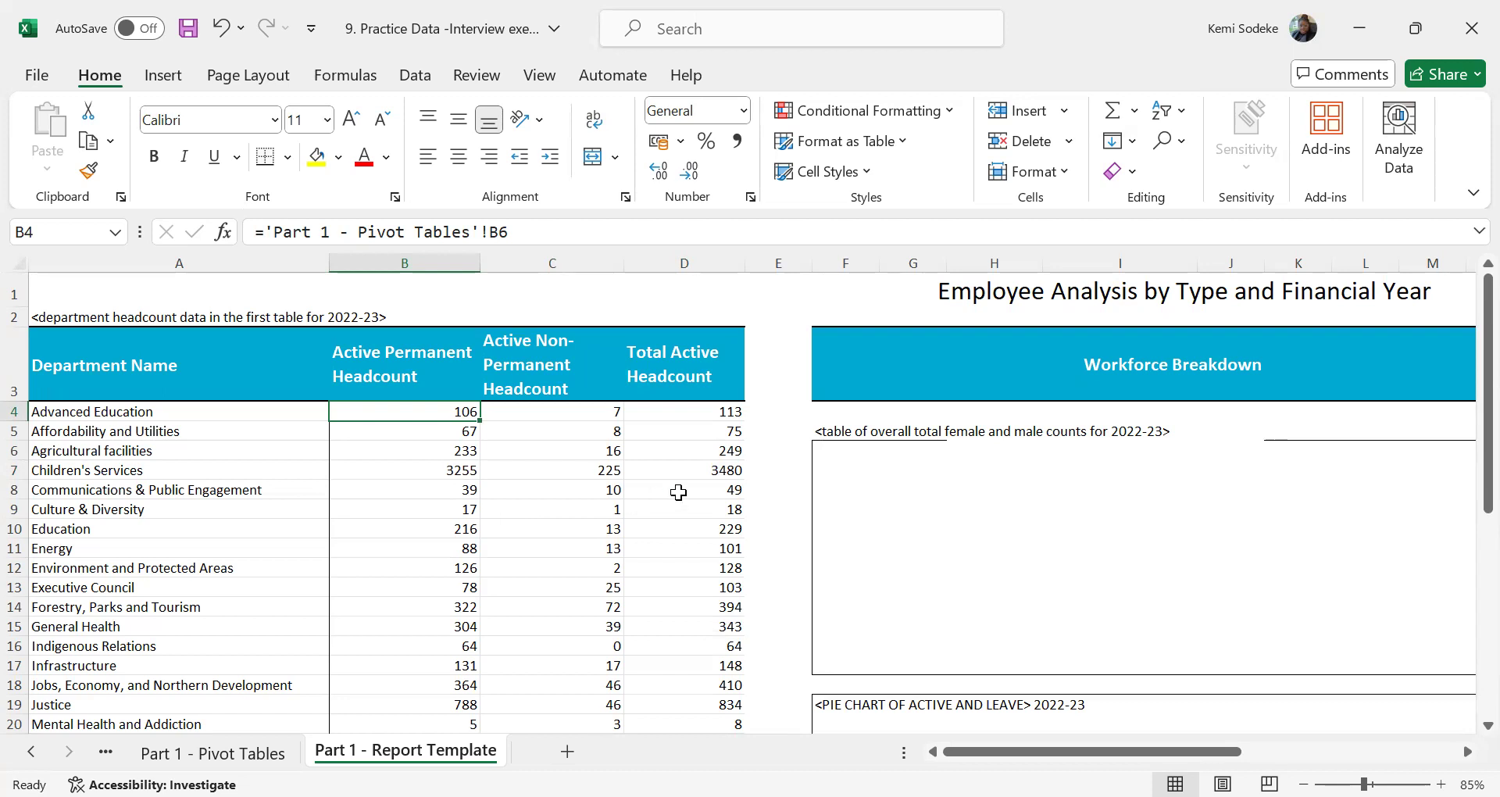
{"action": "left_click", "coordinate": [793, 429]}
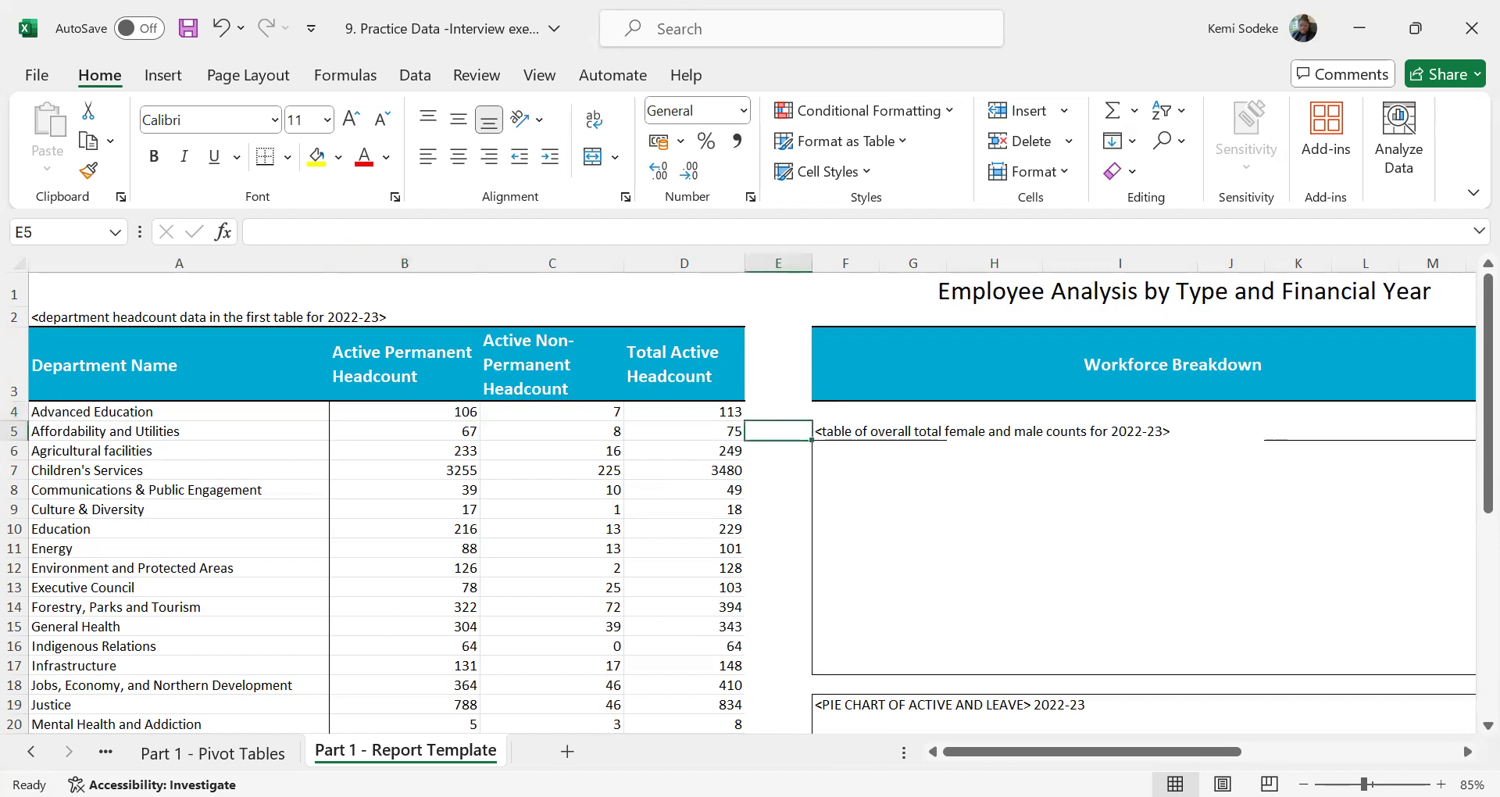
{"action": "left_click", "coordinate": [650, 796]}
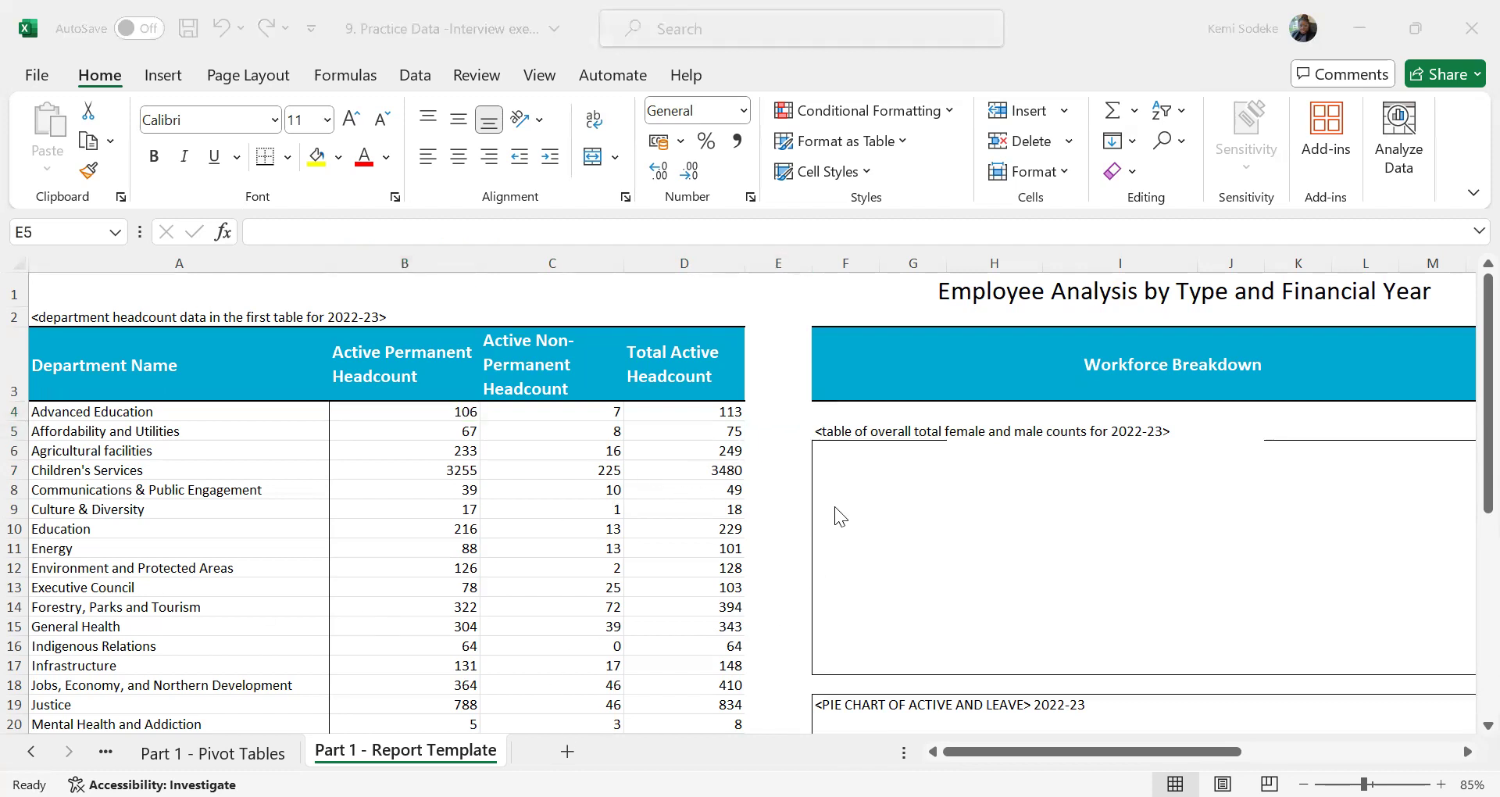
{"action": "scroll", "coordinate": [539, 648], "scroll_direction": "down", "scroll_amount": 3}
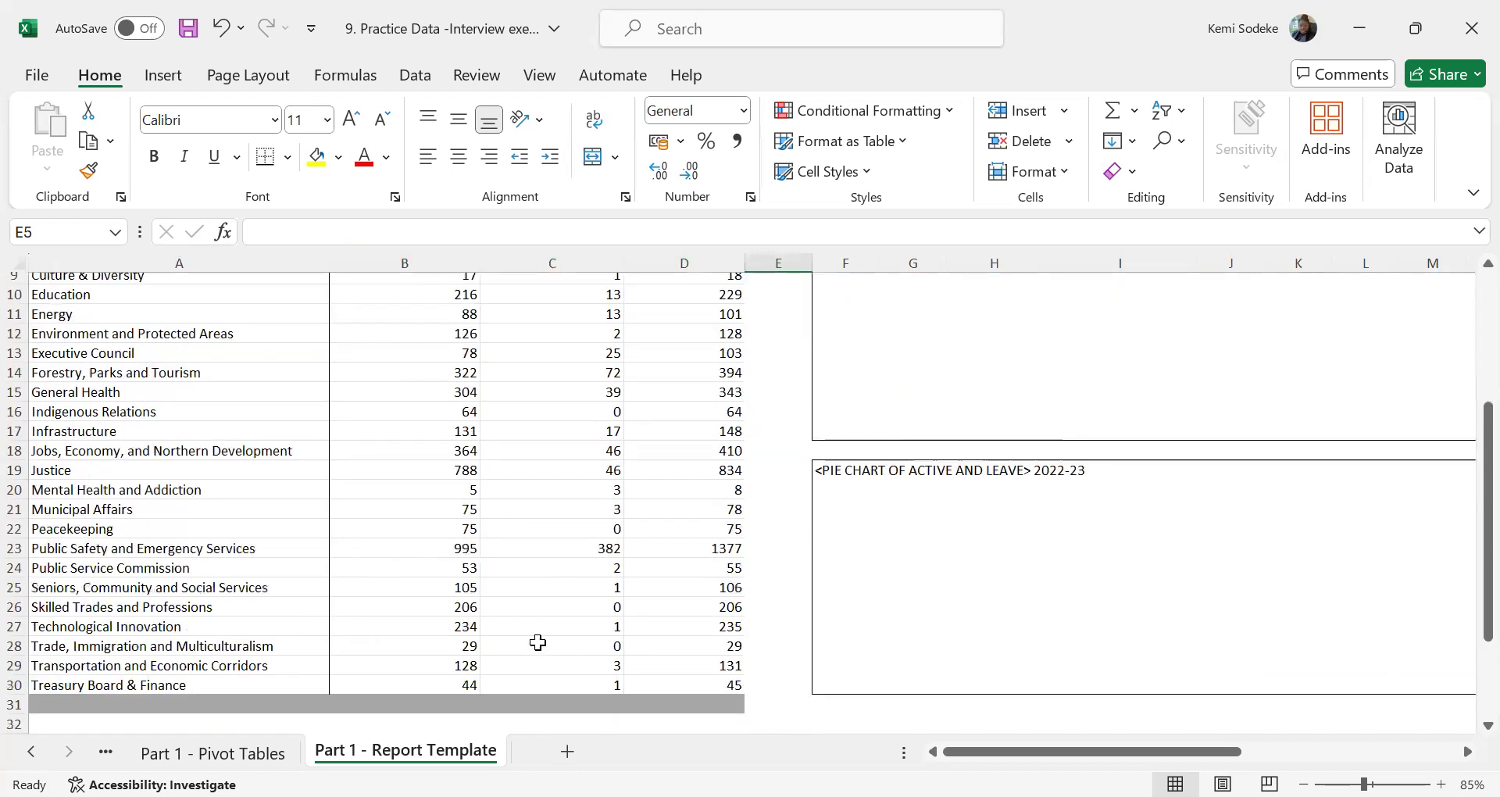
Copy the department names and Grand Total label from A6:A33 of the pivot table and paste them over the linked names from A4 down
{"action": "left_click", "coordinate": [234, 753]}
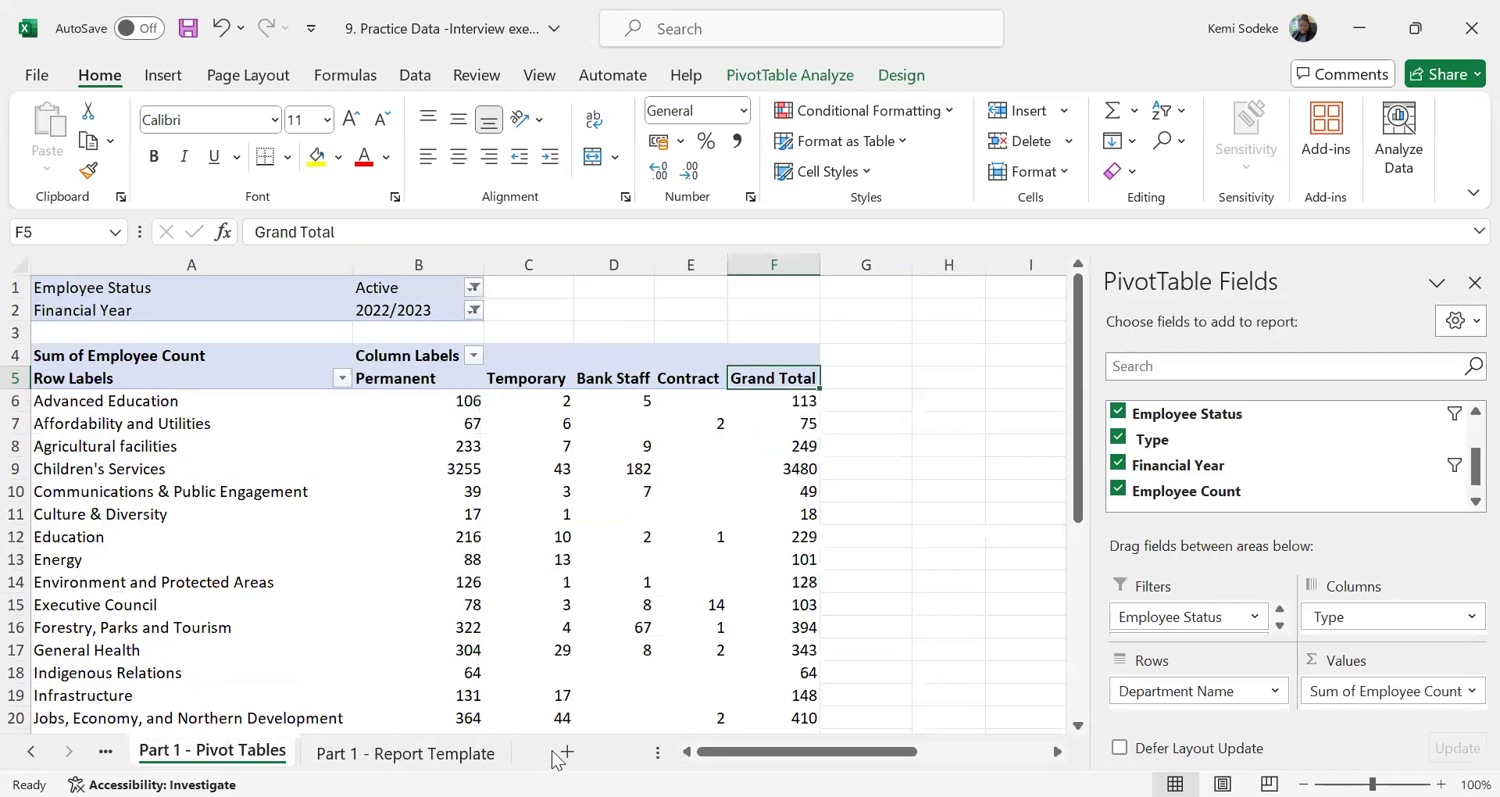
{"action": "left_click_drag", "start_coordinate": [174, 401], "coordinate": [177, 686]}
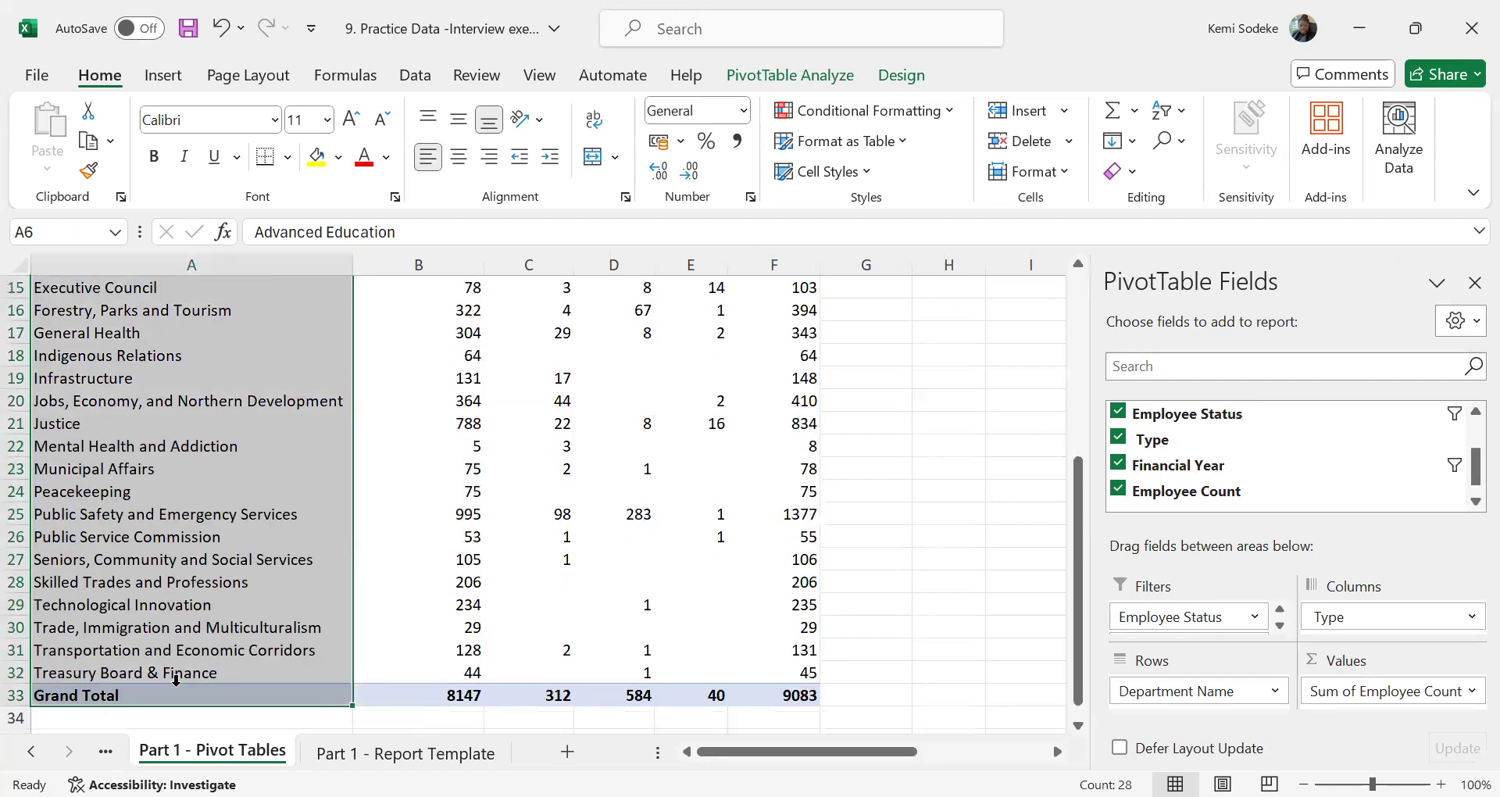
{"action": "key", "text": "ctrl+c"}
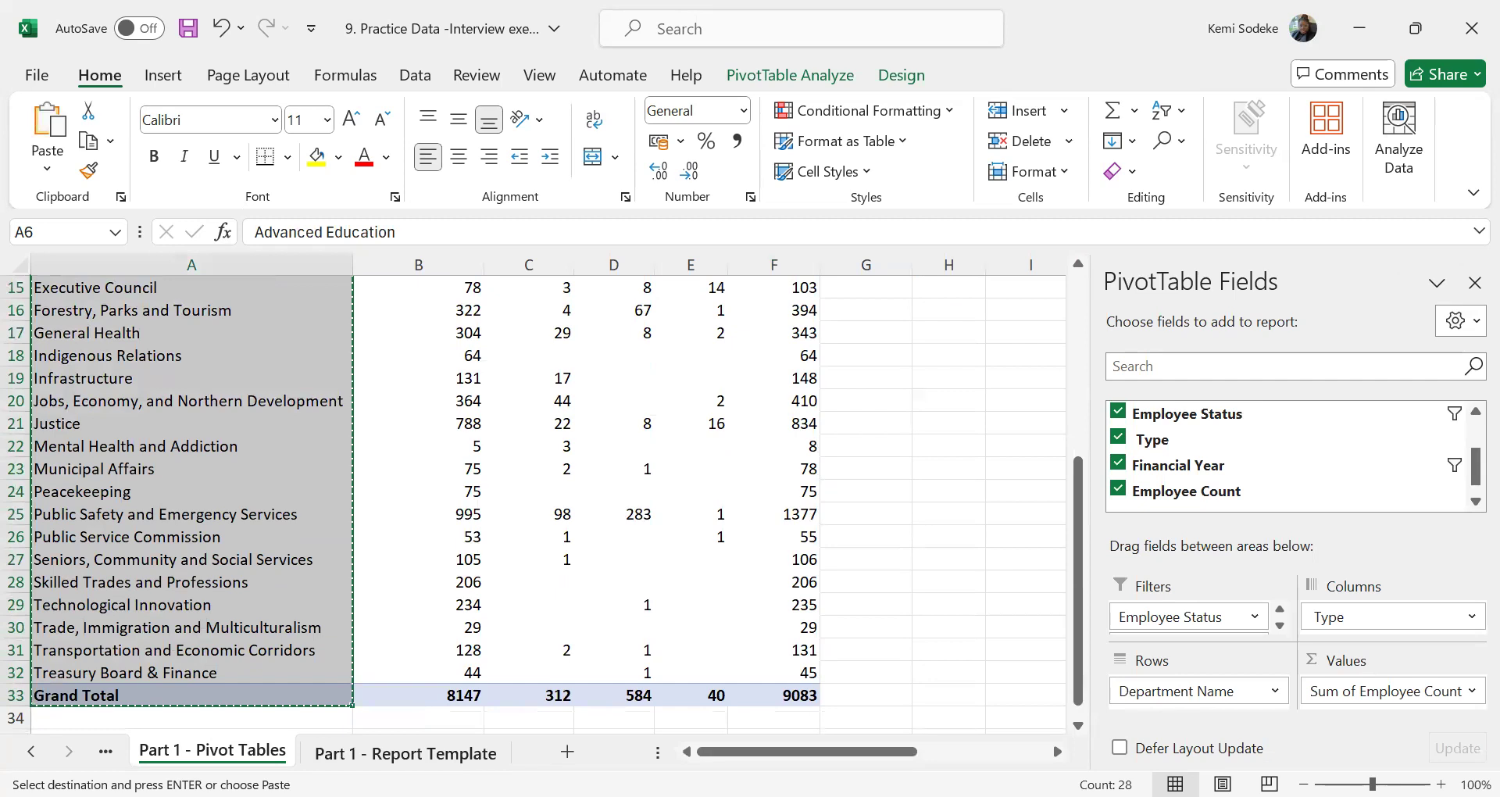
{"action": "left_click", "coordinate": [406, 752]}
{"action": "scroll", "coordinate": [328, 586], "scroll_direction": "up", "scroll_amount": 3}
{"action": "left_click", "coordinate": [174, 411]}
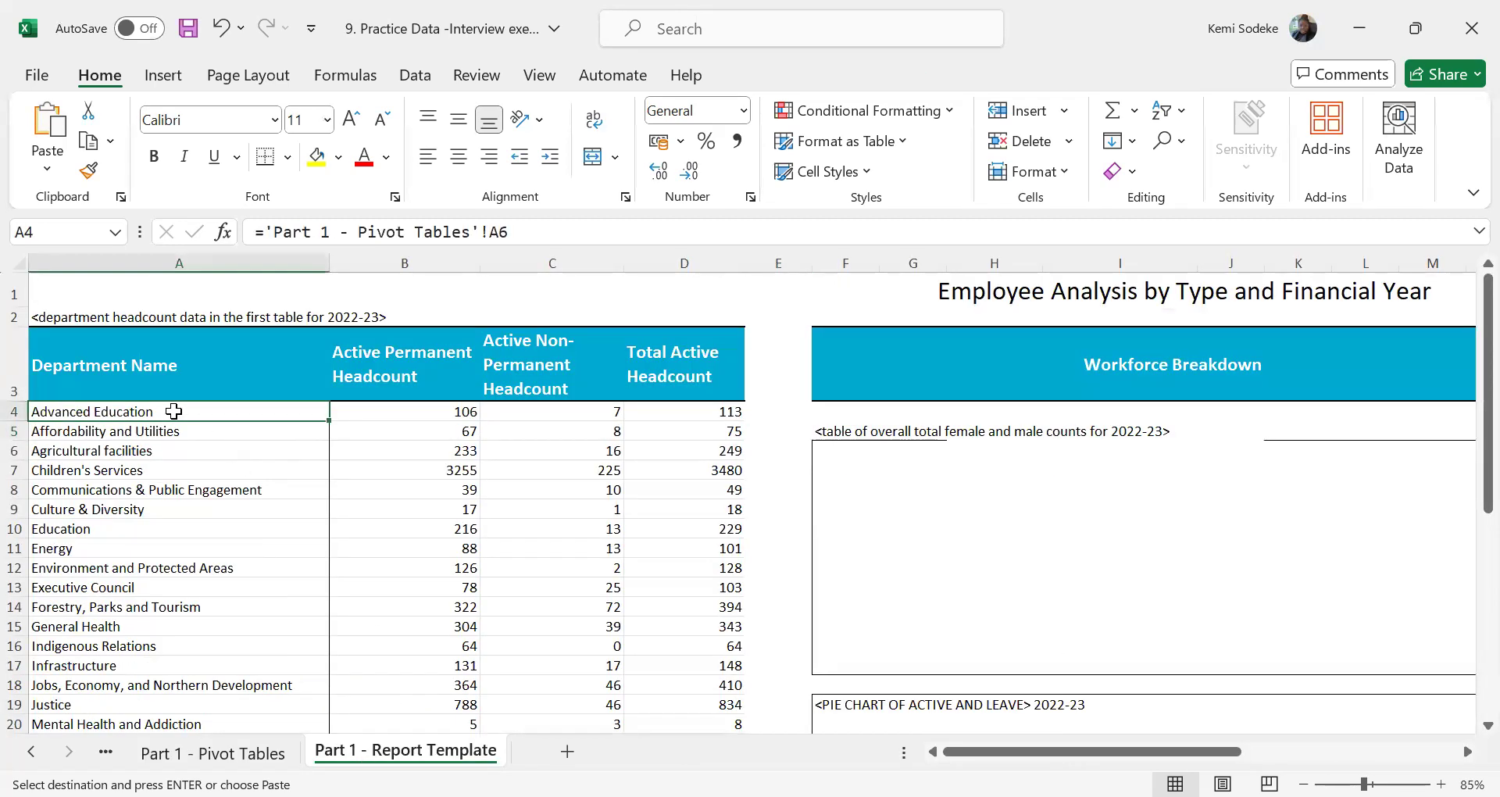
{"action": "right_click", "coordinate": [174, 410]}
{"action": "left_click", "coordinate": [275, 161]}
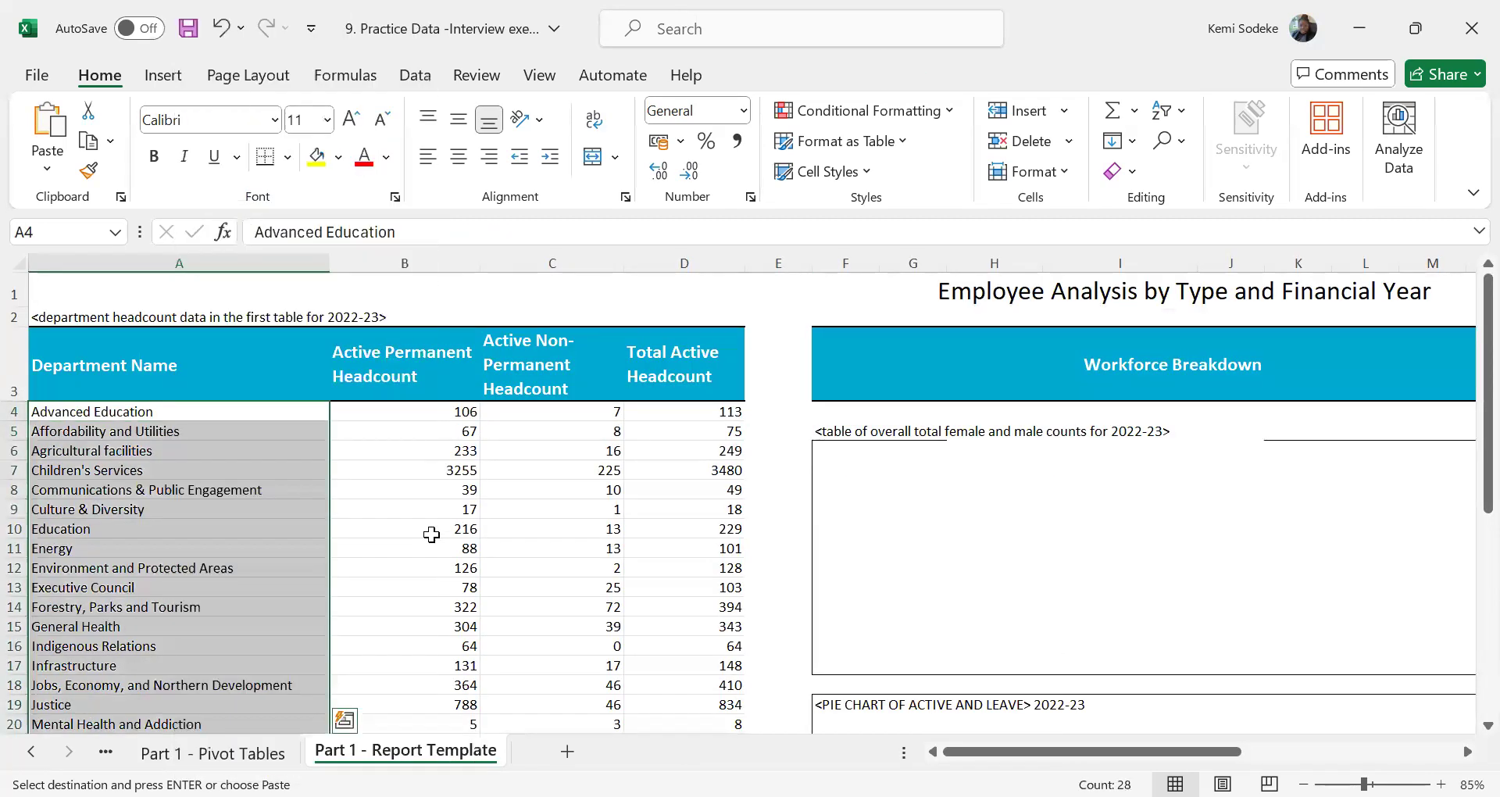
{"action": "scroll", "coordinate": [432, 541], "scroll_direction": "down", "scroll_amount": 1}
{"action": "scroll", "coordinate": [432, 411], "scroll_direction": "up", "scroll_amount": 1}
{"action": "left_click", "coordinate": [433, 412]}
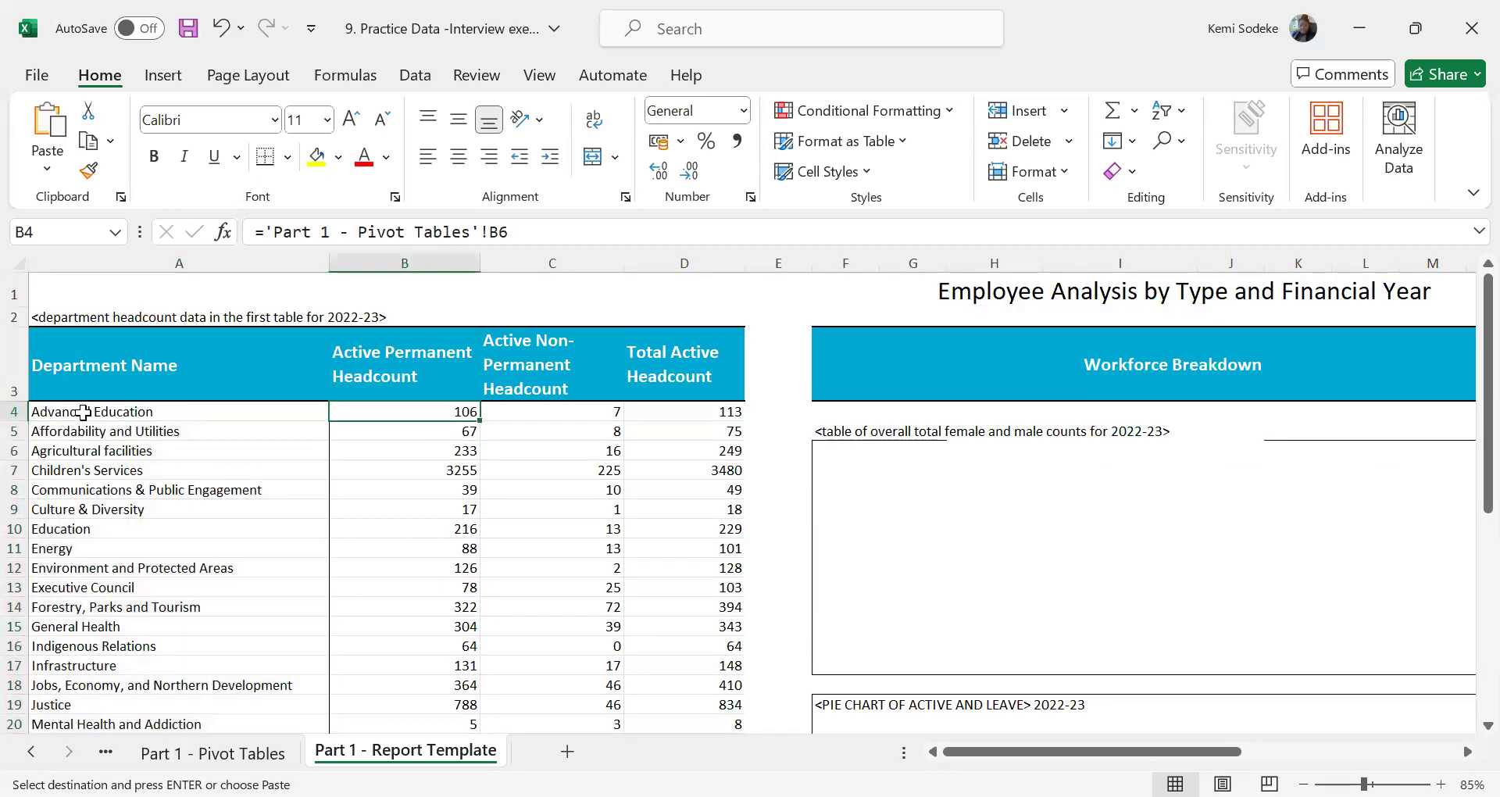
{"action": "left_click", "coordinate": [145, 411]}
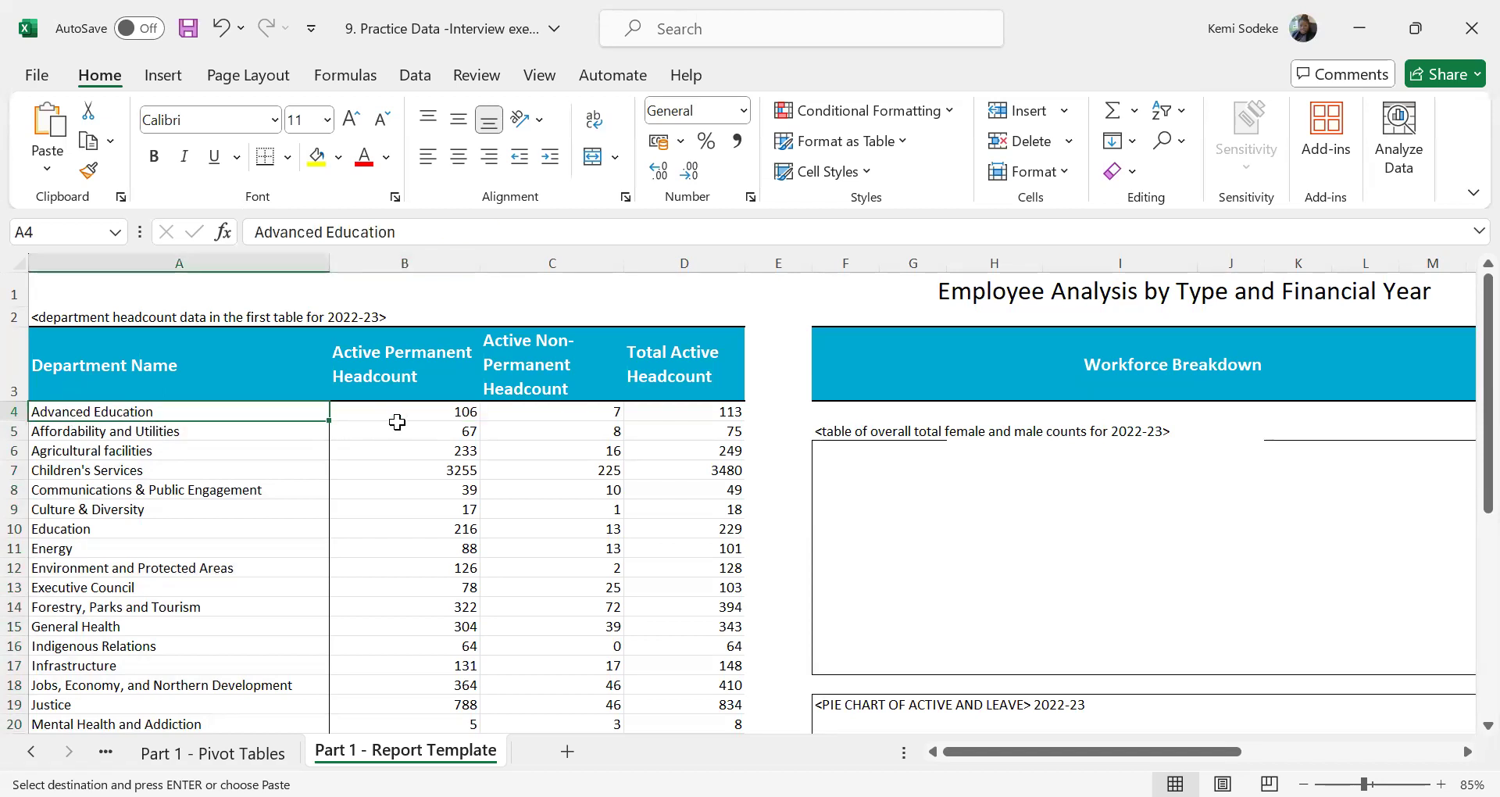
Replace B4's formula with an exact-match VLOOKUP of A4 in columns A:F of Part 1 - Pivot Tables, returning column 2
{"action": "left_click", "coordinate": [467, 414]}
{"action": "key", "text": "Escape"}
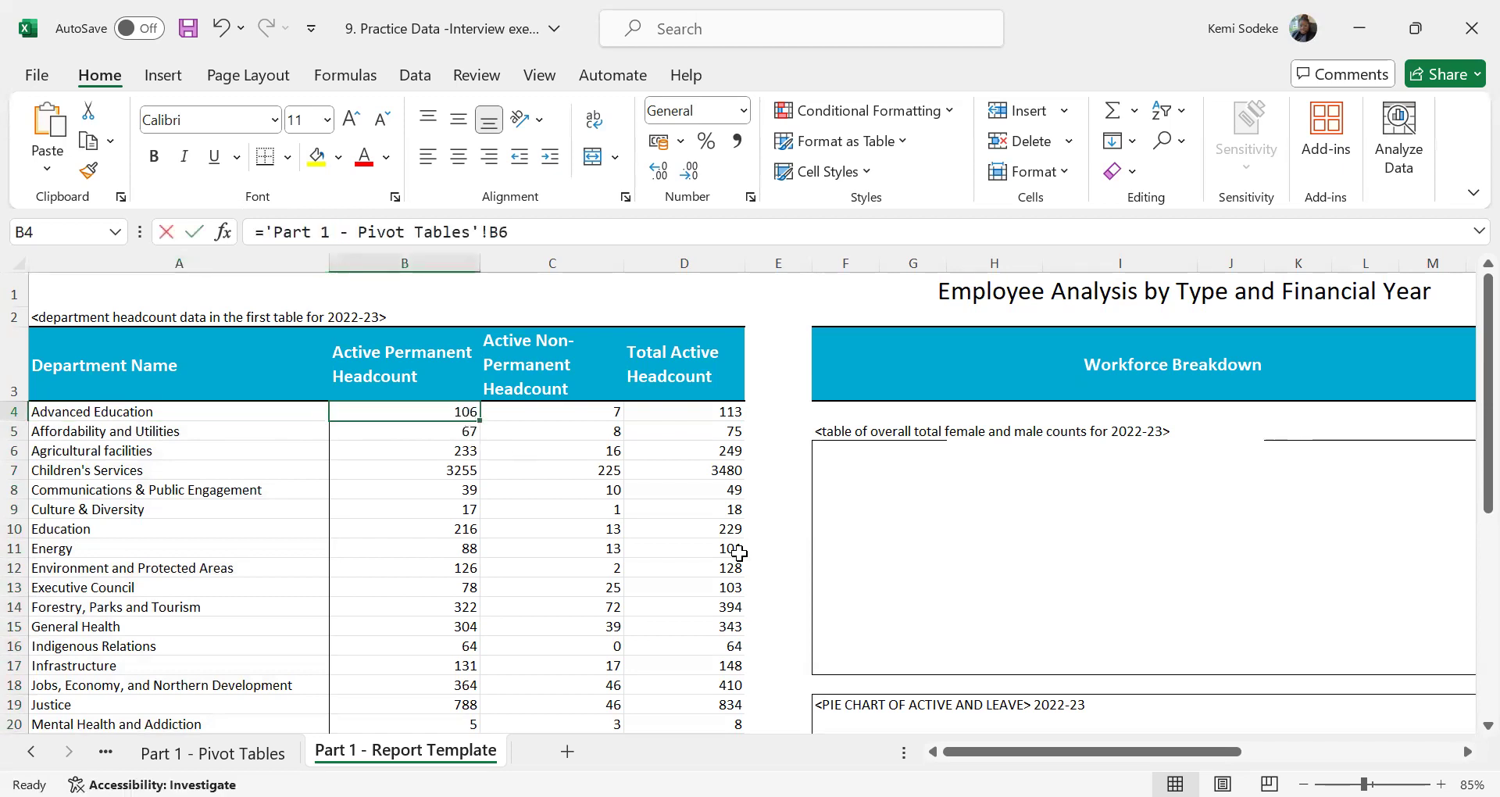
{"action": "type", "text": "="}
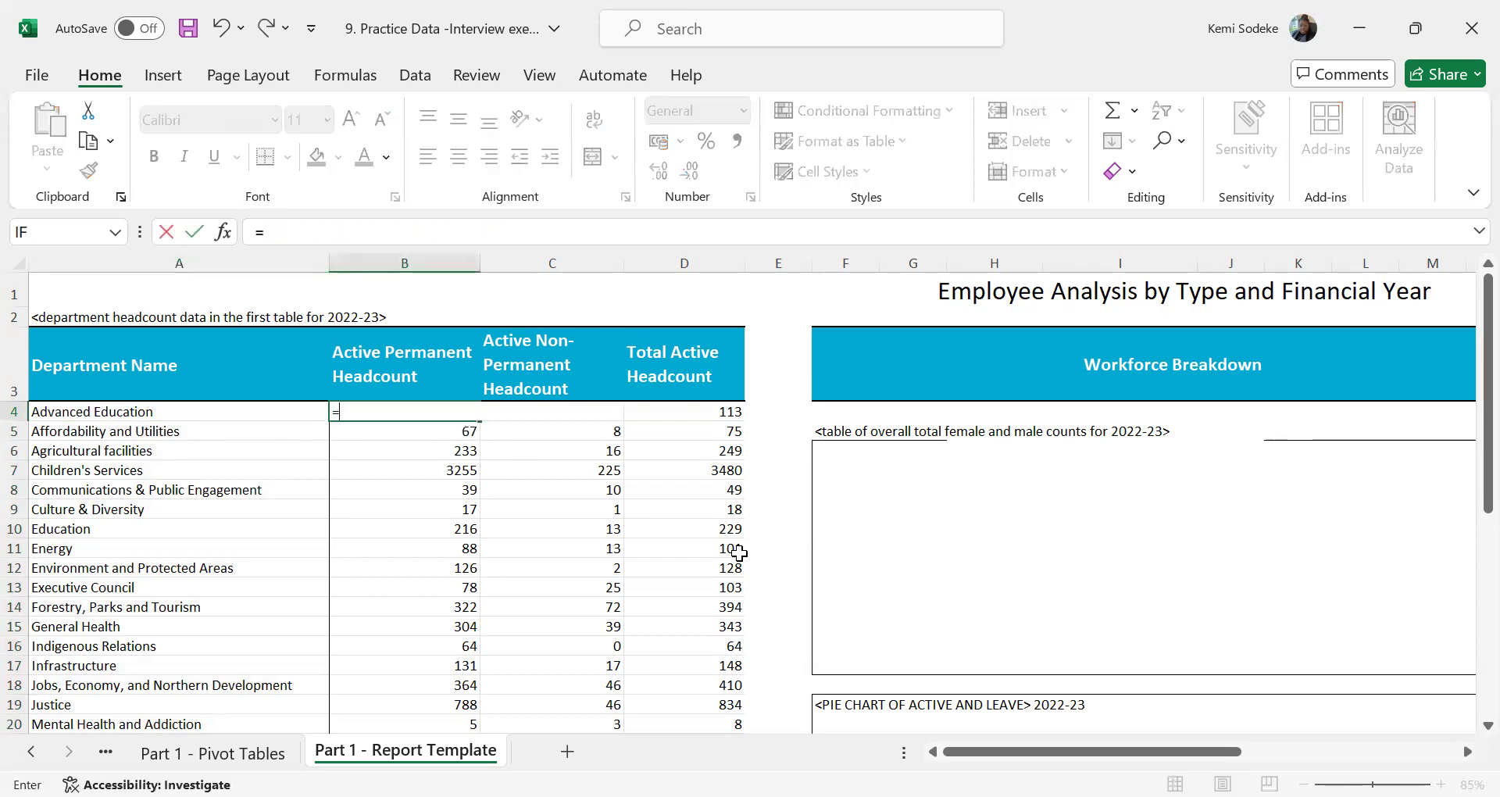
{"action": "type", "text": "vlookup("}
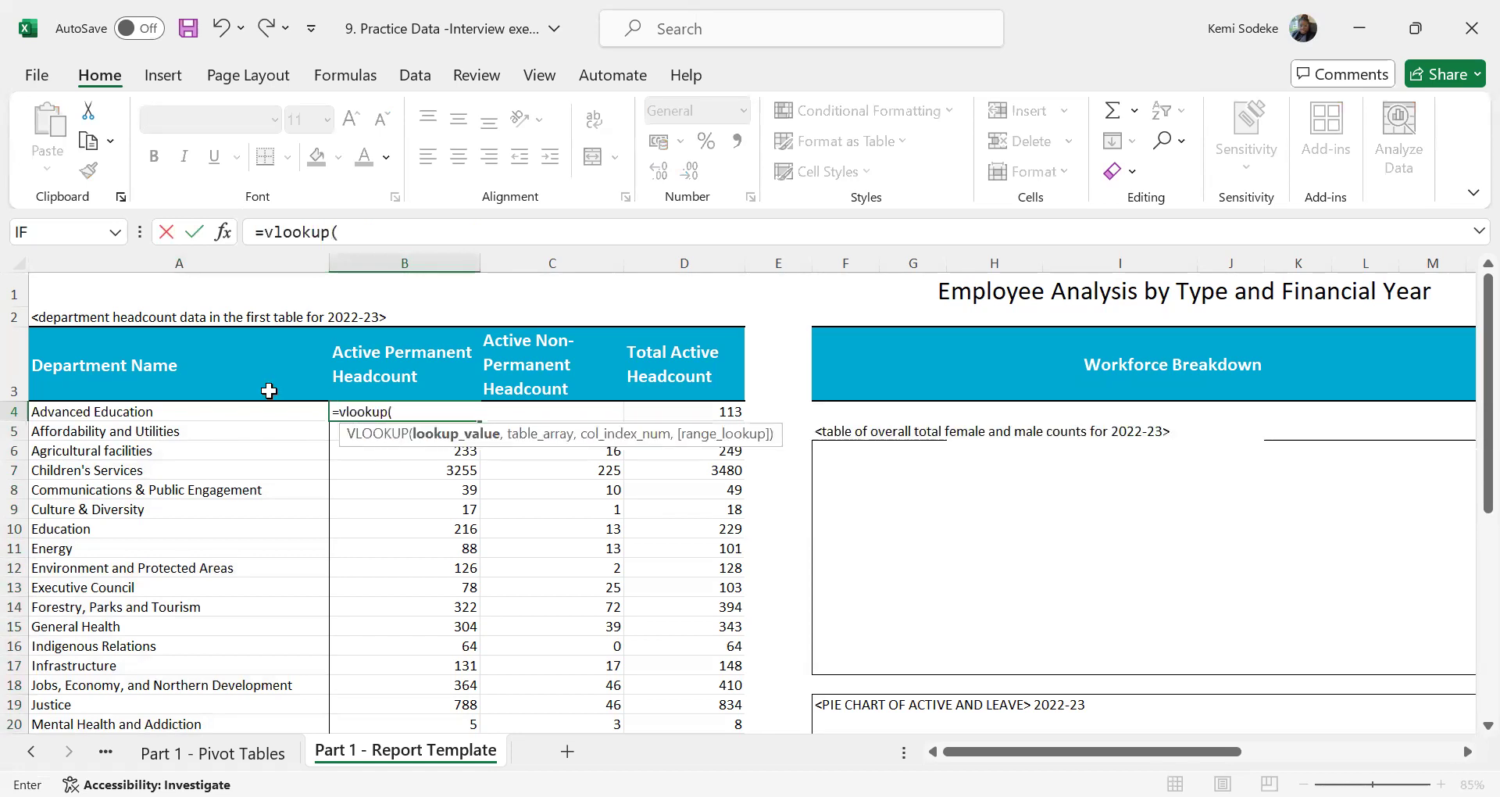
{"action": "left_click", "coordinate": [255, 414]}
{"action": "type", "text": ","}
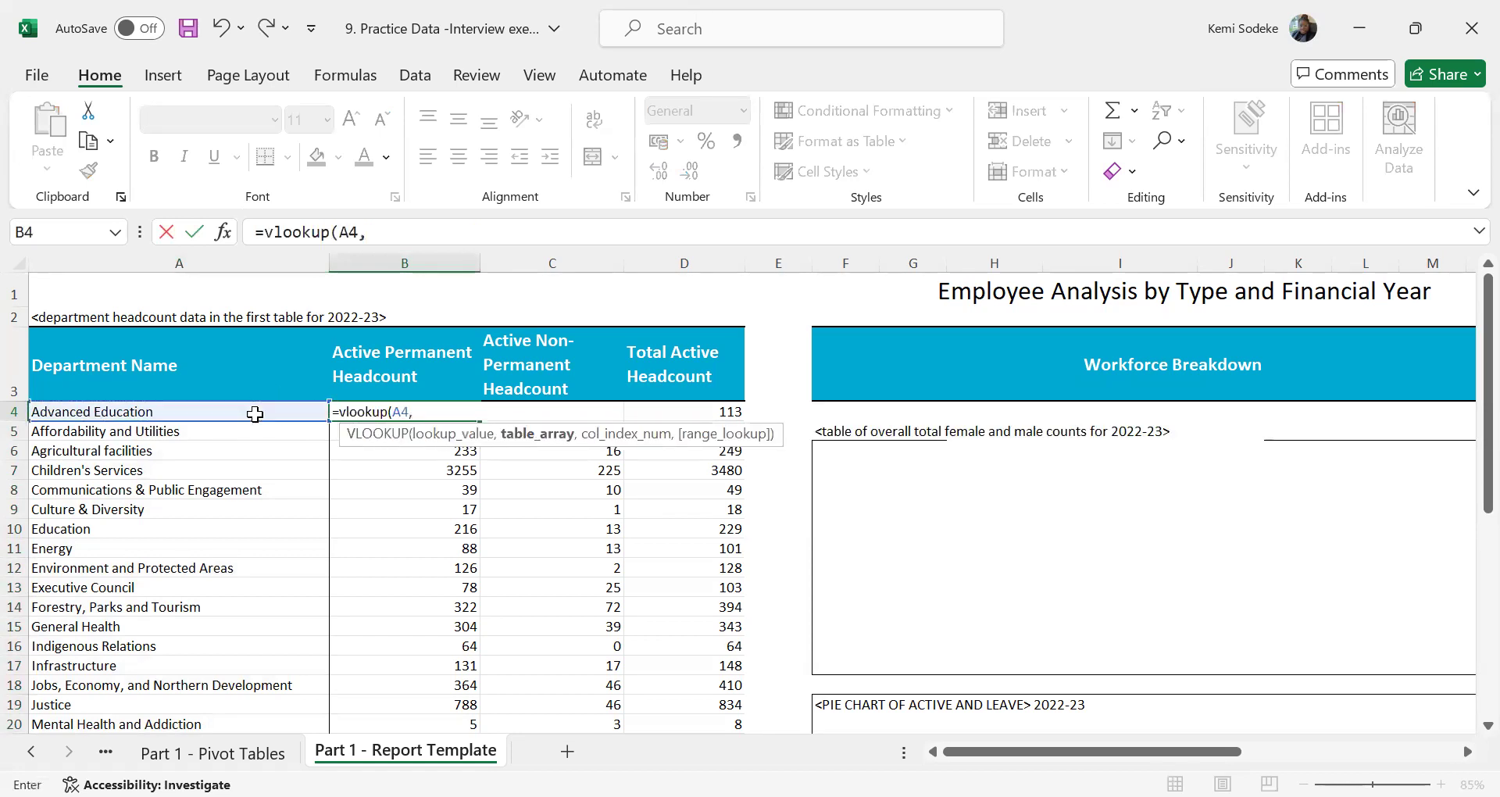
{"action": "left_click", "coordinate": [212, 752]}
{"action": "left_click_drag", "start_coordinate": [158, 266], "coordinate": [469, 264]}
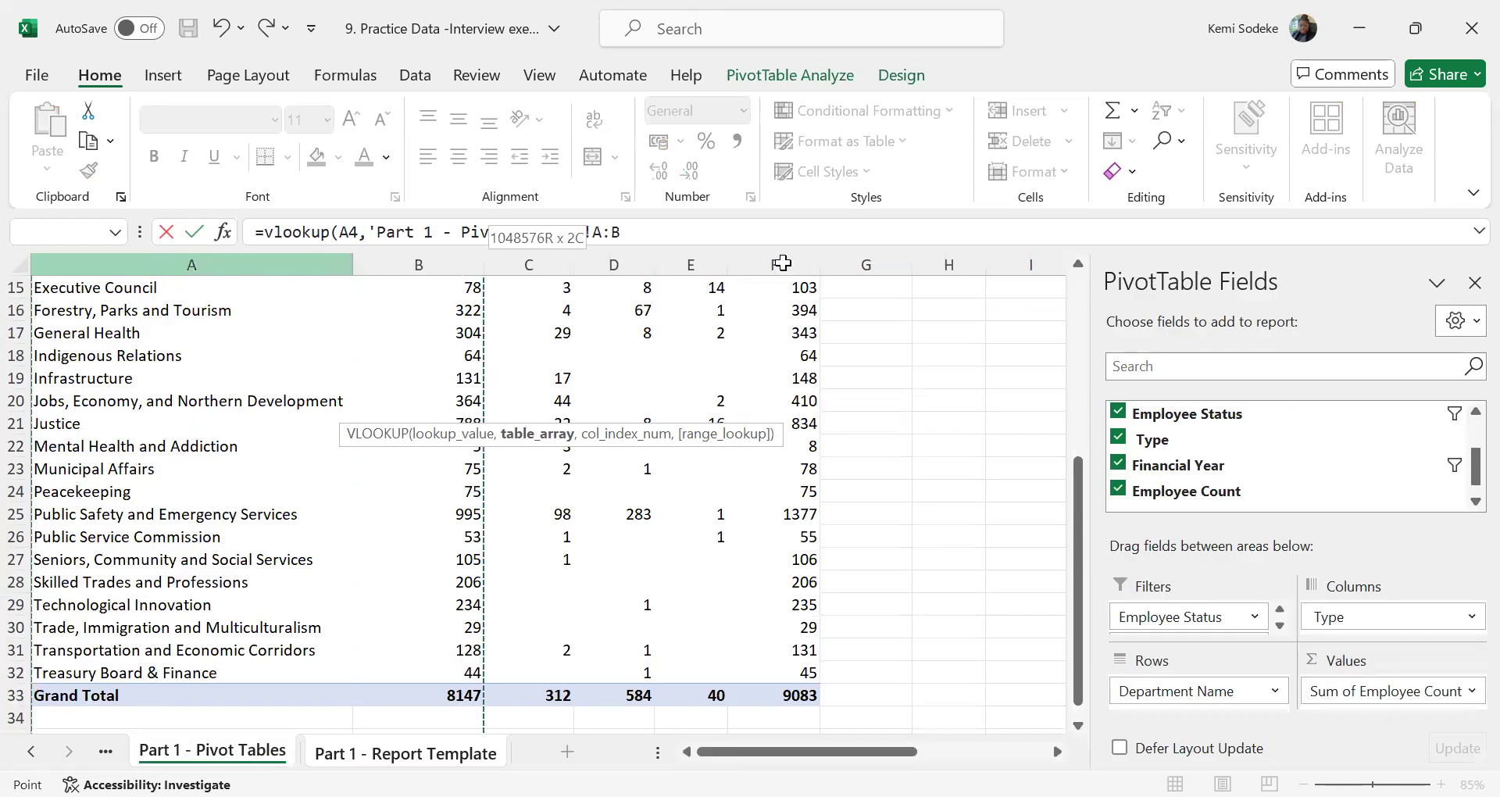
{"action": "left_click_drag", "start_coordinate": [781, 256], "coordinate": [782, 256]}
{"action": "type", "text": ",2"}
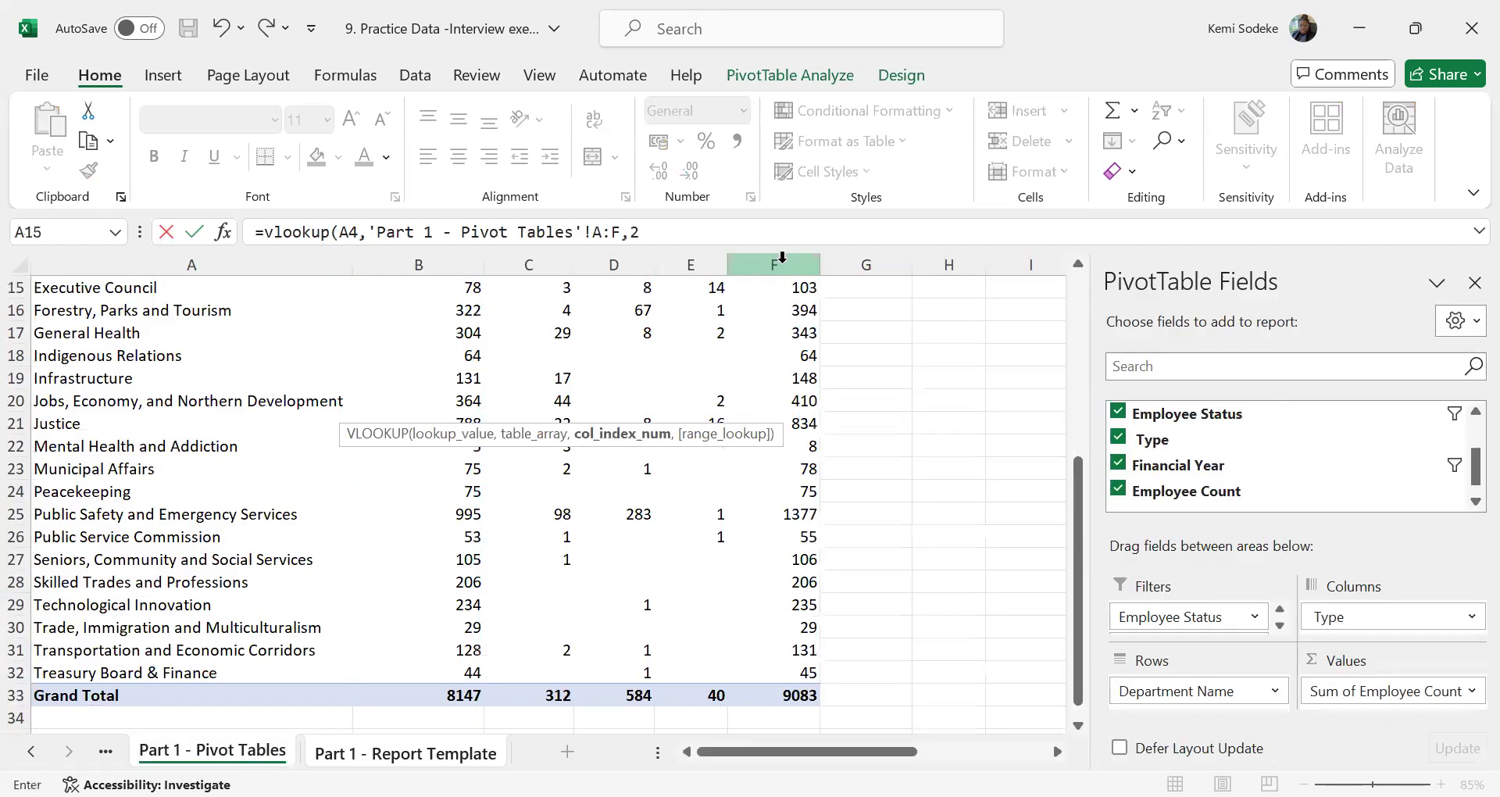
{"action": "type", "text": ",false"}
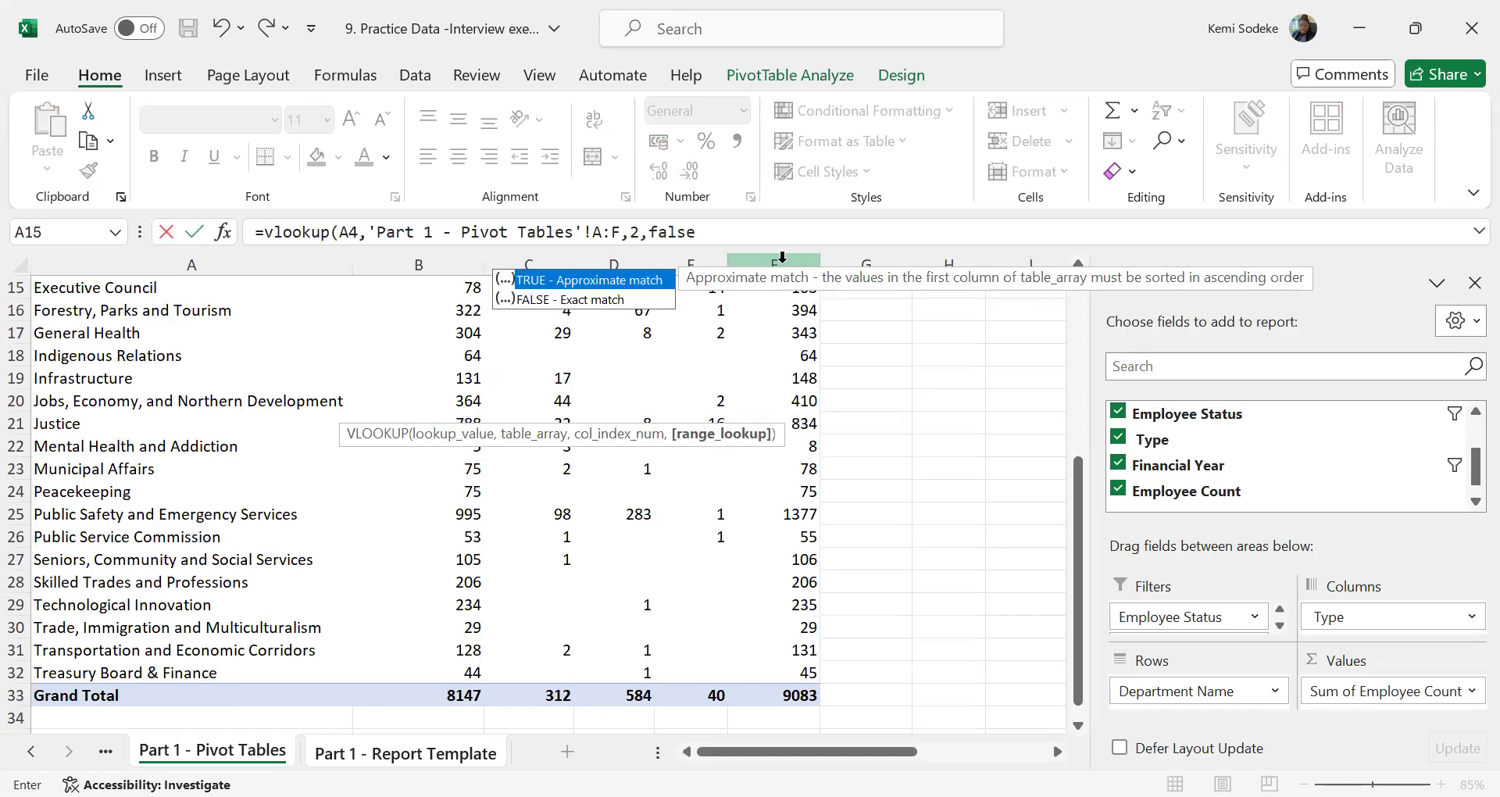
{"action": "key", "text": "Return"}
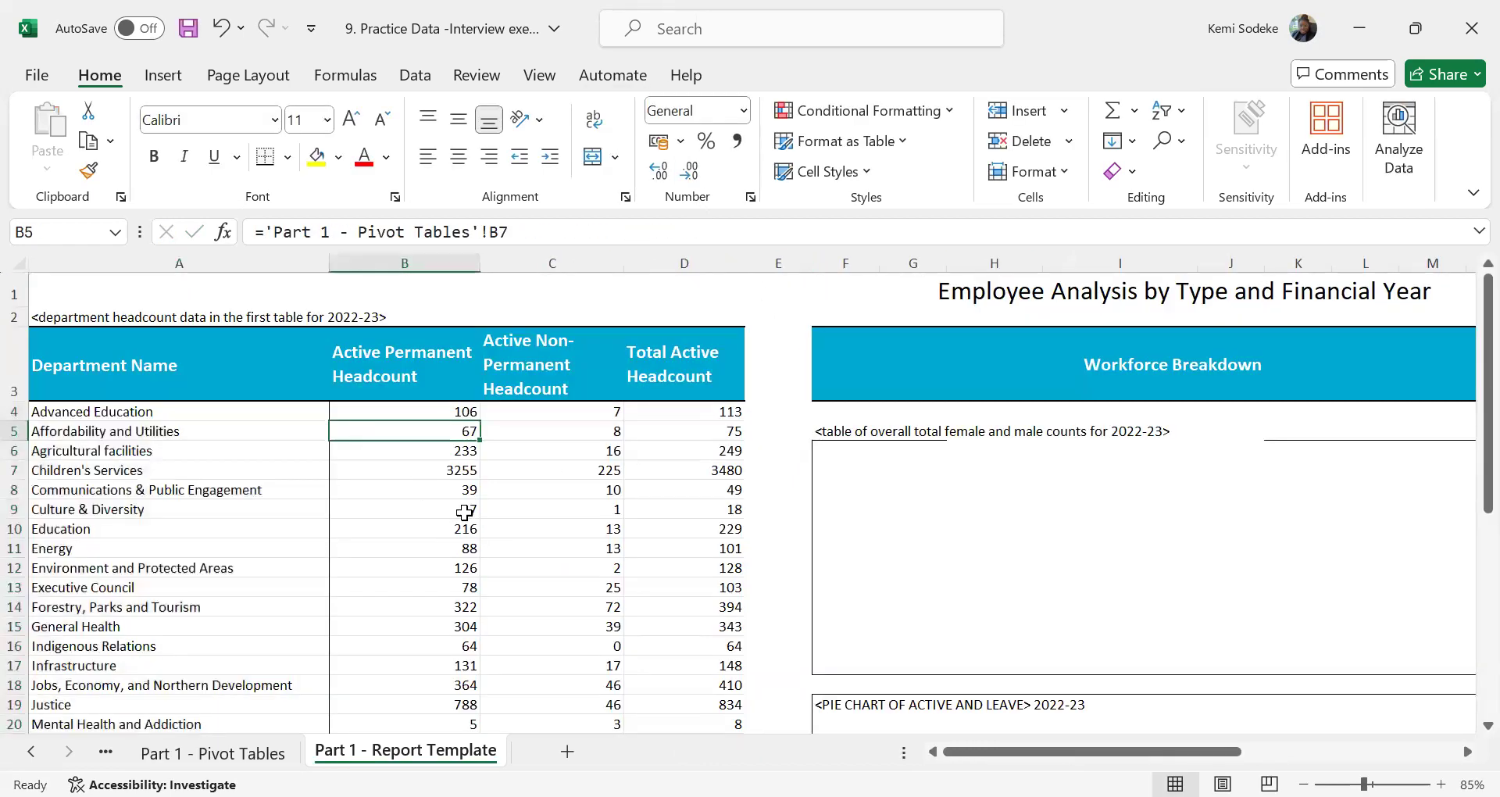
Lock the references in B4's VLOOKUP, making the lookup value $A4 and the pivot table range $A:$F
{"action": "left_click", "coordinate": [234, 751]}
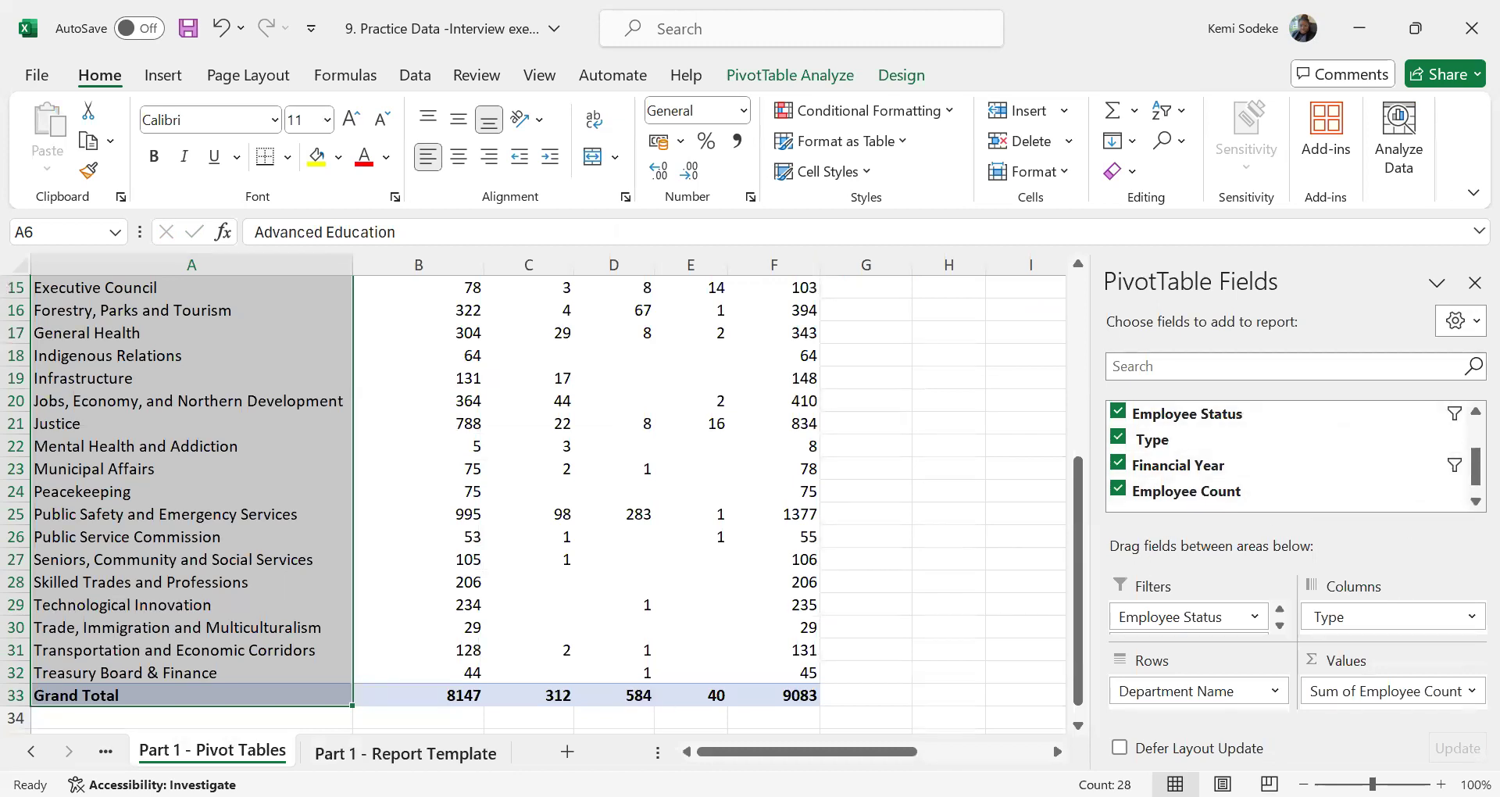
{"action": "left_click", "coordinate": [431, 742]}
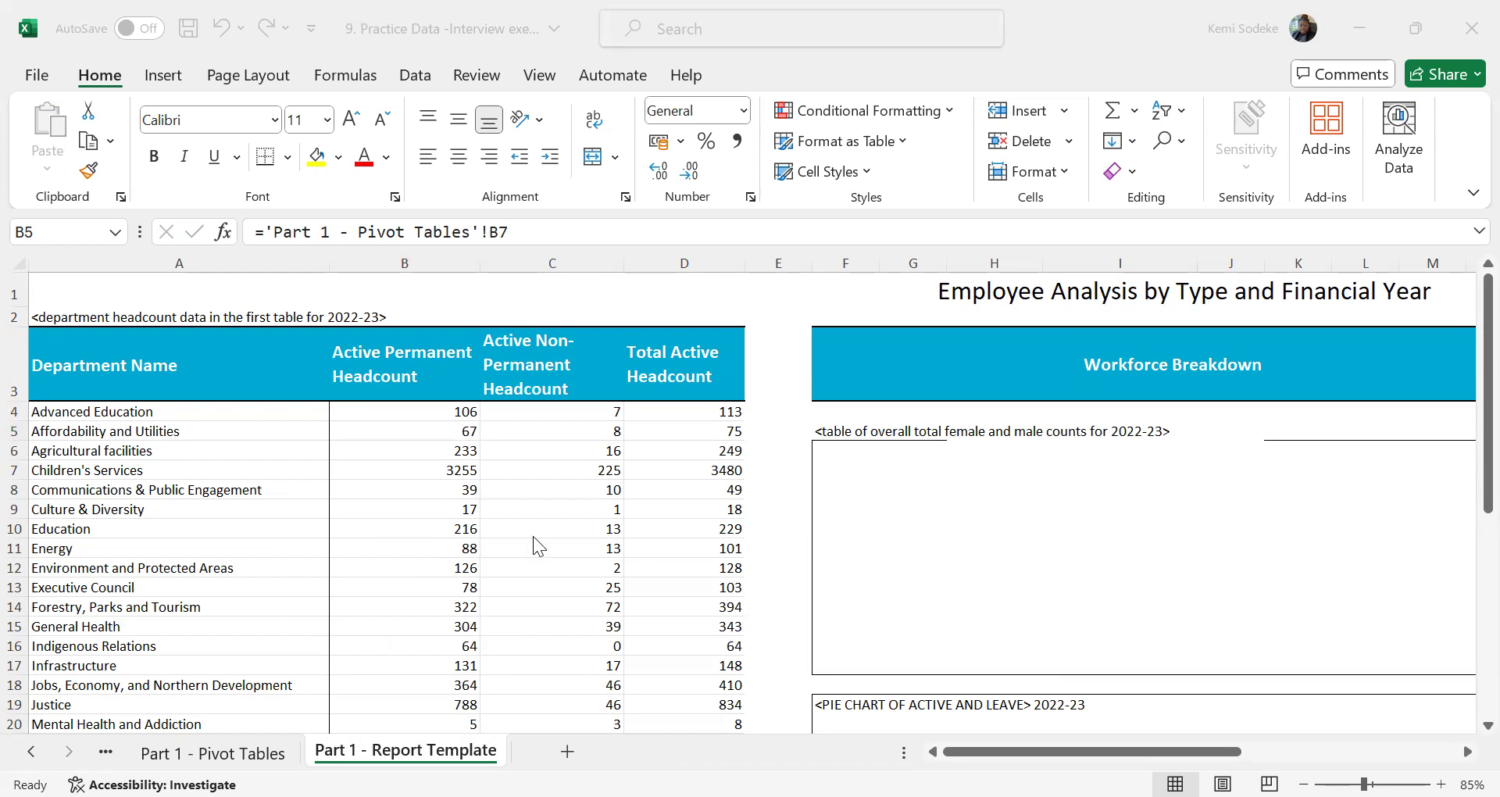
{"action": "left_click", "coordinate": [612, 411]}
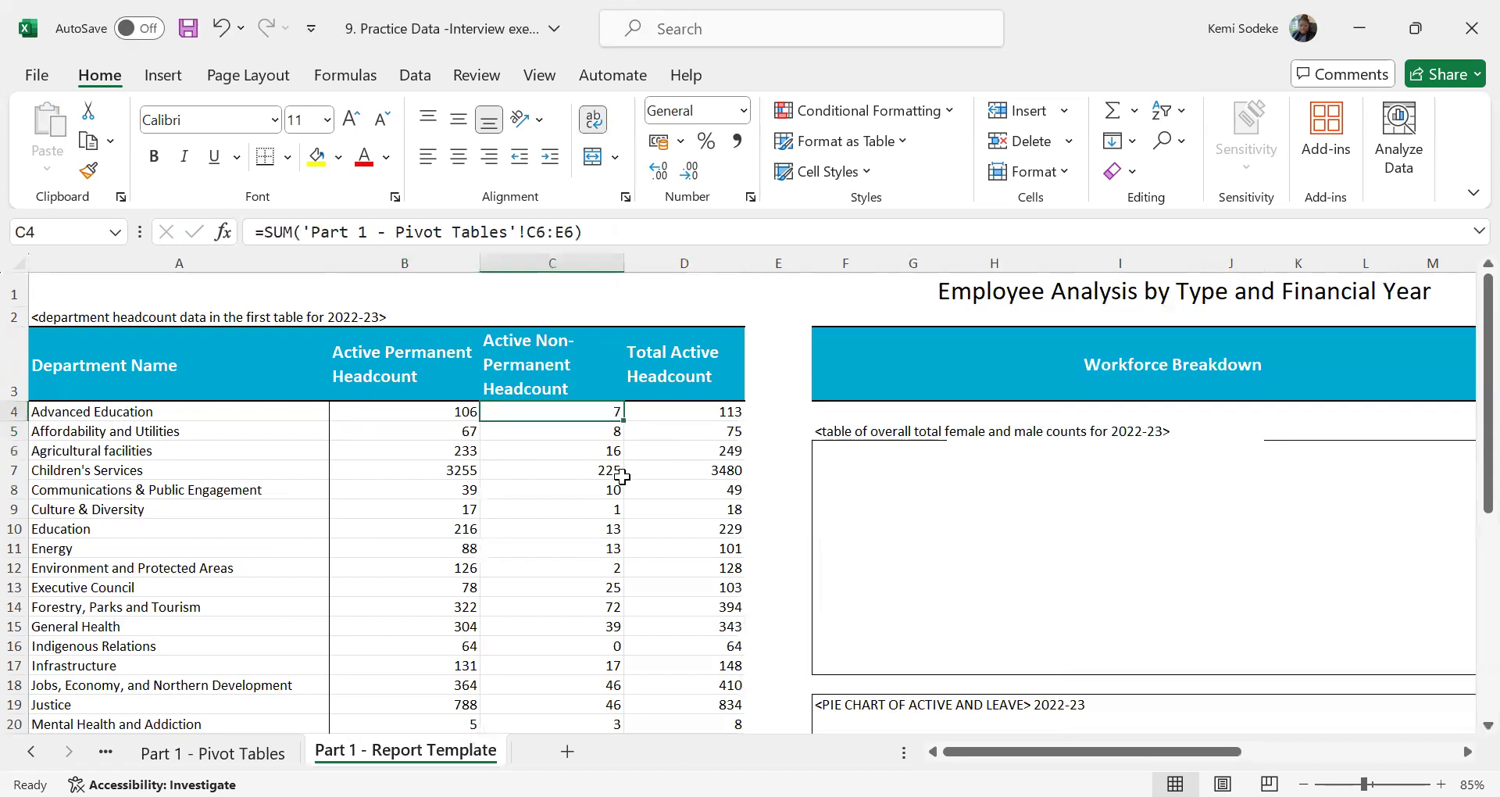
{"action": "left_click", "coordinate": [450, 414]}
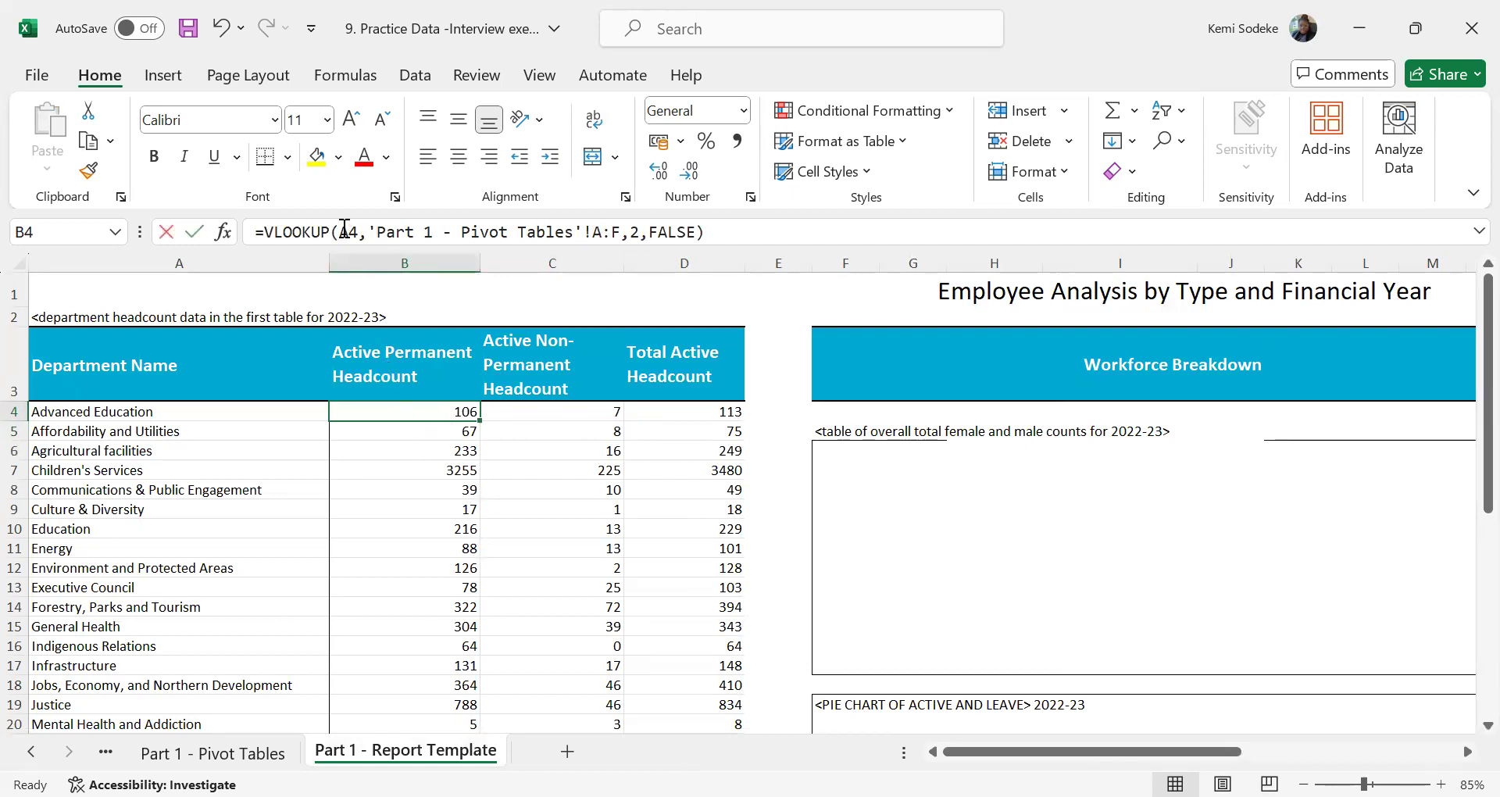
{"action": "left_click", "coordinate": [344, 228]}
{"action": "type", "text": "$"}
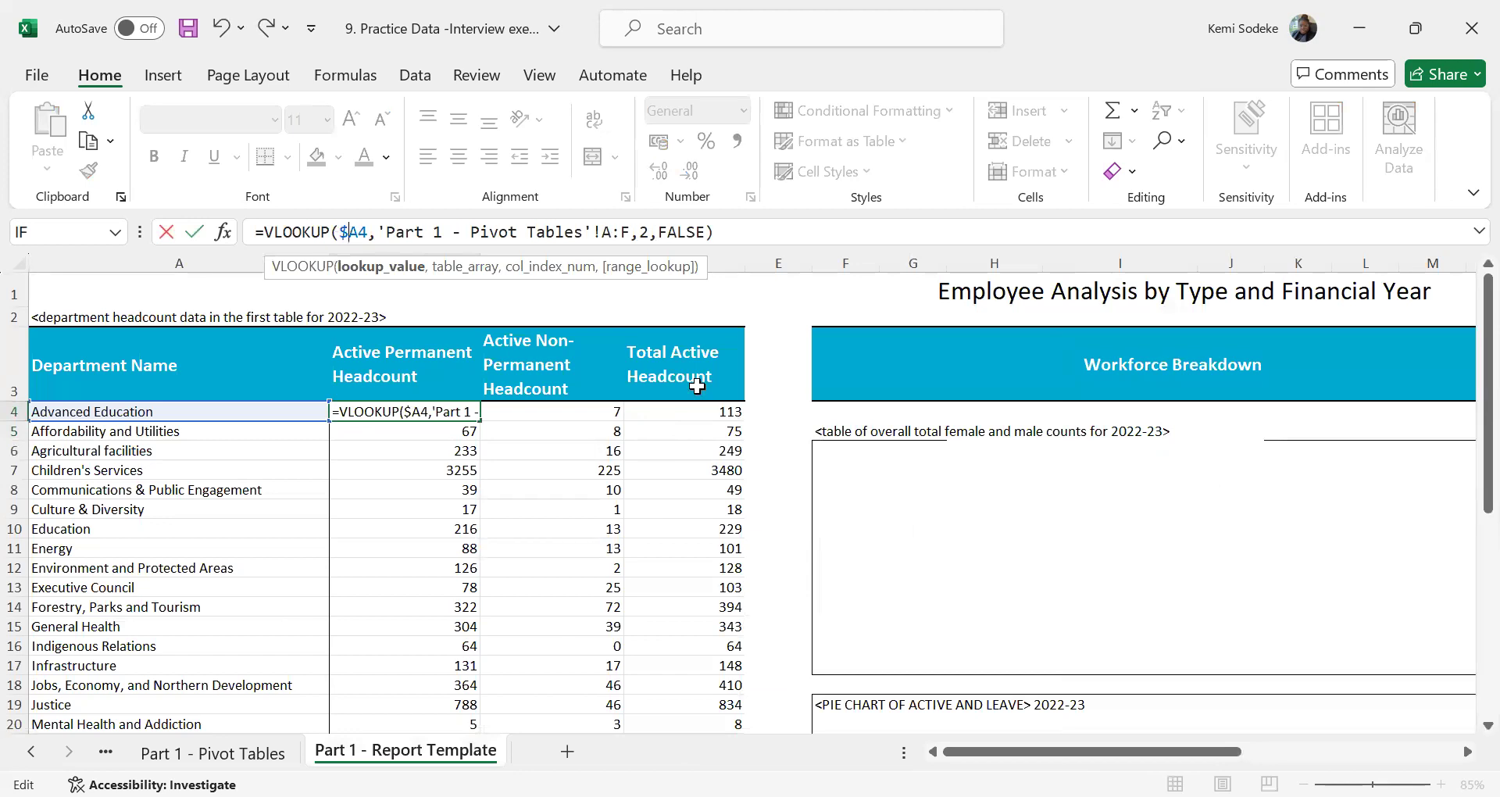
{"action": "left_click_drag", "start_coordinate": [636, 232], "coordinate": [381, 232]}
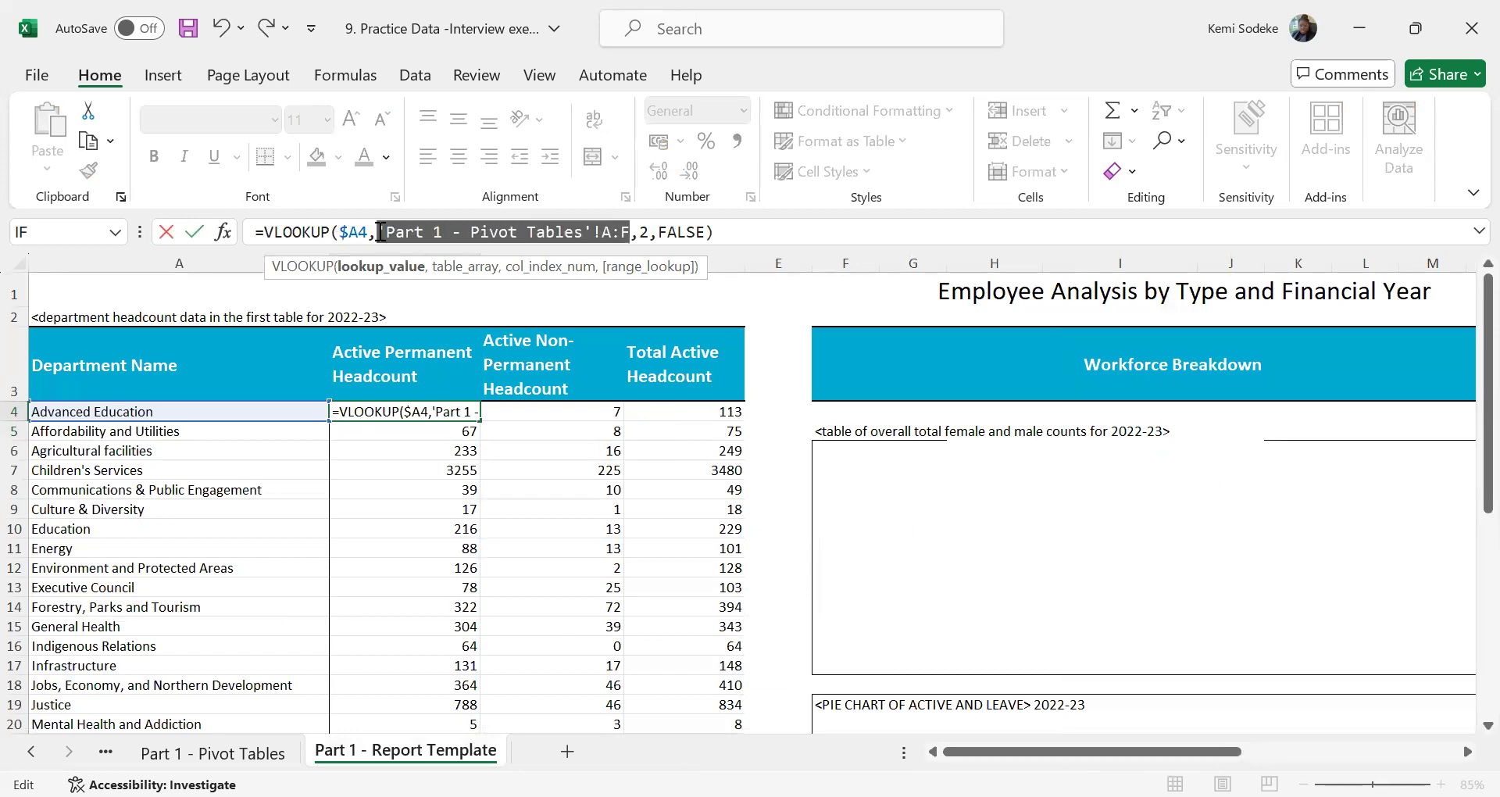
{"action": "mouse_move", "coordinate": [379, 232]}
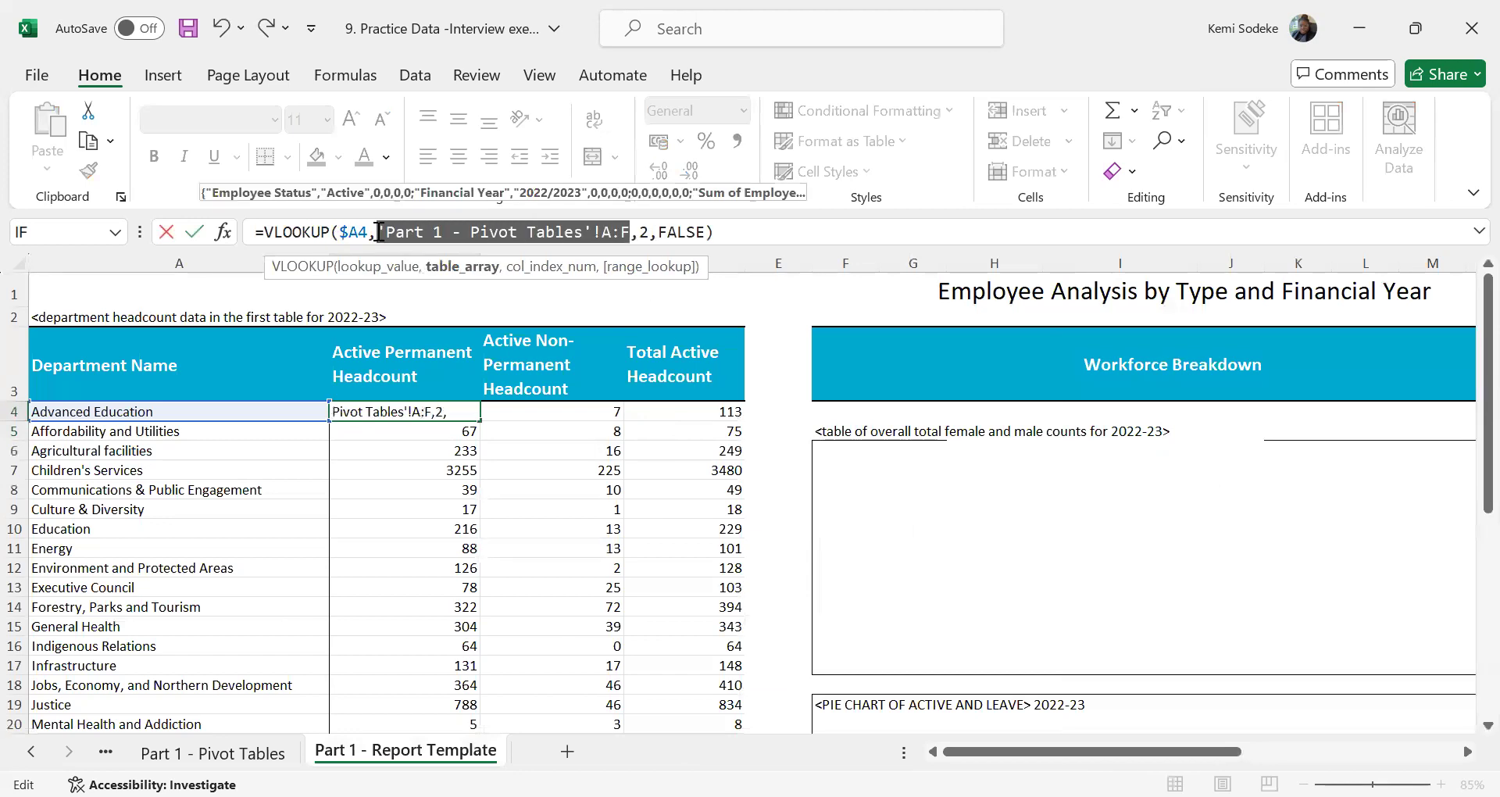
{"action": "key", "text": "F4"}
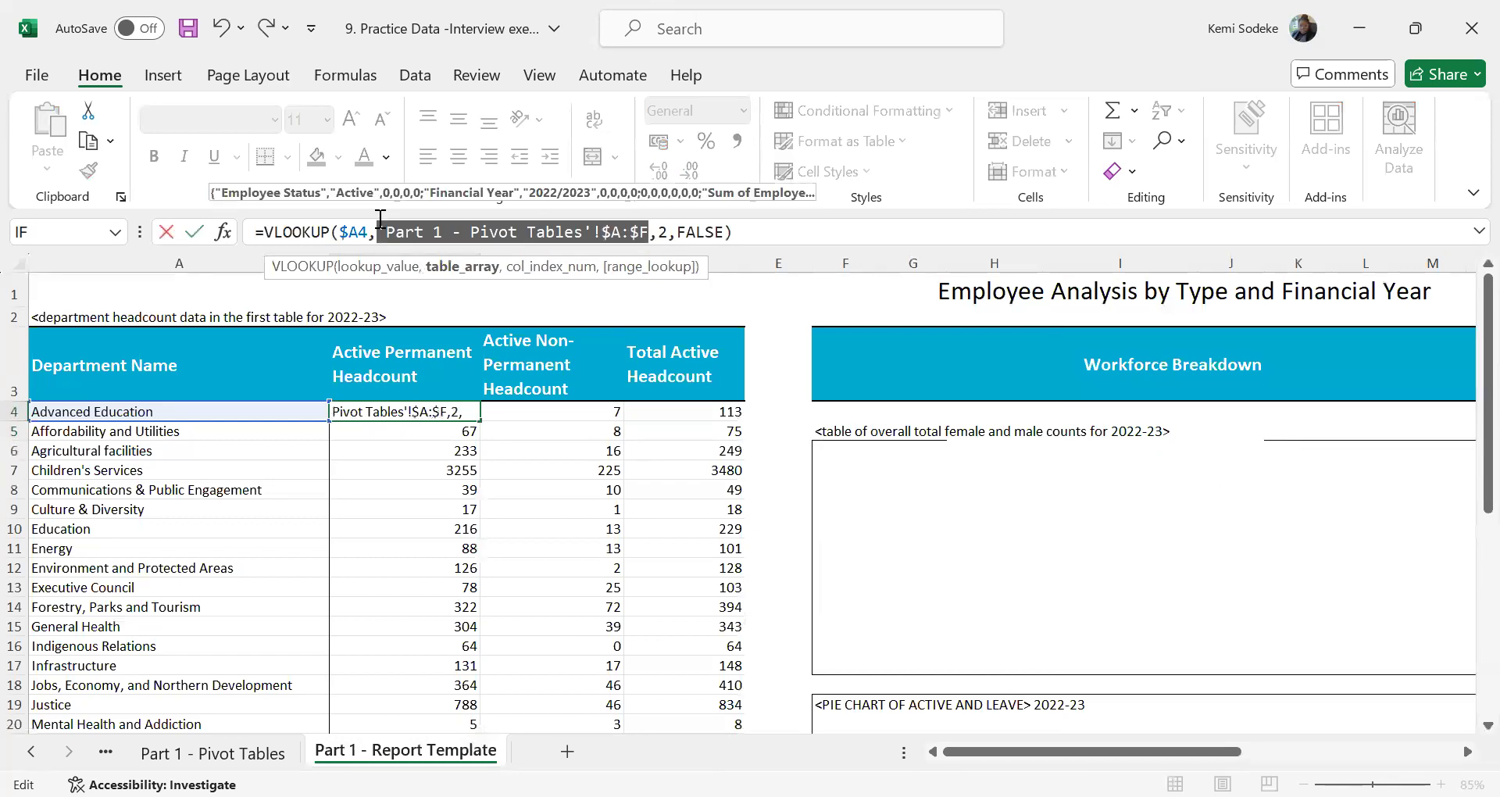
{"action": "key", "text": "ctrl+Return"}
Copy the VLOOKUP from B4 into D4 and change its column index to 6 for the Grand Total
{"action": "key", "text": "ctrl+c"}
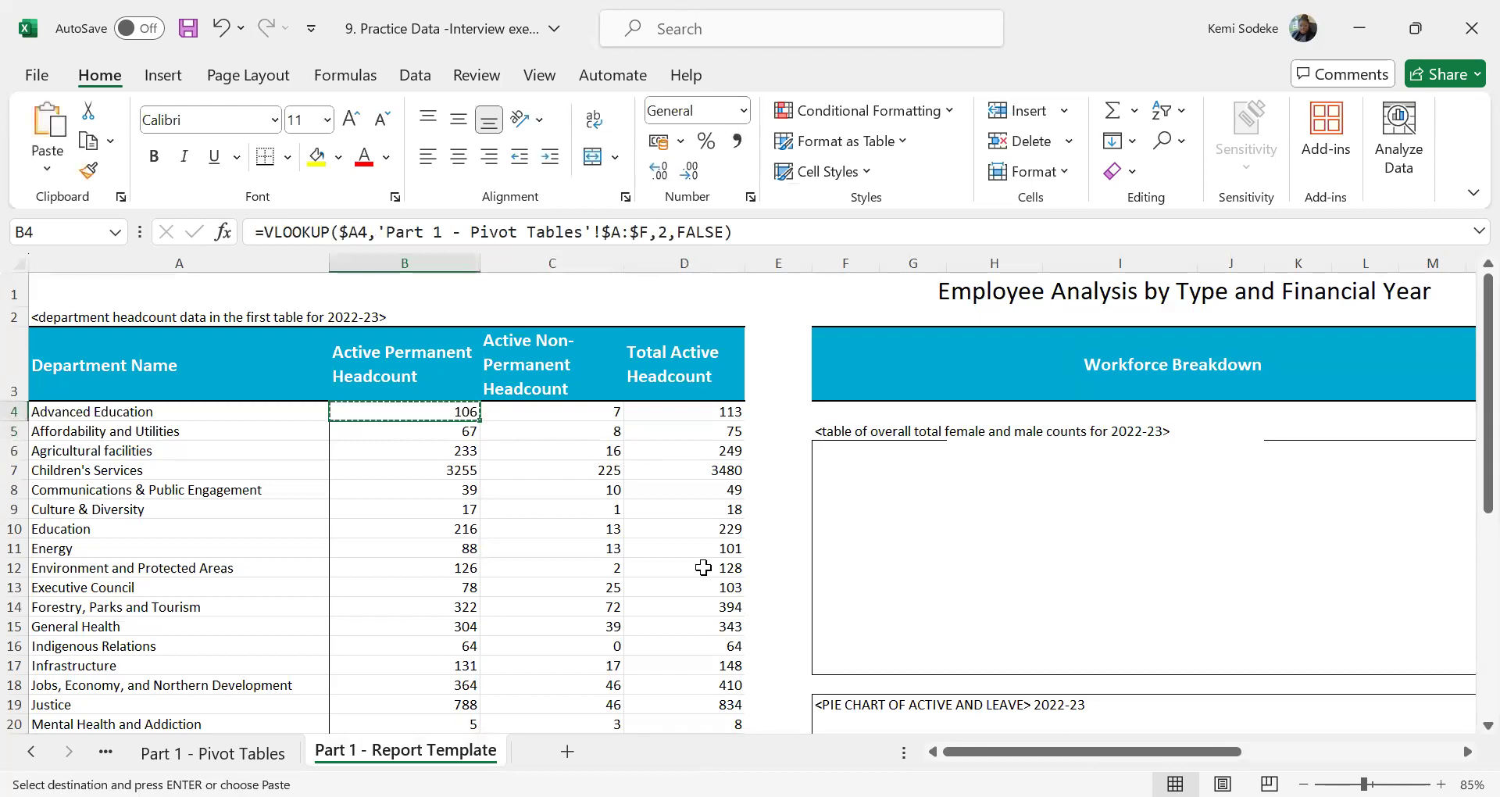
{"action": "left_click", "coordinate": [708, 412]}
{"action": "key", "text": "Return"}
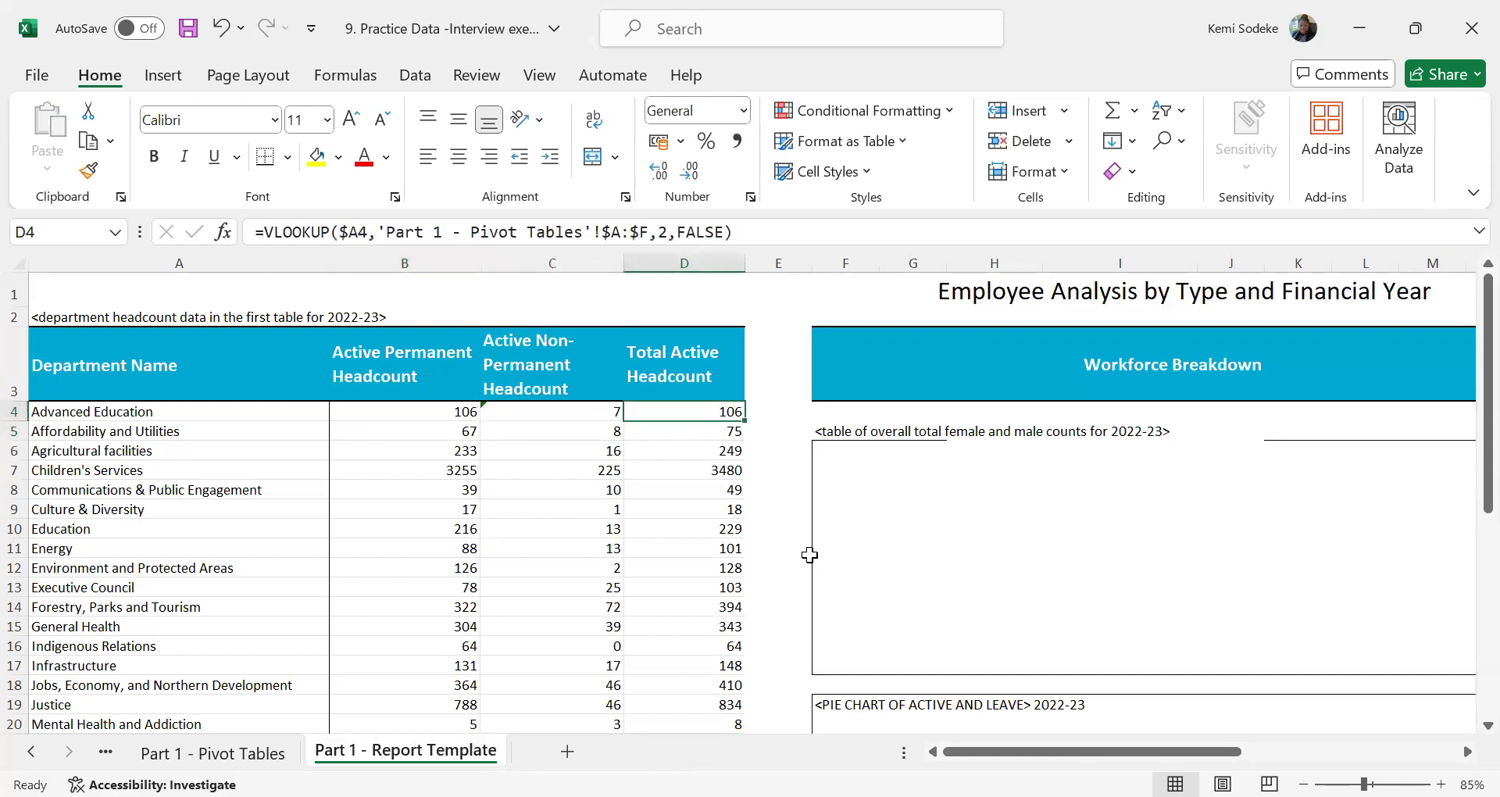
{"action": "left_click", "coordinate": [234, 754]}
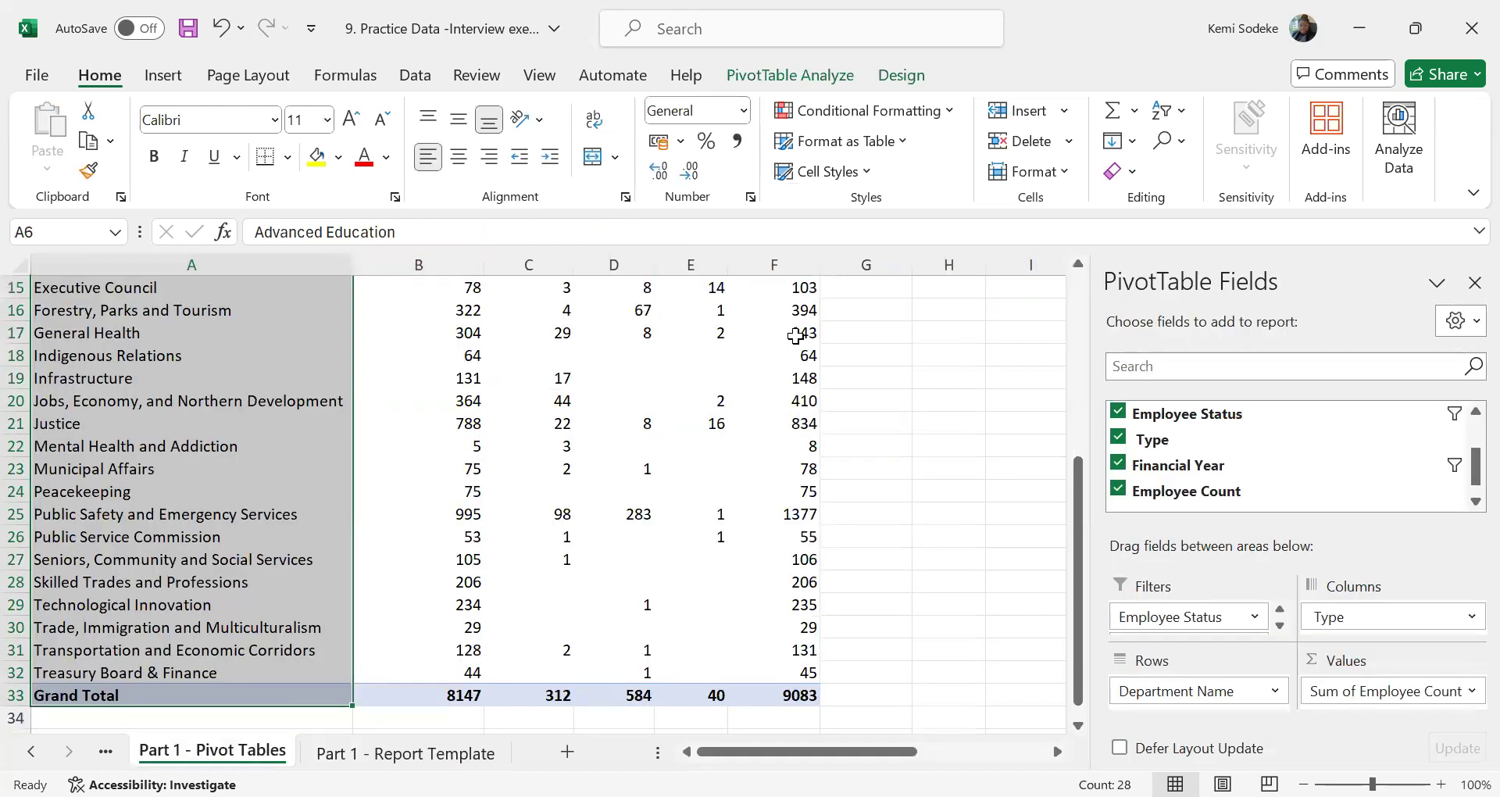
{"action": "left_click", "coordinate": [437, 753]}
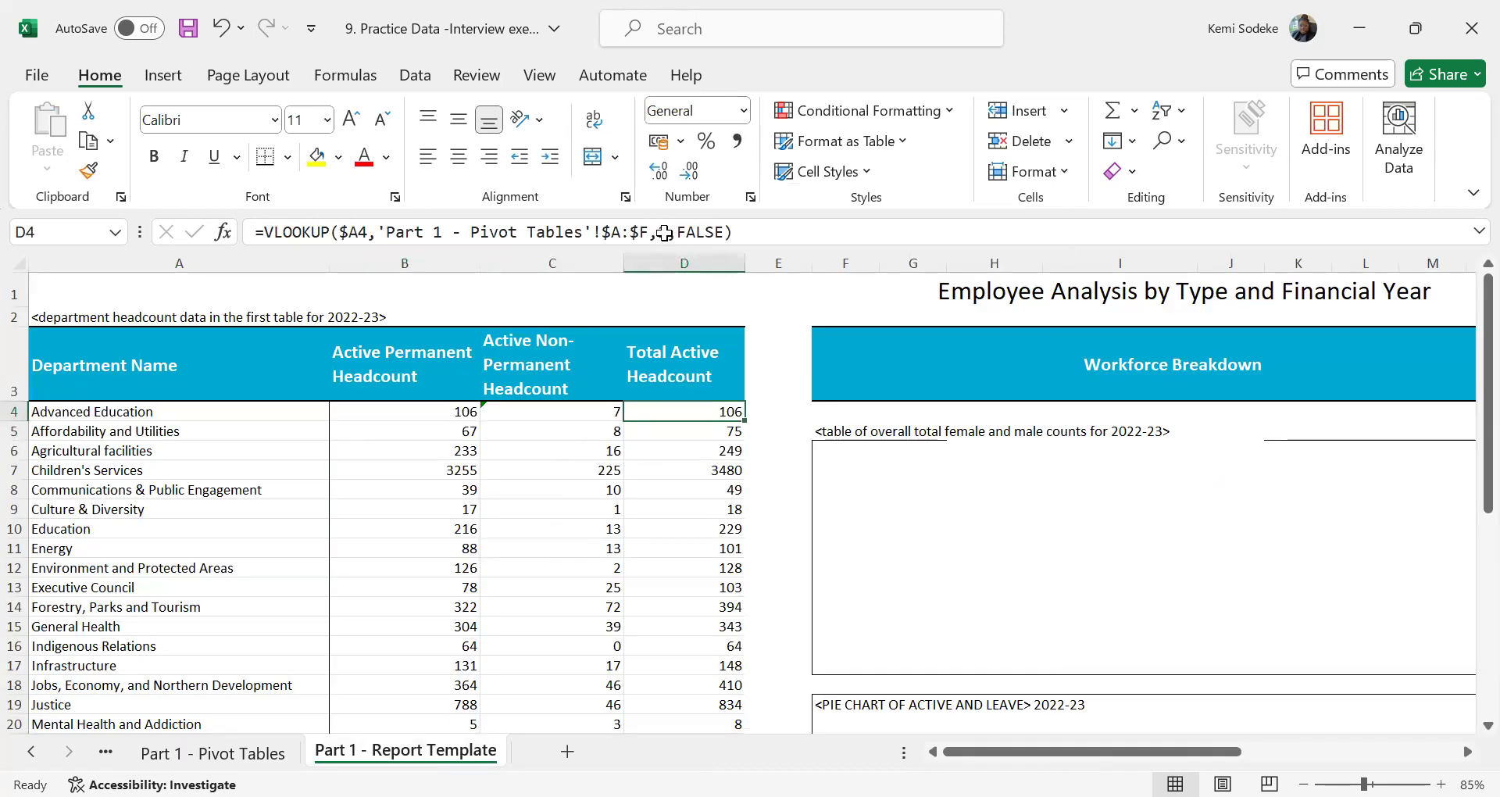
{"action": "left_click", "coordinate": [664, 232]}
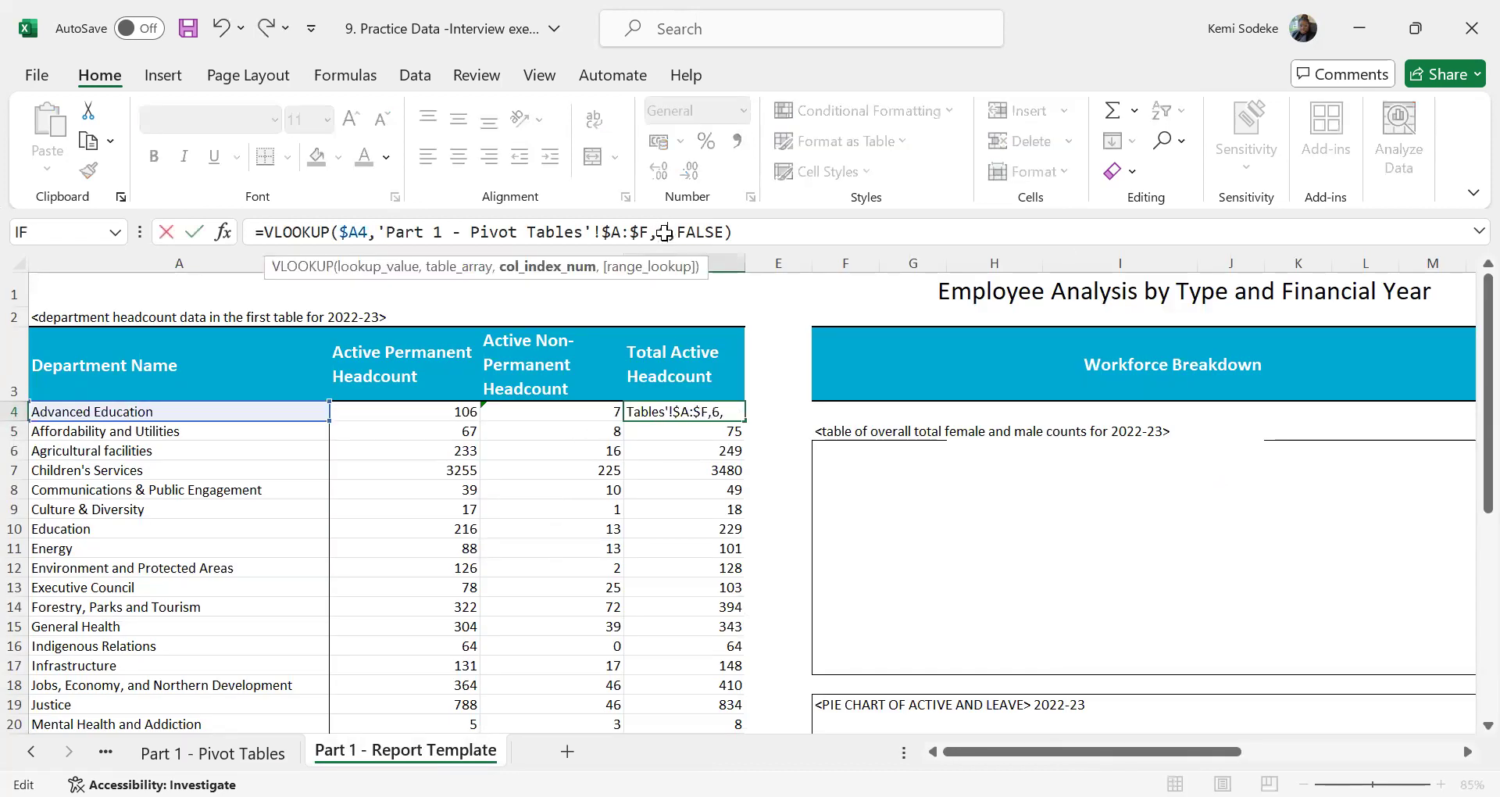
{"action": "key", "text": "Return"}
Replace C4's formula with =D4-B4 to calculate Advanced Education's non-permanent headcount as total minus permanent
{"action": "key", "text": "Up"}
{"action": "key", "text": "Left"}
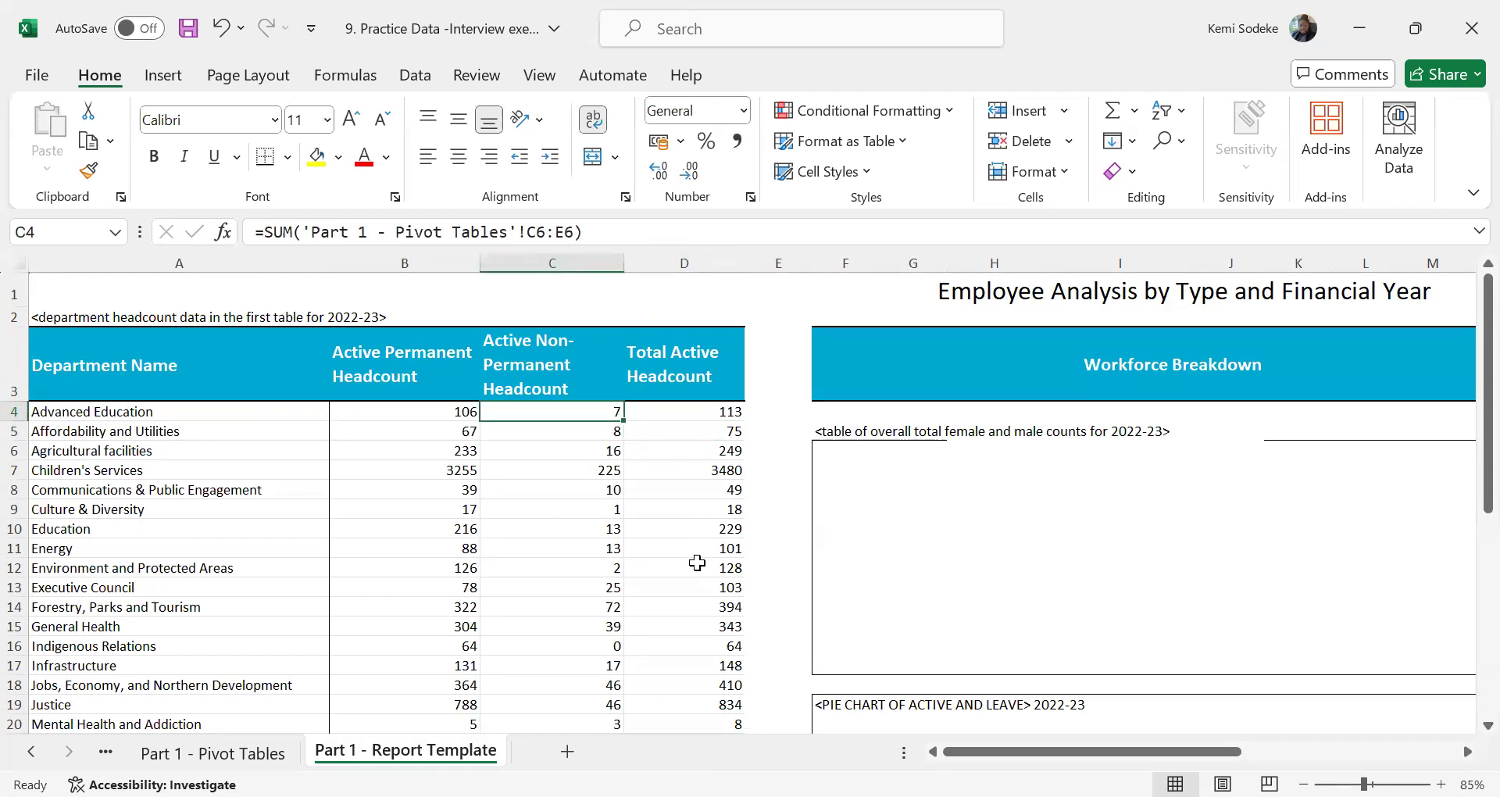
{"action": "type", "text": "="}
{"action": "left_click", "coordinate": [729, 412]}
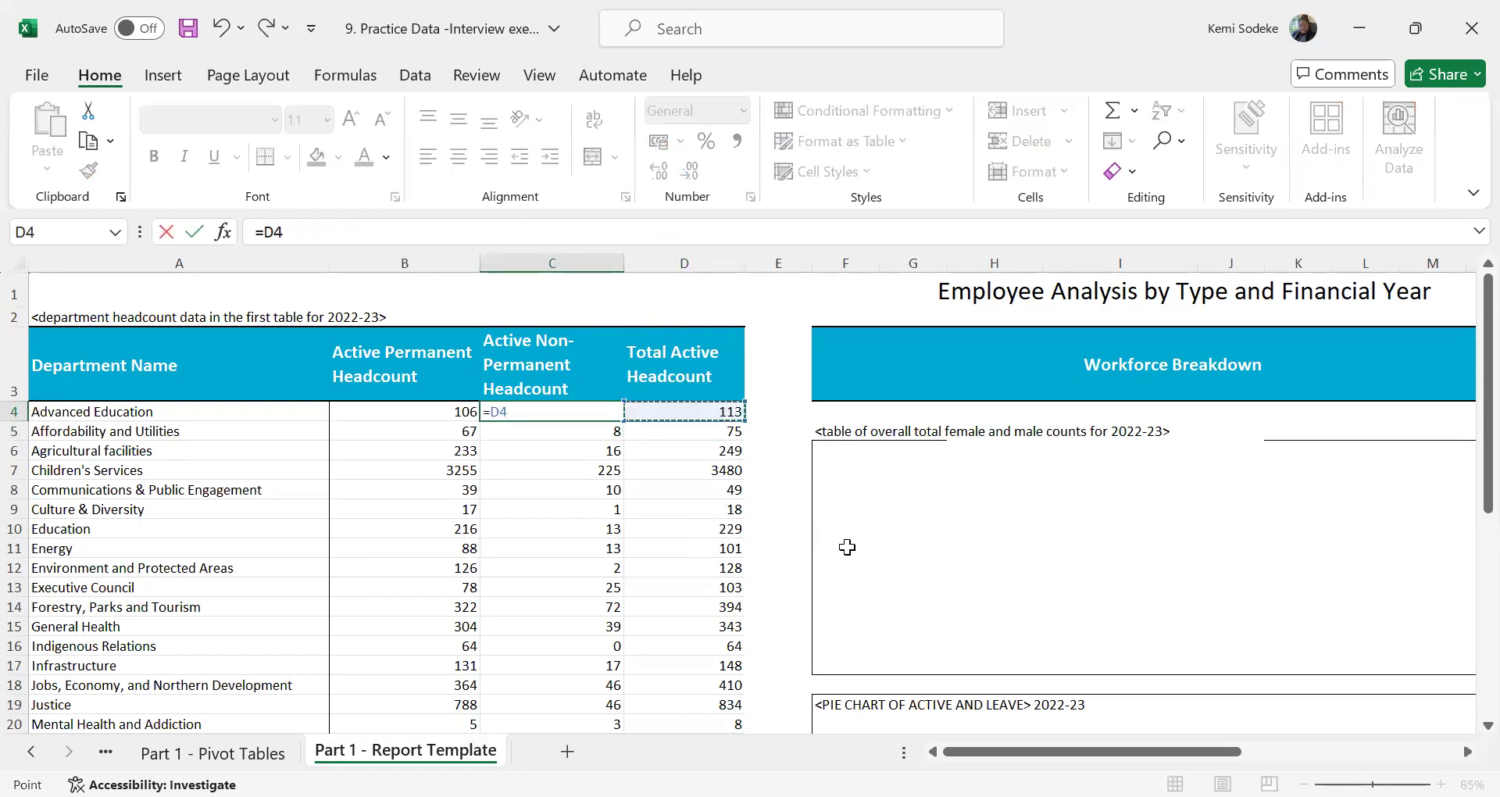
{"action": "type", "text": "-"}
{"action": "left_click", "coordinate": [461, 411]}
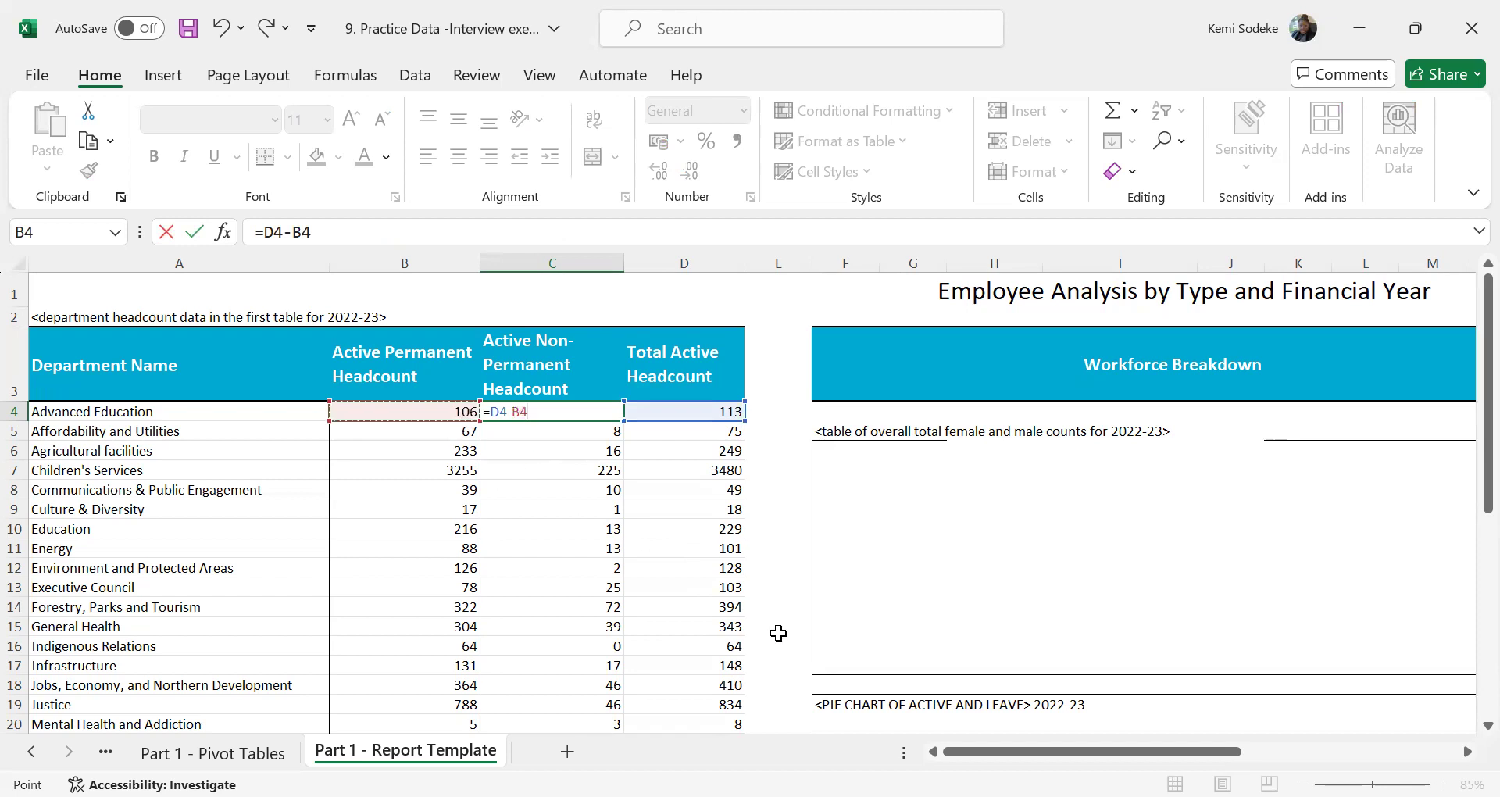
{"action": "key", "text": "Return"}
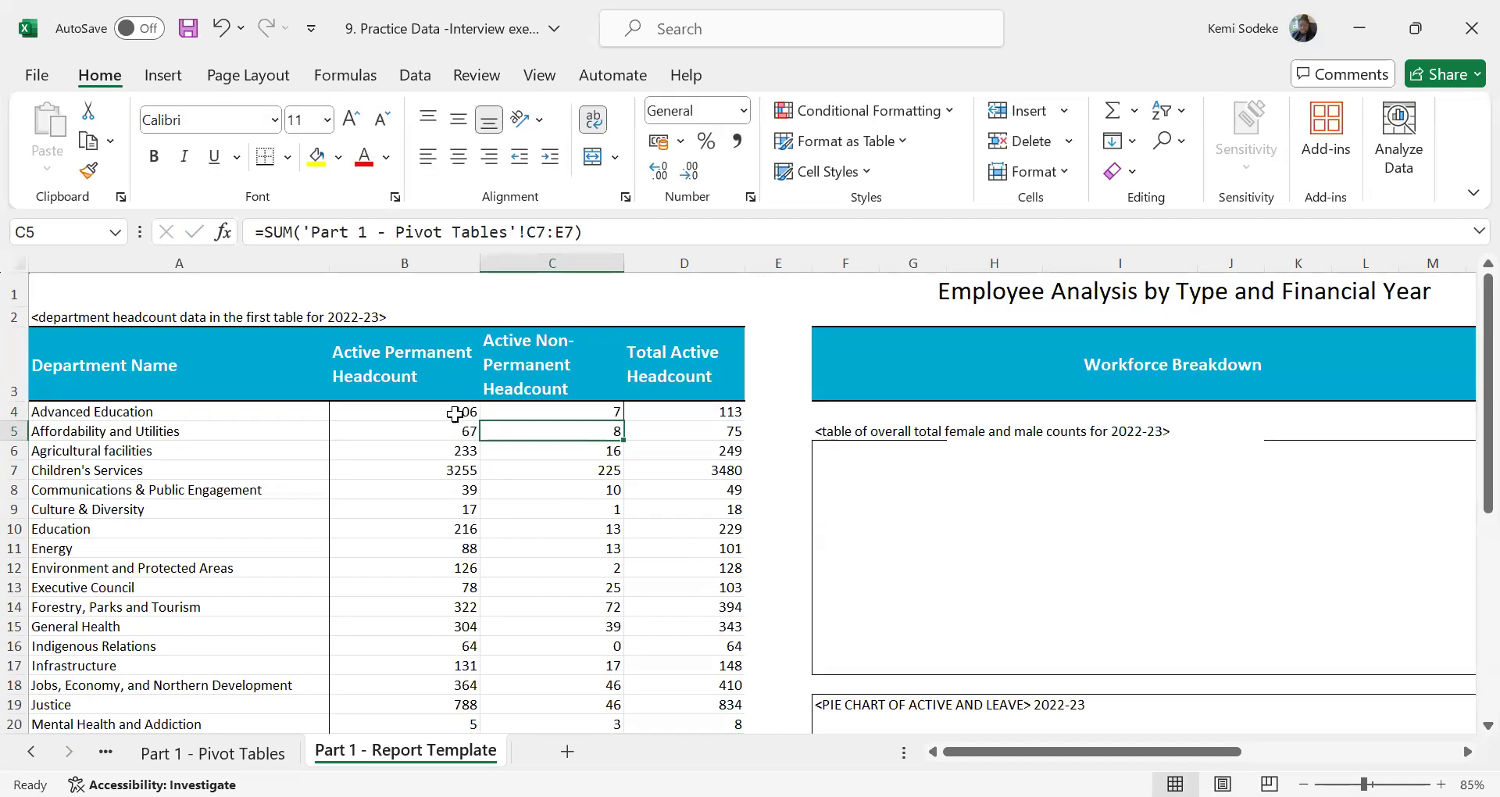
Fill the row 4 formulas in B4:D4 down through Treasury Board & Finance in row 30
{"action": "left_click_drag", "start_coordinate": [406, 412], "coordinate": [743, 433]}
{"action": "left_click_drag", "start_coordinate": [468, 413], "coordinate": [703, 405]}
{"action": "left_click_drag", "start_coordinate": [744, 420], "coordinate": [729, 678]}
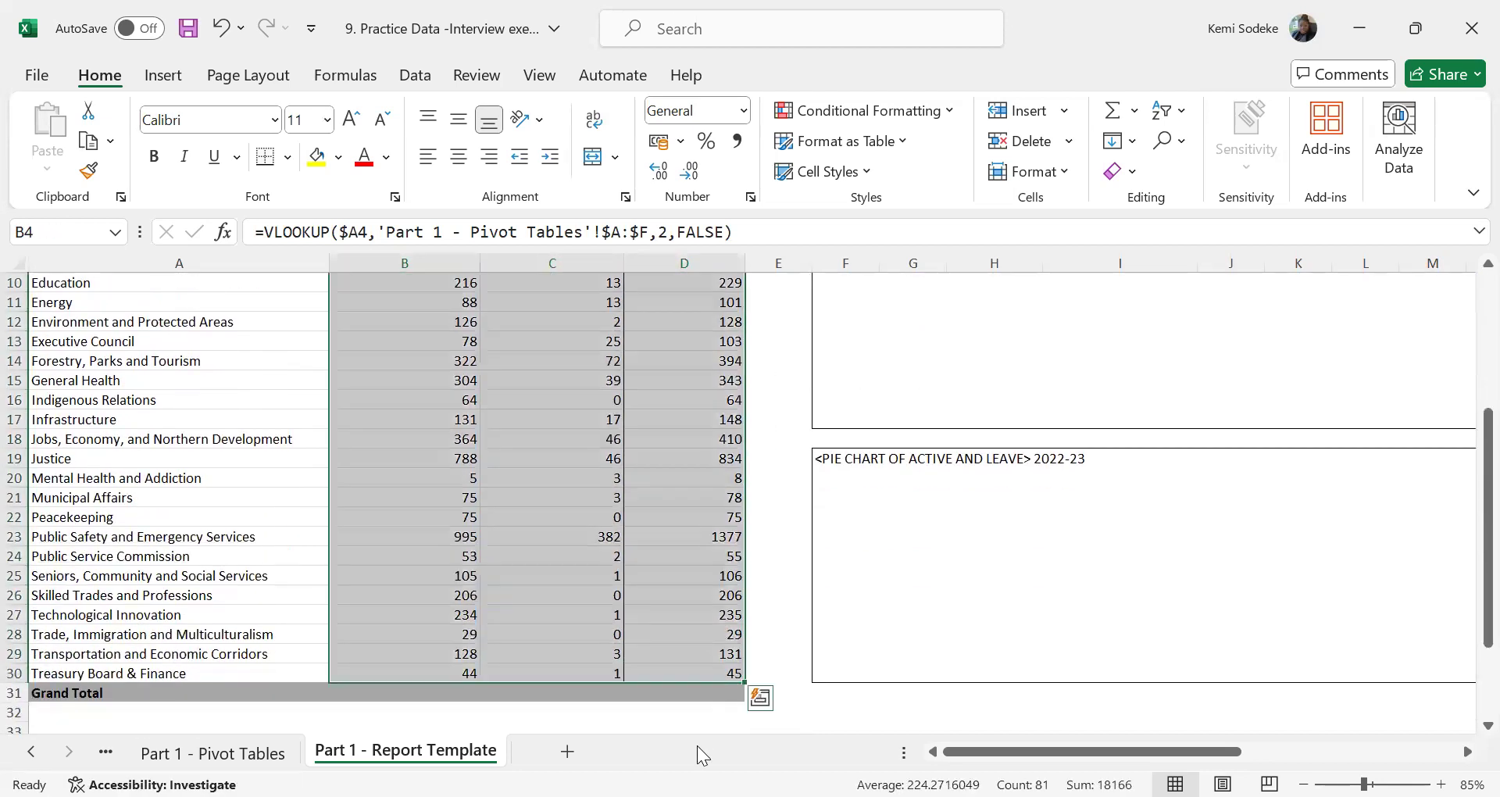
{"action": "left_click", "coordinate": [596, 714]}
Sum B4:B30 in the Grand Total row at B31 and extend the formula across to D31
{"action": "left_click", "coordinate": [435, 692]}
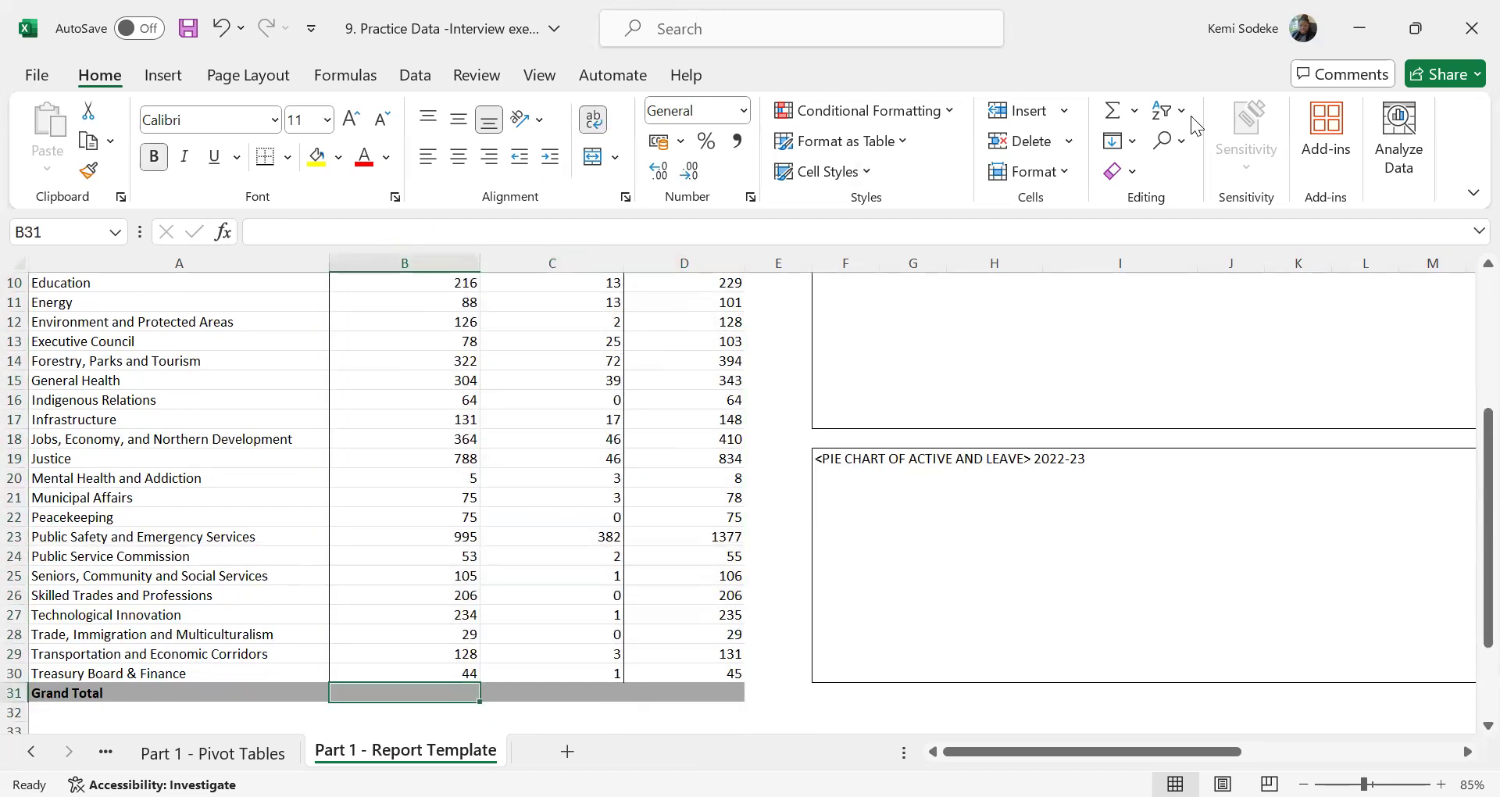
{"action": "left_click", "coordinate": [1108, 117]}
{"action": "key", "text": "Return"}
{"action": "left_click", "coordinate": [408, 691]}
{"action": "left_click_drag", "start_coordinate": [478, 701], "coordinate": [734, 694]}
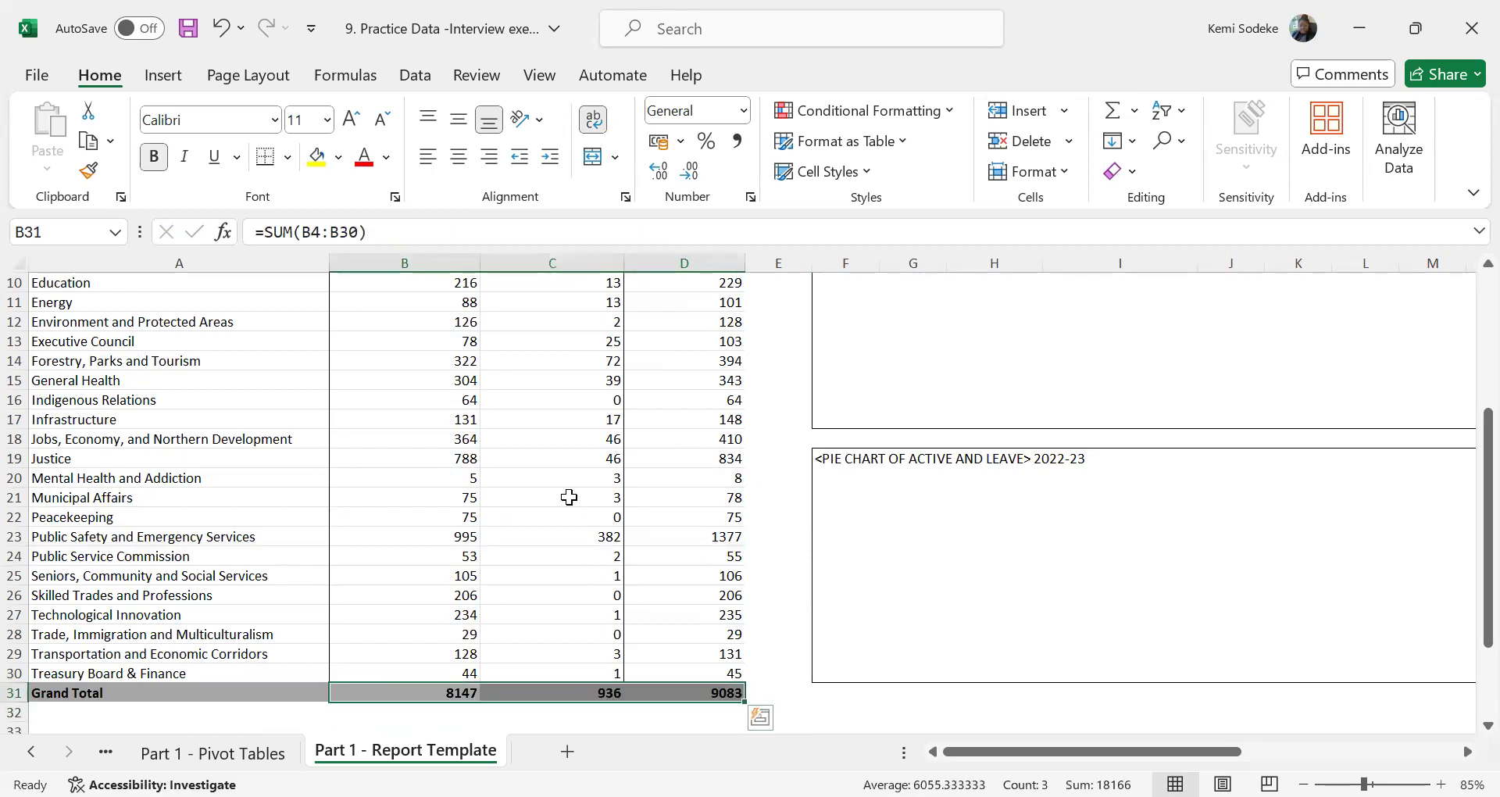
{"action": "scroll", "coordinate": [569, 495], "scroll_direction": "up", "scroll_amount": 3}
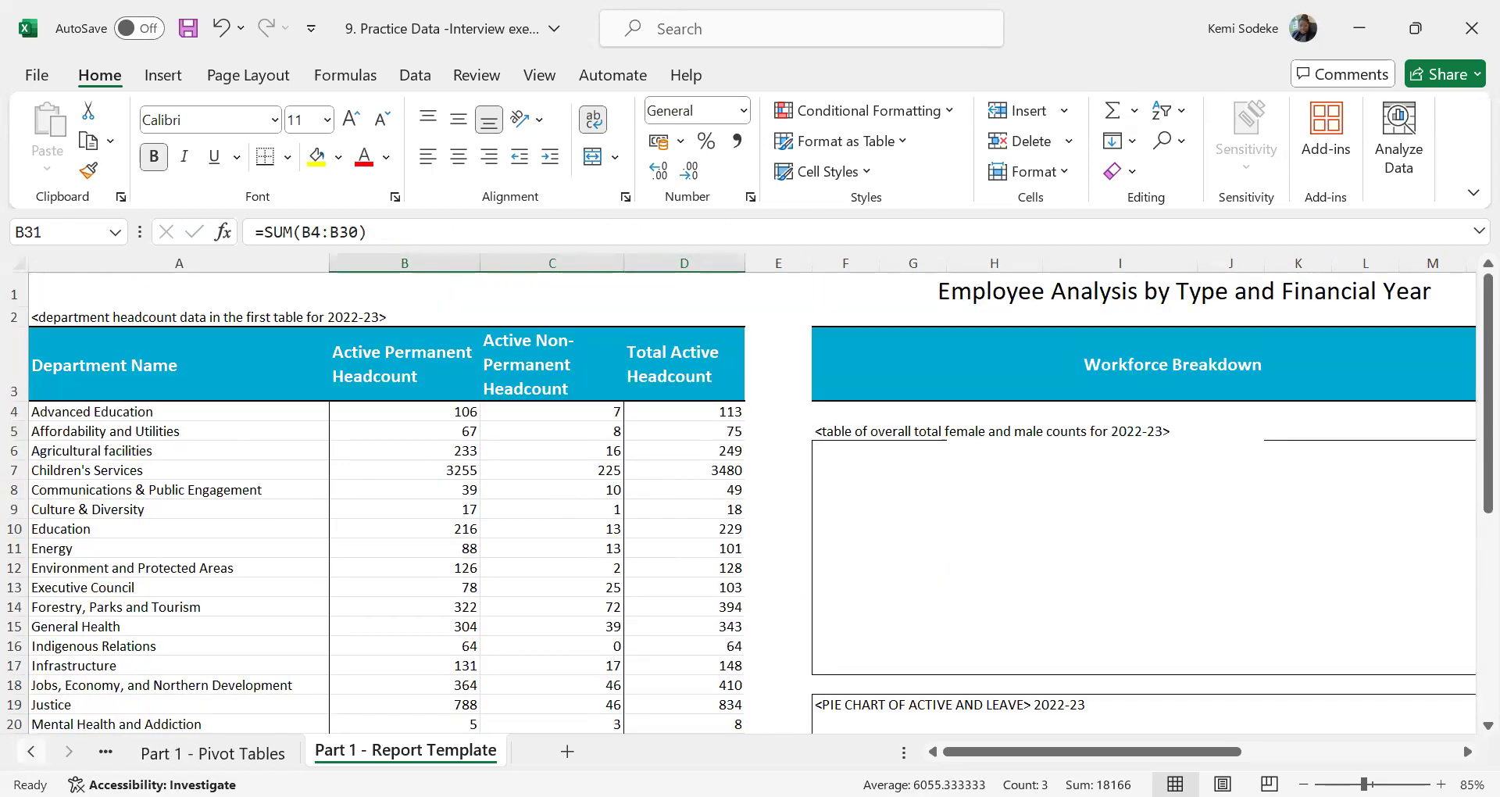
Review the remaining Part 1 tasks on the Instructions sheet and the department pivot table on the Part 1 - Pivot Tables sheet
{"action": "left_click", "coordinate": [31, 751]}
{"action": "left_click", "coordinate": [30, 752]}
{"action": "left_click", "coordinate": [182, 751]}
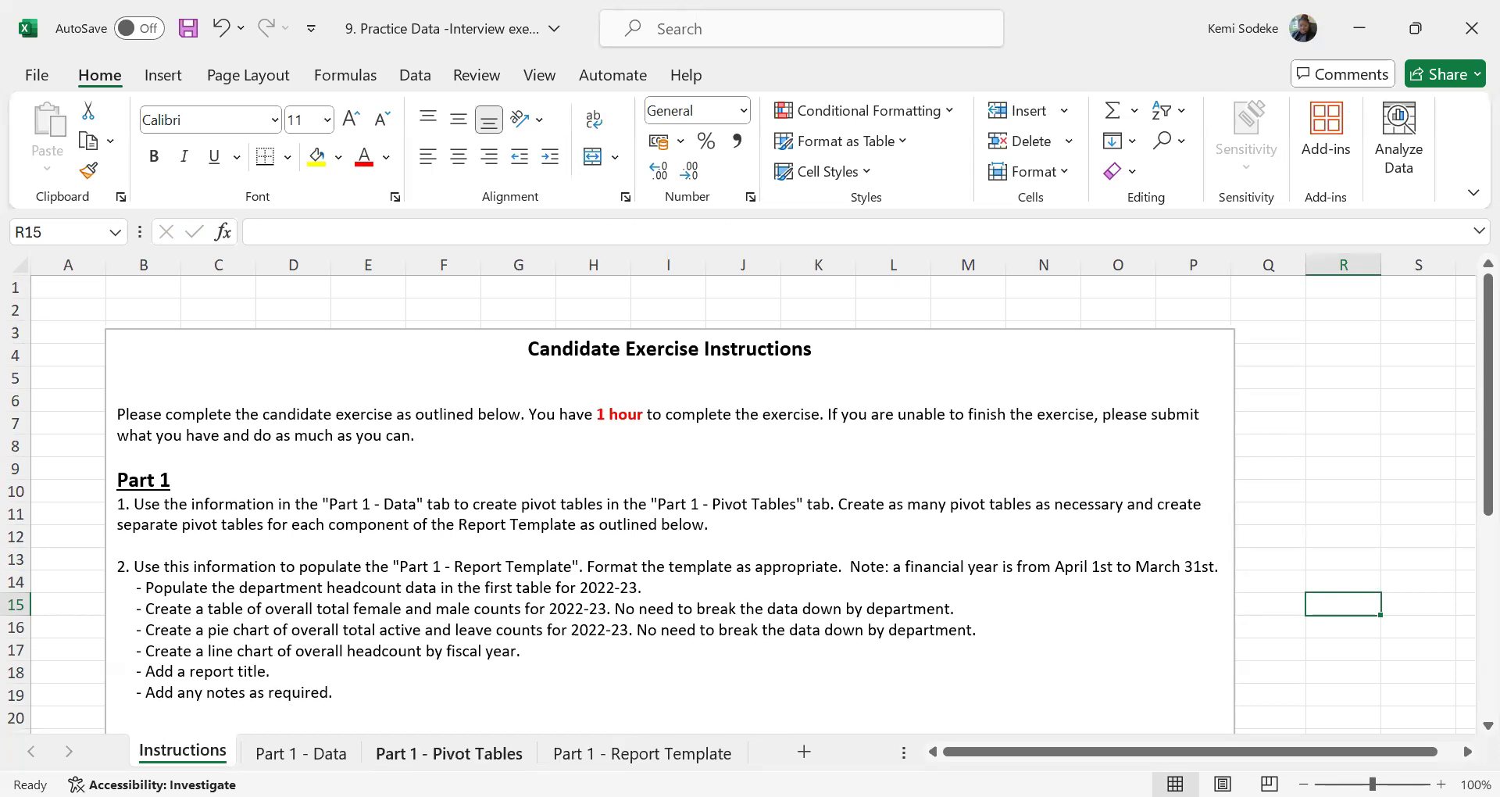
{"action": "left_click", "coordinate": [449, 753]}
{"action": "scroll", "coordinate": [268, 405], "scroll_direction": "up", "scroll_amount": 5}
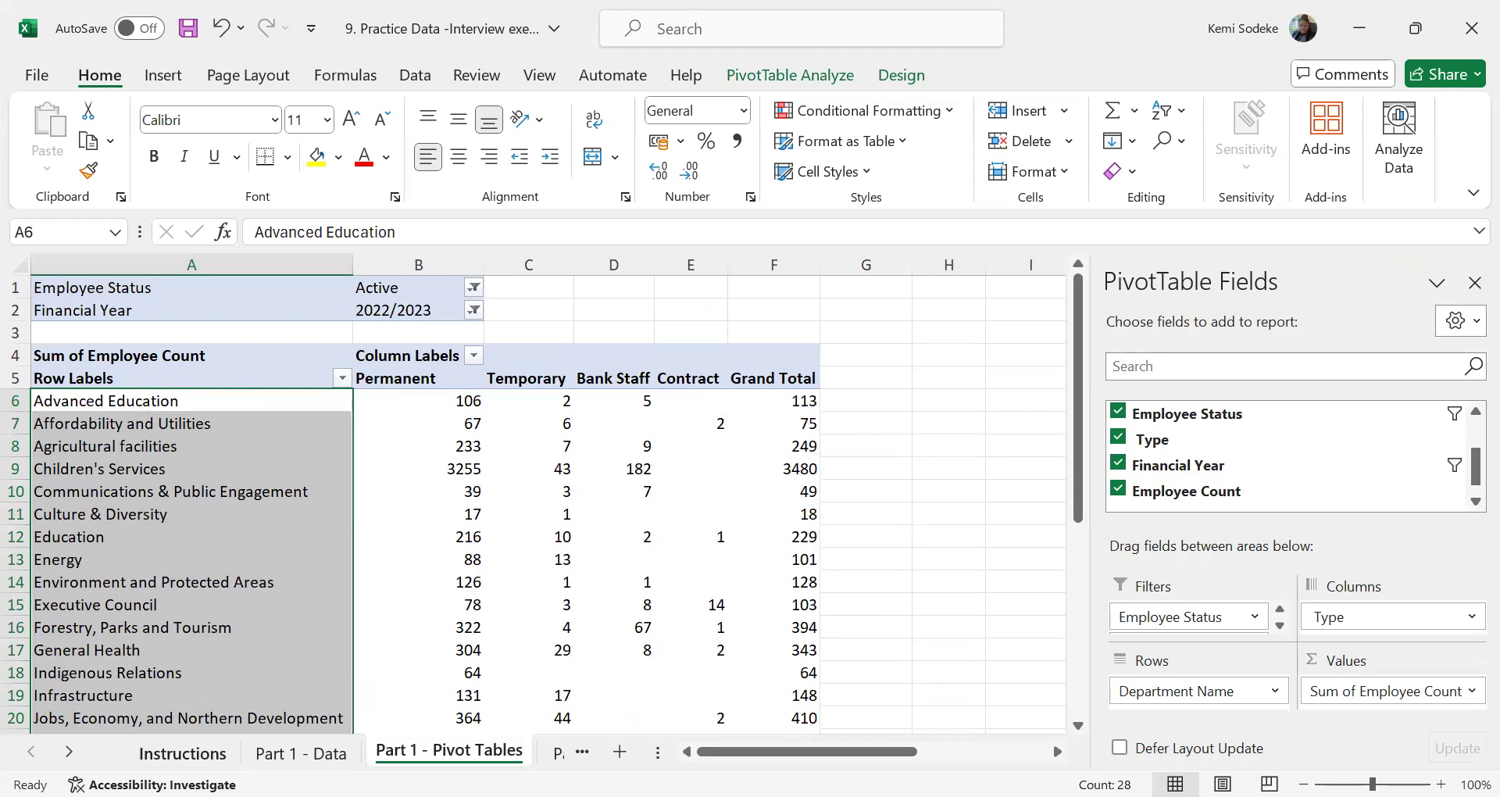
{"action": "left_click", "coordinate": [188, 752]}
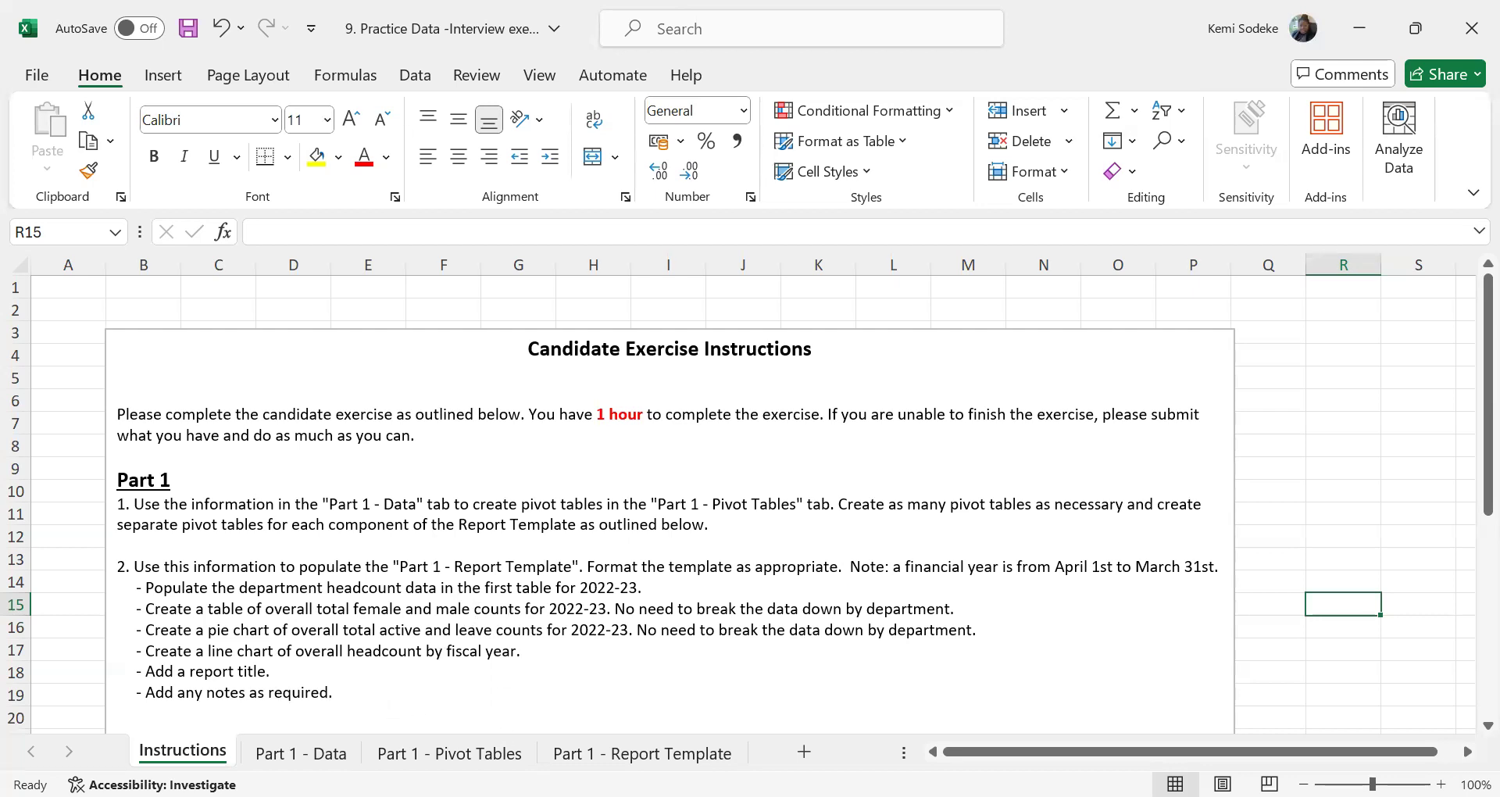
Copy the department headcount pivot table in A1:F33 of the Part 1 - Pivot Tables sheet and paste the copy at H1
{"action": "left_click", "coordinate": [449, 753]}
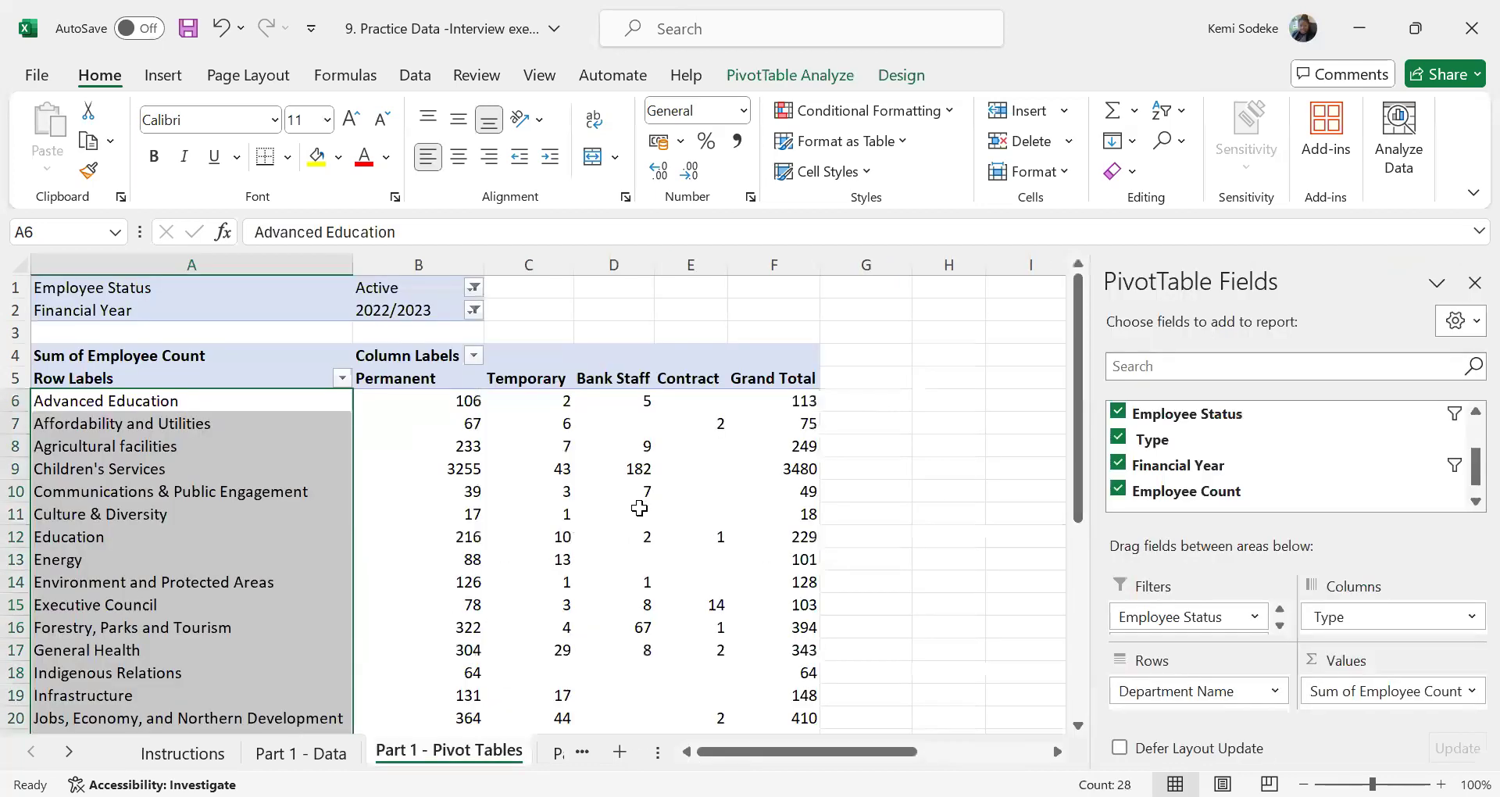
{"action": "left_click", "coordinate": [1469, 282]}
{"action": "scroll", "coordinate": [947, 606], "scroll_direction": "down", "scroll_amount": 6}
{"action": "scroll", "coordinate": [945, 567], "scroll_direction": "up", "scroll_amount": 6}
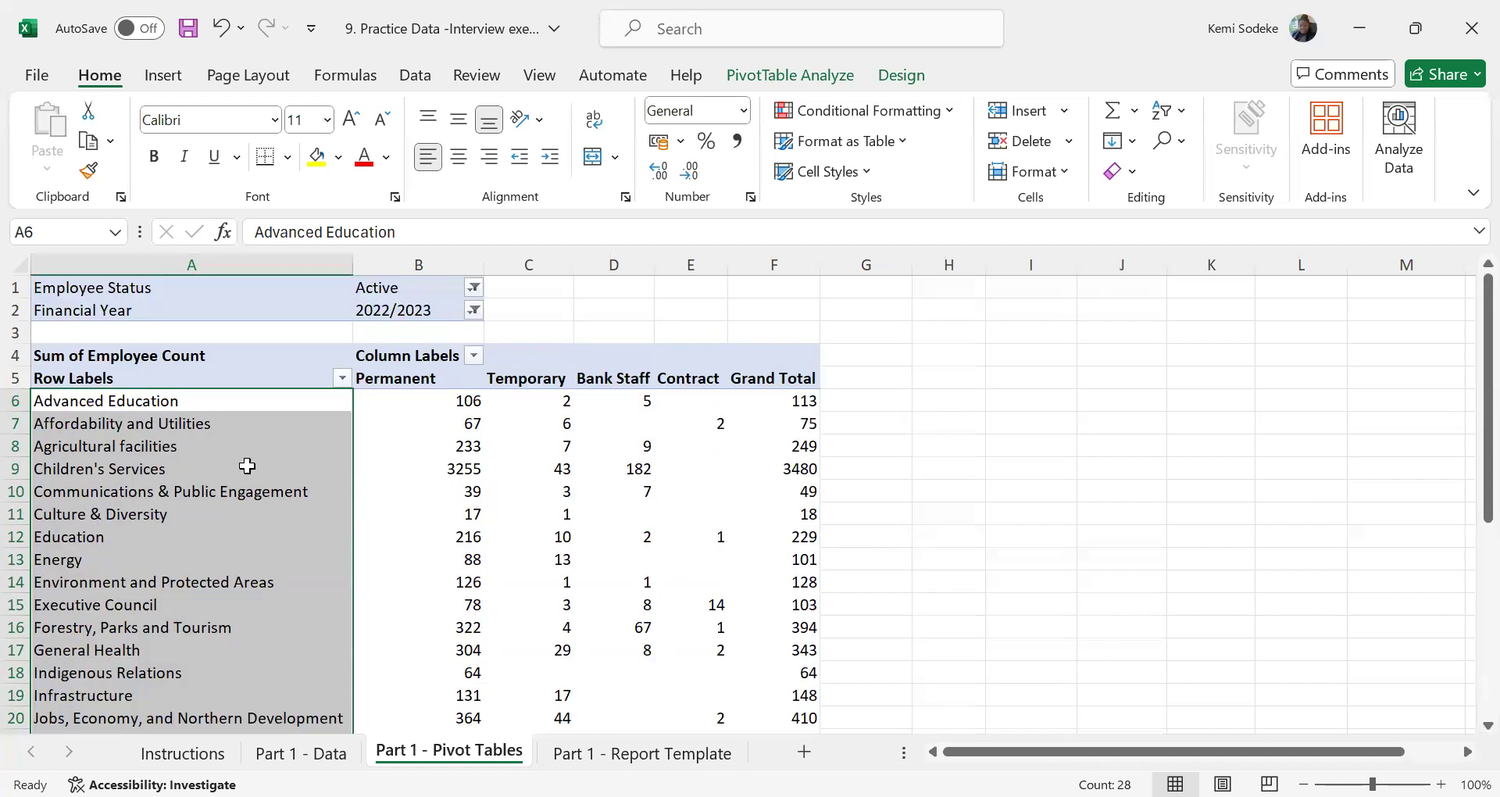
{"action": "left_click_drag", "start_coordinate": [49, 291], "coordinate": [782, 666]}
{"action": "key", "text": "ctrl+c"}
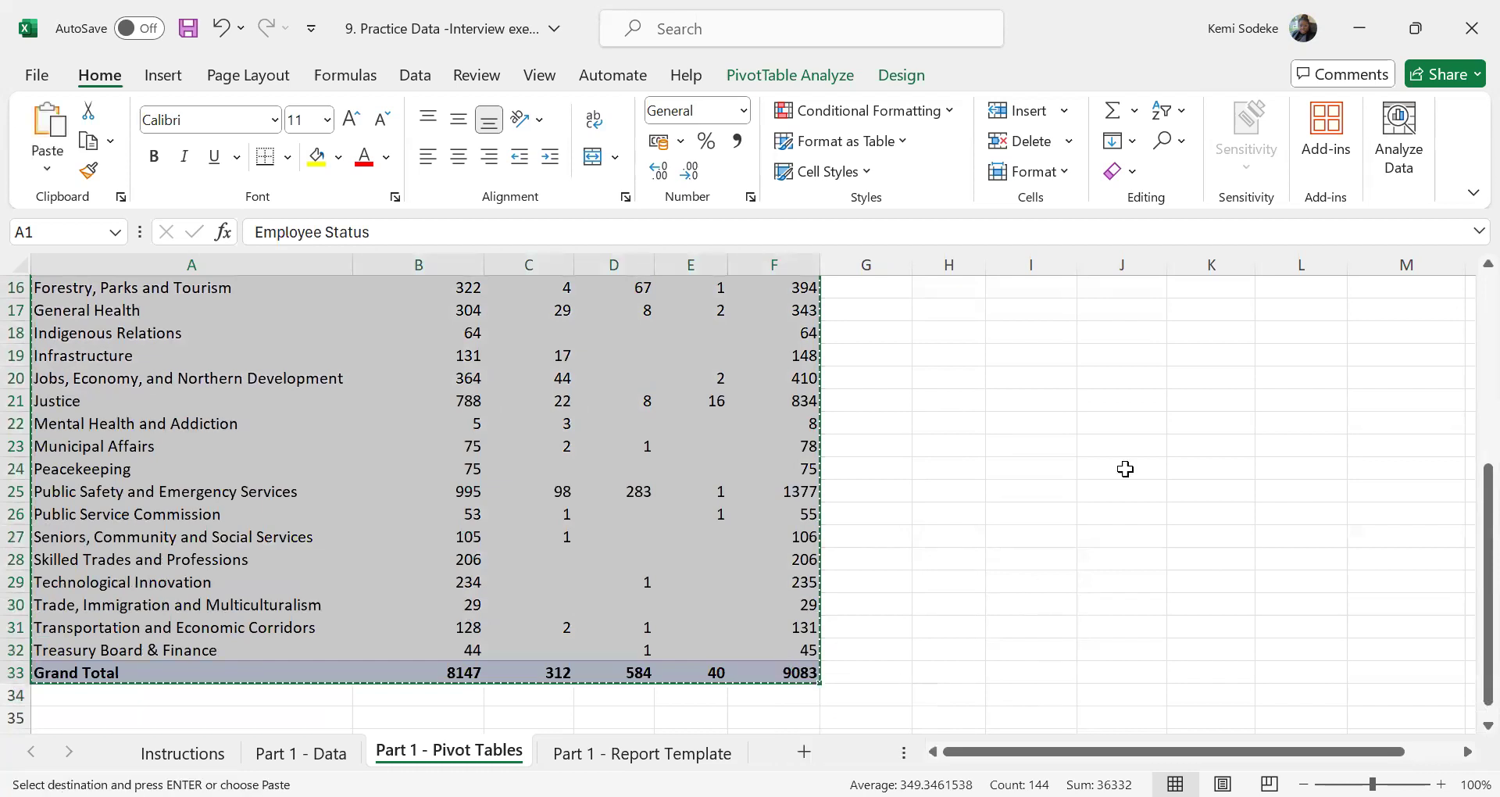
{"action": "scroll", "coordinate": [1291, 419], "scroll_direction": "up", "scroll_amount": 5}
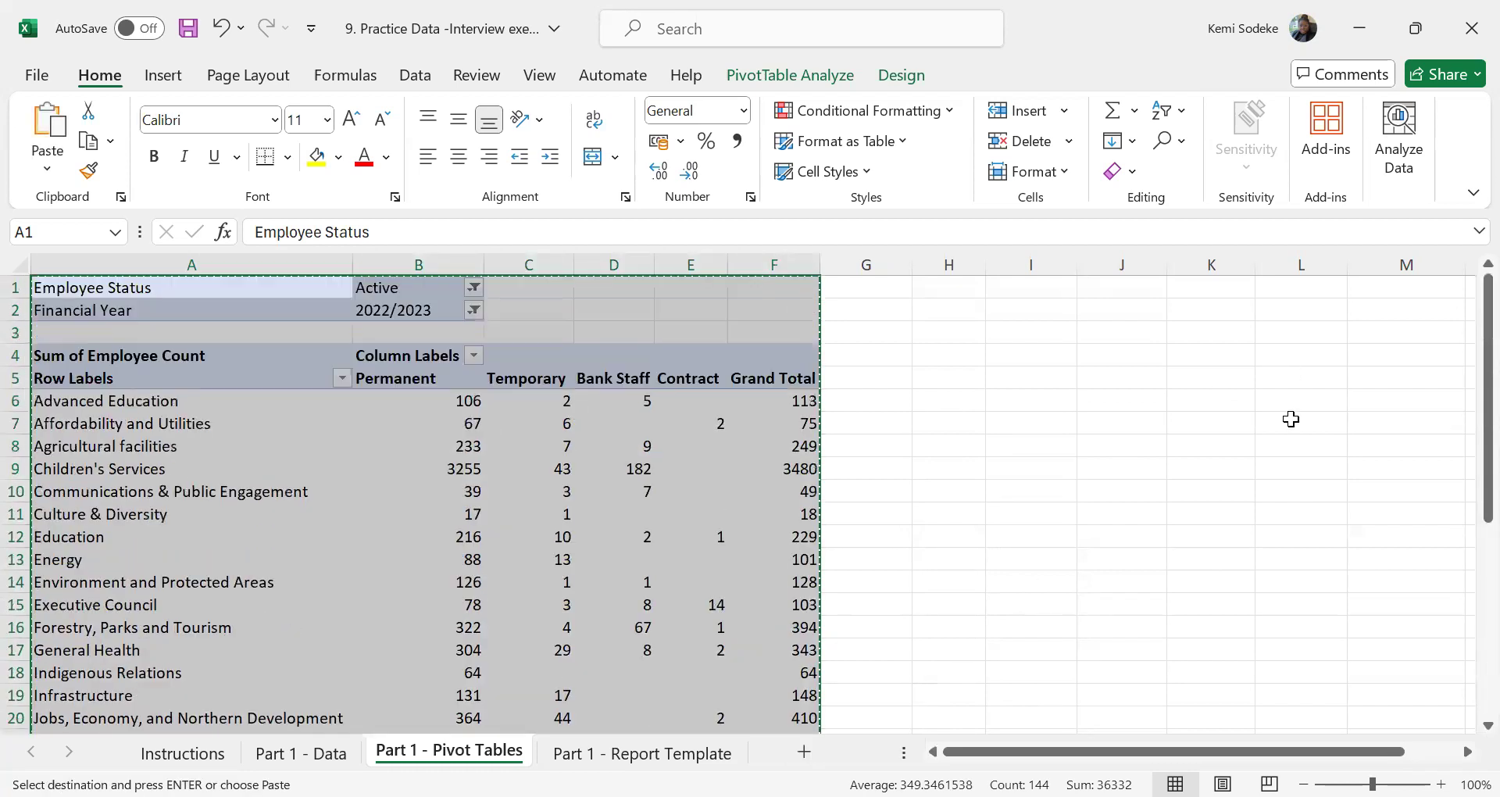
{"action": "left_click", "coordinate": [962, 288]}
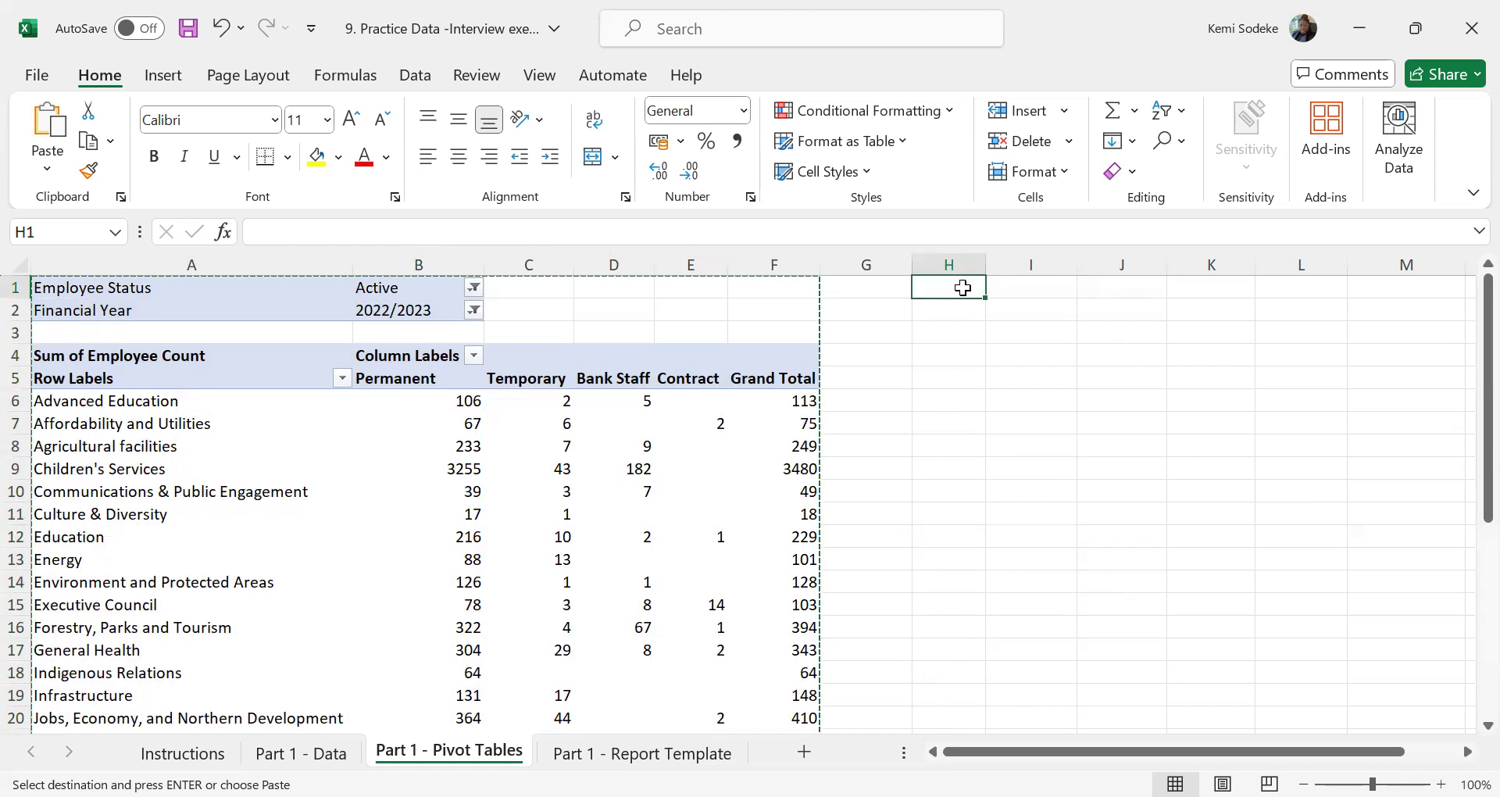
{"action": "key", "text": "ctrl+v"}
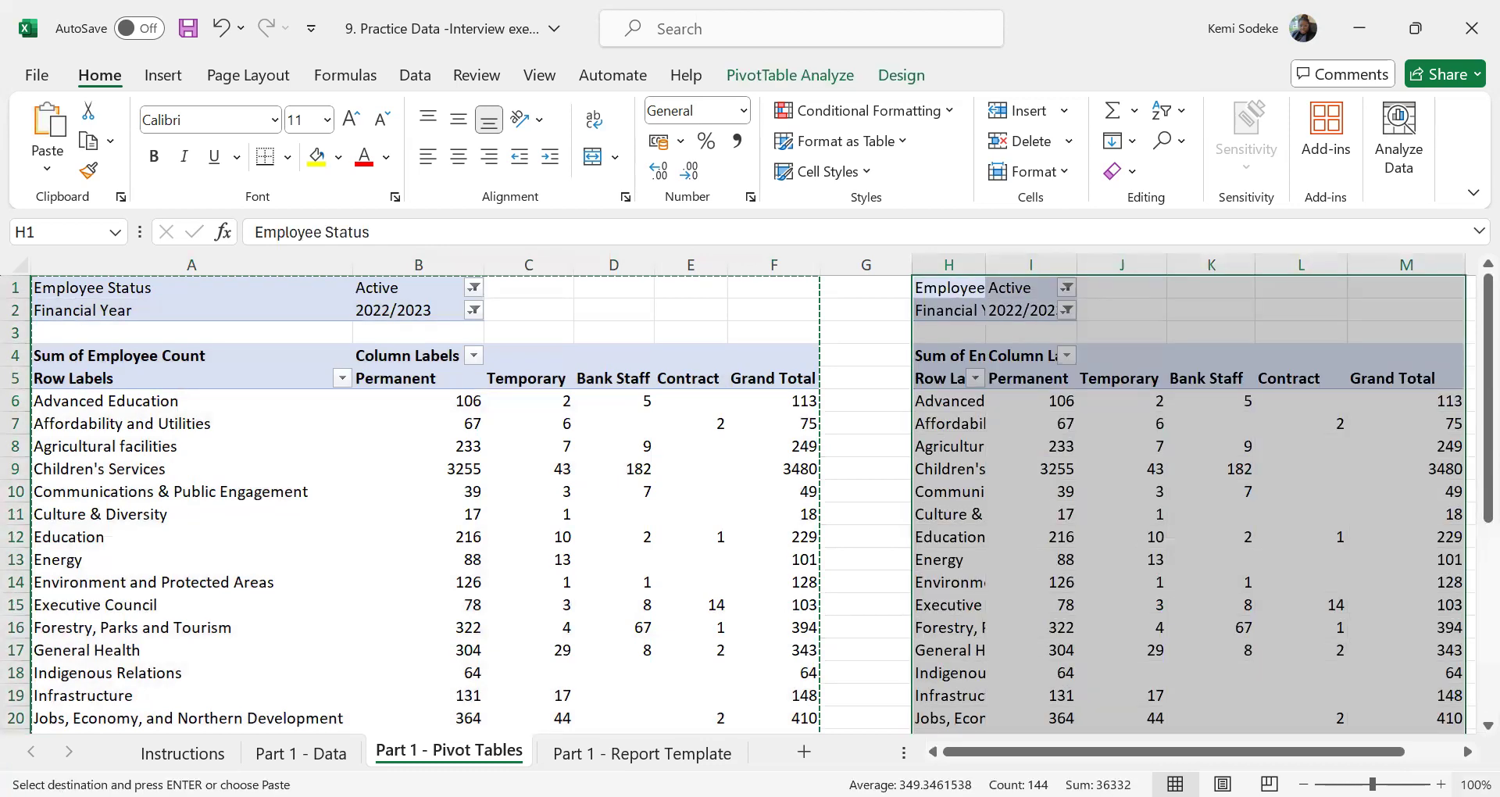
Widen column H to show more of the department names in the copied pivot table
{"action": "scroll", "coordinate": [965, 579], "scroll_direction": "right", "scroll_amount": 2}
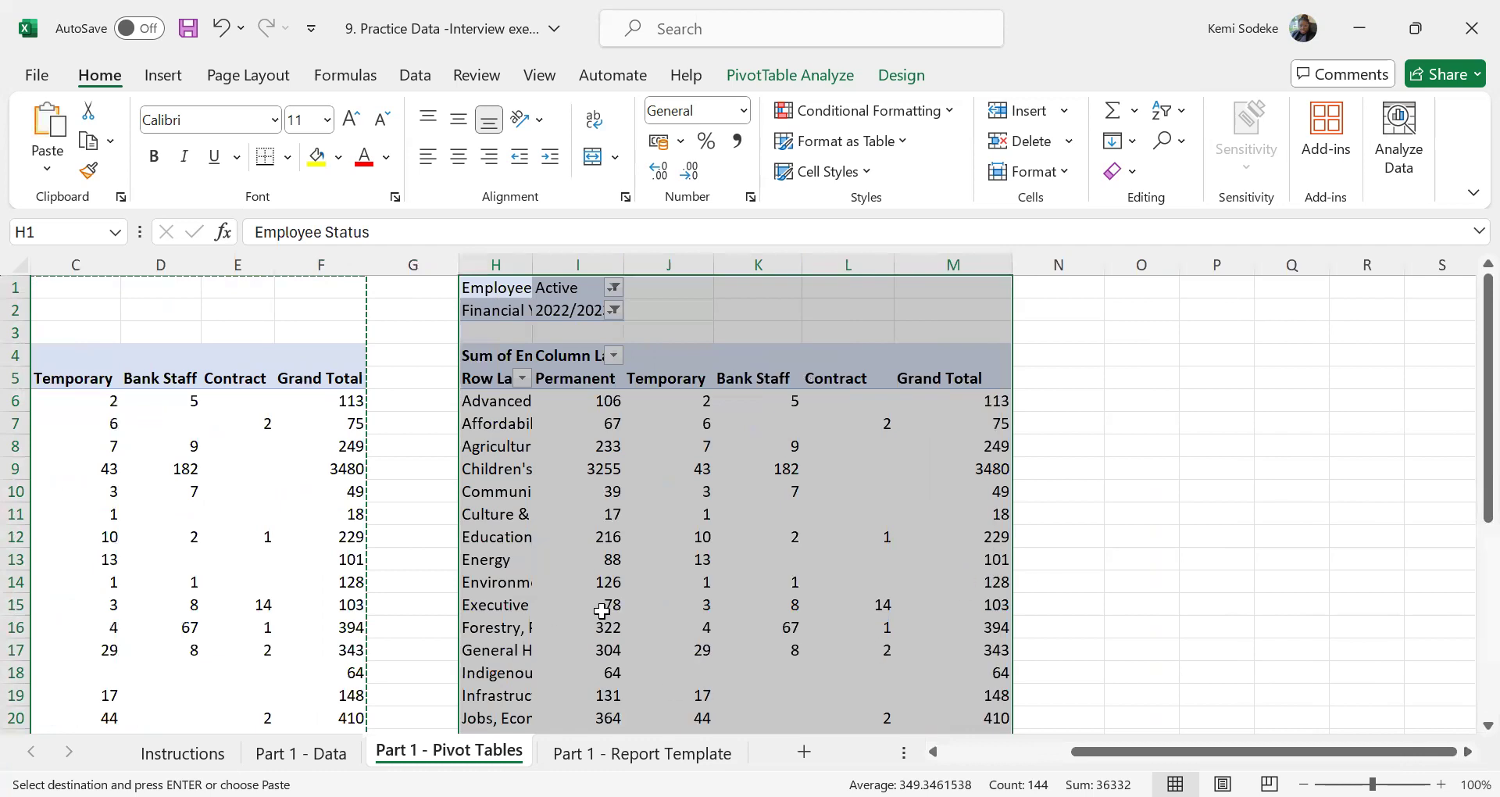
{"action": "left_click", "coordinate": [934, 751]}
{"action": "left_click", "coordinate": [936, 752]}
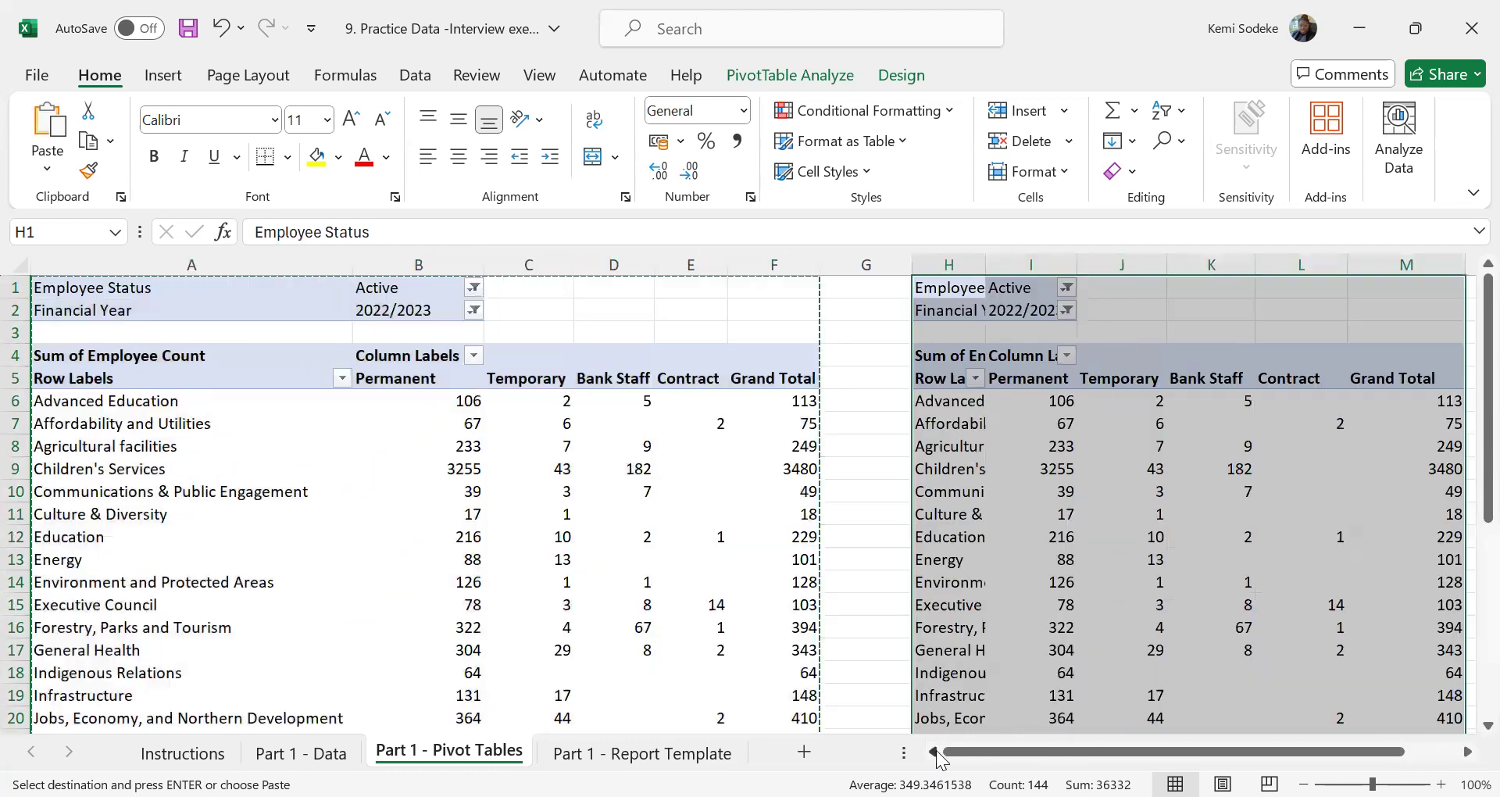
{"action": "left_click", "coordinate": [1045, 473]}
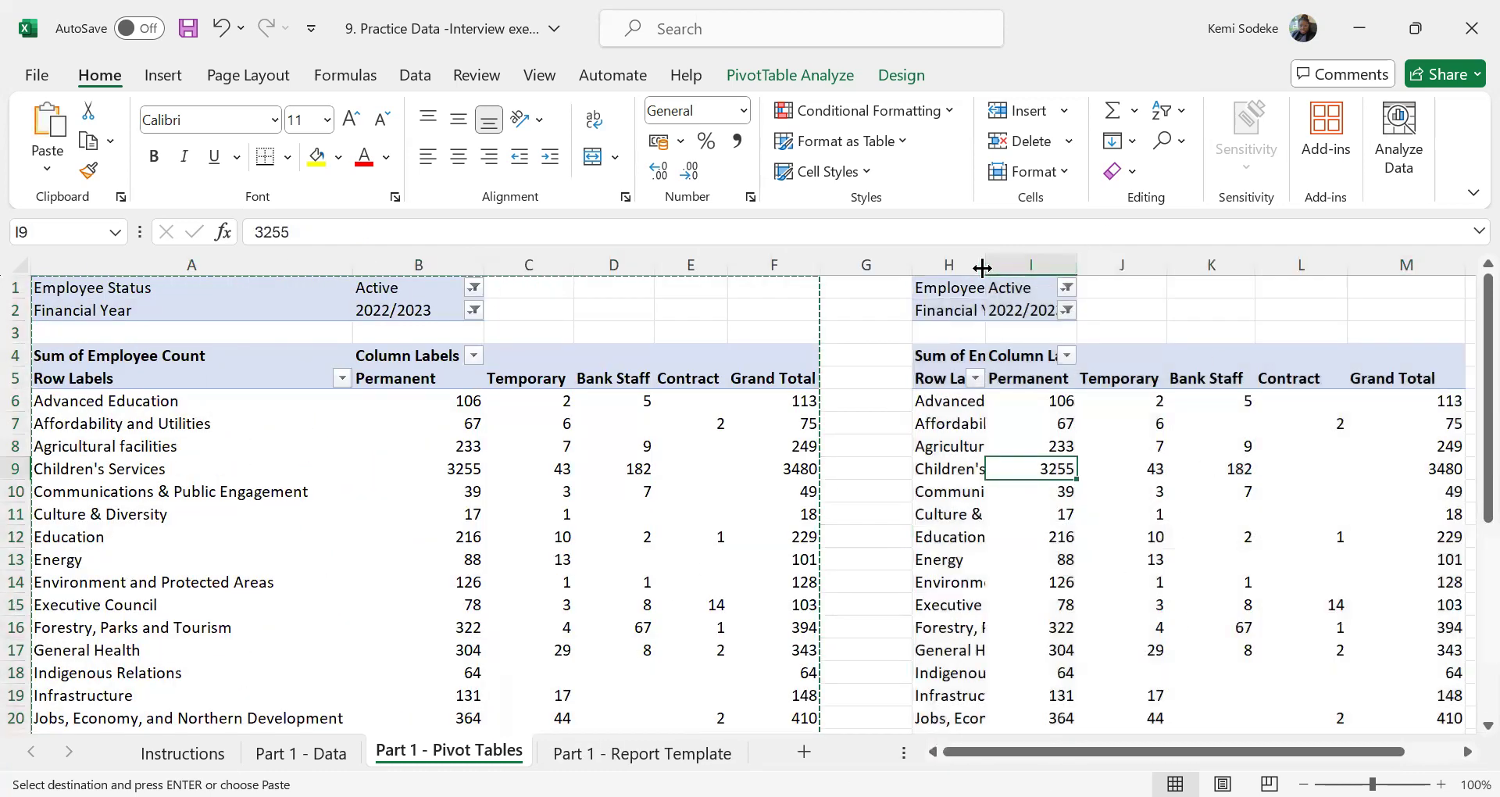
{"action": "left_click_drag", "start_coordinate": [982, 268], "coordinate": [1097, 268]}
{"action": "scroll", "coordinate": [769, 440], "scroll_direction": "right", "scroll_amount": 3}
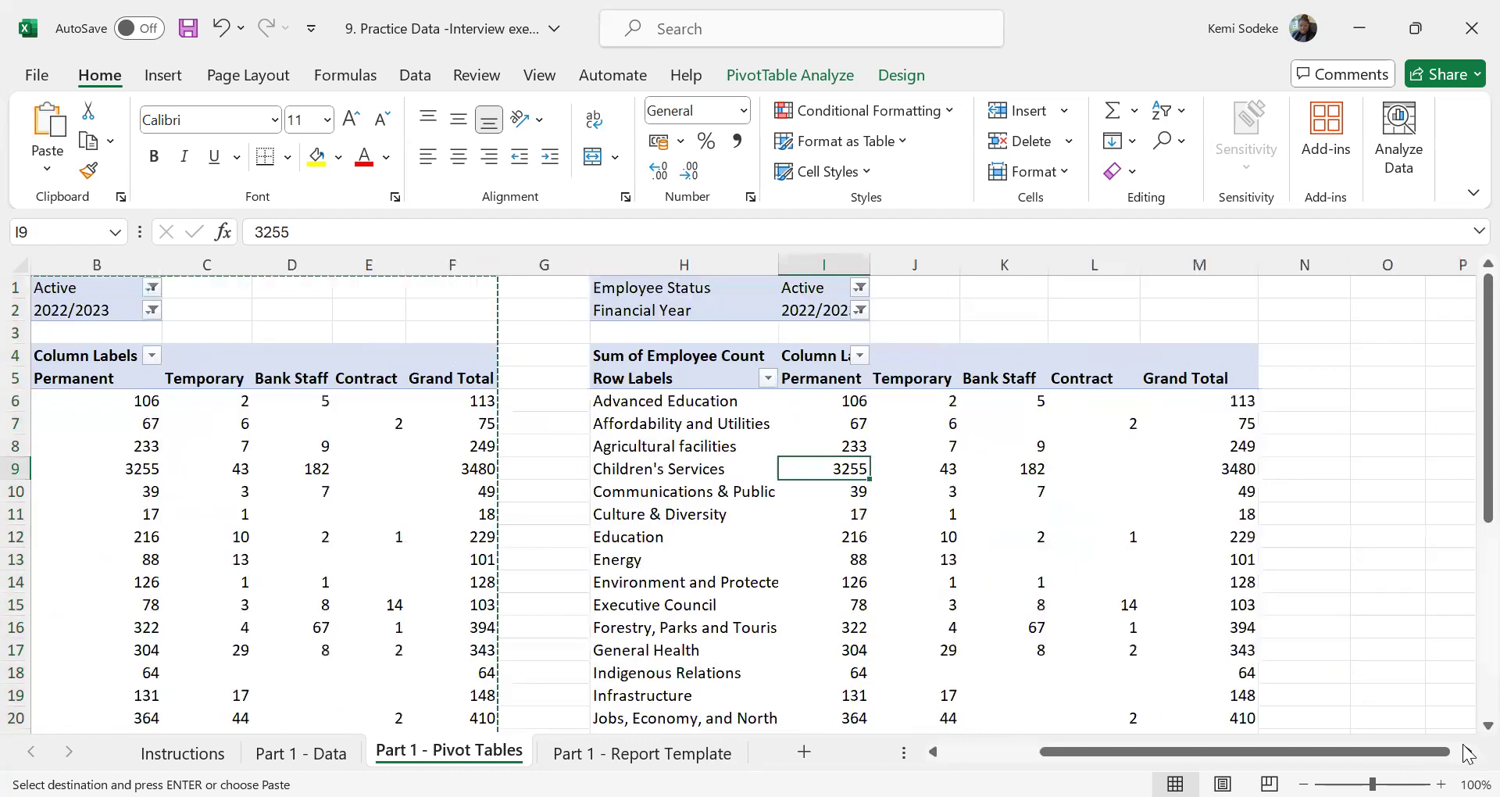
Display the copied pivot table's field list, reset its Employee Status filter to all items and remove that field from the pivot table
{"action": "left_click", "coordinate": [770, 440]}
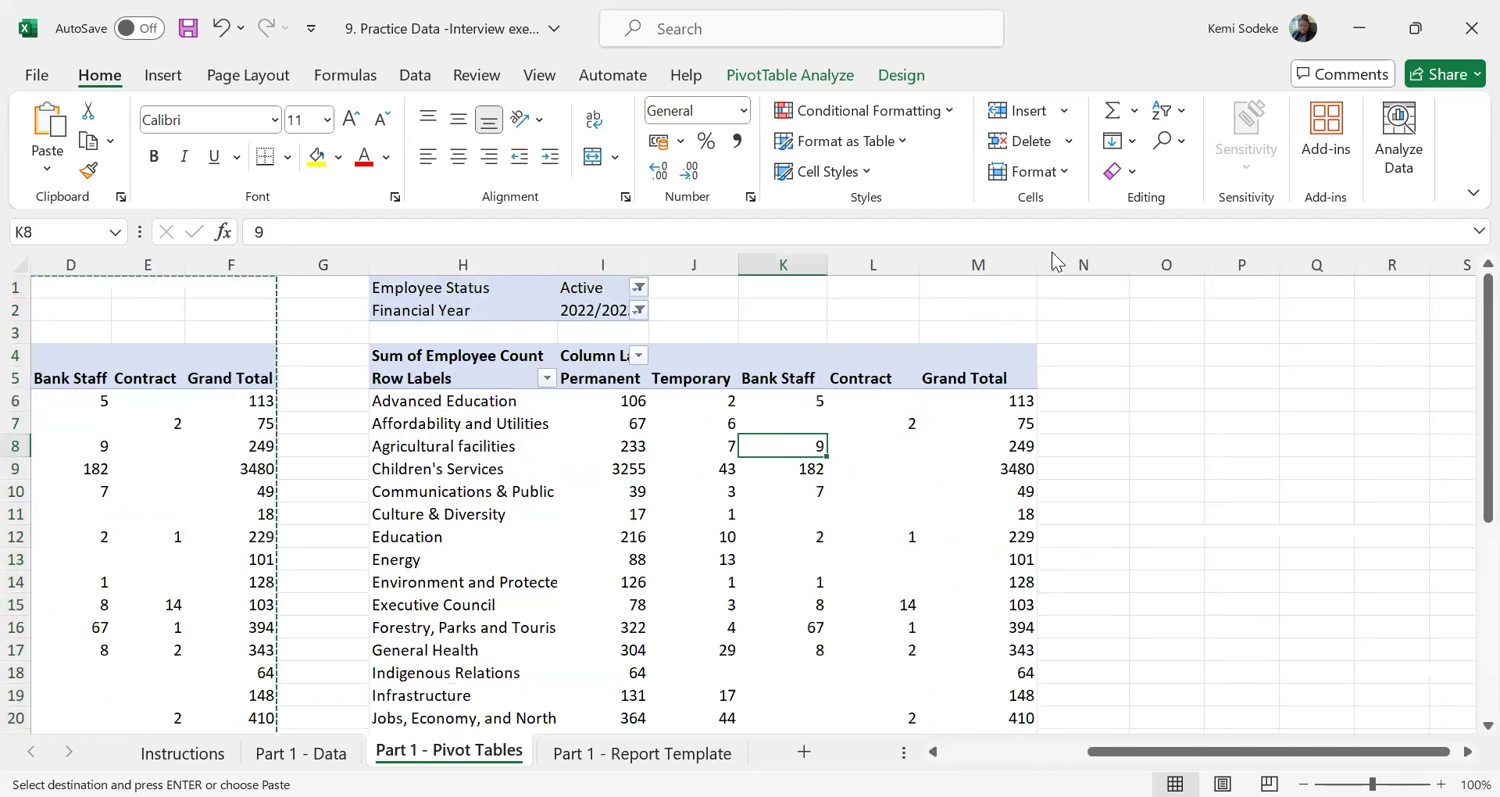
{"action": "left_click", "coordinate": [789, 75]}
{"action": "left_click", "coordinate": [1362, 112]}
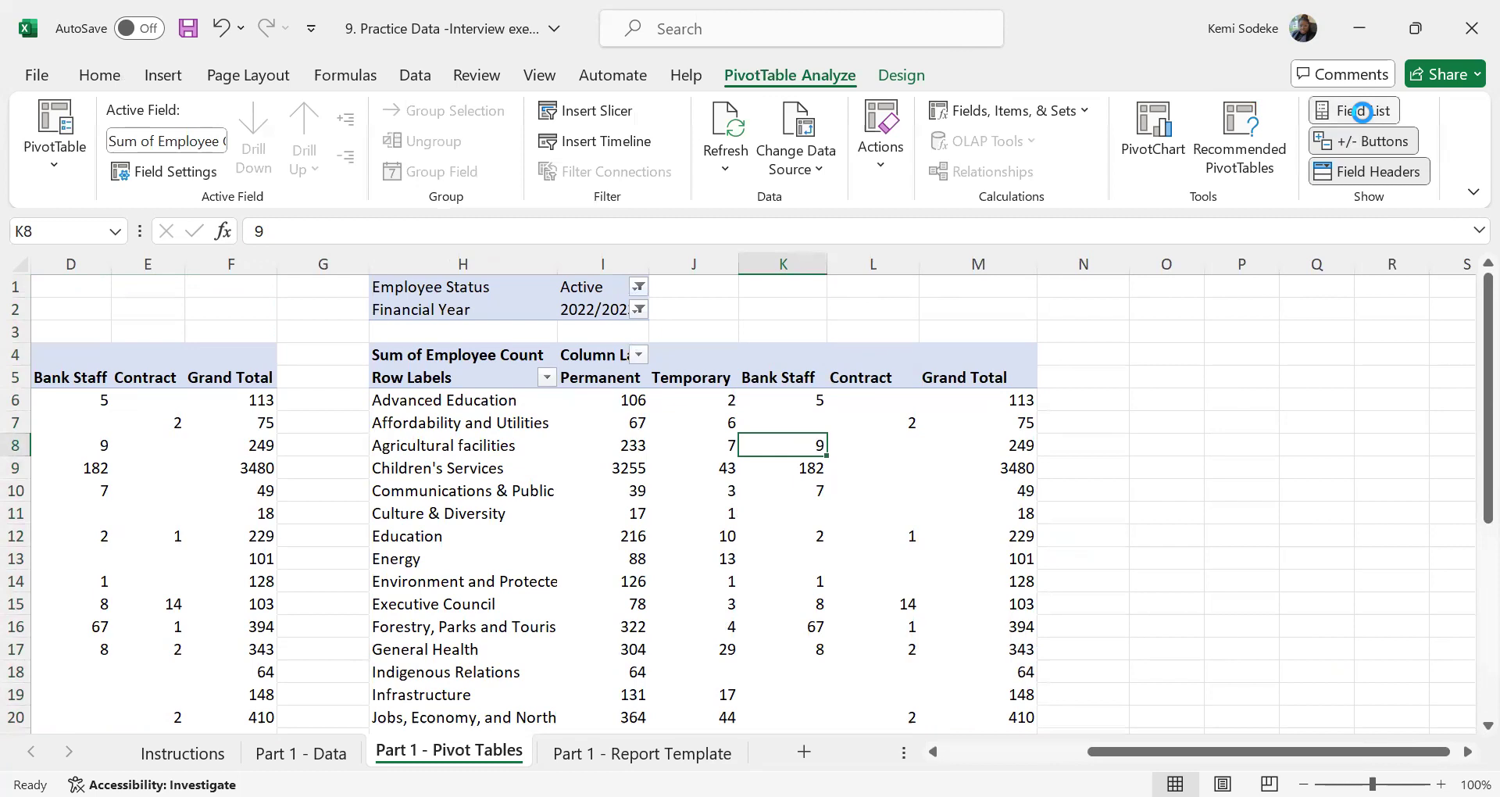
{"action": "scroll", "coordinate": [1467, 457], "scroll_direction": "down", "scroll_amount": 3}
{"action": "scroll", "coordinate": [1457, 465], "scroll_direction": "up", "scroll_amount": 2}
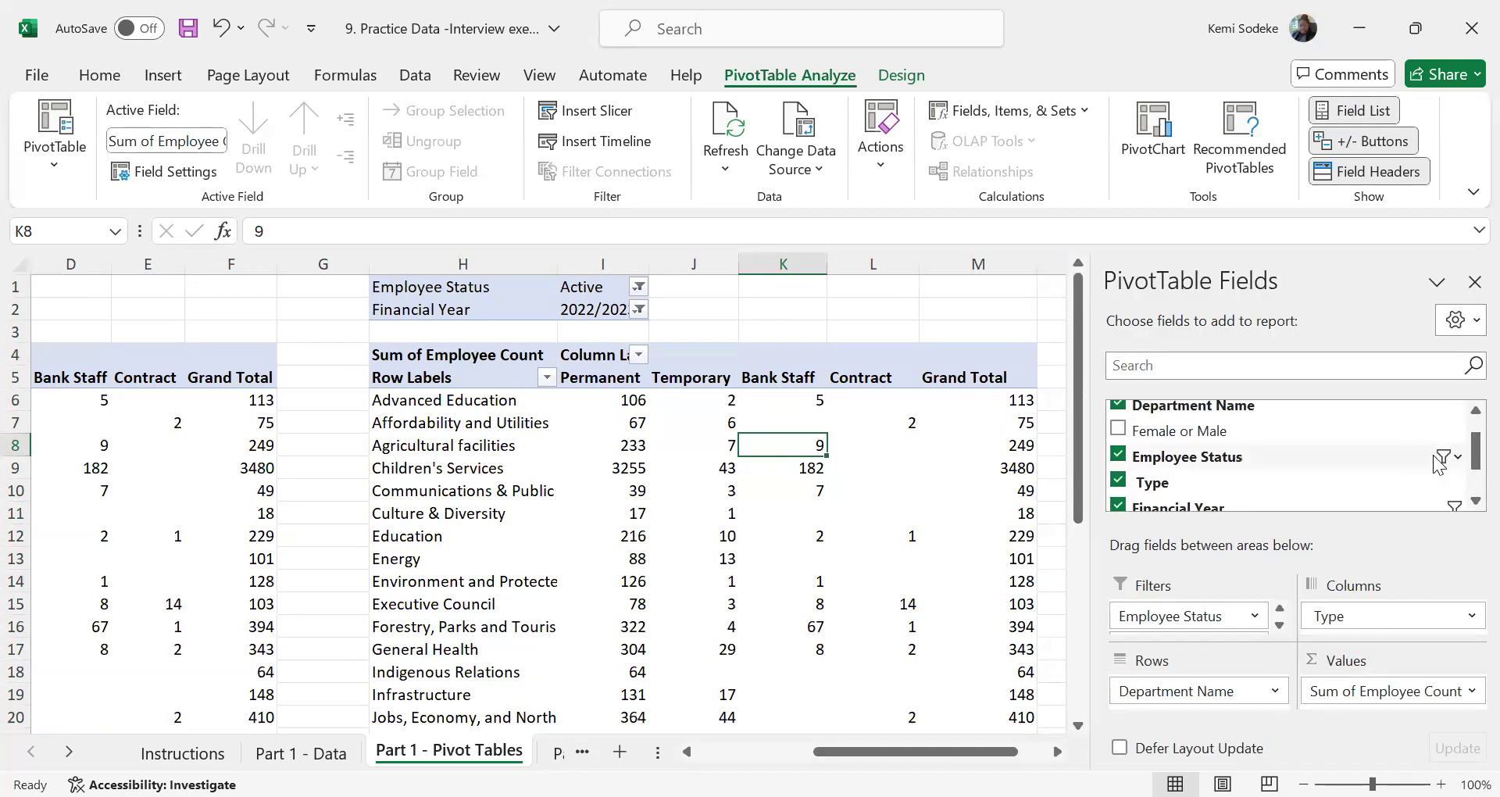
{"action": "left_click", "coordinate": [1457, 459]}
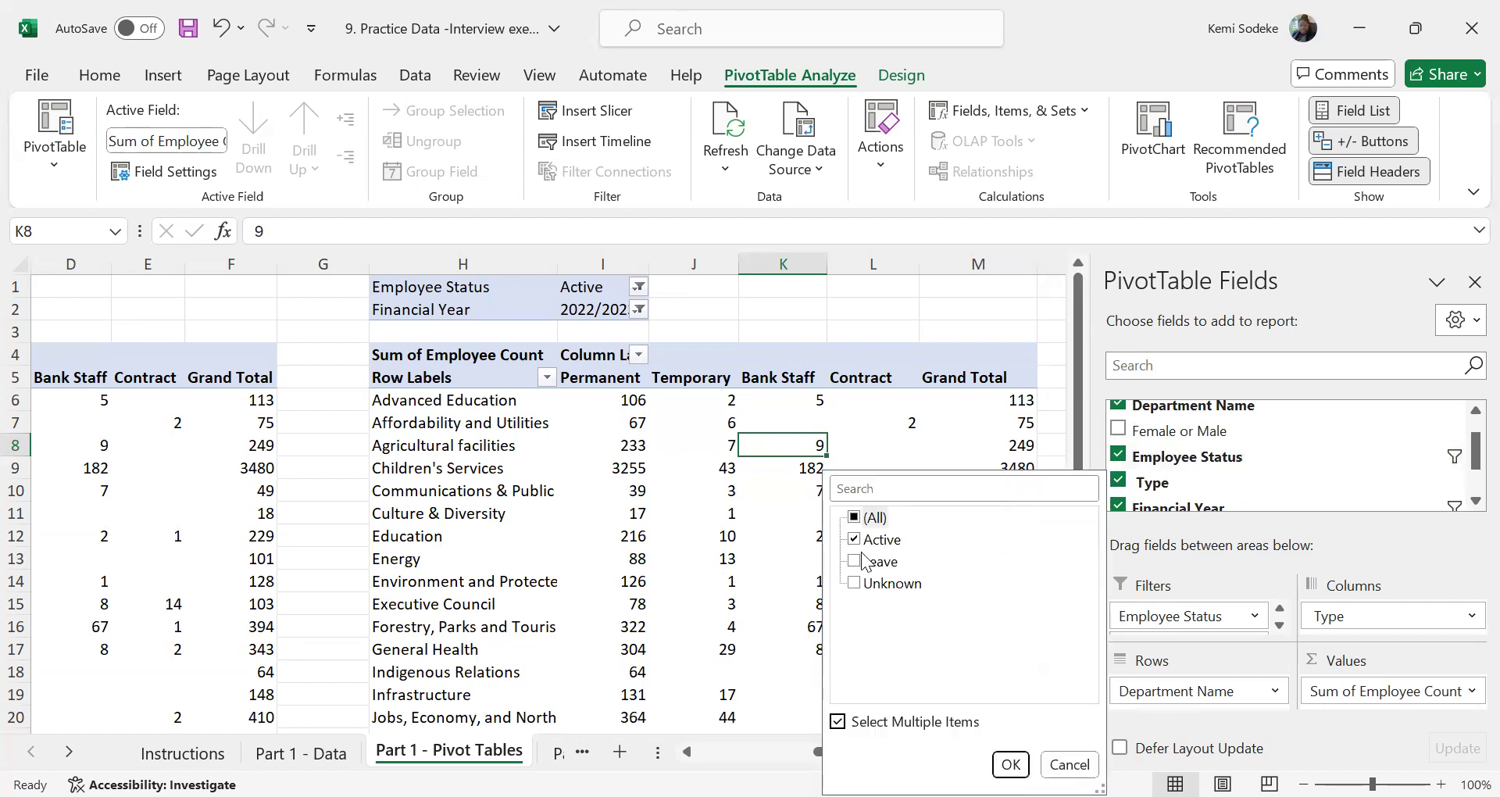
{"action": "left_click", "coordinate": [854, 519]}
{"action": "left_click", "coordinate": [1010, 764]}
{"action": "left_click", "coordinate": [1118, 456]}
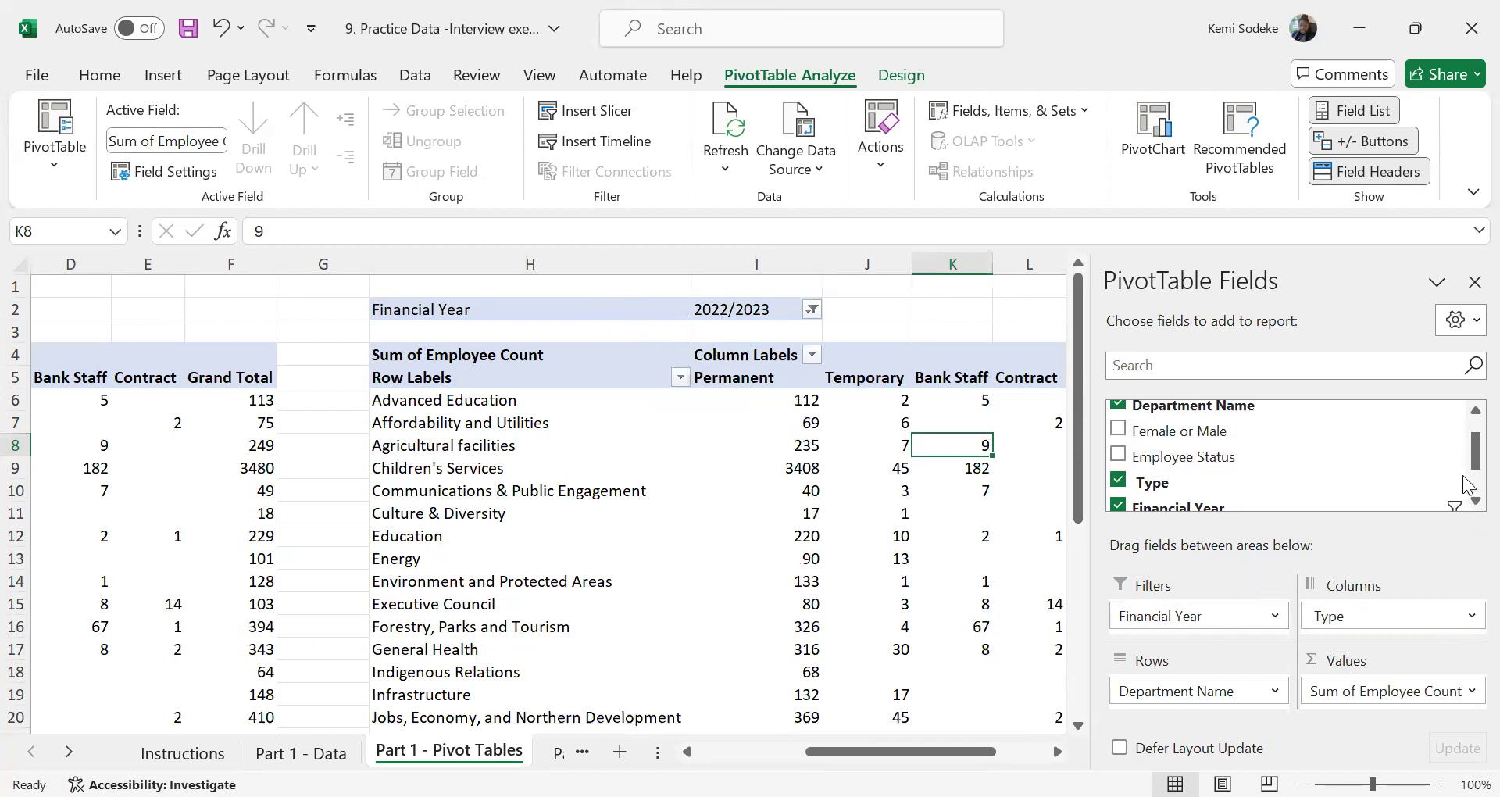
Replace Department Name with Female or Male as the copied pivot table's row field and remove the Type field from its columns
{"action": "mouse_move", "coordinate": [1468, 449]}
{"action": "left_mouse_down"}
{"action": "mouse_move", "coordinate": [1469, 467]}
{"action": "mouse_move", "coordinate": [1463, 439]}
{"action": "left_mouse_up"}
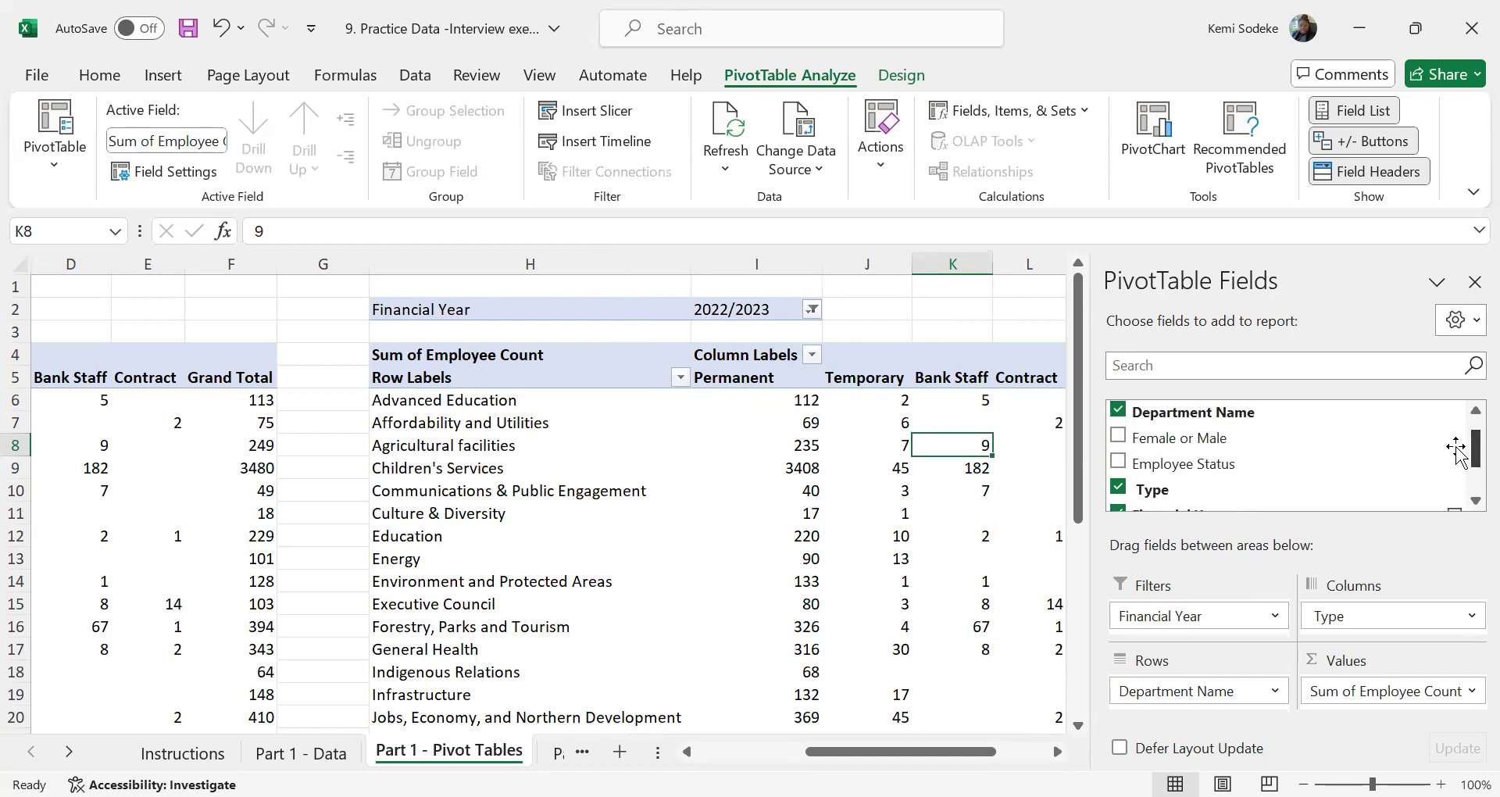
{"action": "left_click", "coordinate": [1122, 412]}
{"action": "left_click_drag", "start_coordinate": [1195, 440], "coordinate": [1229, 691]}
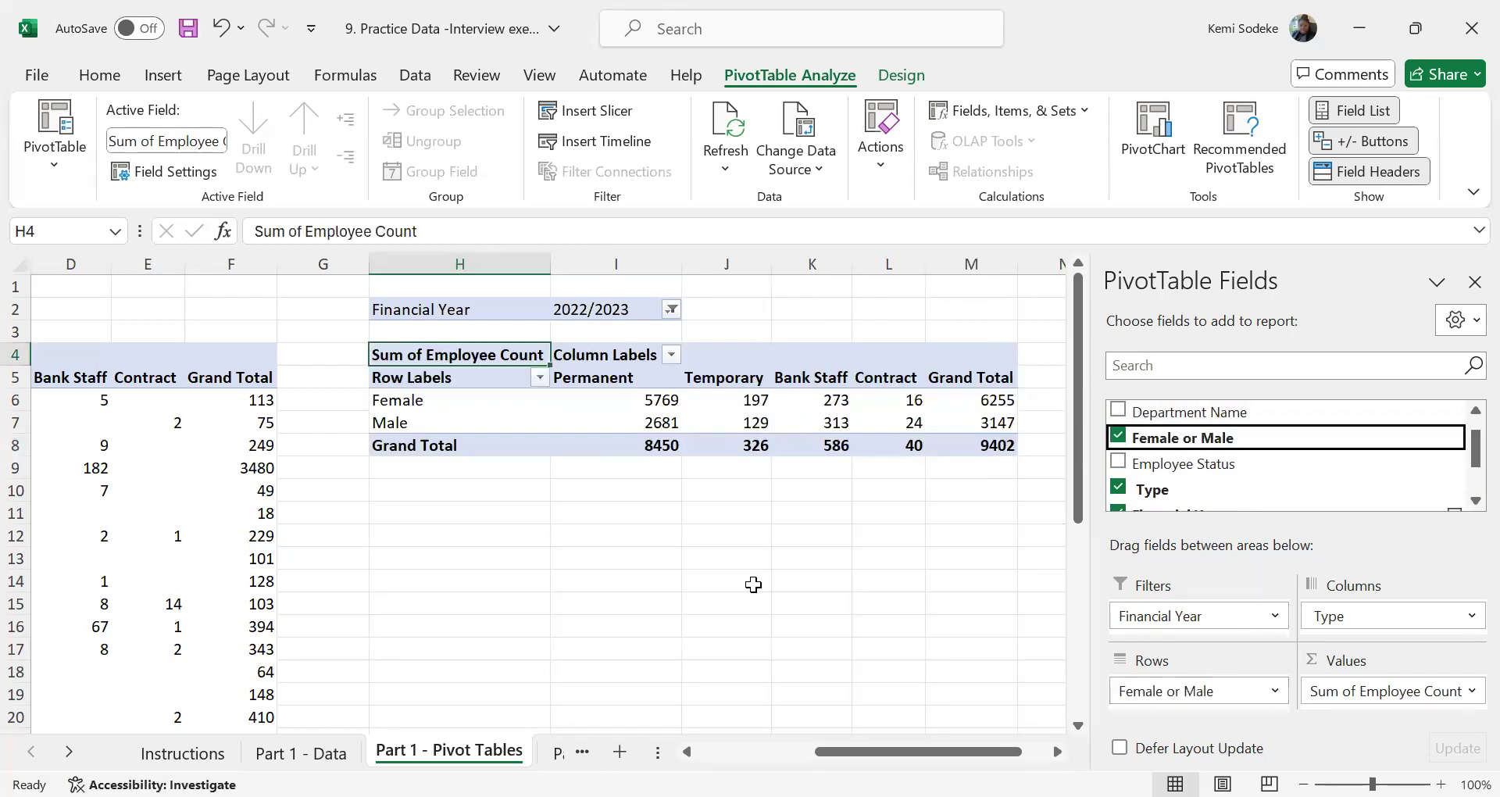
{"action": "left_click", "coordinate": [1119, 488]}
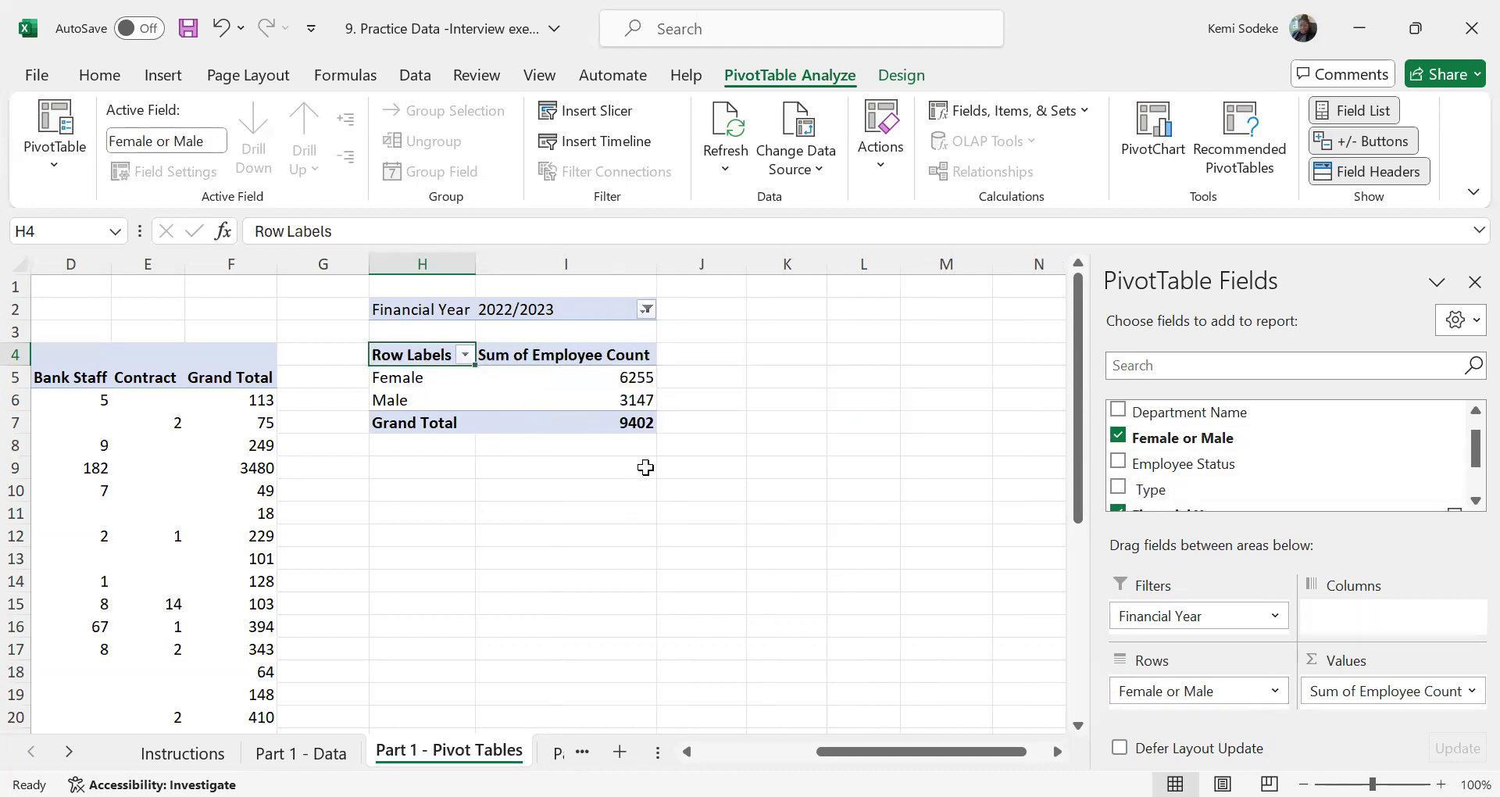
{"action": "left_click", "coordinate": [506, 485]}
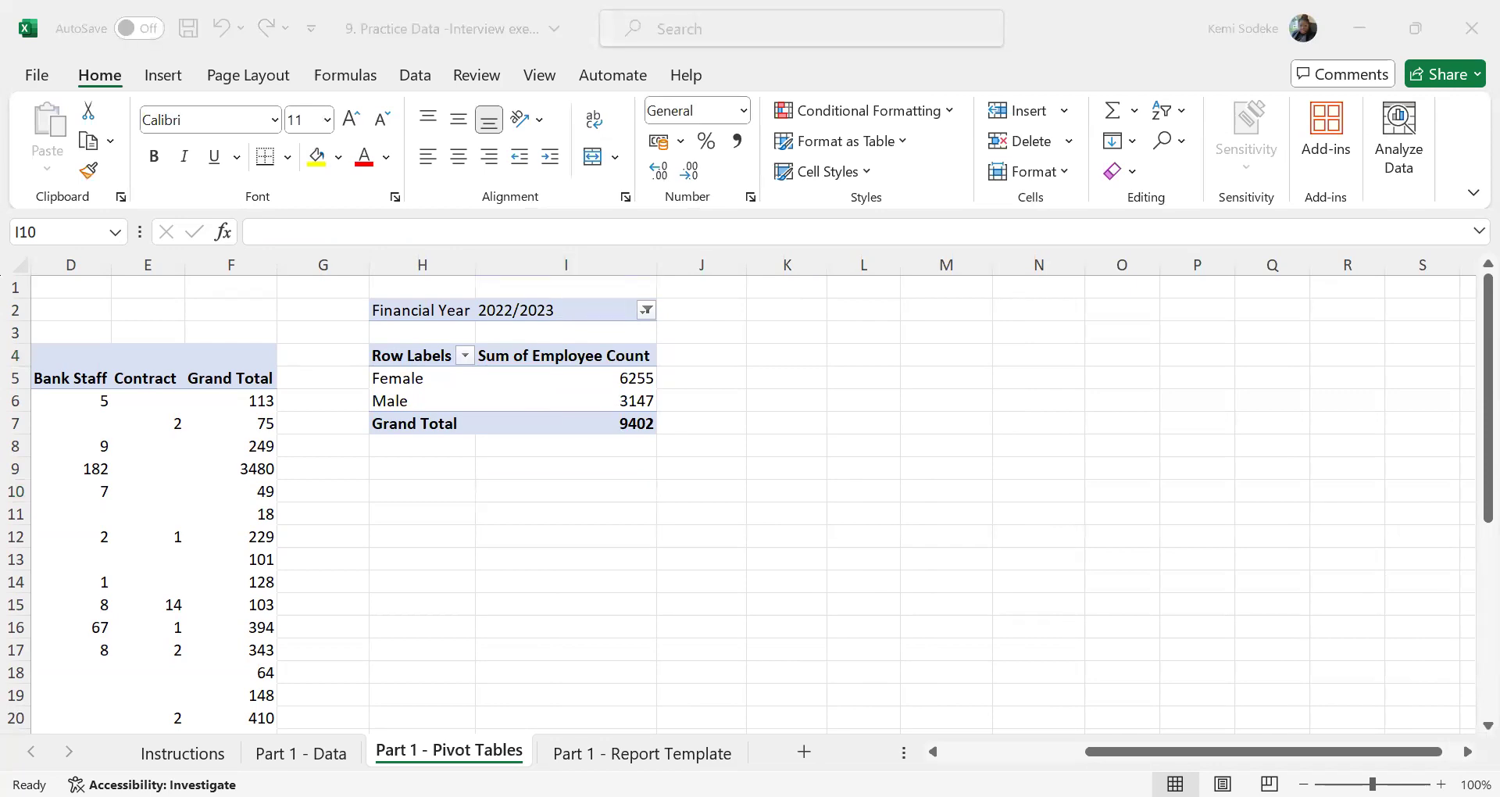
{"action": "left_click", "coordinate": [563, 487]}
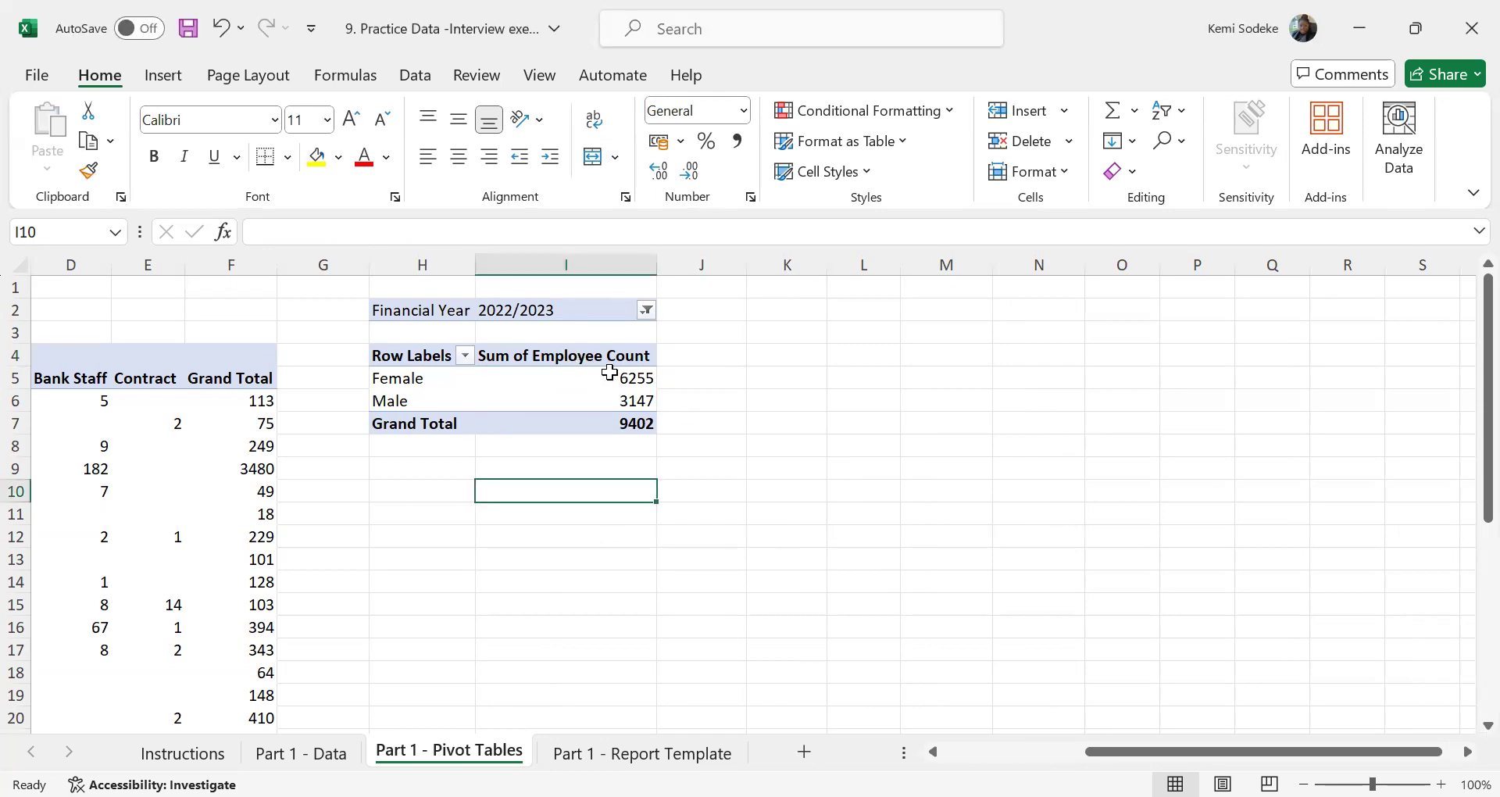
Check the remaining Part 1 tasks on the Instructions sheet and go to the Part 1 - Data sheet
{"action": "left_click", "coordinate": [183, 753]}
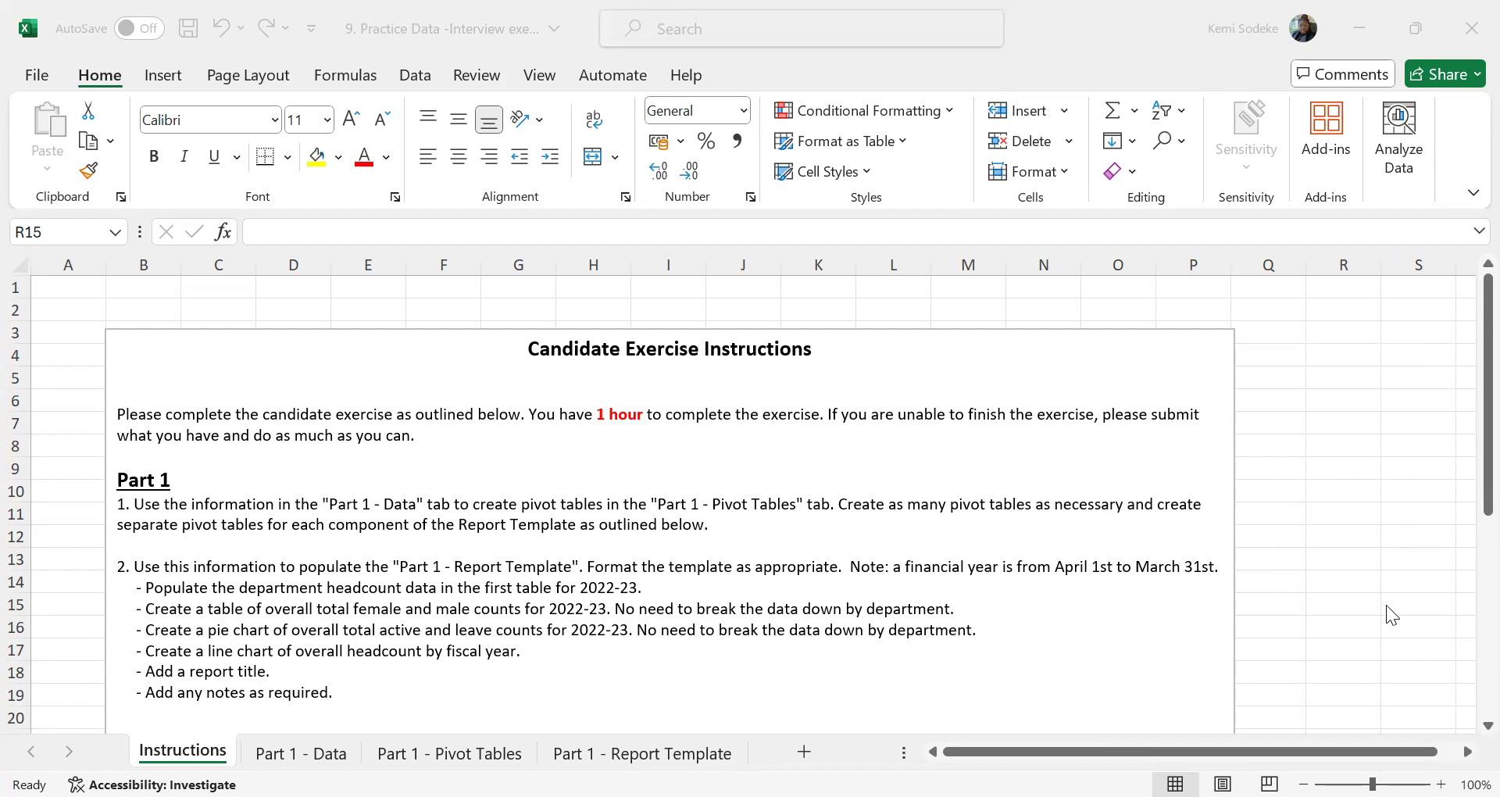
{"action": "left_click", "coordinate": [301, 754]}
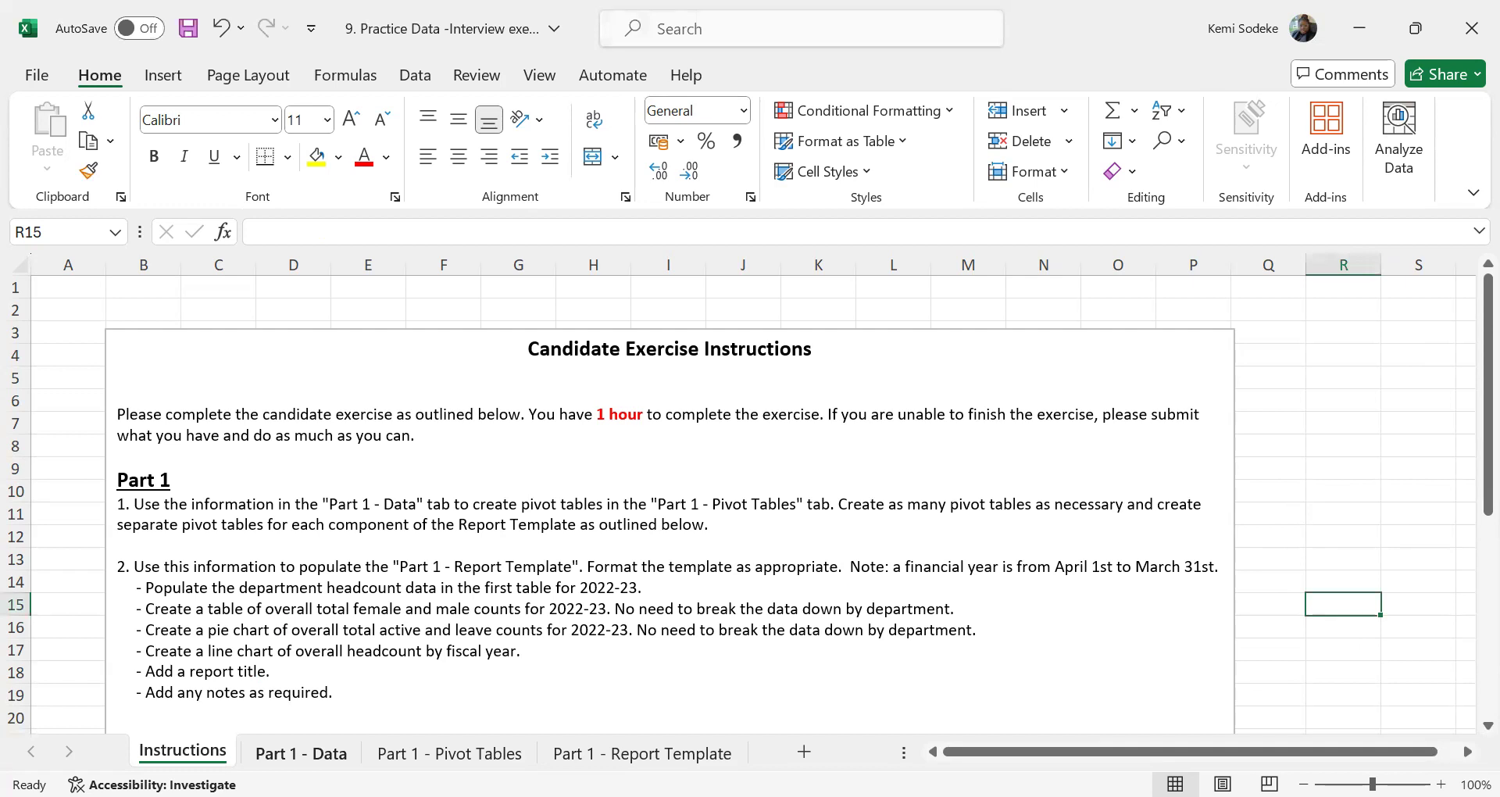